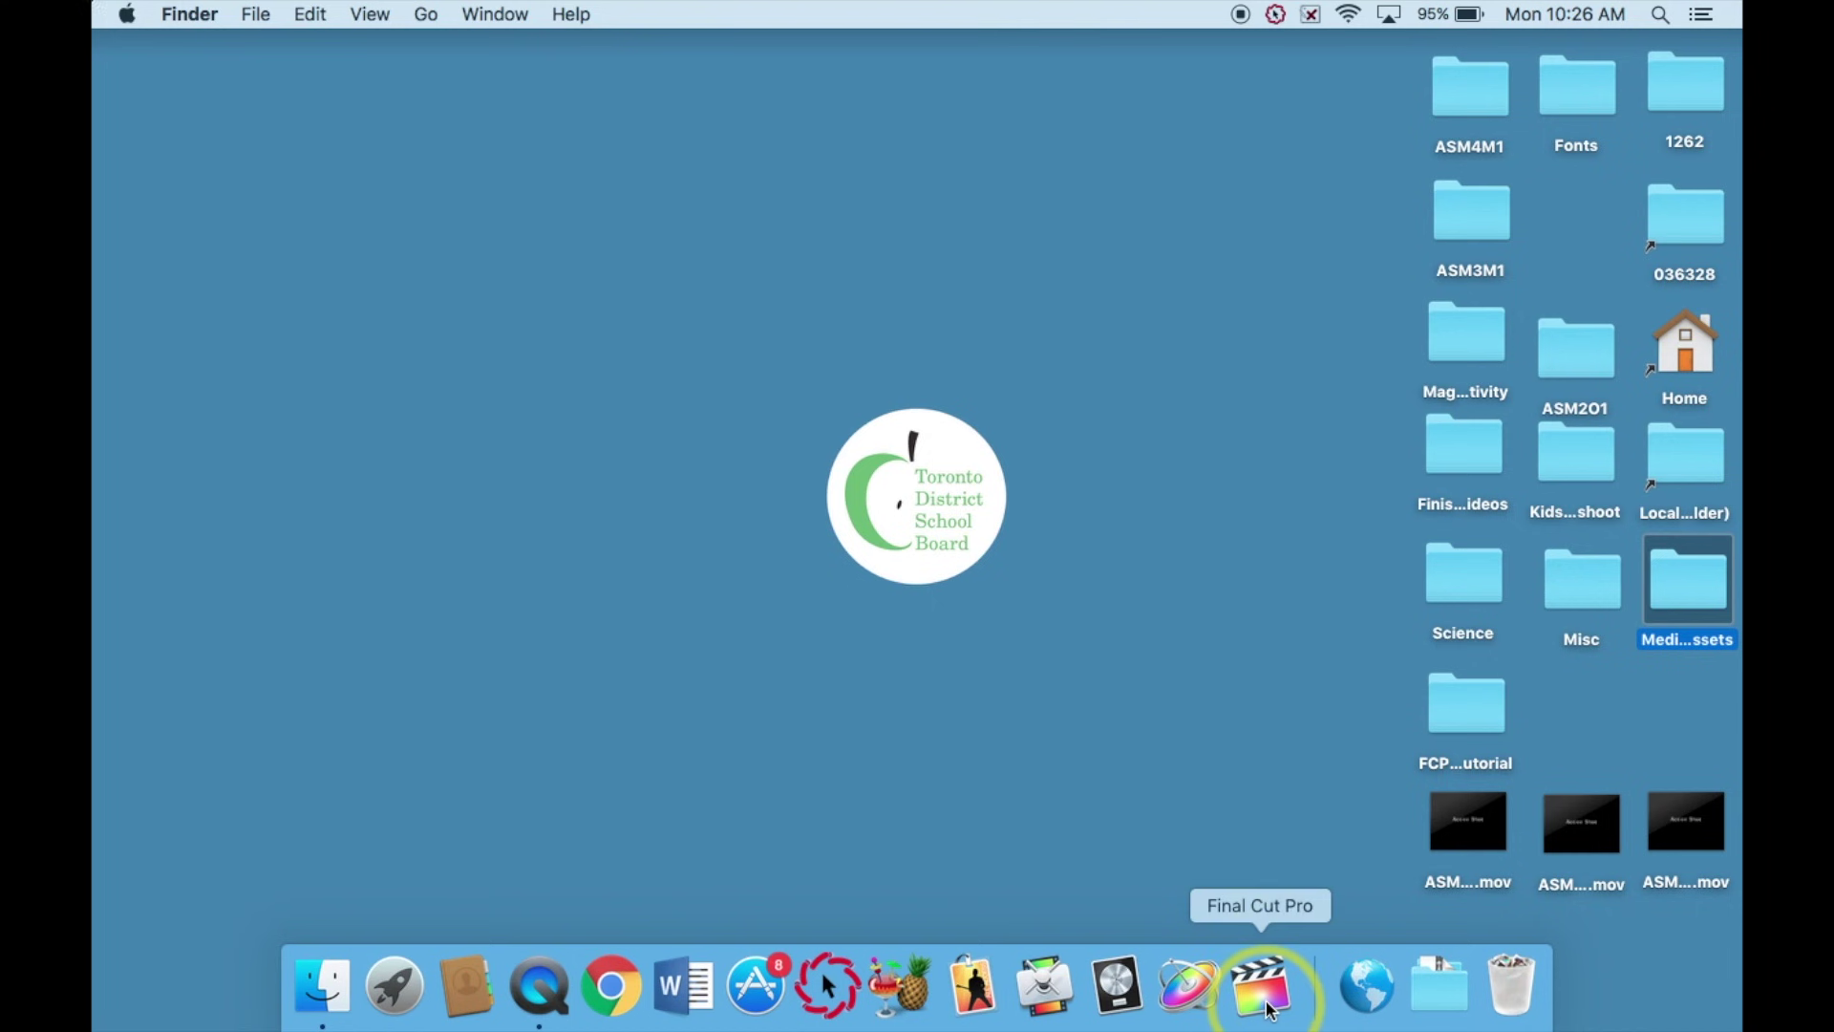
# Search the Mac for "final cut pro" and dismiss the search results.
pyautogui.click(1660, 17)
pyautogui.write('final cut pro')
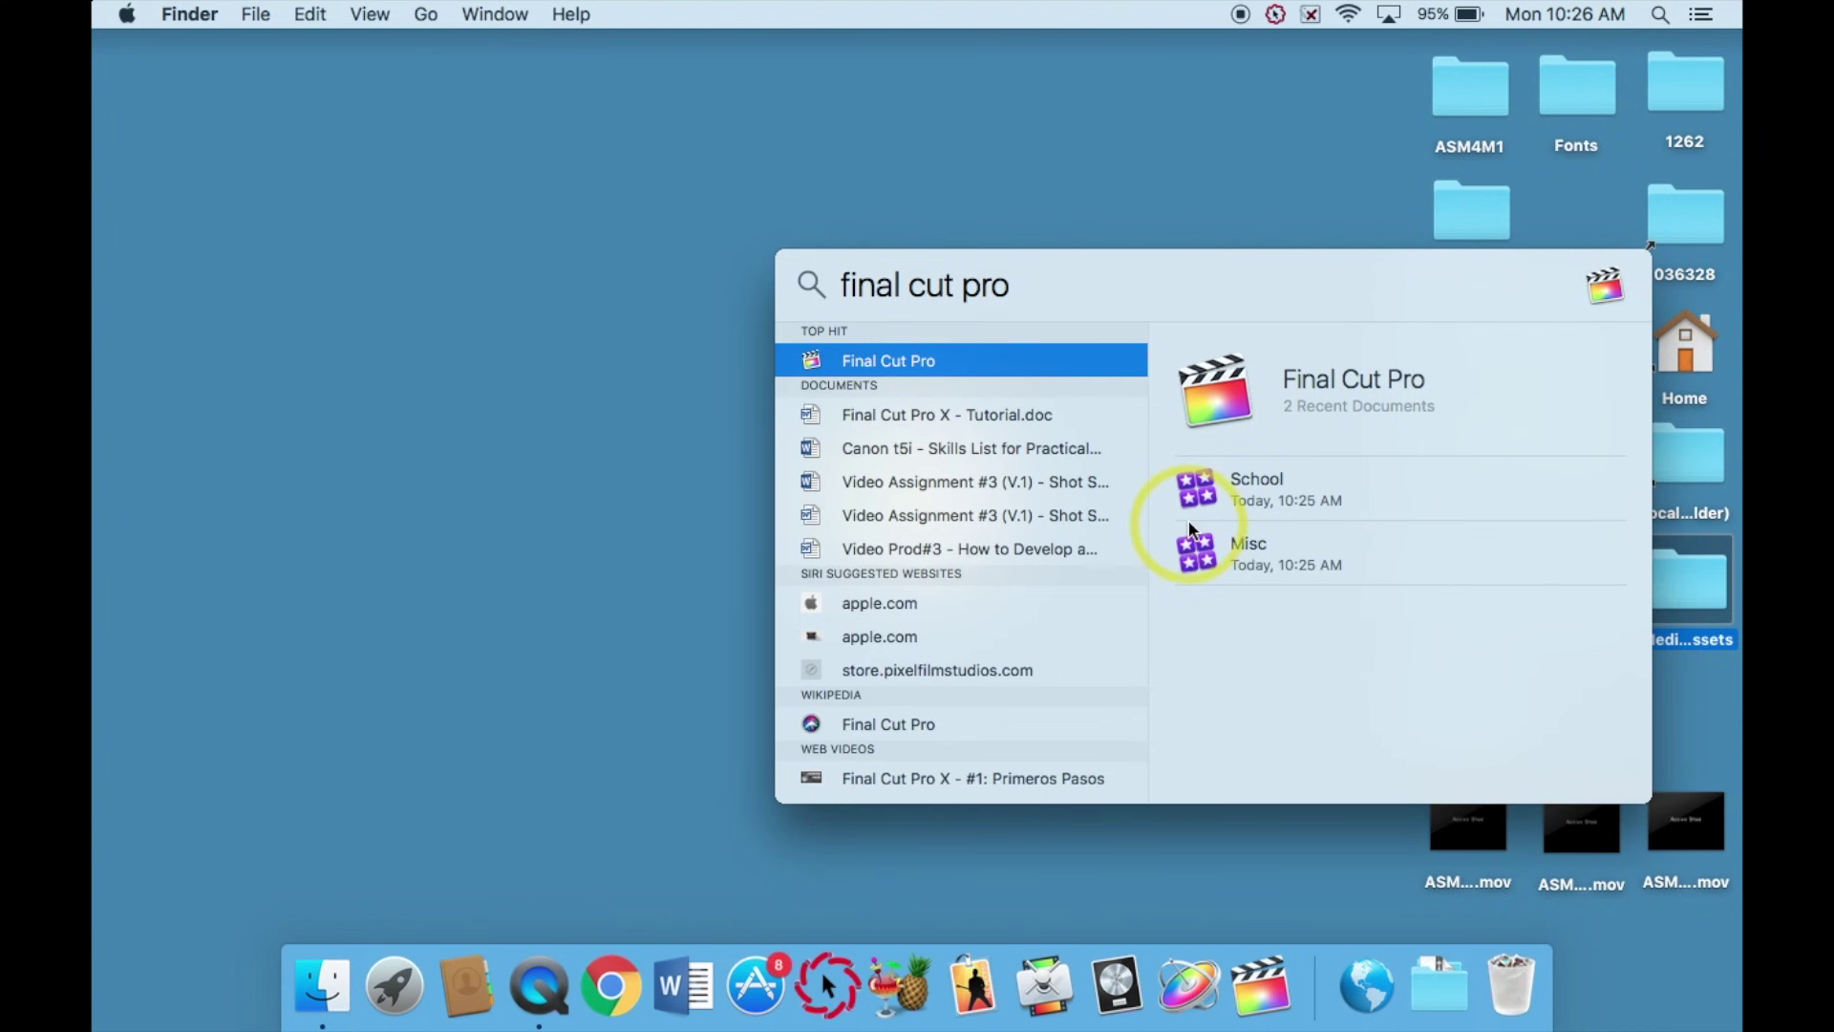
pyautogui.moveTo(817, 363); pyautogui.dragTo(1102, 599)
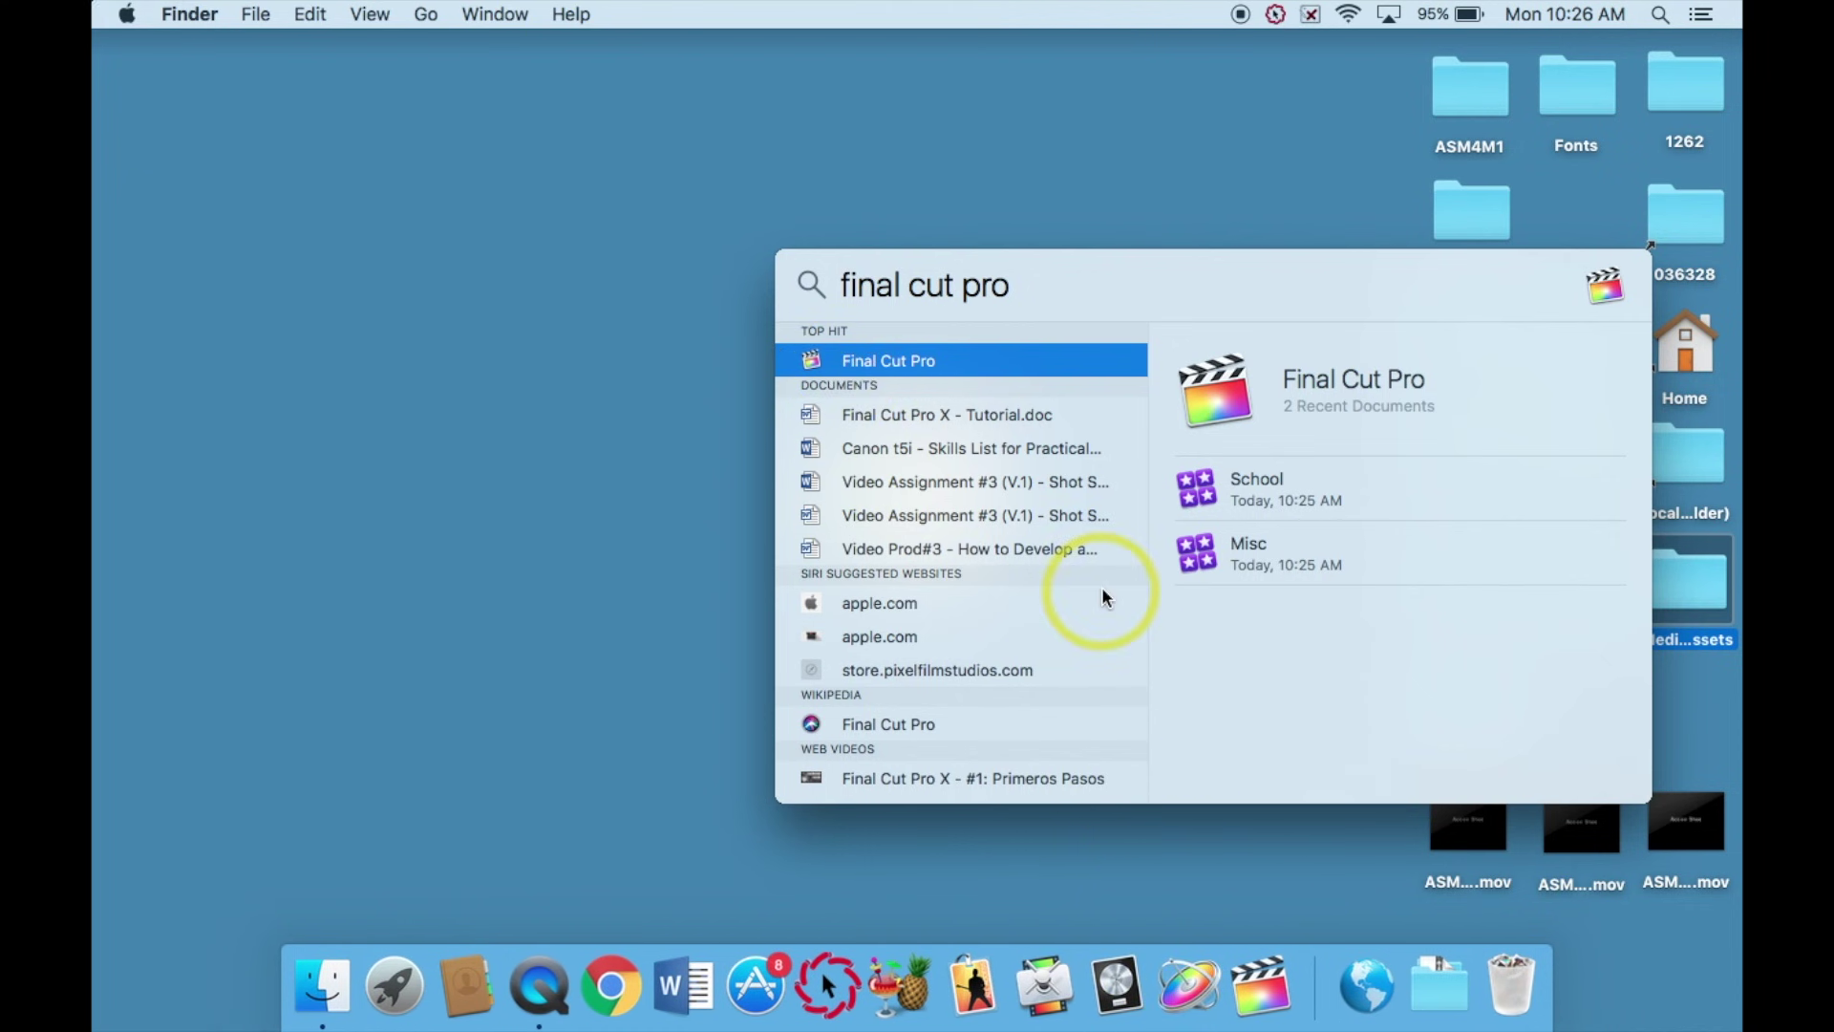
pyautogui.click(1080, 173)
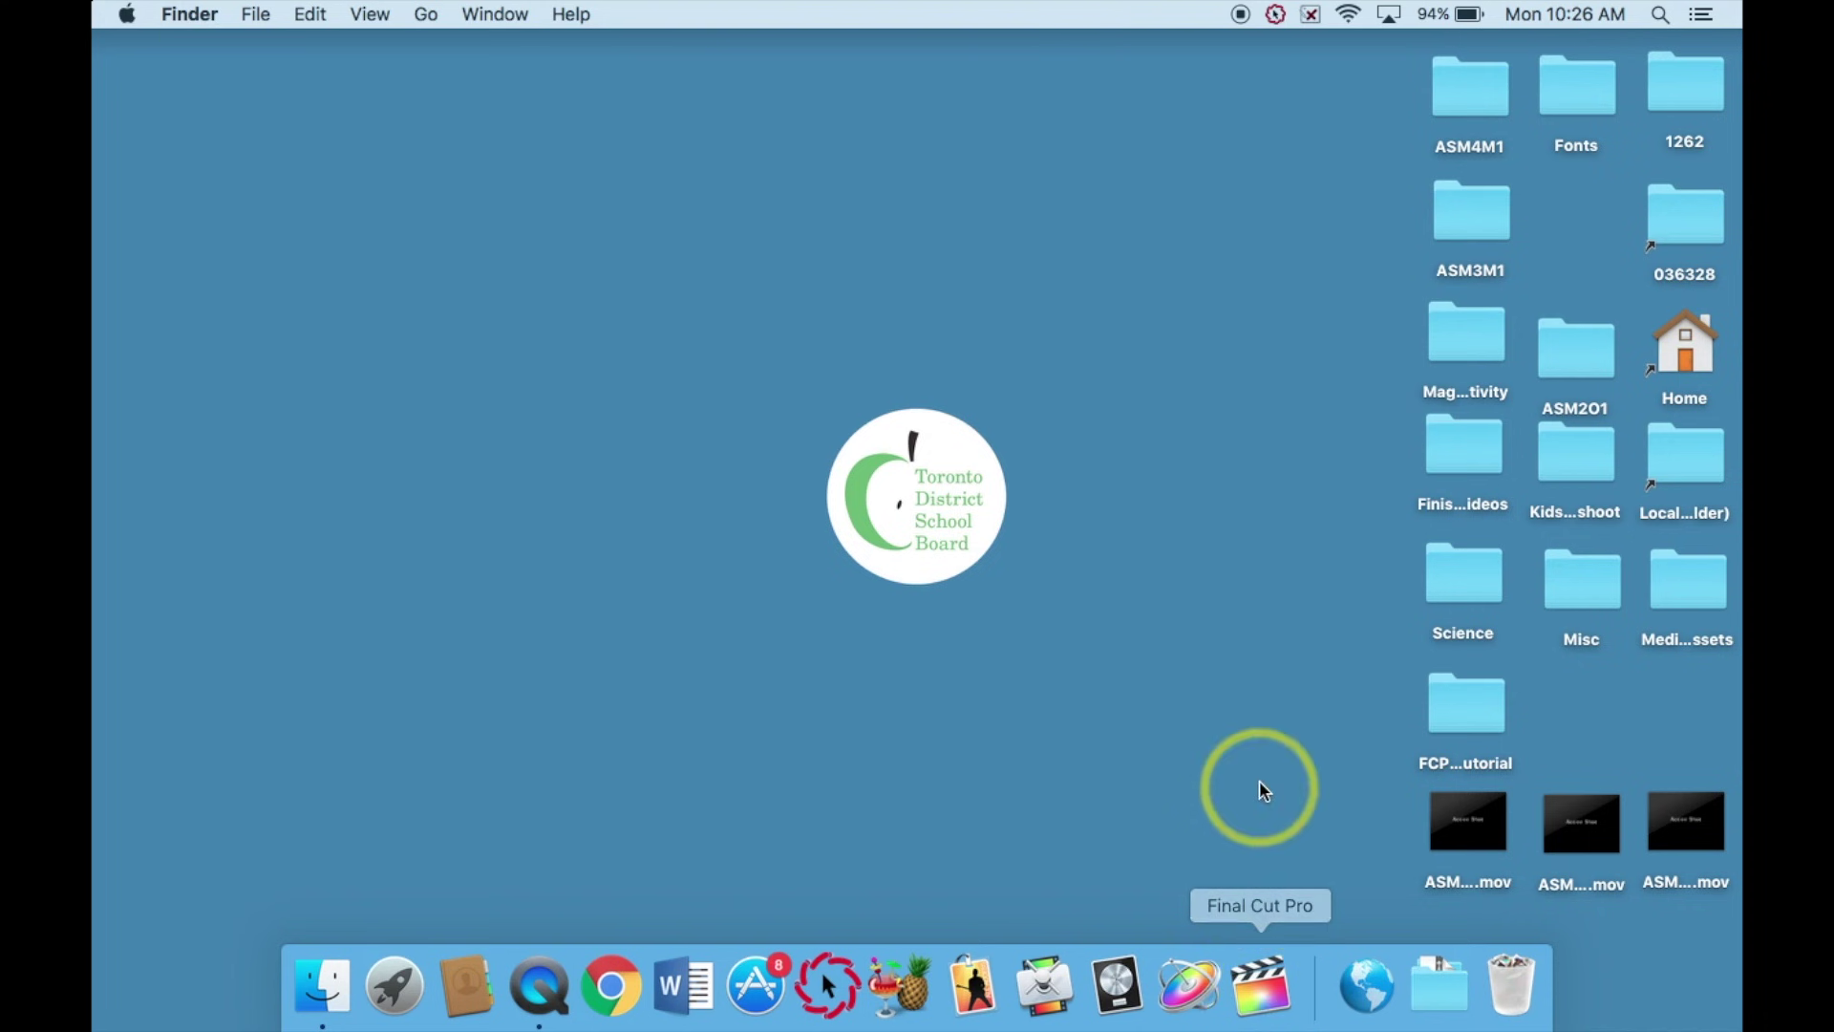
# Launch Final Cut Pro and collapse the Misc library.
pyautogui.click(1258, 1005)
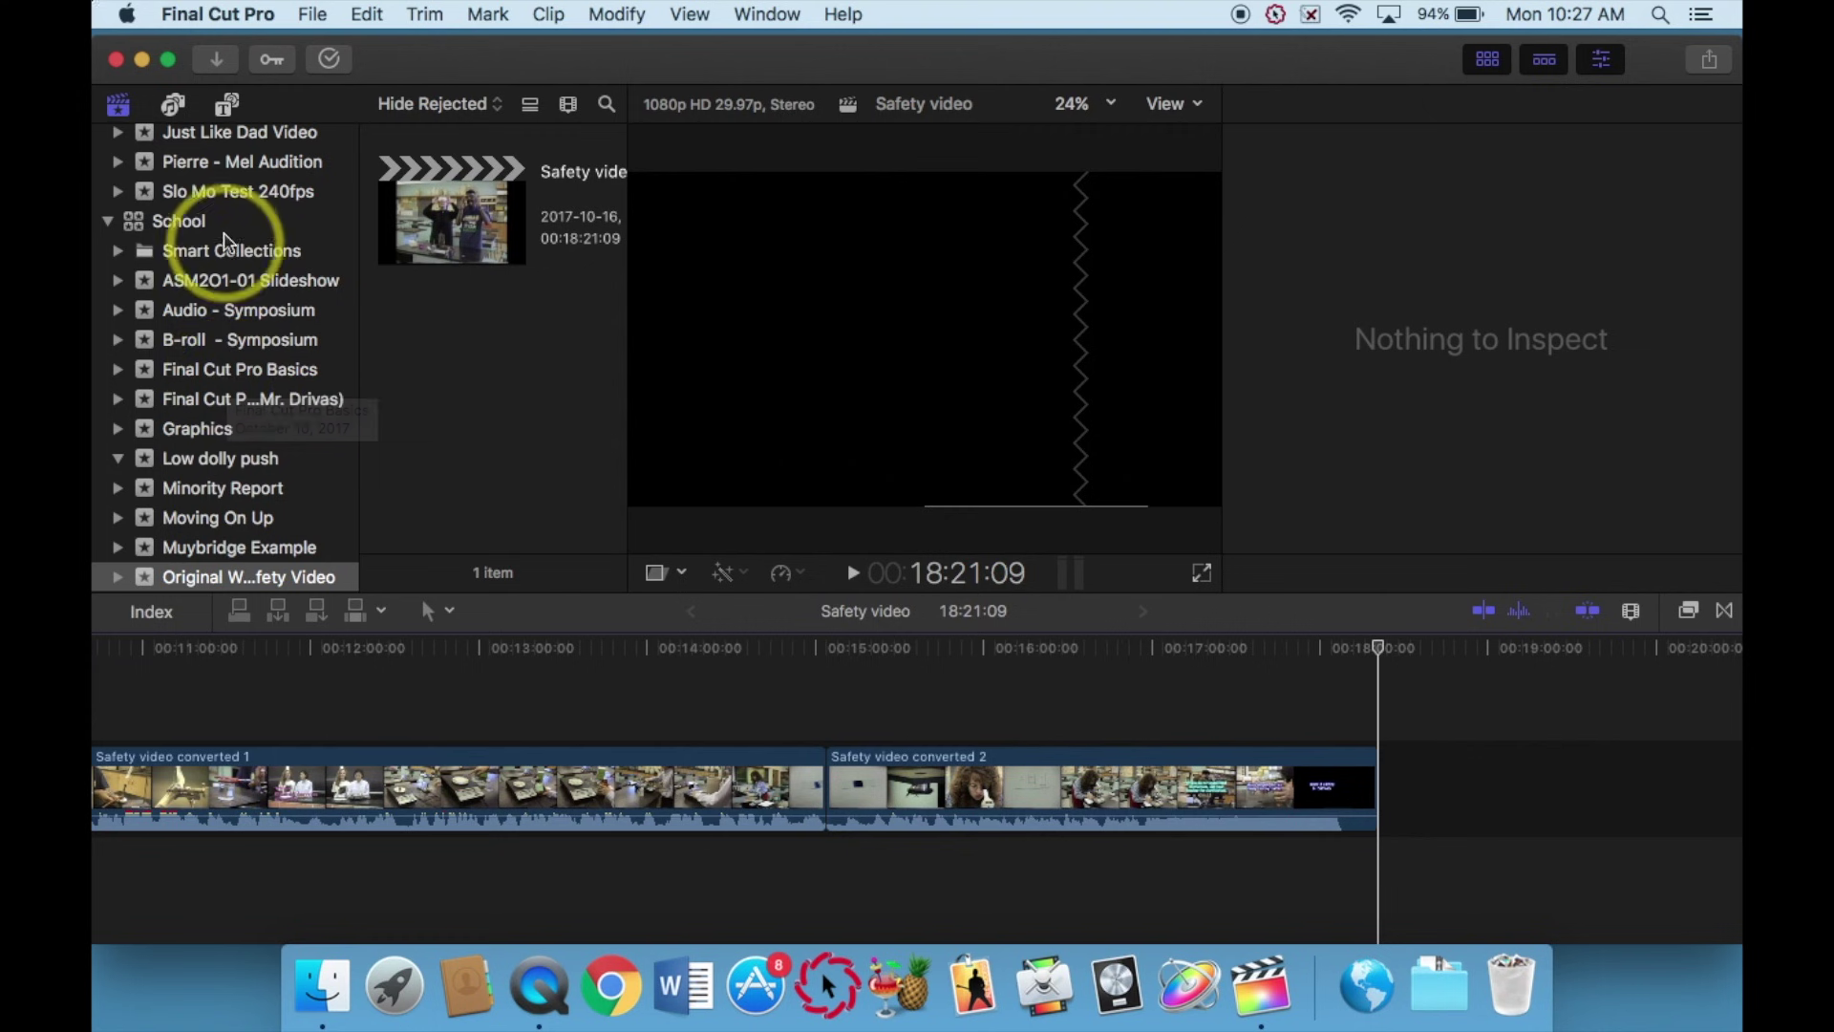
pyautogui.scroll(3, 160, 220)
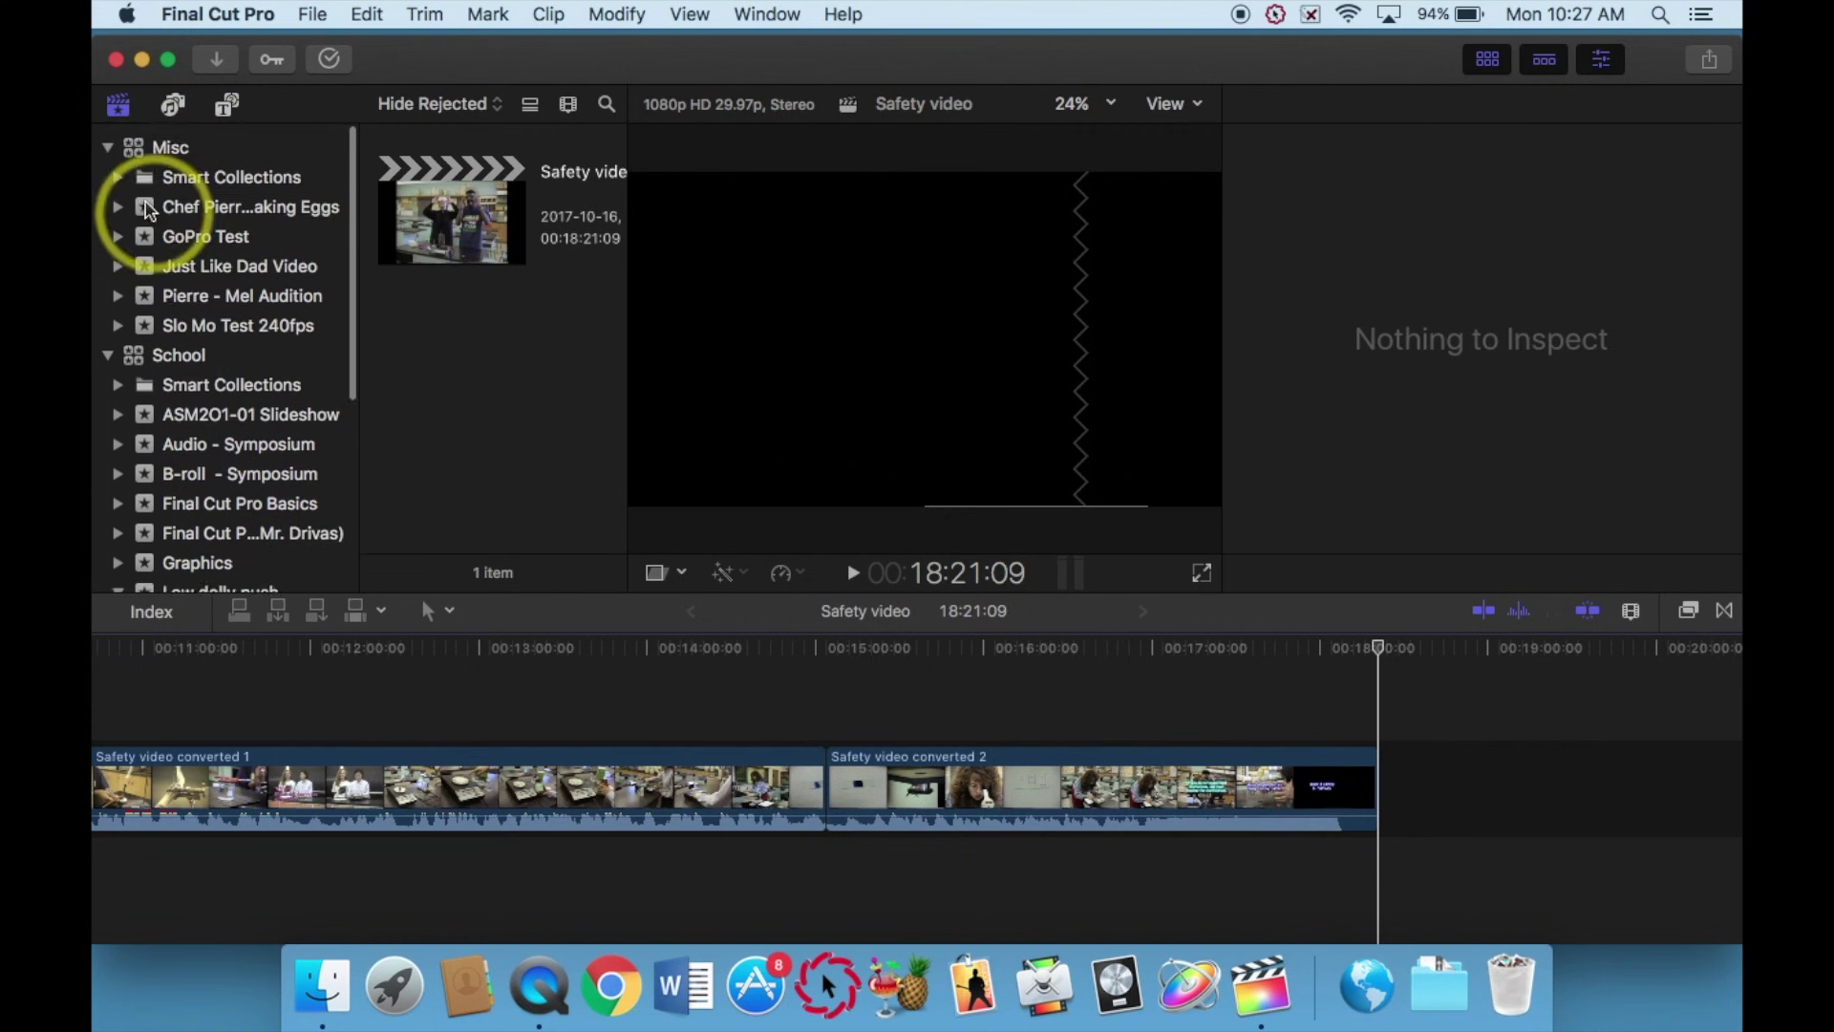
pyautogui.click(107, 137)
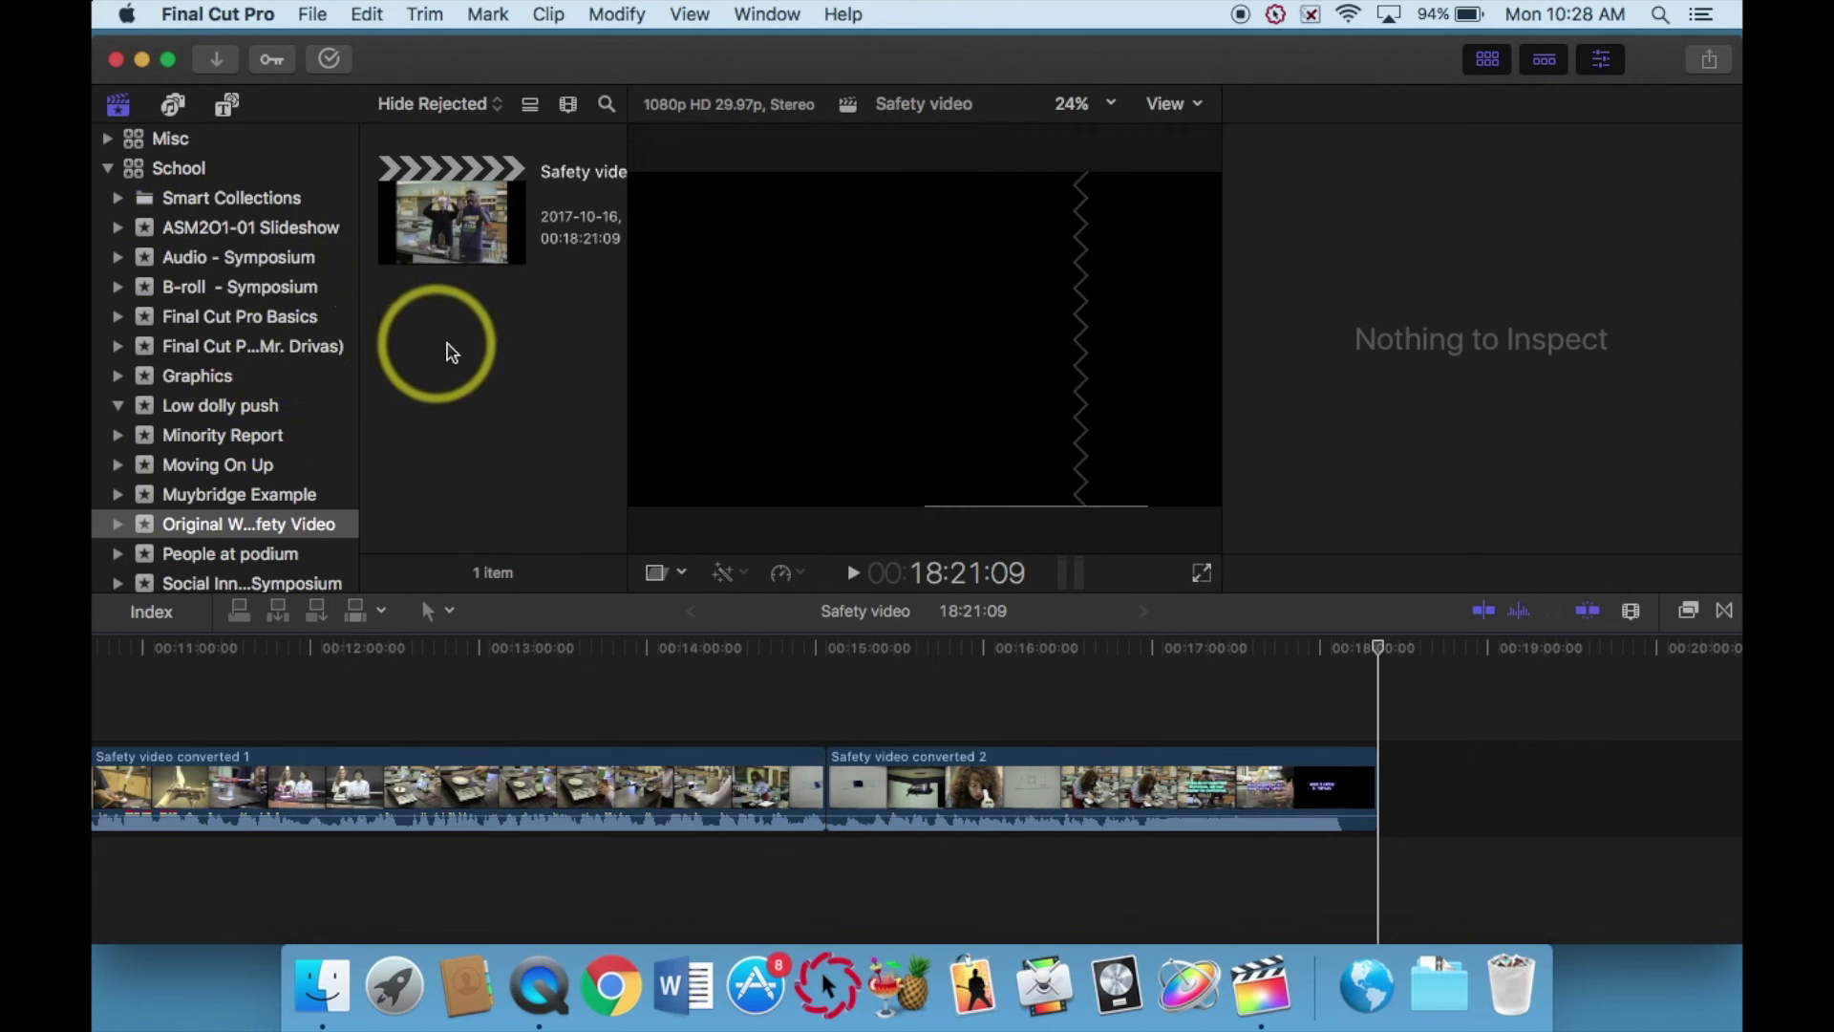
# Open the People at podium event in the School library and look through its clips and the library's event list.
pyautogui.scroll(-1, 239, 472)
pyautogui.scroll(-1, 241, 470)
pyautogui.click(240, 490)
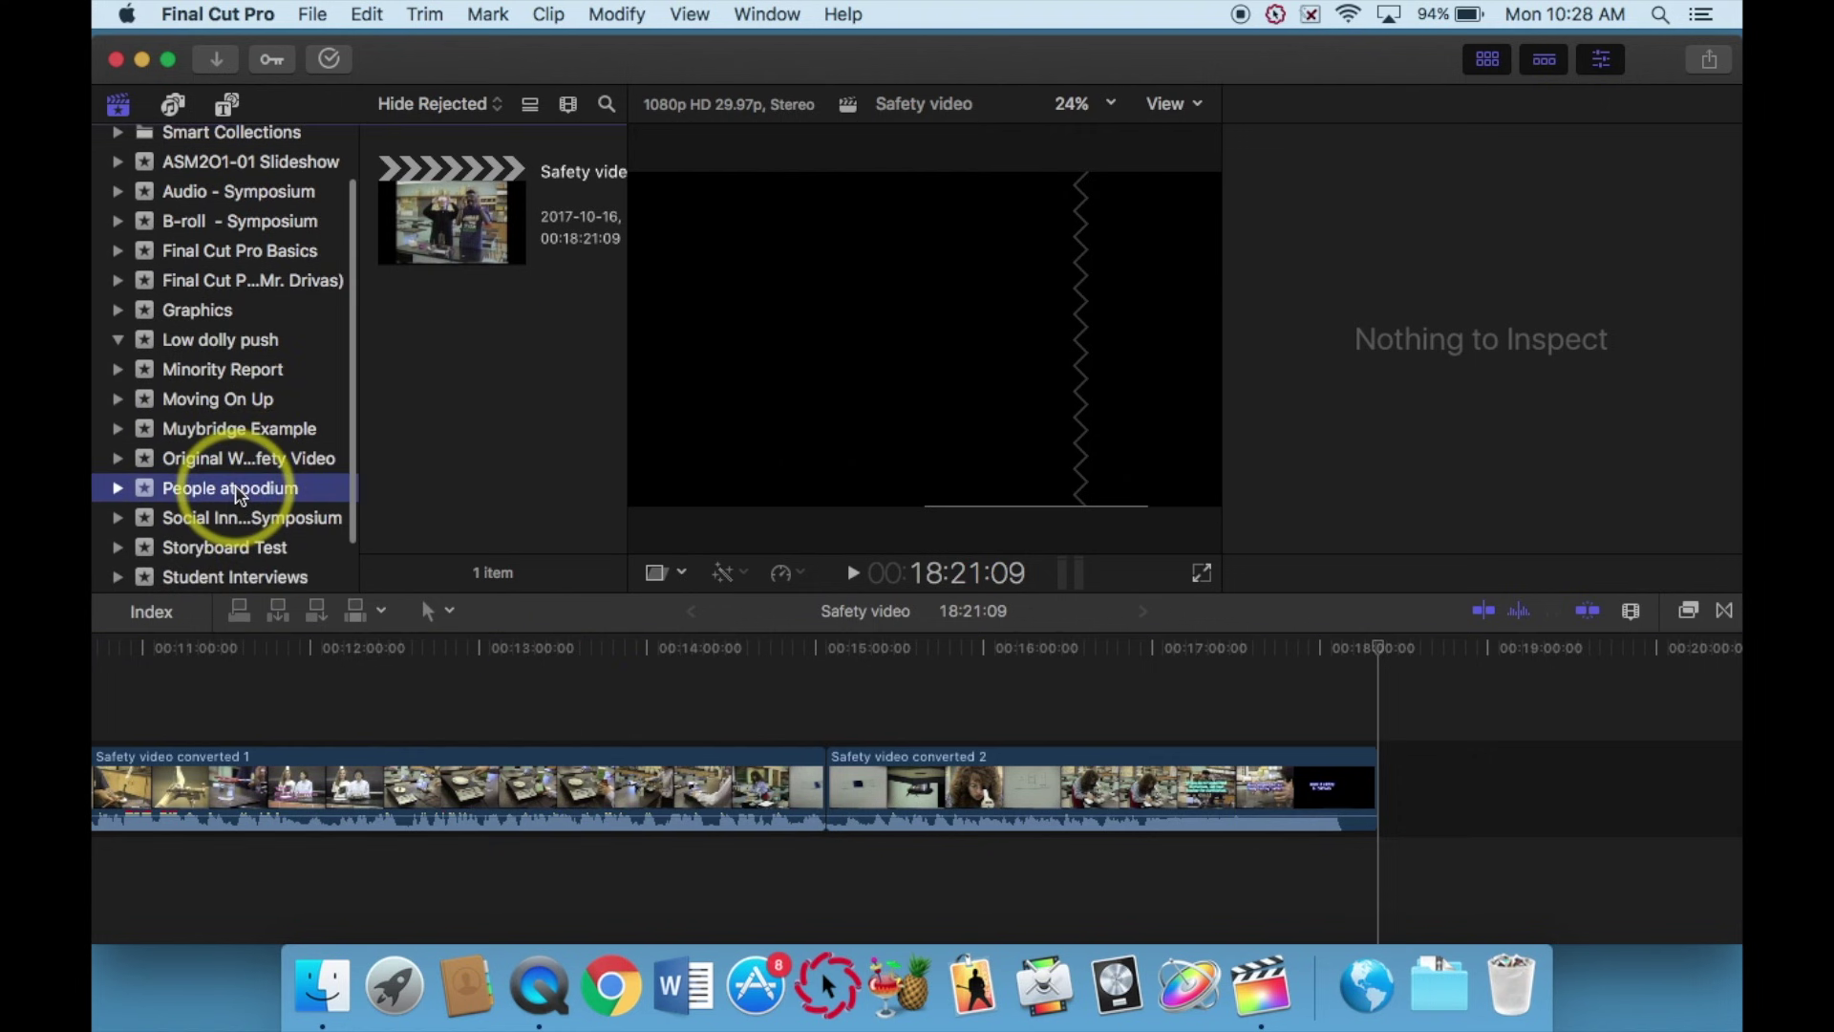
pyautogui.scroll(-4, 553, 381)
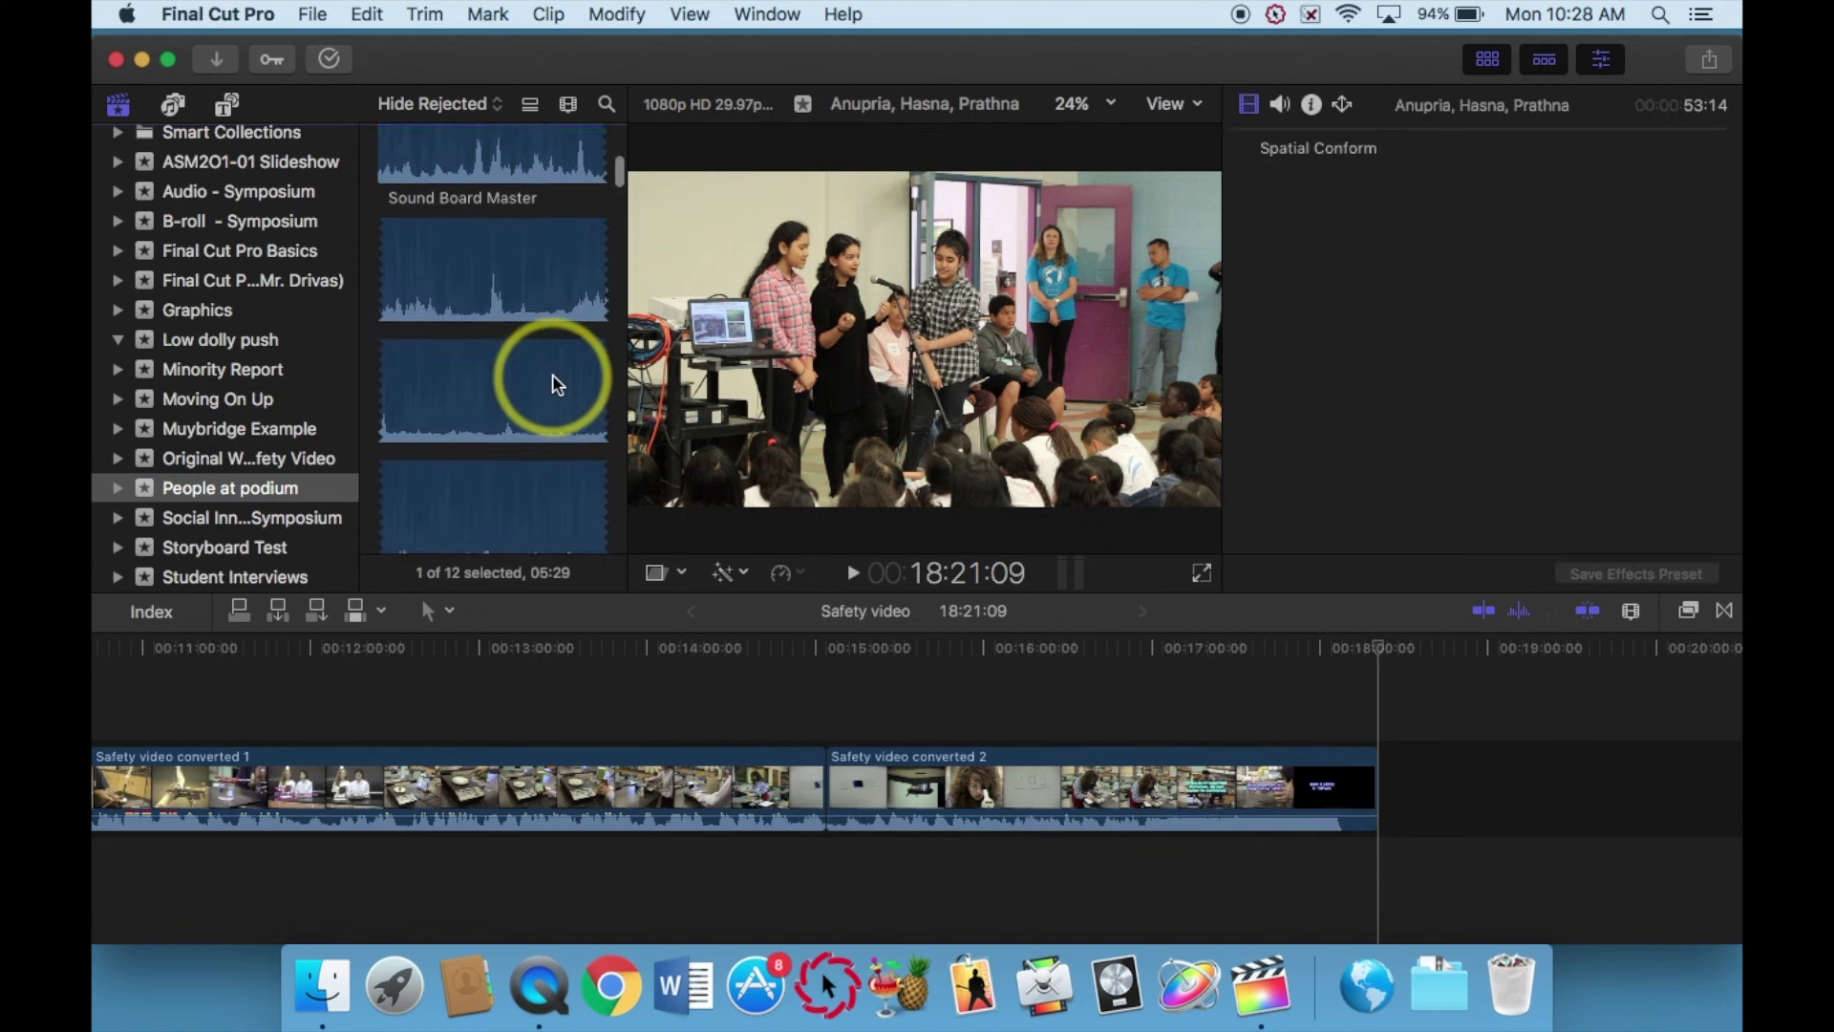
pyautogui.scroll(-5, 557, 384)
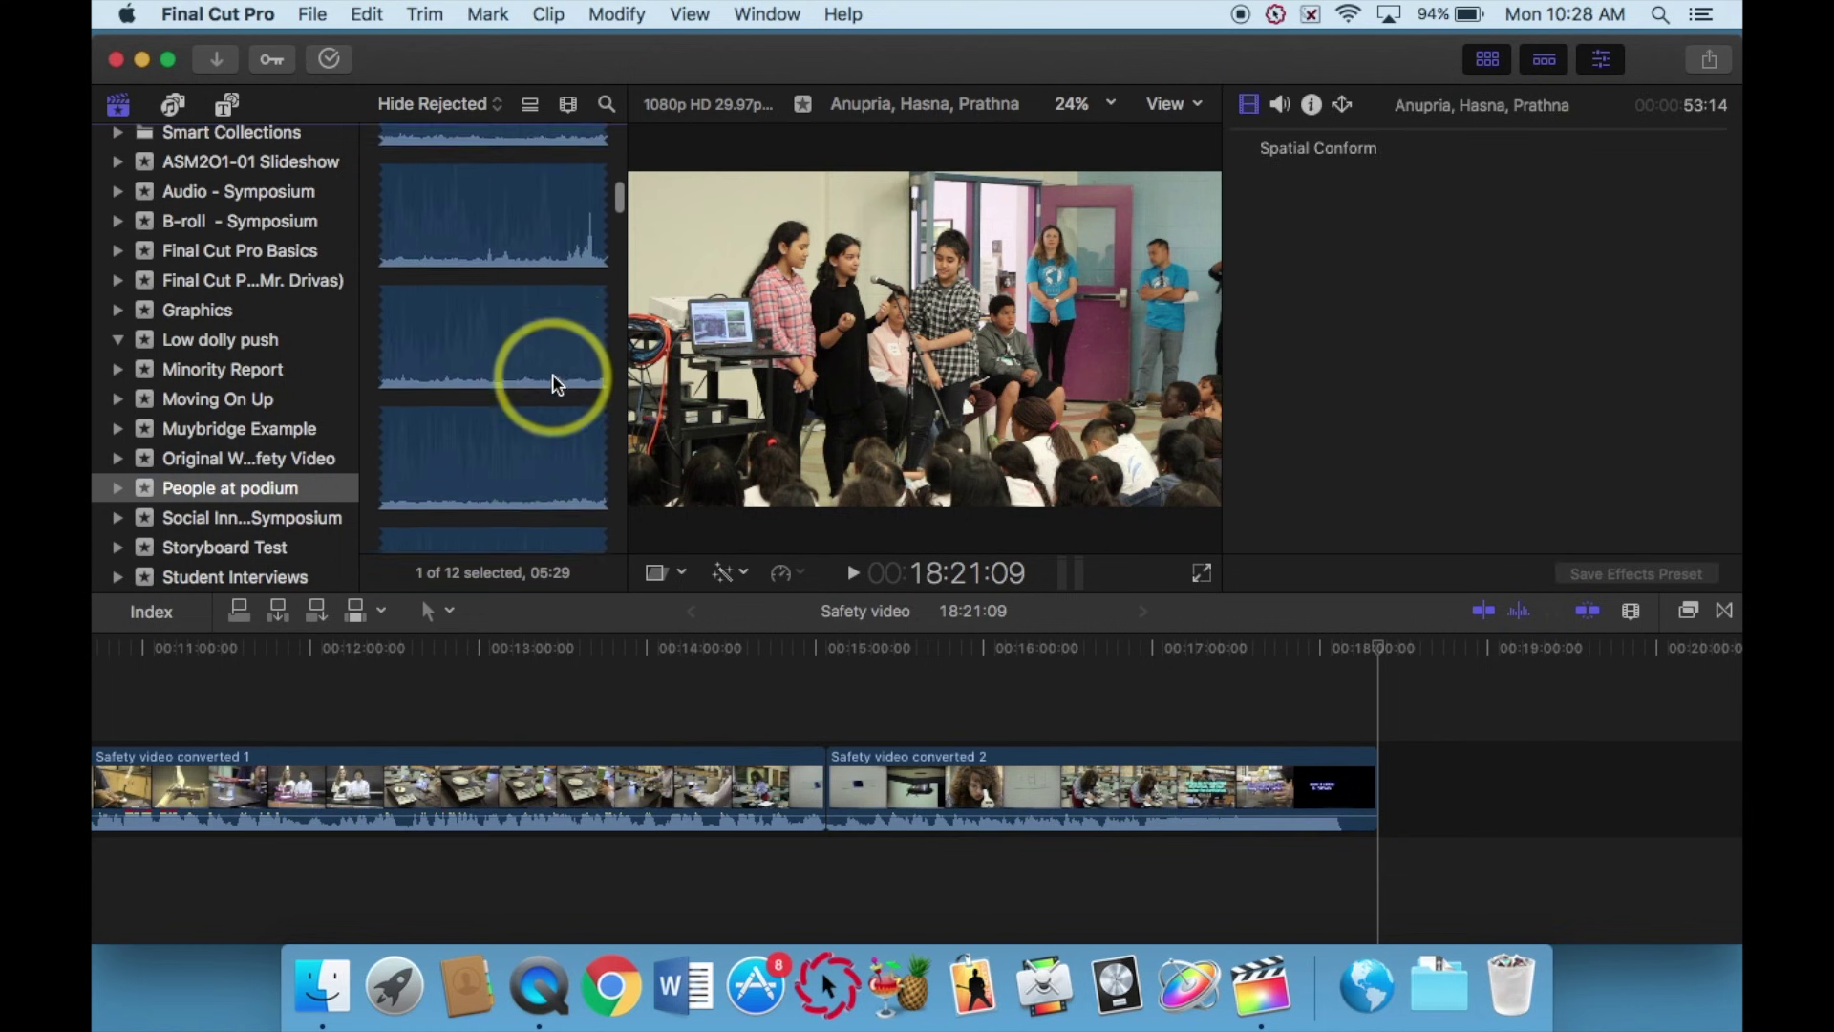
pyautogui.scroll(-8, 557, 384)
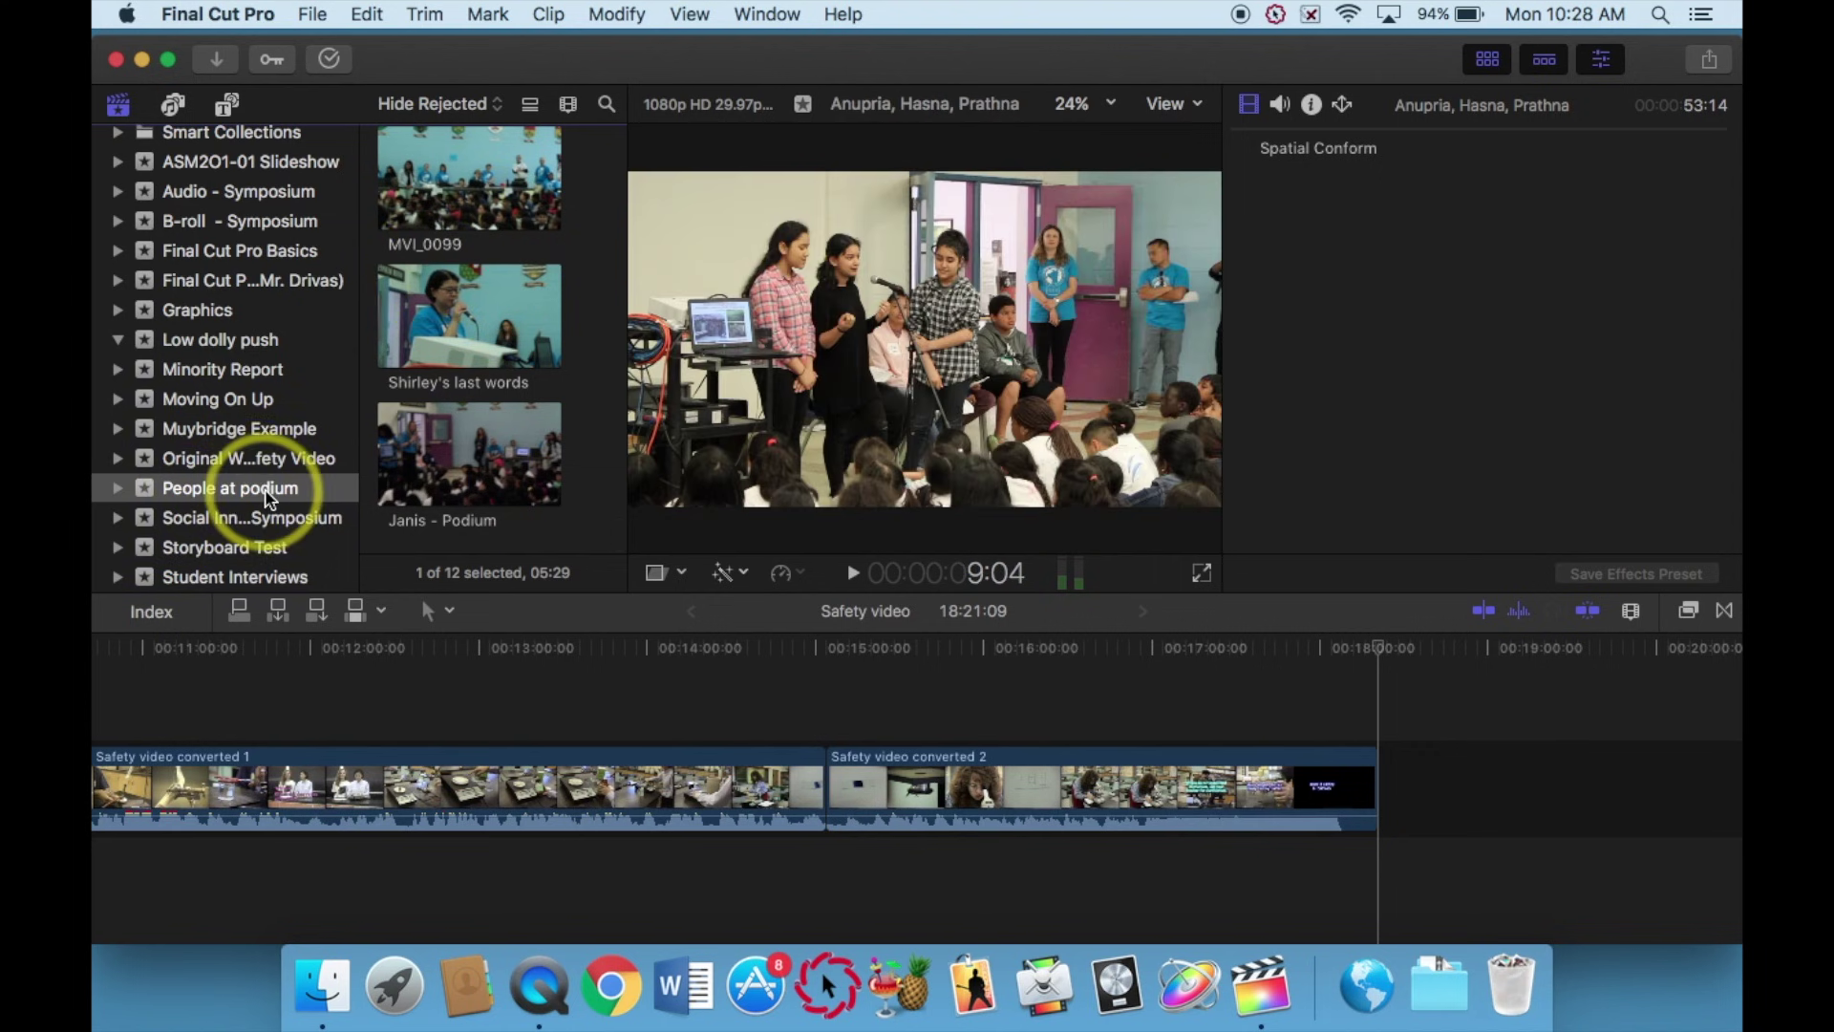
pyautogui.scroll(2, 243, 334)
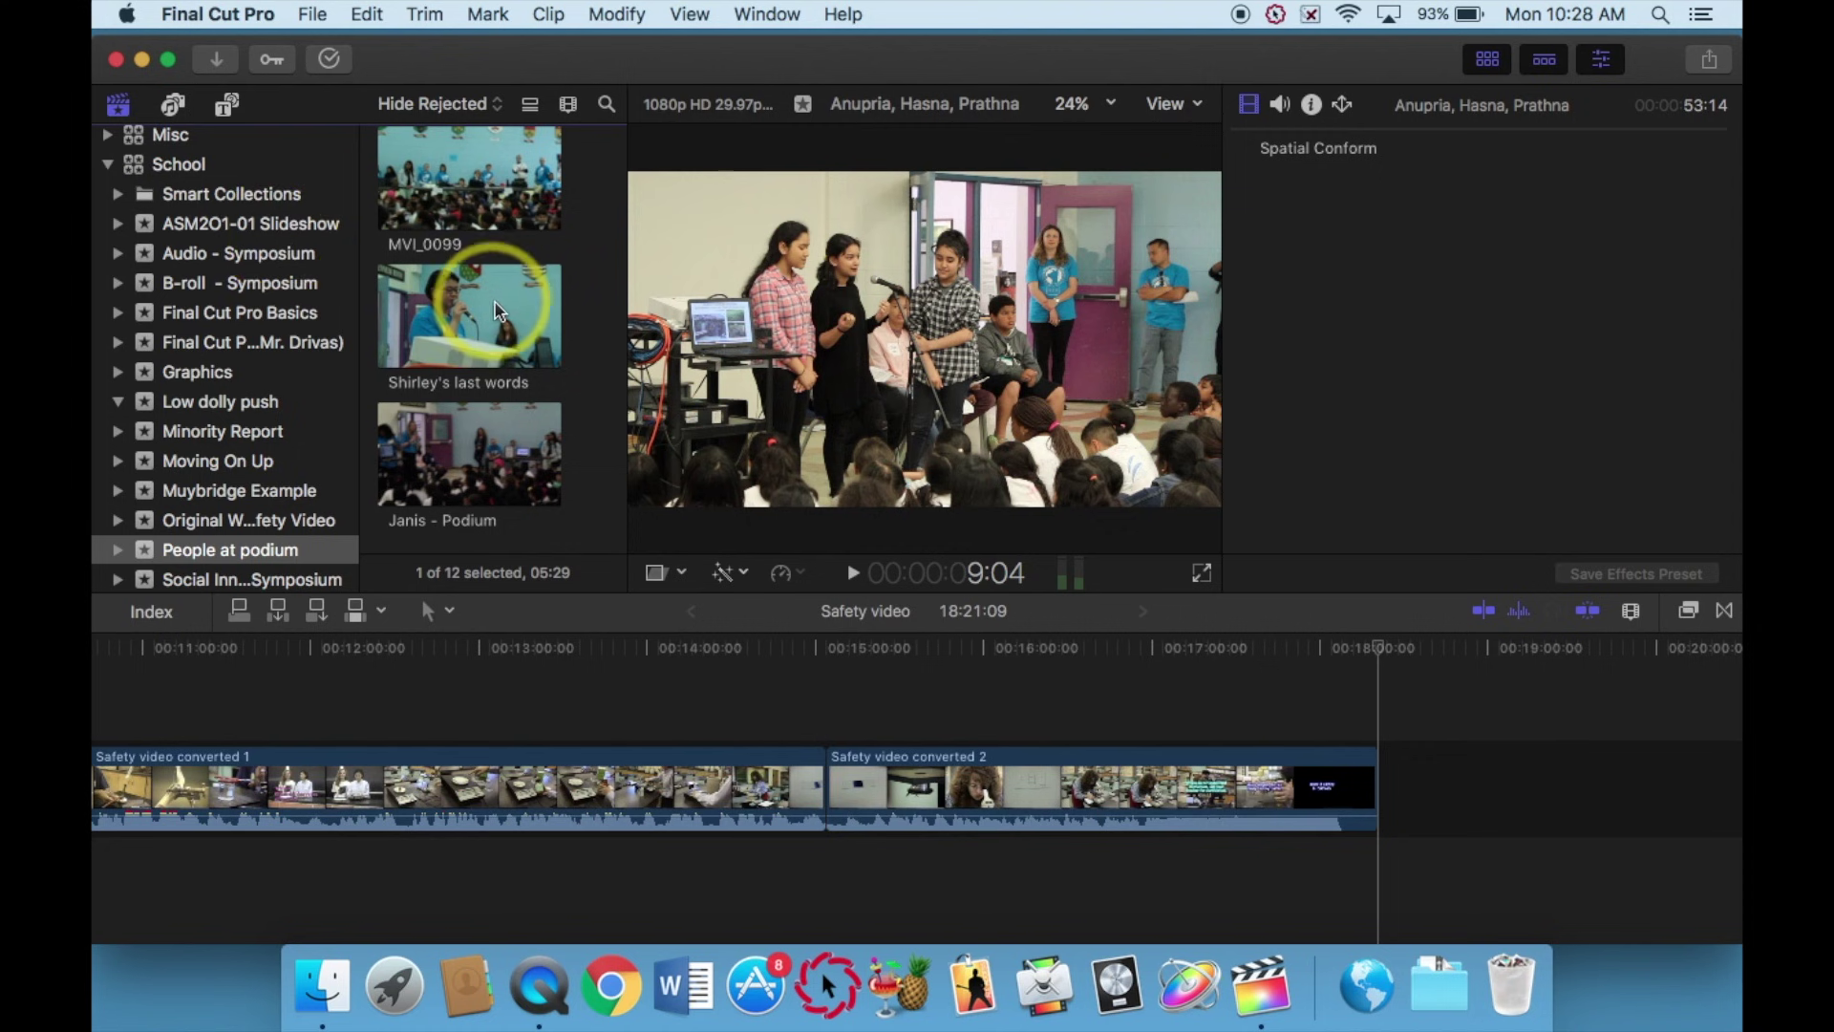
pyautogui.scroll(10, 487, 301)
pyautogui.scroll(10, 493, 307)
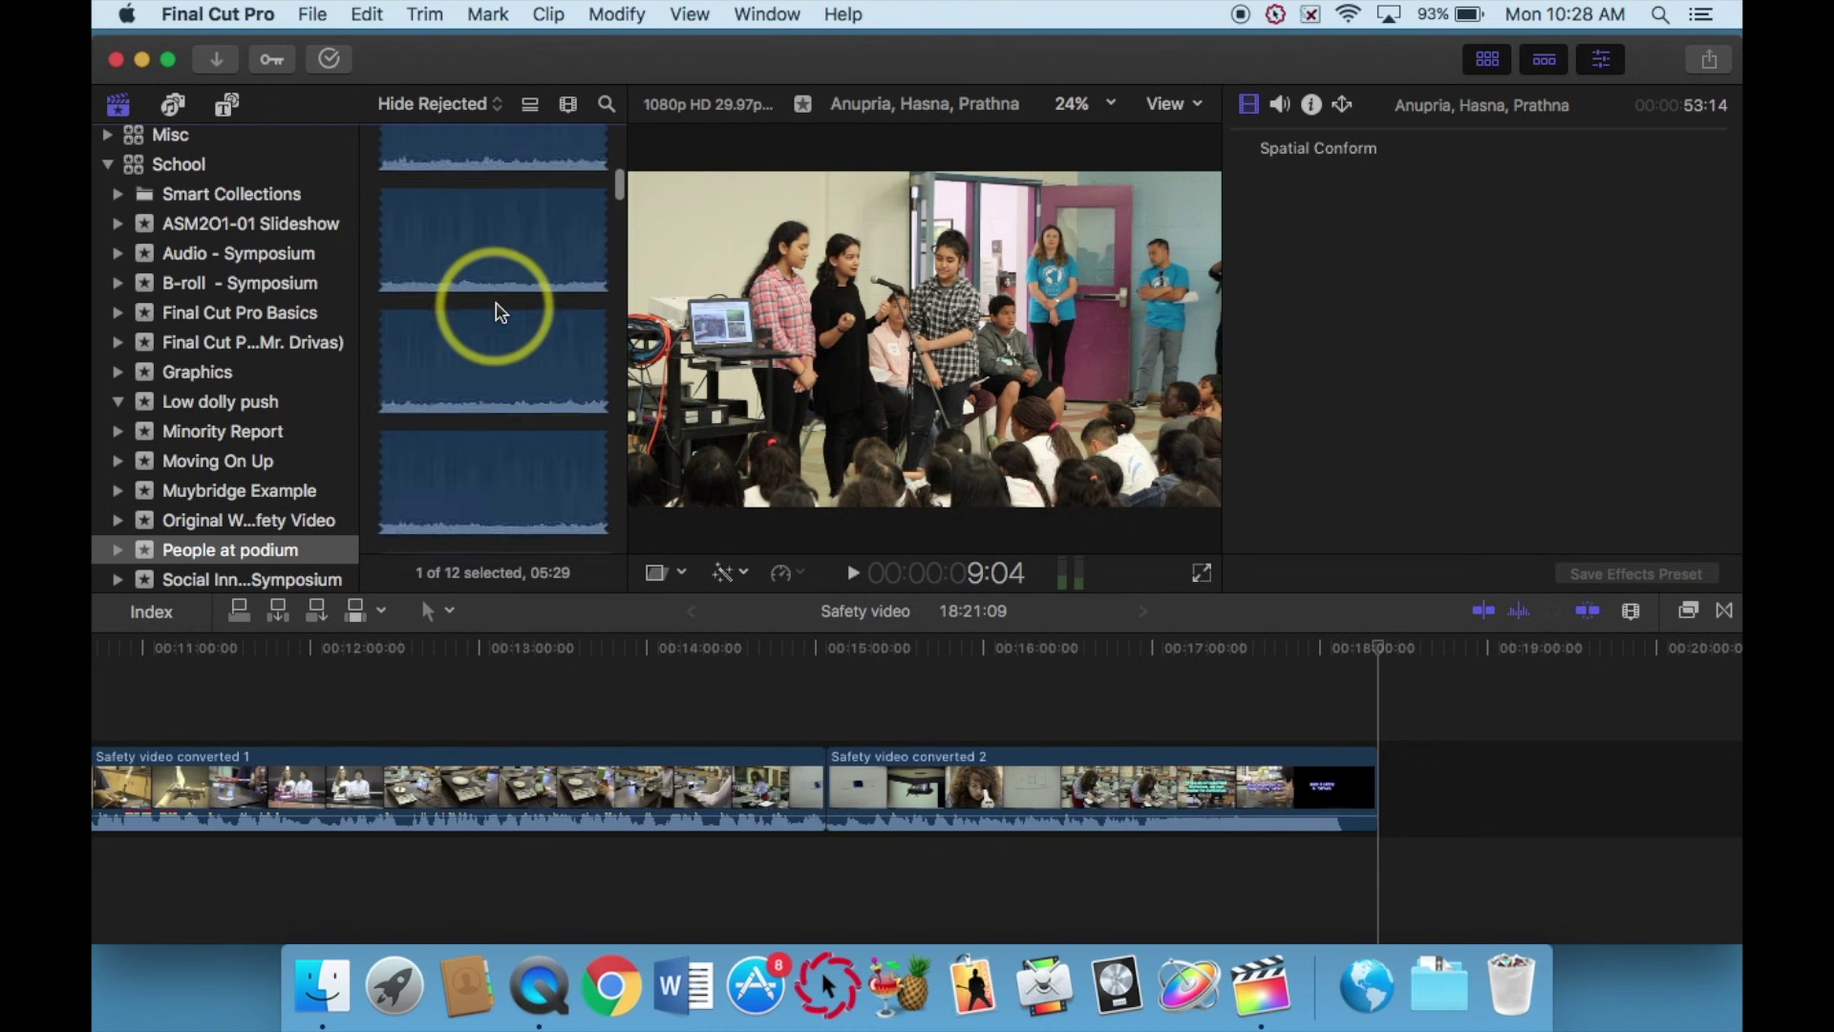
pyautogui.scroll(-3, 227, 468)
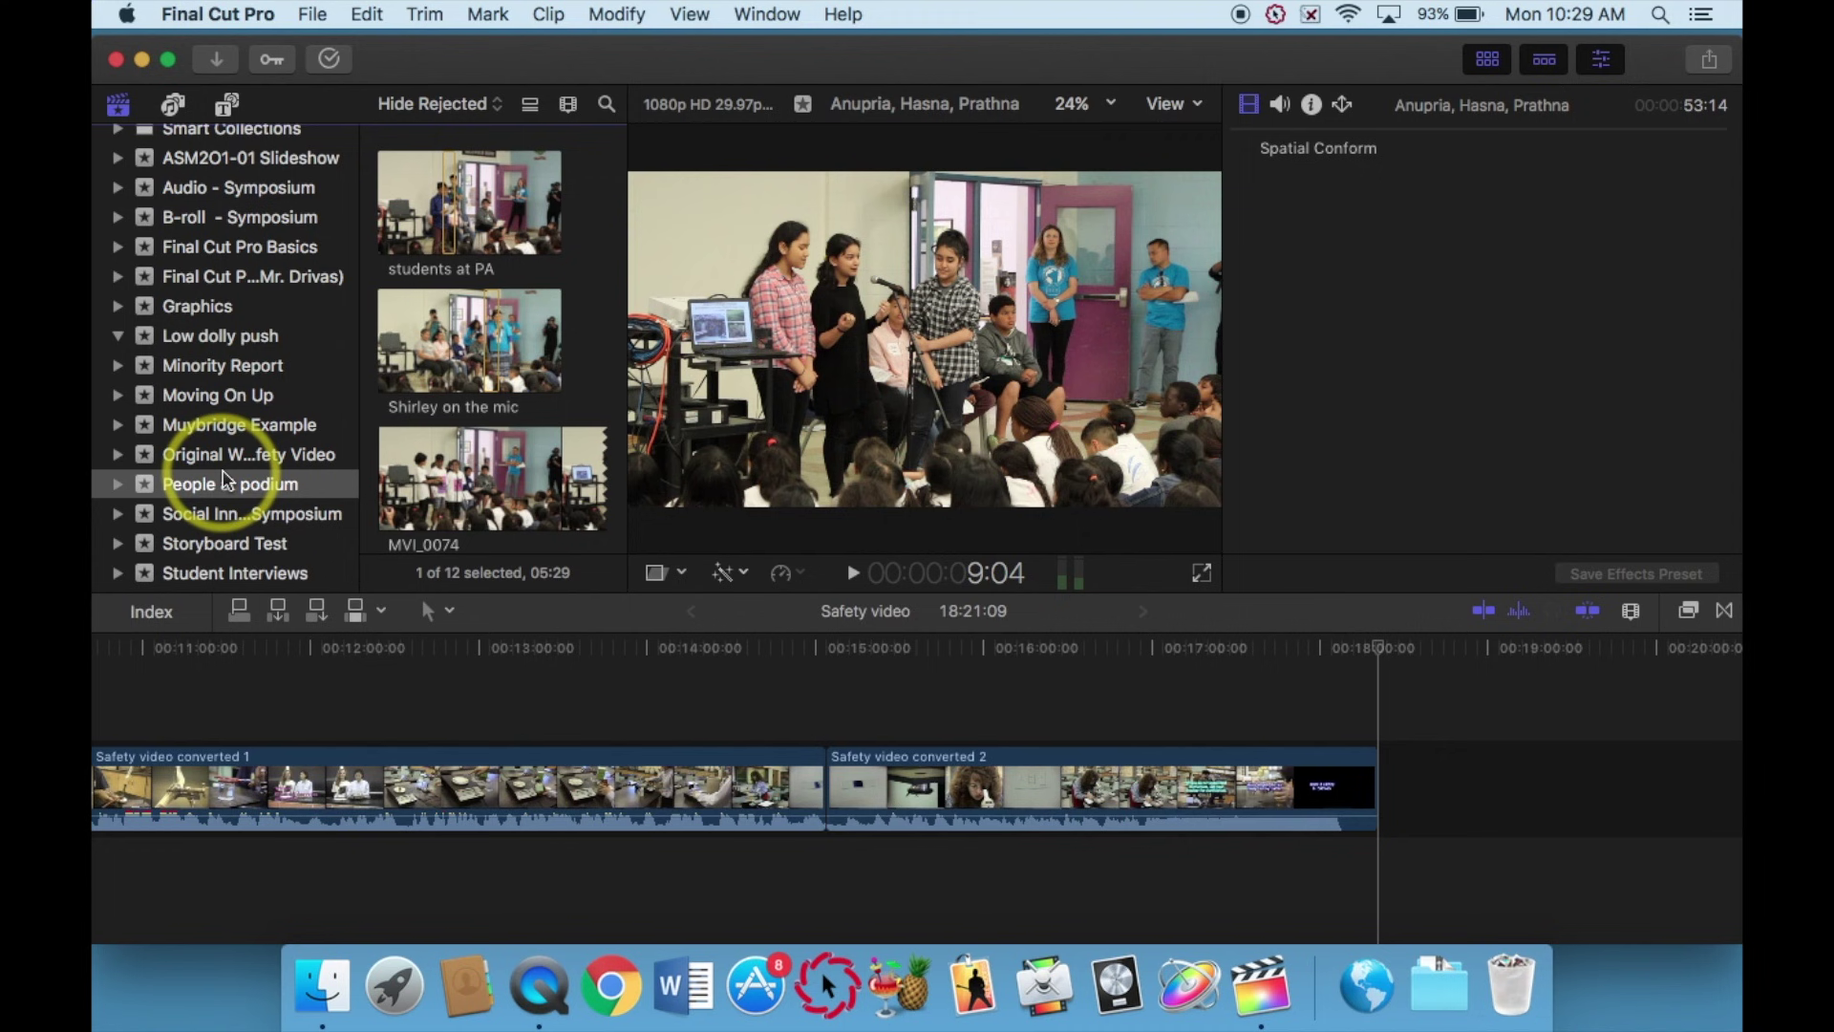
pyautogui.scroll(-3, 226, 481)
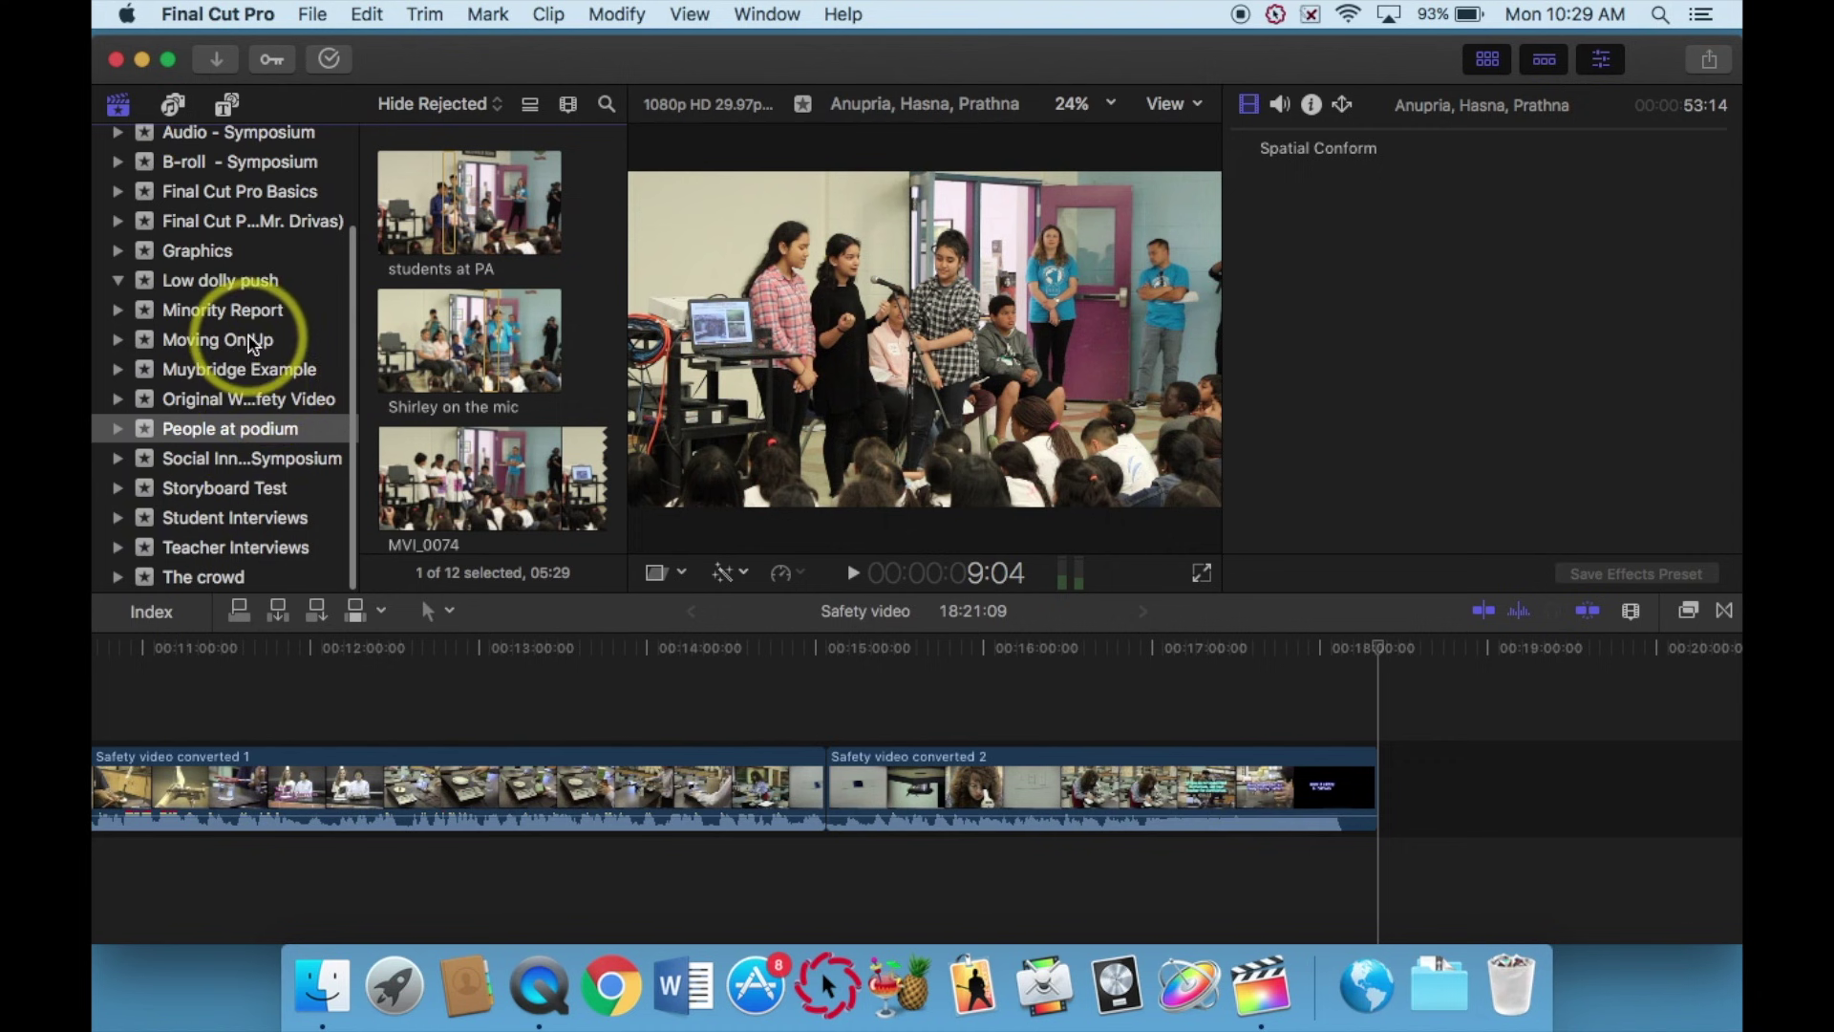
pyautogui.scroll(5, 205, 273)
pyautogui.scroll(-1, 214, 286)
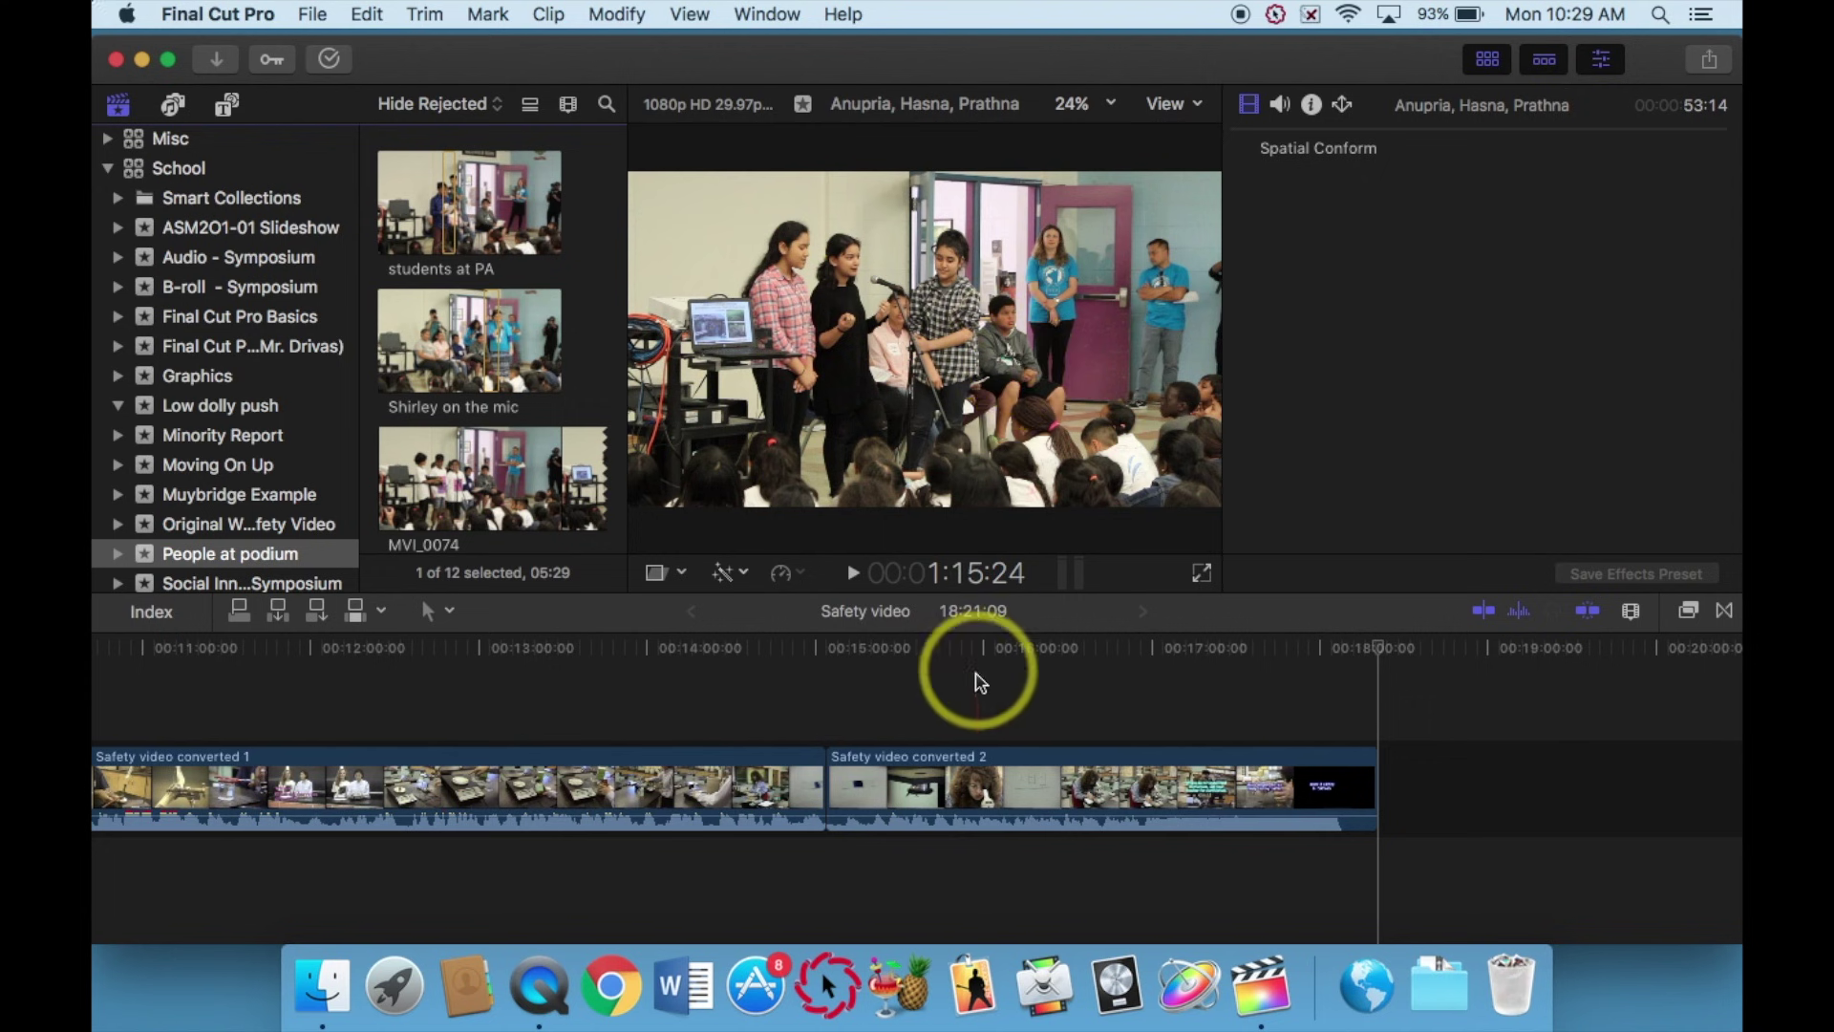
# Select the Safety video converted 2 clip in the timeline and examine its transform, crop and stabilization settings.
pyautogui.click(979, 682)
pyautogui.press('super+4')
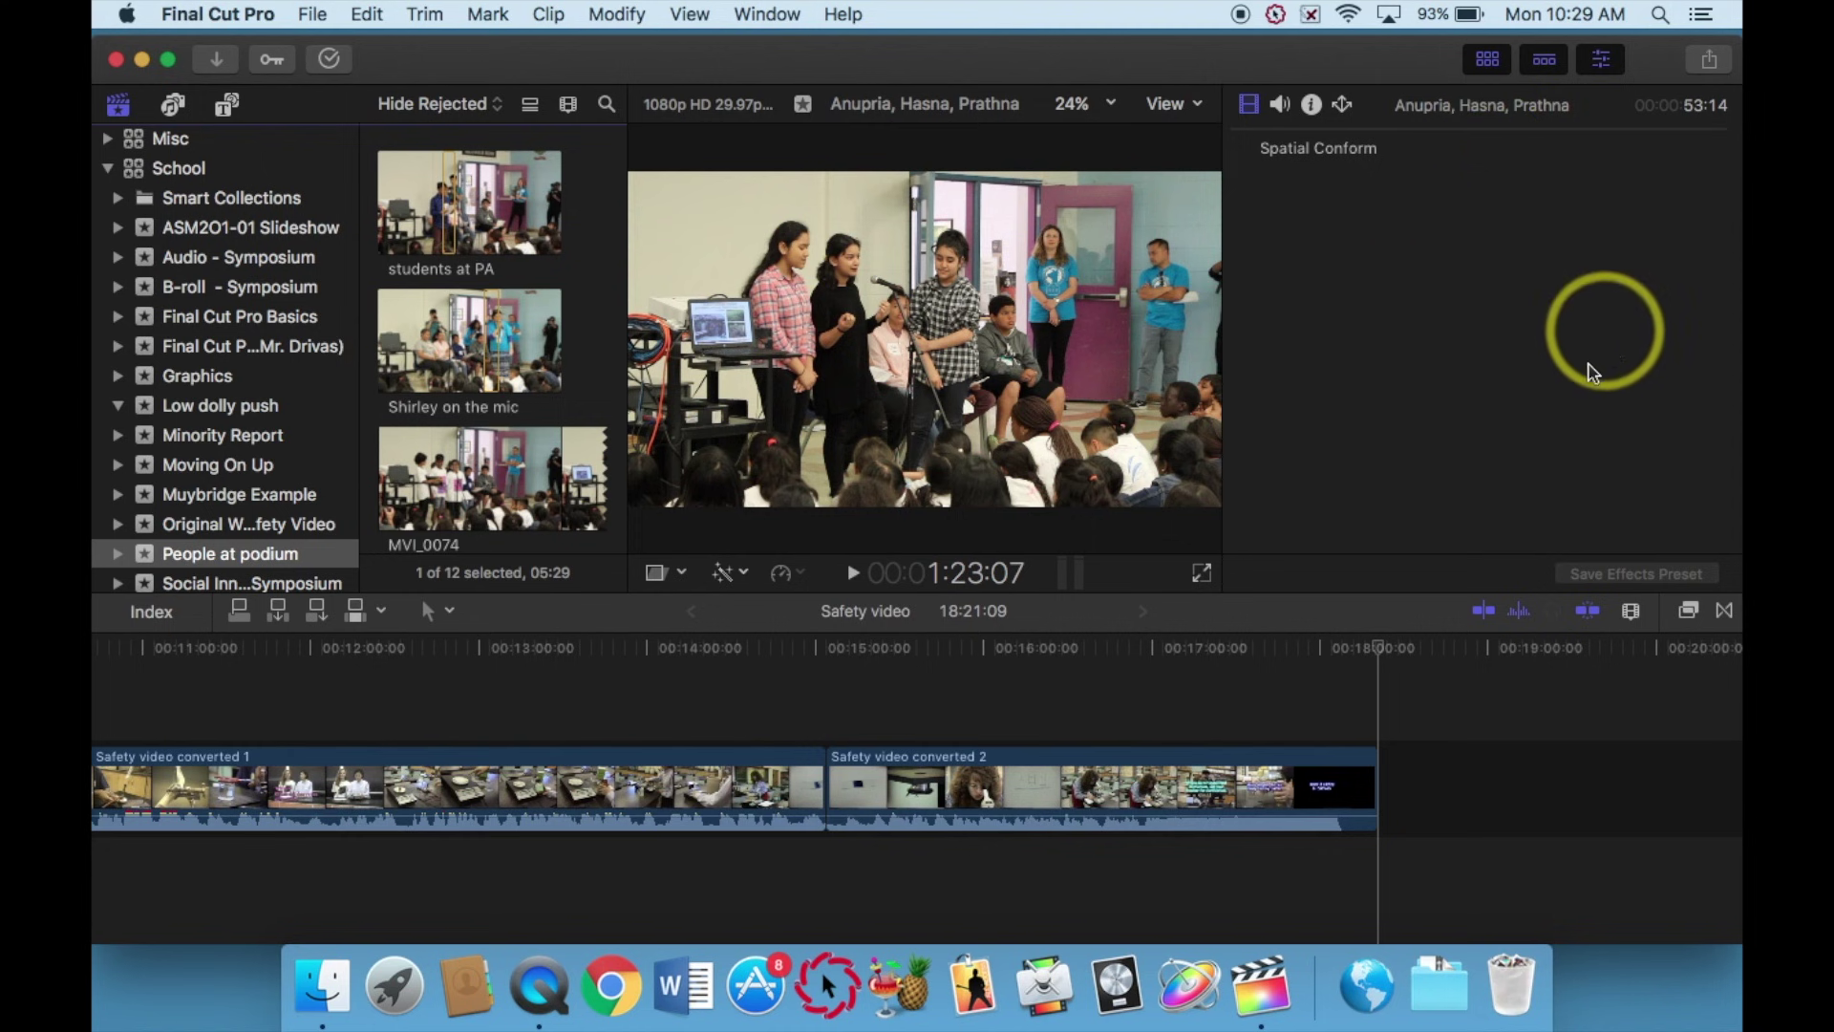
pyautogui.click(1299, 717)
pyautogui.click(1282, 791)
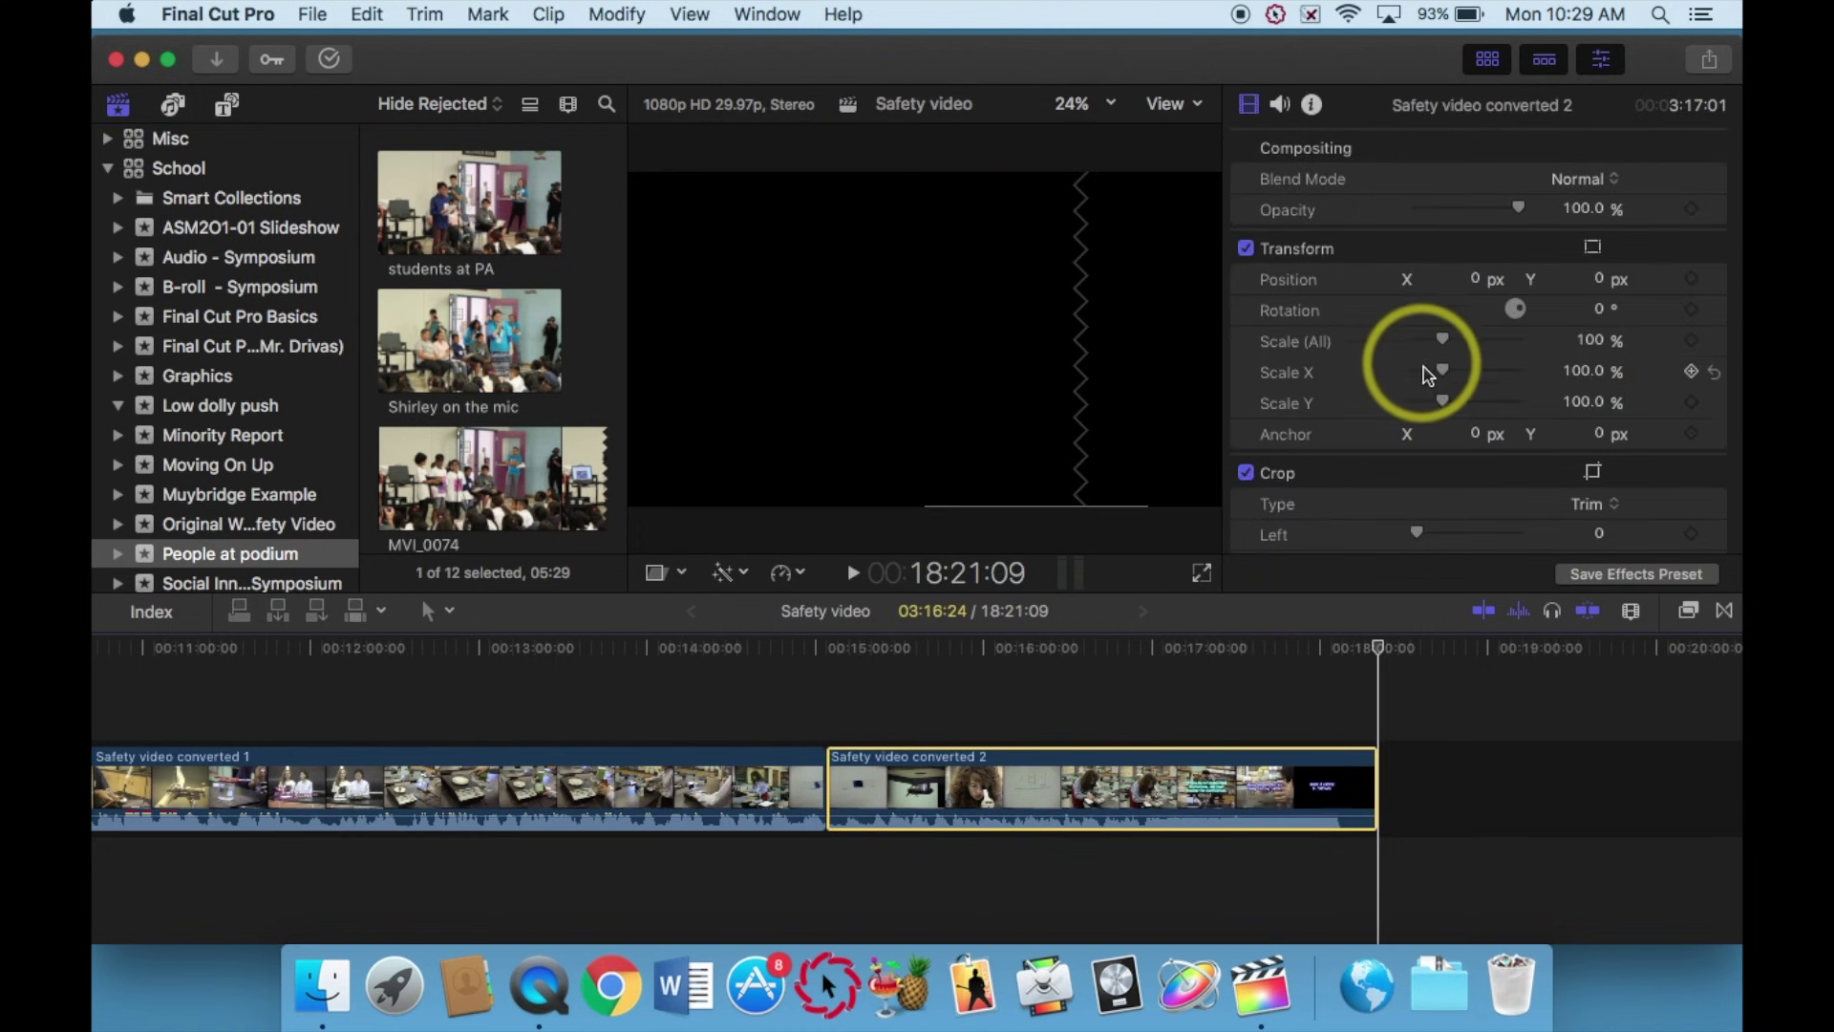
pyautogui.scroll(-5, 1440, 458)
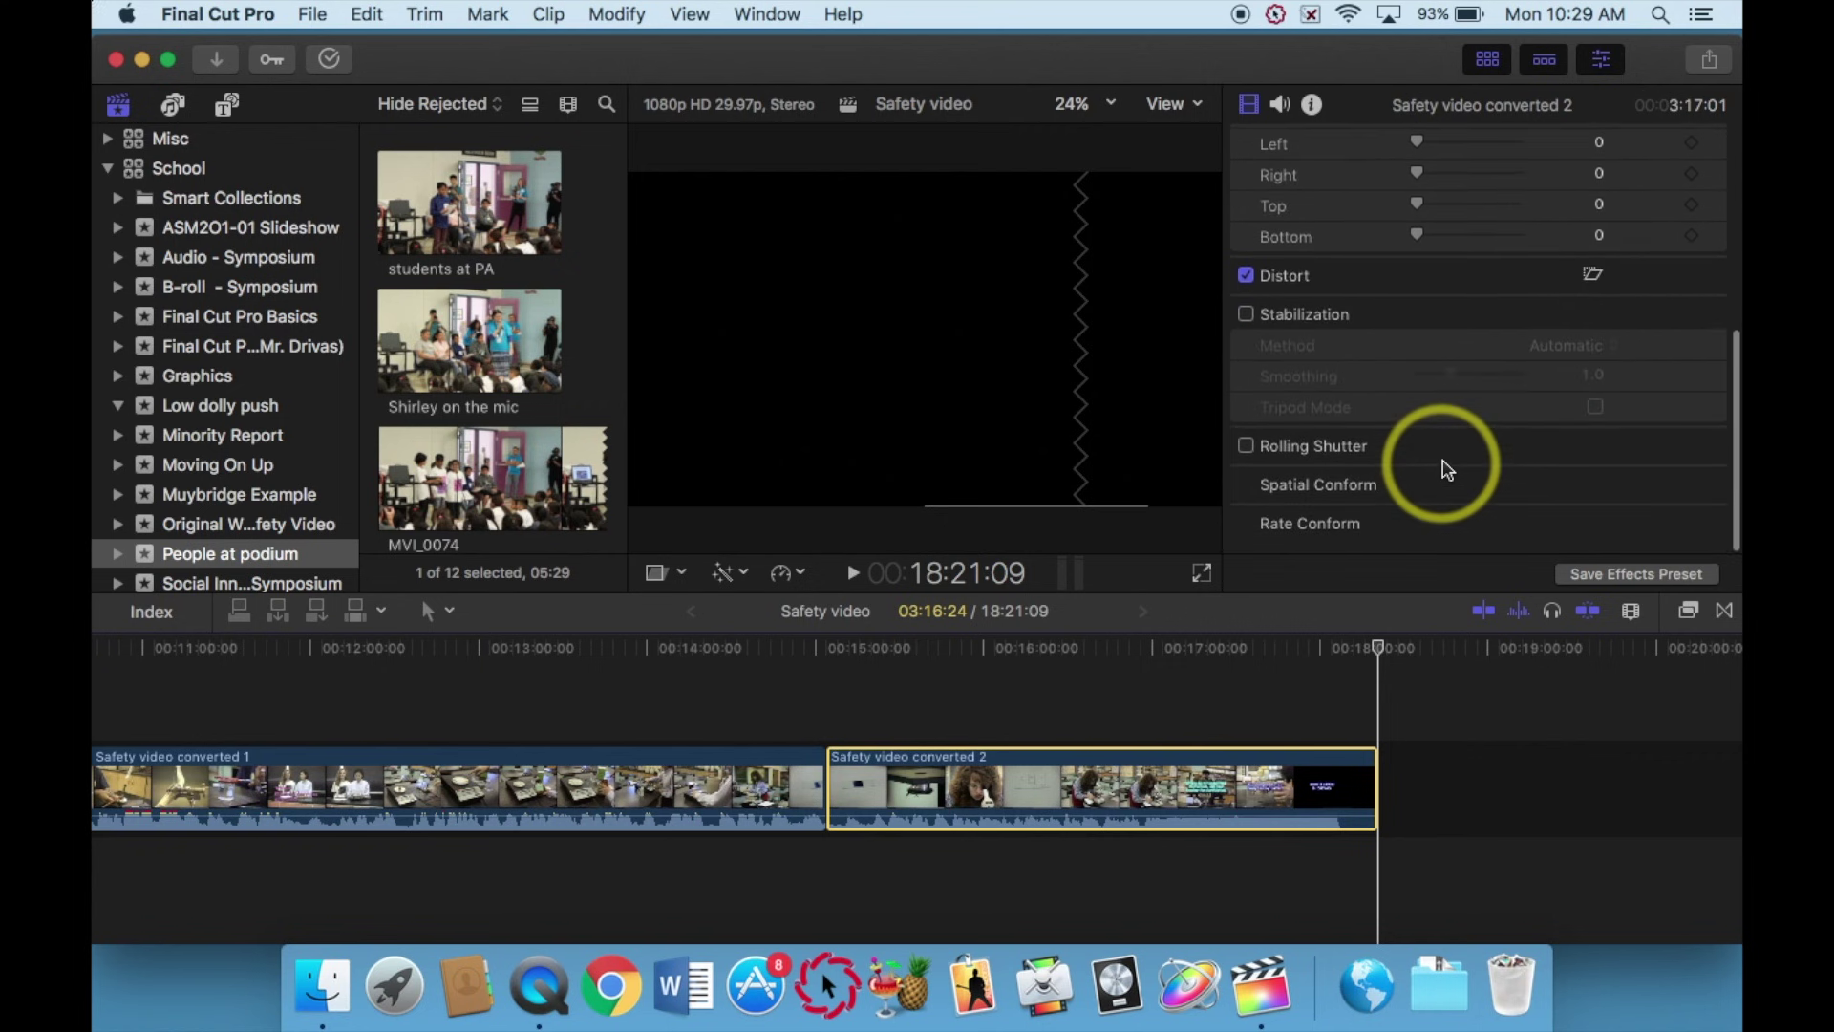
pyautogui.scroll(6, 1440, 466)
pyautogui.scroll(-1, 1444, 468)
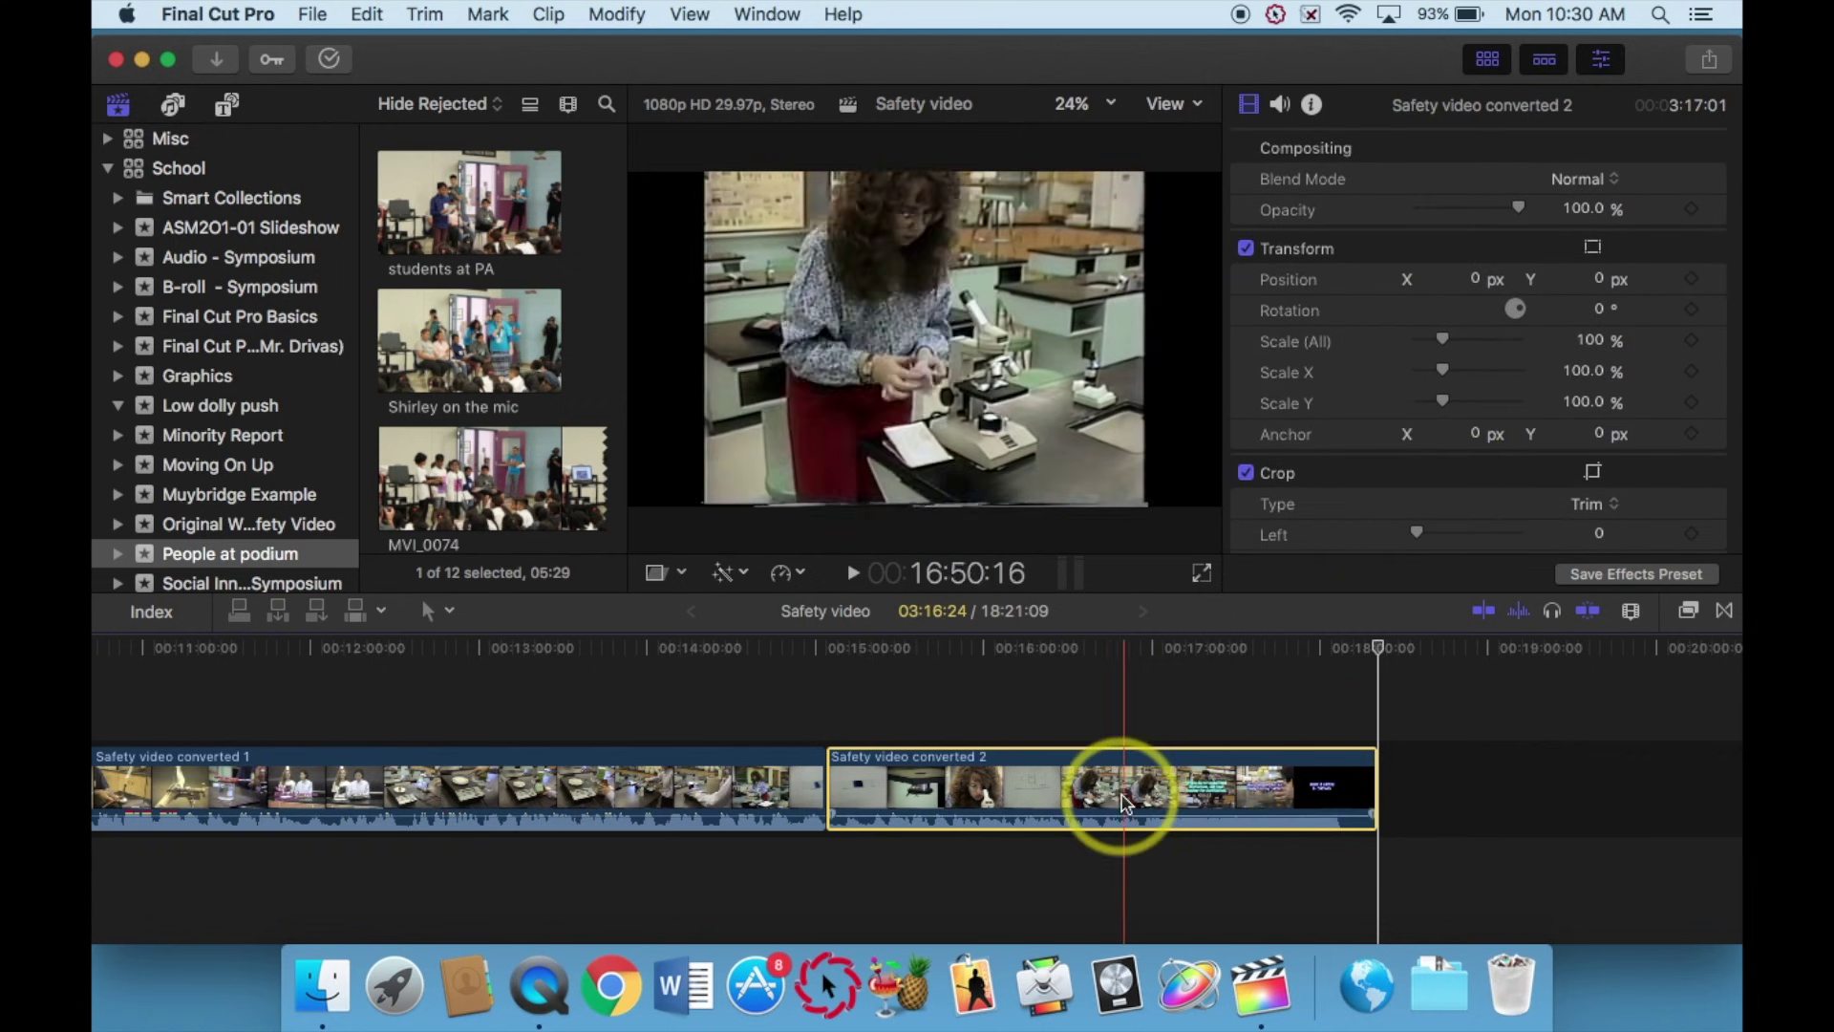
# Select a range of about 34:22 in the clip below "students at PA", and hide and reshow the inspector.
pyautogui.click(487, 355)
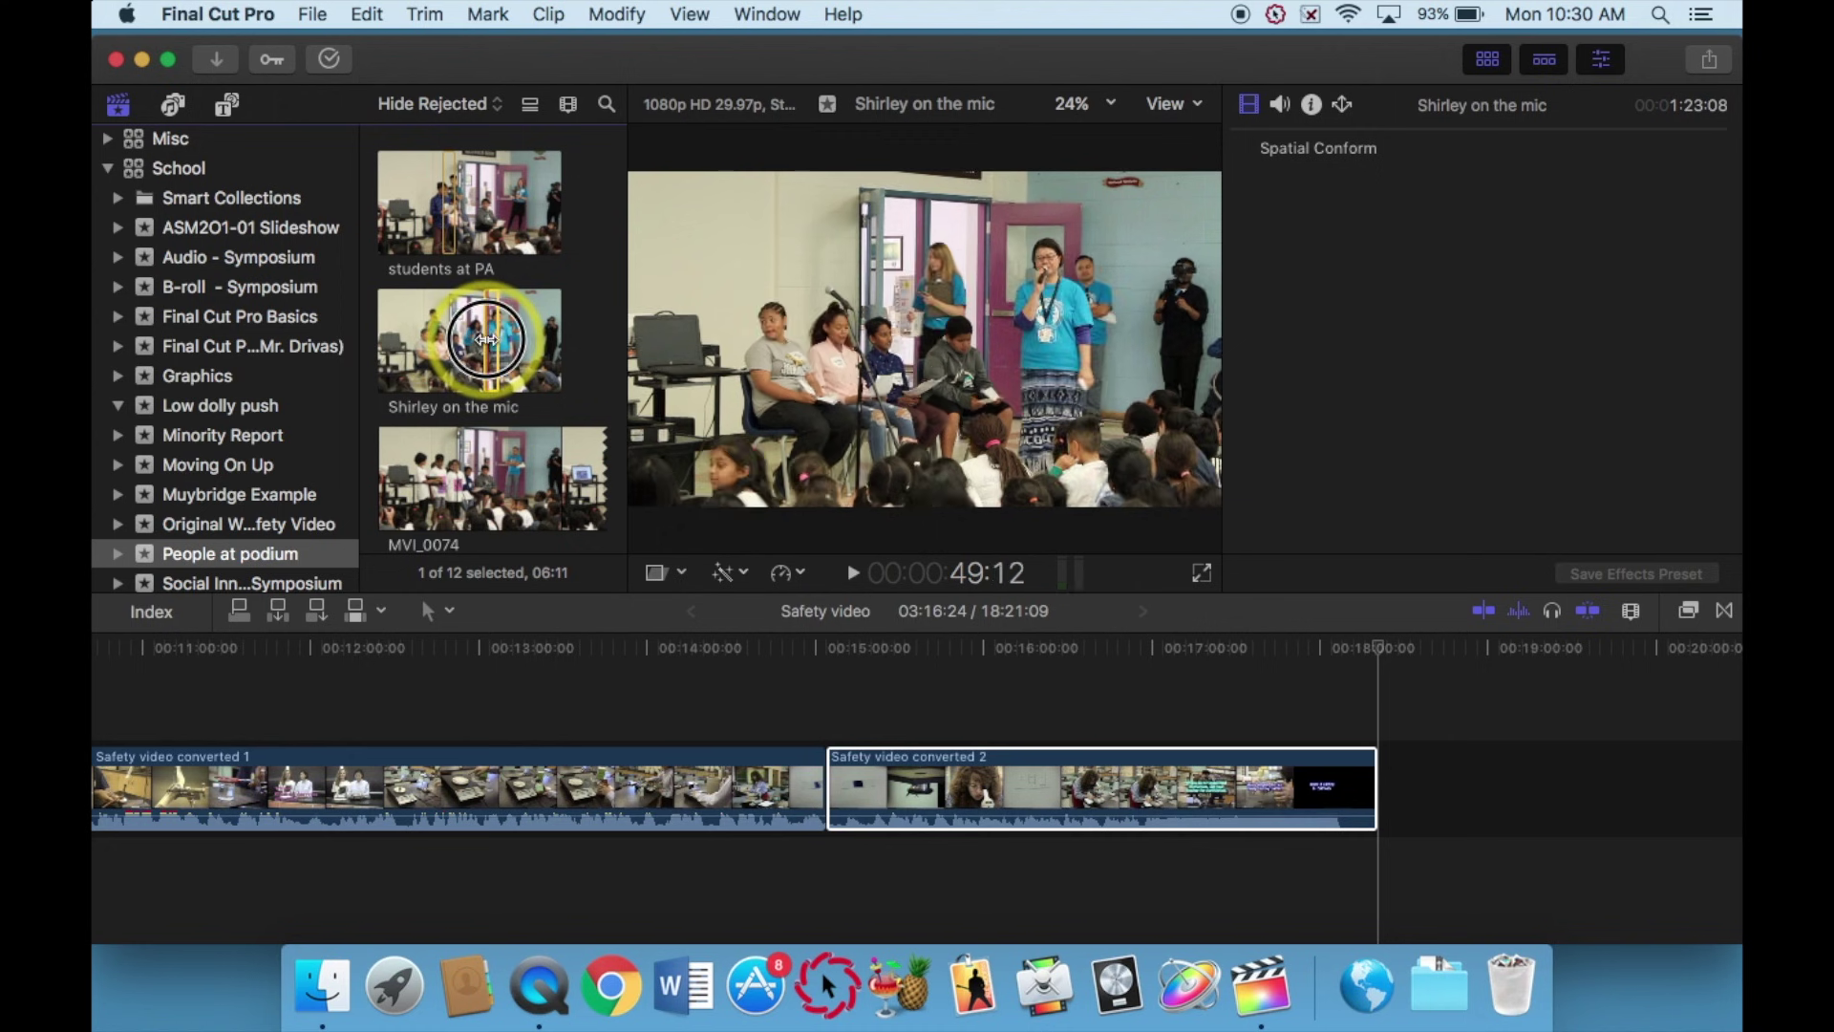
pyautogui.moveTo(498, 358); pyautogui.dragTo(614, 356)
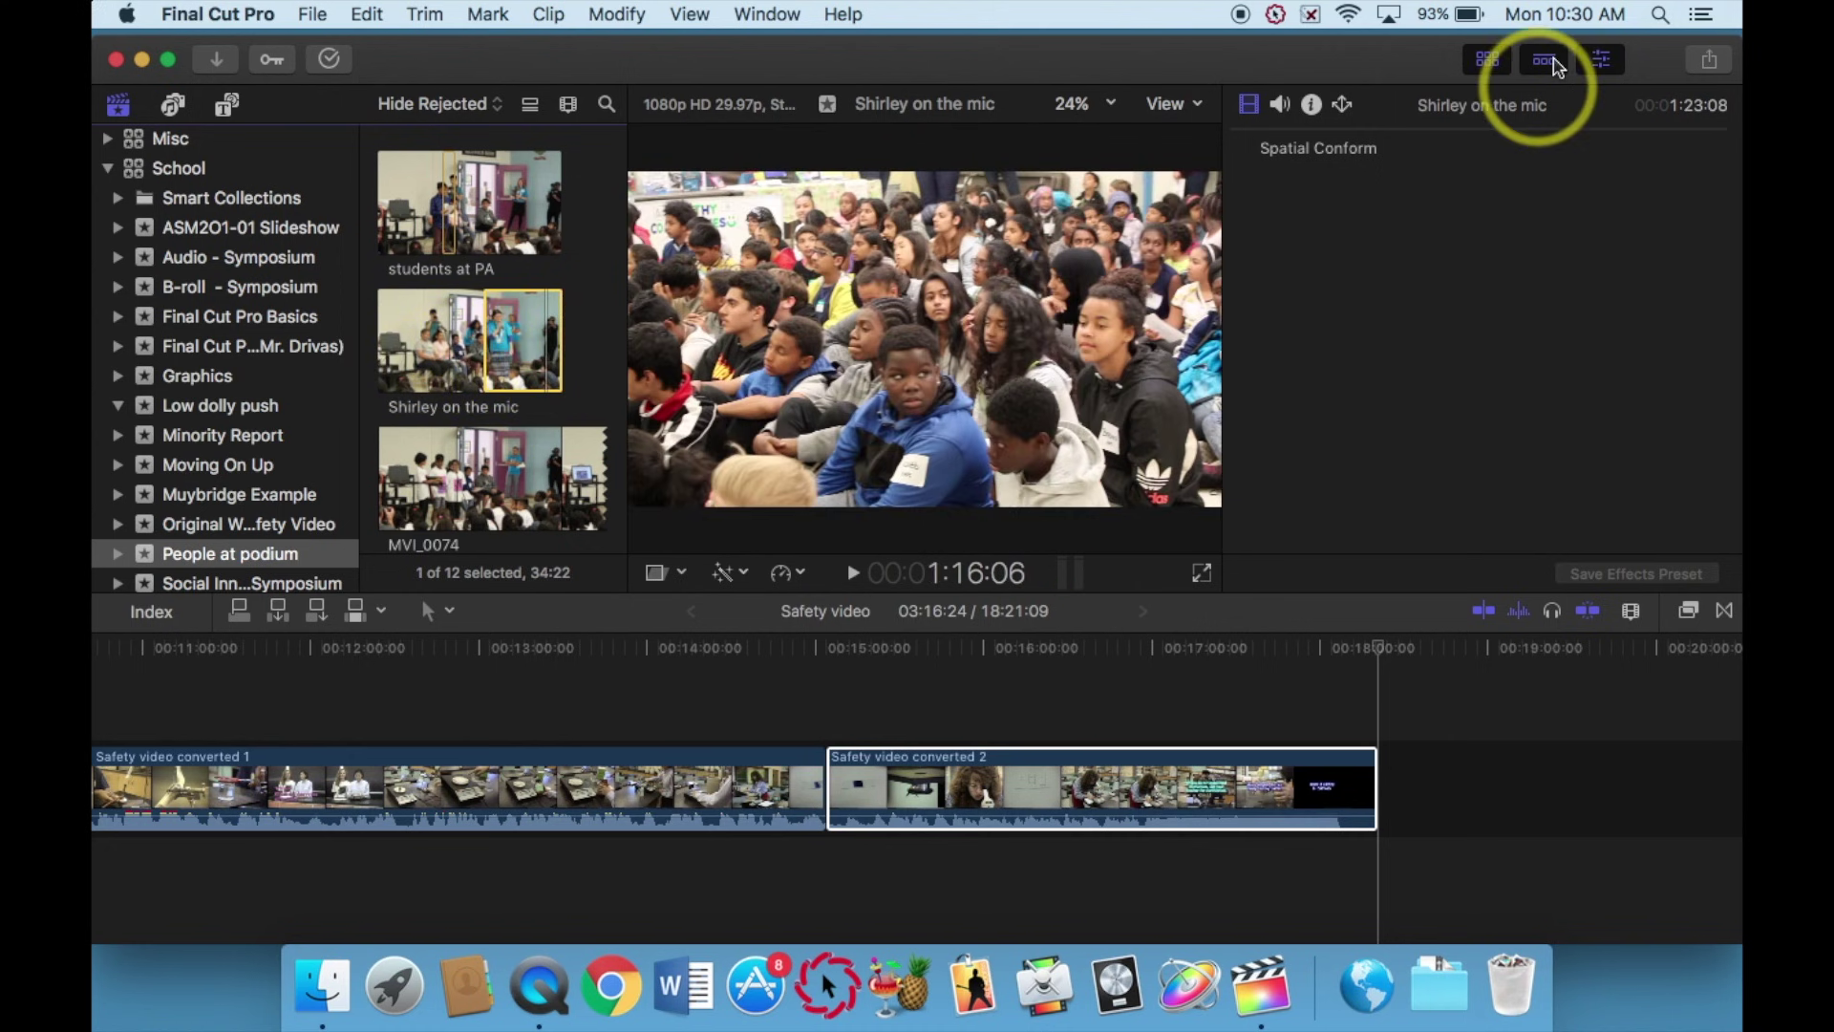
pyautogui.click(1604, 65)
pyautogui.click(1608, 67)
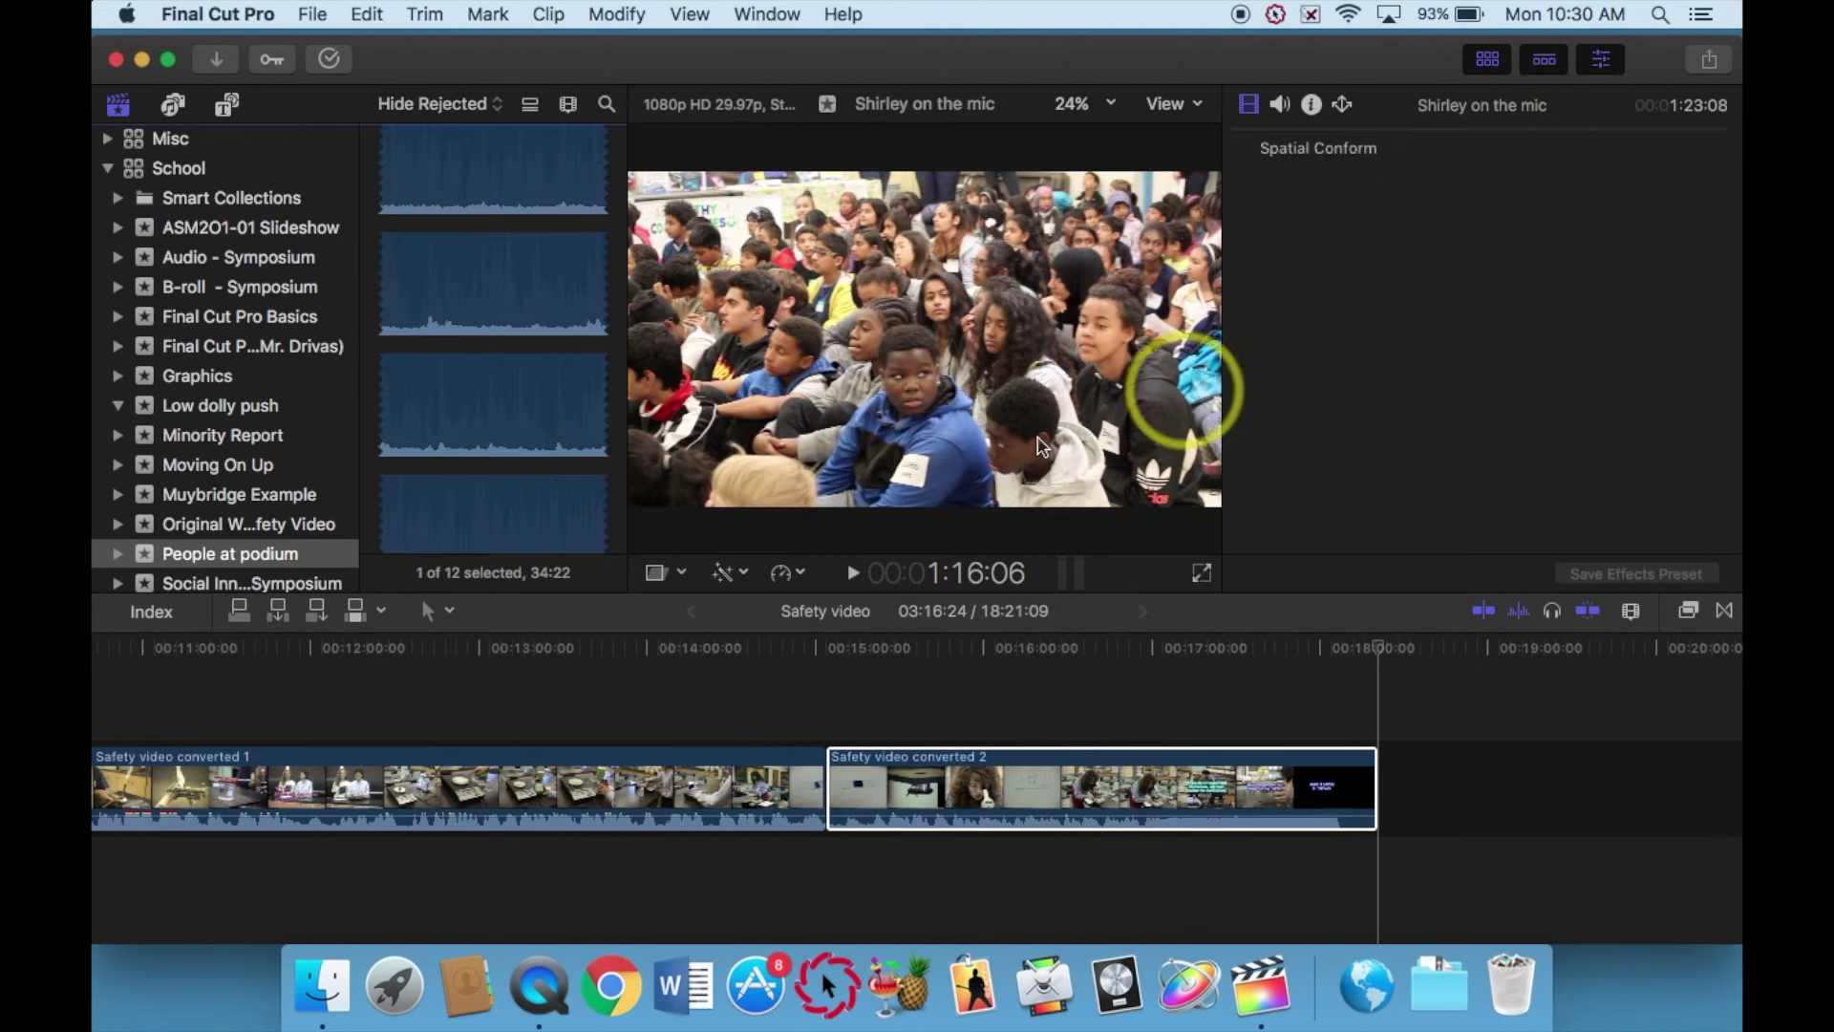
pyautogui.scroll(5, 449, 454)
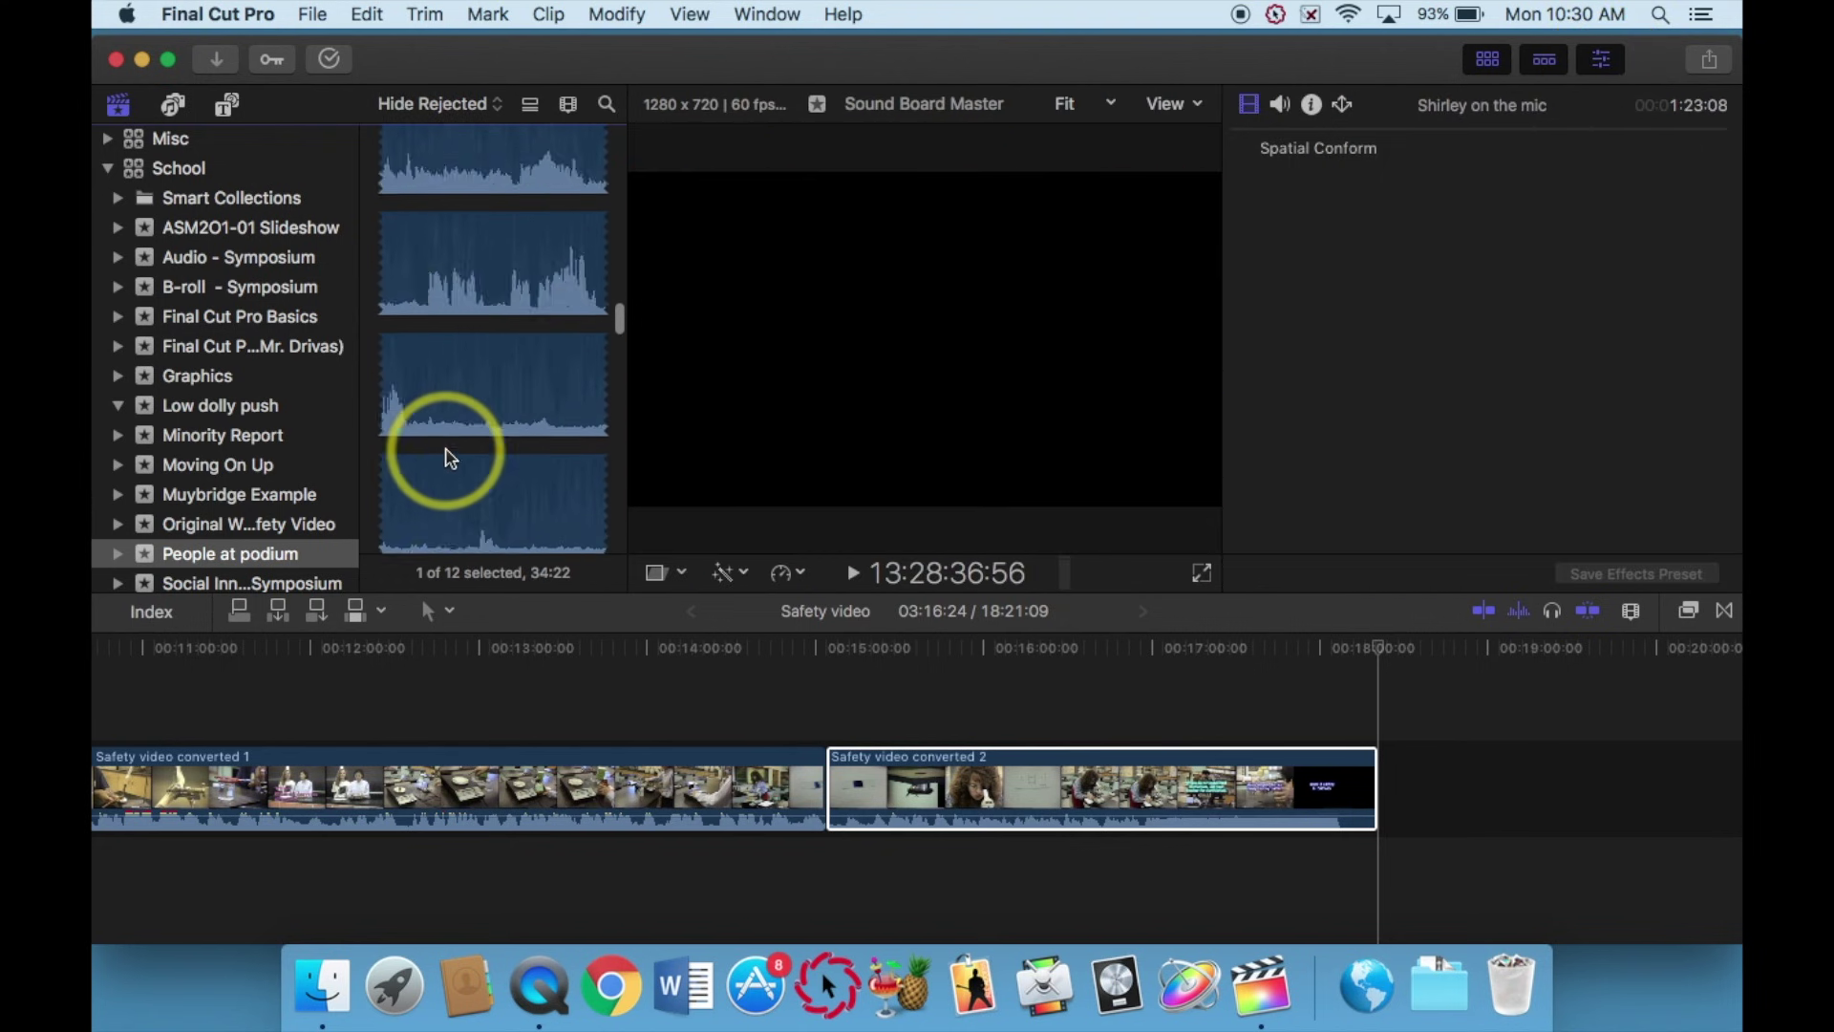
# Reselect the Safety video converted 2 clip in the timeline, and collapse and select the School library.
pyautogui.click(1115, 789)
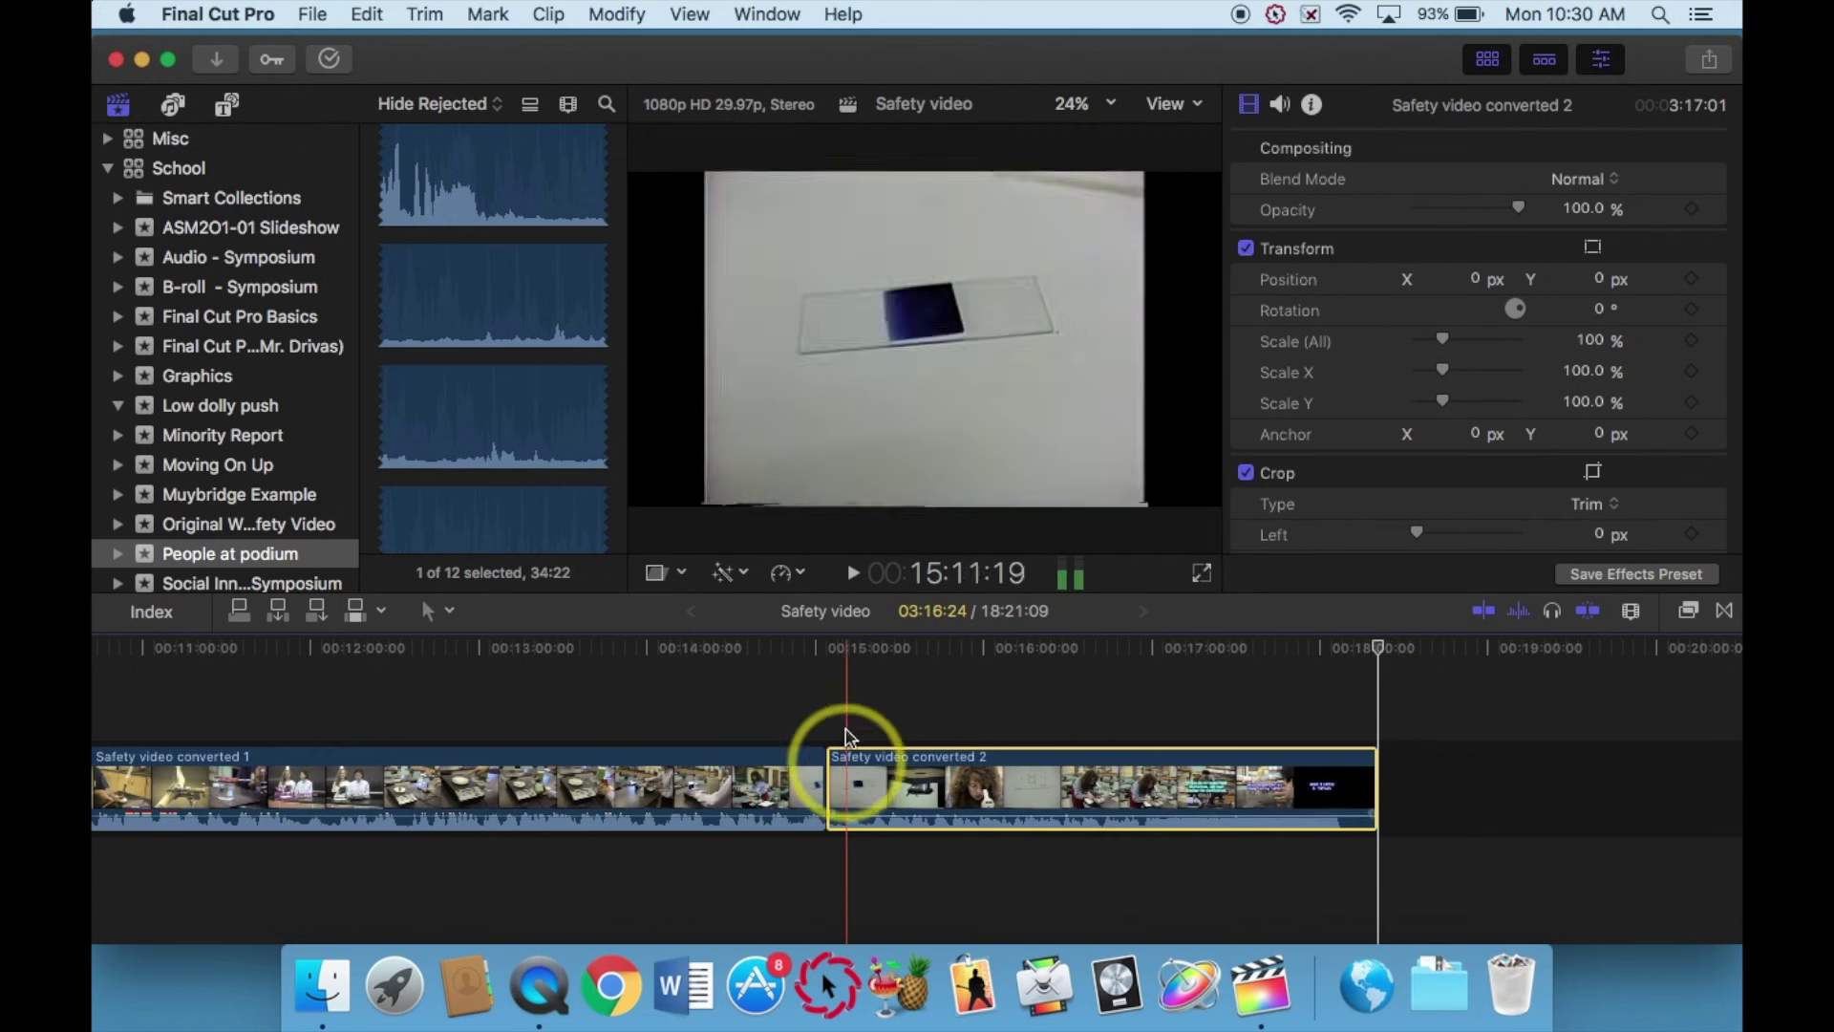
pyautogui.scroll(1, 280, 179)
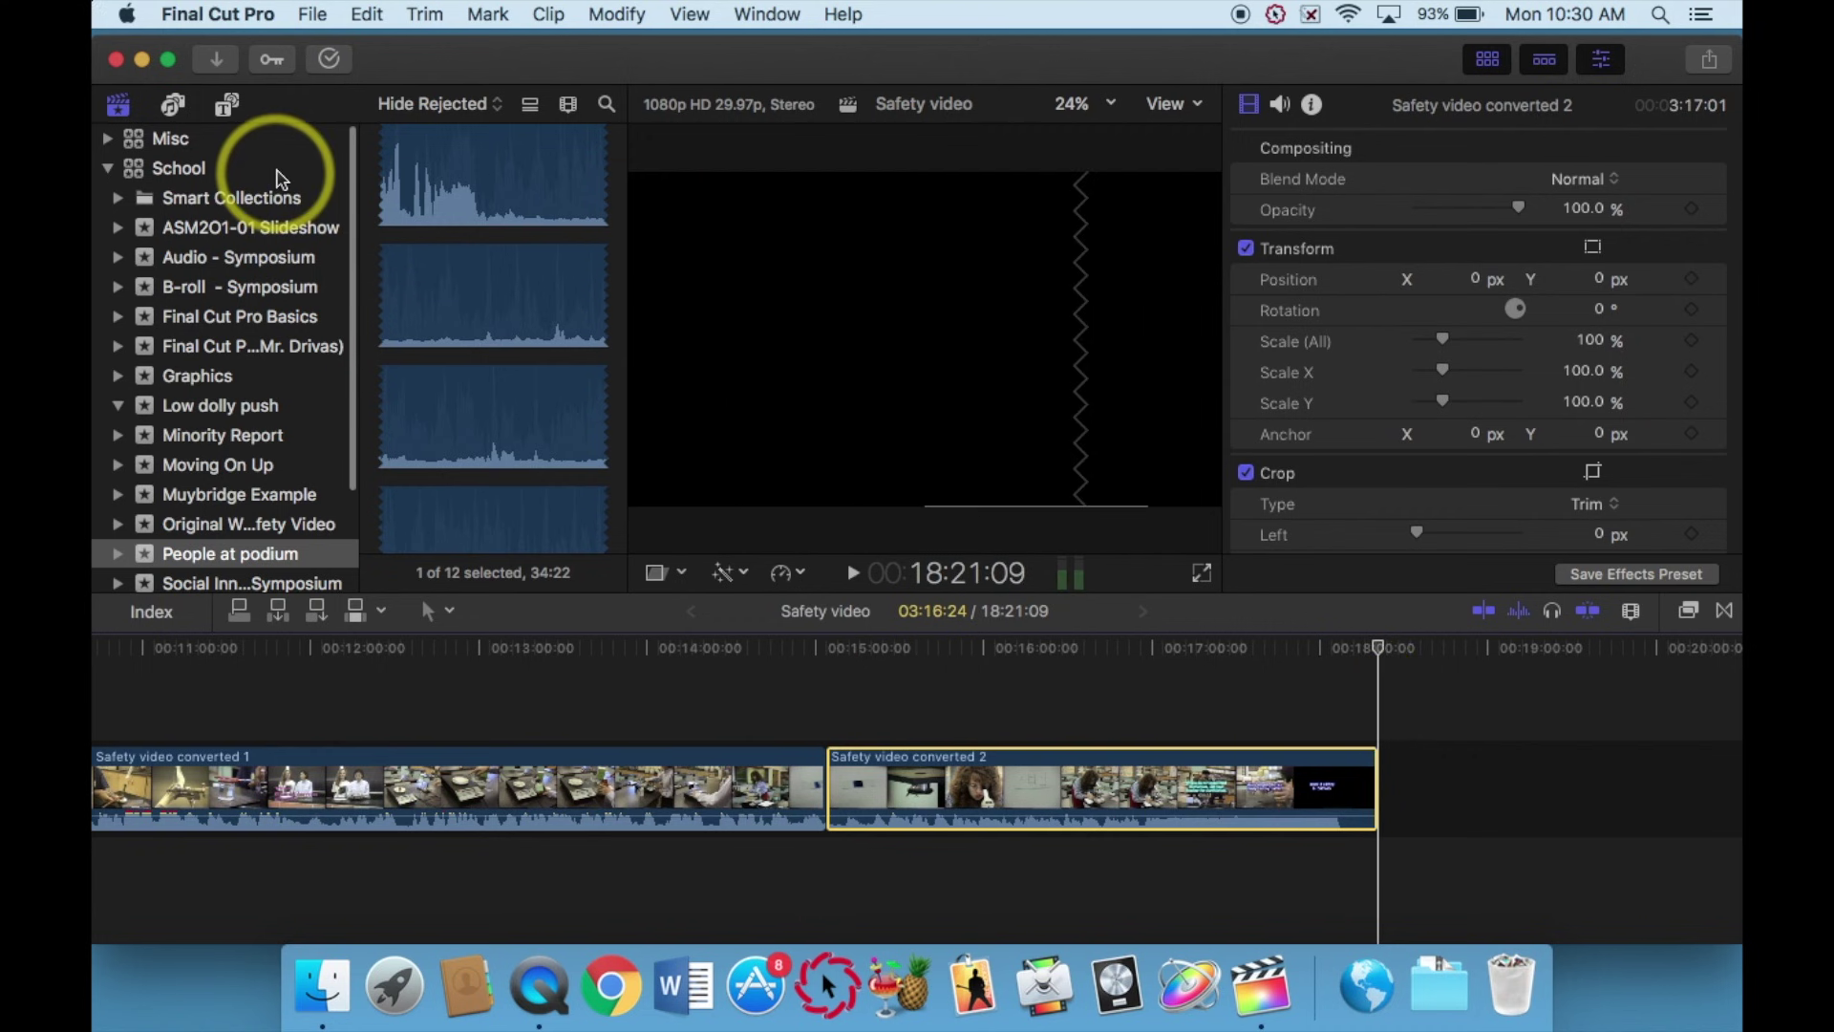
pyautogui.click(111, 170)
pyautogui.click(112, 170)
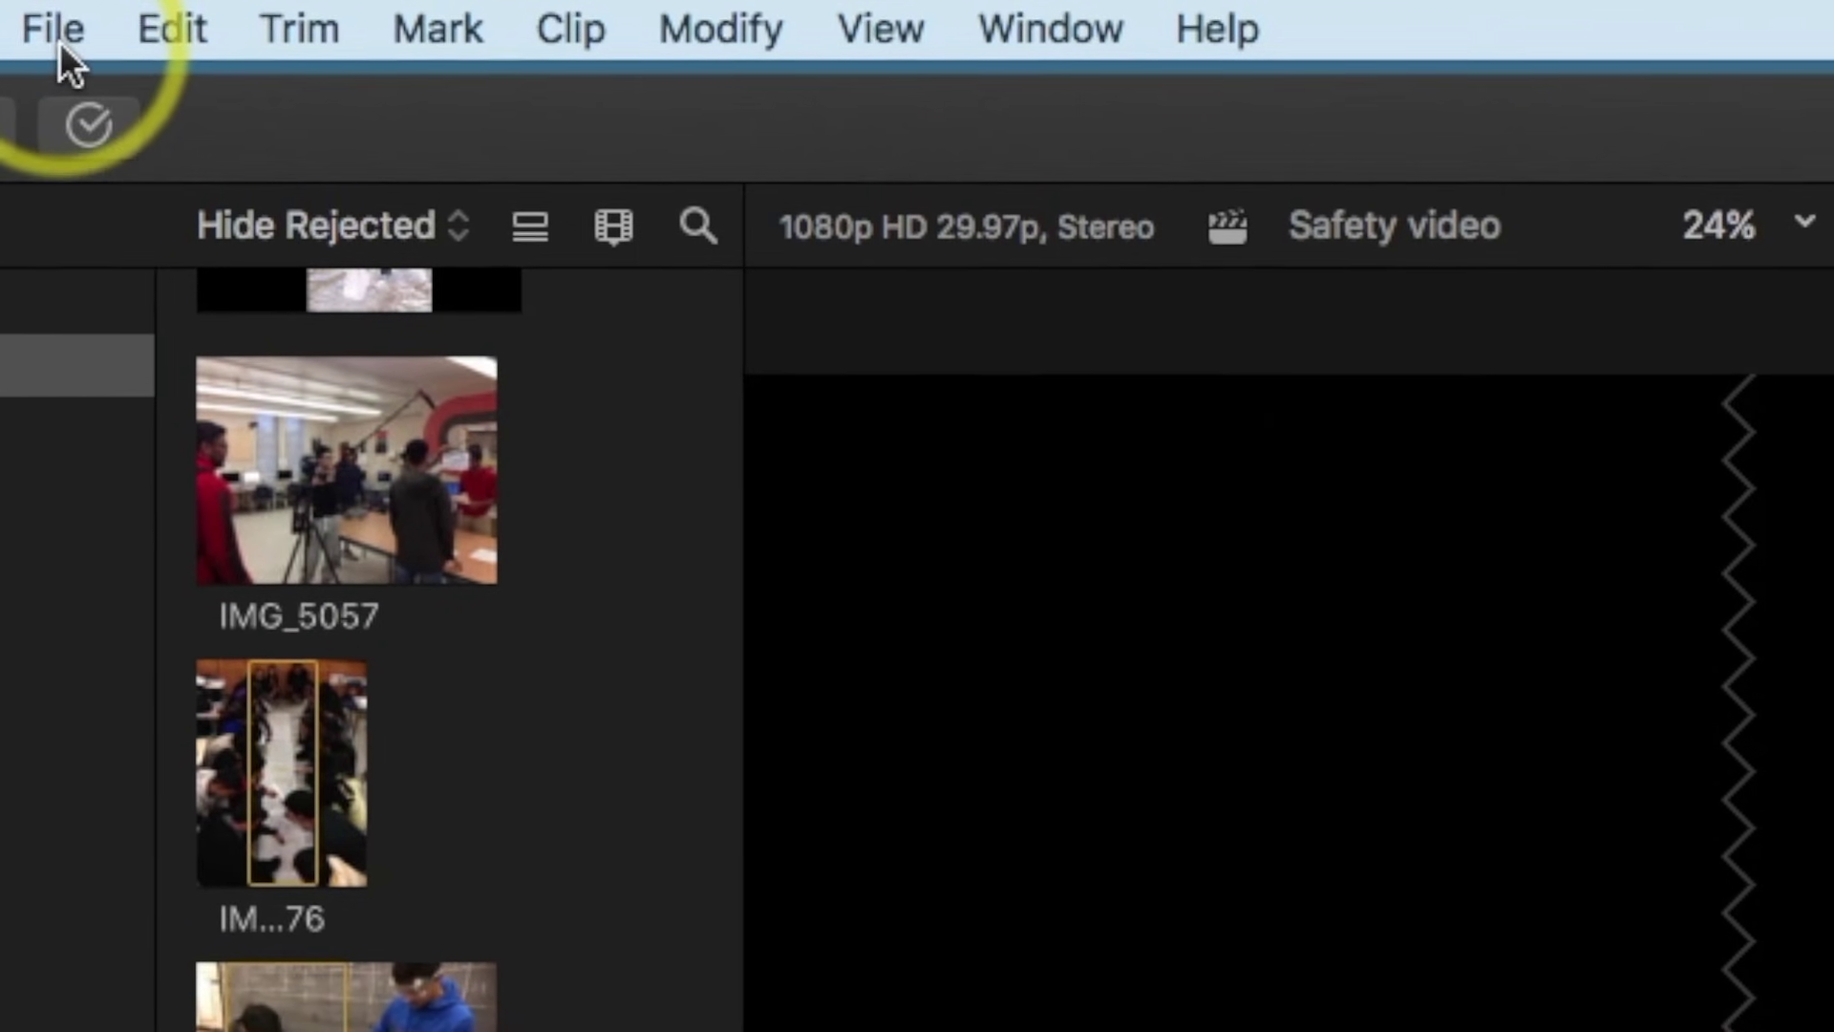
# Create an event named Video Slideshow Tutorial with a new project in the School library, and find it in the expanded event list.
pyautogui.click(58, 40)
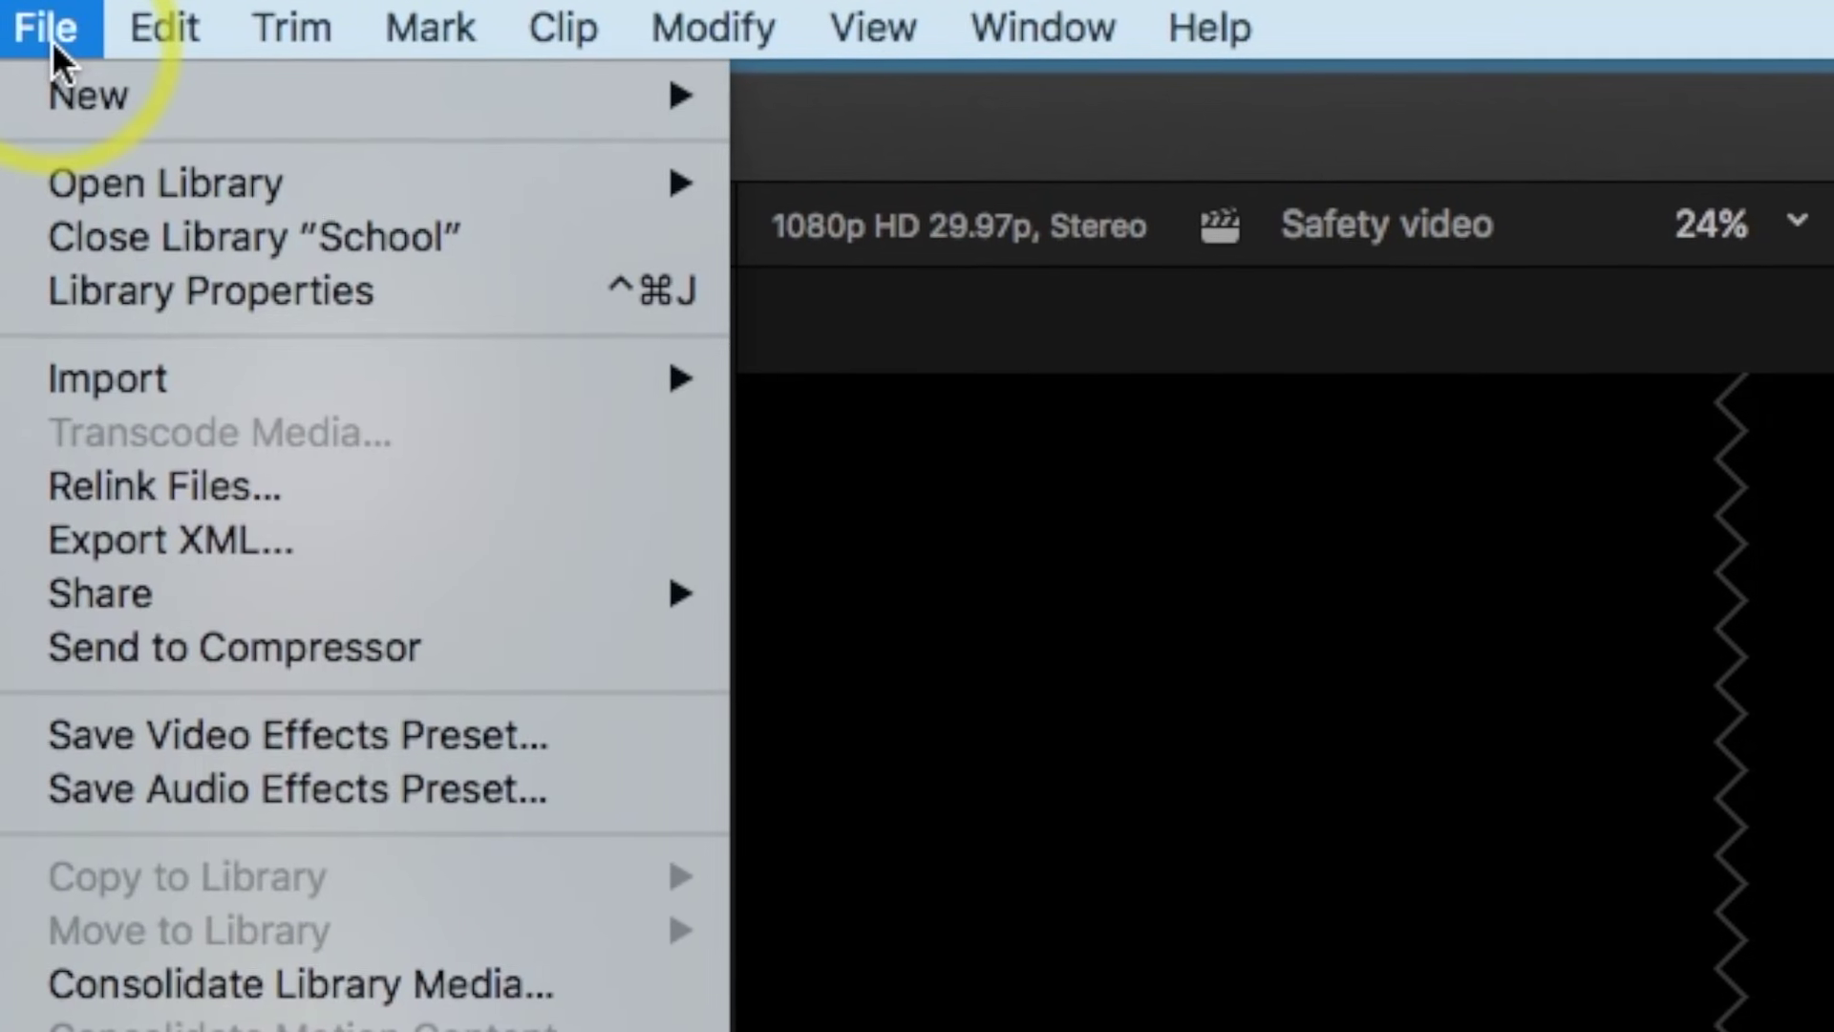
pyautogui.moveTo(65, 95)
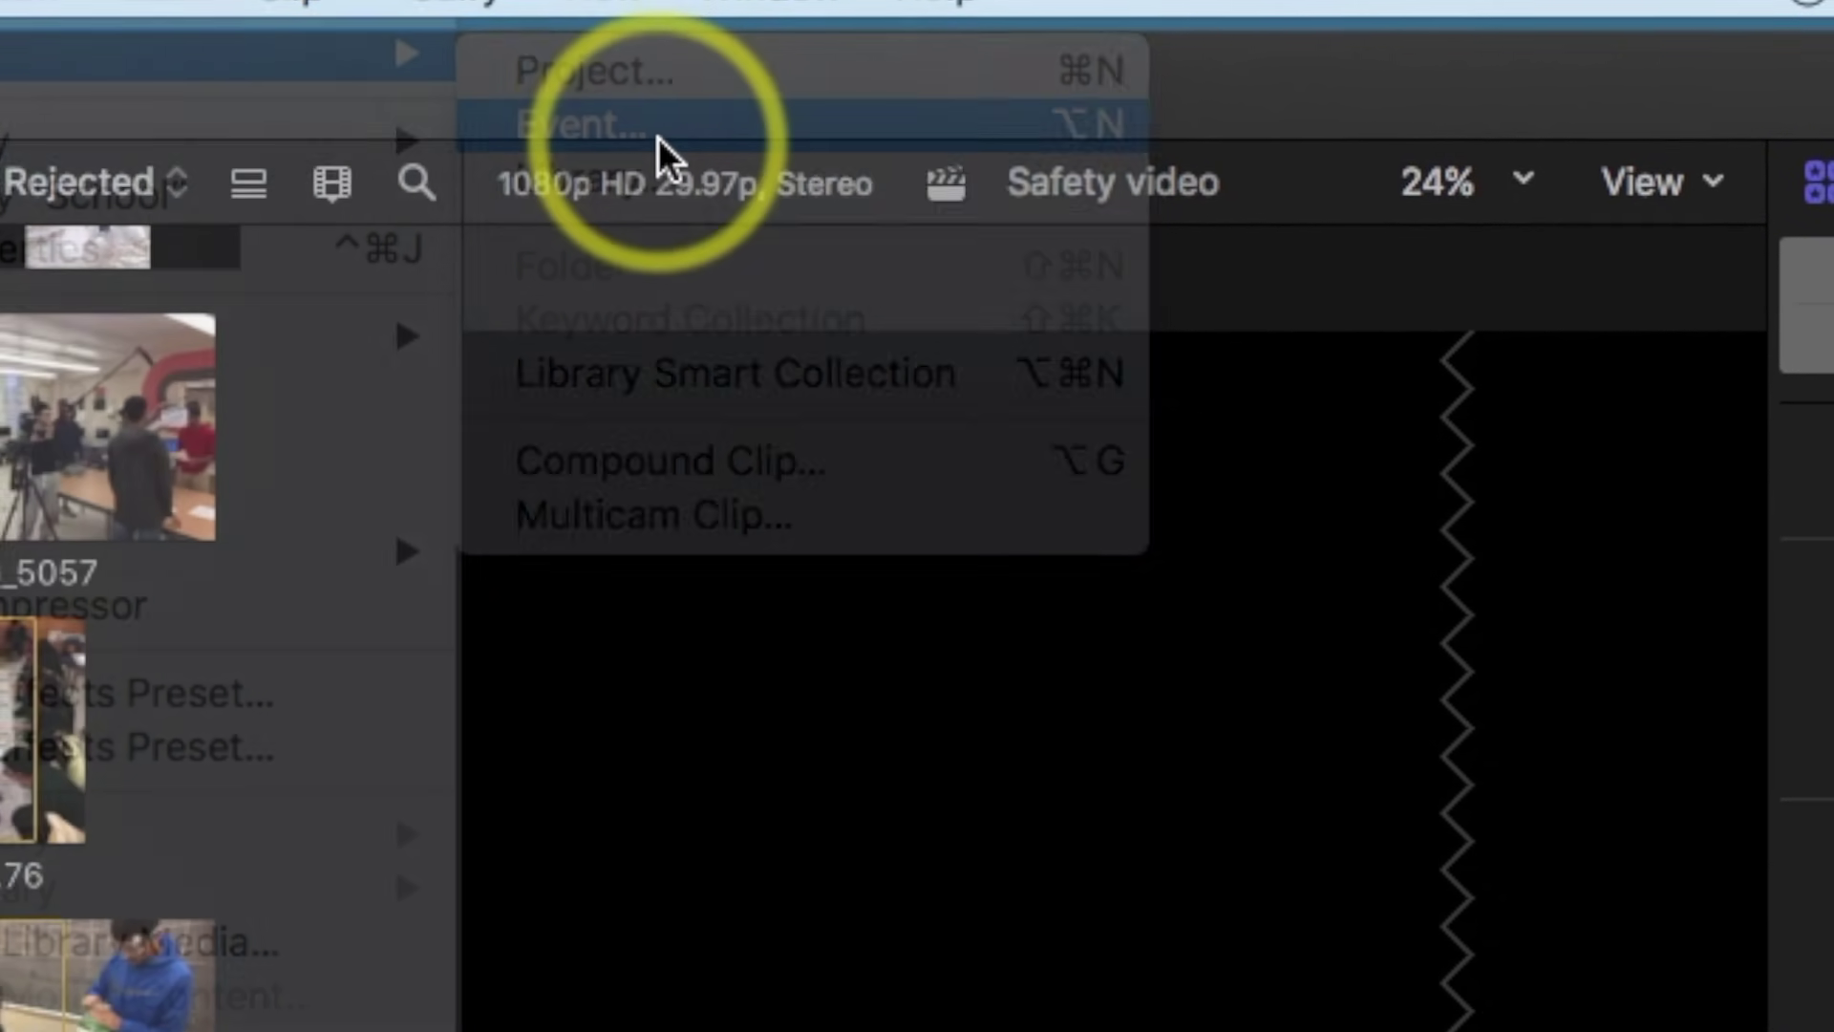
pyautogui.click(663, 138)
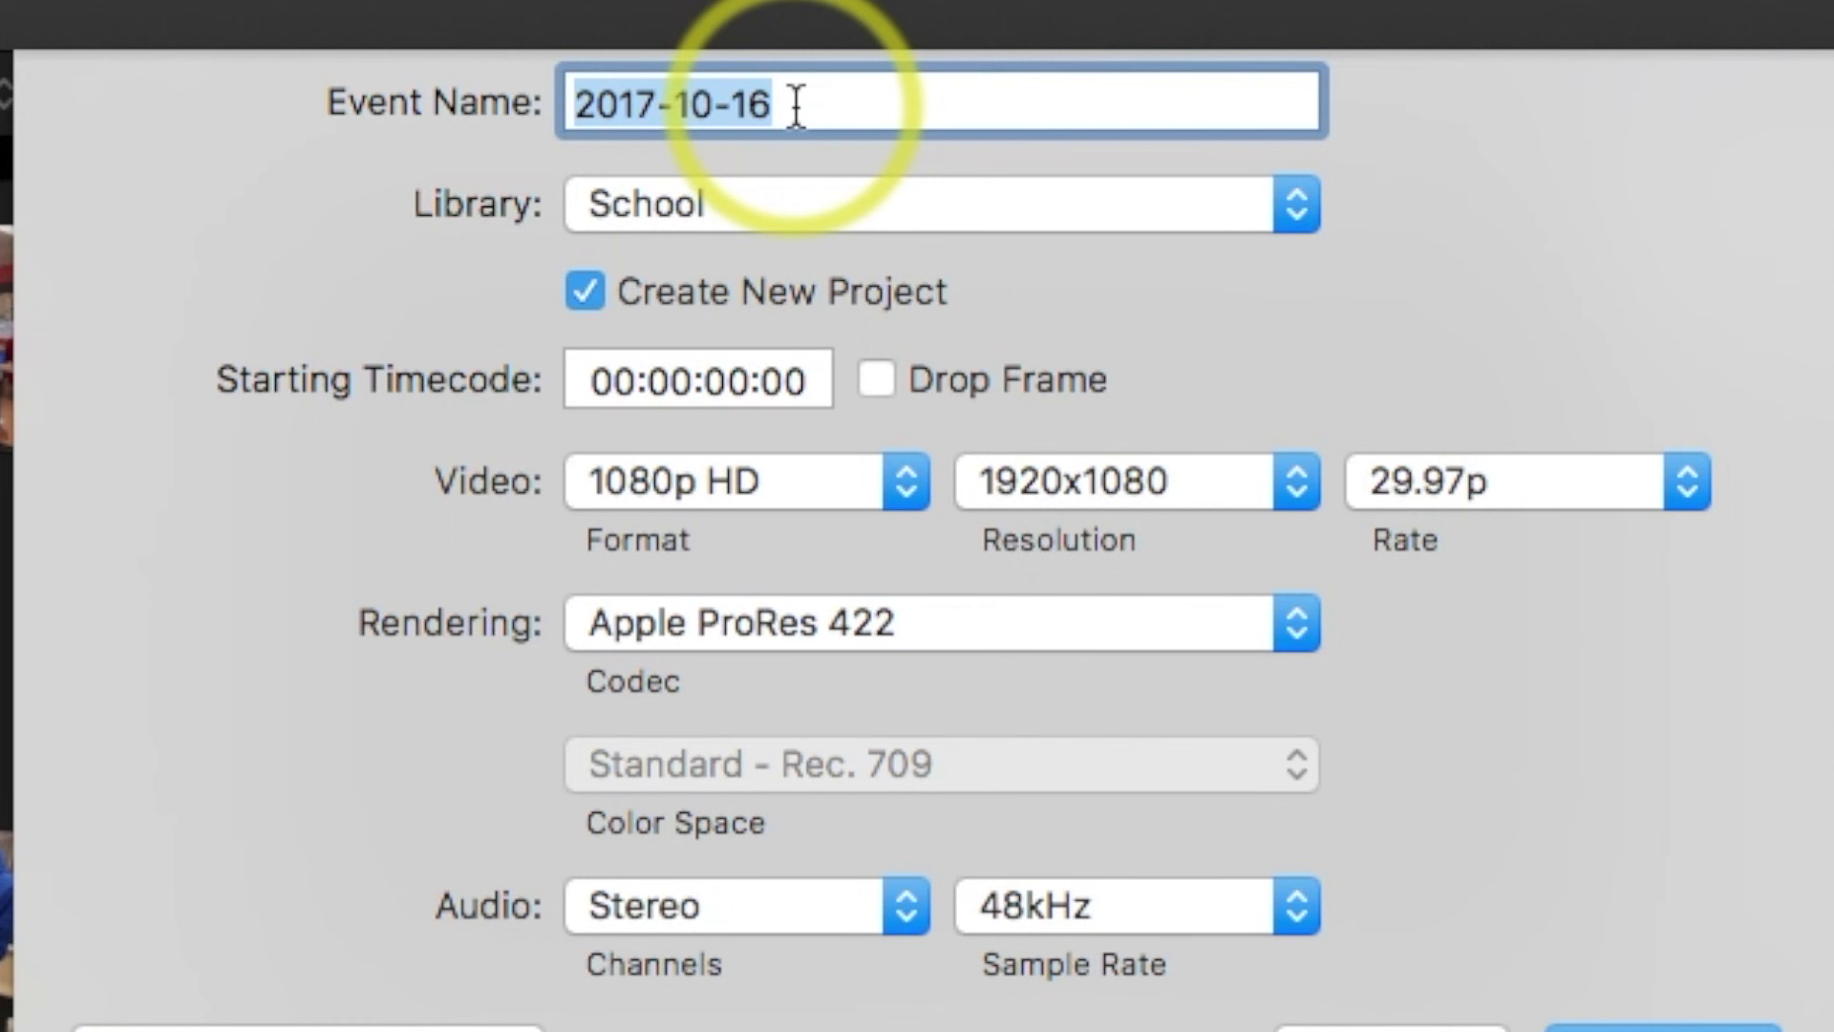
pyautogui.write('Vd')
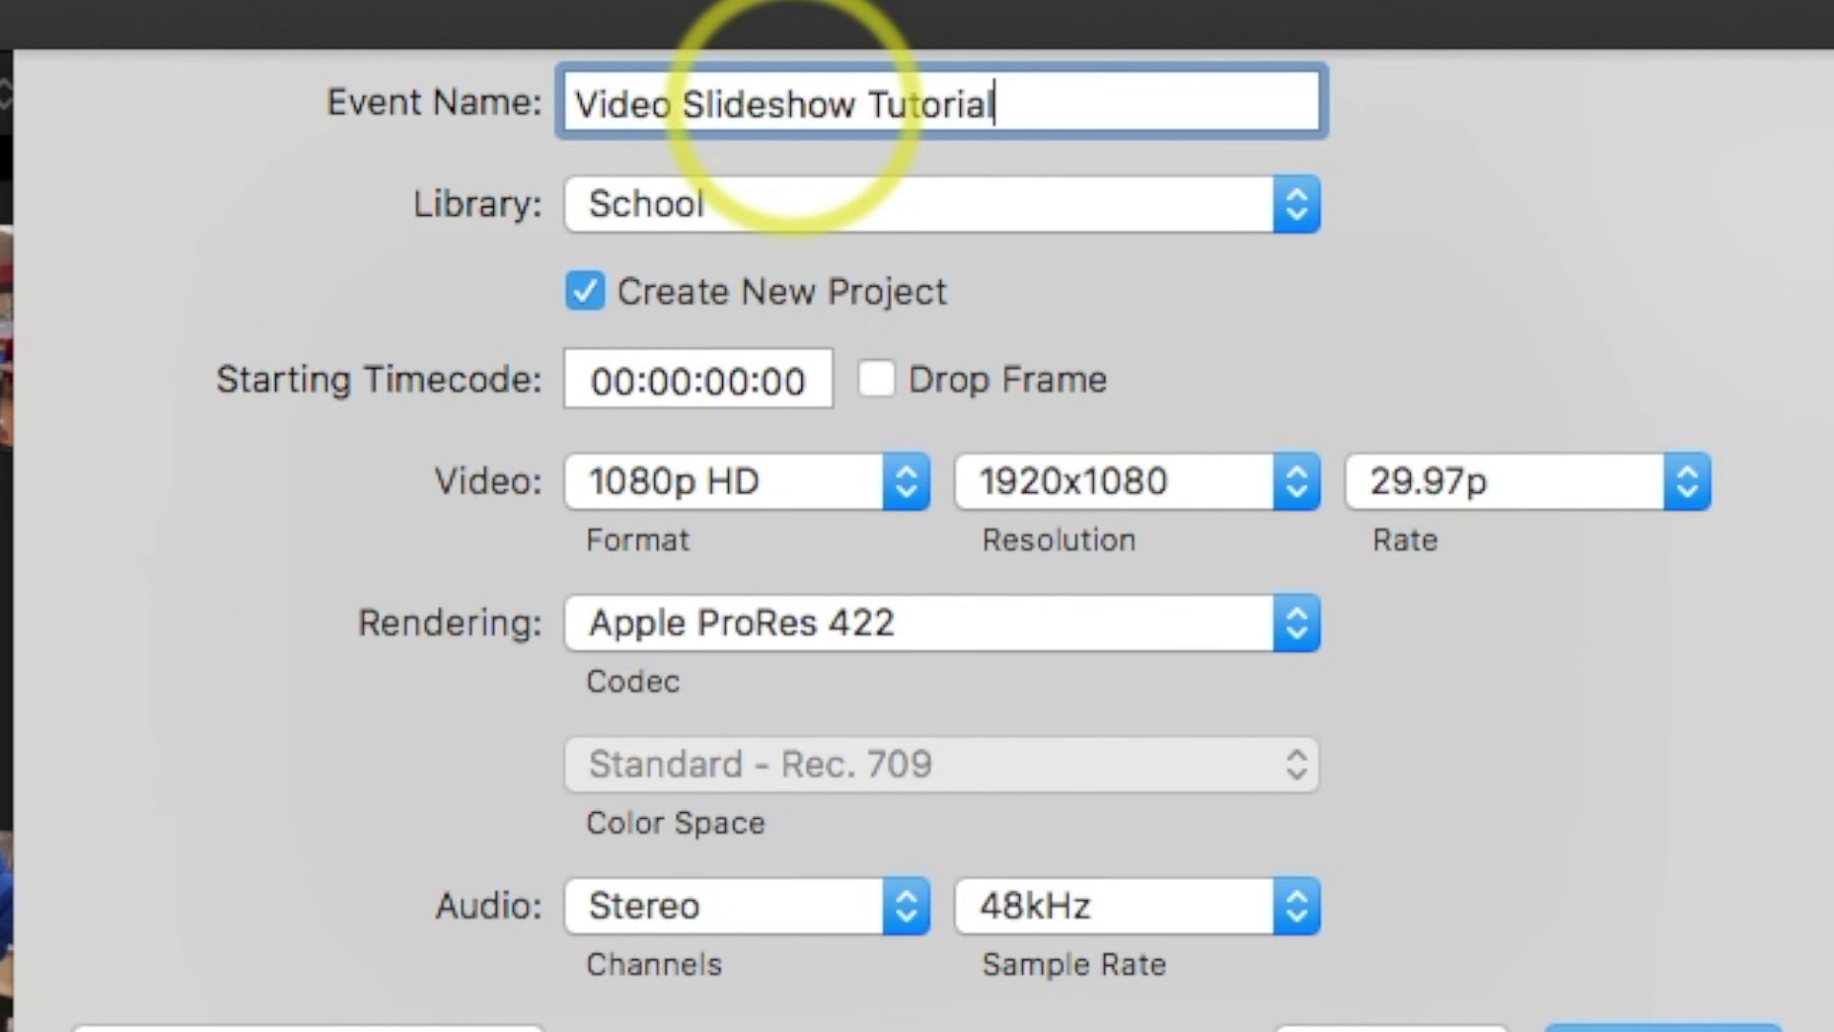
pyautogui.click(1304, 214)
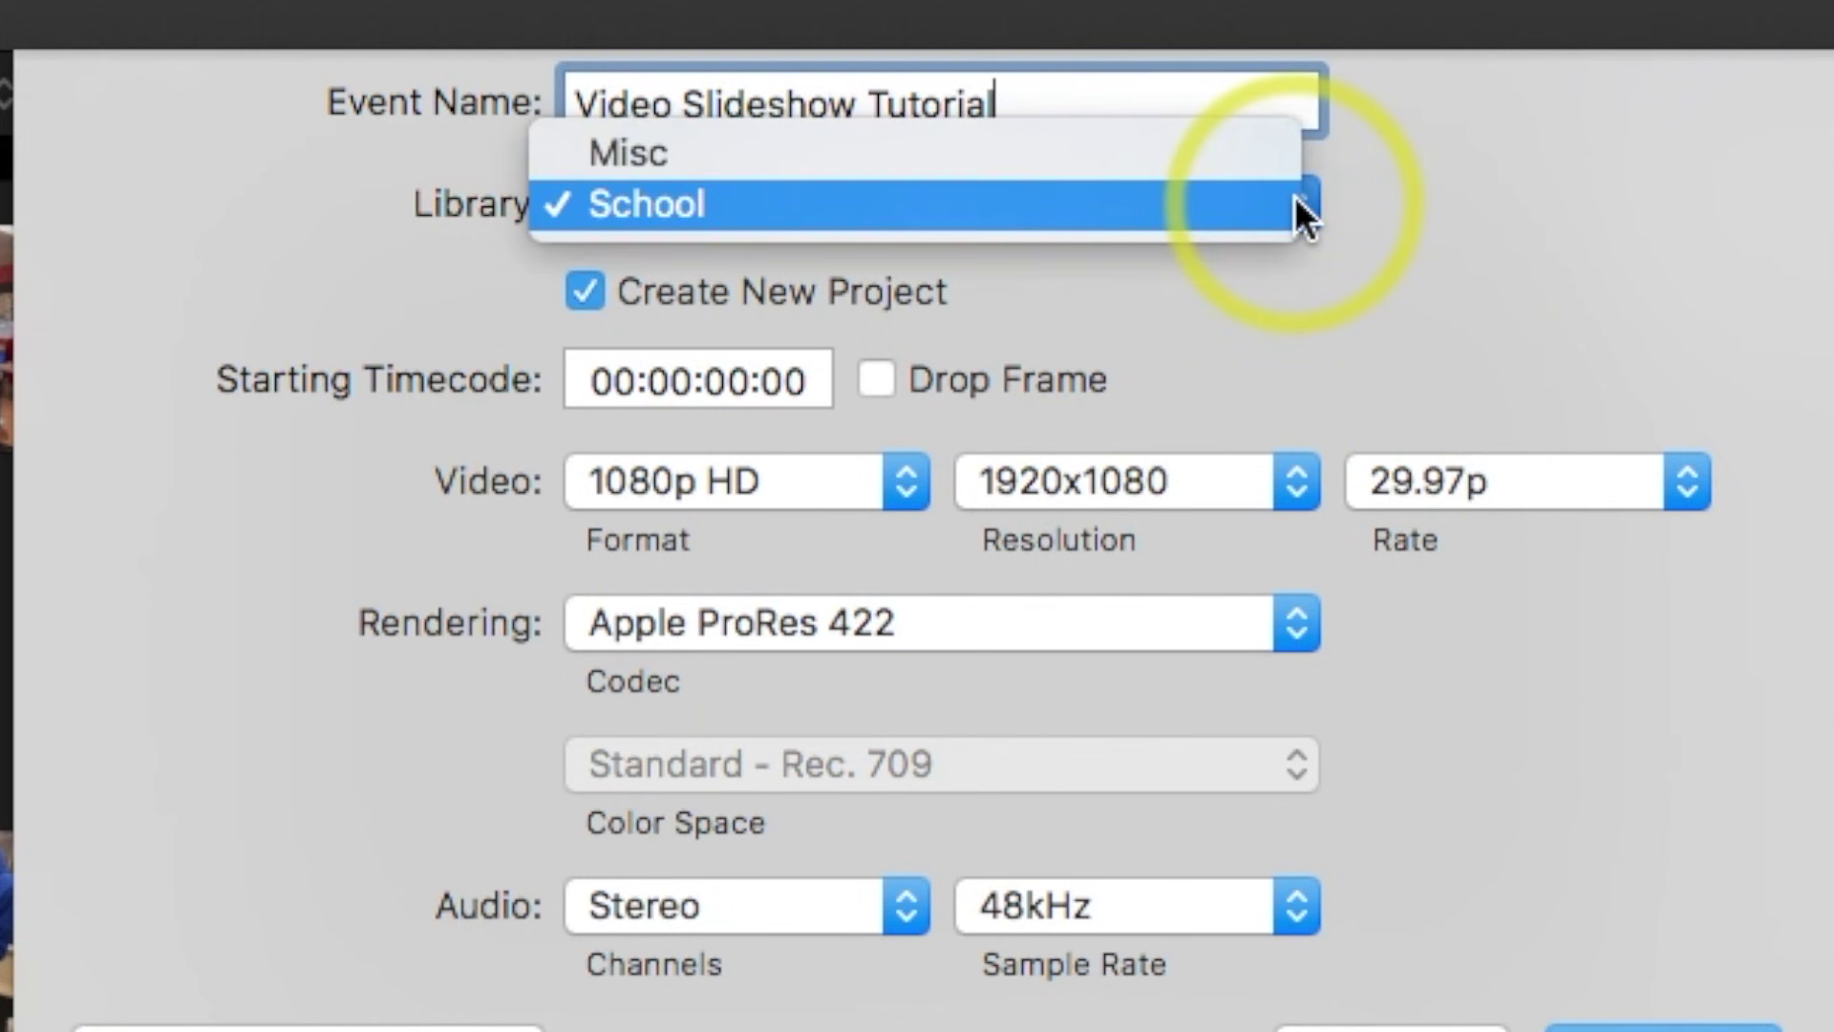
pyautogui.click(1104, 214)
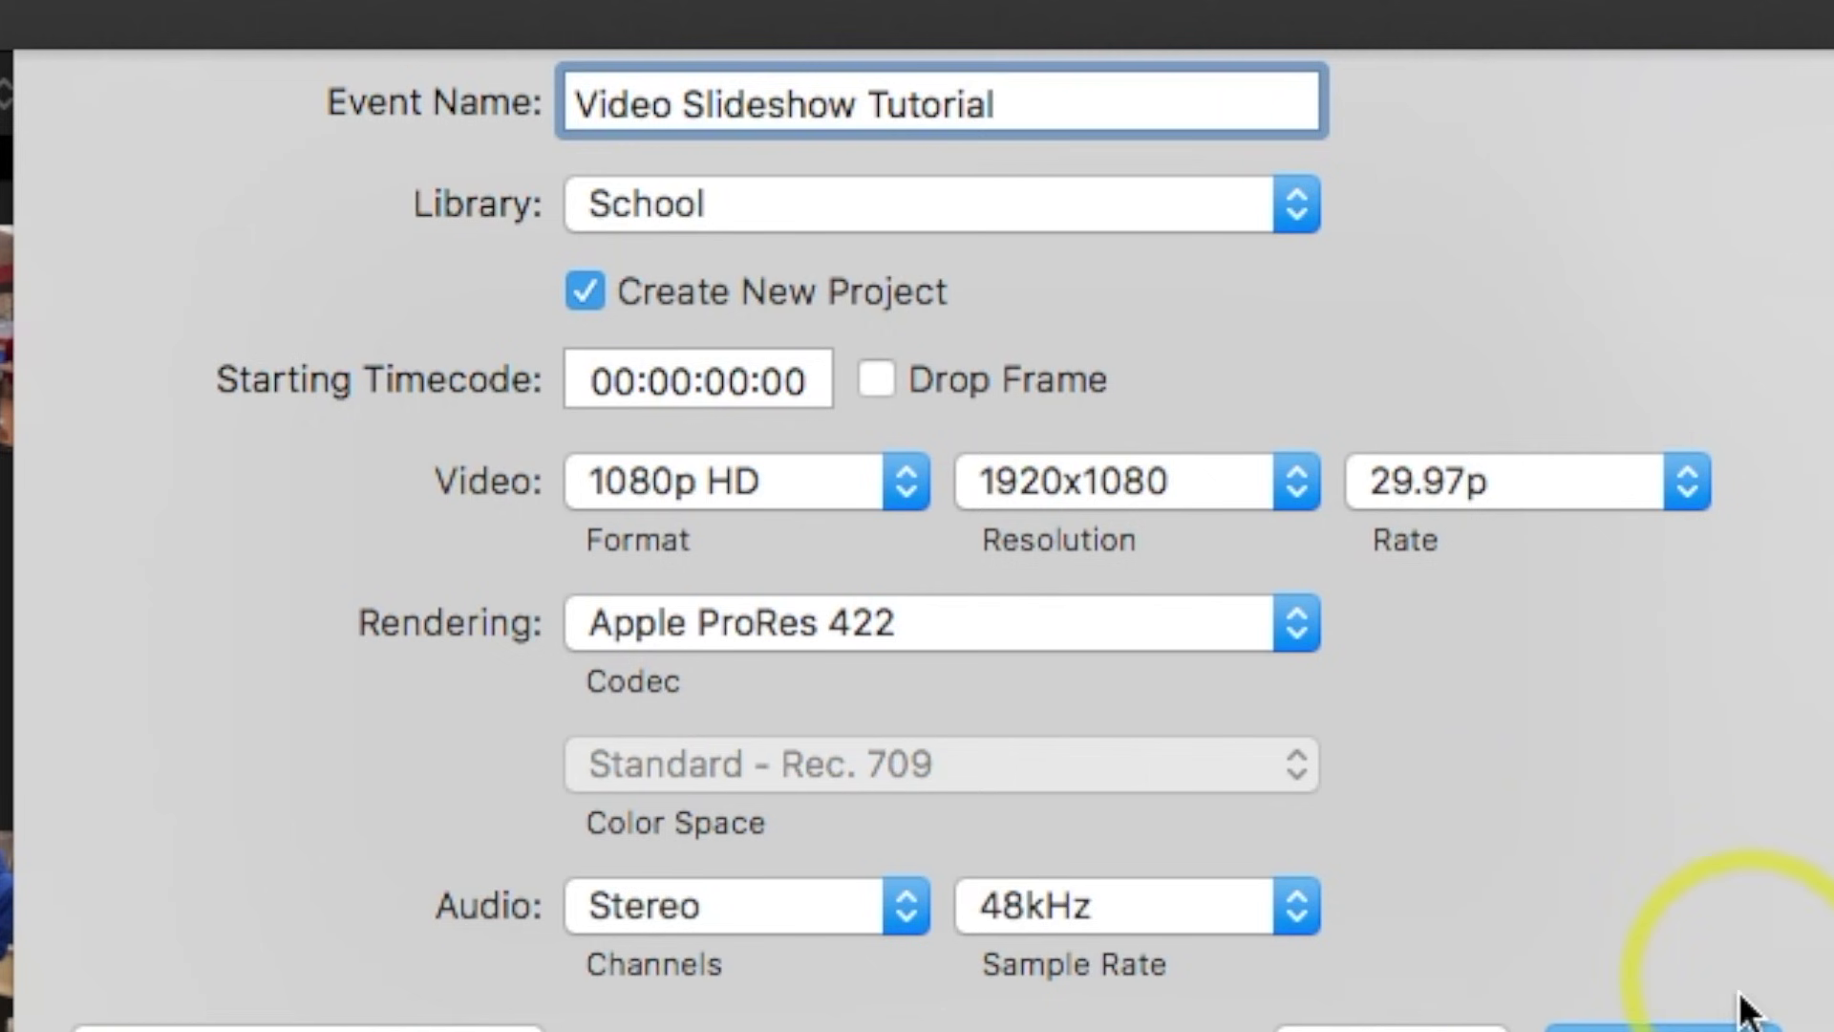
pyautogui.click(1672, 1022)
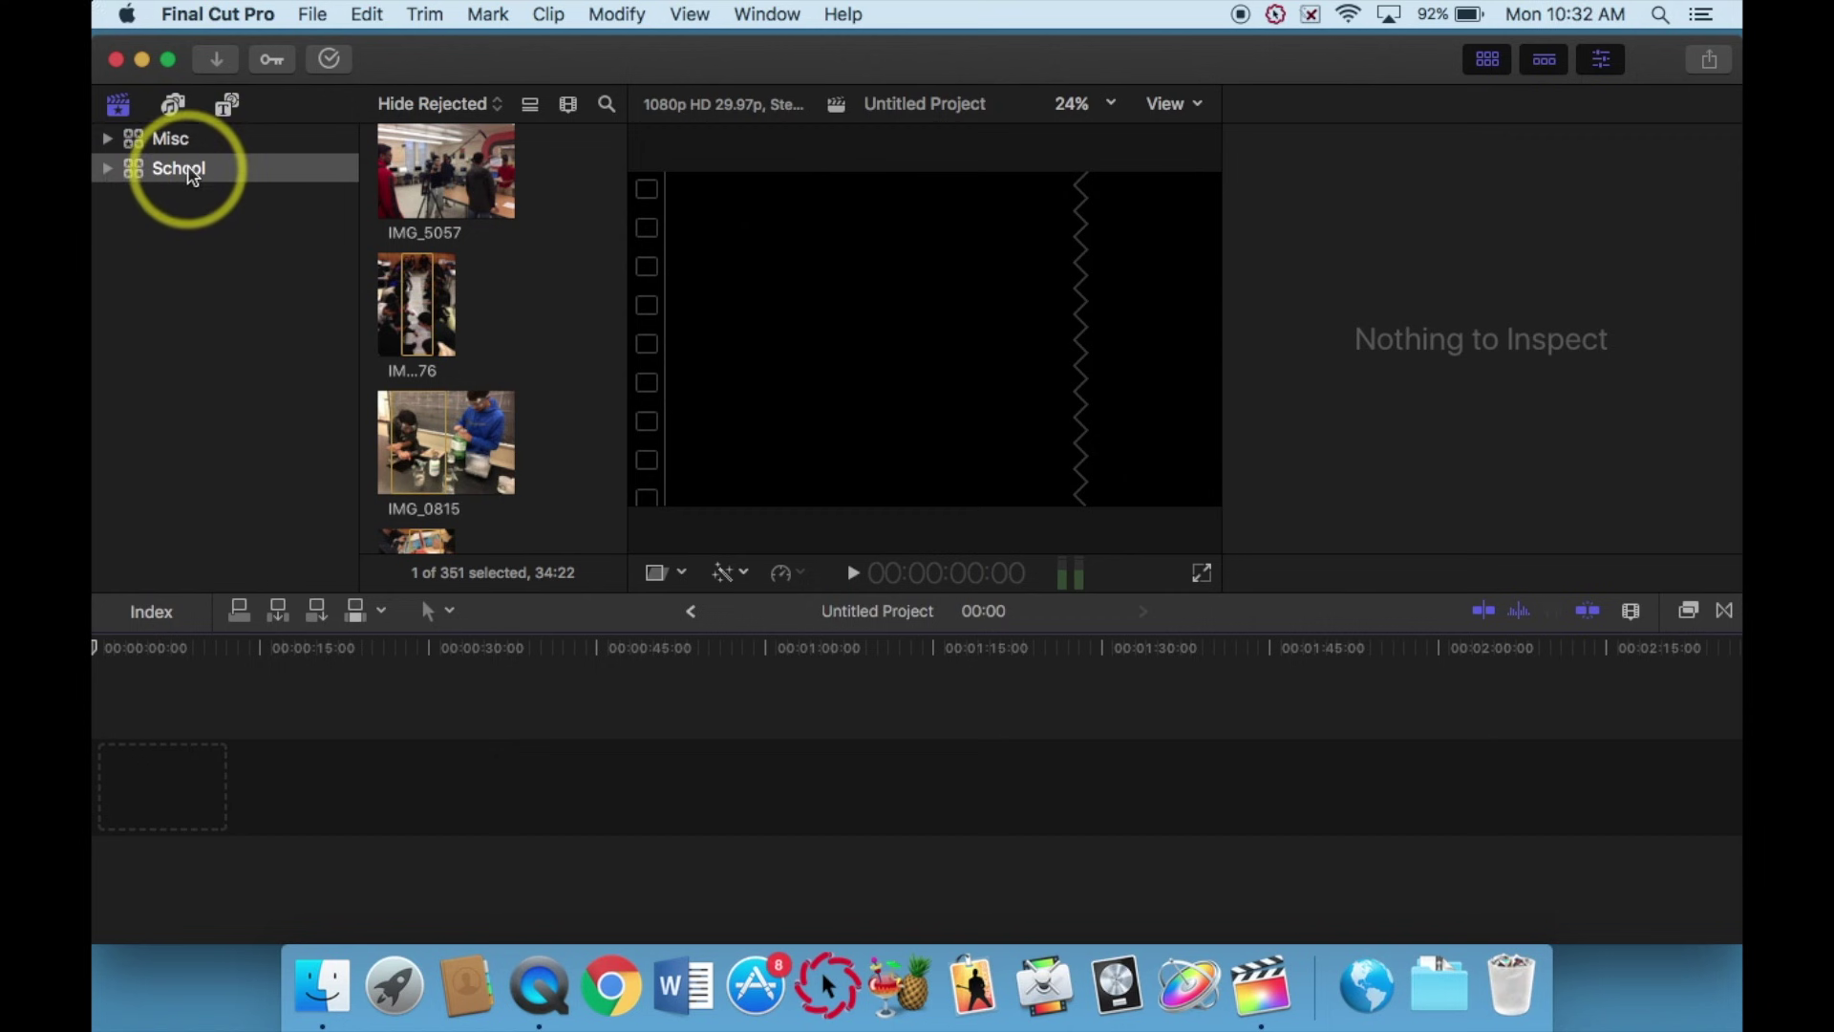
pyautogui.click(108, 169)
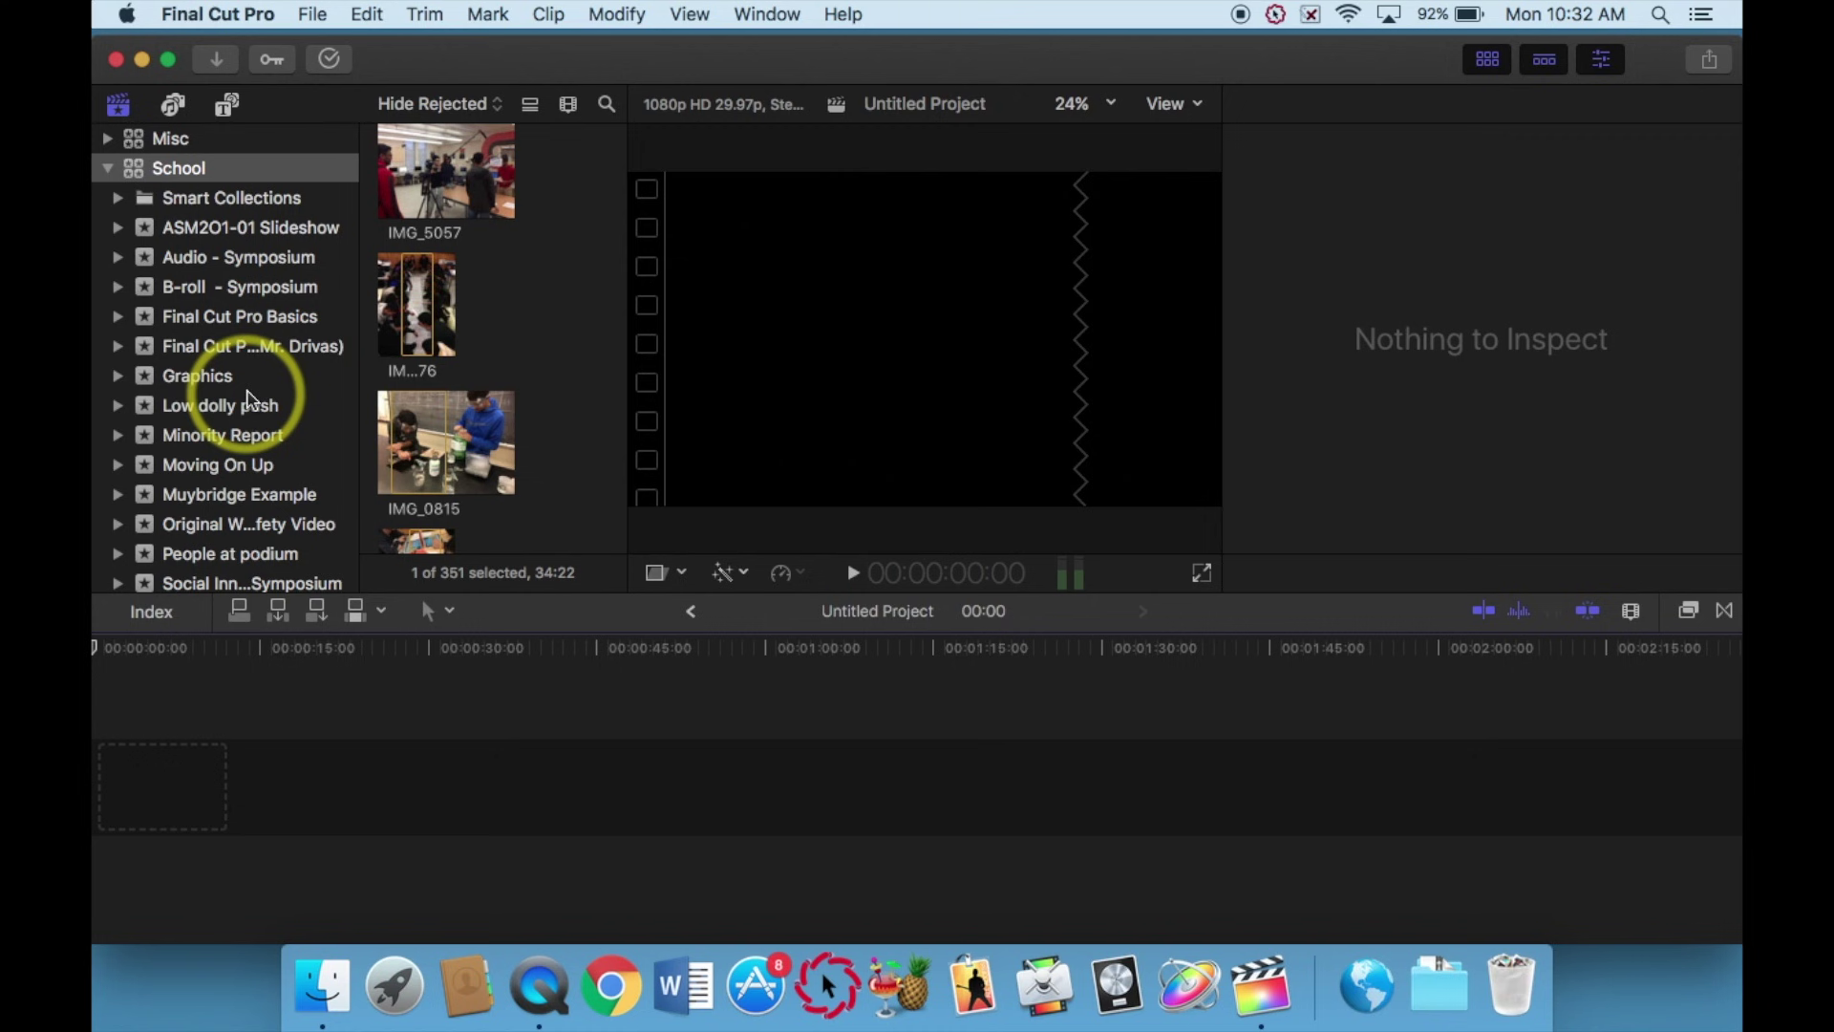
pyautogui.scroll(-5, 247, 397)
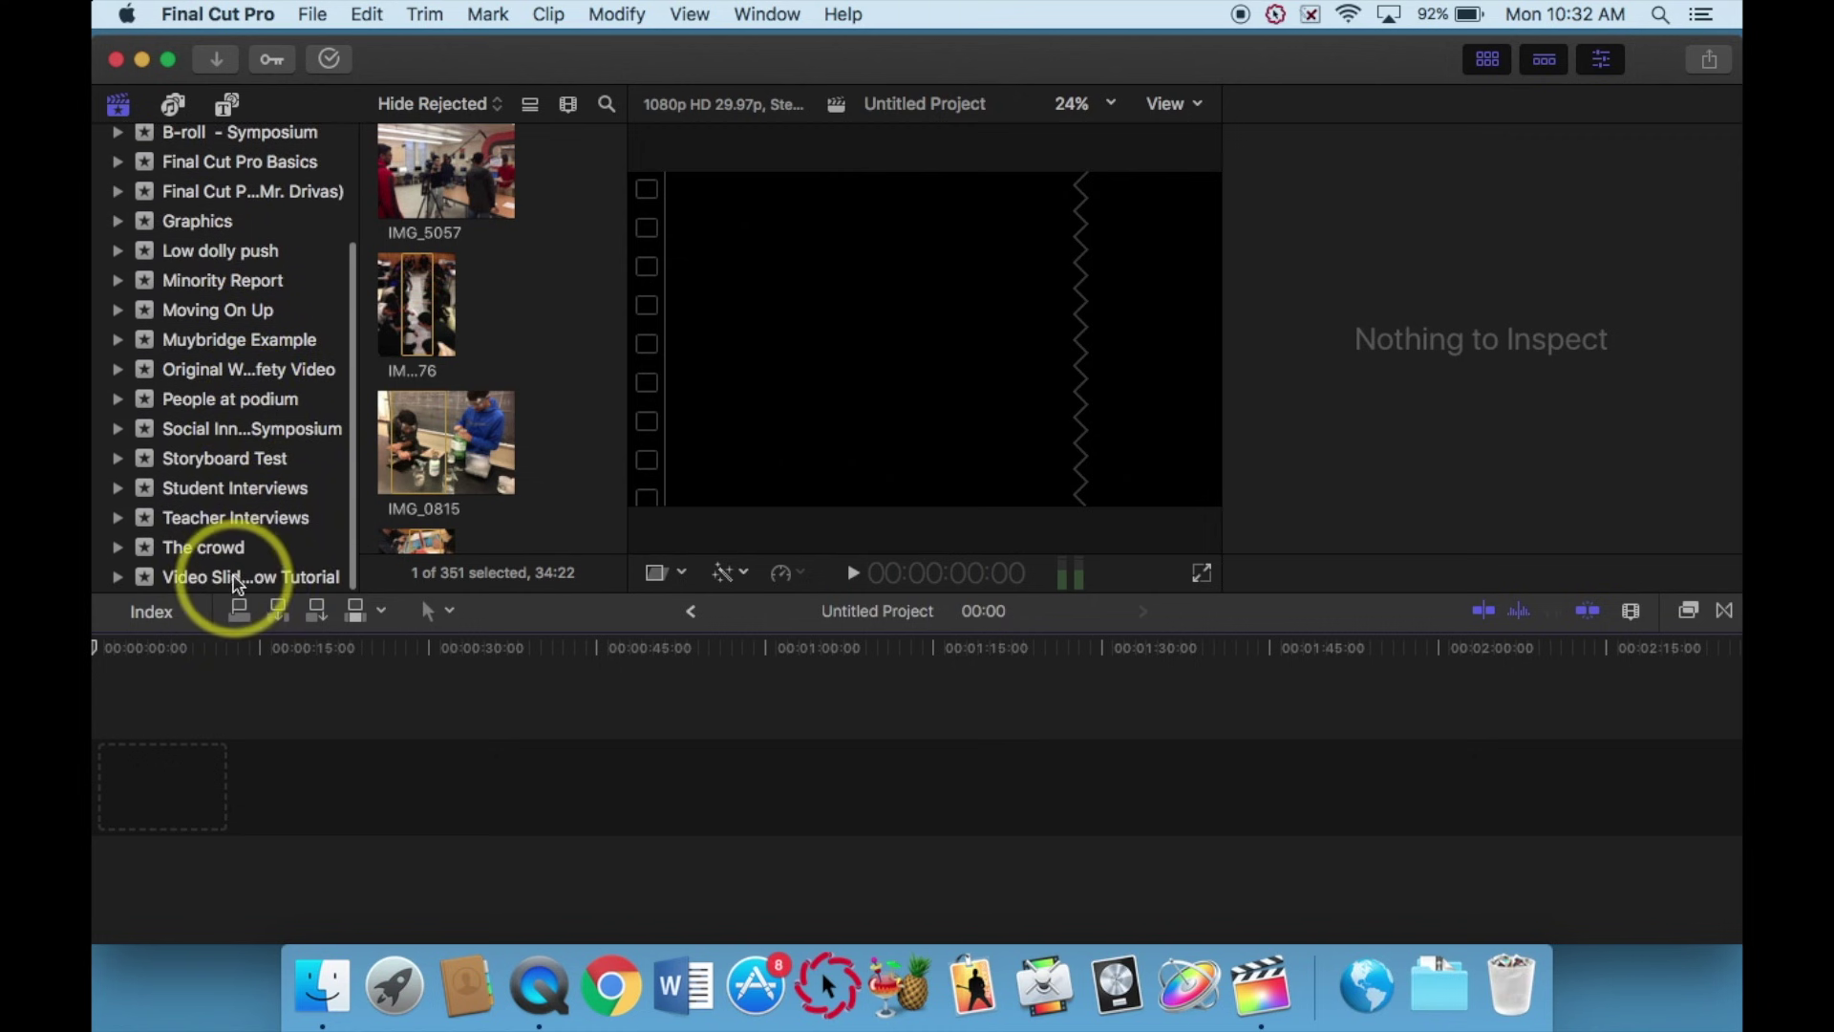
# Rename the untitled project in the Video Slideshow Tutorial event as Video Slideshow Tutorial.
pyautogui.click(237, 579)
pyautogui.click(234, 588)
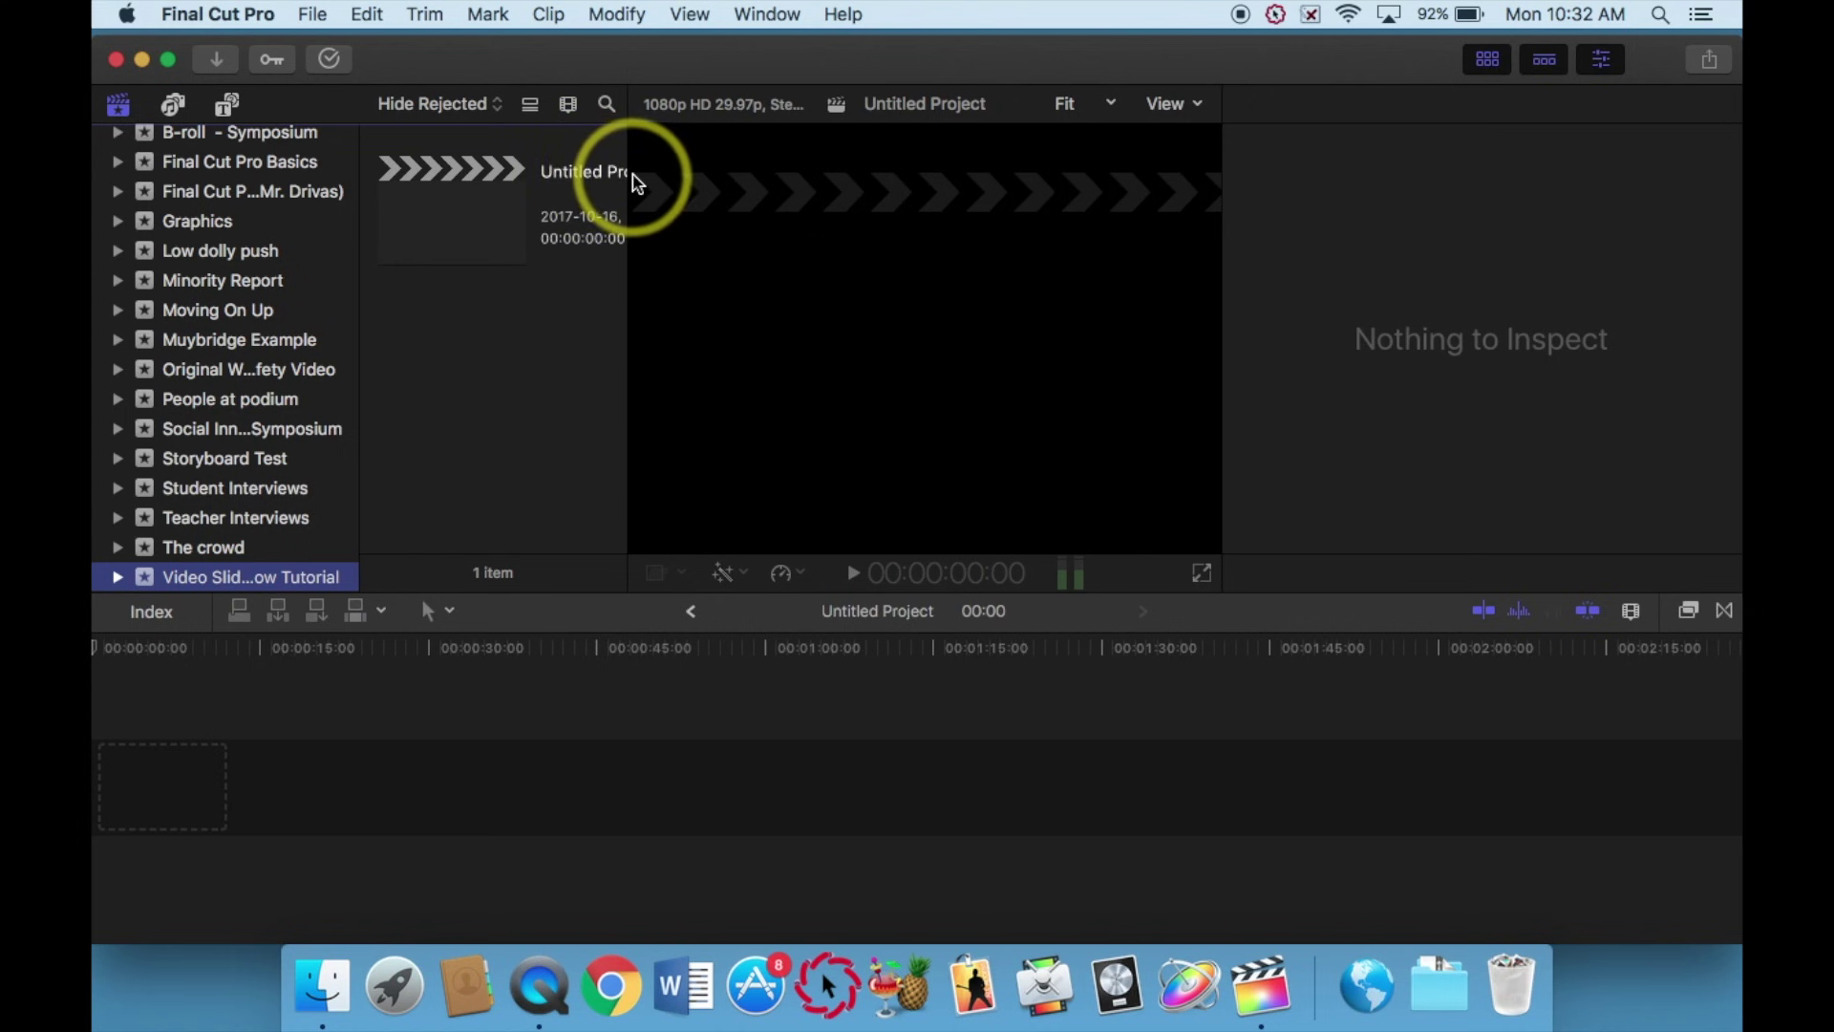
pyautogui.moveTo(628, 190); pyautogui.dragTo(771, 198)
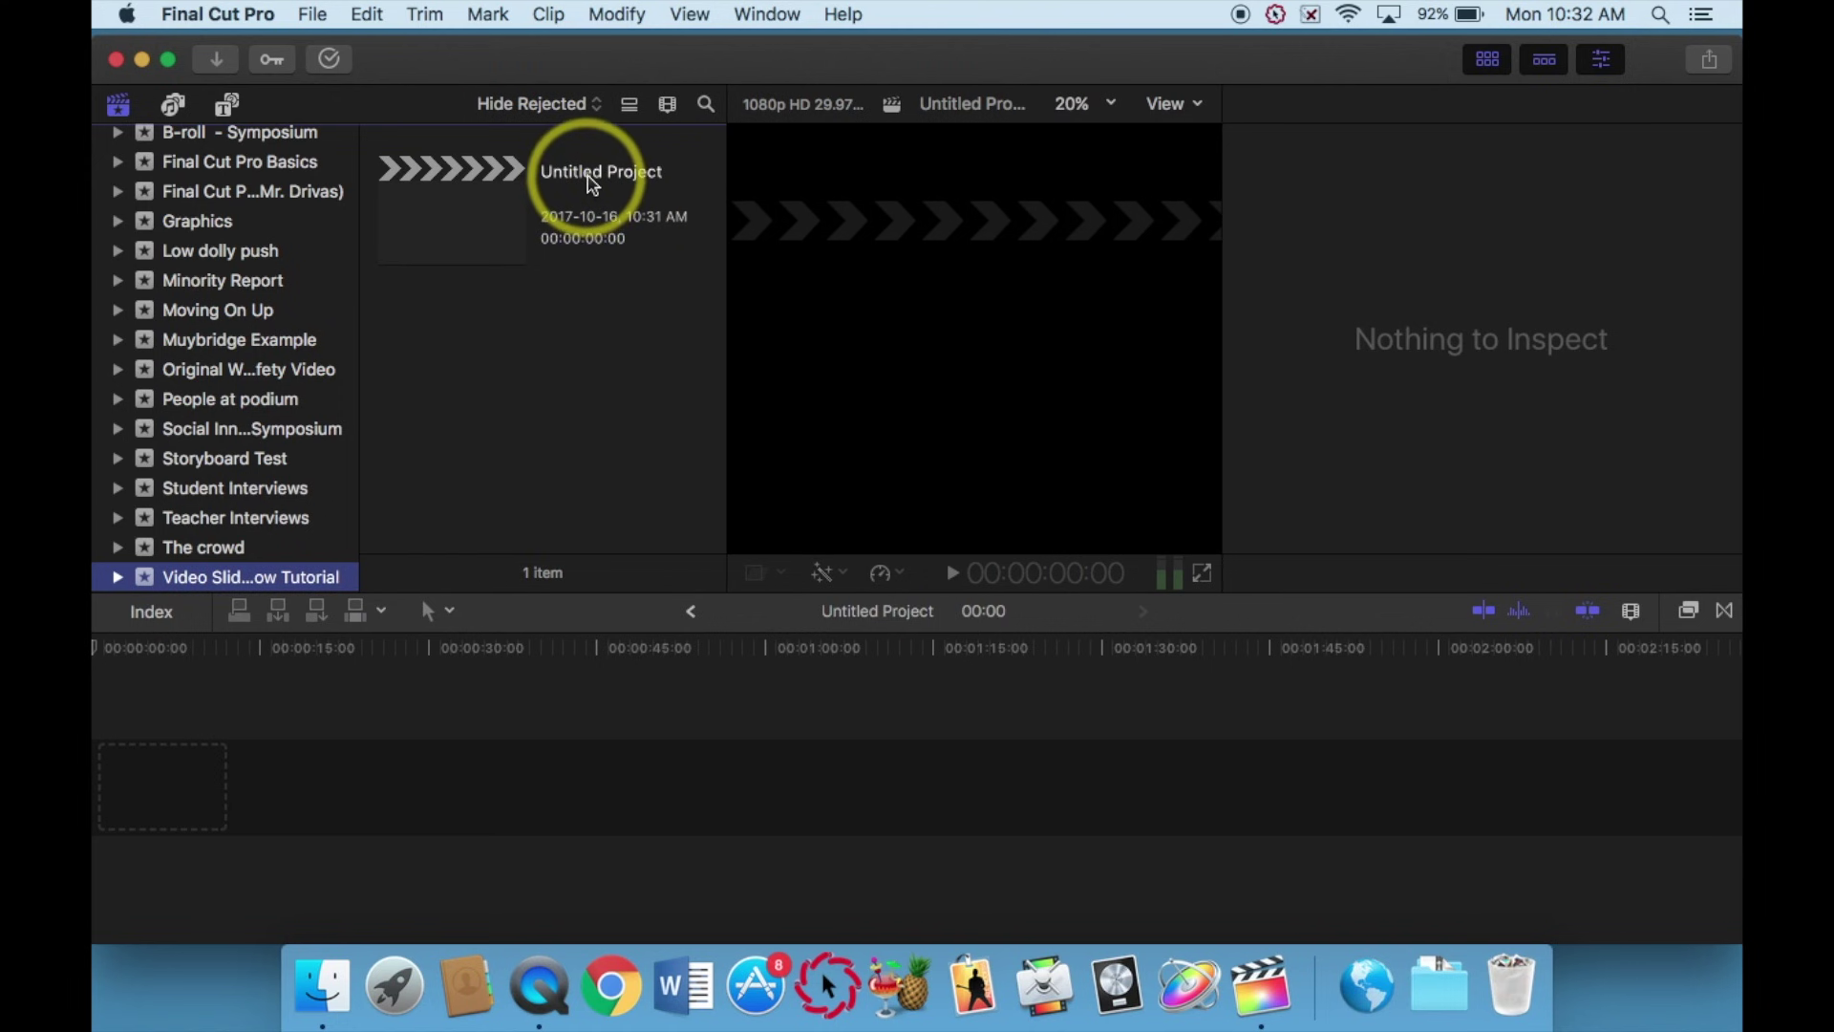
pyautogui.click(636, 170)
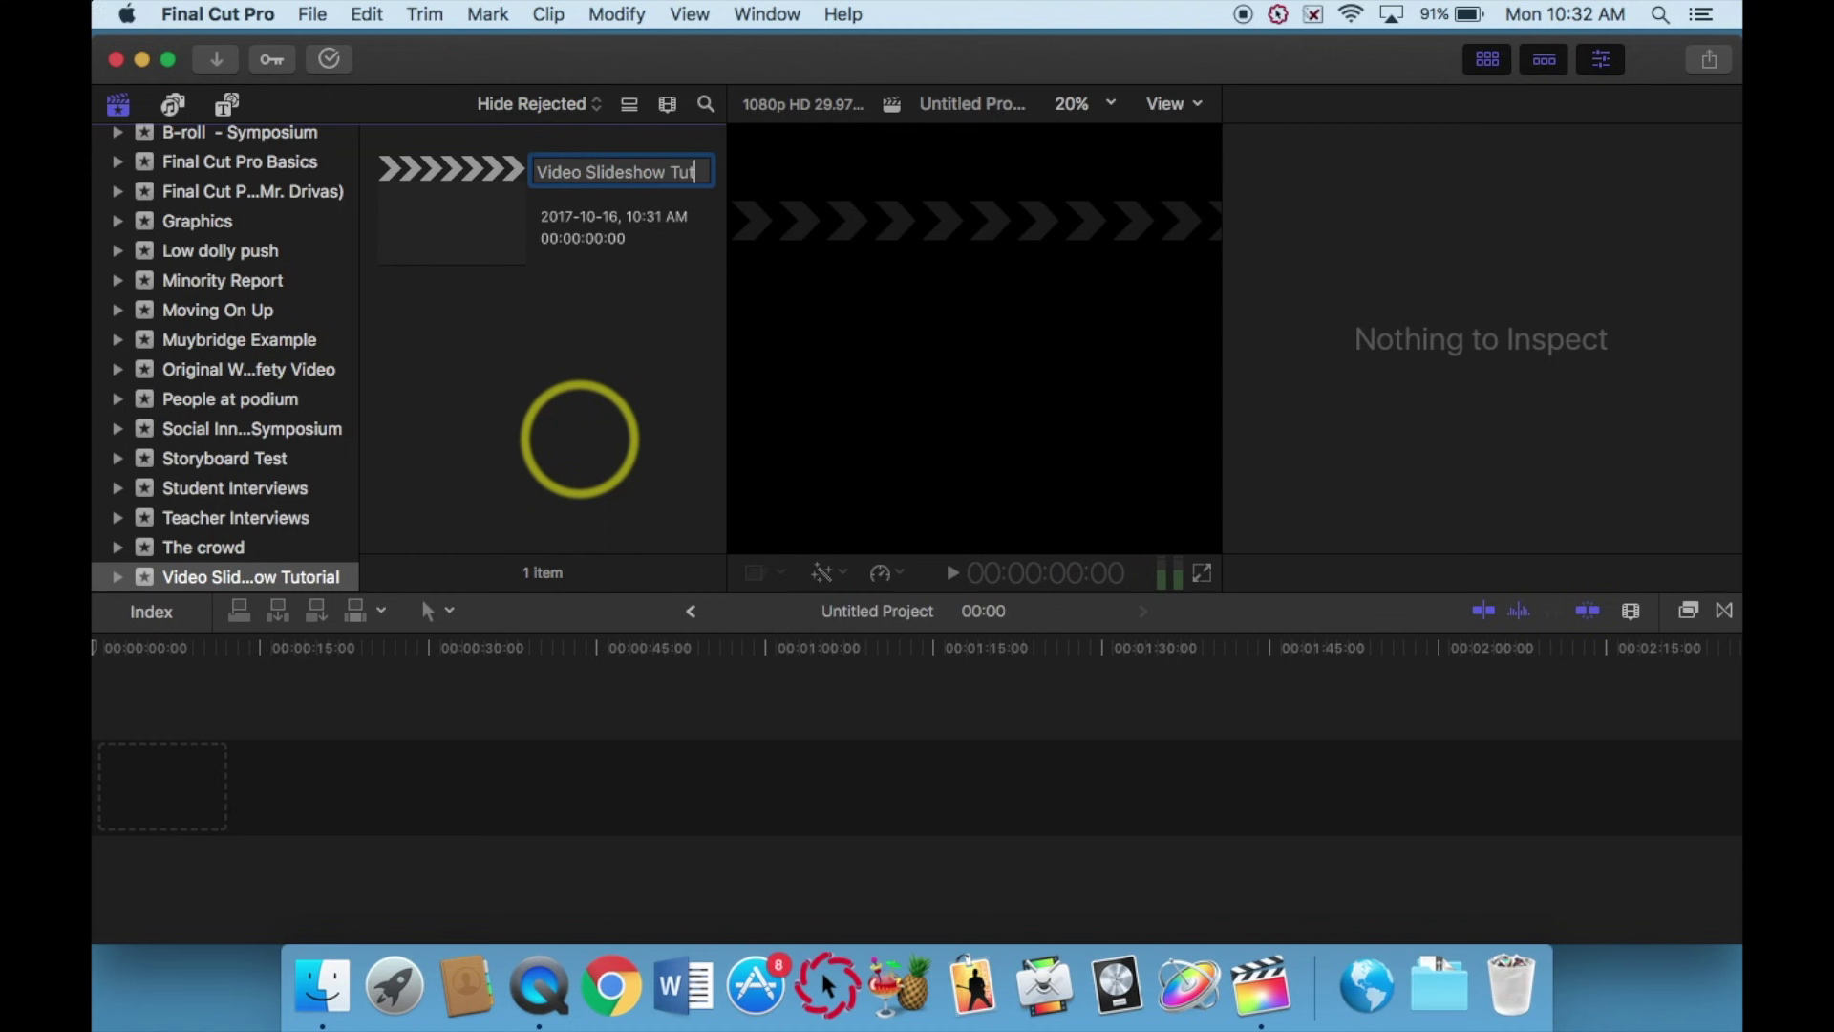
pyautogui.press('Return')
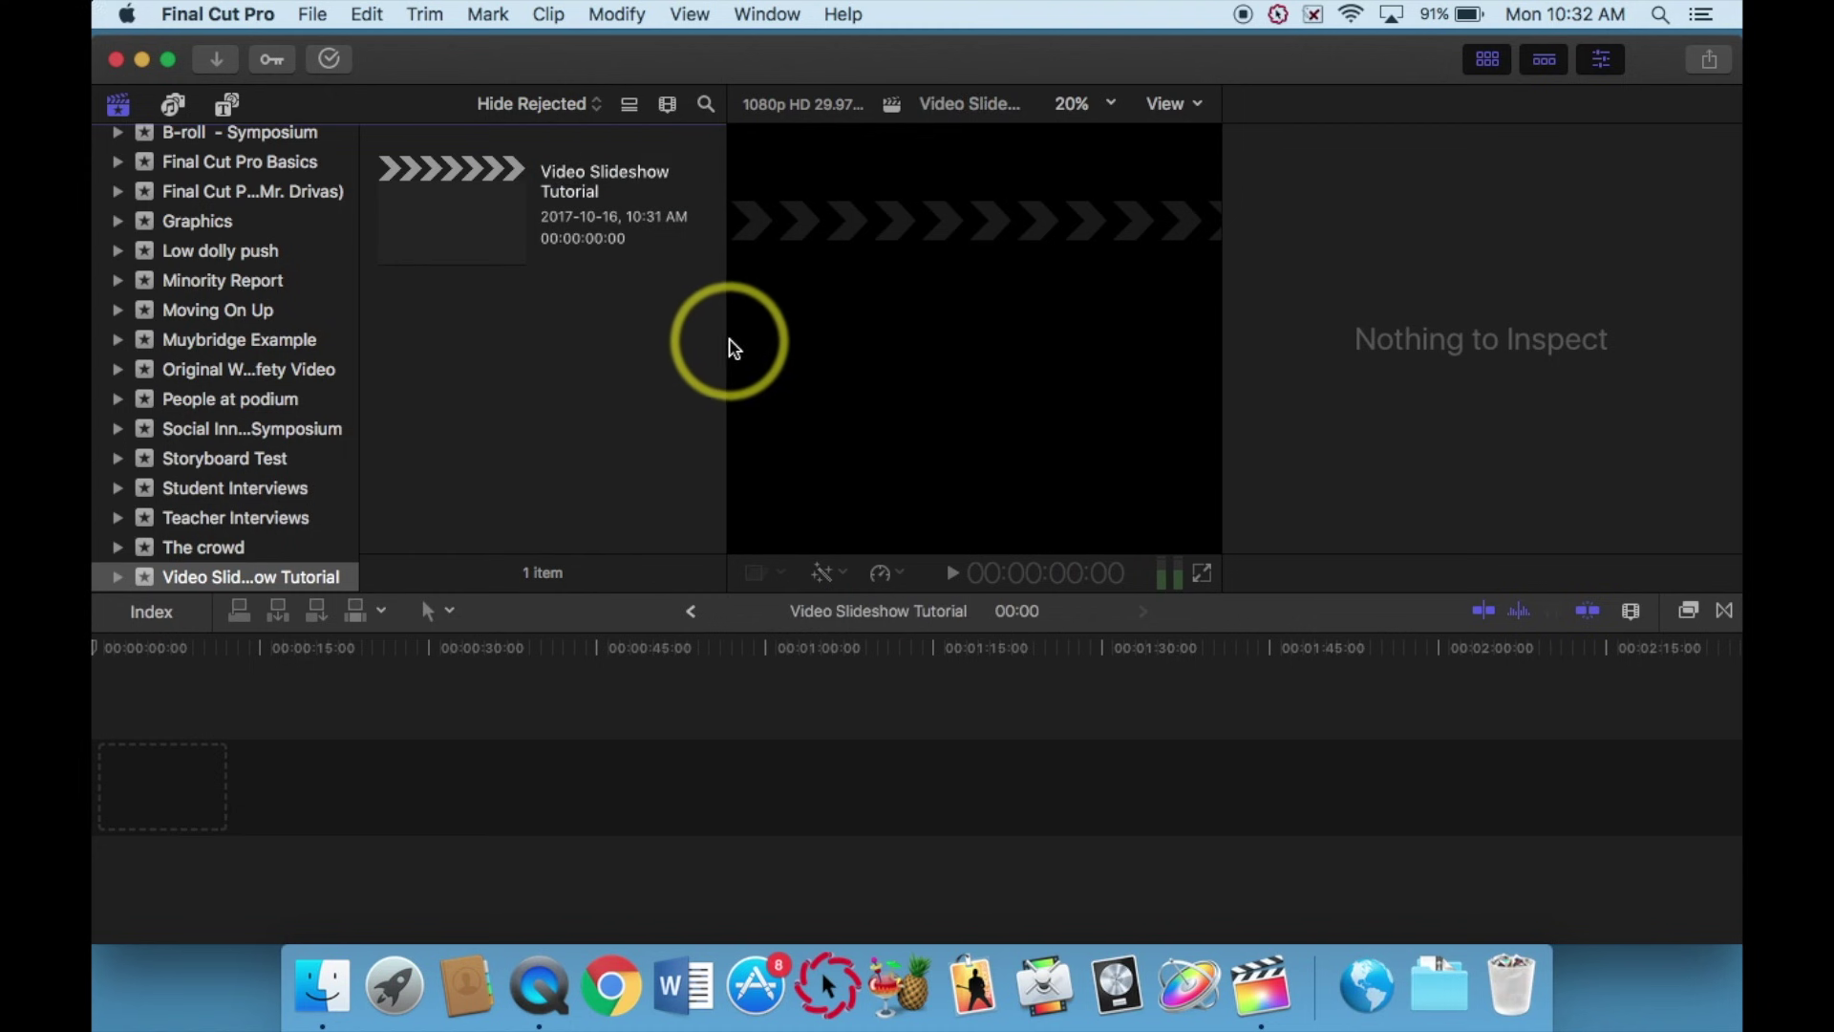
pyautogui.moveTo(728, 342); pyautogui.dragTo(627, 339)
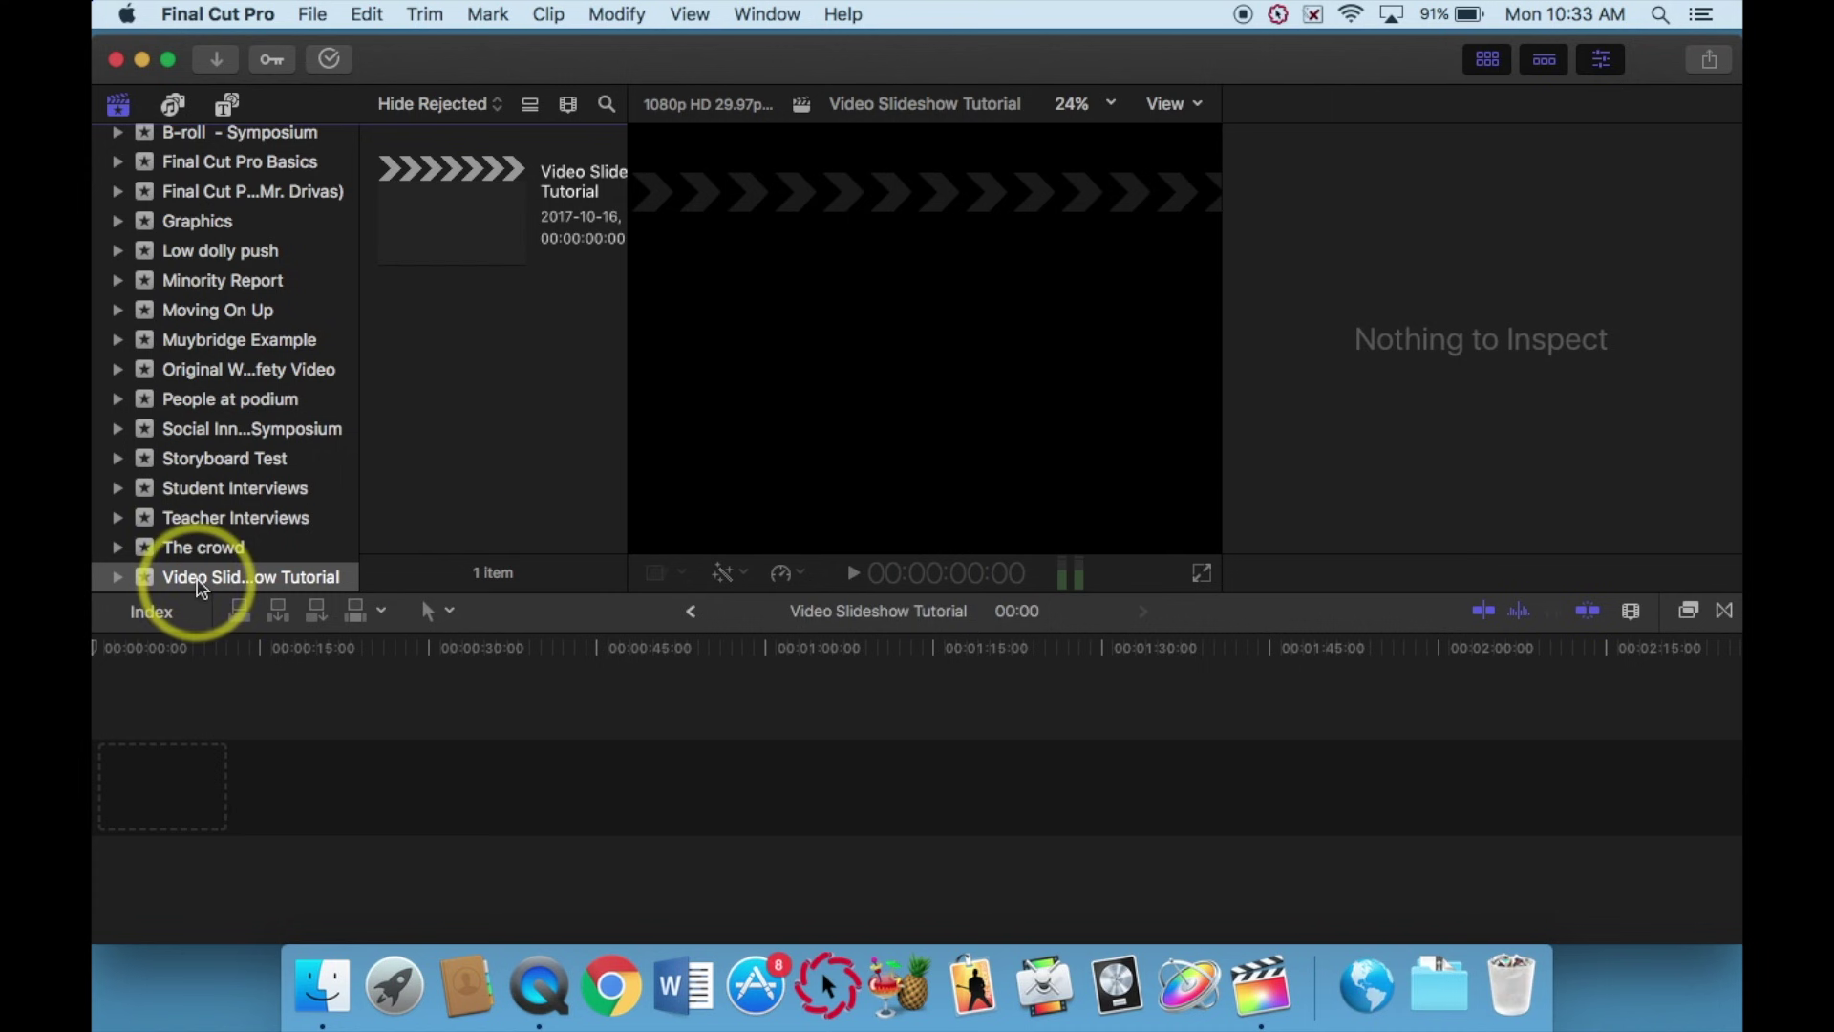
# Start a media import for the Video Slideshow Tutorial event and open the FCP - Basics Tutorial folder on the Desktop.
pyautogui.click(335, 581)
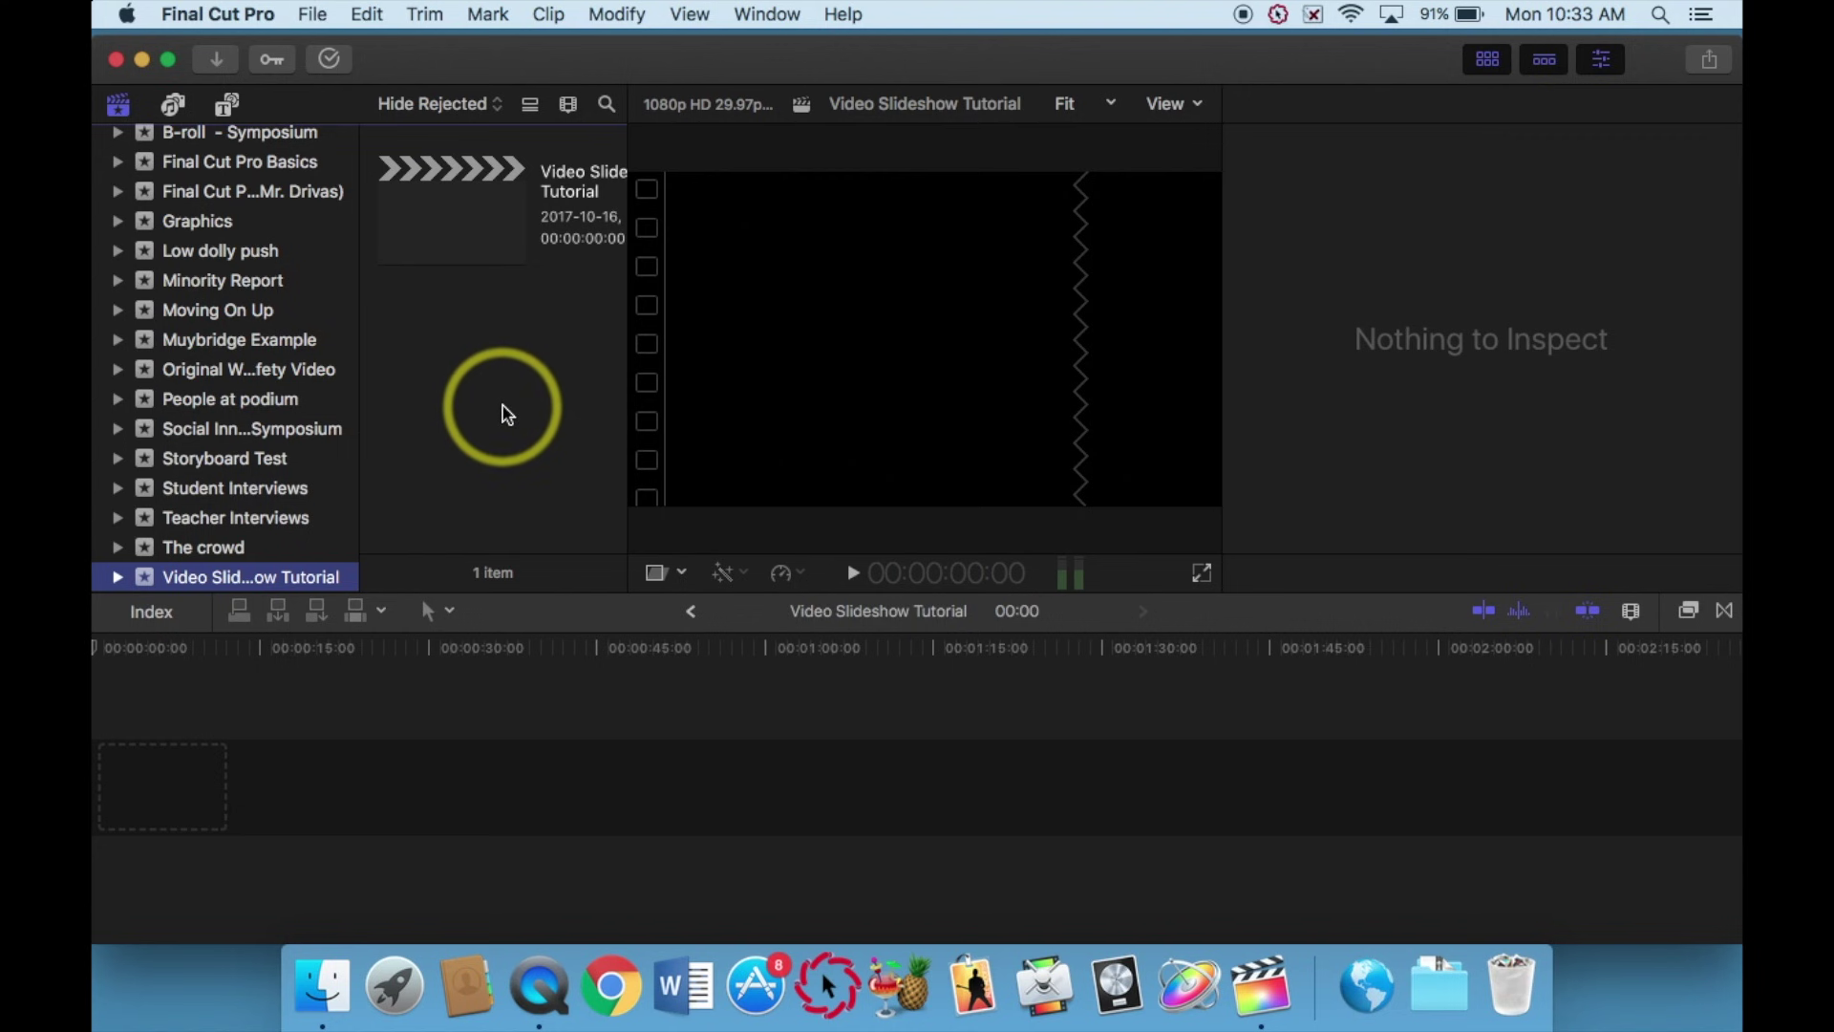
pyautogui.press('super+i')
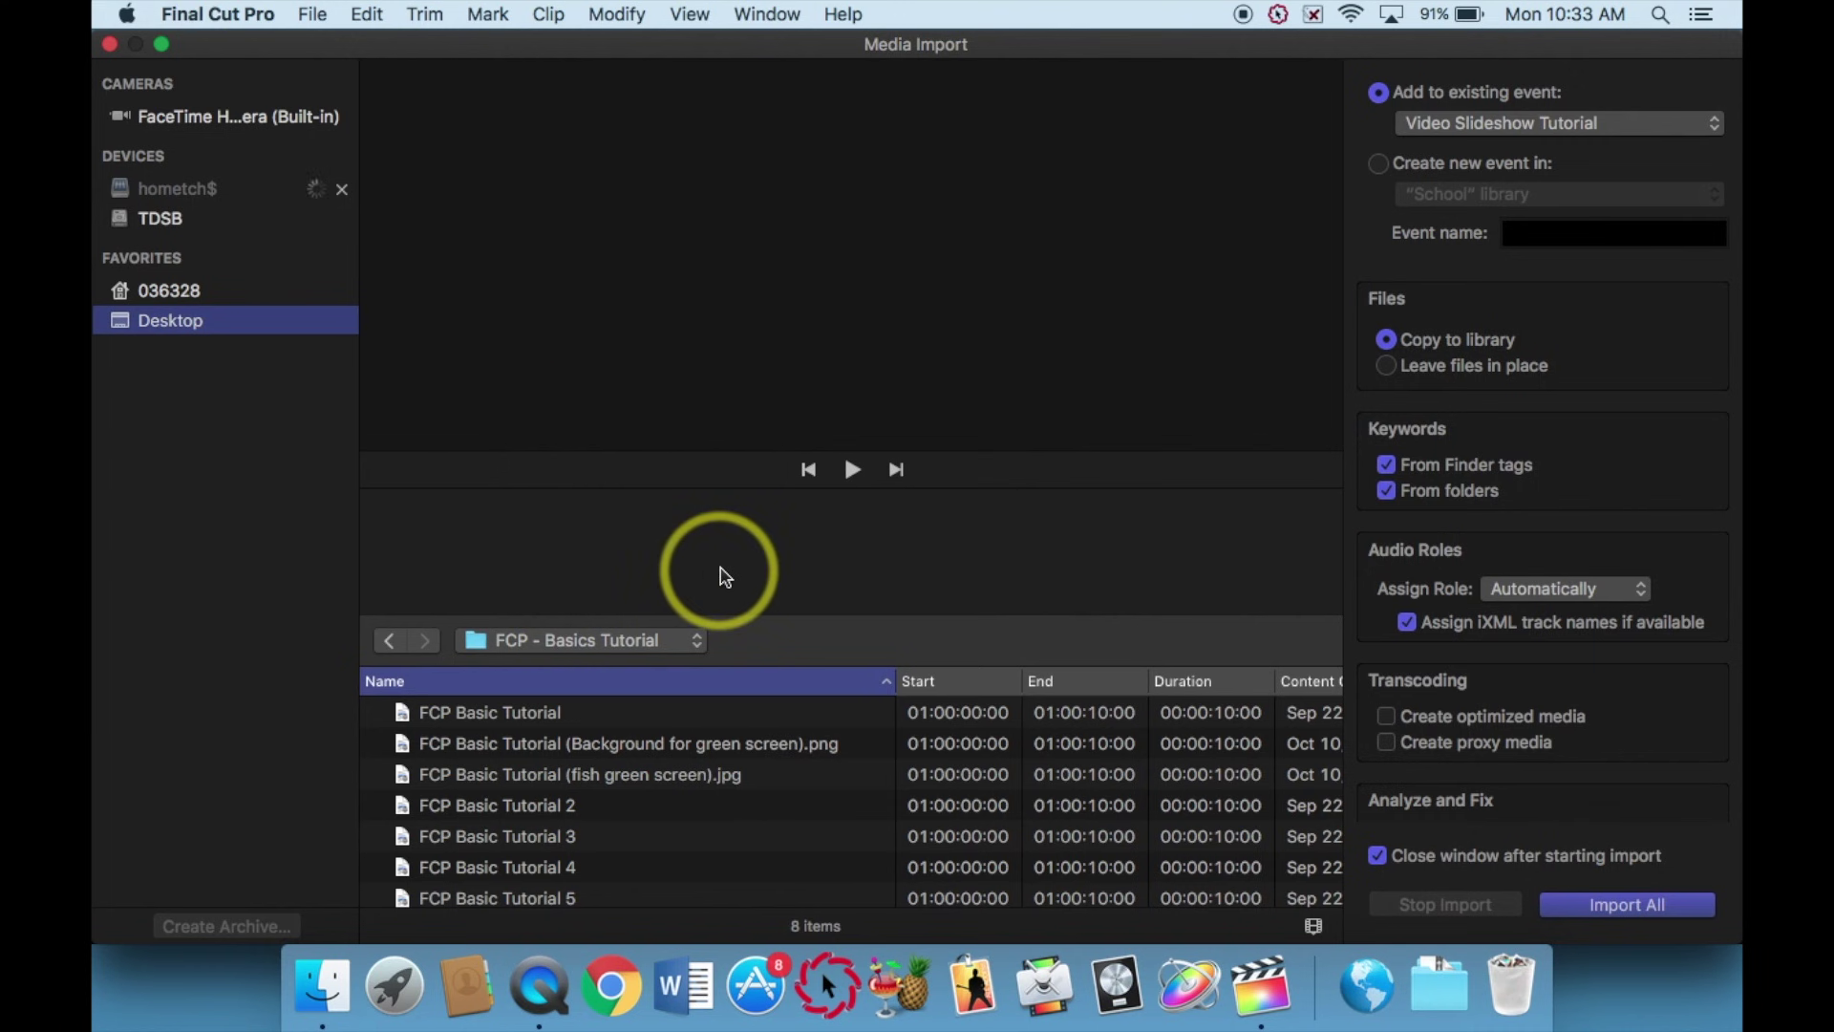
pyautogui.click(184, 289)
pyautogui.click(187, 334)
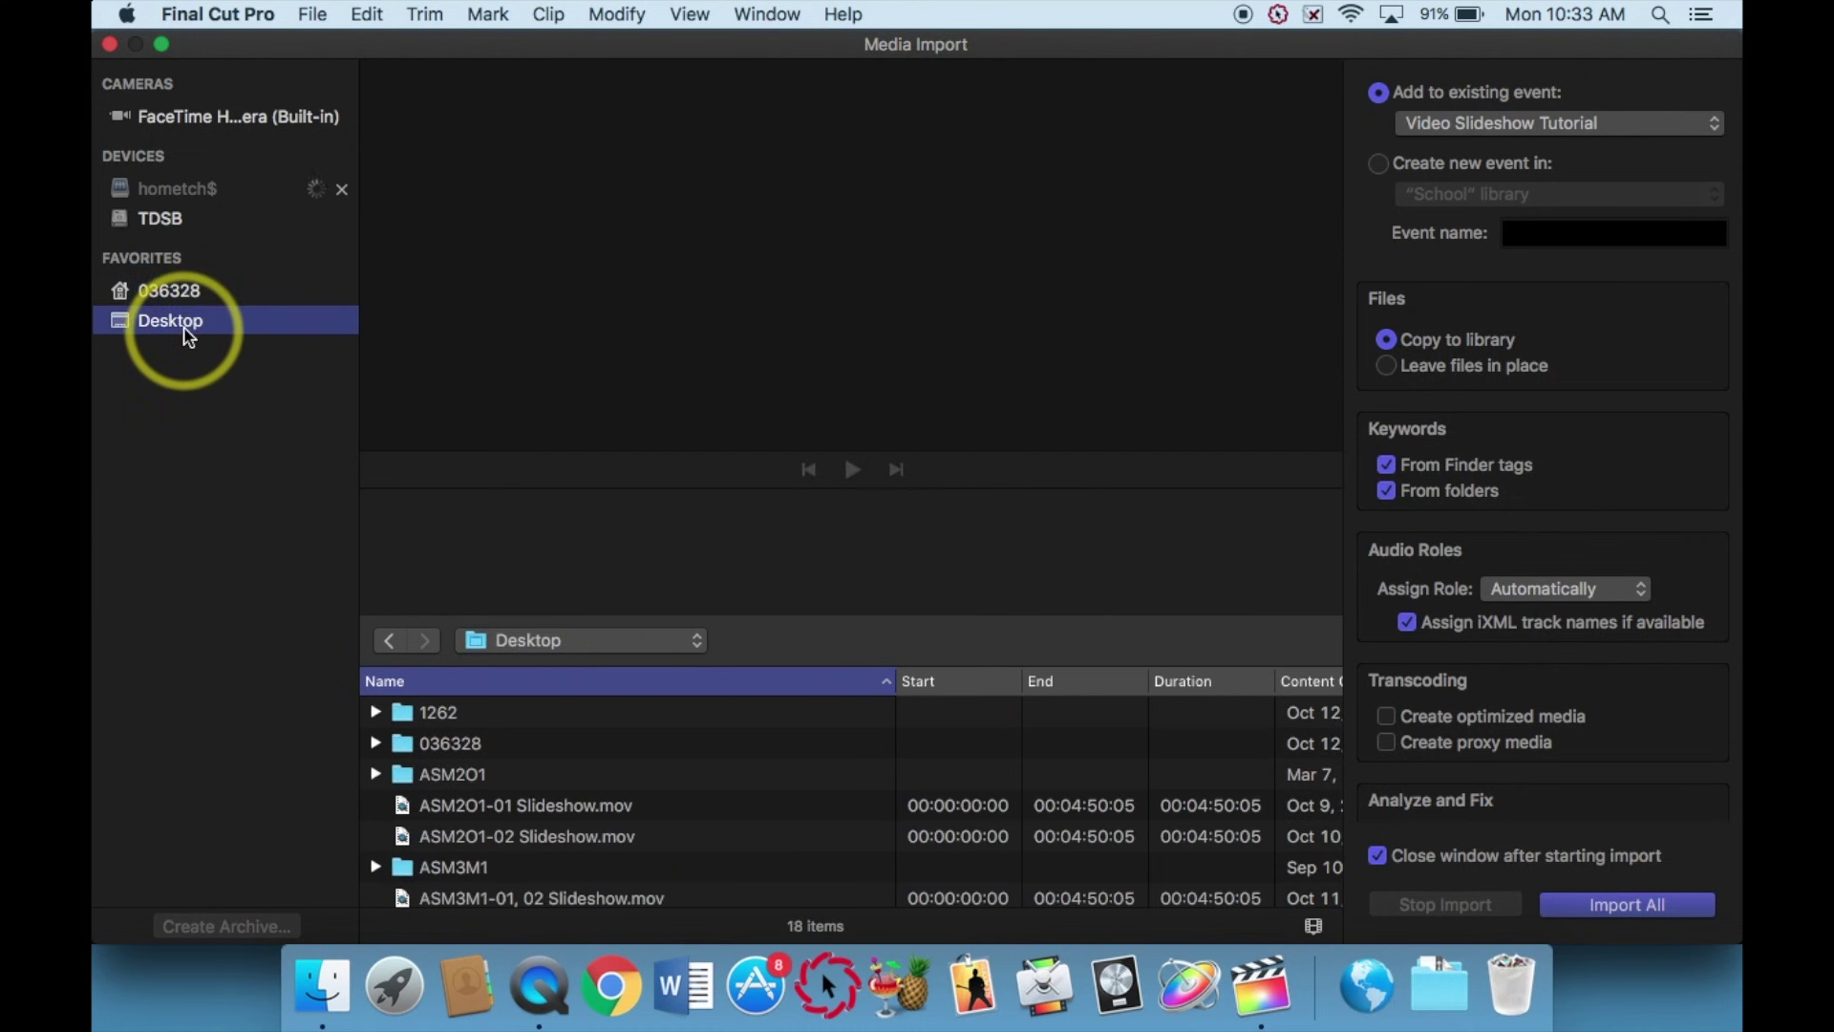
pyautogui.scroll(-5, 616, 774)
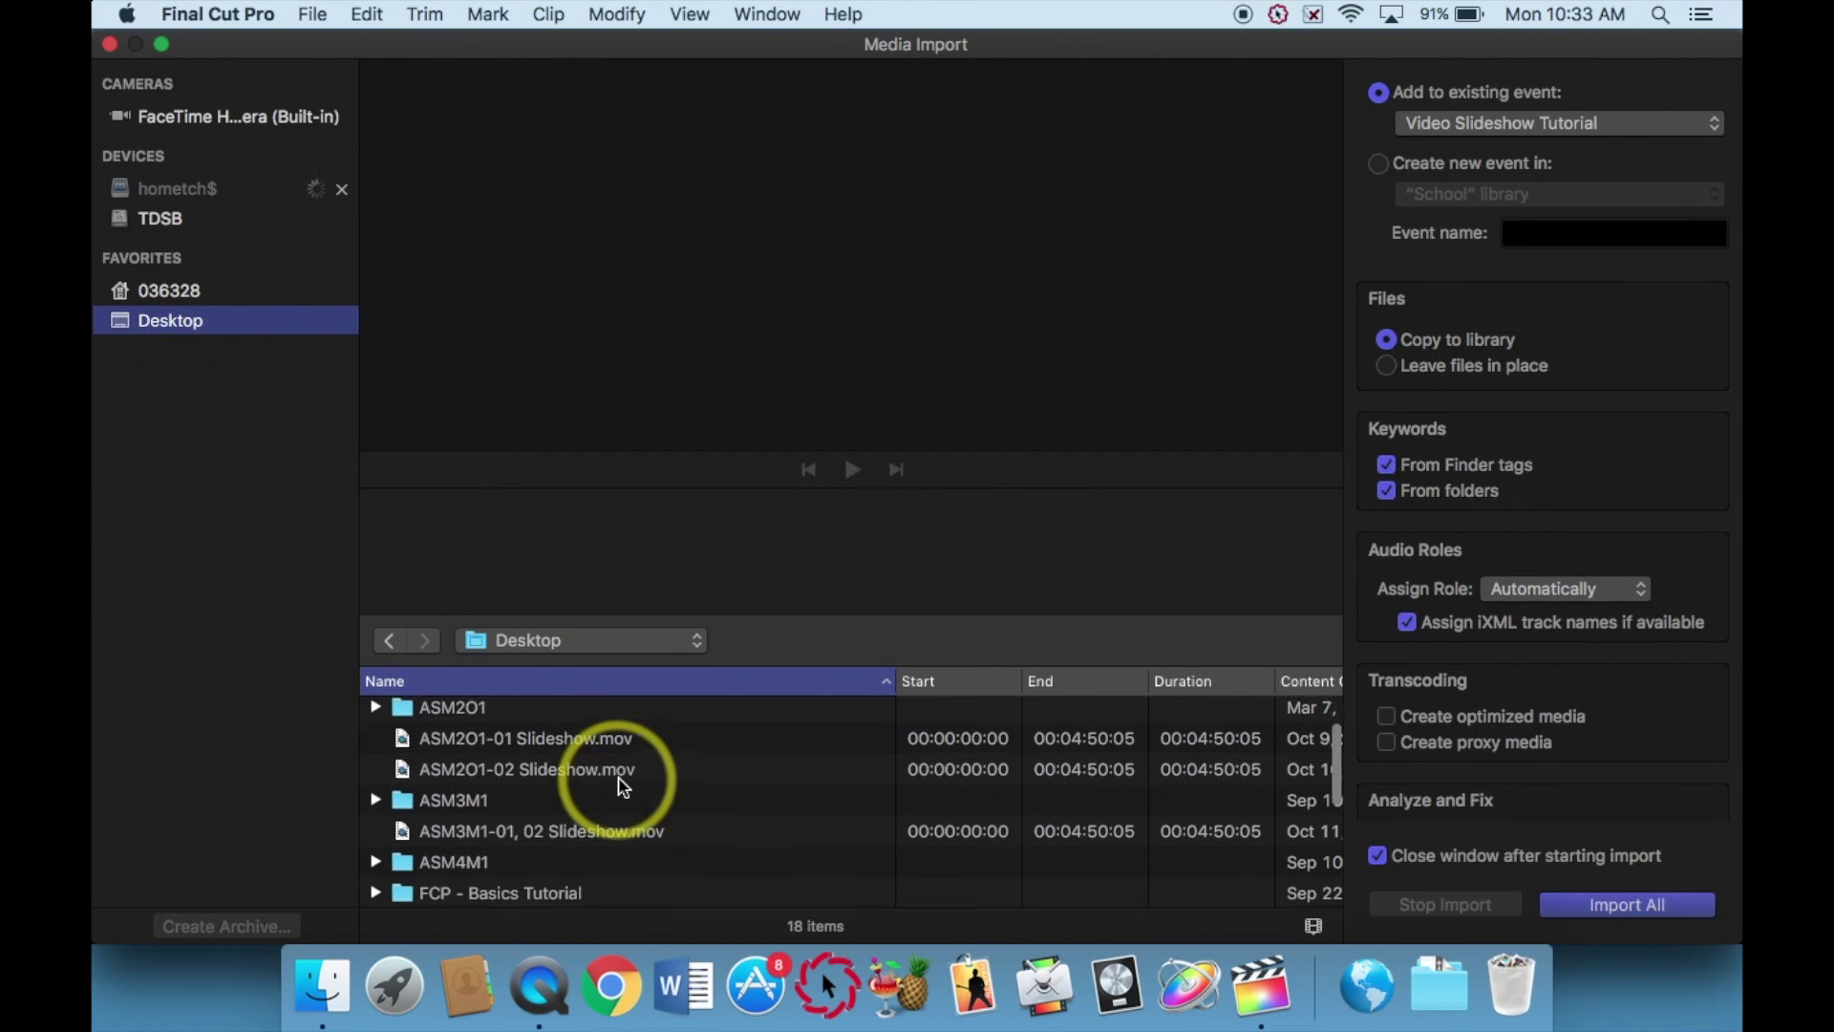
pyautogui.scroll(-2, 616, 784)
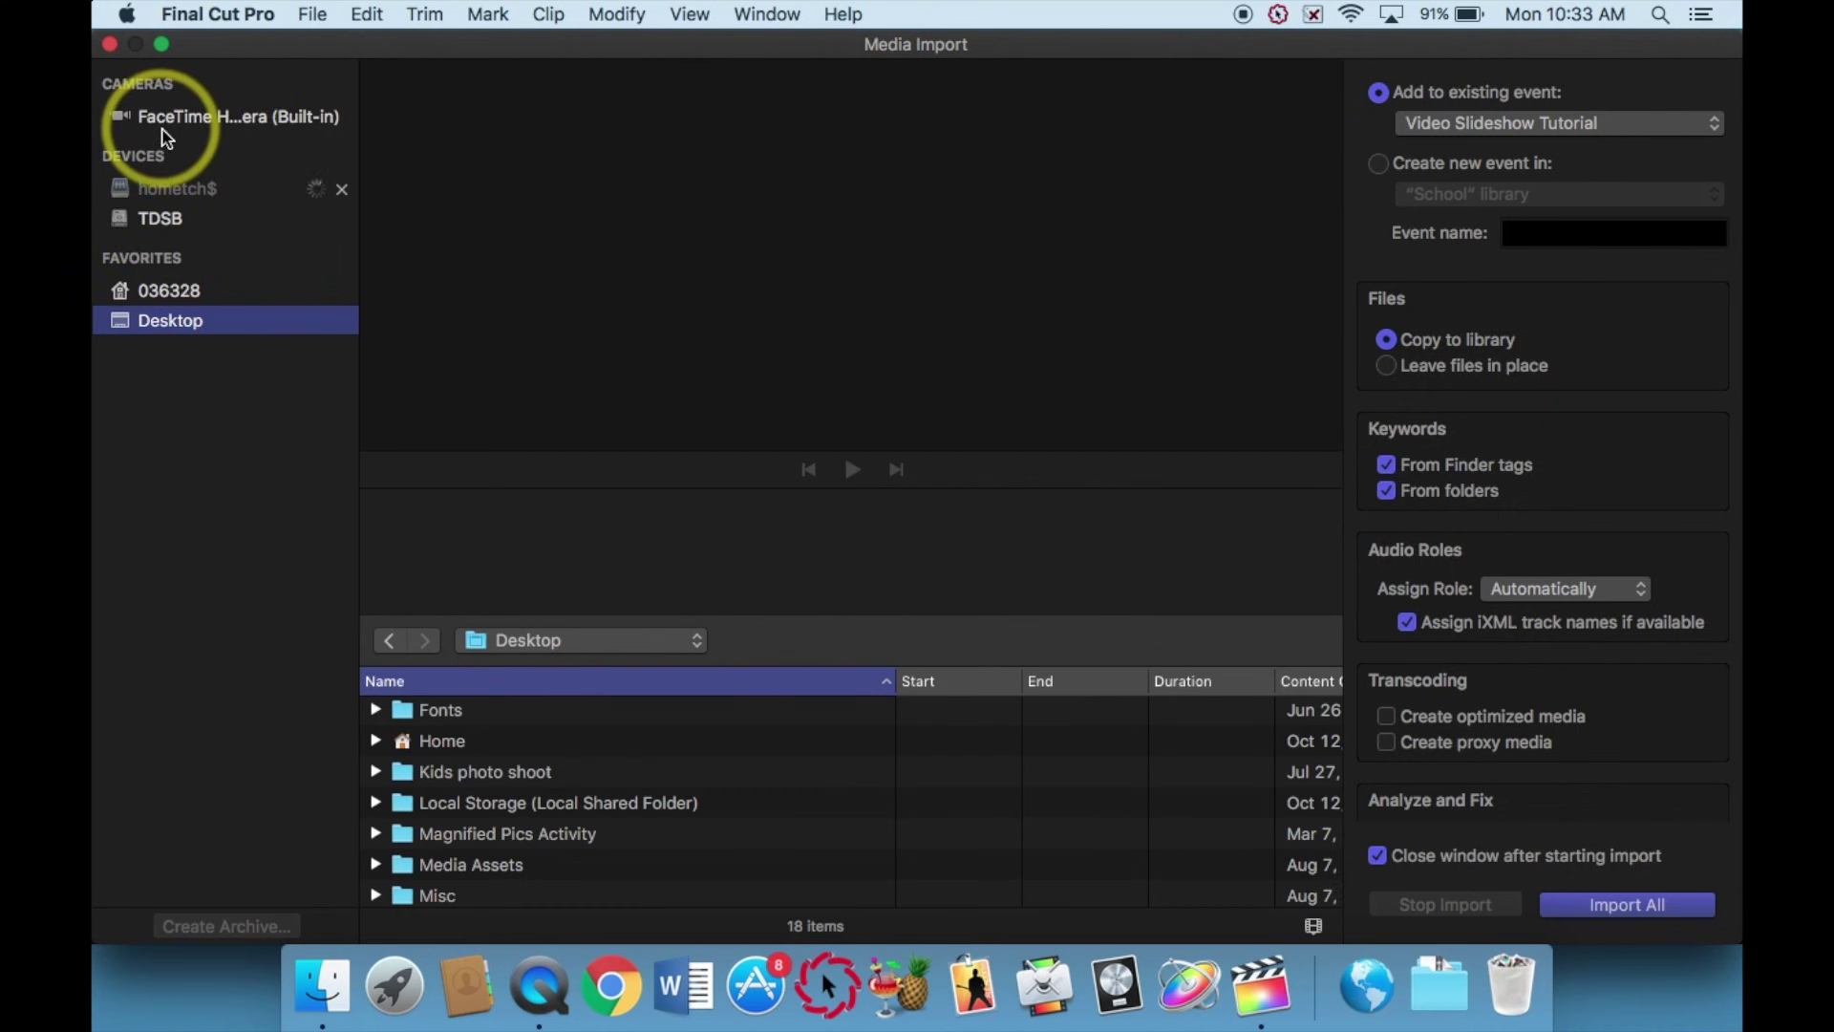
pyautogui.scroll(-2, 657, 819)
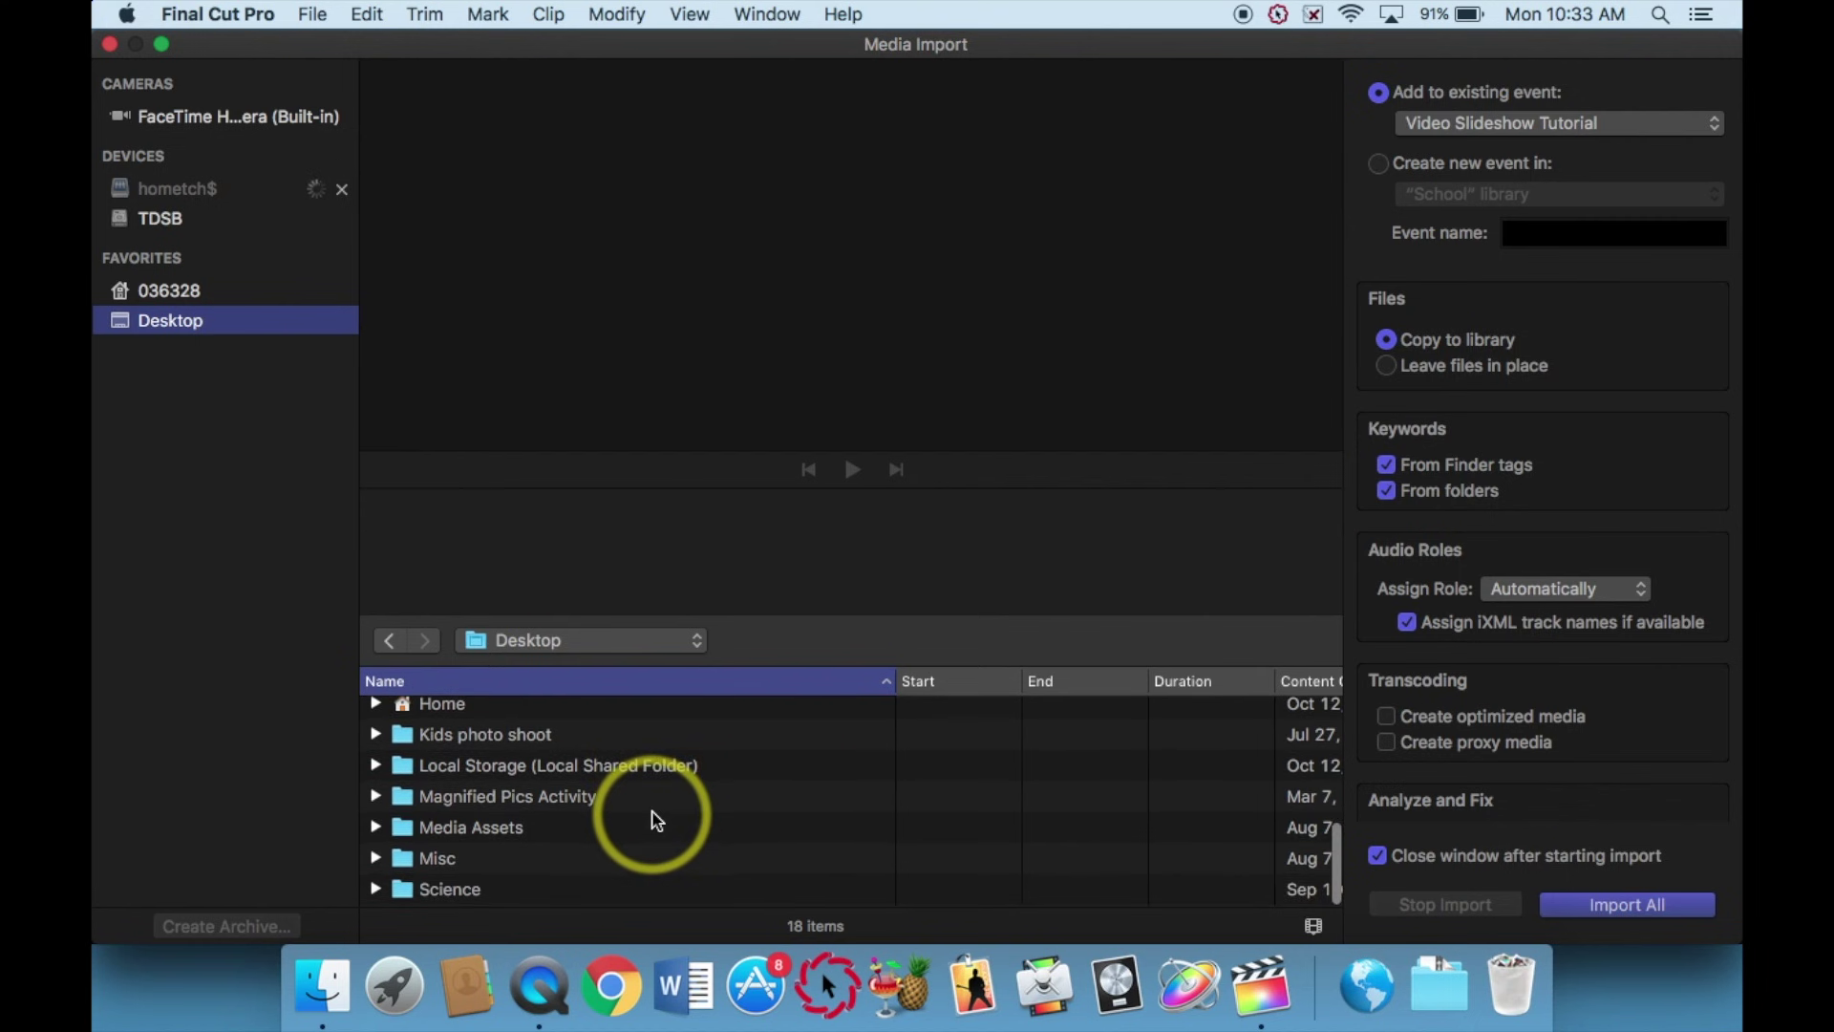
pyautogui.scroll(5, 657, 819)
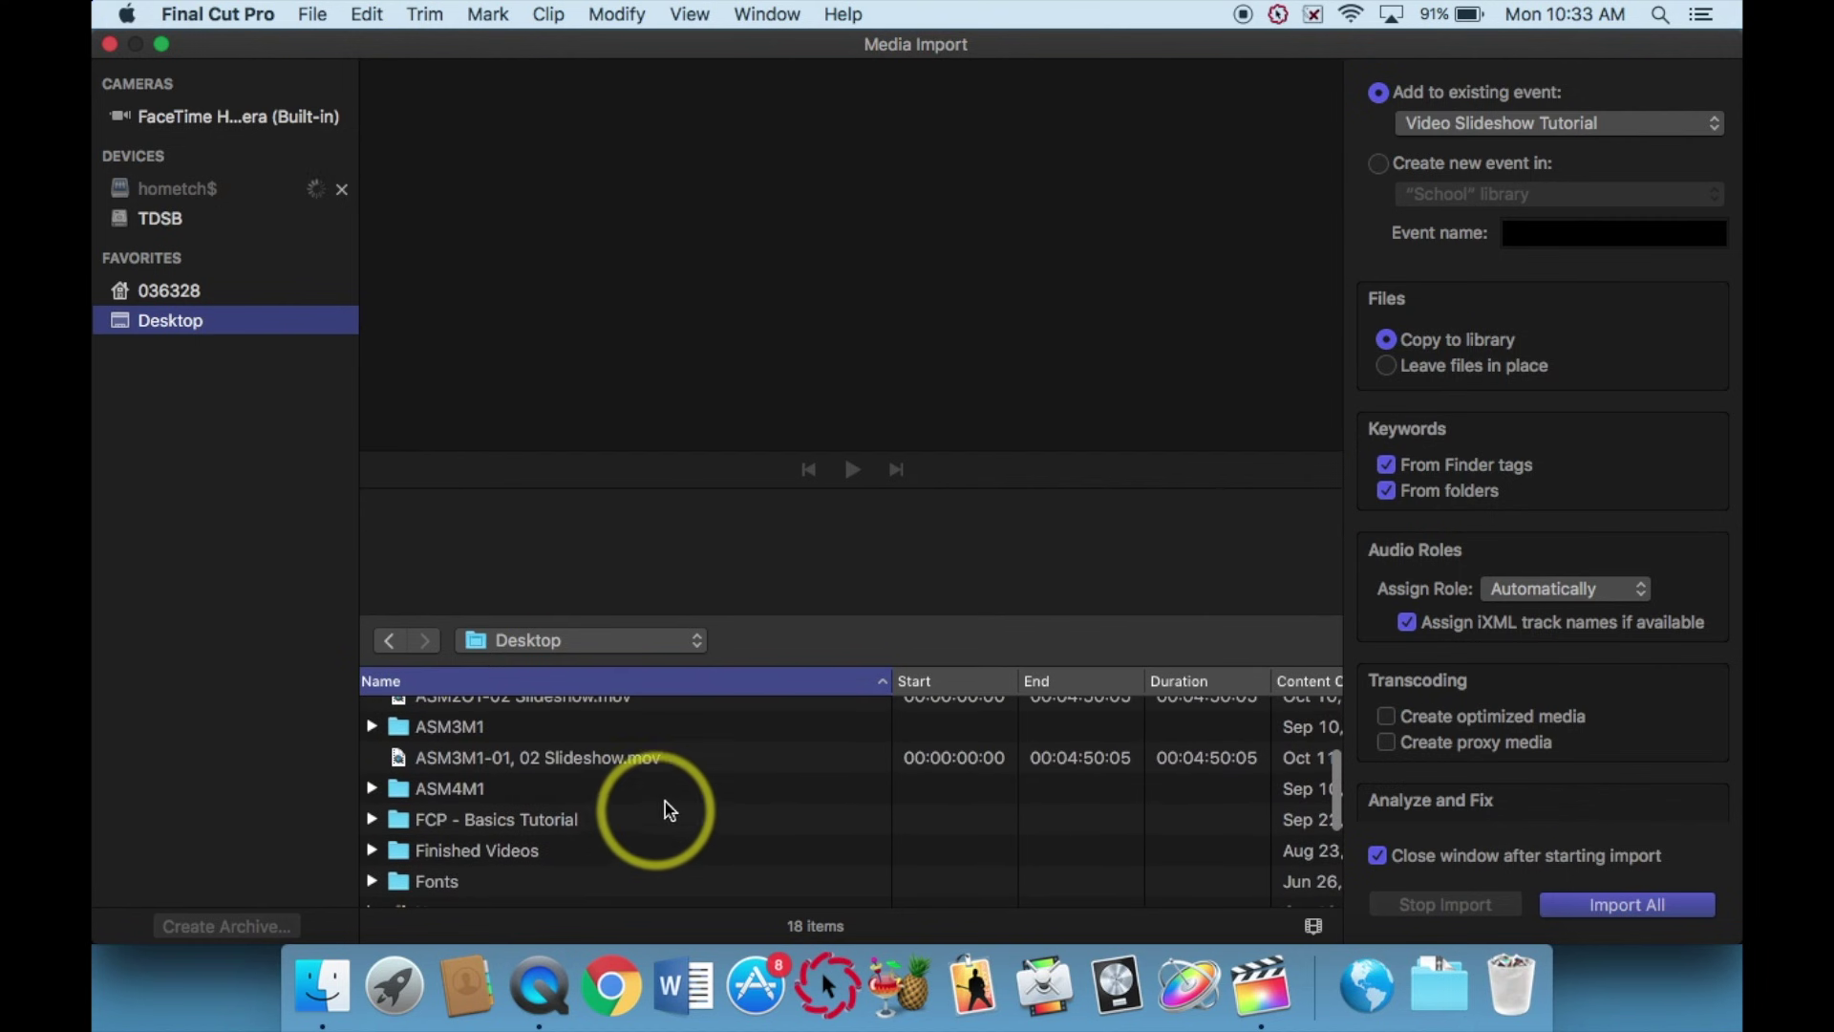
pyautogui.click(533, 822)
pyautogui.scroll(3, 665, 772)
pyautogui.scroll(-5, 665, 771)
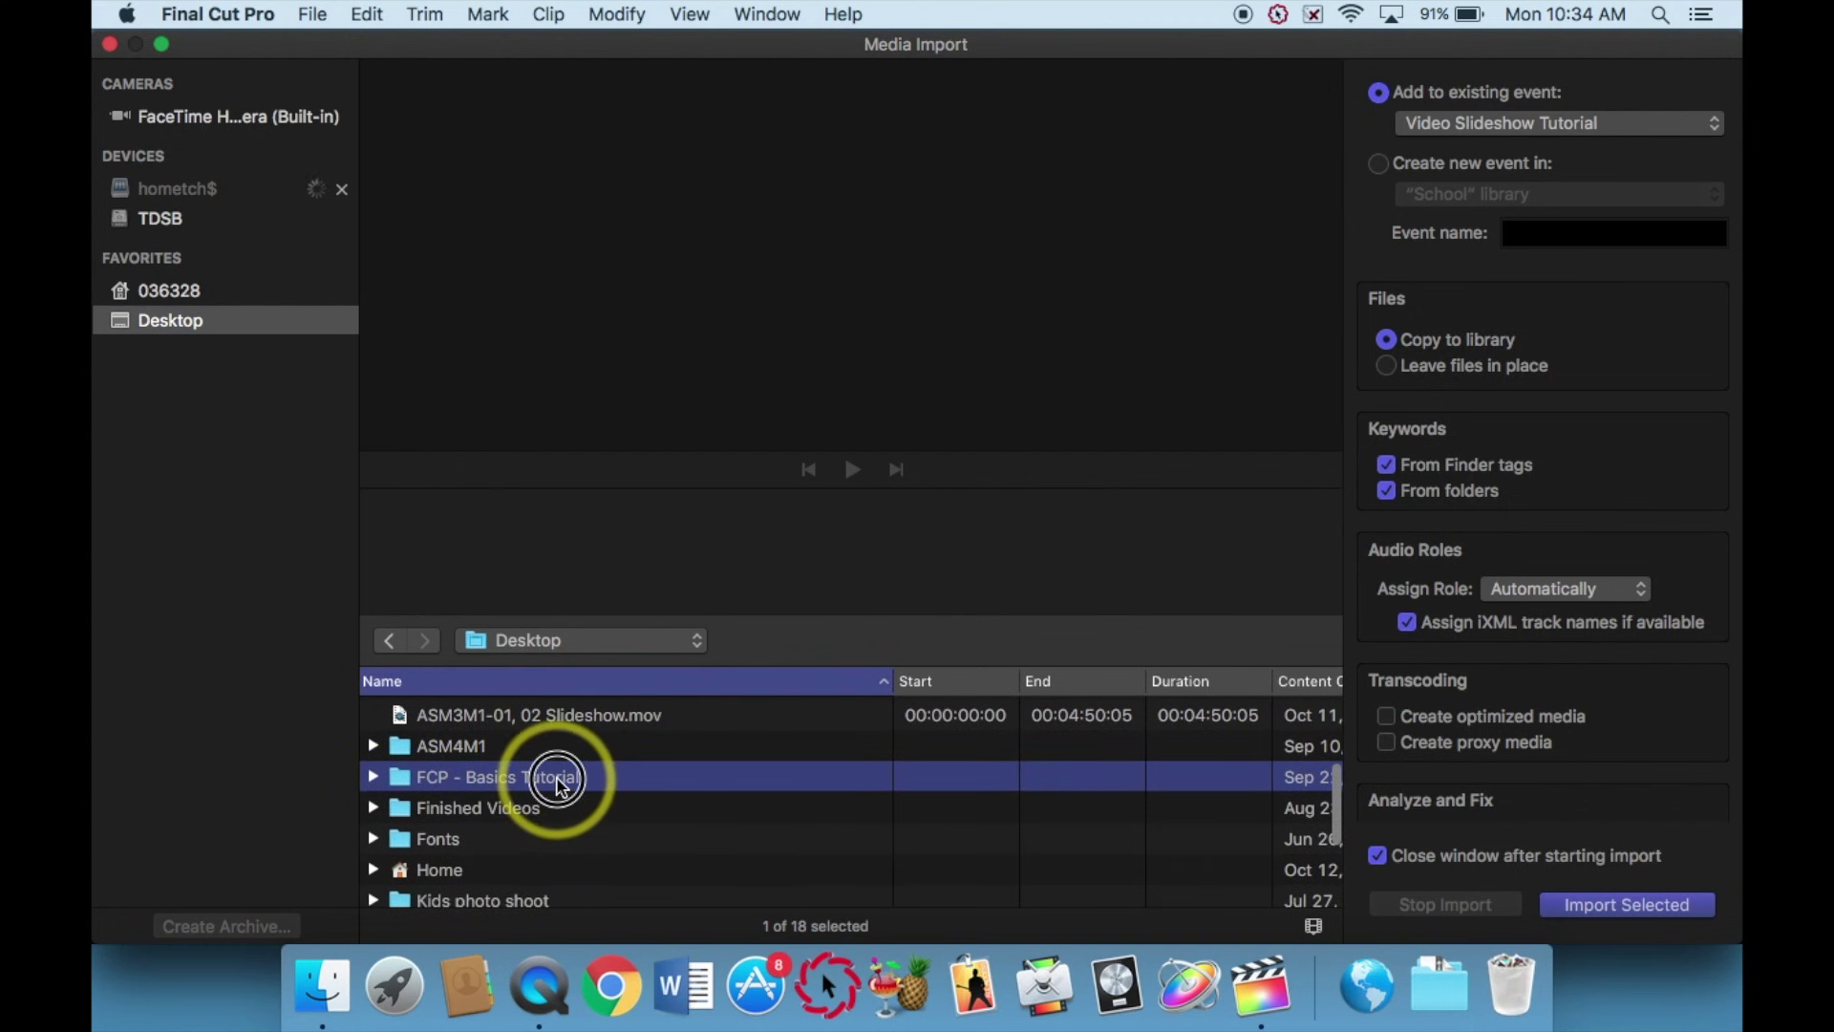
pyautogui.doubleClick(559, 778)
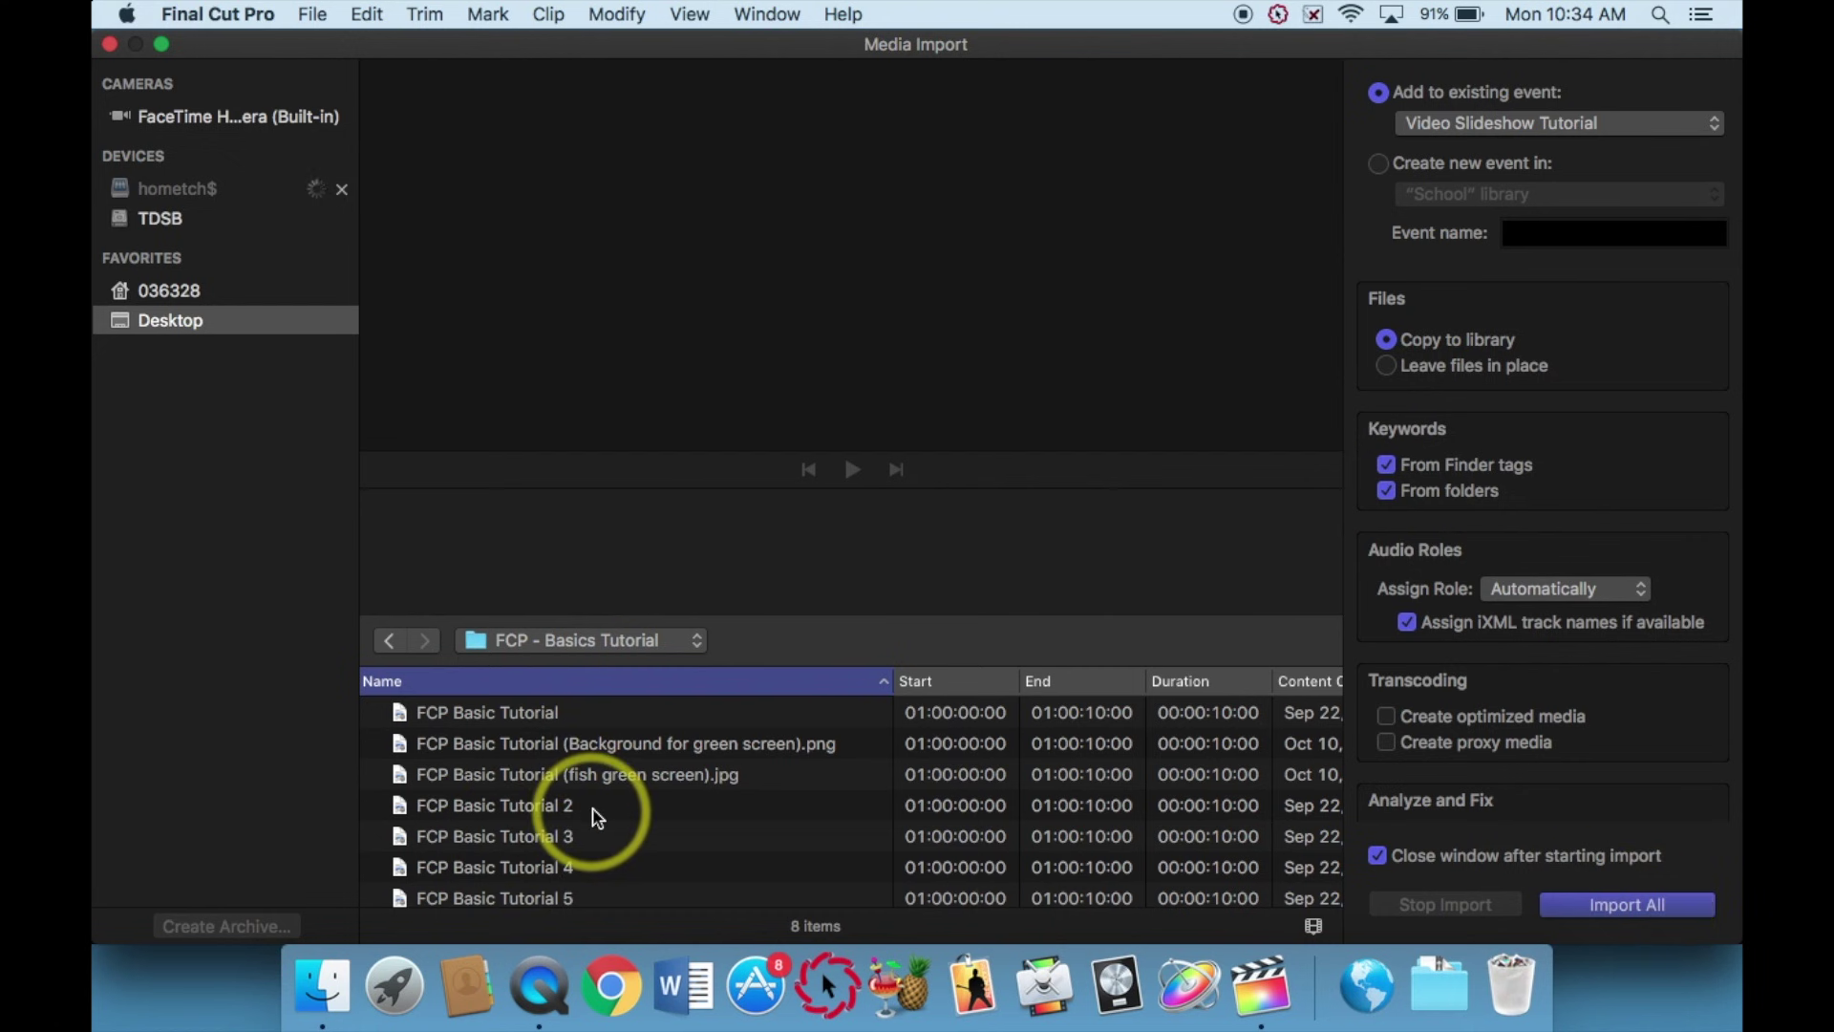
# Try a multiple selection of FCP Basic Tutorial, the fish green screen image, FCP Basic Tutorial 3 and FCP Basic Tutorial 4.
pyautogui.click(552, 723)
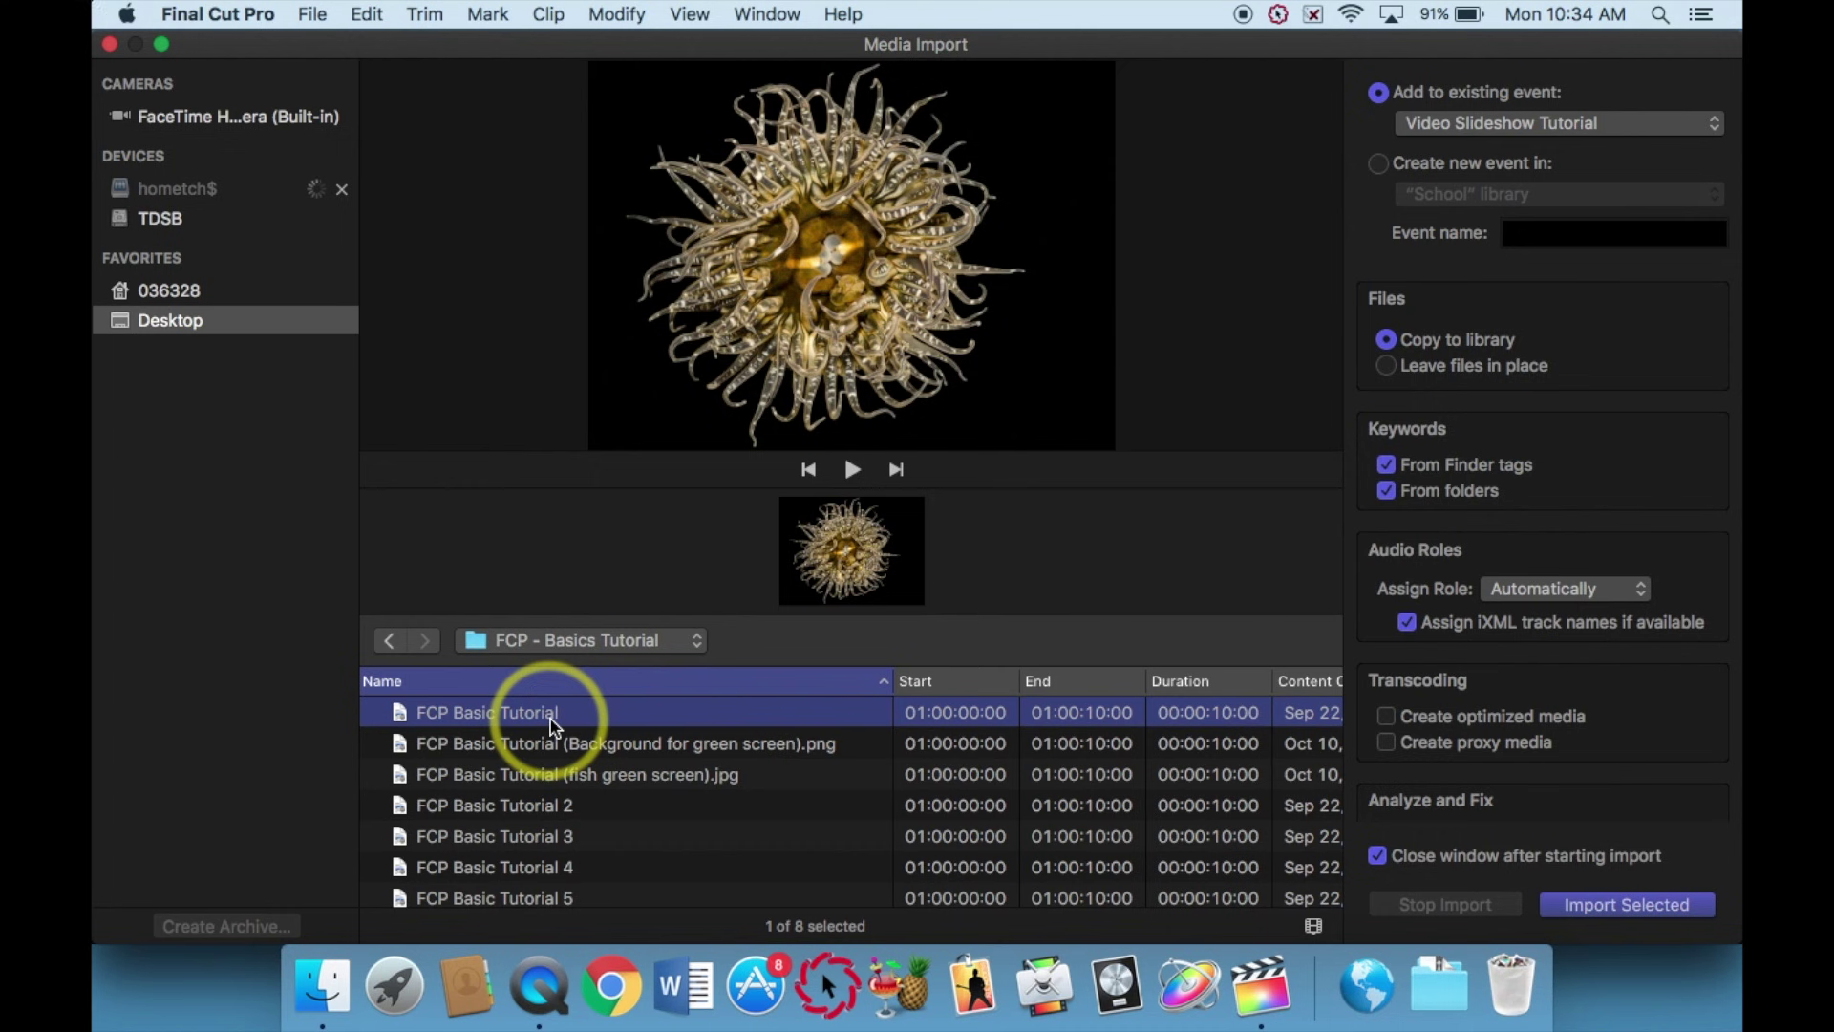
pyautogui.keyDown('super'); pyautogui.click(552, 776); pyautogui.keyUp('super')
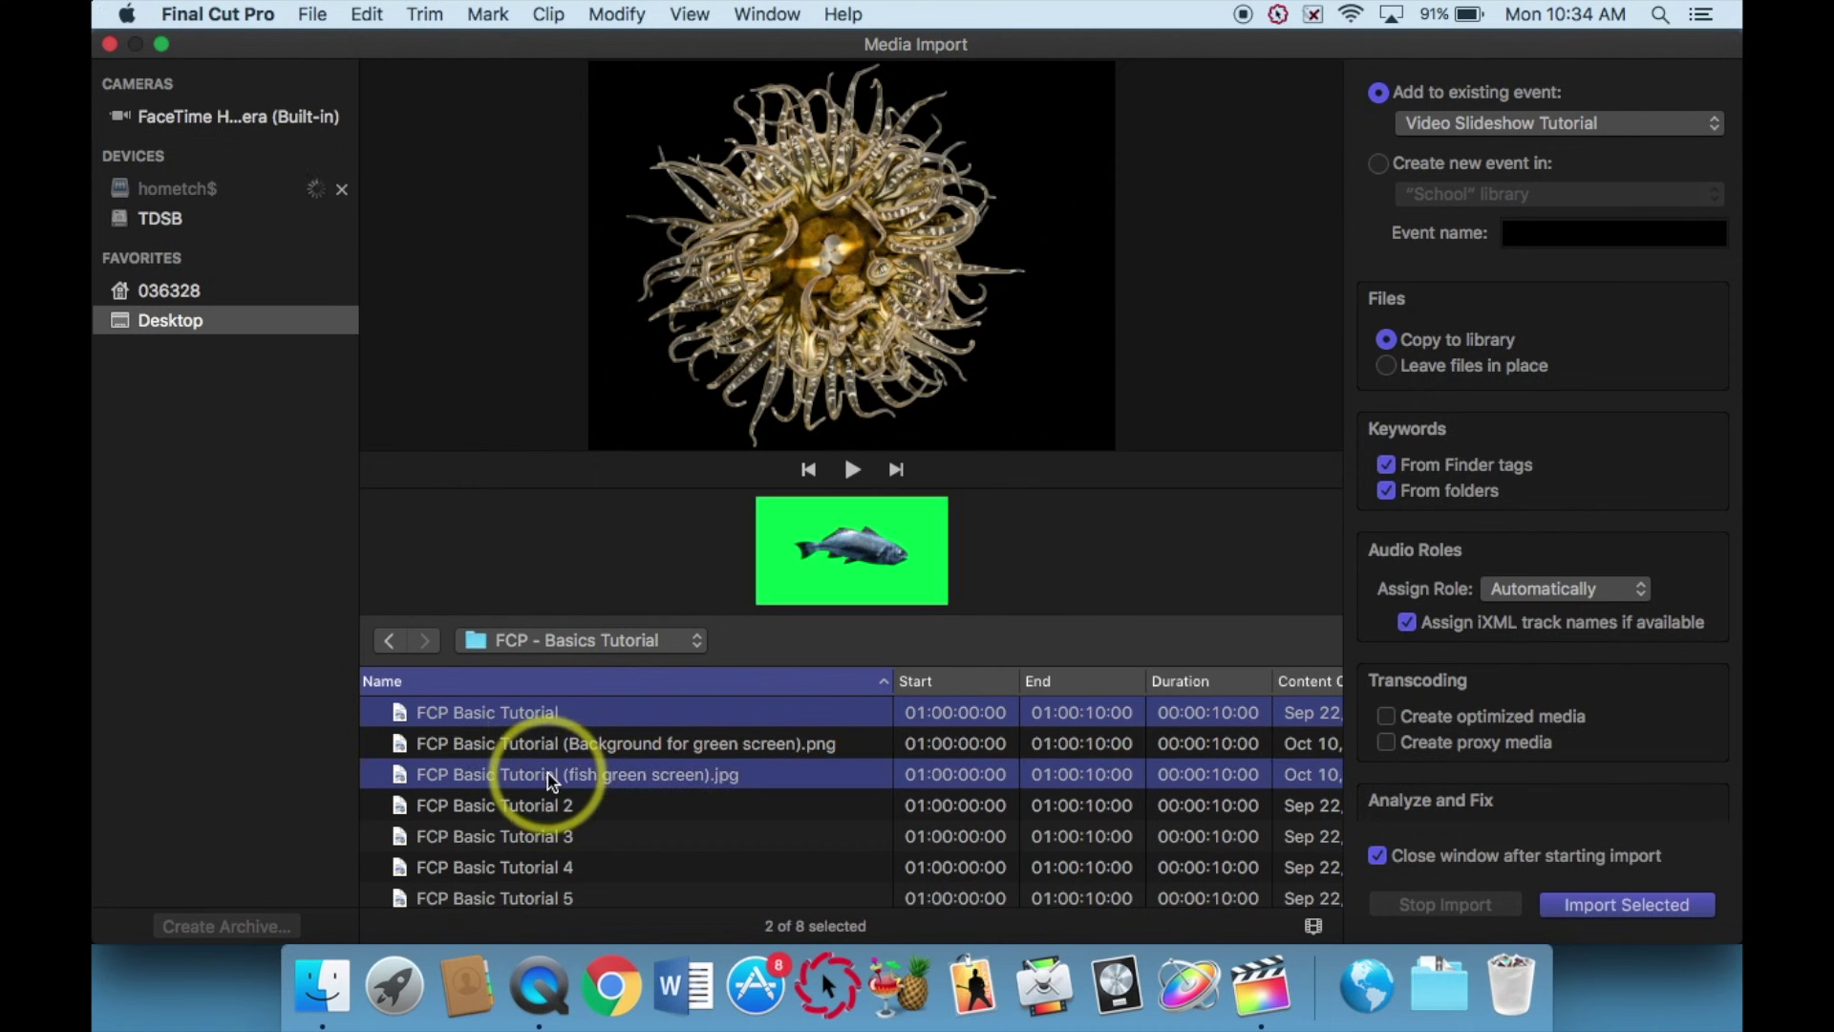
pyautogui.keyDown('super'); pyautogui.click(563, 838); pyautogui.keyUp('super')
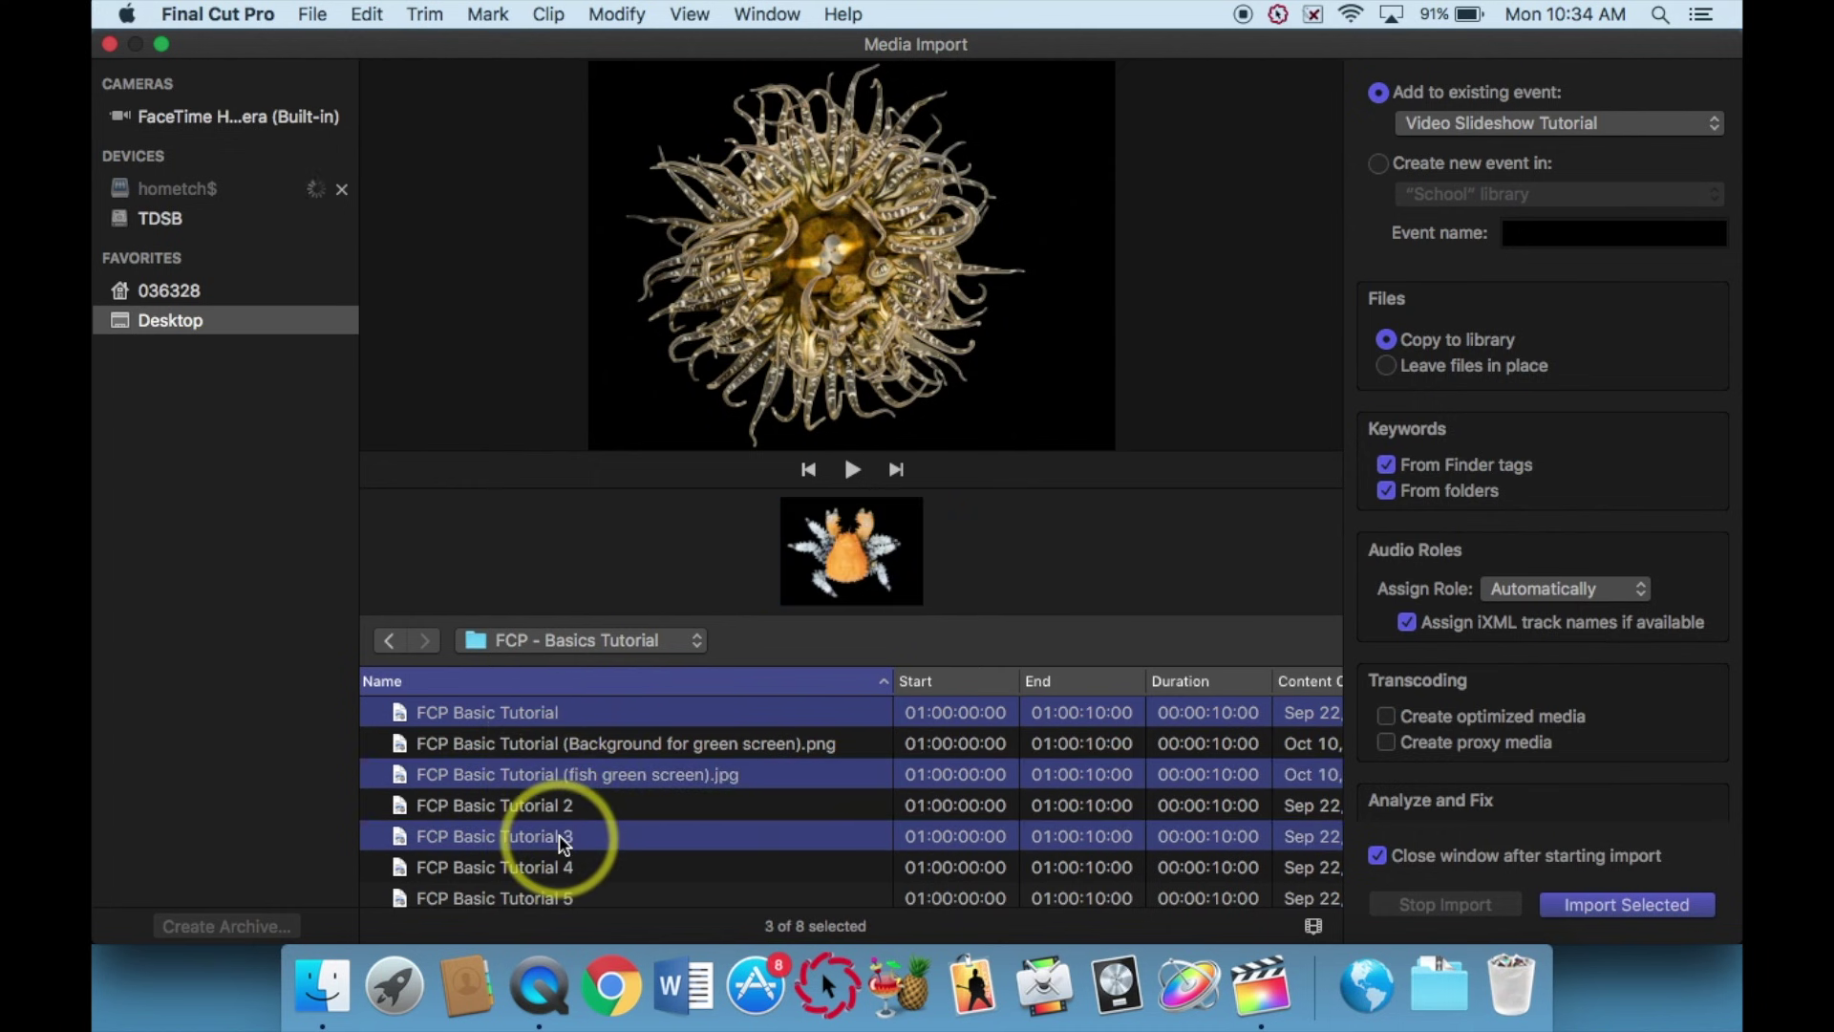
pyautogui.keyDown('super'); pyautogui.click(562, 870); pyautogui.keyUp('super')
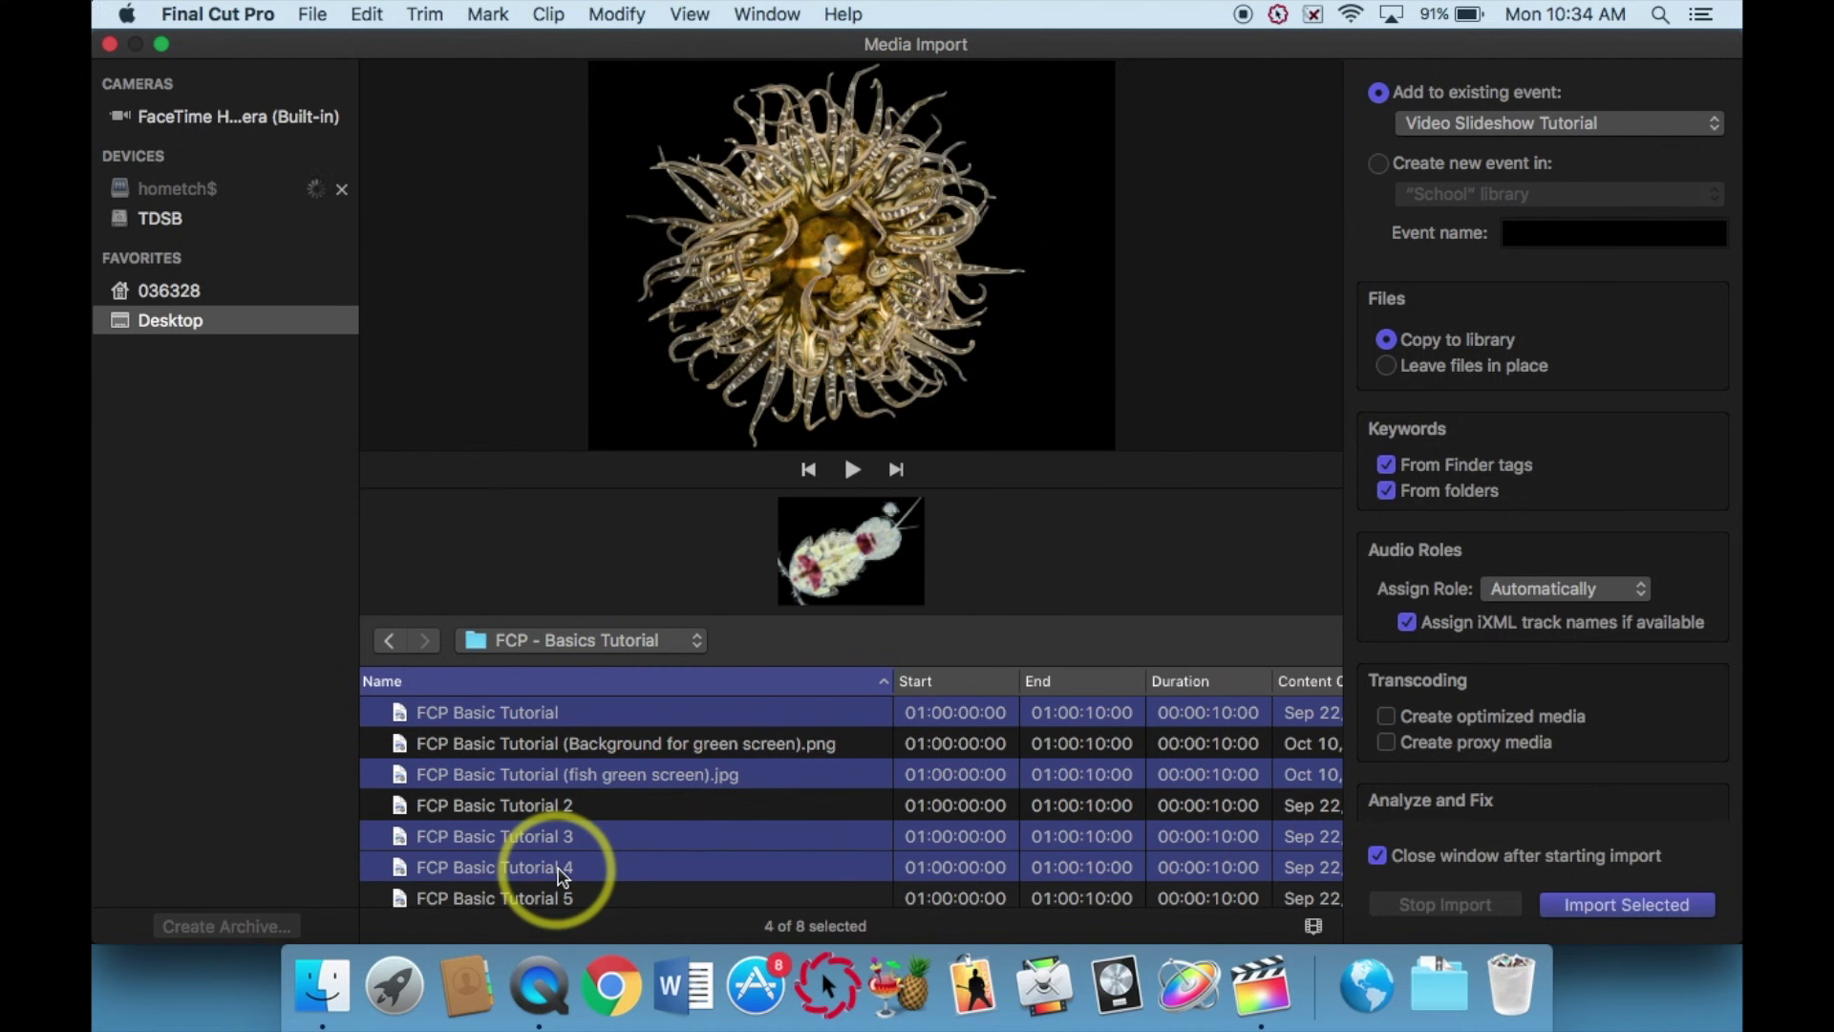
pyautogui.click(571, 743)
pyautogui.click(571, 717)
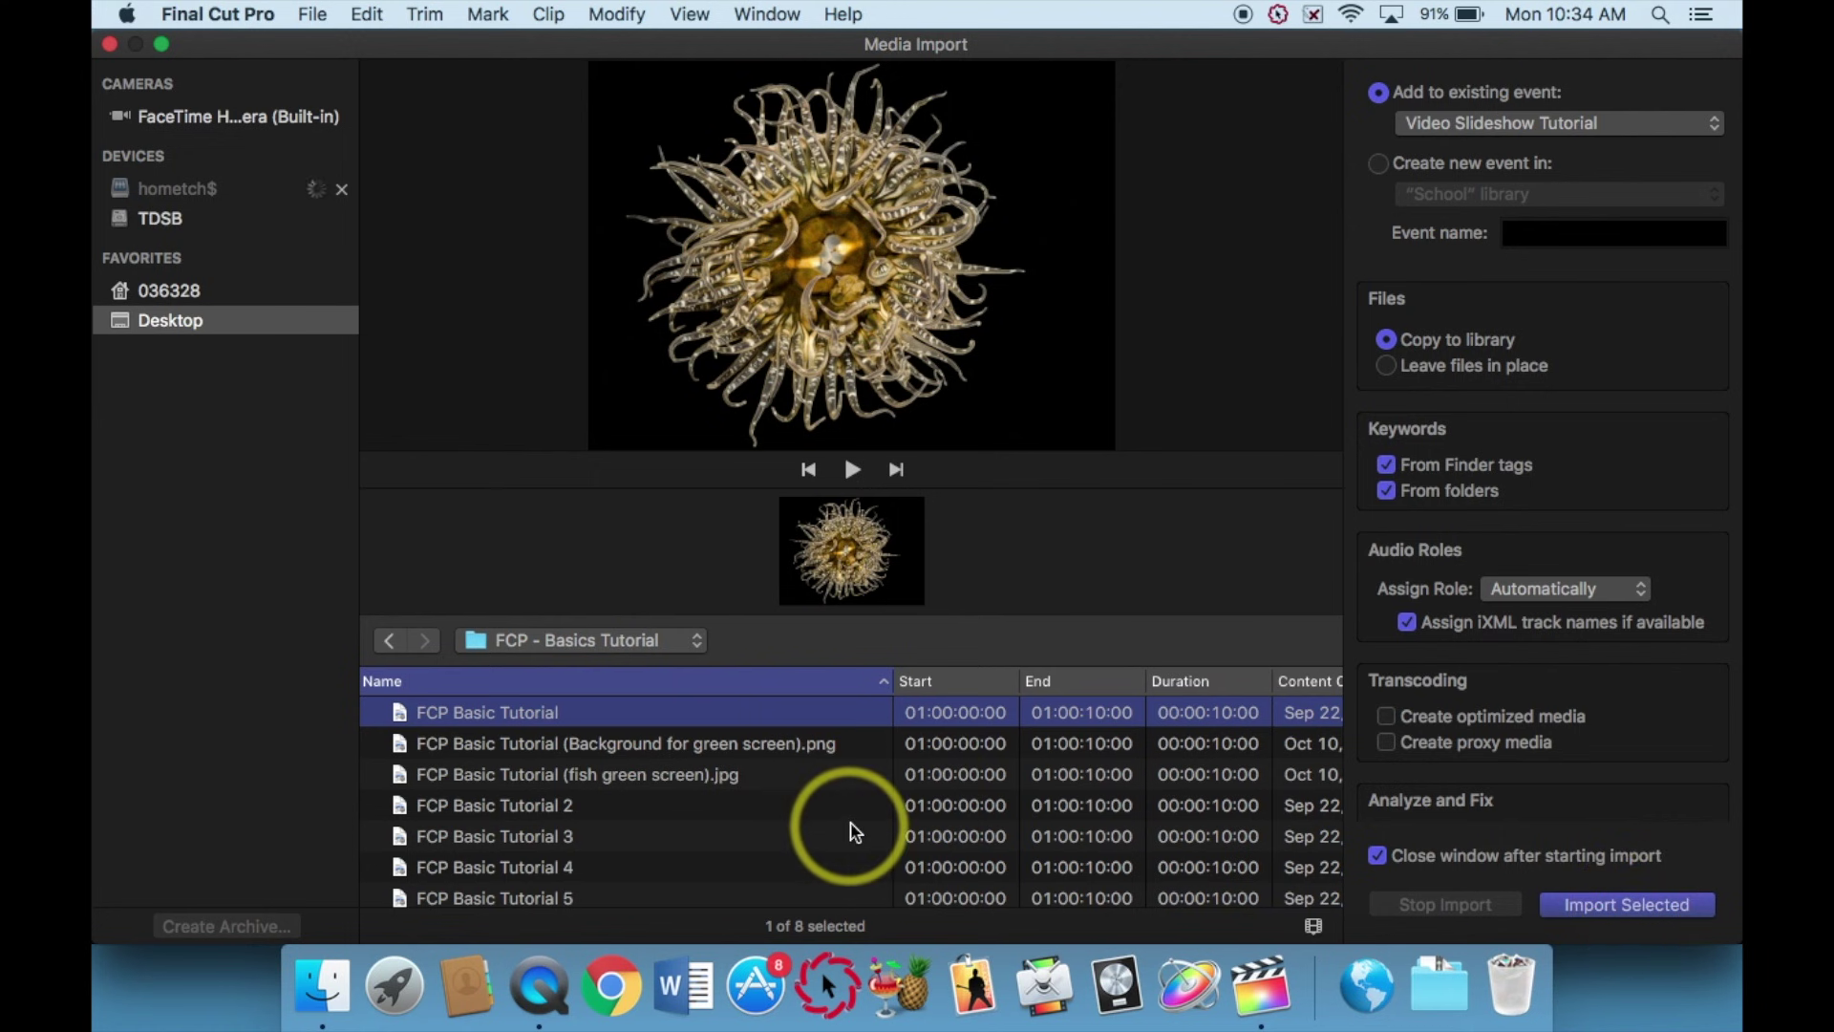
# Import all files of the folder into the Video Slideshow Tutorial event and look through the imported clips.
pyautogui.press('super+a')
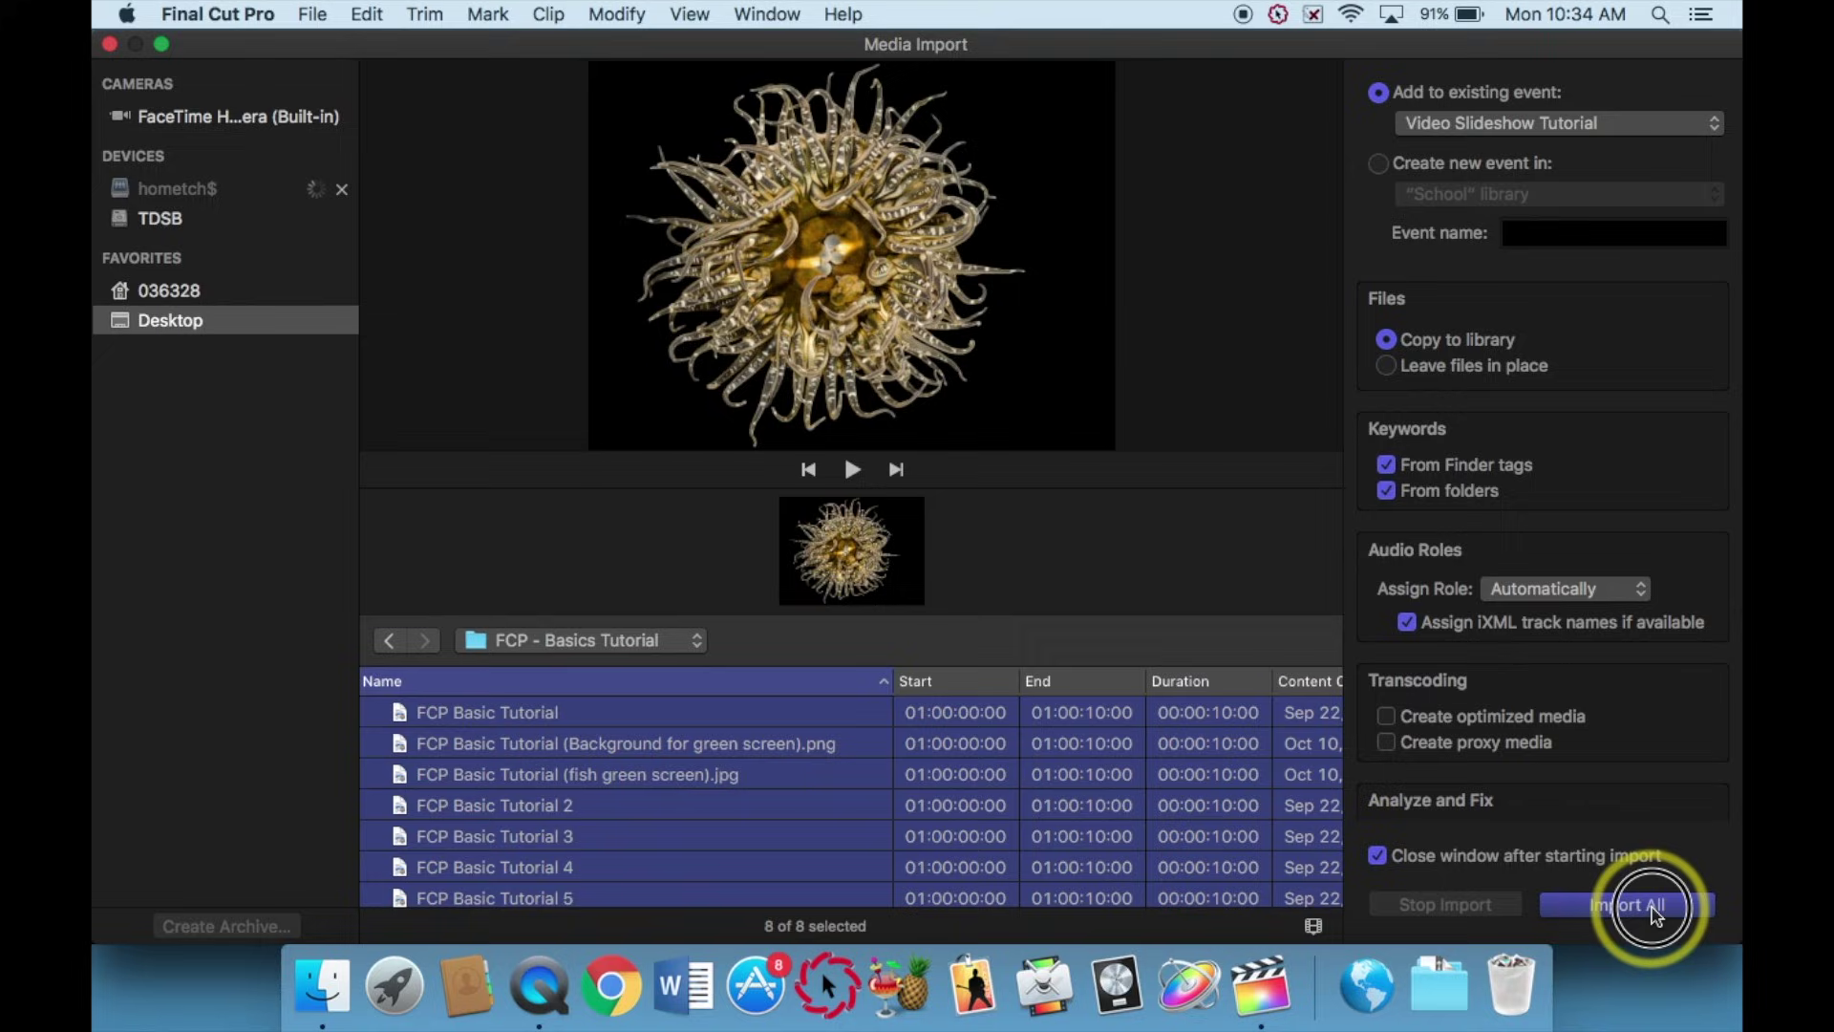
pyautogui.click(1576, 905)
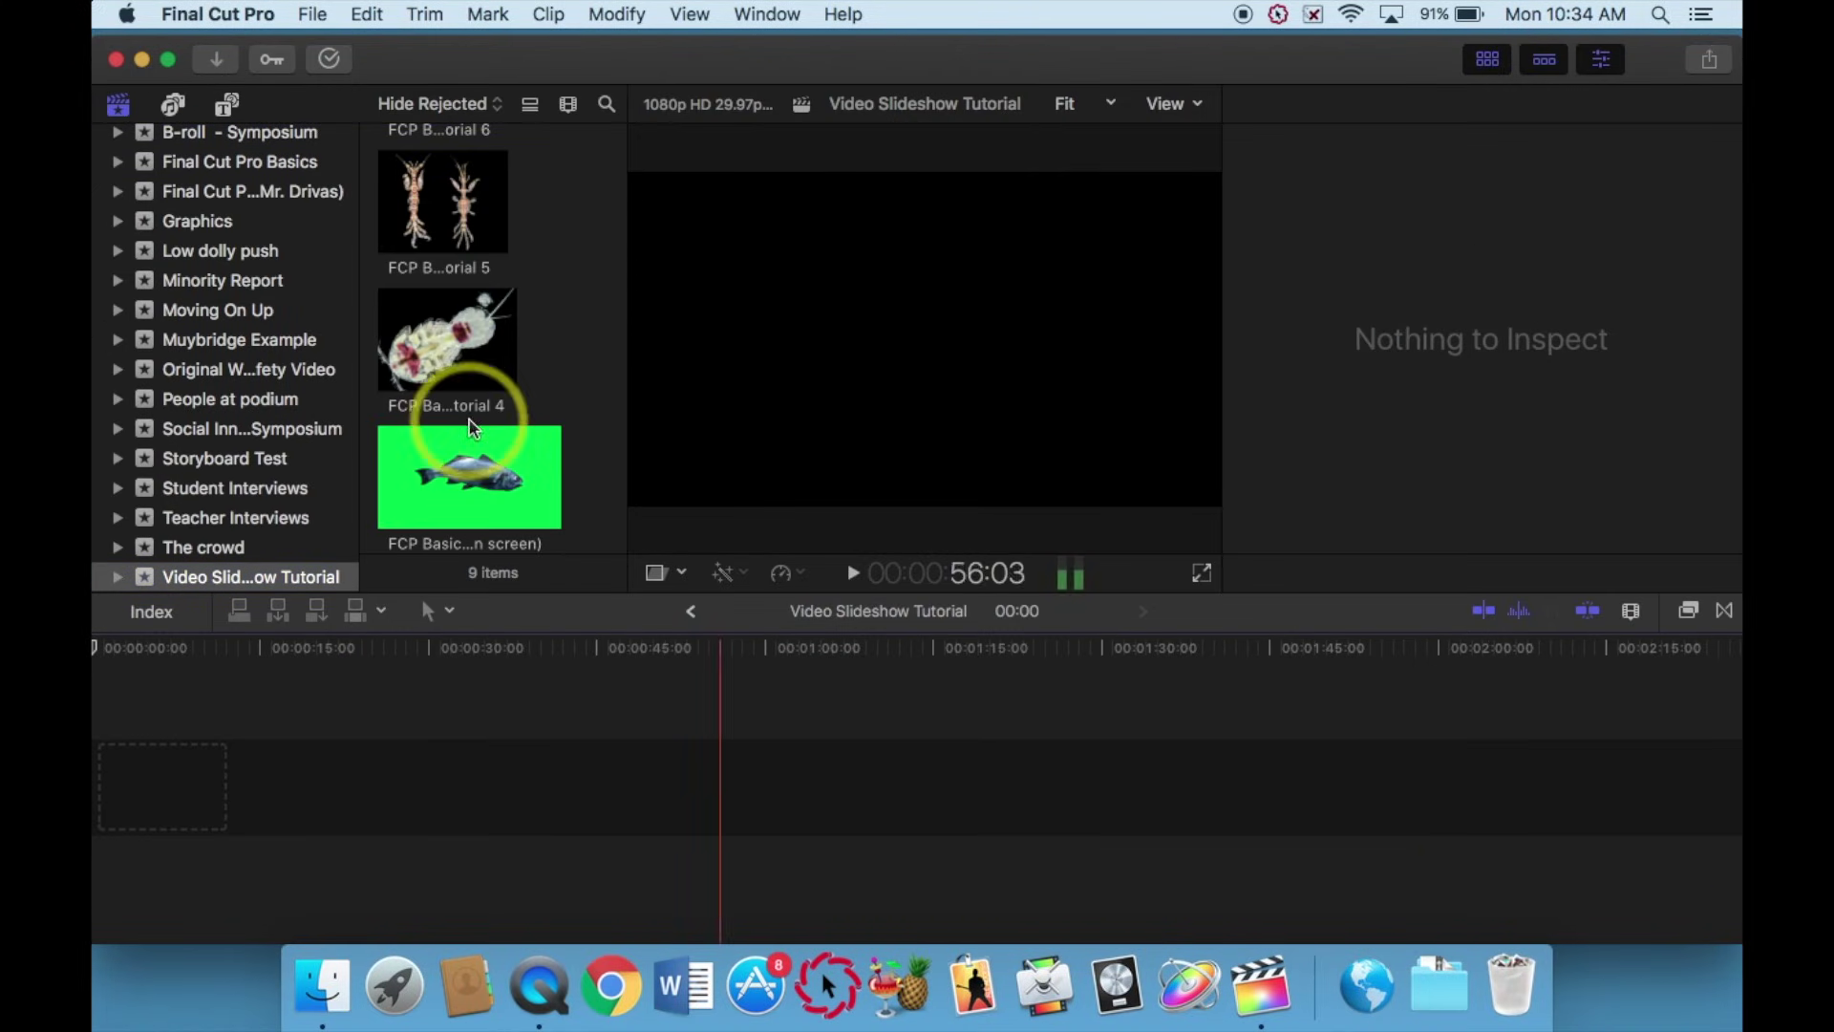
pyautogui.scroll(5, 471, 307)
pyautogui.scroll(5, 471, 307)
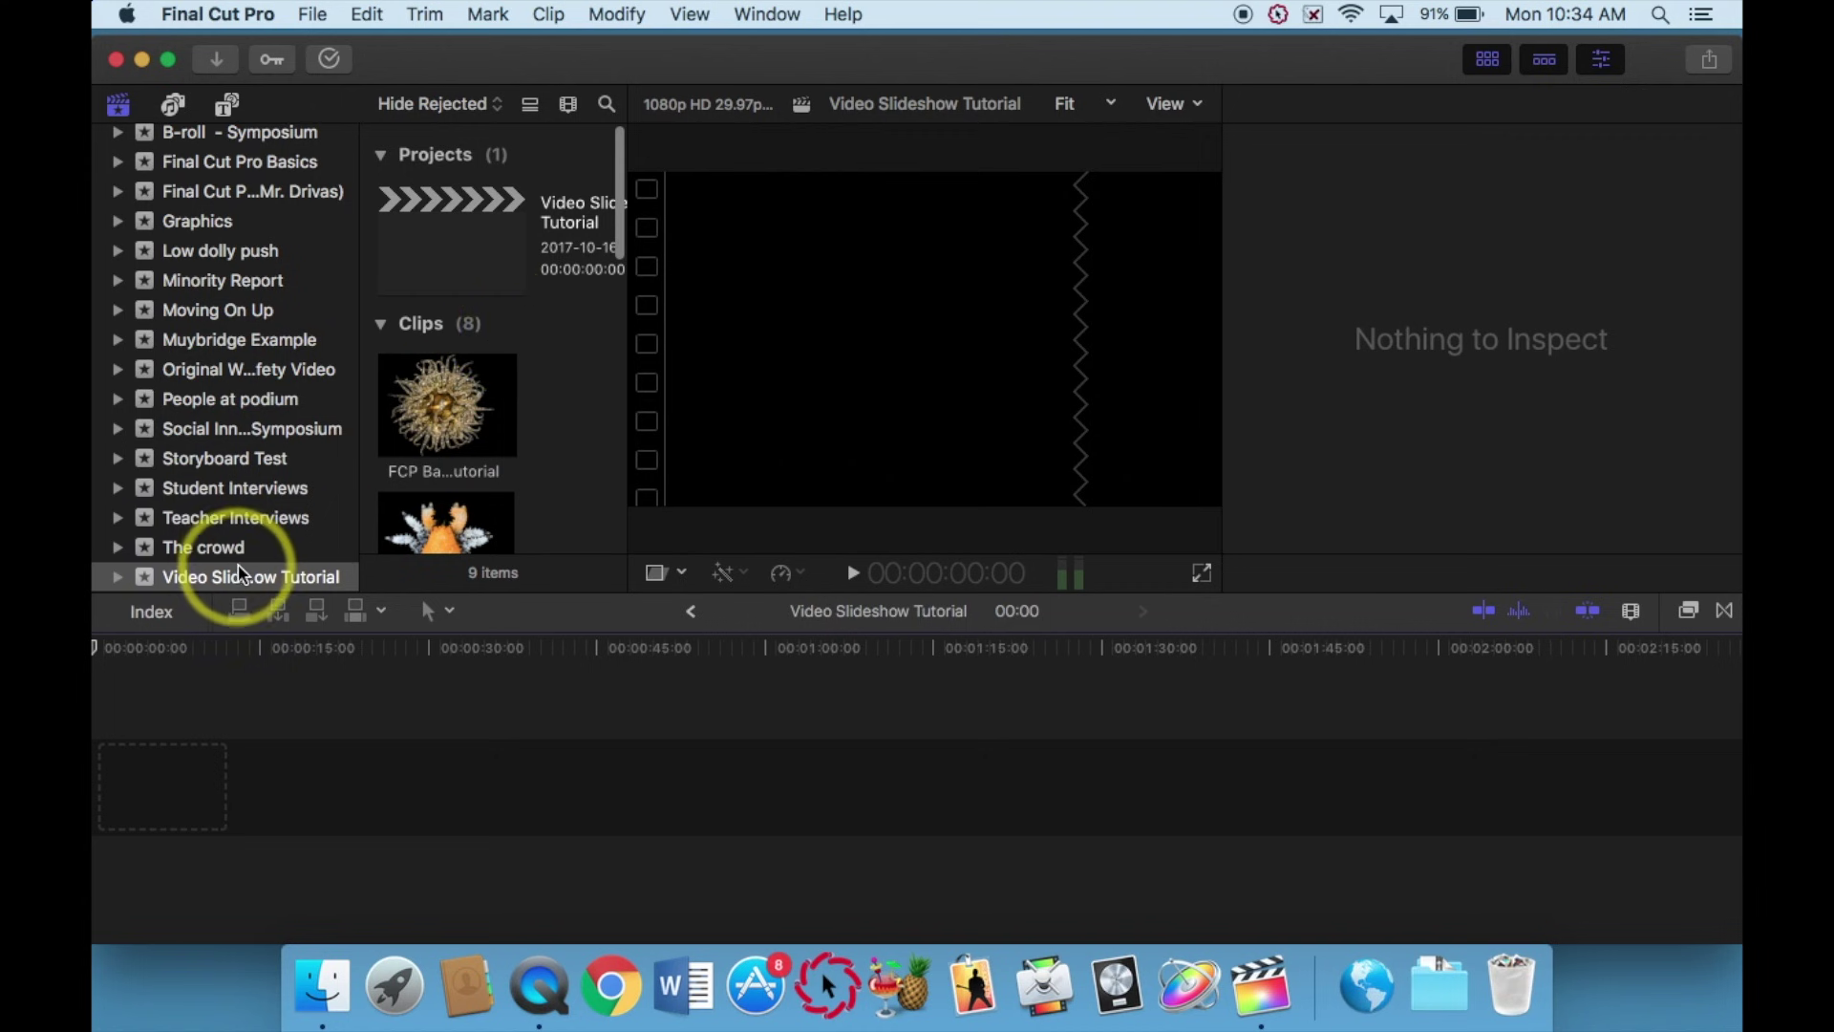
pyautogui.click(491, 430)
pyautogui.scroll(-8, 491, 439)
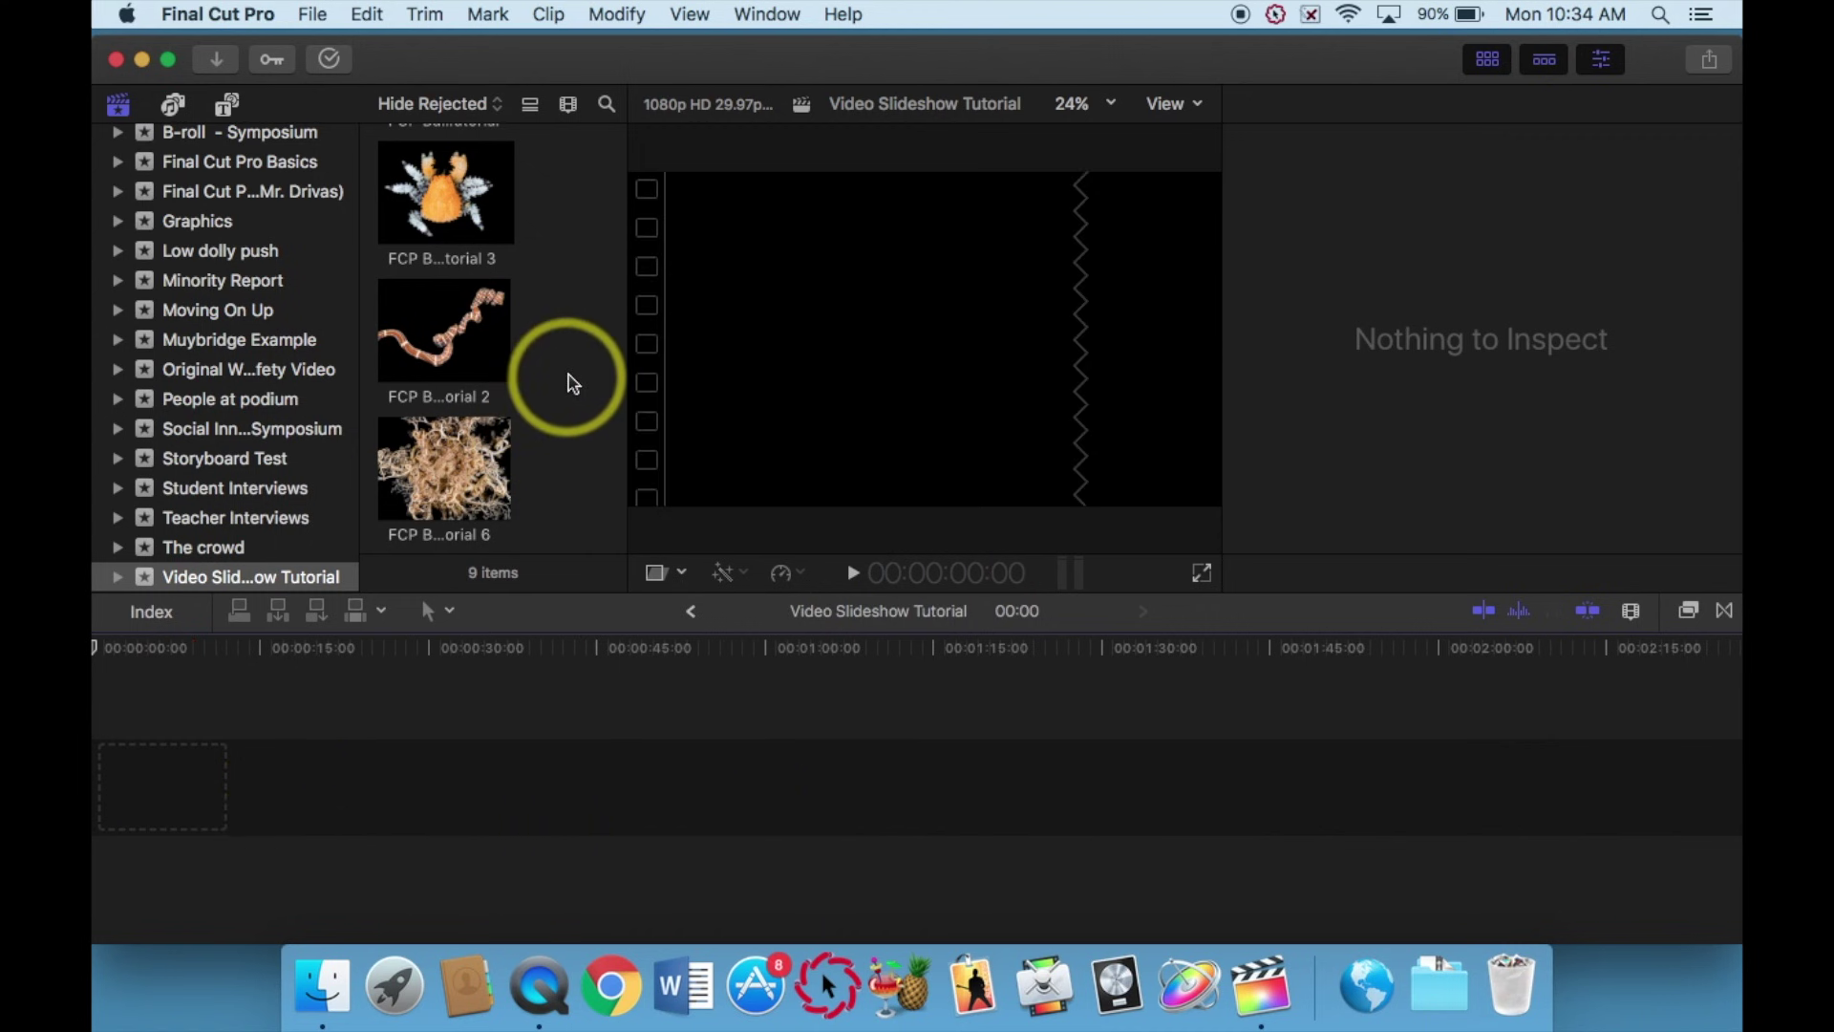
pyautogui.scroll(-2, 563, 465)
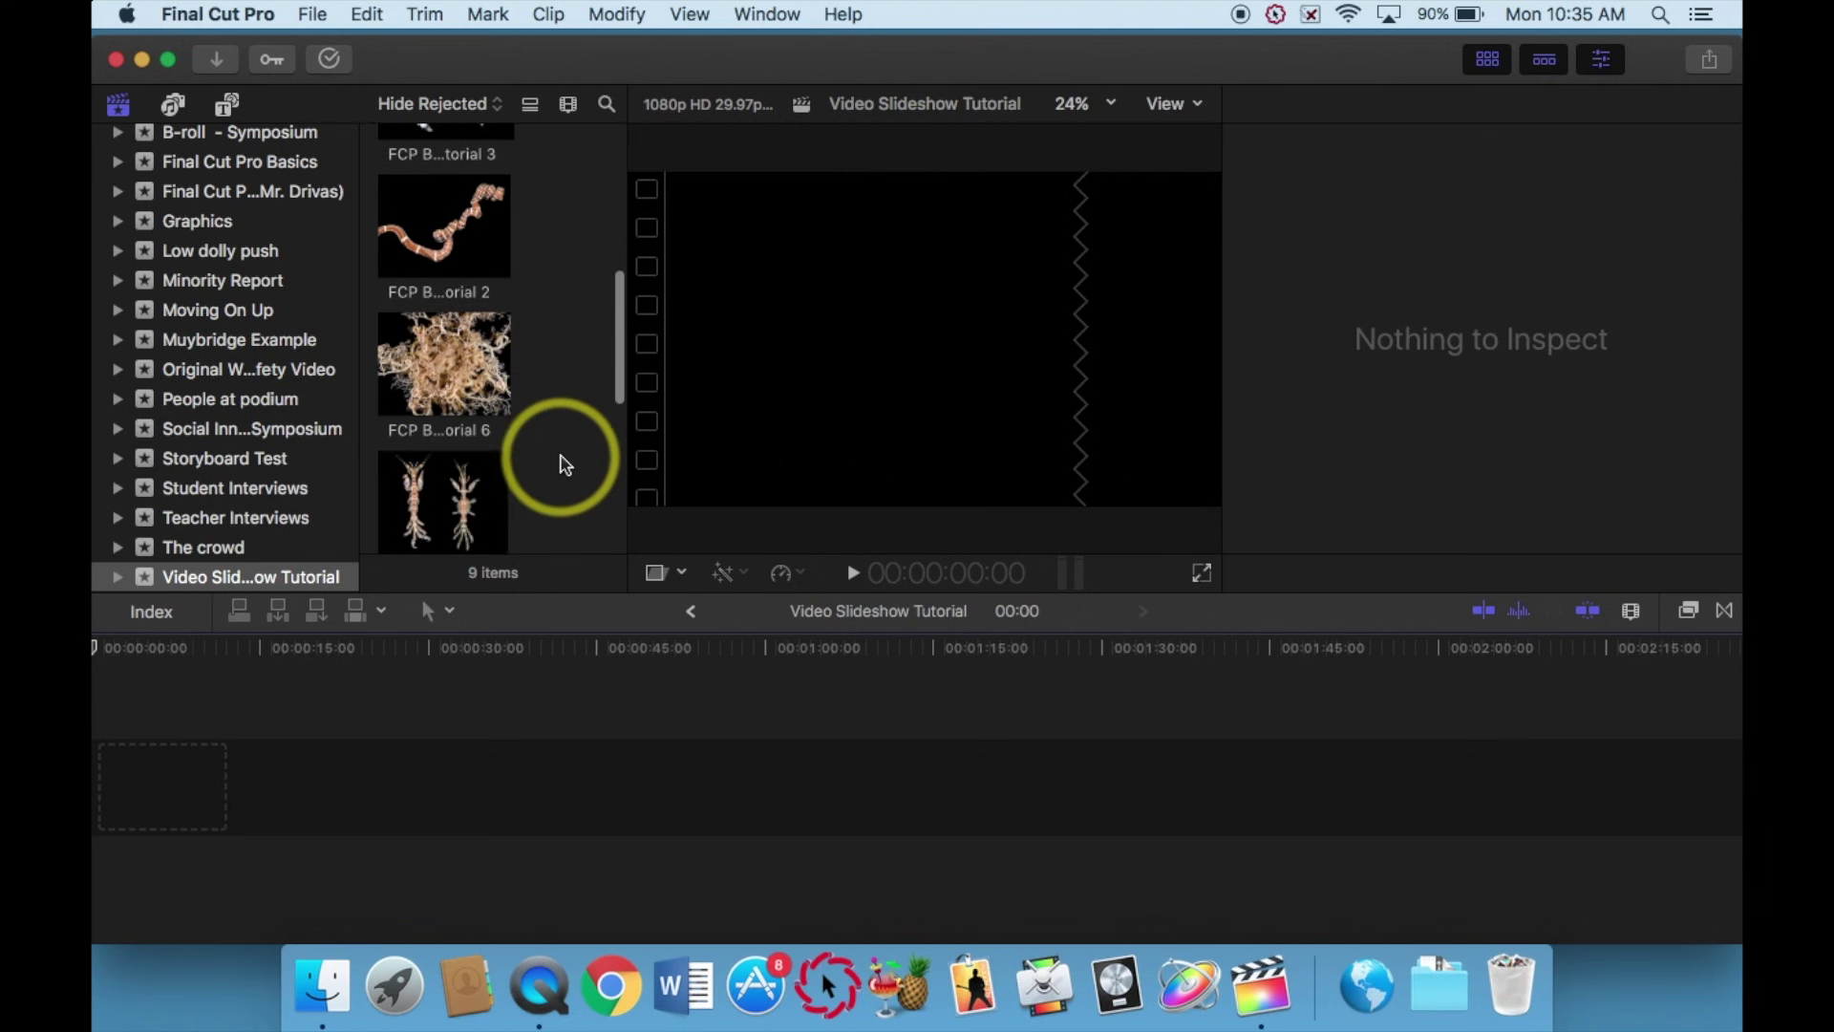
# Select the FCP Basic Tutorial 6 clip in the browser and extend its selected range to the full 10 seconds.
pyautogui.click(428, 365)
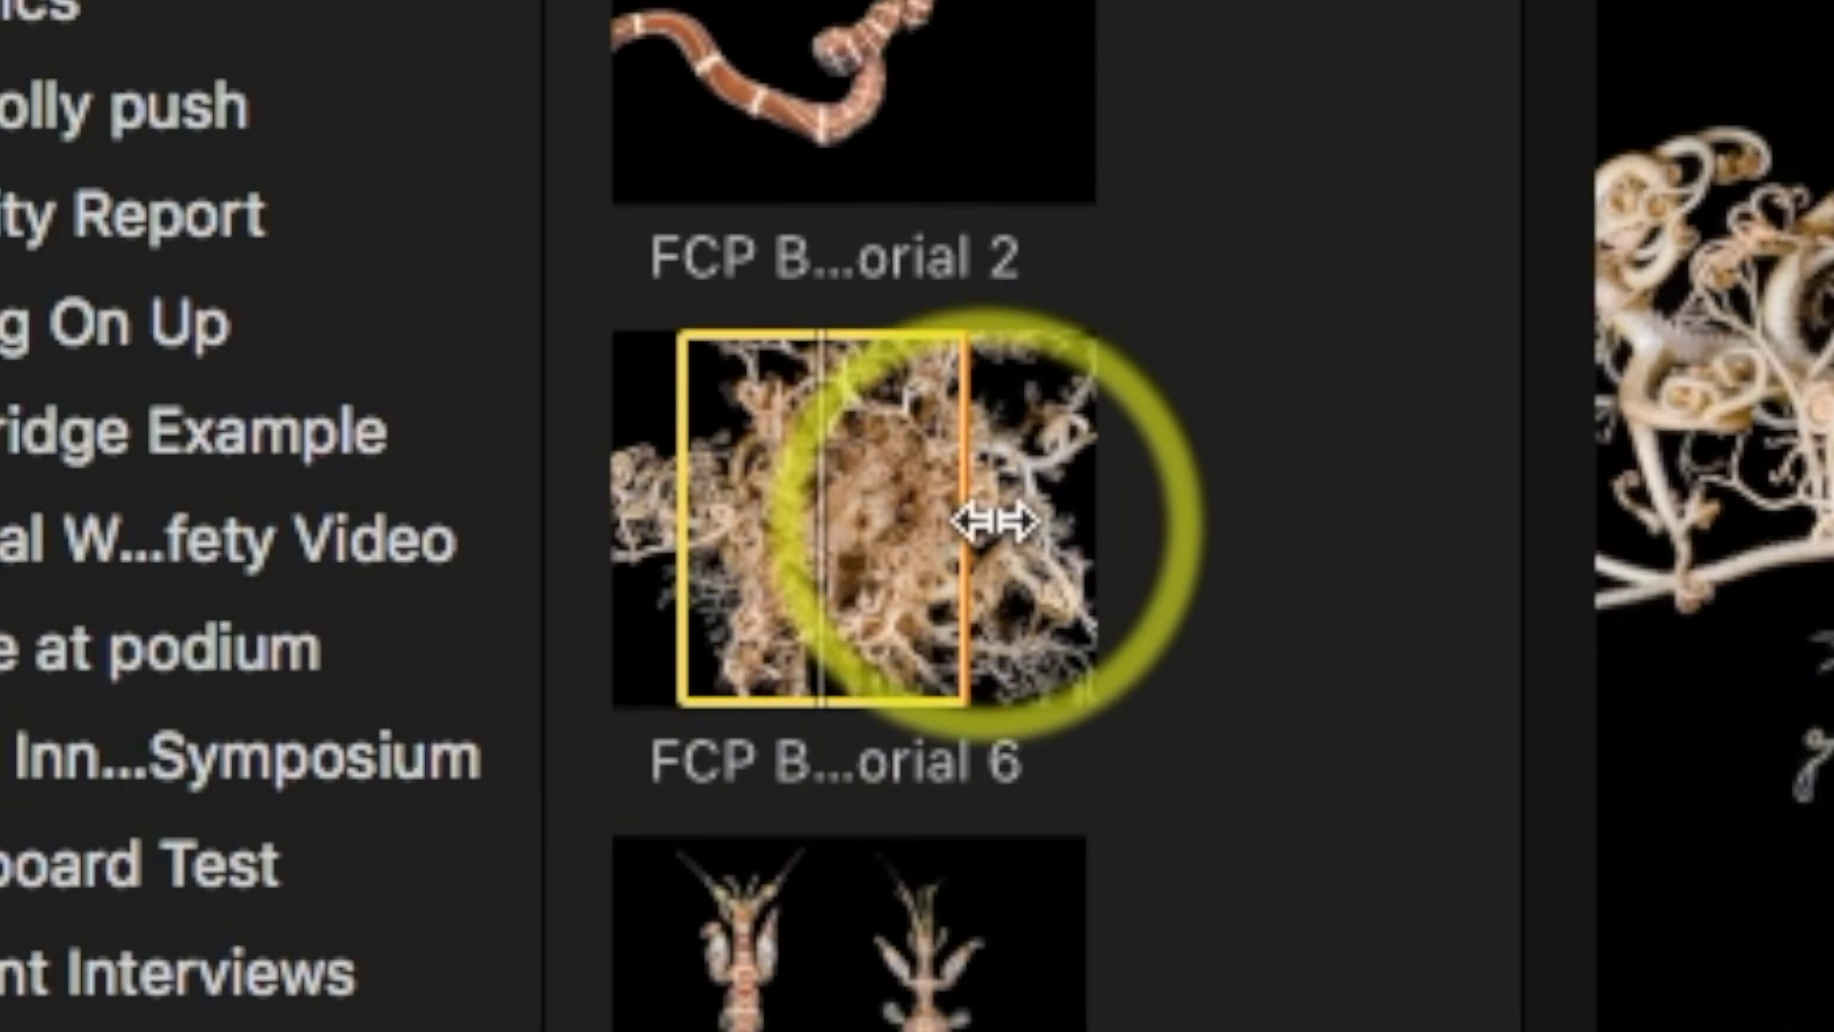
pyautogui.click(680, 561)
pyautogui.moveTo(676, 563); pyautogui.dragTo(564, 561)
pyautogui.moveTo(964, 512); pyautogui.dragTo(1269, 532)
pyautogui.click(874, 540)
# Place the FCP Basic Tutorial 6 clip in the timeline, undo that, and insert it again from the browser at the playhead.
pyautogui.moveTo(874, 539); pyautogui.dragTo(194, 793)
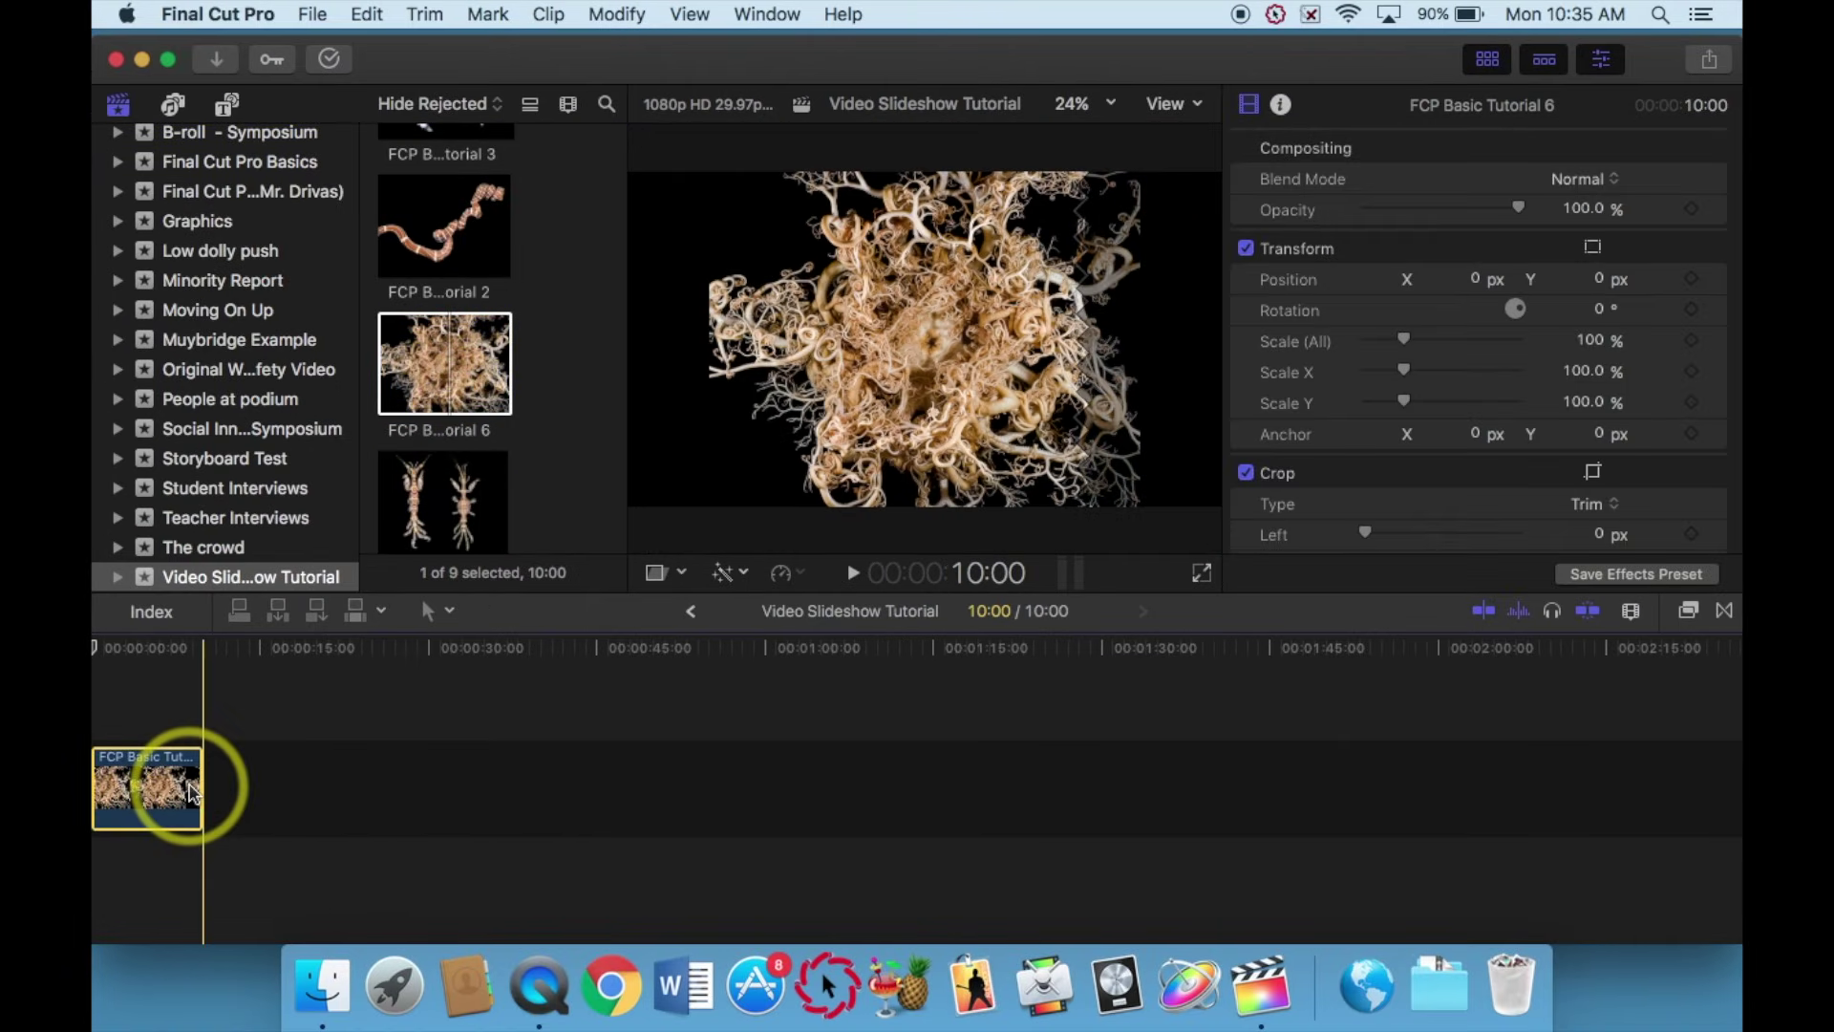
pyautogui.press('super+z')
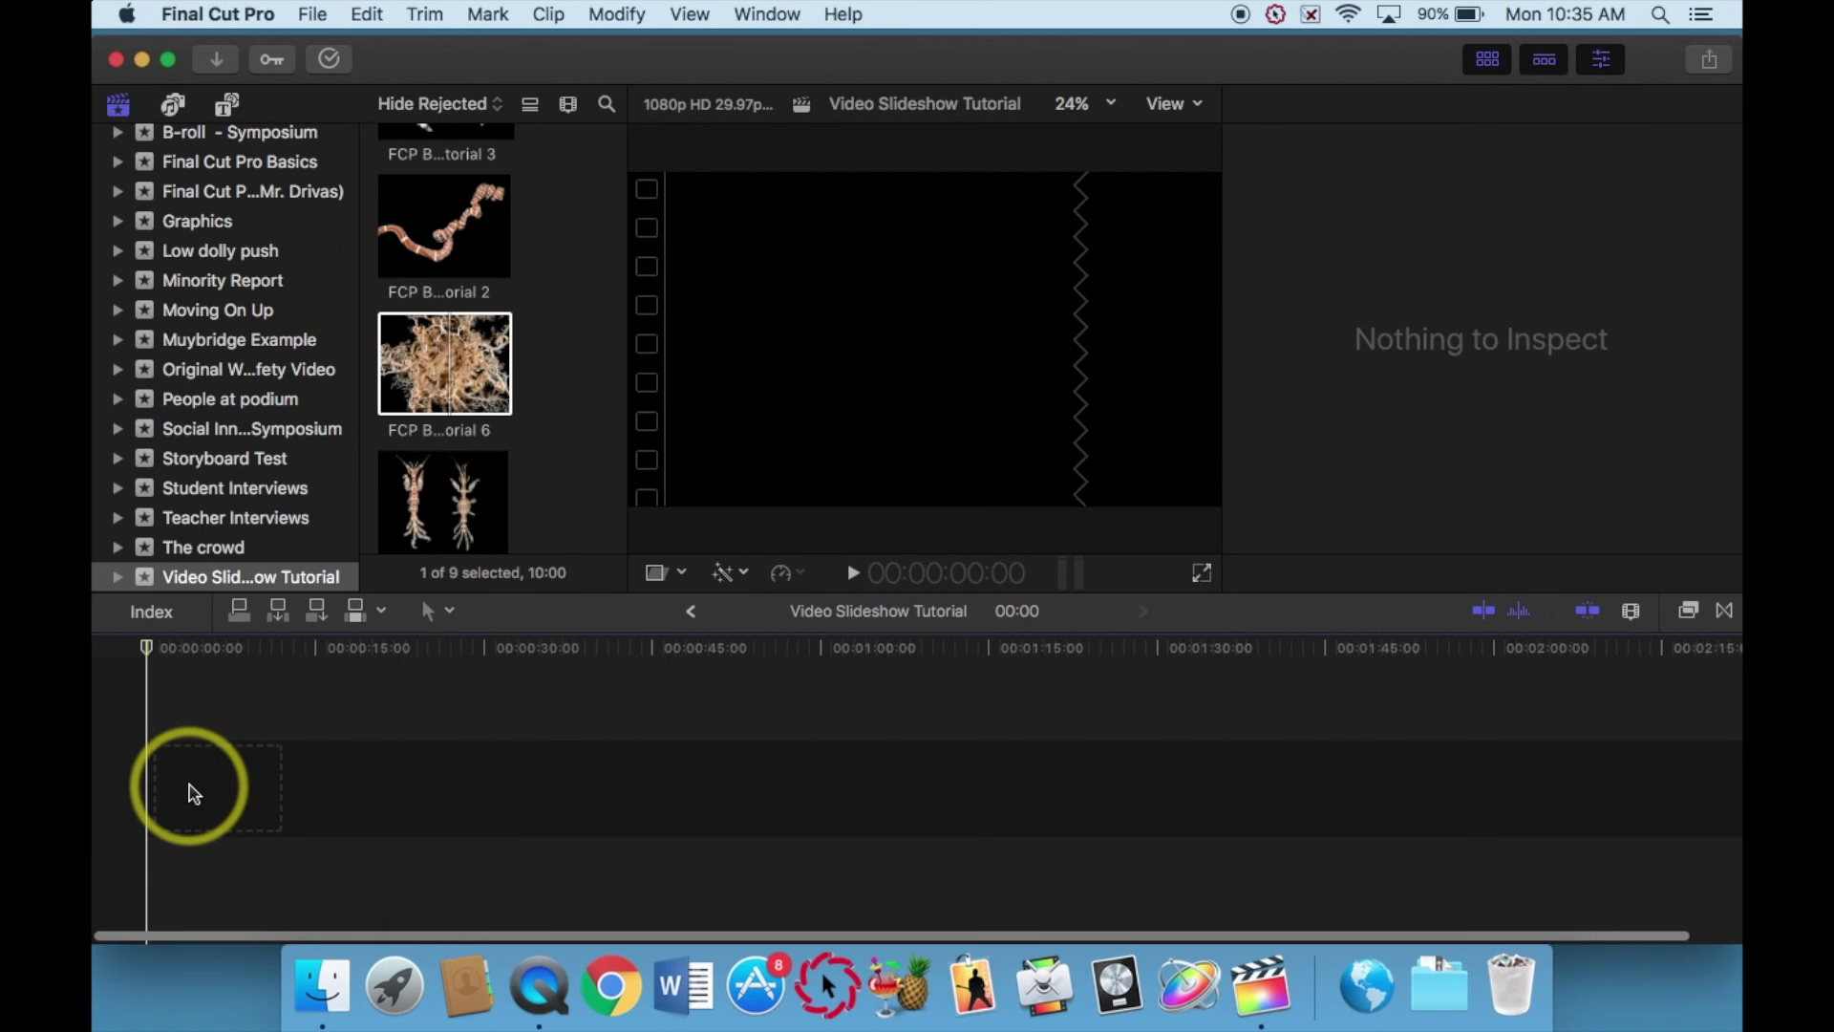
pyautogui.click(471, 363)
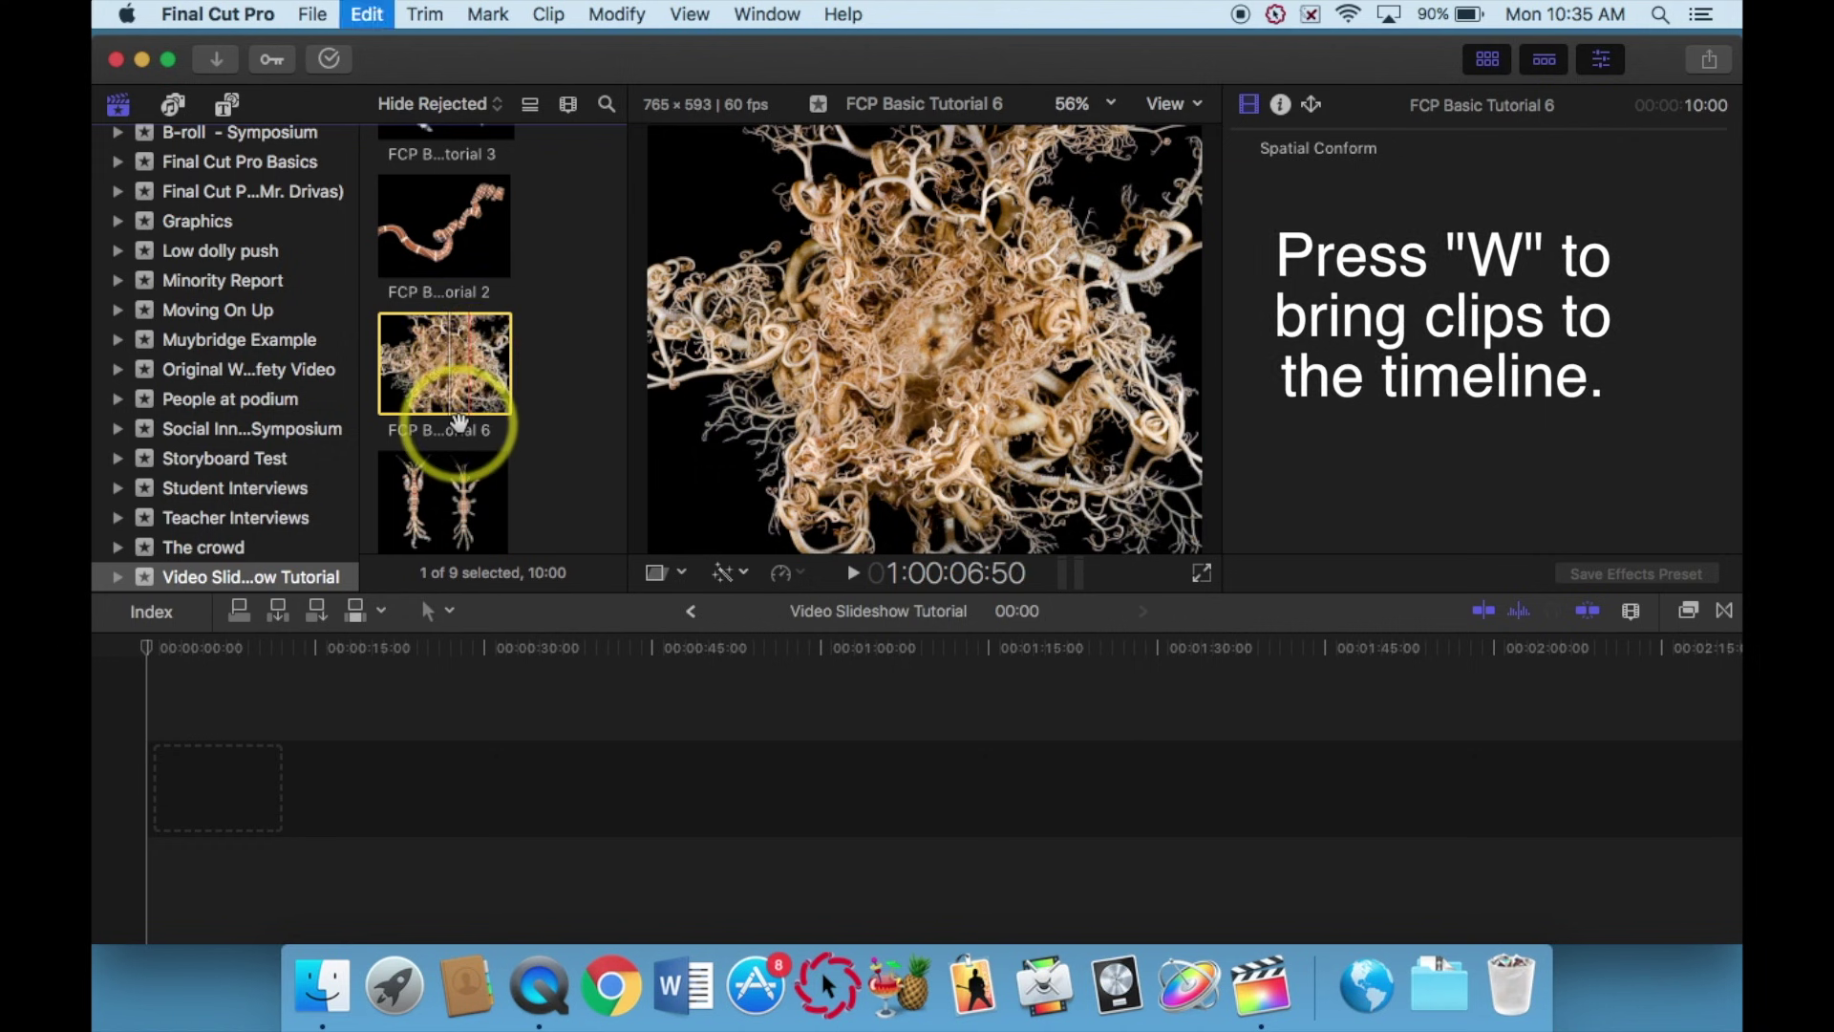
pyautogui.press('w')
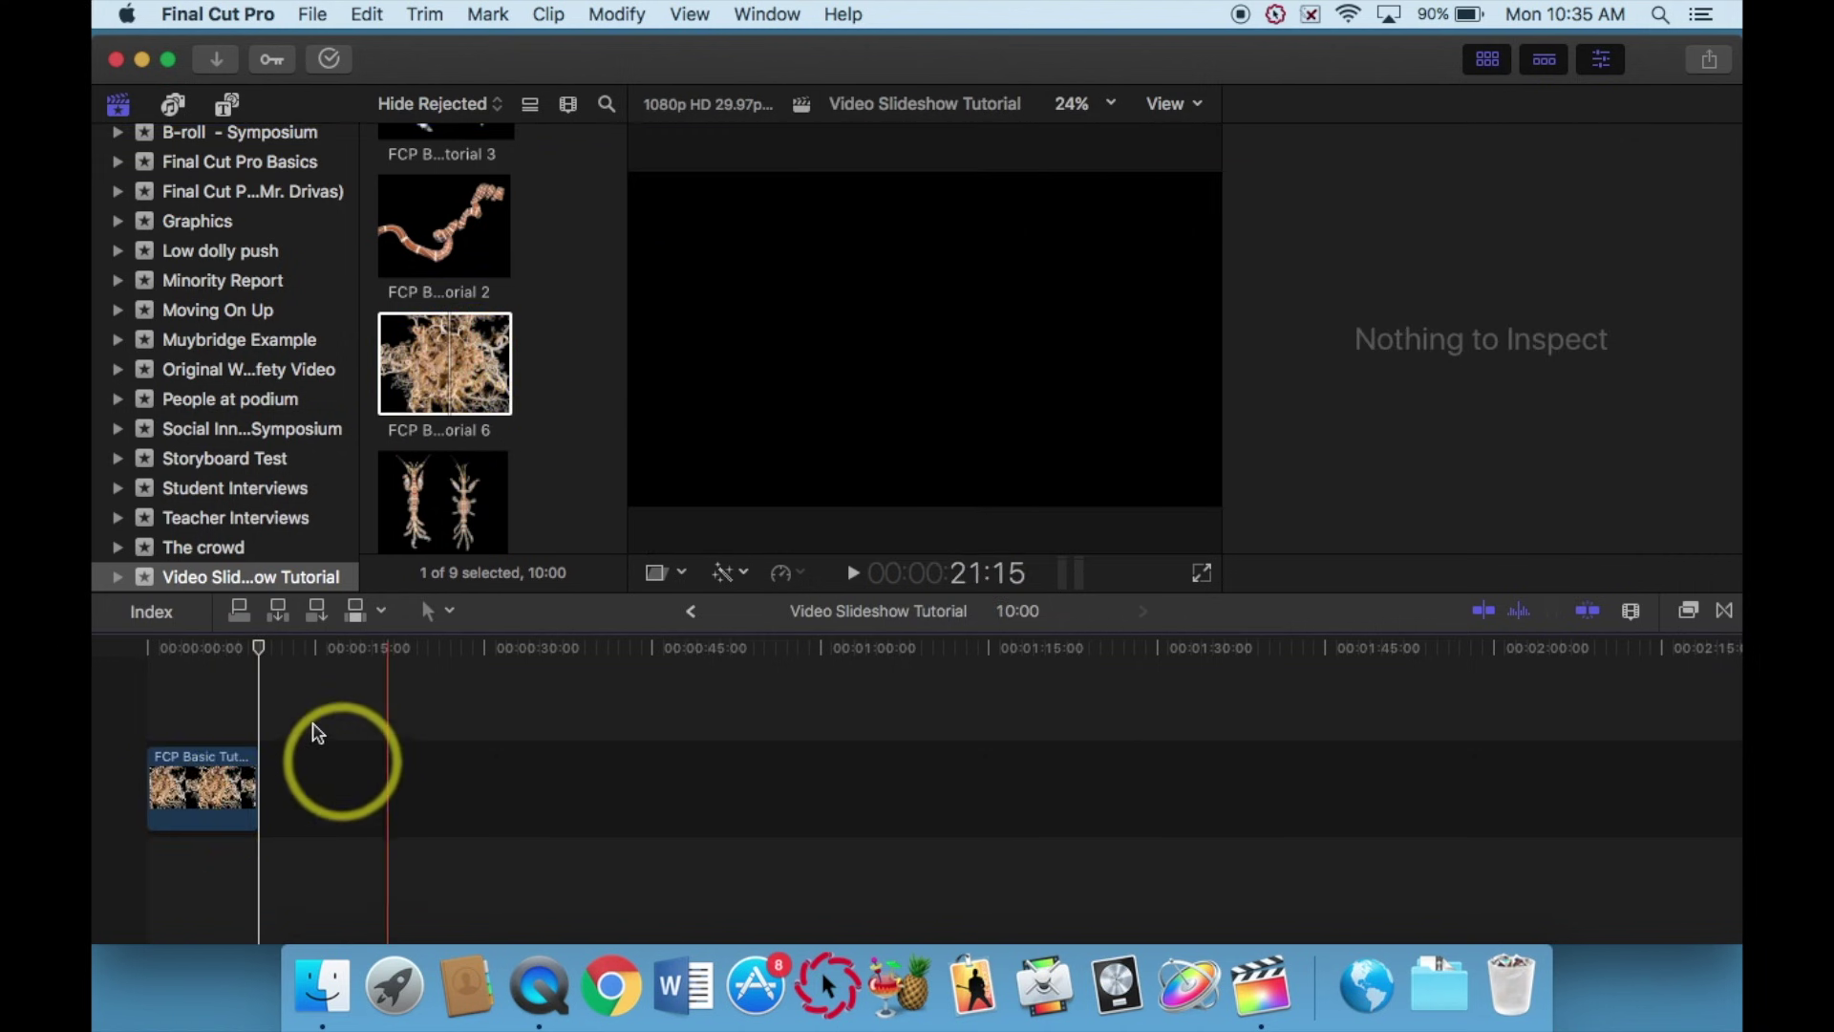
# Move the playhead across the timeline past the end of the clip and return it to the start.
pyautogui.moveTo(263, 656); pyautogui.dragTo(151, 657)
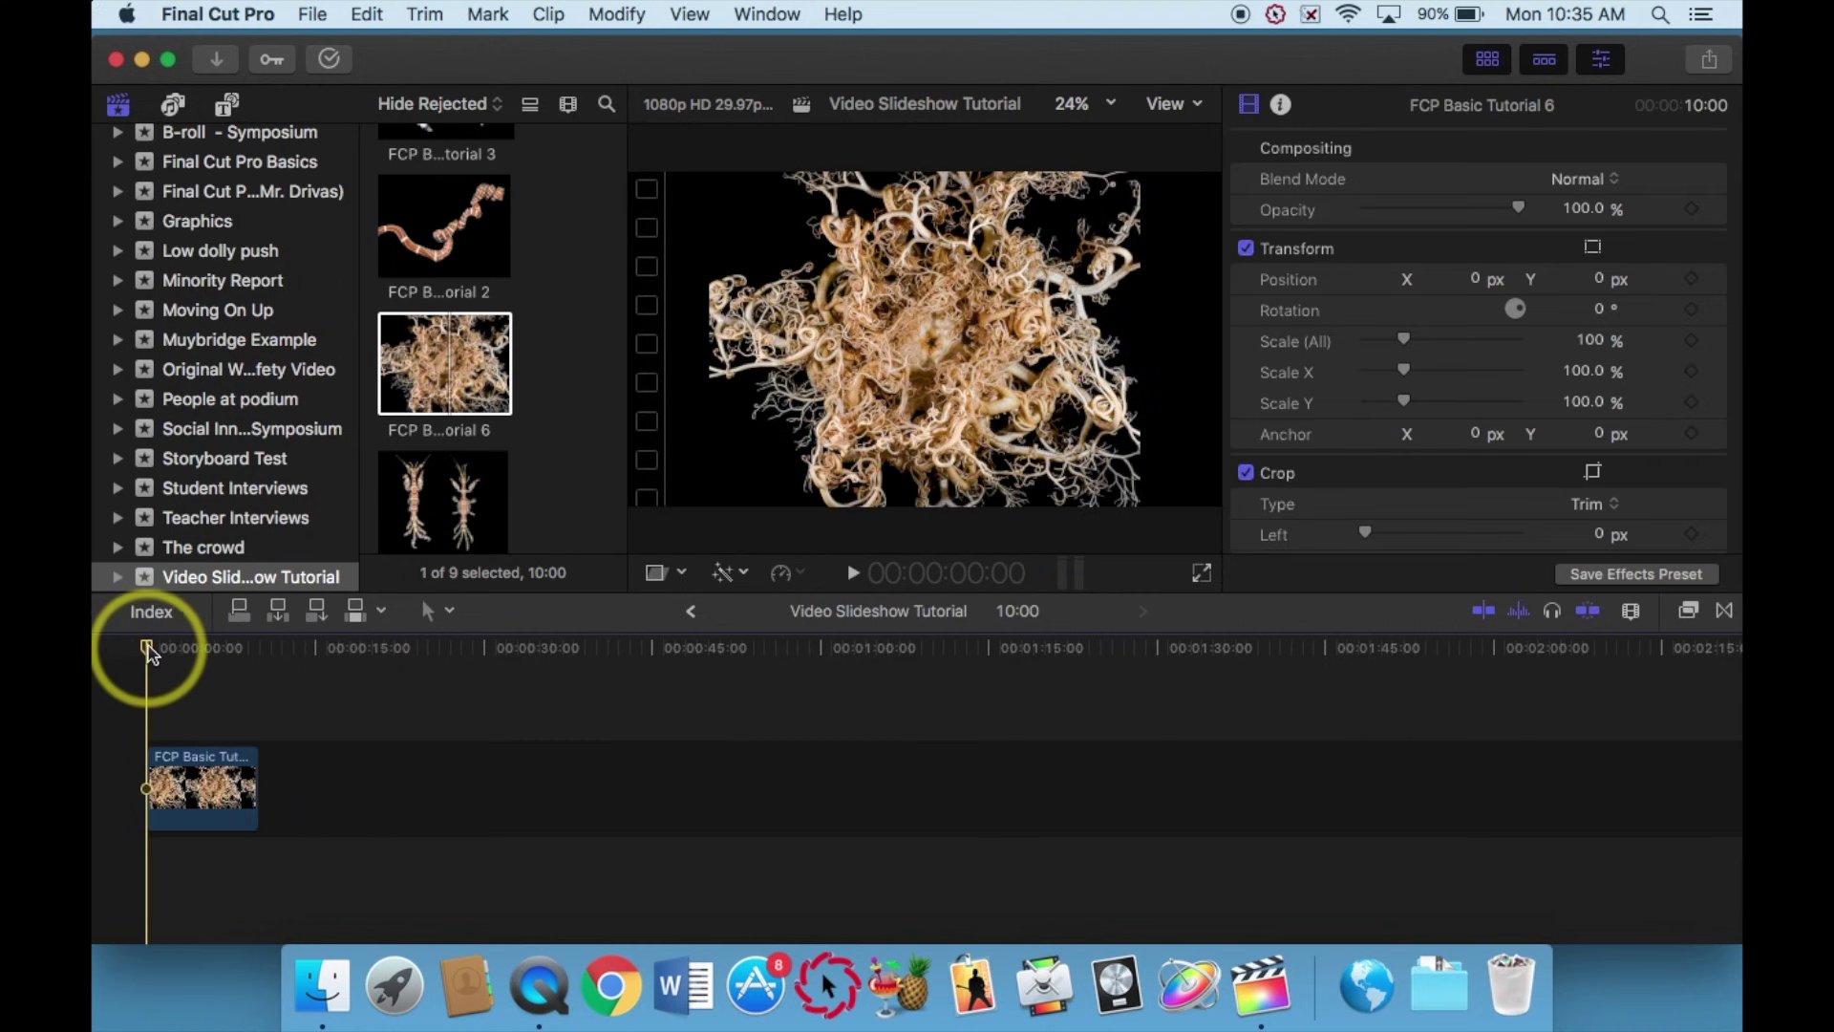
pyautogui.moveTo(156, 655); pyautogui.dragTo(442, 653)
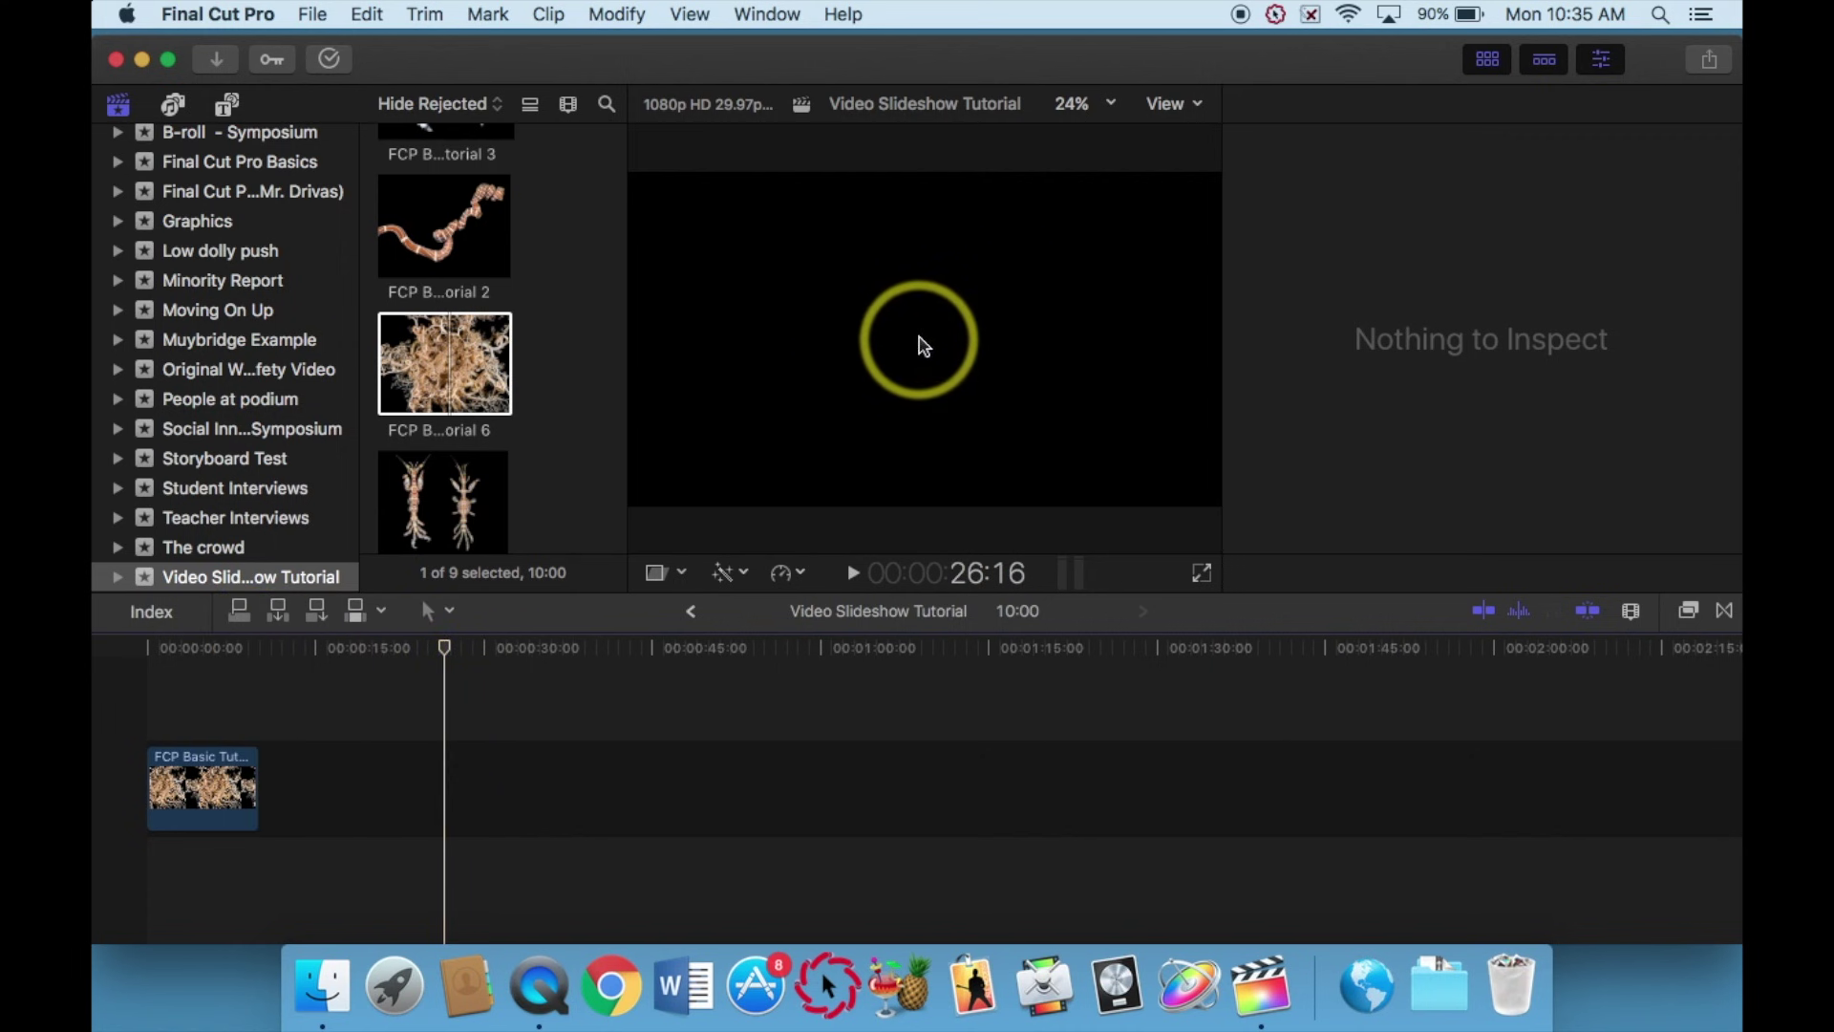
pyautogui.moveTo(449, 653); pyautogui.dragTo(145, 657)
# Append a second copy of FCP Basic Tutorial 6 to the end of the timeline and delete the first copy.
pyautogui.click(463, 369)
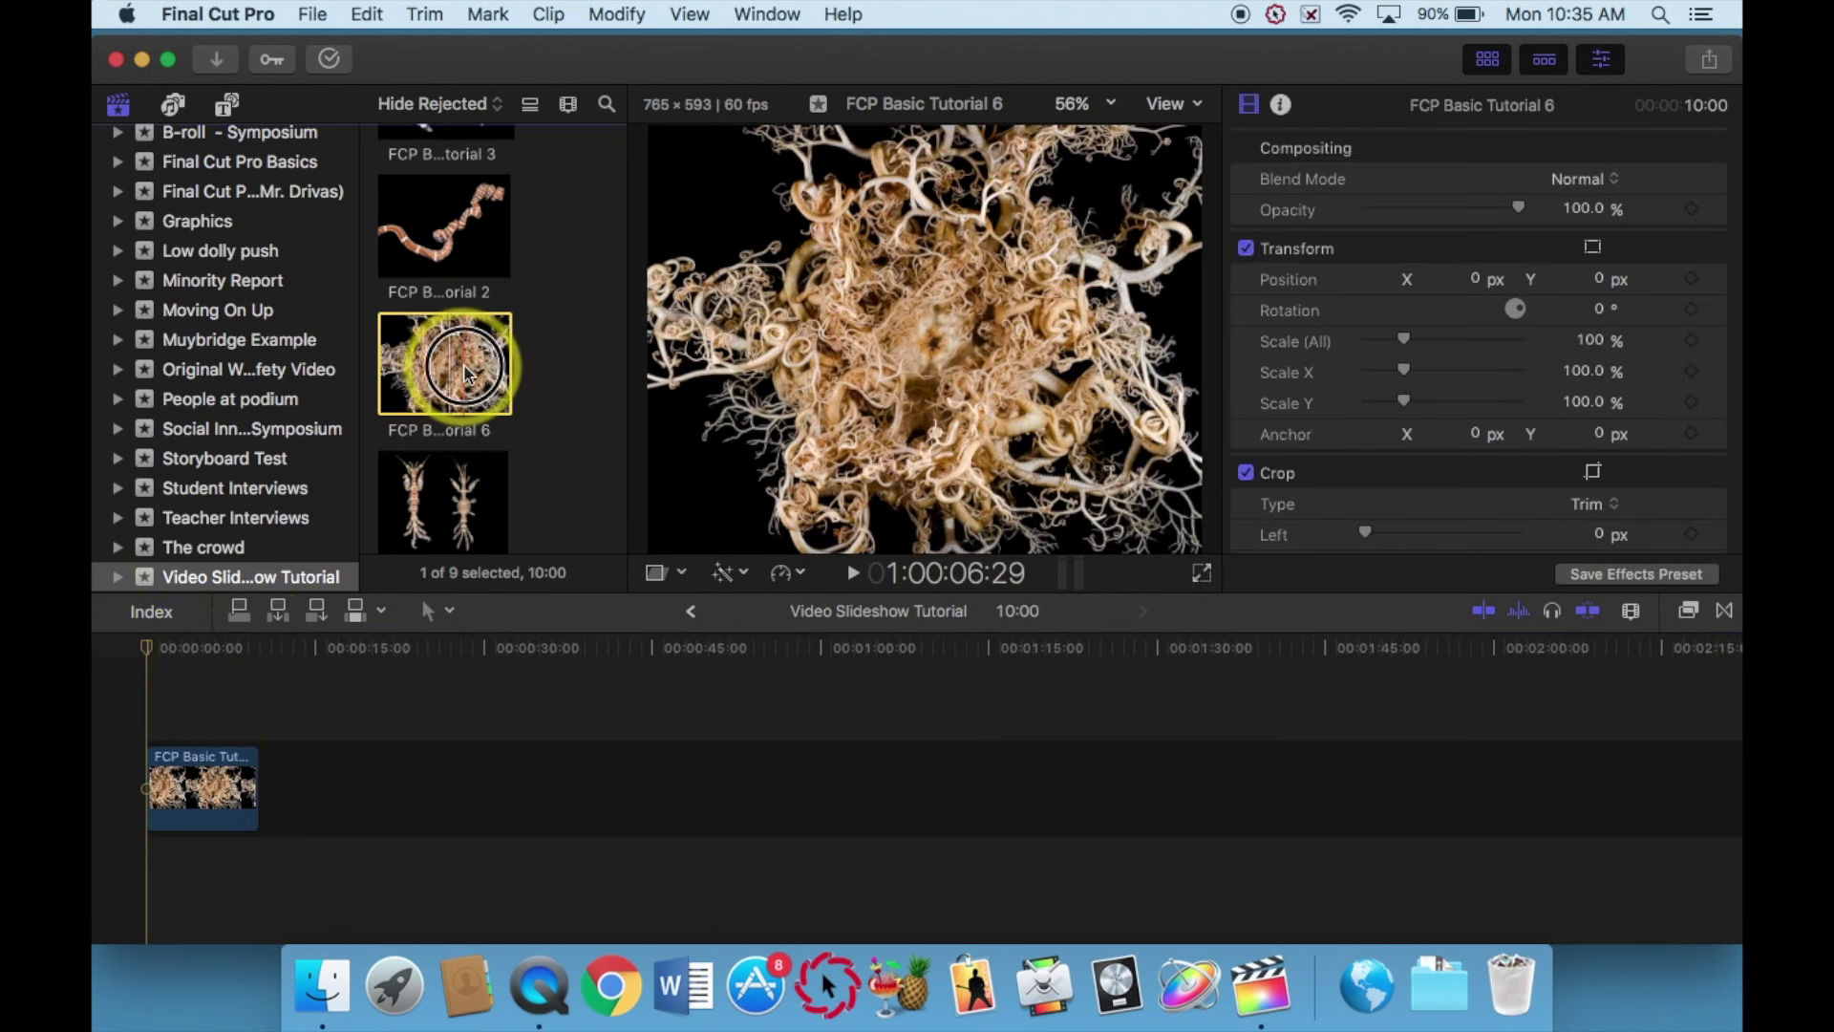
pyautogui.press('e')
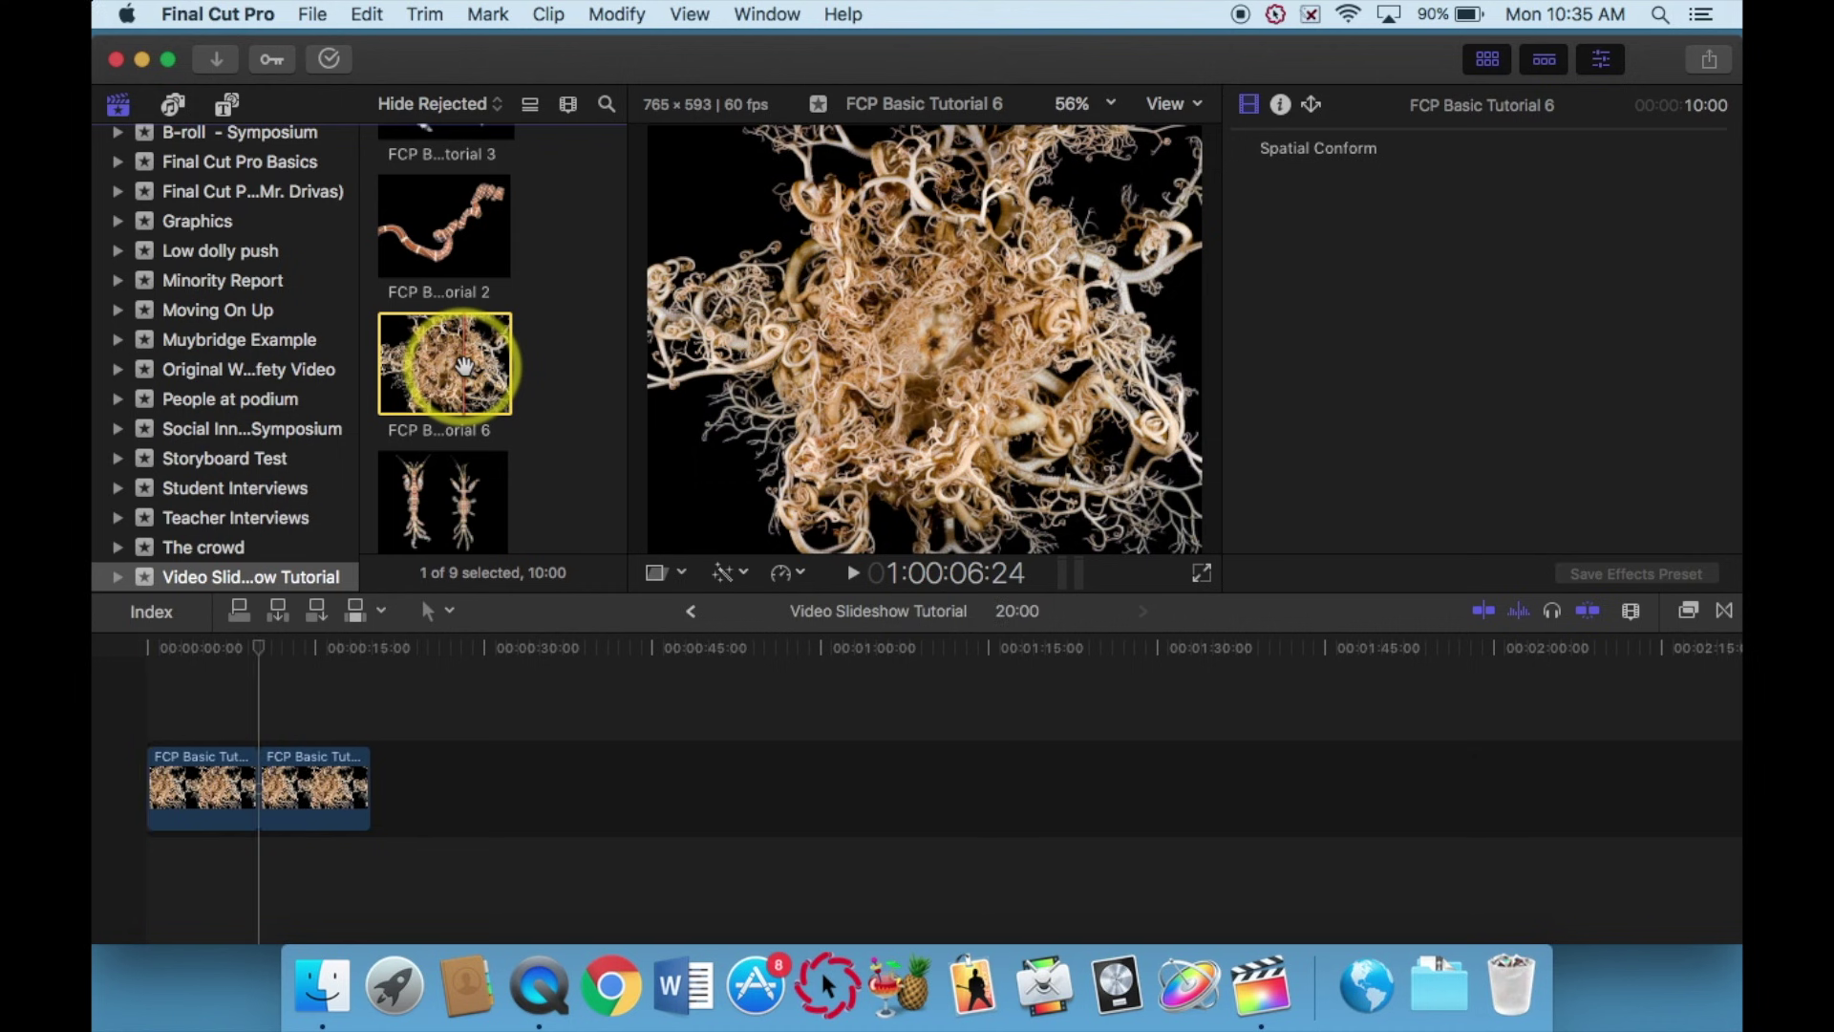
pyautogui.click(251, 756)
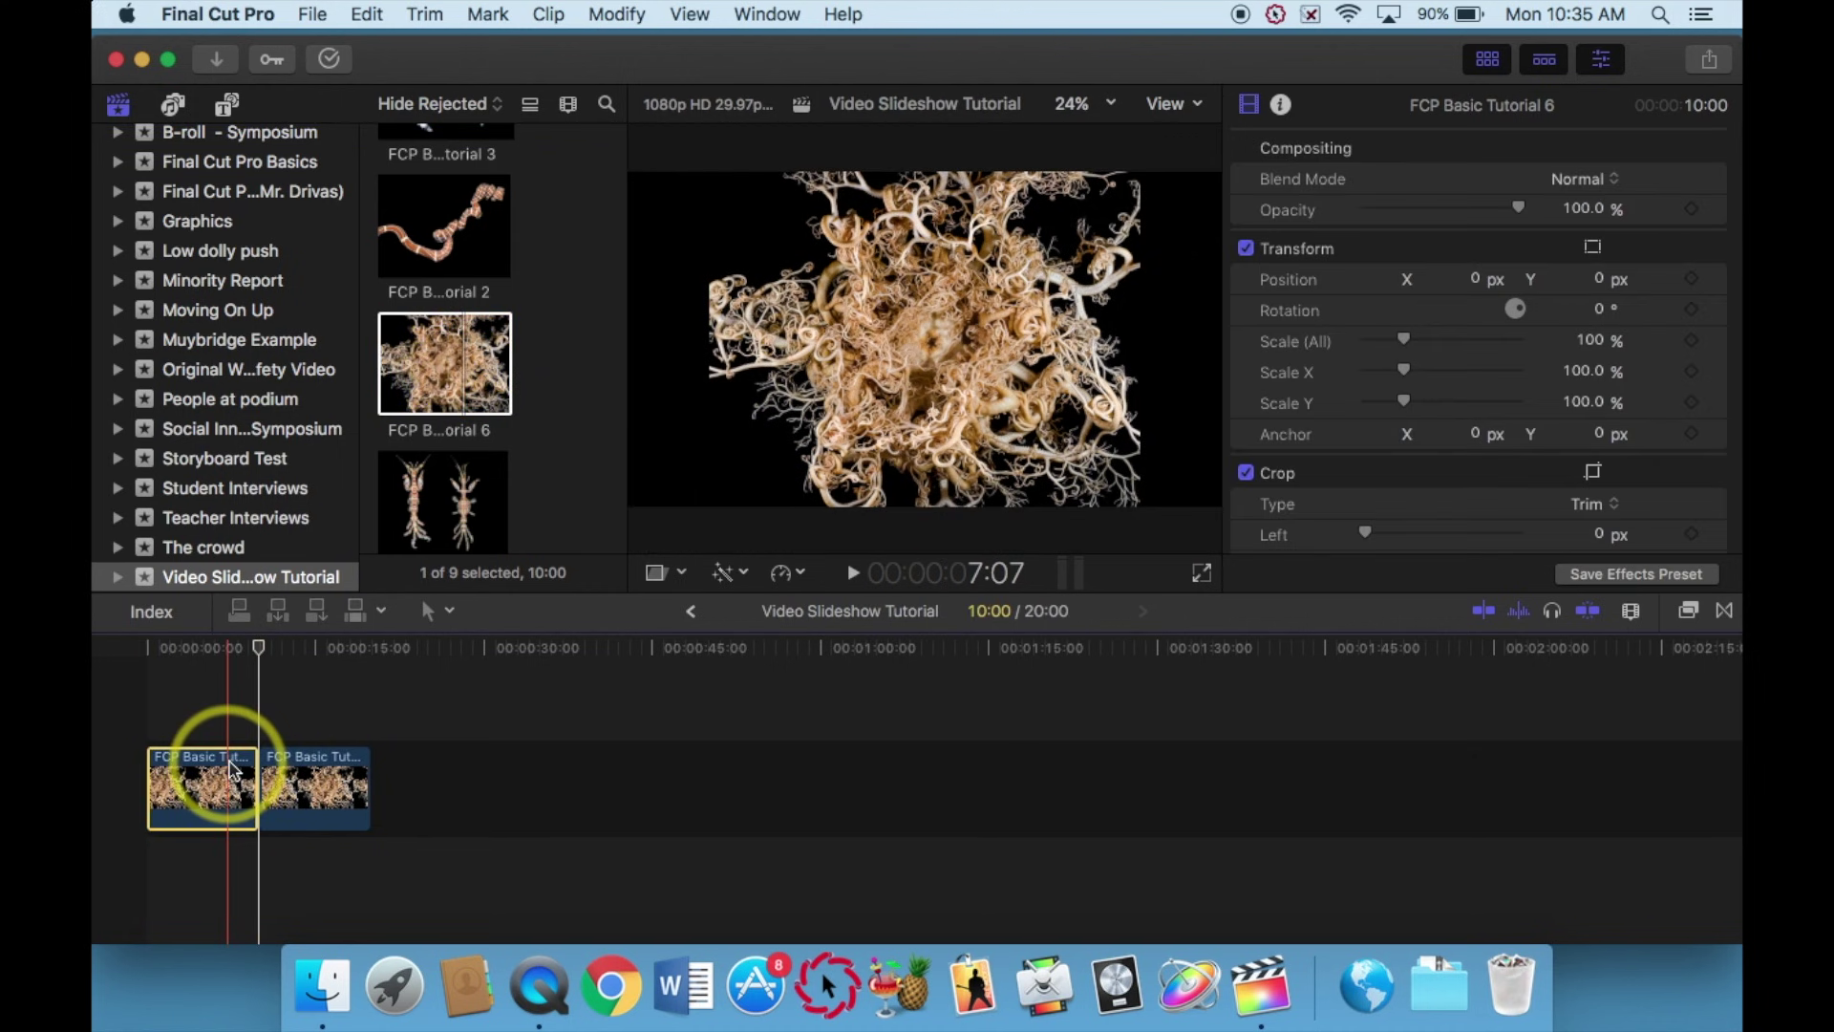
pyautogui.press('Delete')
# Select the FCP Basic Tutorial 2 clip in the browser and extend its selected range to the full 10 seconds.
pyautogui.click(449, 229)
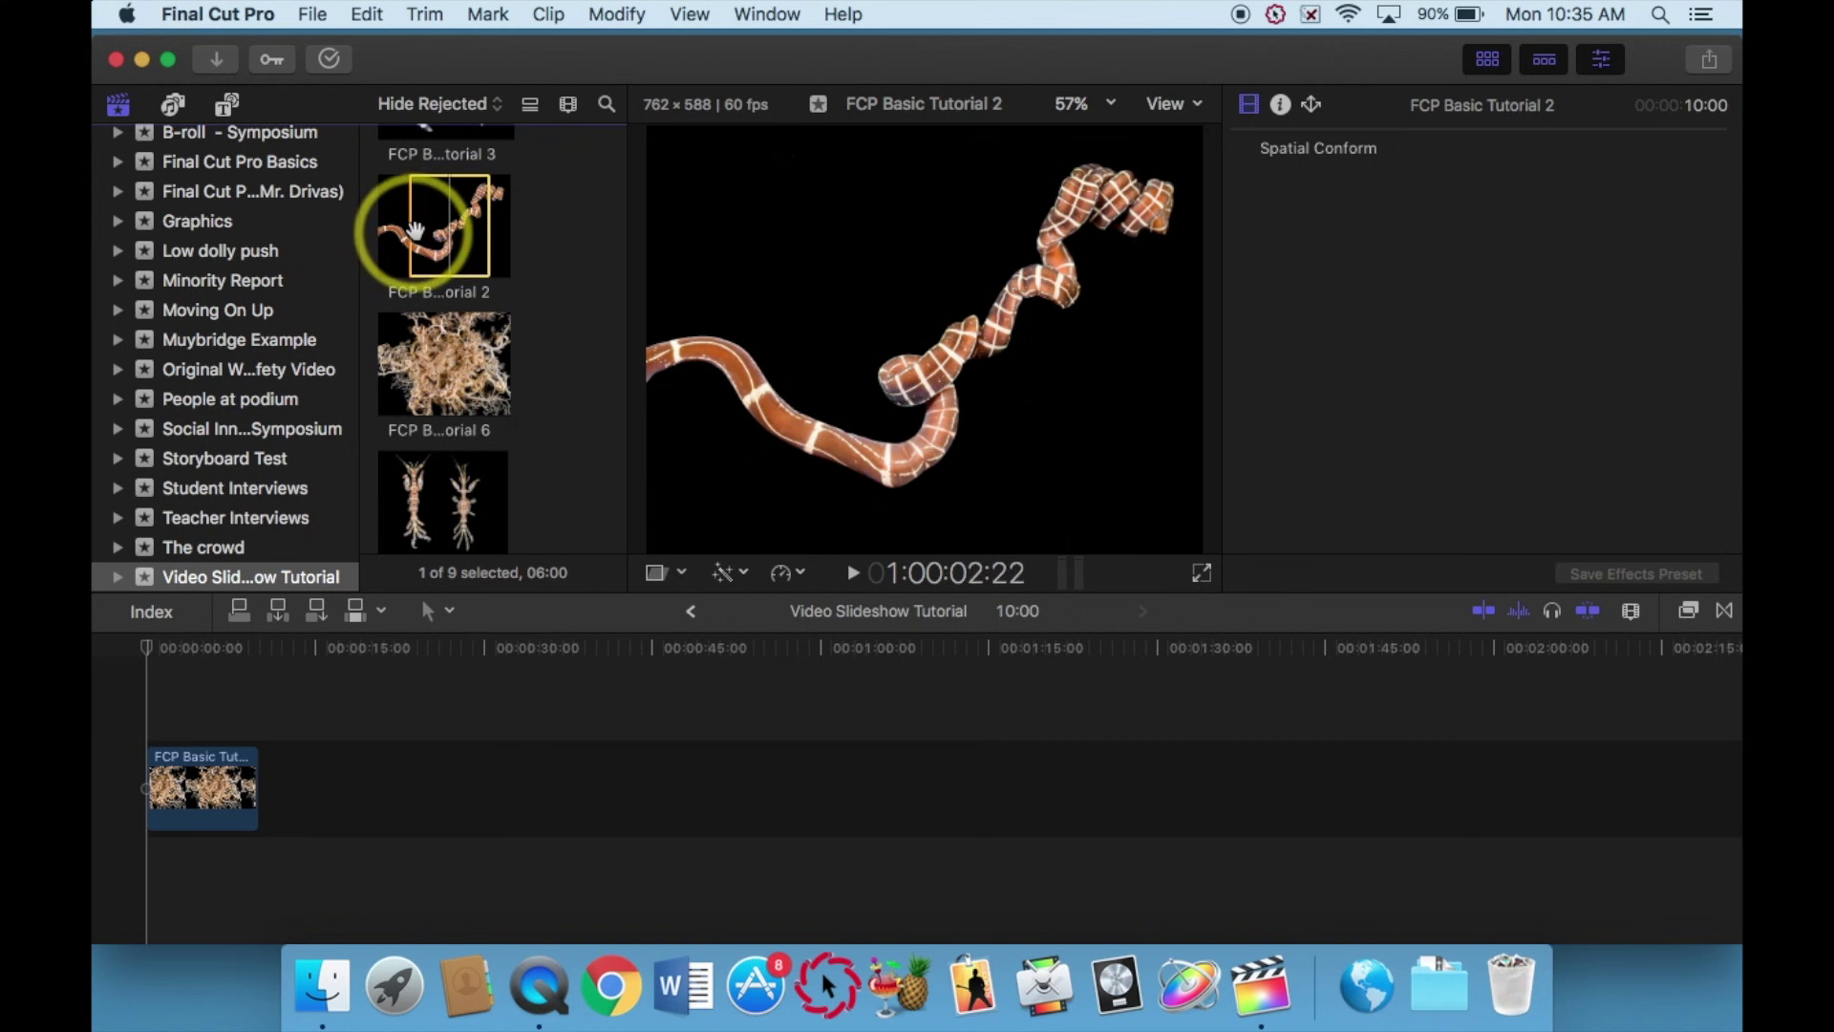
pyautogui.moveTo(411, 231); pyautogui.dragTo(356, 233)
pyautogui.moveTo(491, 233); pyautogui.dragTo(547, 239)
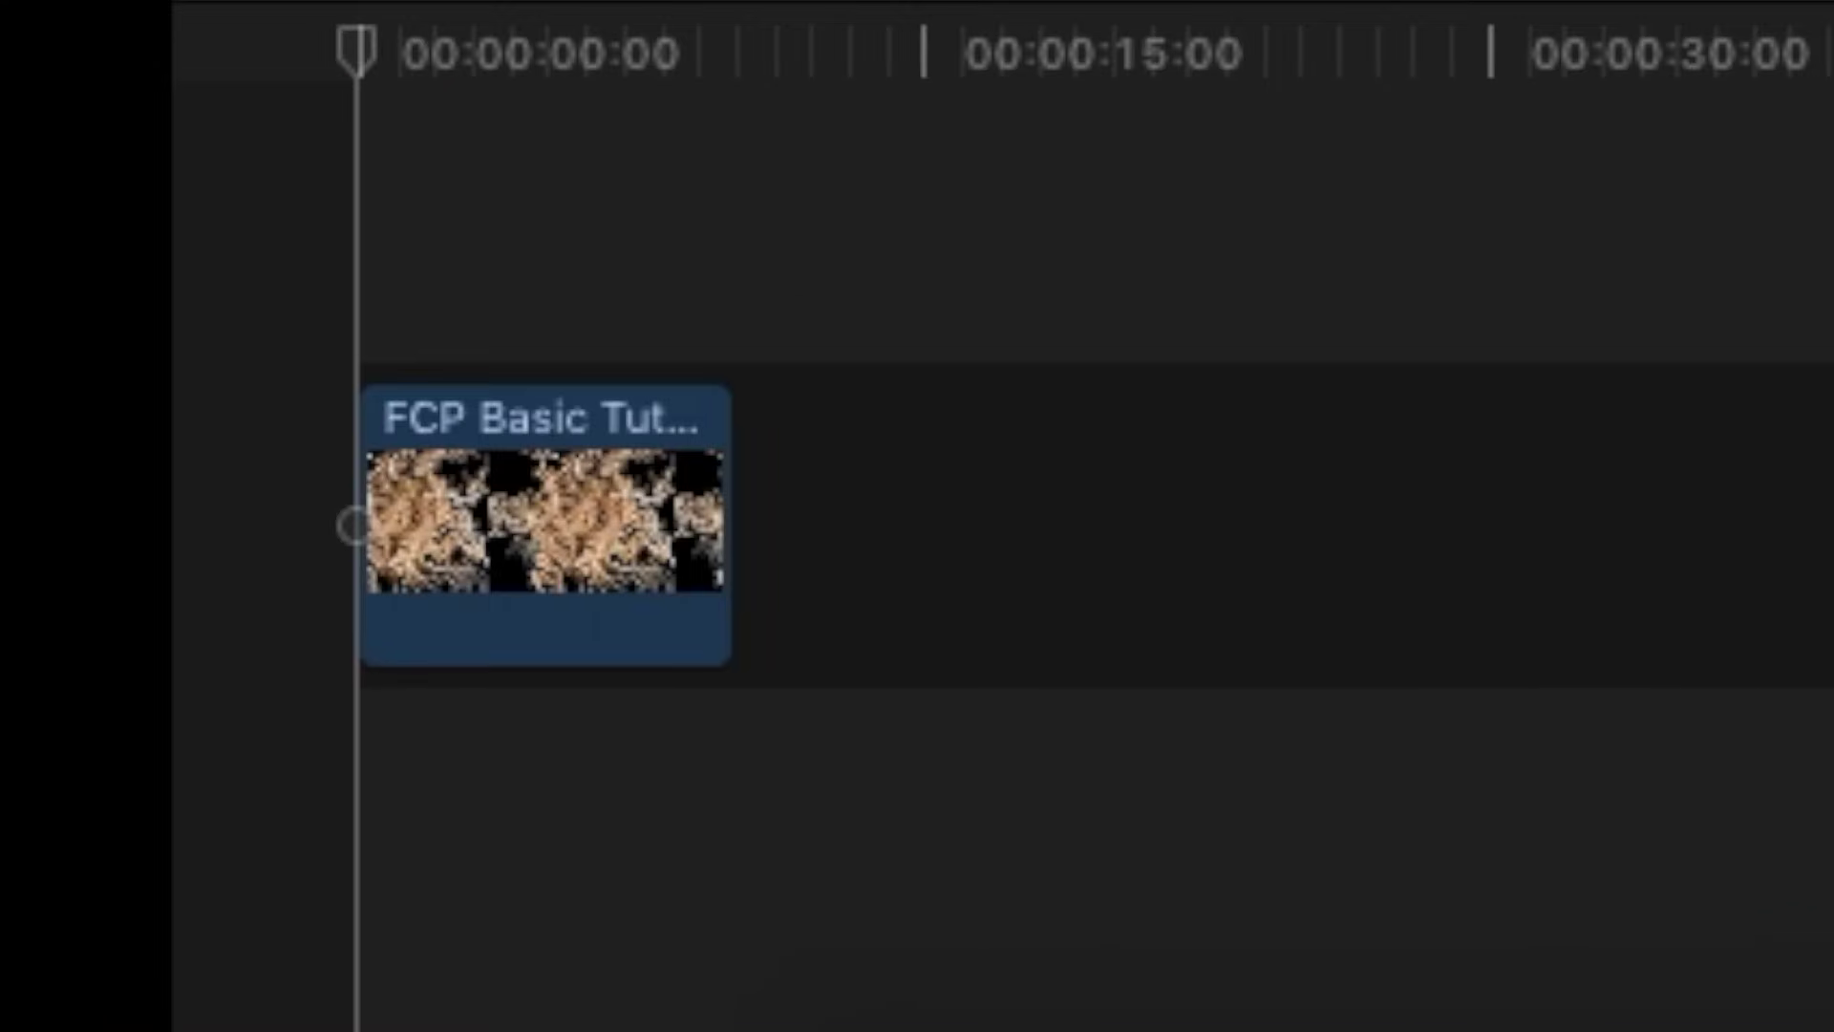
# Insert the FCP Basic Tutorial 2 clip at the start of the timeline and delete it from there.
pyautogui.press('w')
pyautogui.click(583, 510)
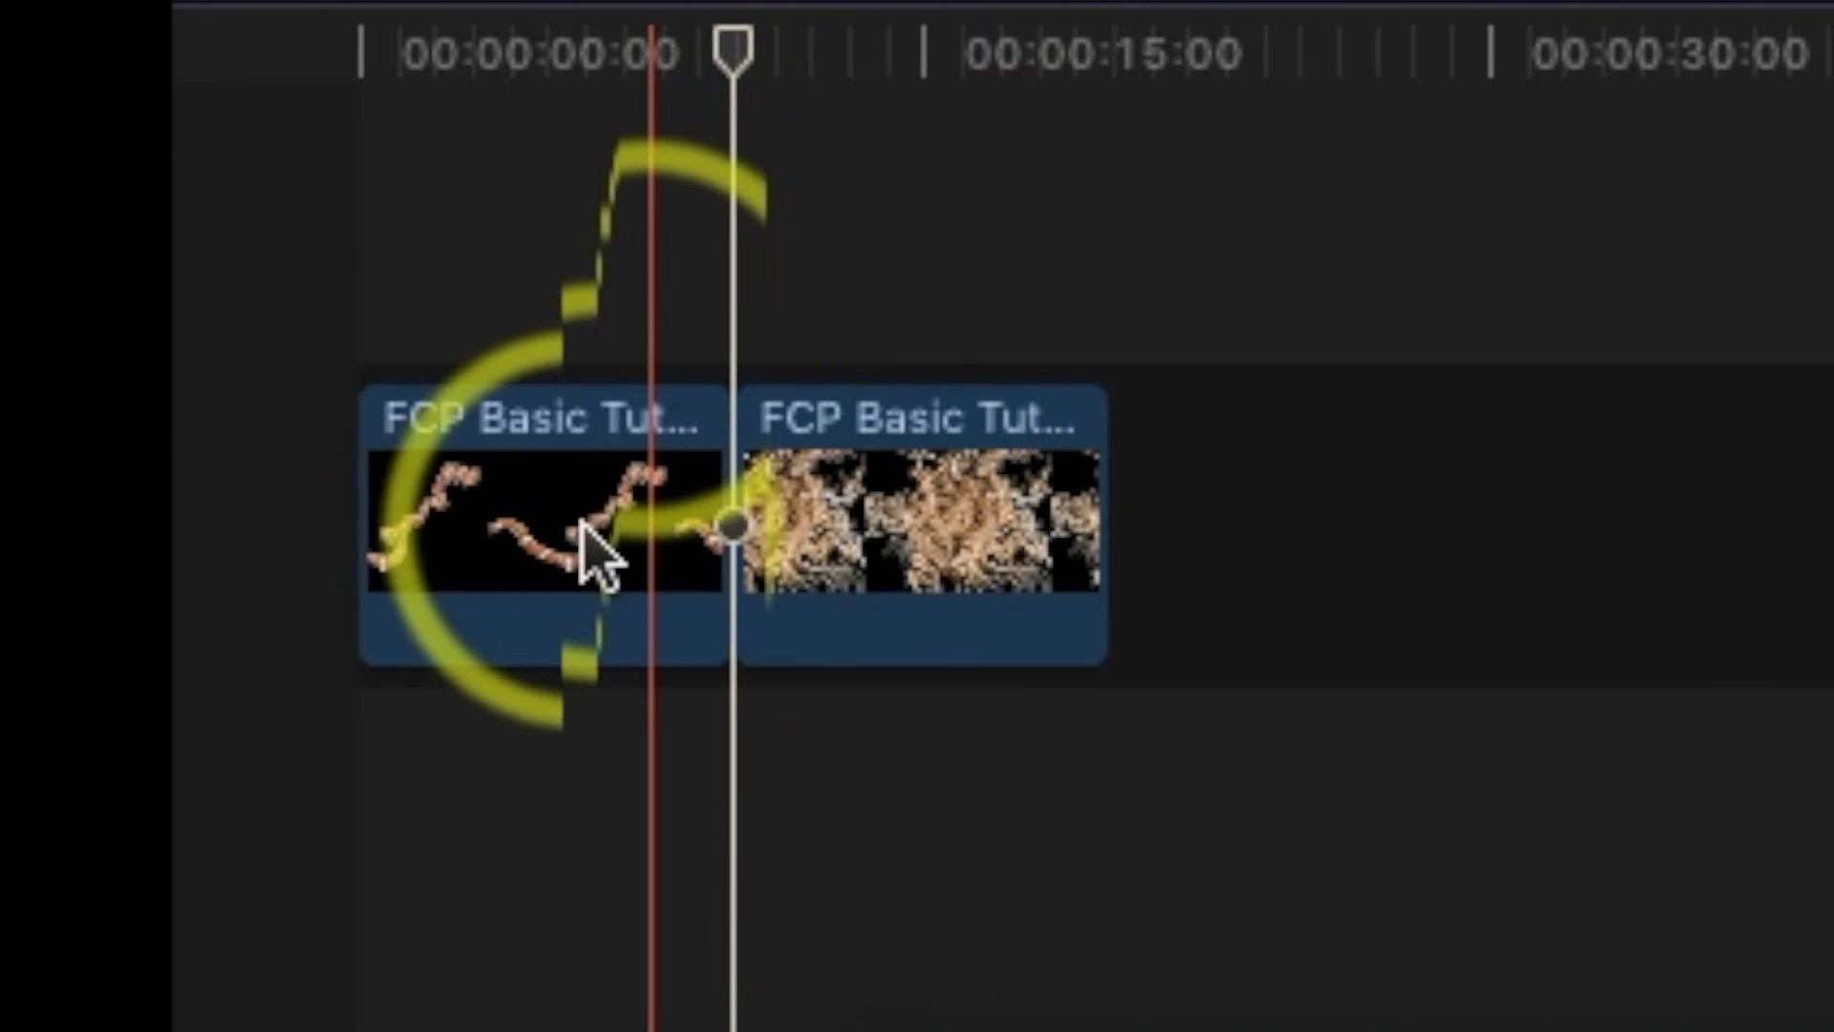
pyautogui.press('Delete')
# Insert FCP Basic Tutorial 2 with the playhead at the end of the first timeline clip, and delete the inserted clip.
pyautogui.moveTo(360, 53); pyautogui.dragTo(769, 72)
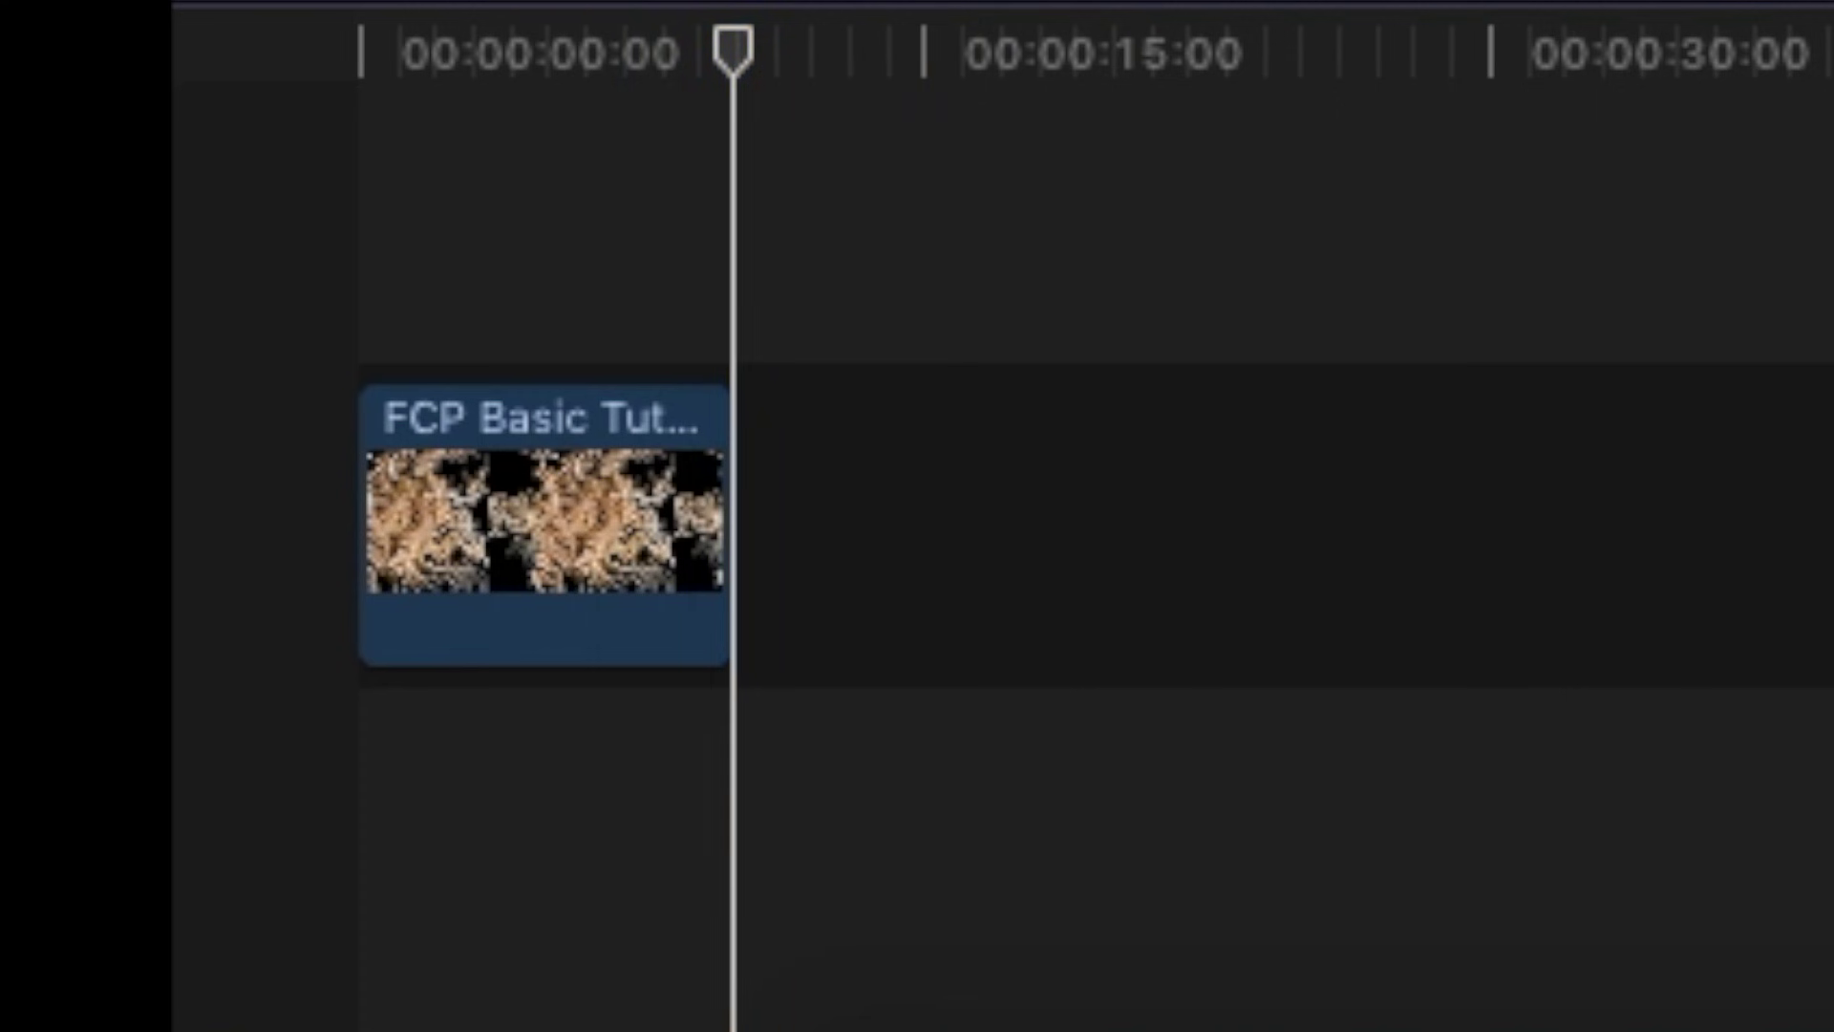
pyautogui.press('w')
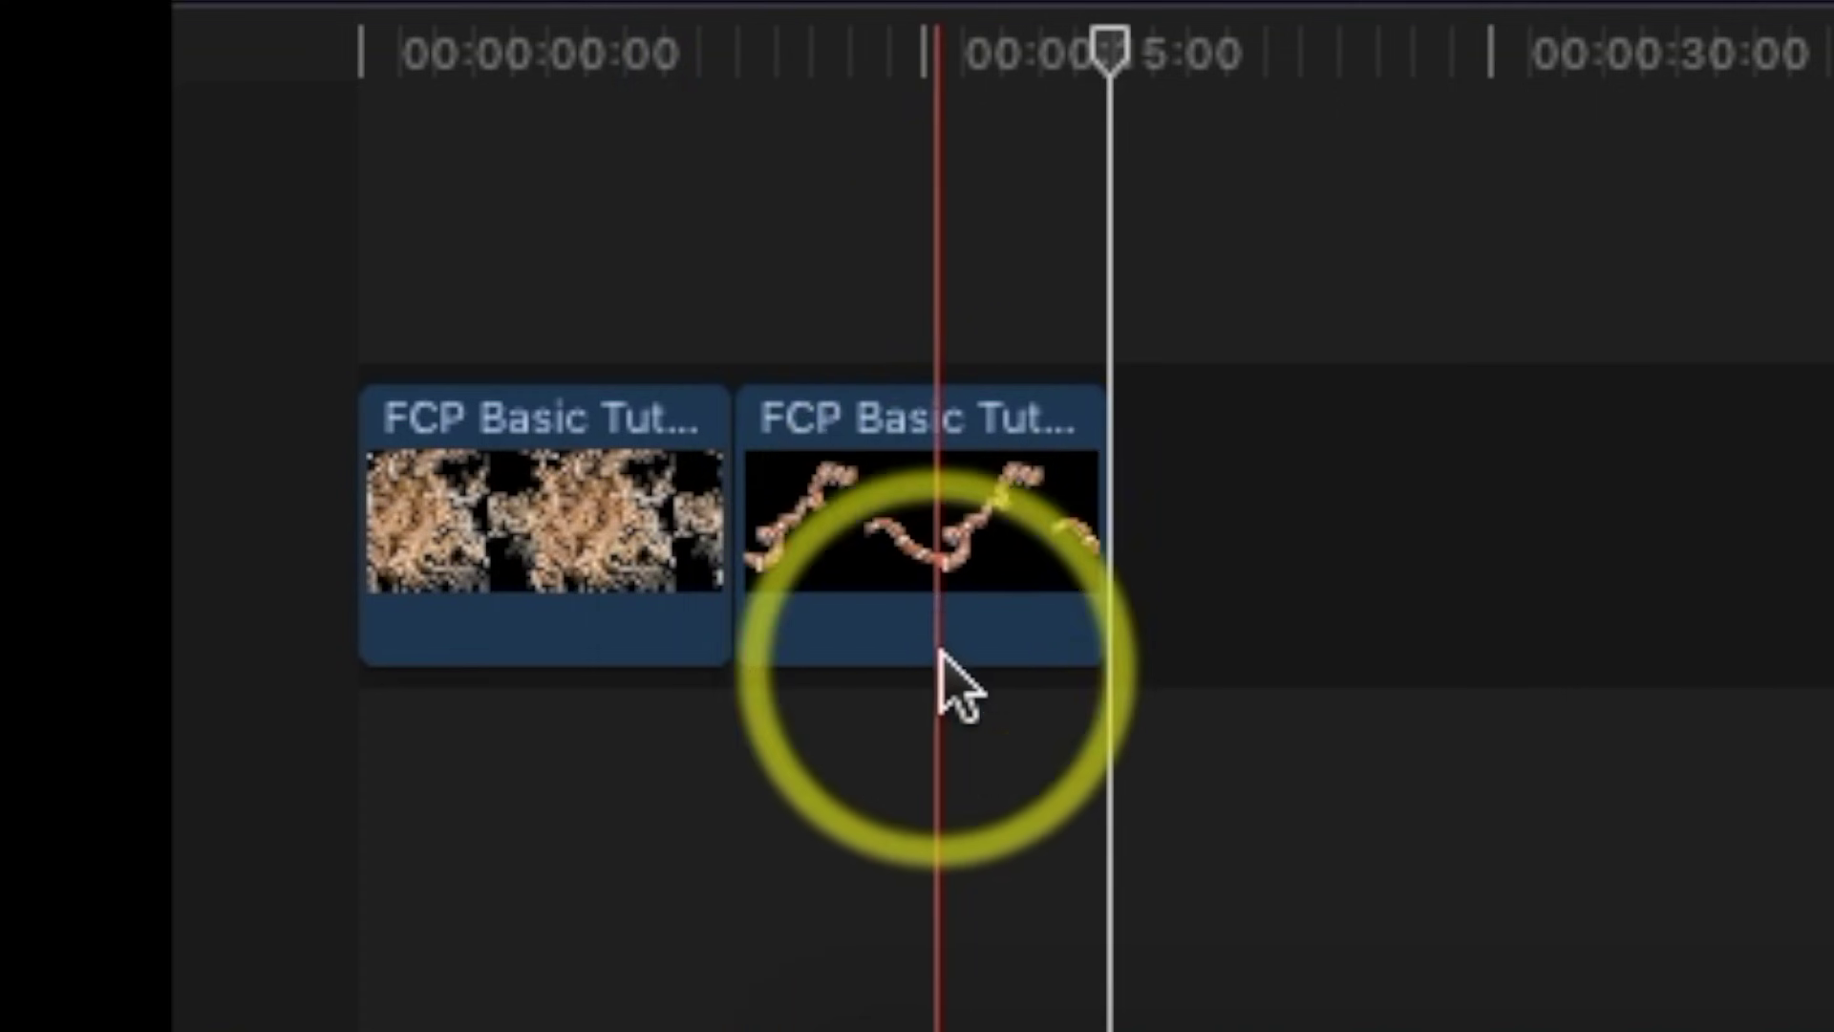
pyautogui.click(933, 585)
pyautogui.press('Delete')
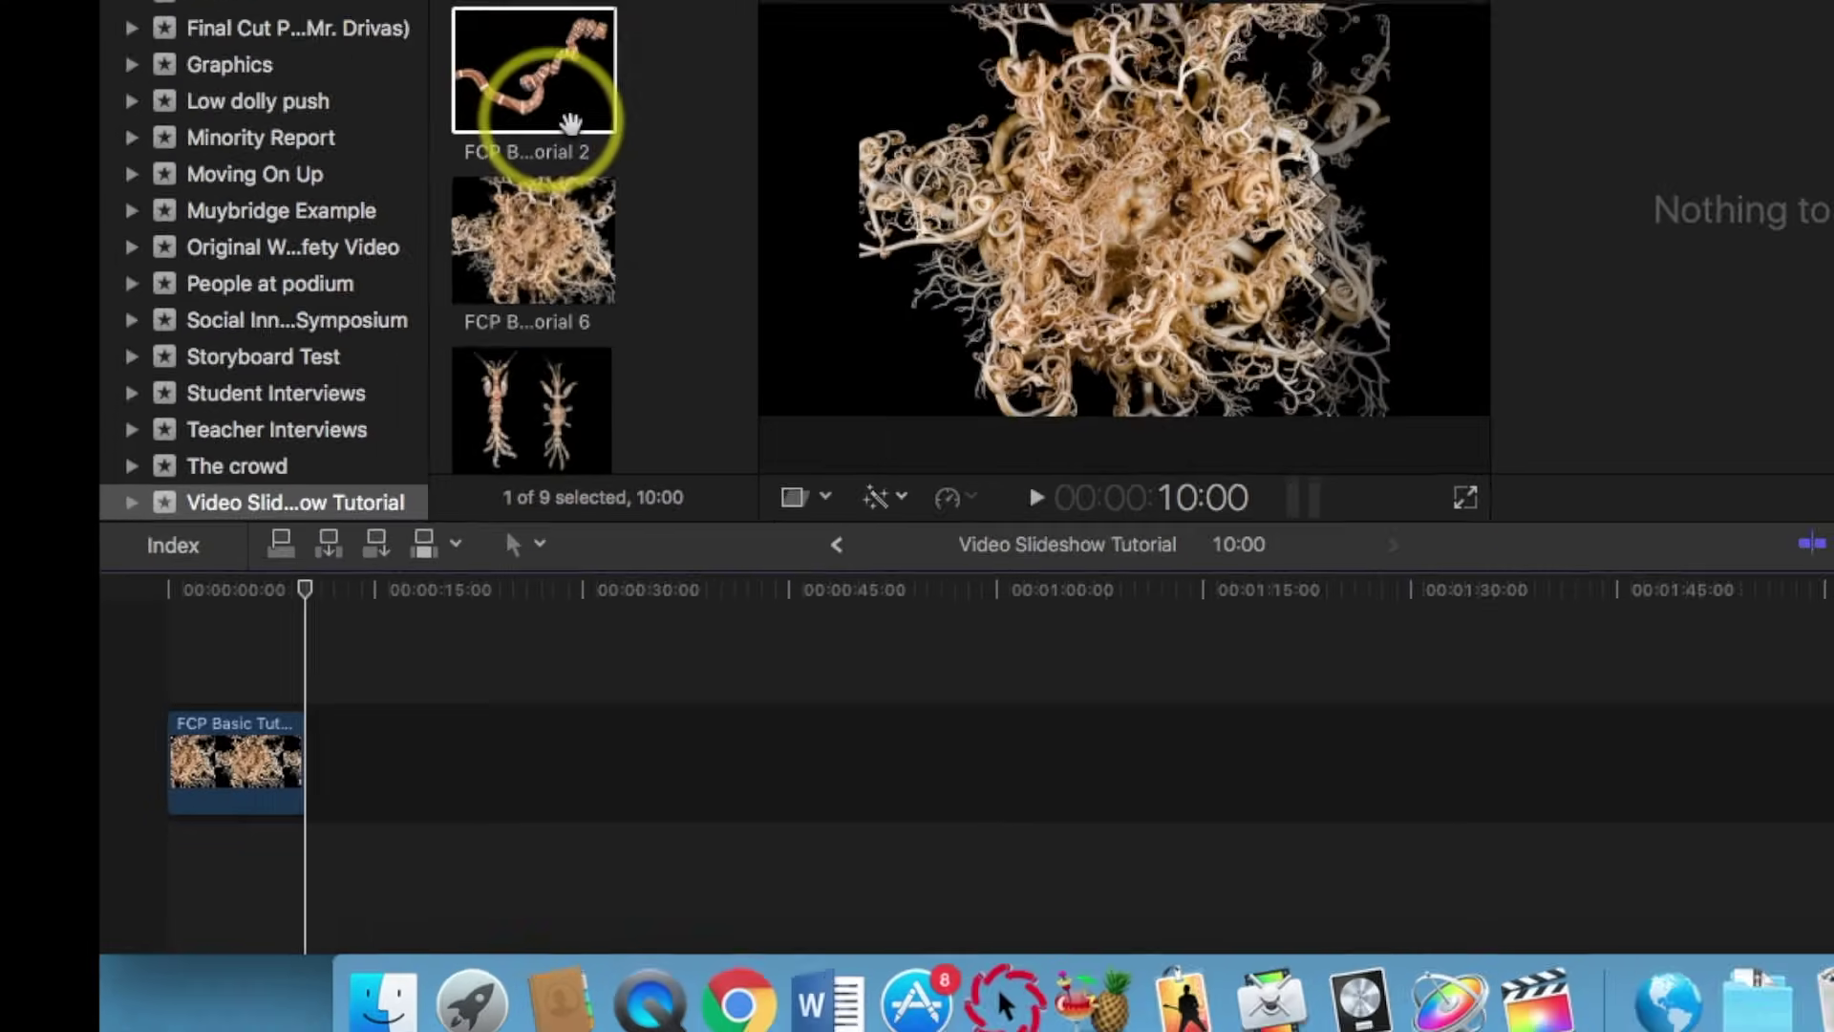
# Return the playhead to the timeline's start and add the 6-second range of FCP Basic Tutorial 6 after the first clip.
pyautogui.click(462, 263)
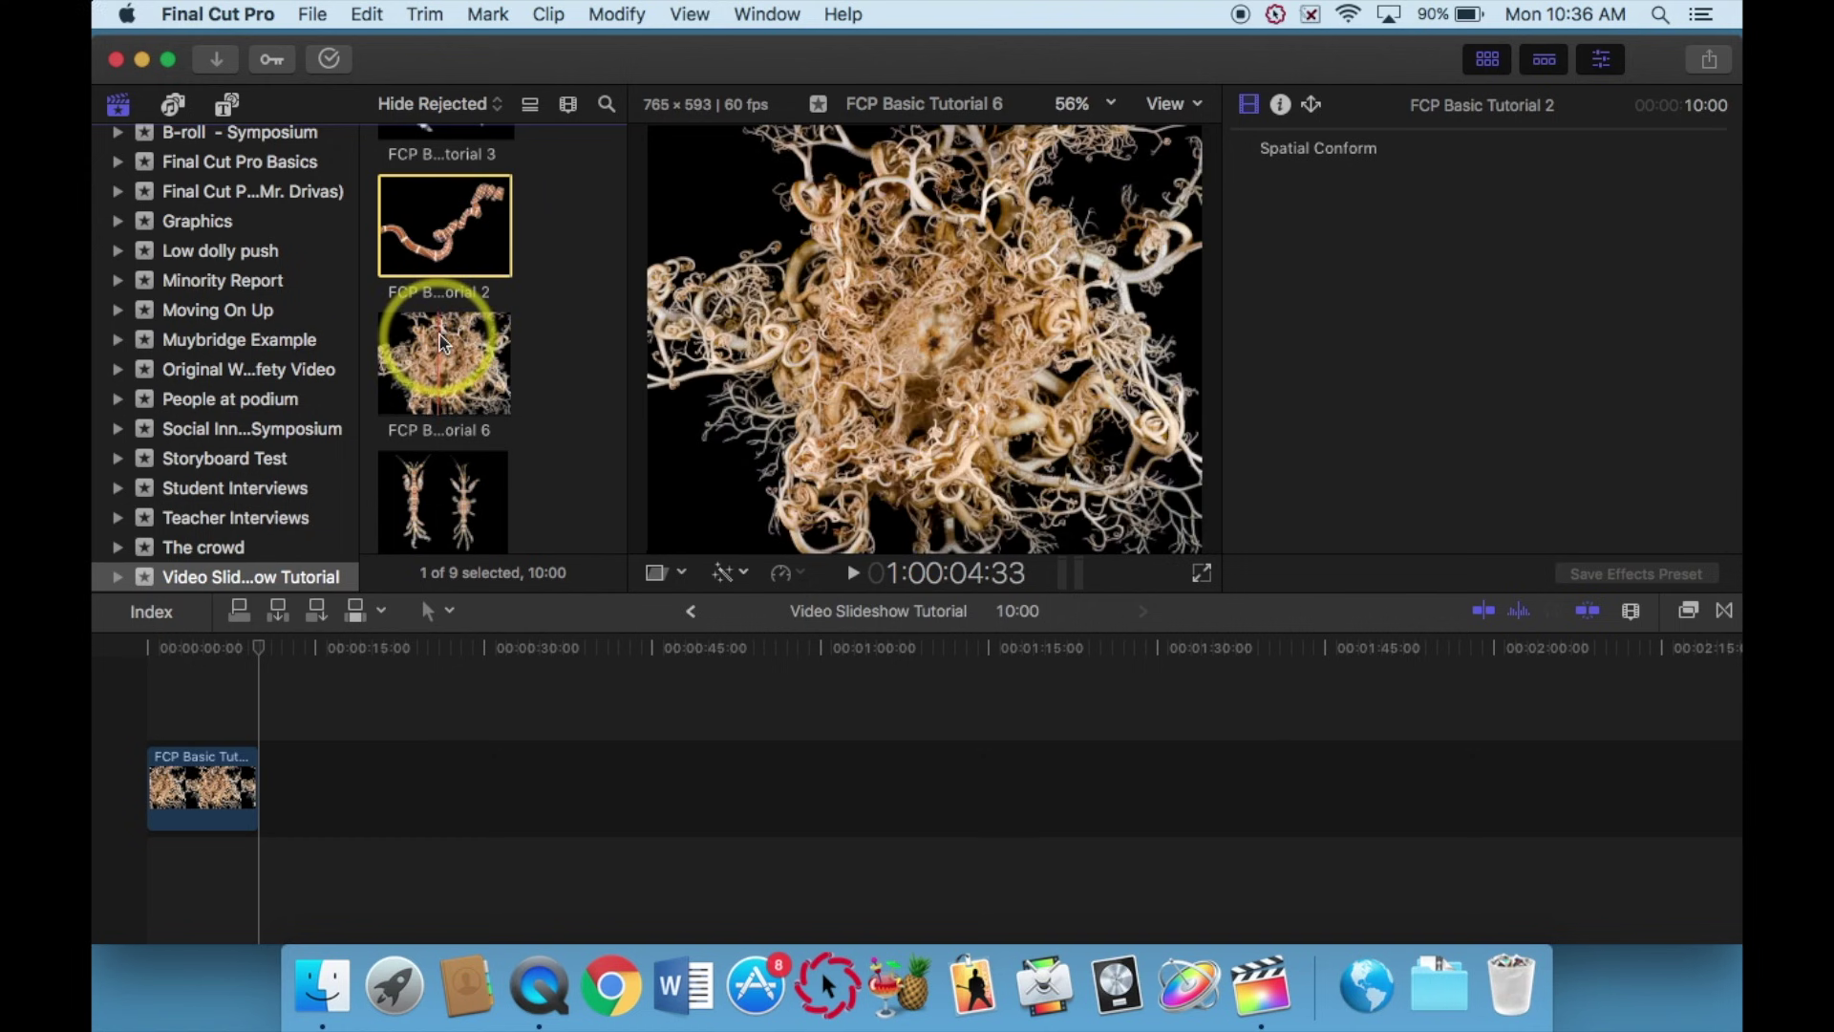
pyautogui.click(478, 754)
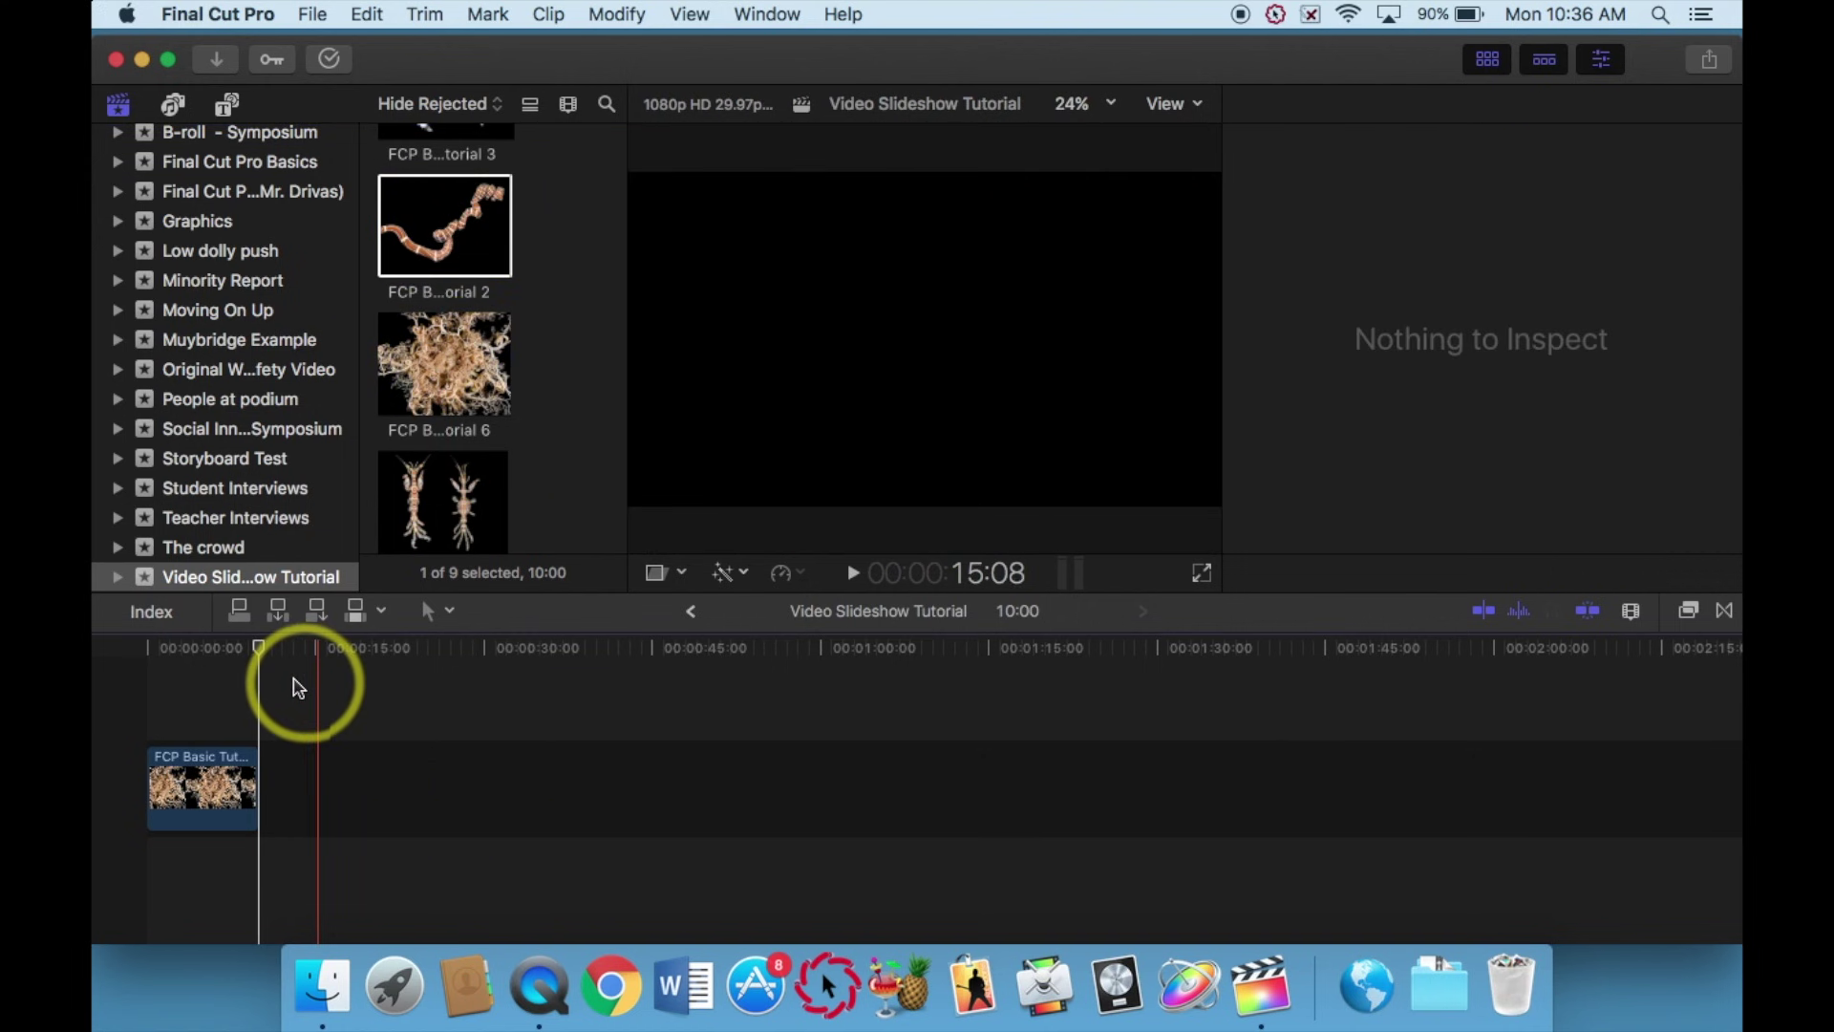
pyautogui.moveTo(258, 646); pyautogui.dragTo(122, 653)
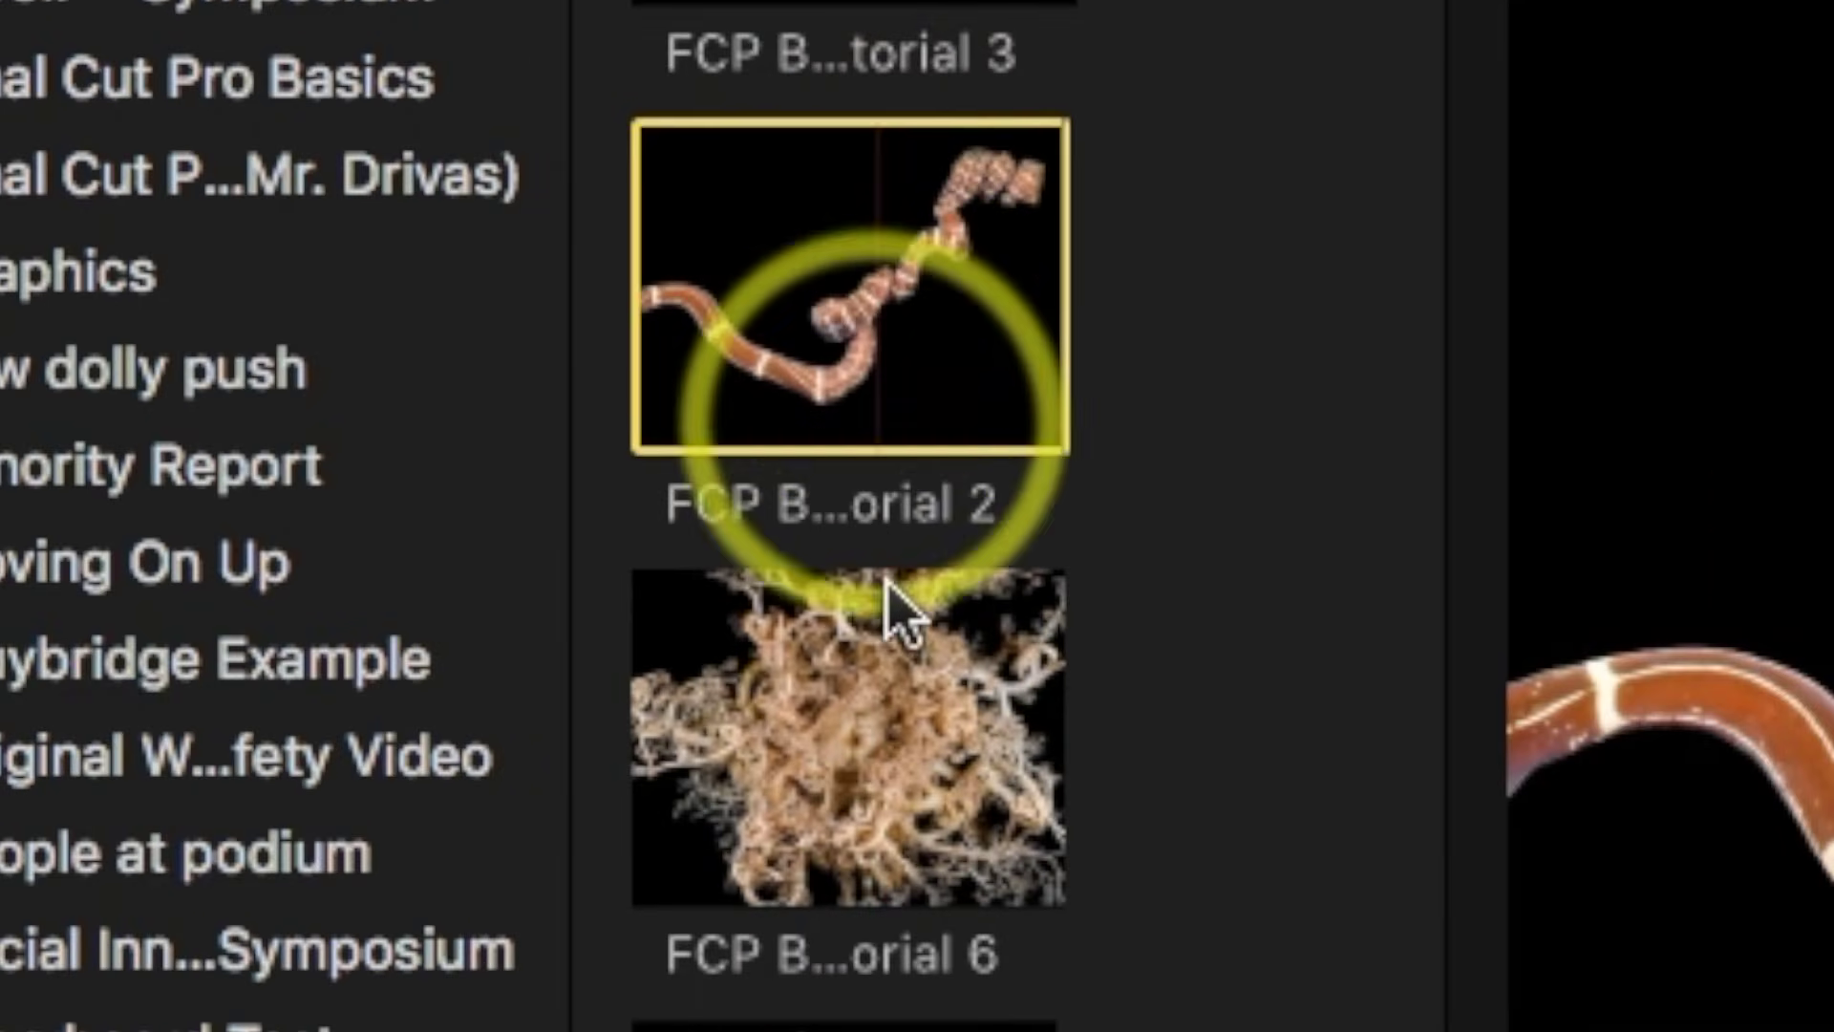
pyautogui.click(580, 520)
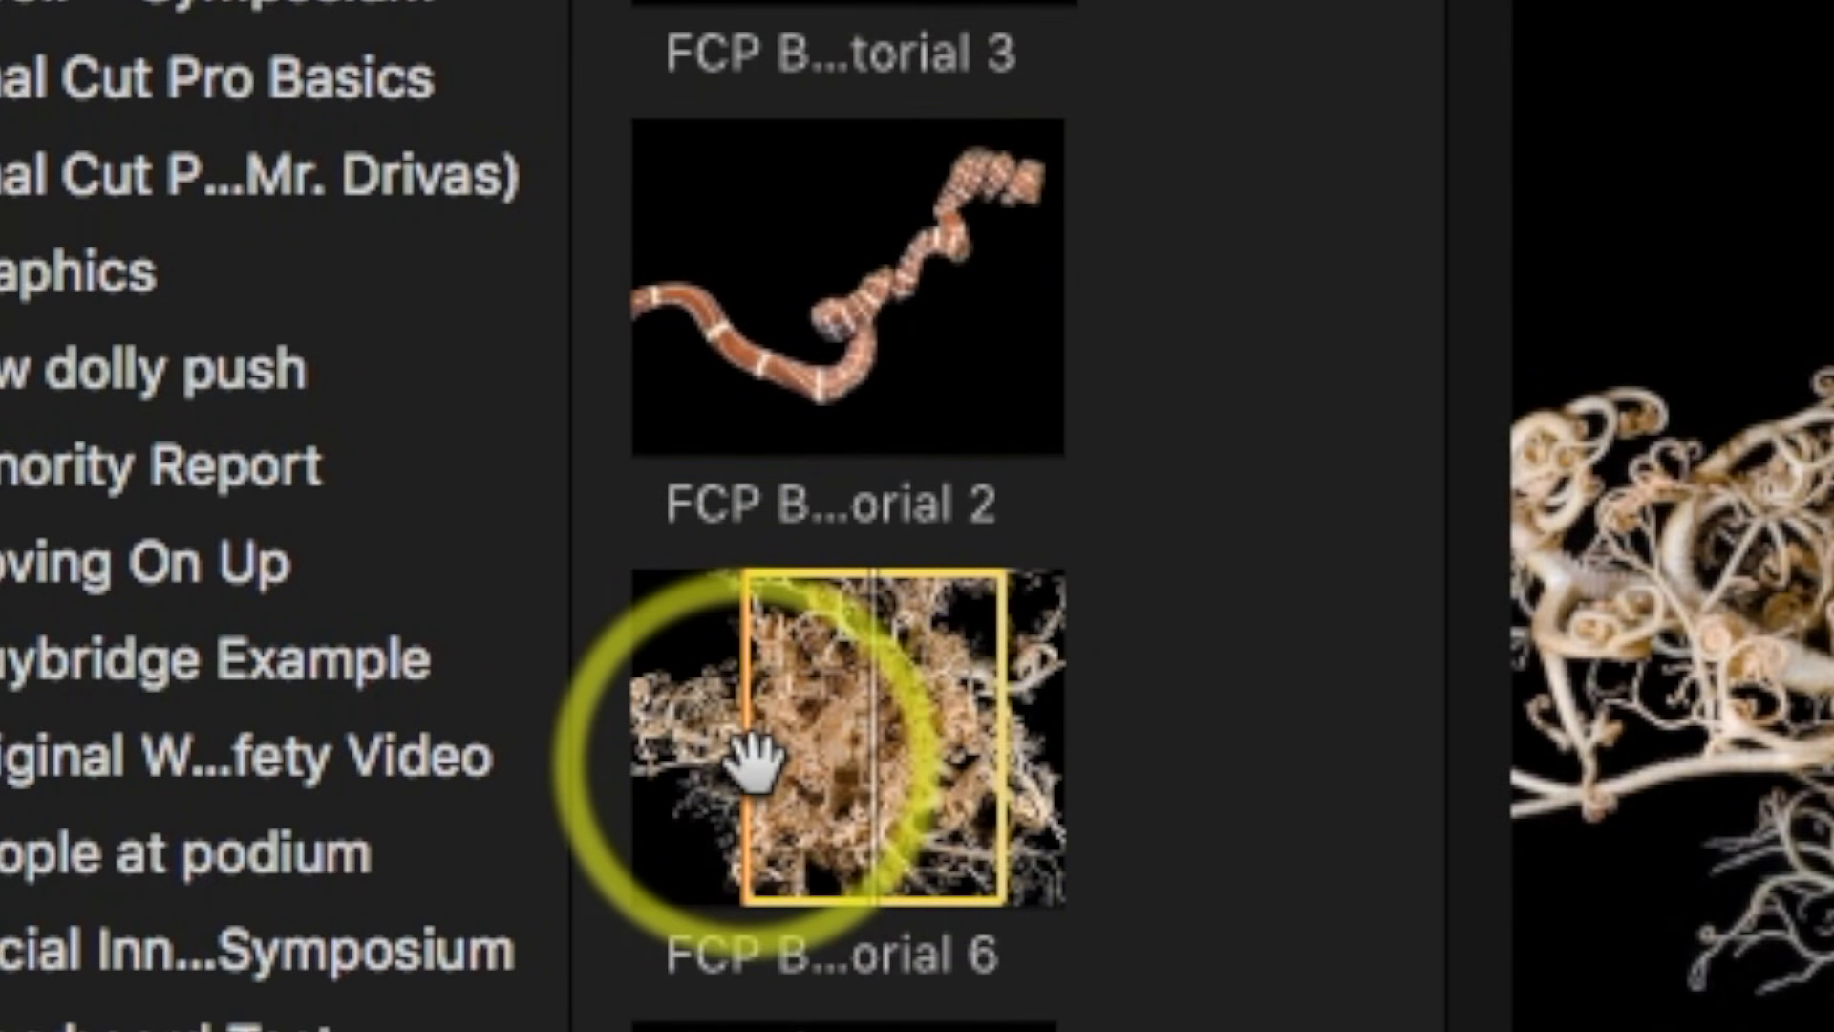
pyautogui.moveTo(898, 735); pyautogui.dragTo(542, 1031)
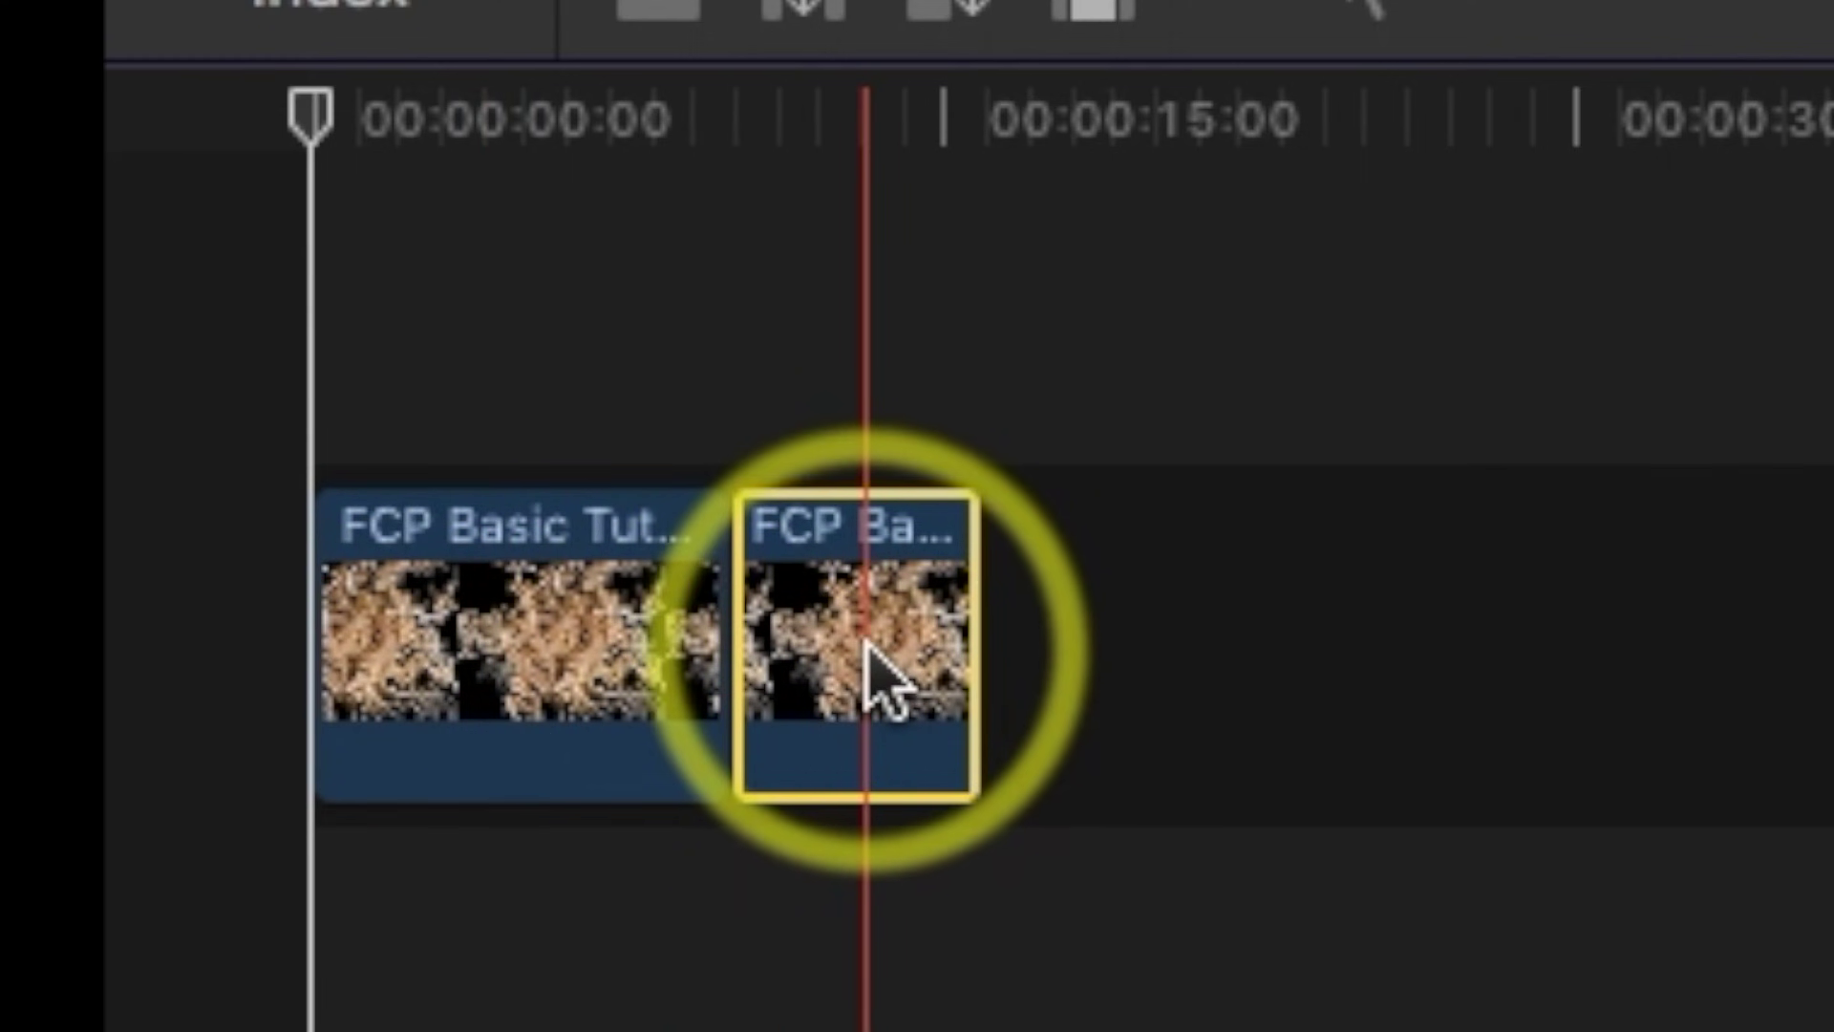
# Stretch the second timeline clip's end to about 55:18 and back to about 9:21, and delete the clip.
pyautogui.moveTo(963, 632); pyautogui.dragTo(1833, 716)
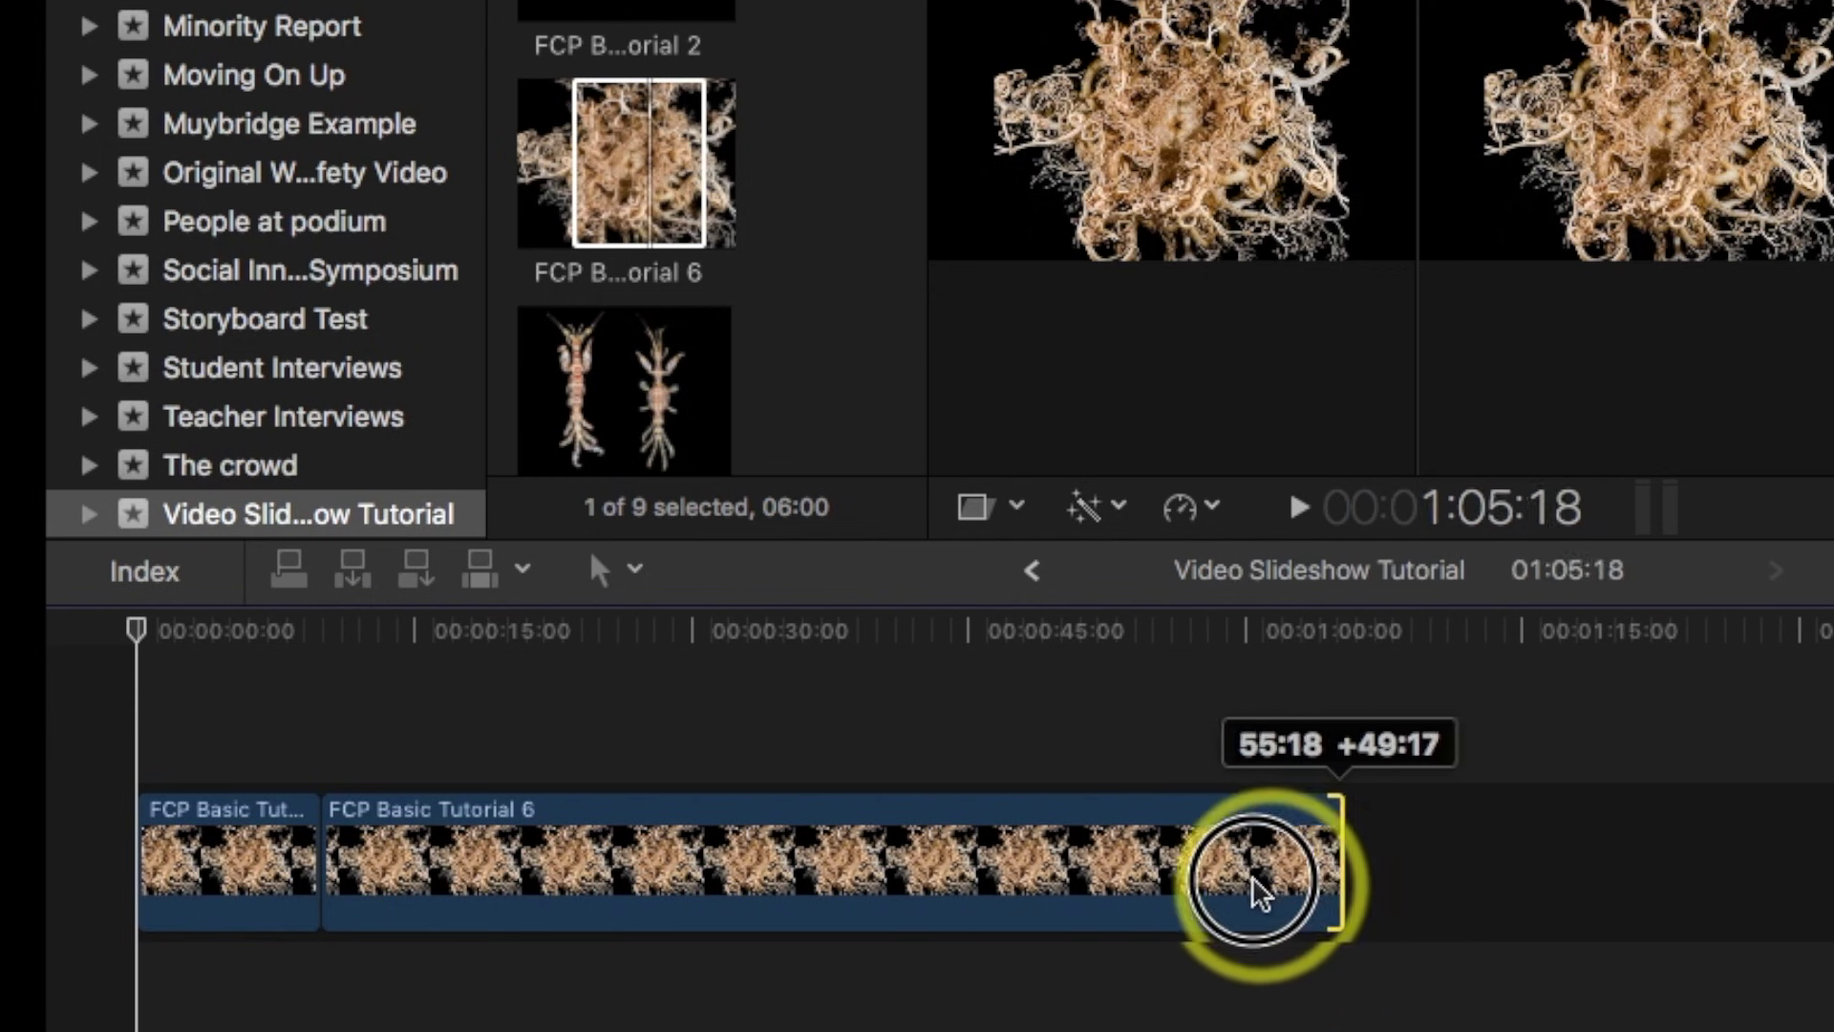
pyautogui.moveTo(1261, 893); pyautogui.dragTo(486, 875)
pyautogui.click(649, 191)
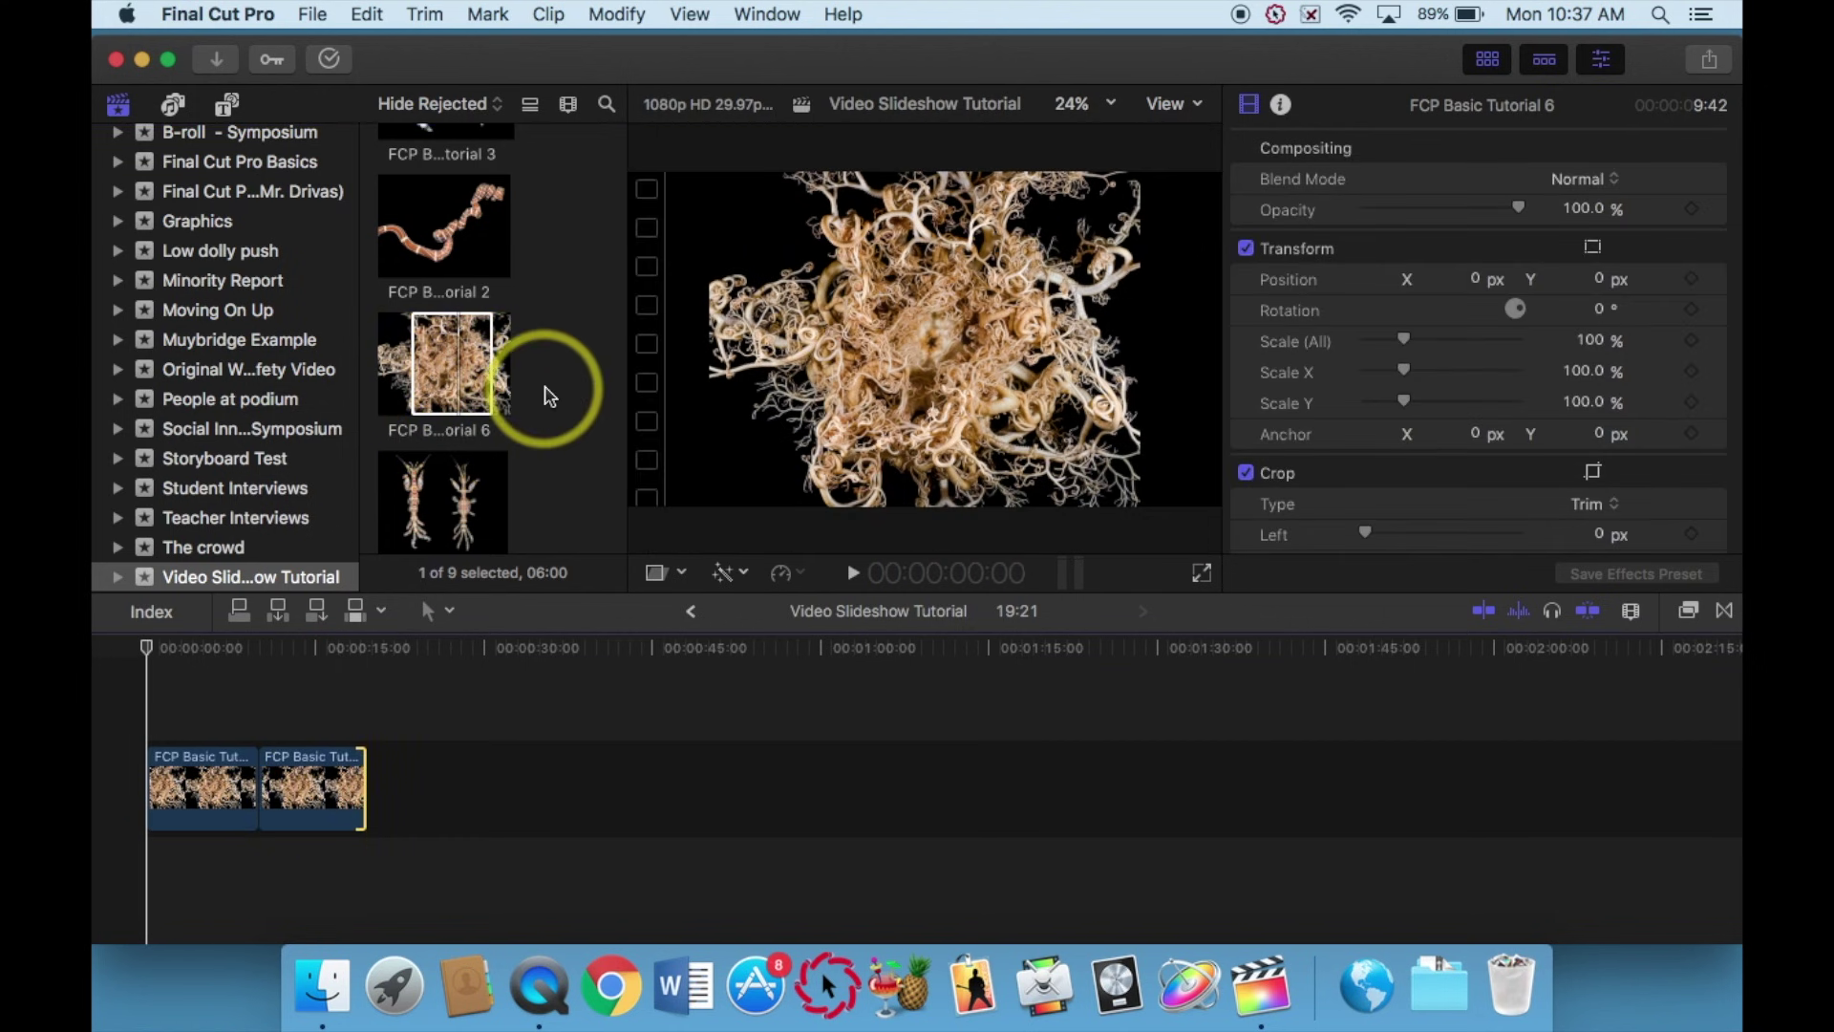
pyautogui.click(322, 791)
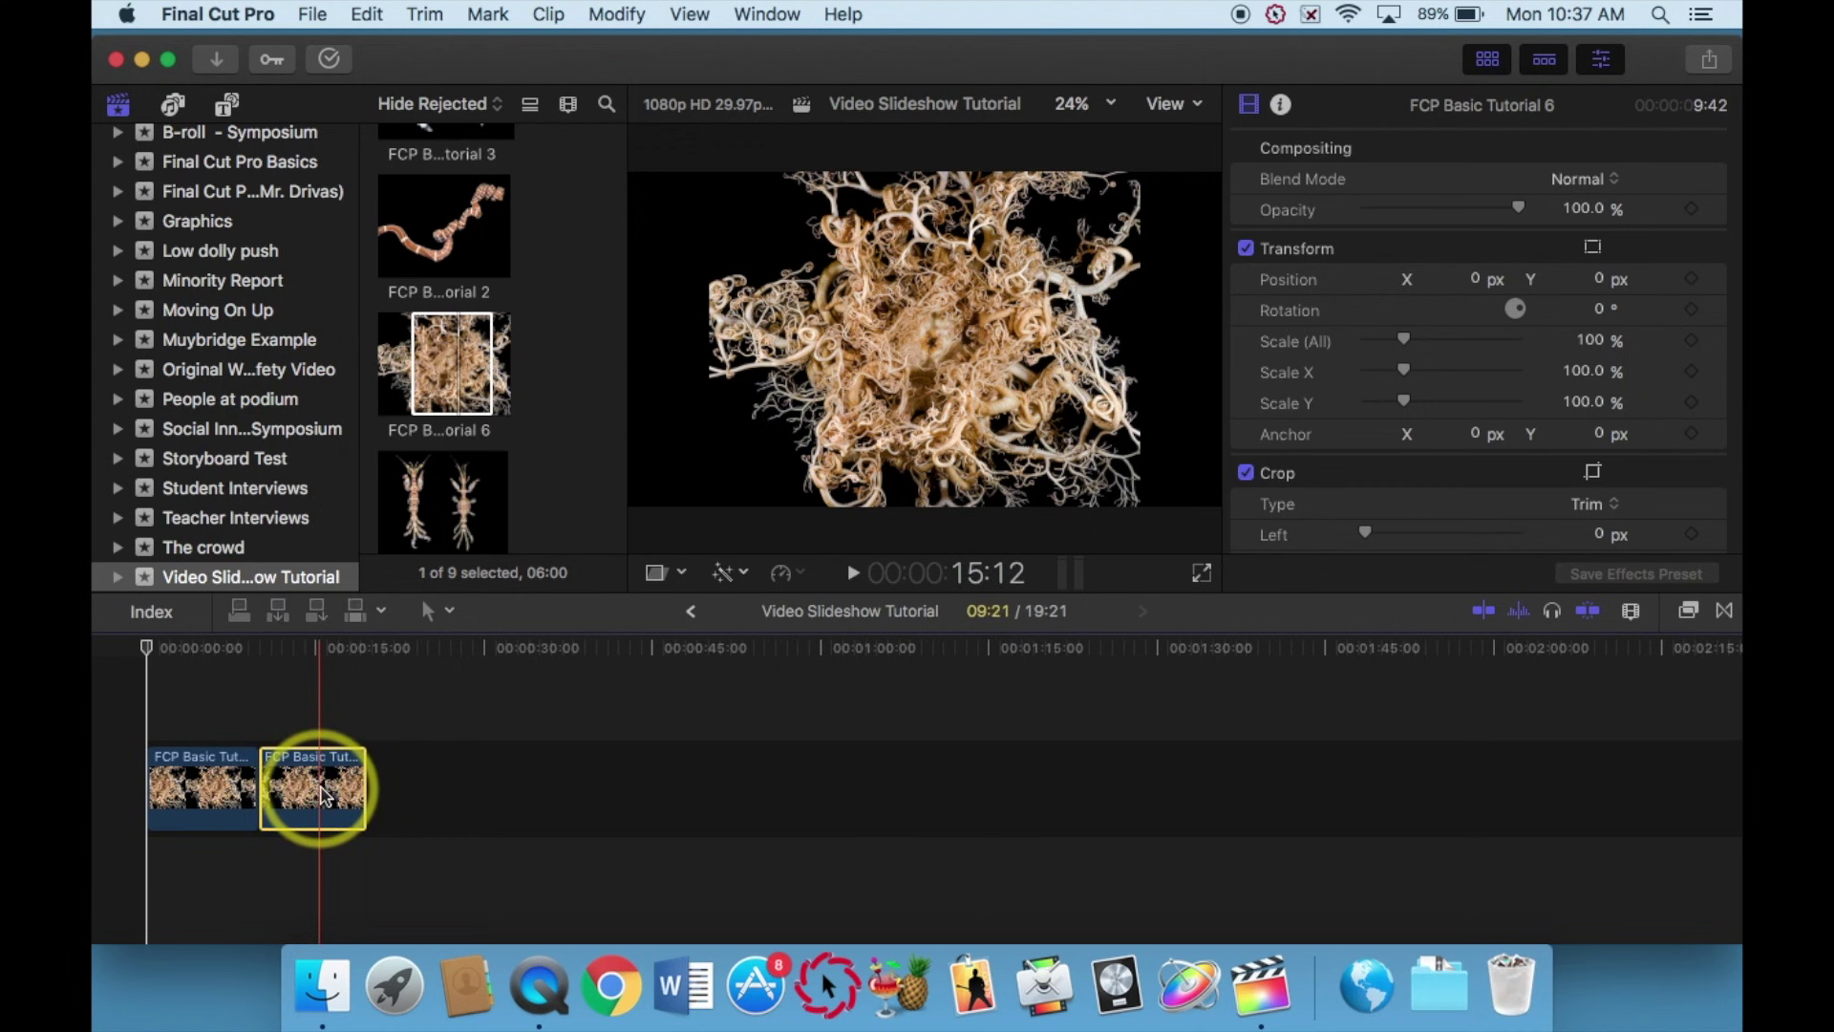
pyautogui.press('Delete')
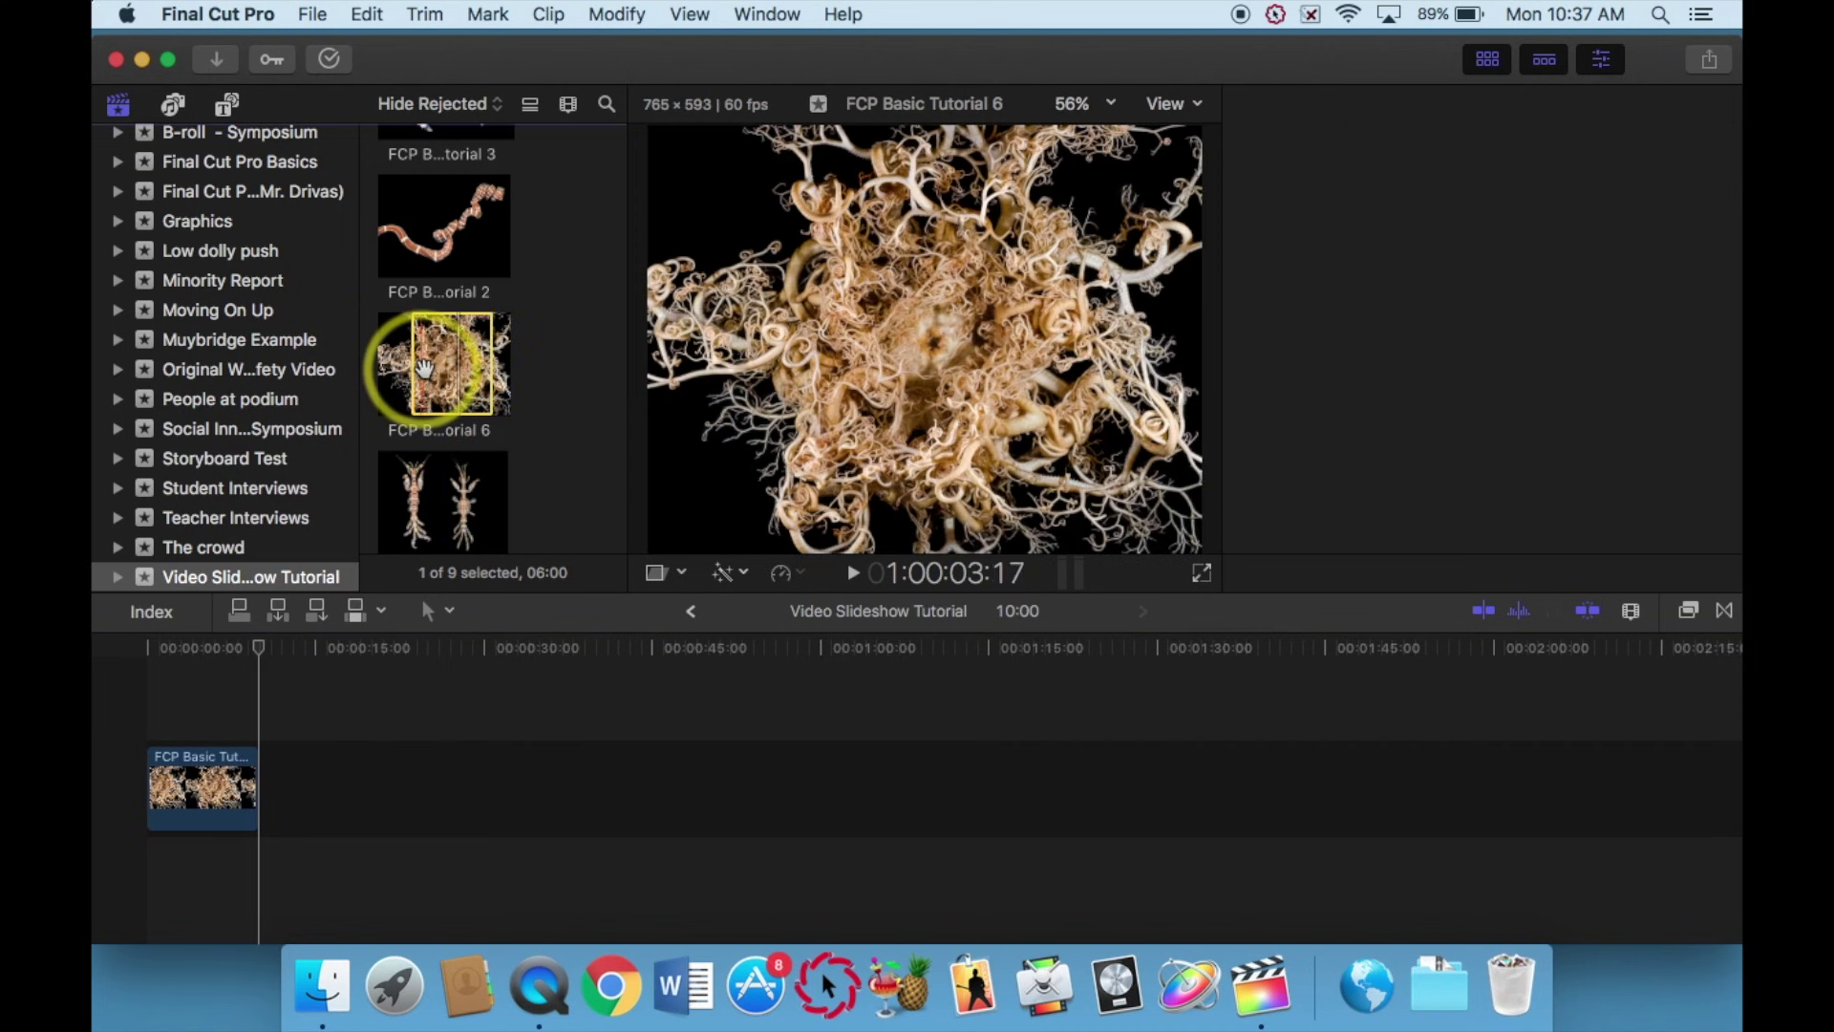
# Select the six FCP Basic Tutorial image clips together in the browser, leaving out the green-background clip.
pyautogui.click(424, 368)
pyautogui.scroll(-5, 587, 380)
pyautogui.scroll(-5, 586, 381)
pyautogui.scroll(3, 589, 387)
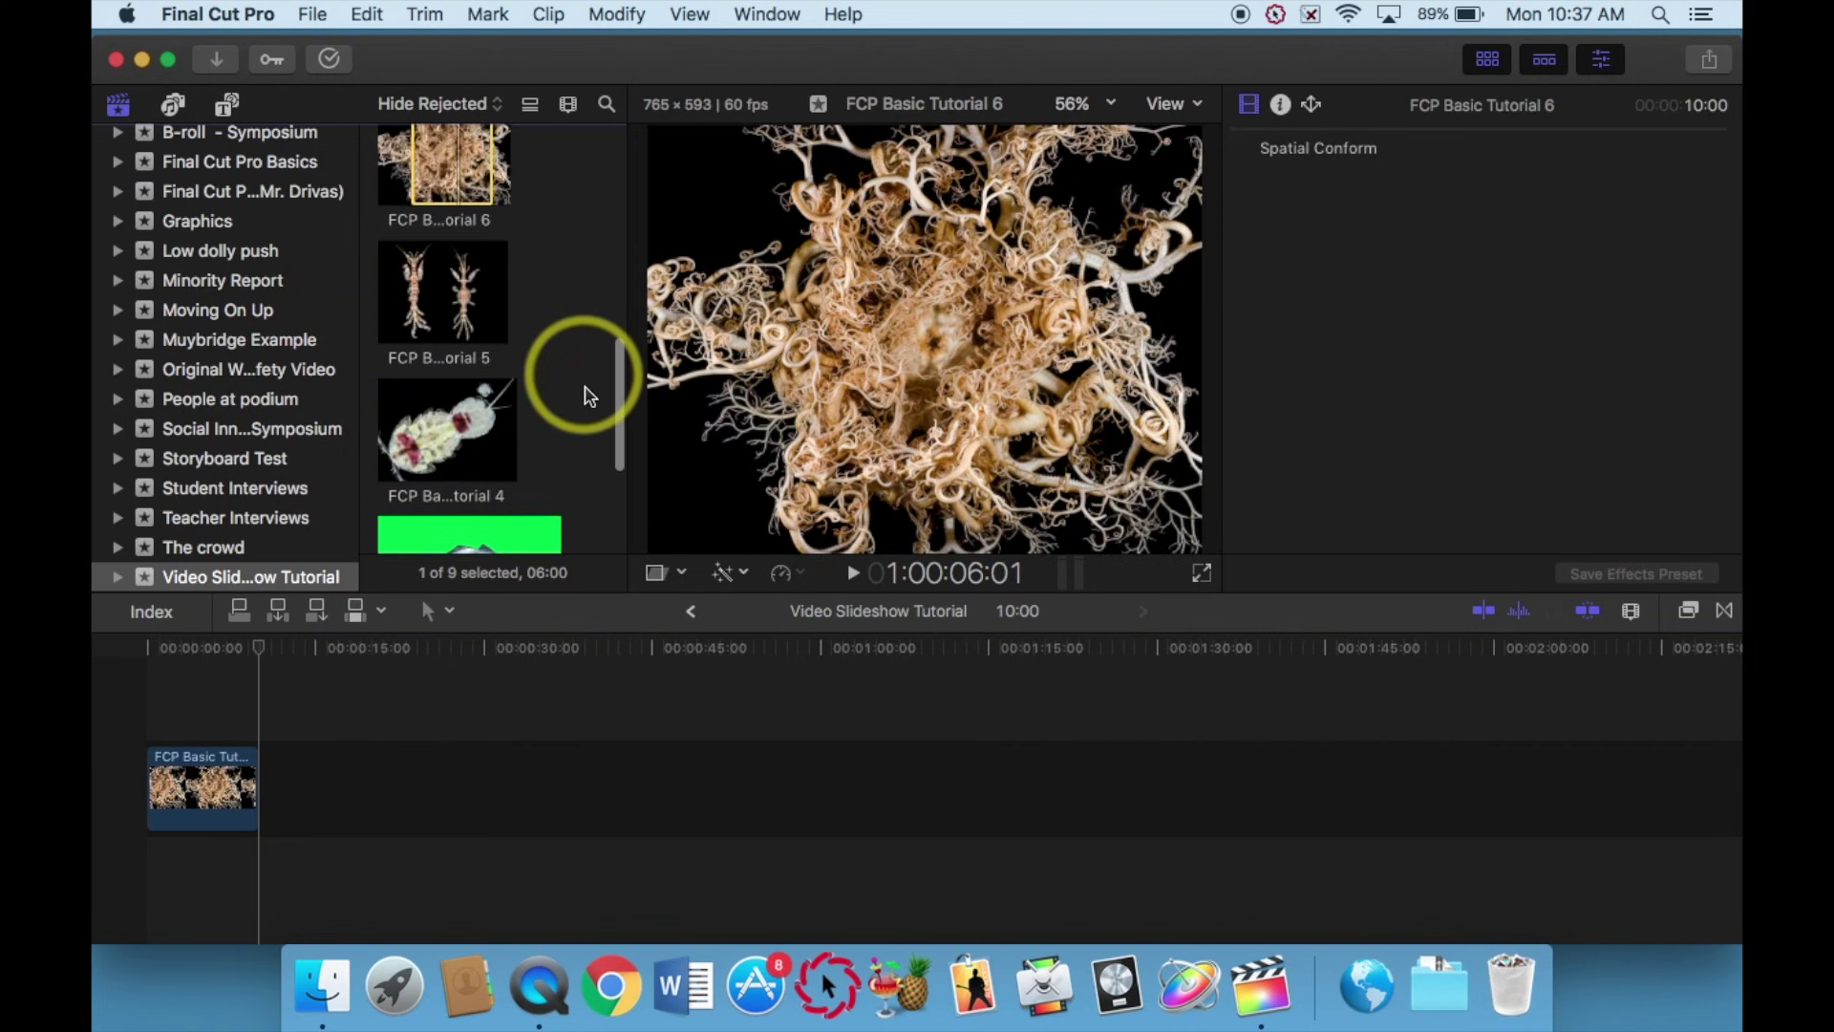
pyautogui.moveTo(554, 441); pyautogui.dragTo(433, 397)
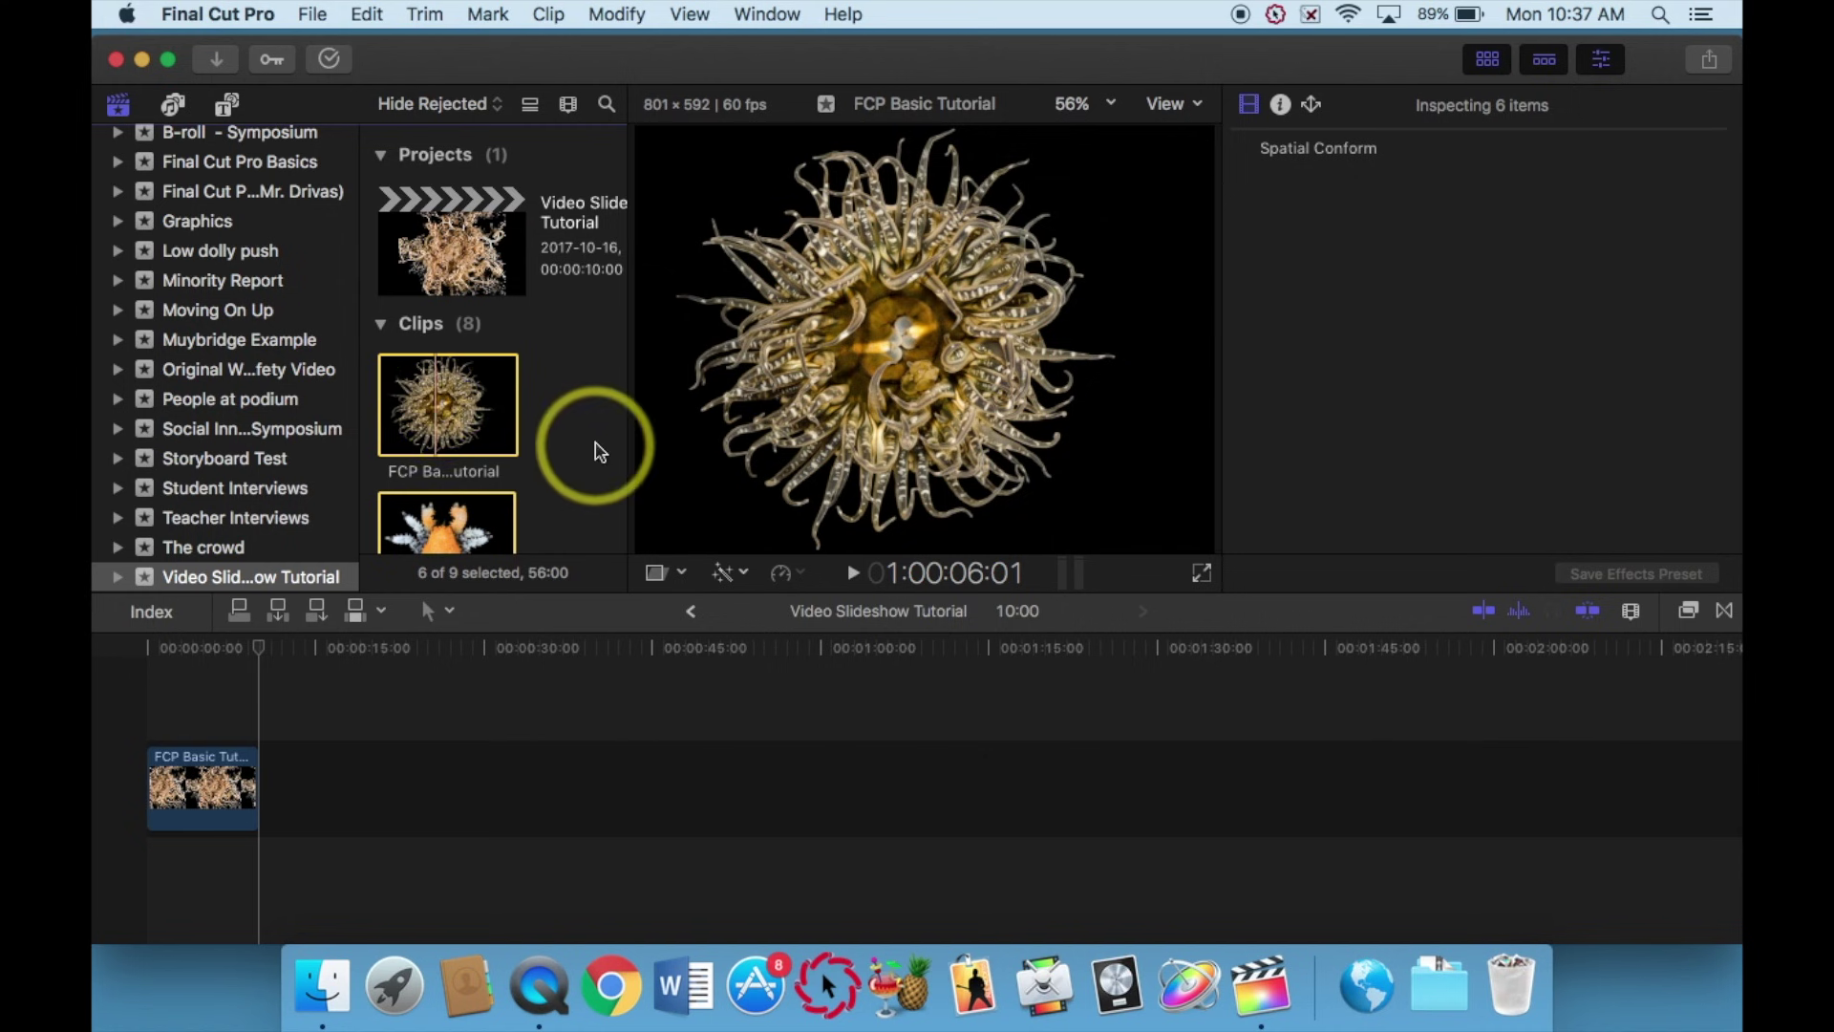
# Remove FCP Basic Tutorial 6 from the browser selection and append the other five clips to the end of the timeline.
pyautogui.scroll(-5, 600, 451)
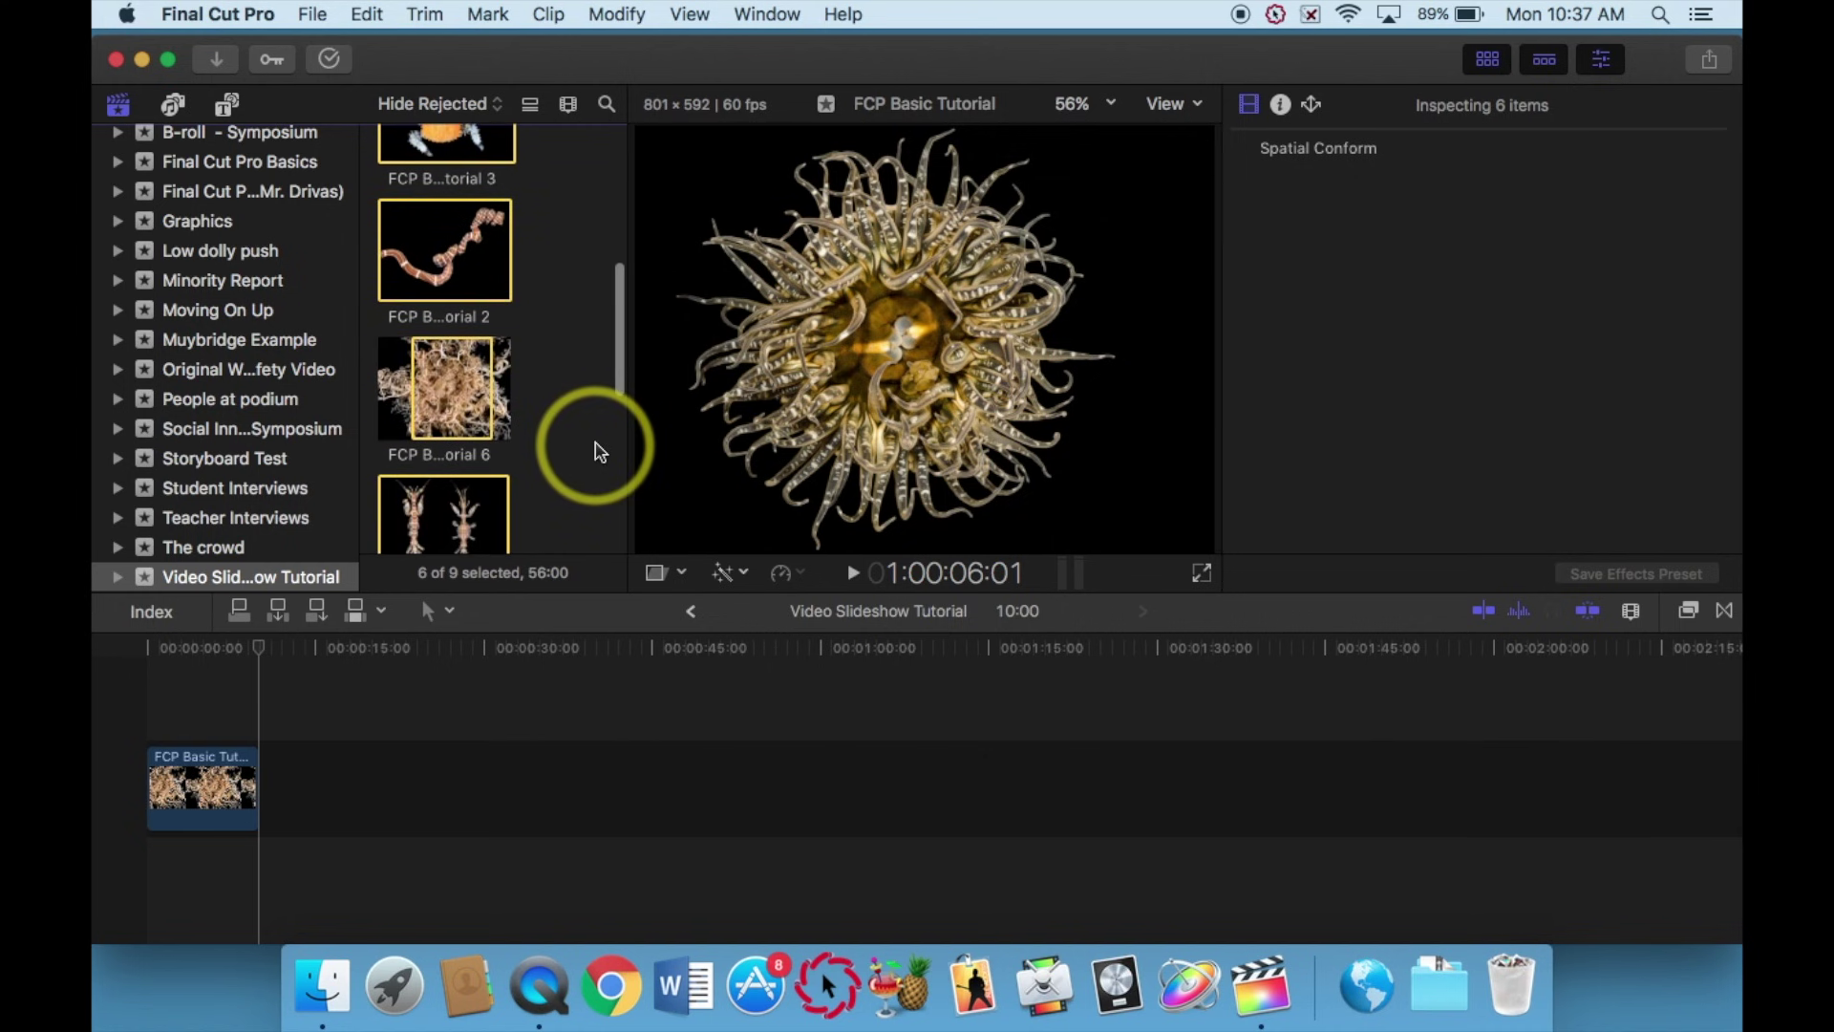
pyautogui.scroll(-3, 607, 360)
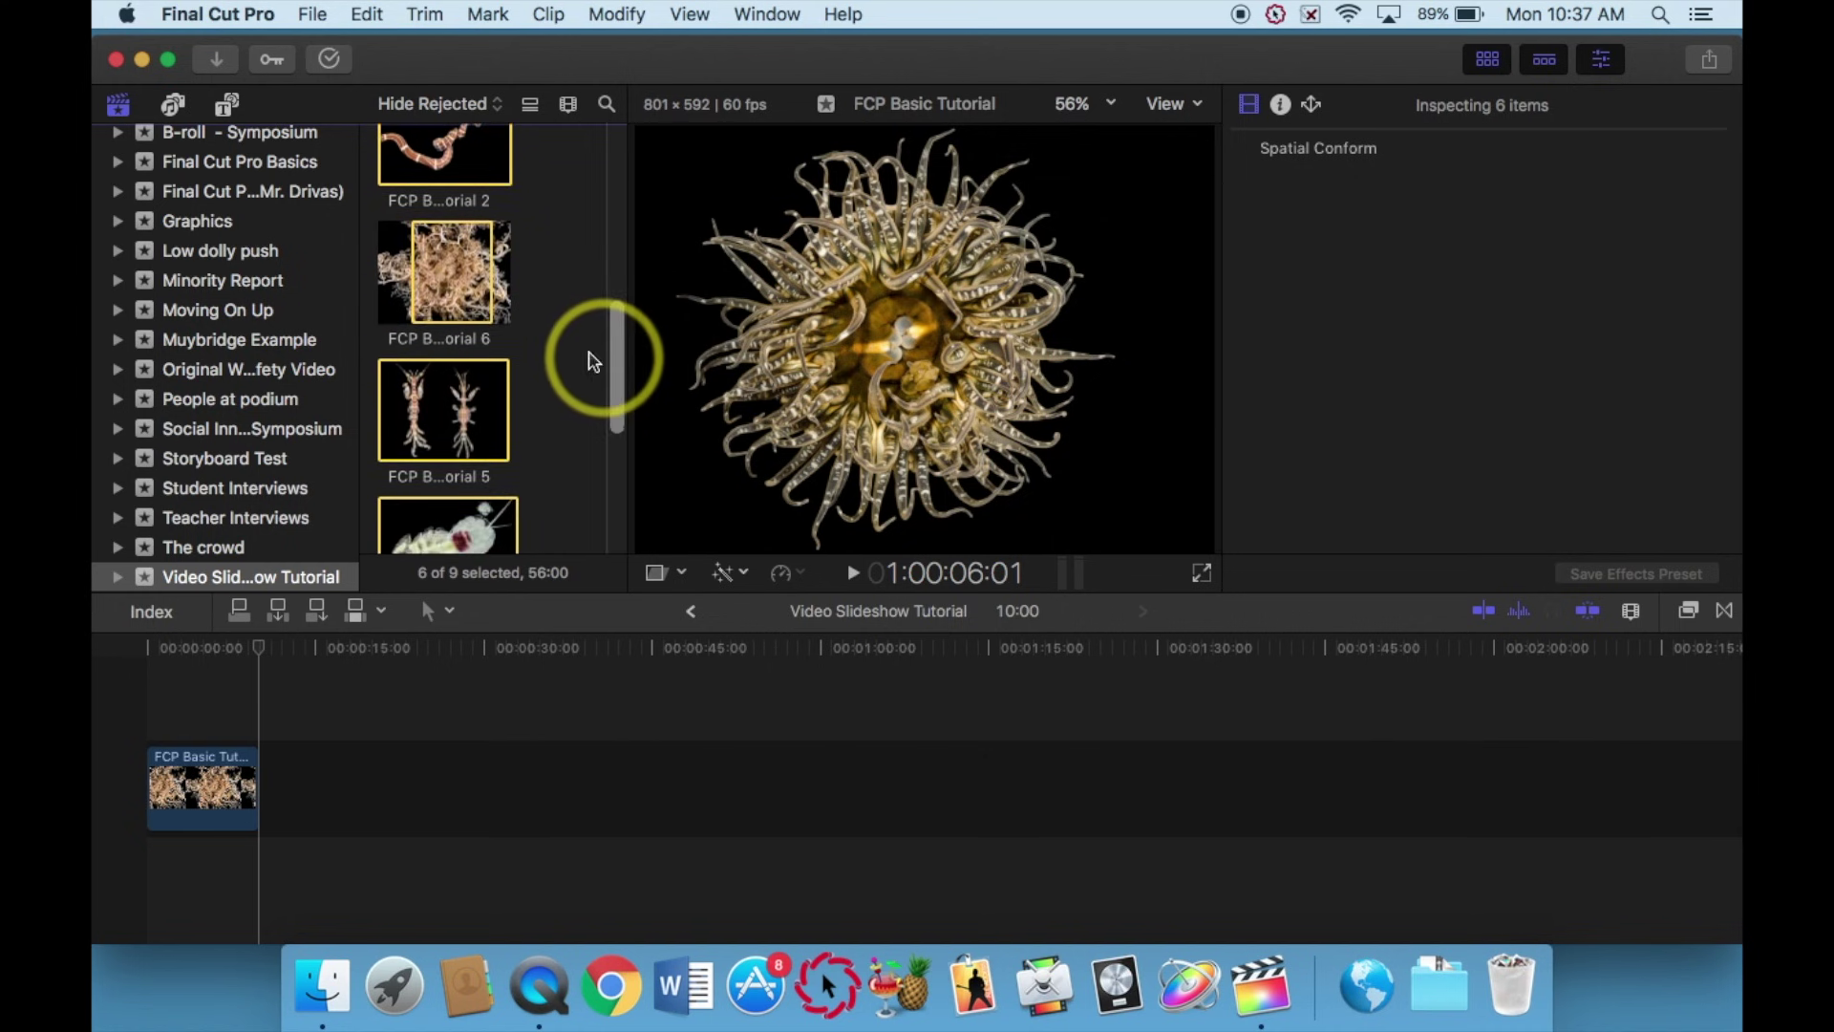
pyautogui.click(458, 277)
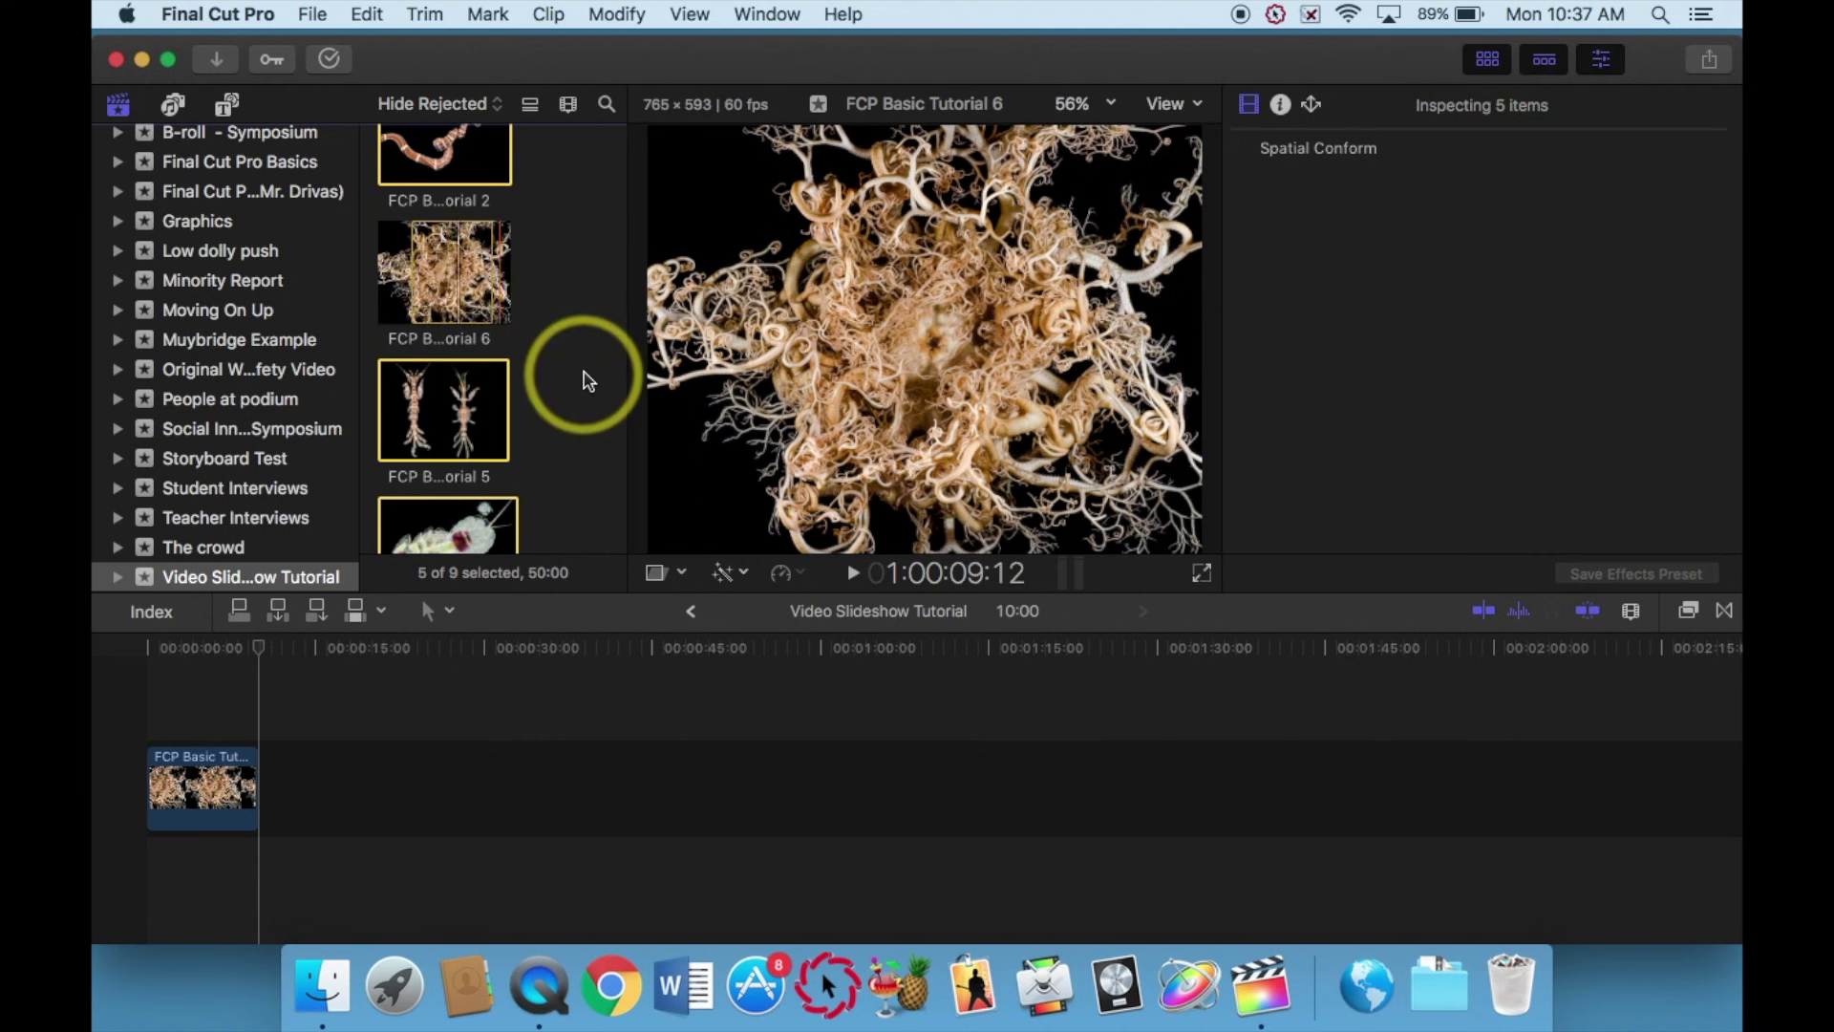
pyautogui.press('e')
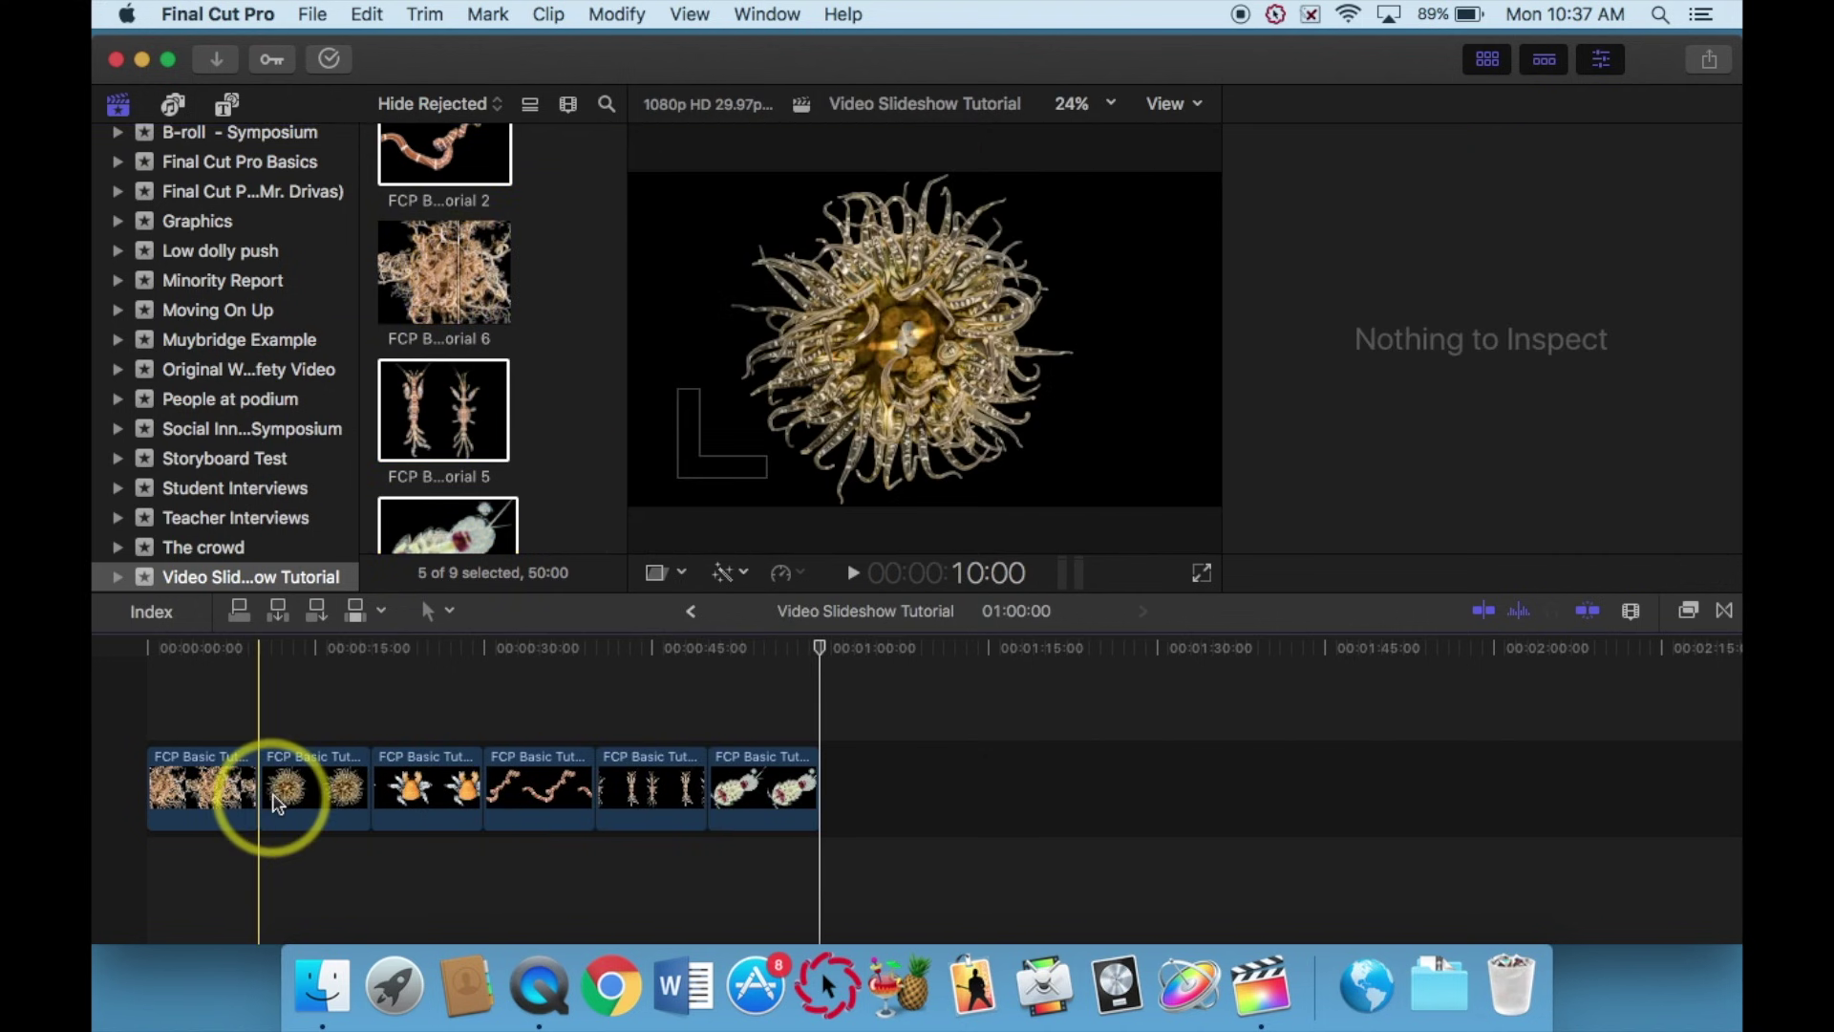
# Change the duration of the second timeline clip, FCP Basic Tutorial, to 6 seconds.
pyautogui.click(317, 789)
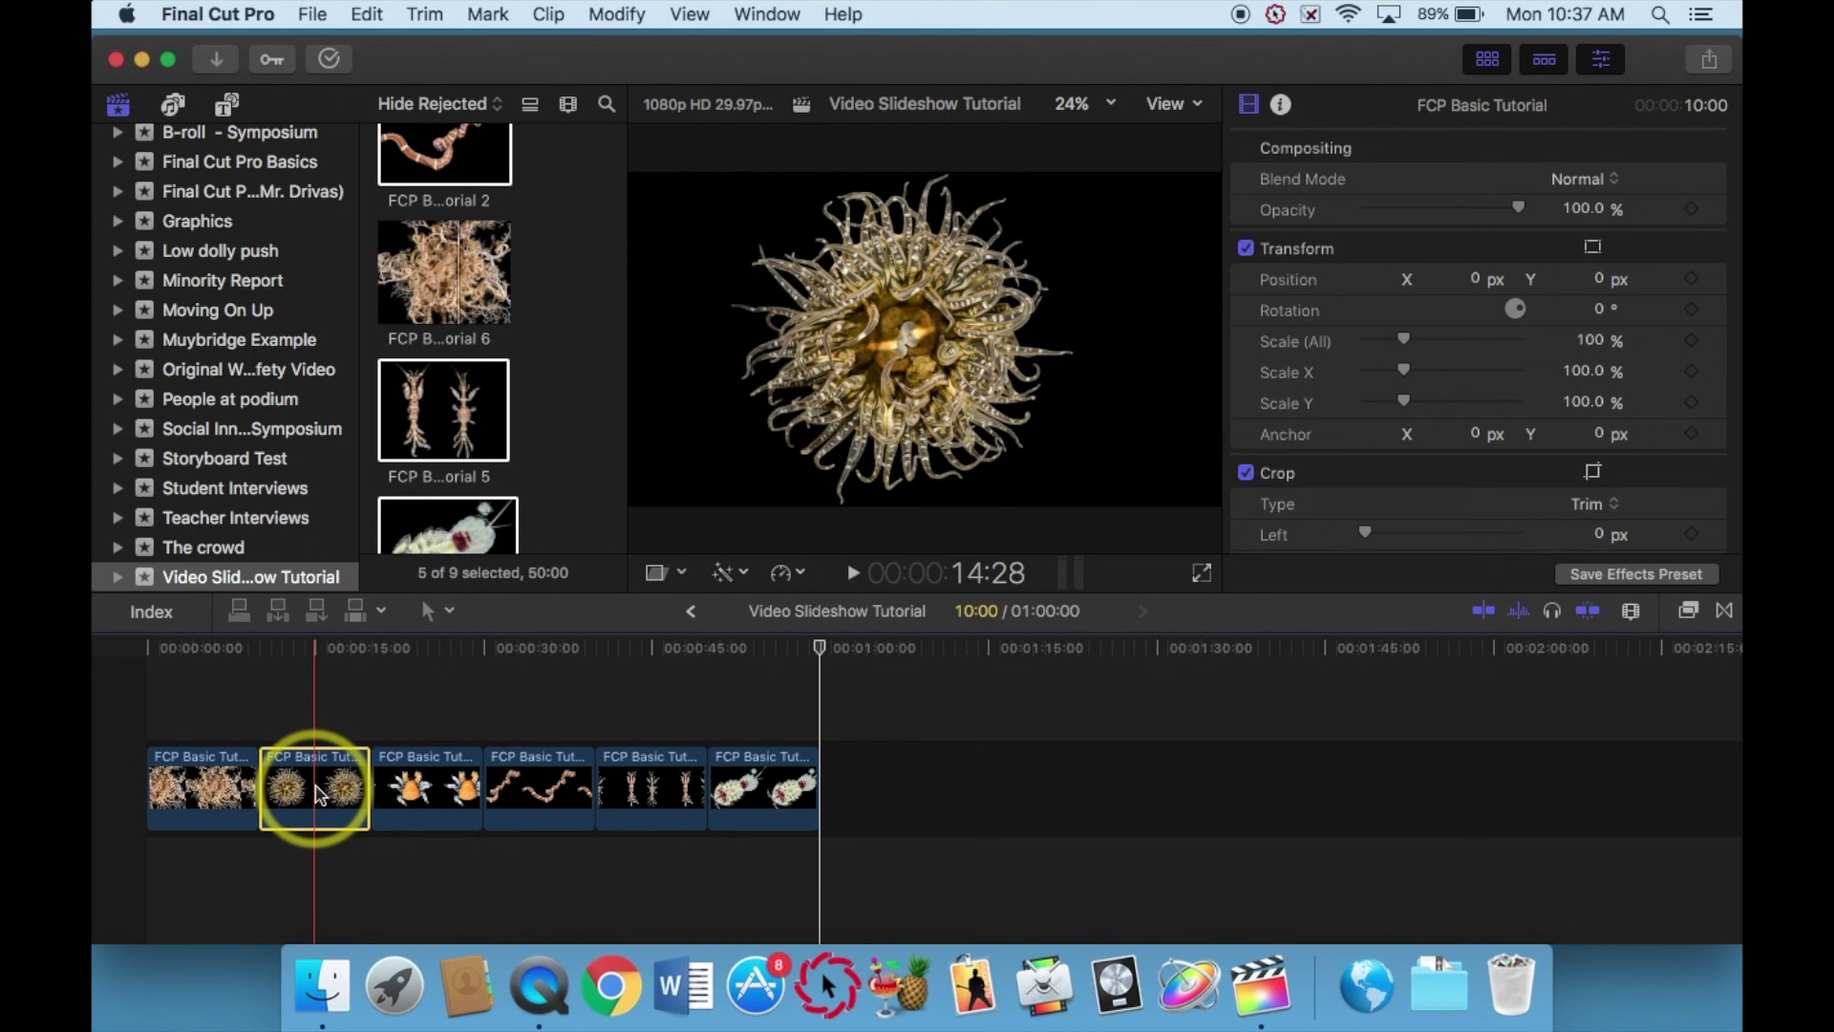
pyautogui.rightClick(319, 794)
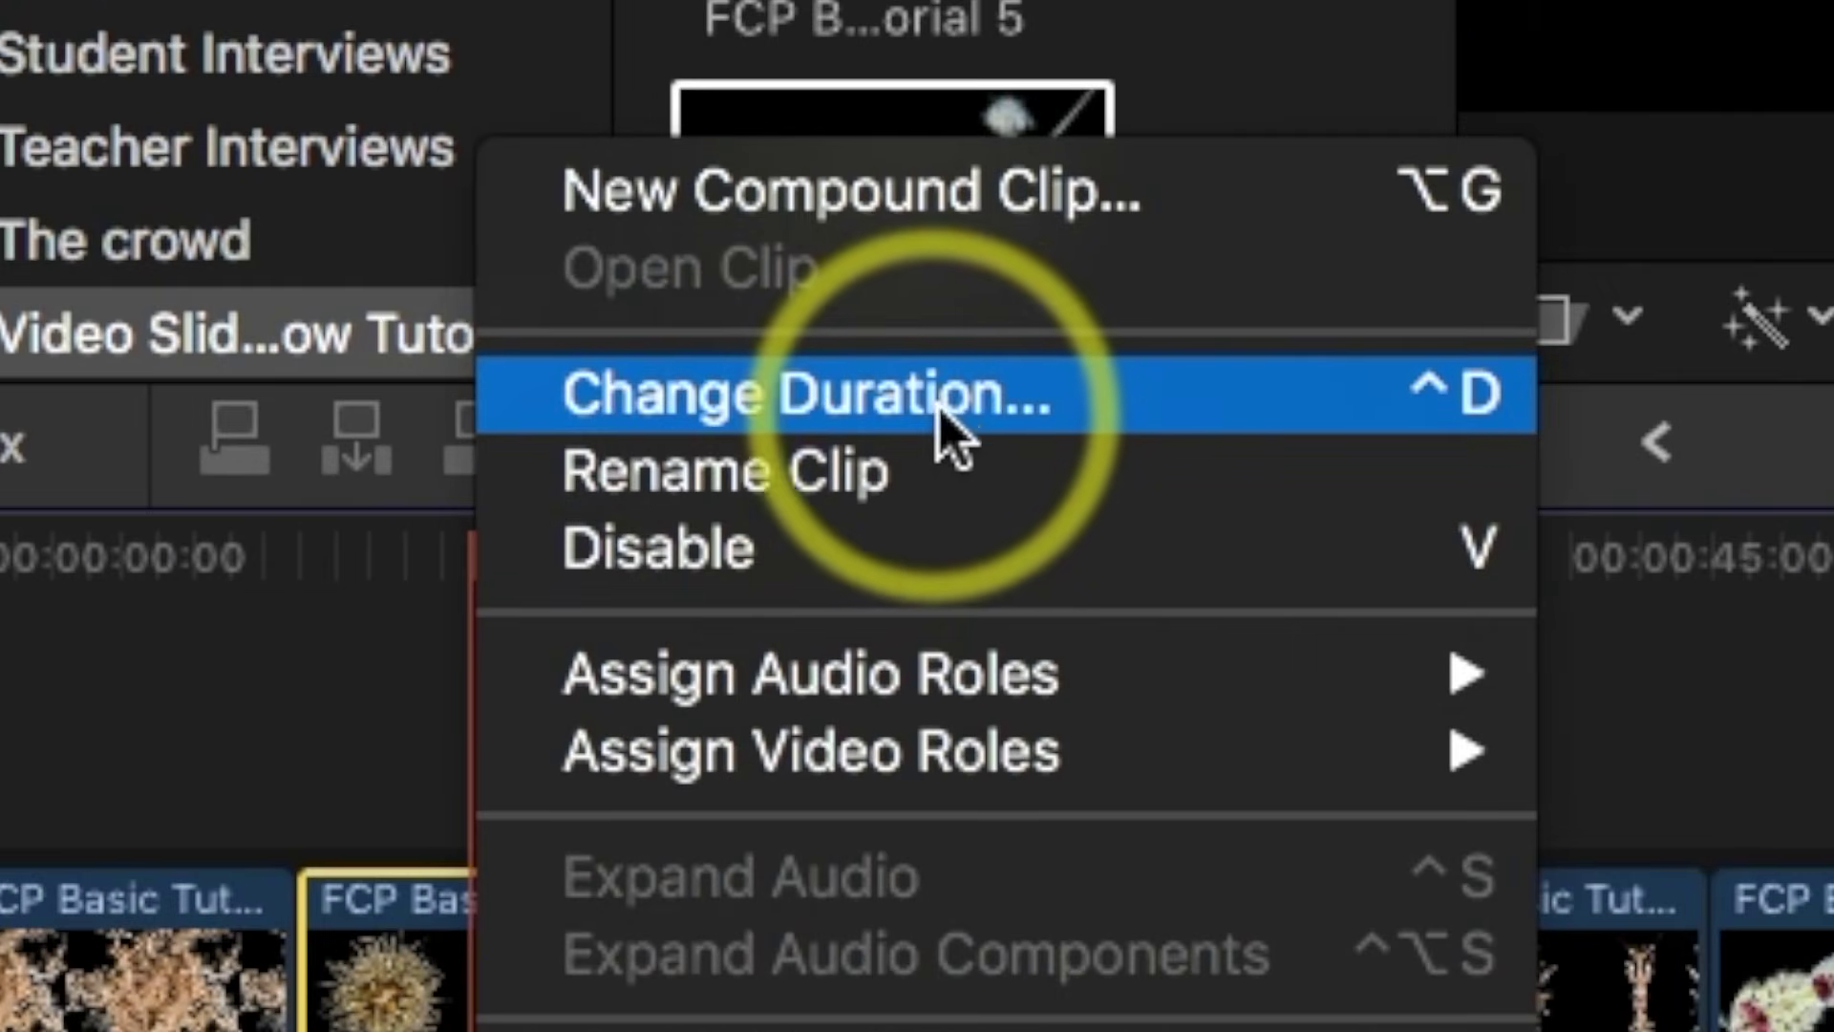
pyautogui.click(462, 597)
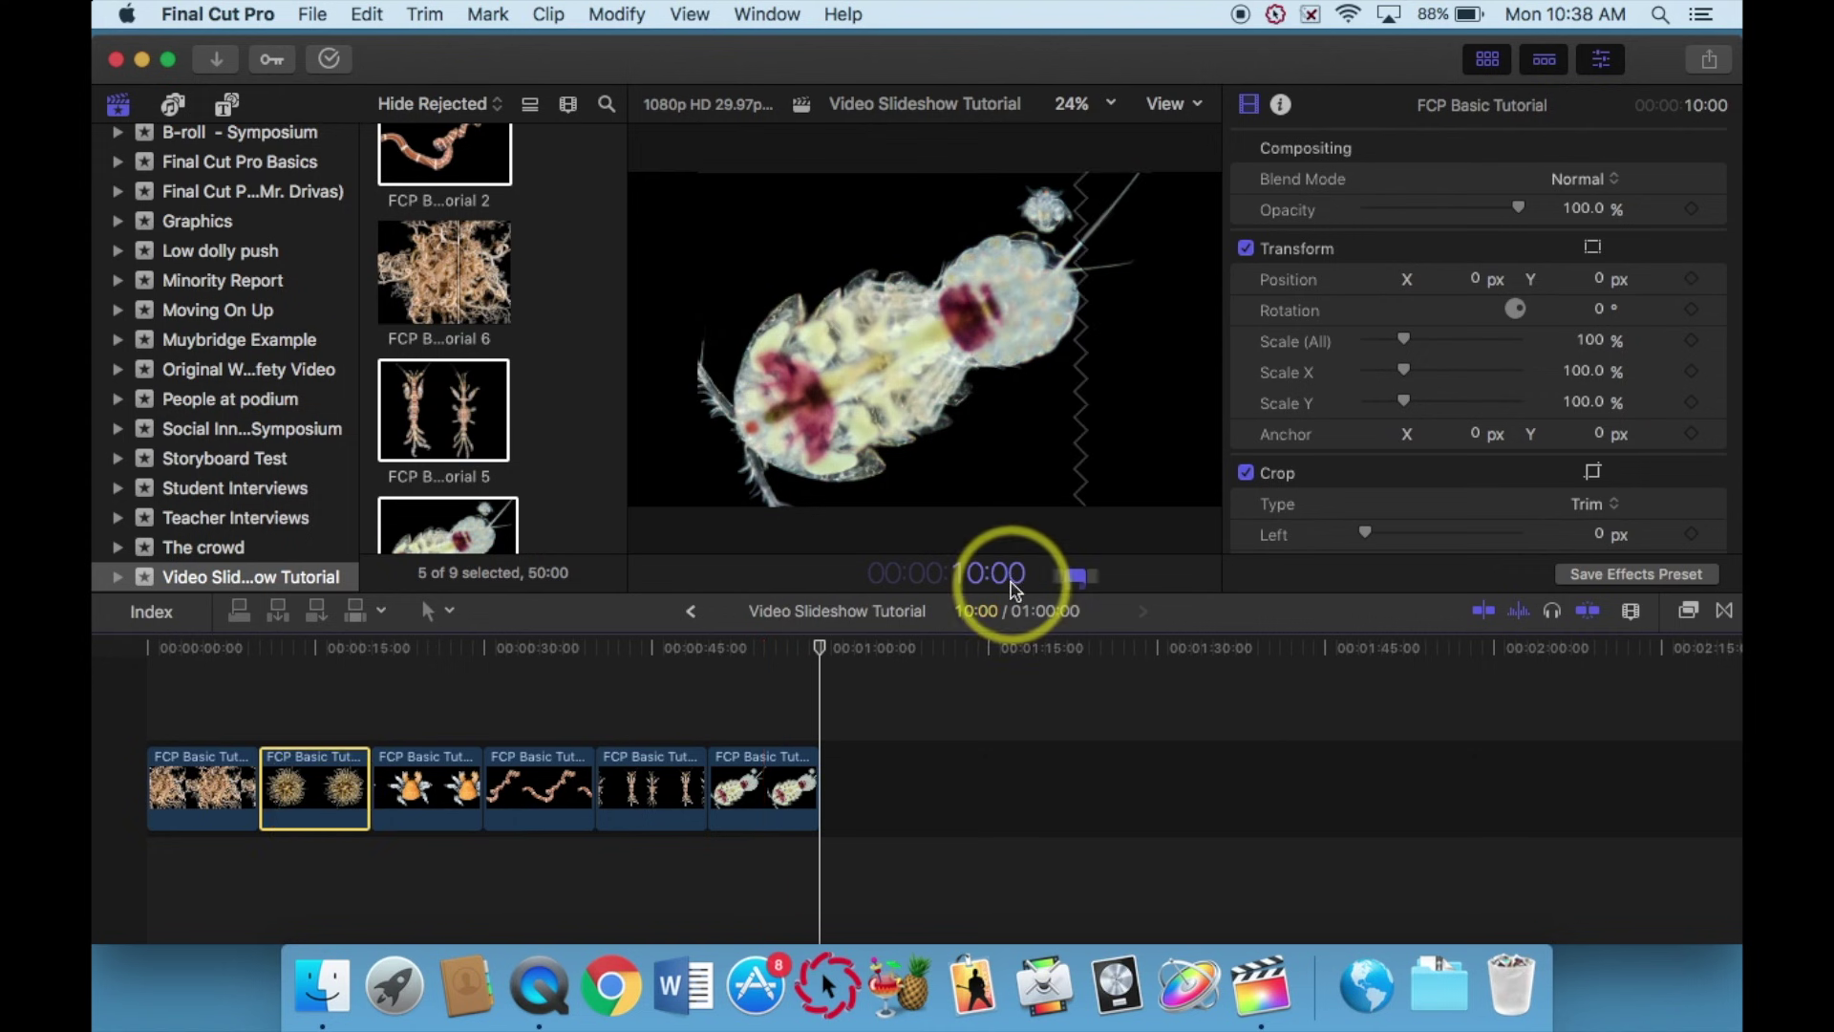
pyautogui.rightClick(345, 807)
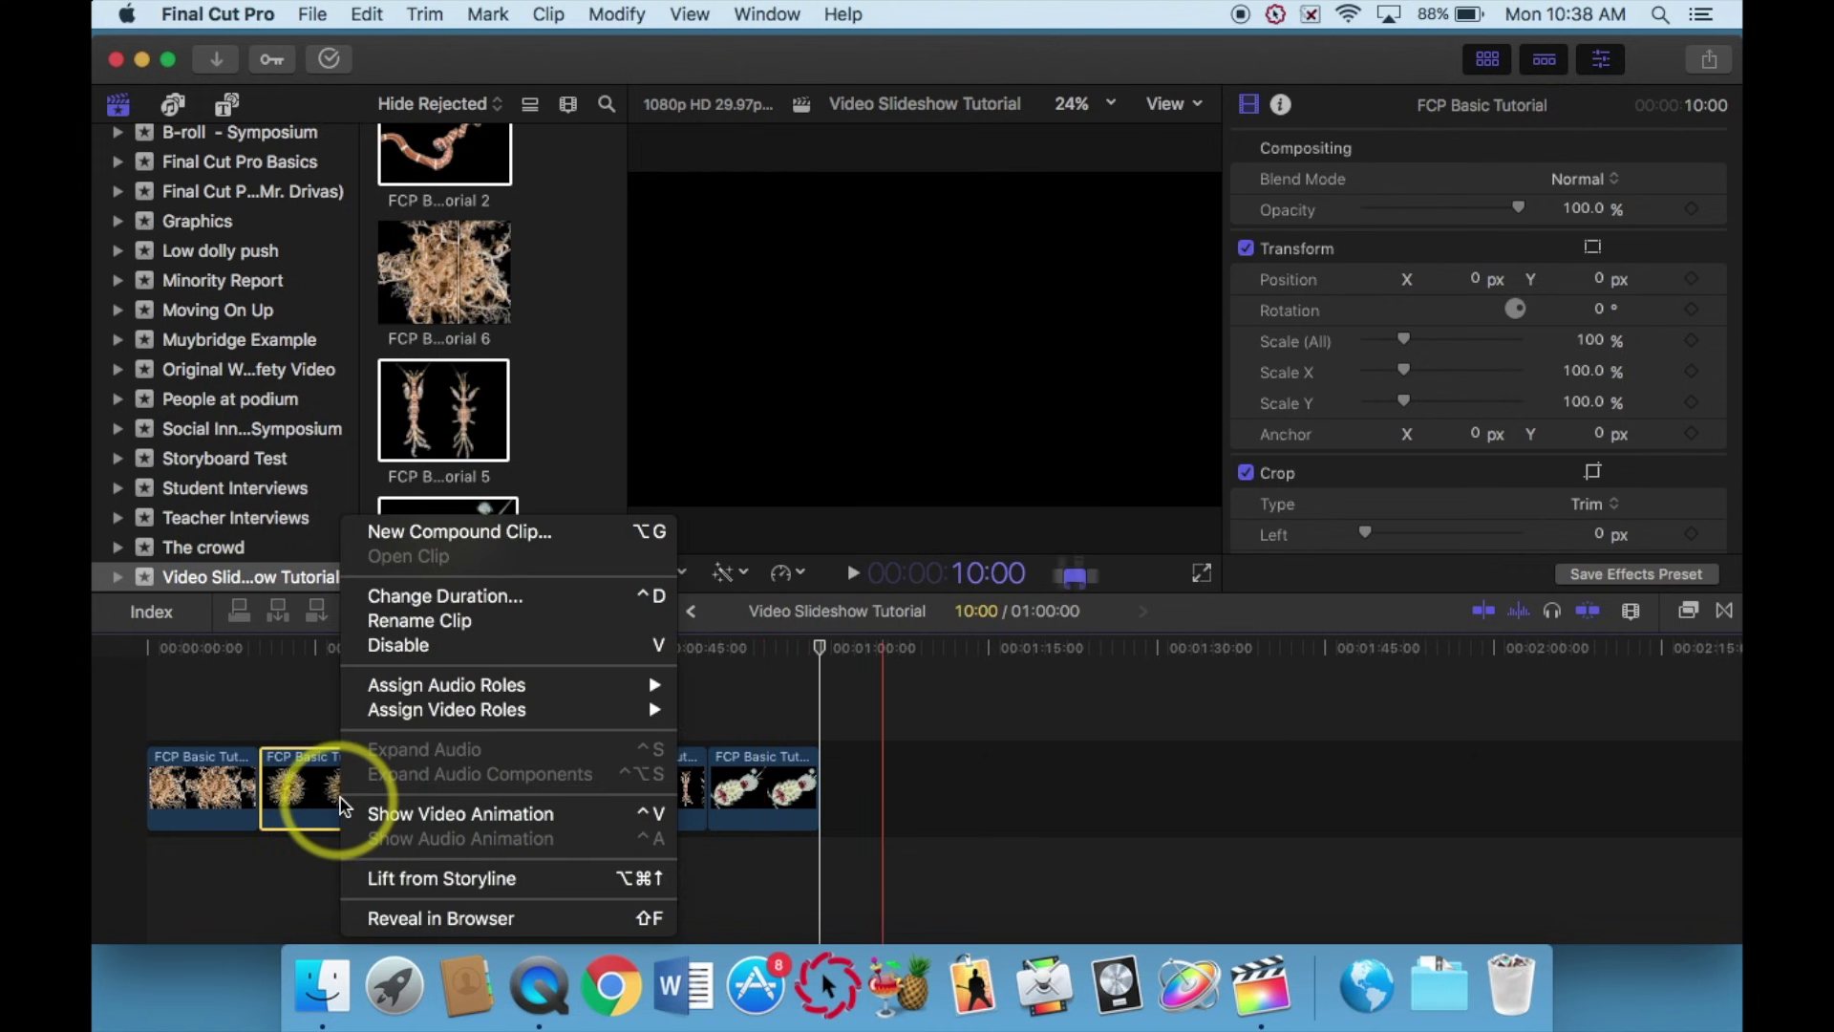
pyautogui.click(479, 598)
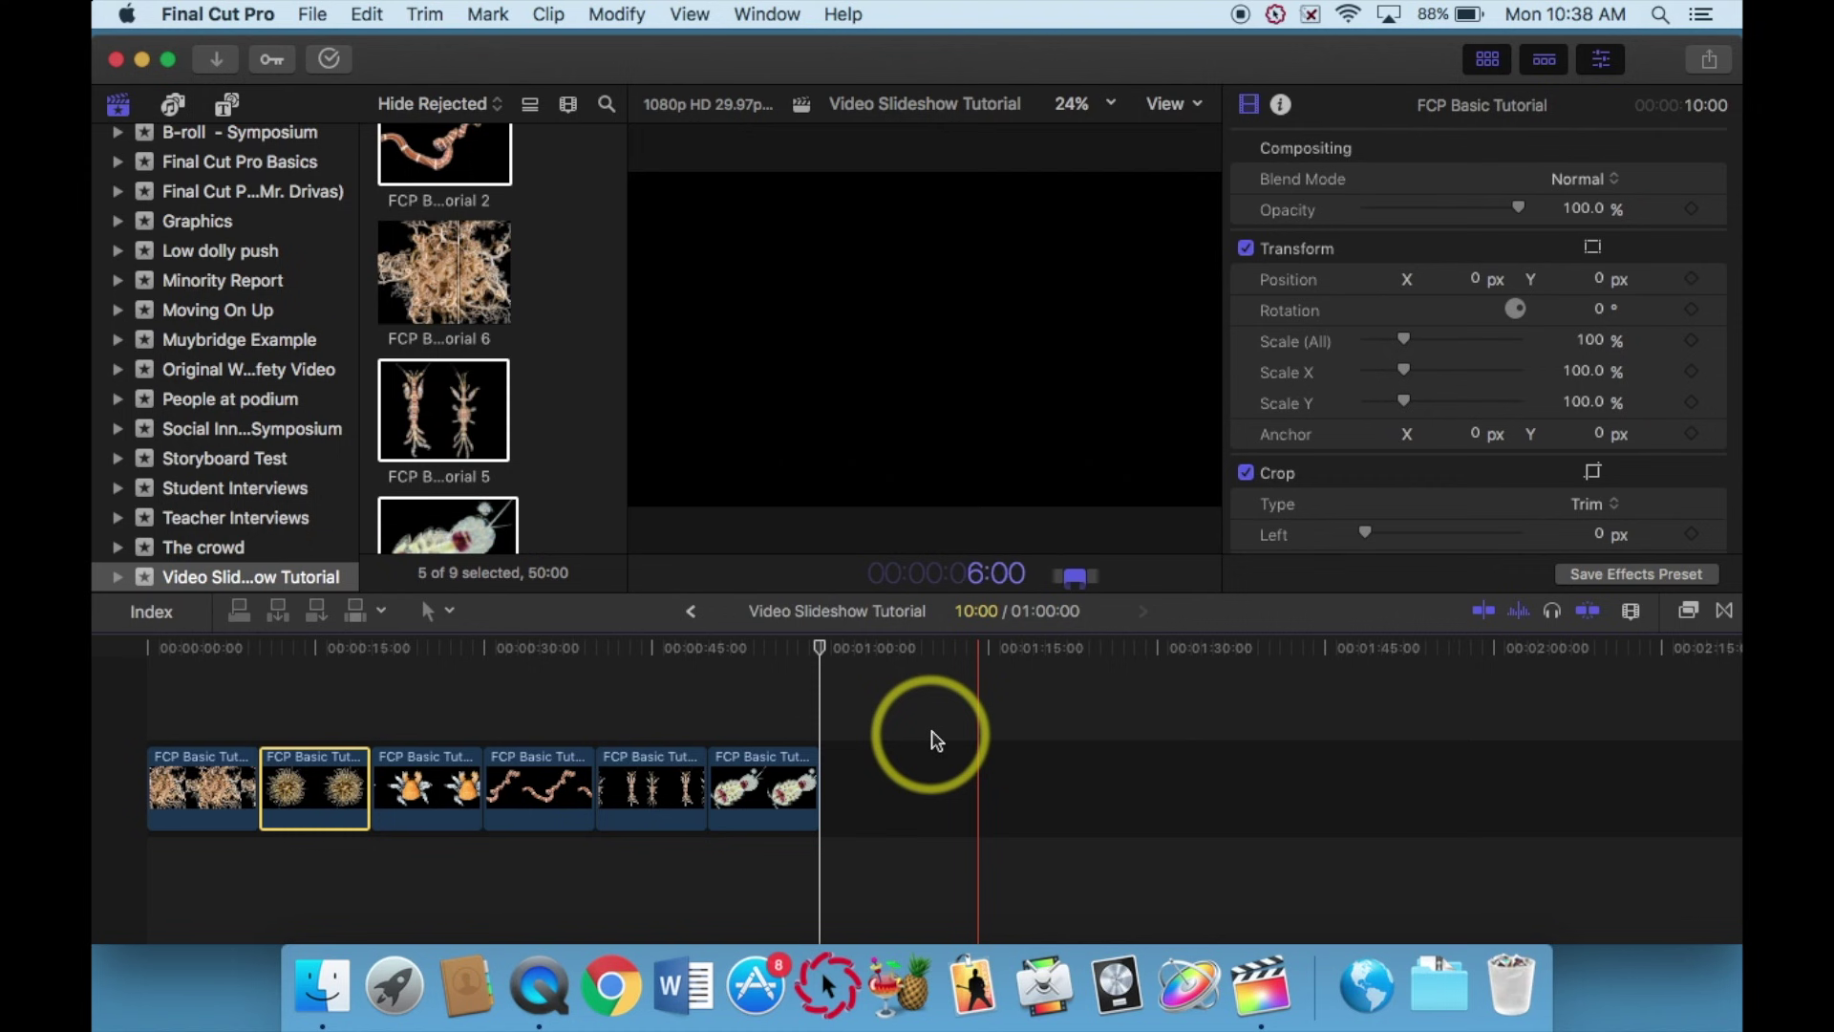
pyautogui.press('Return')
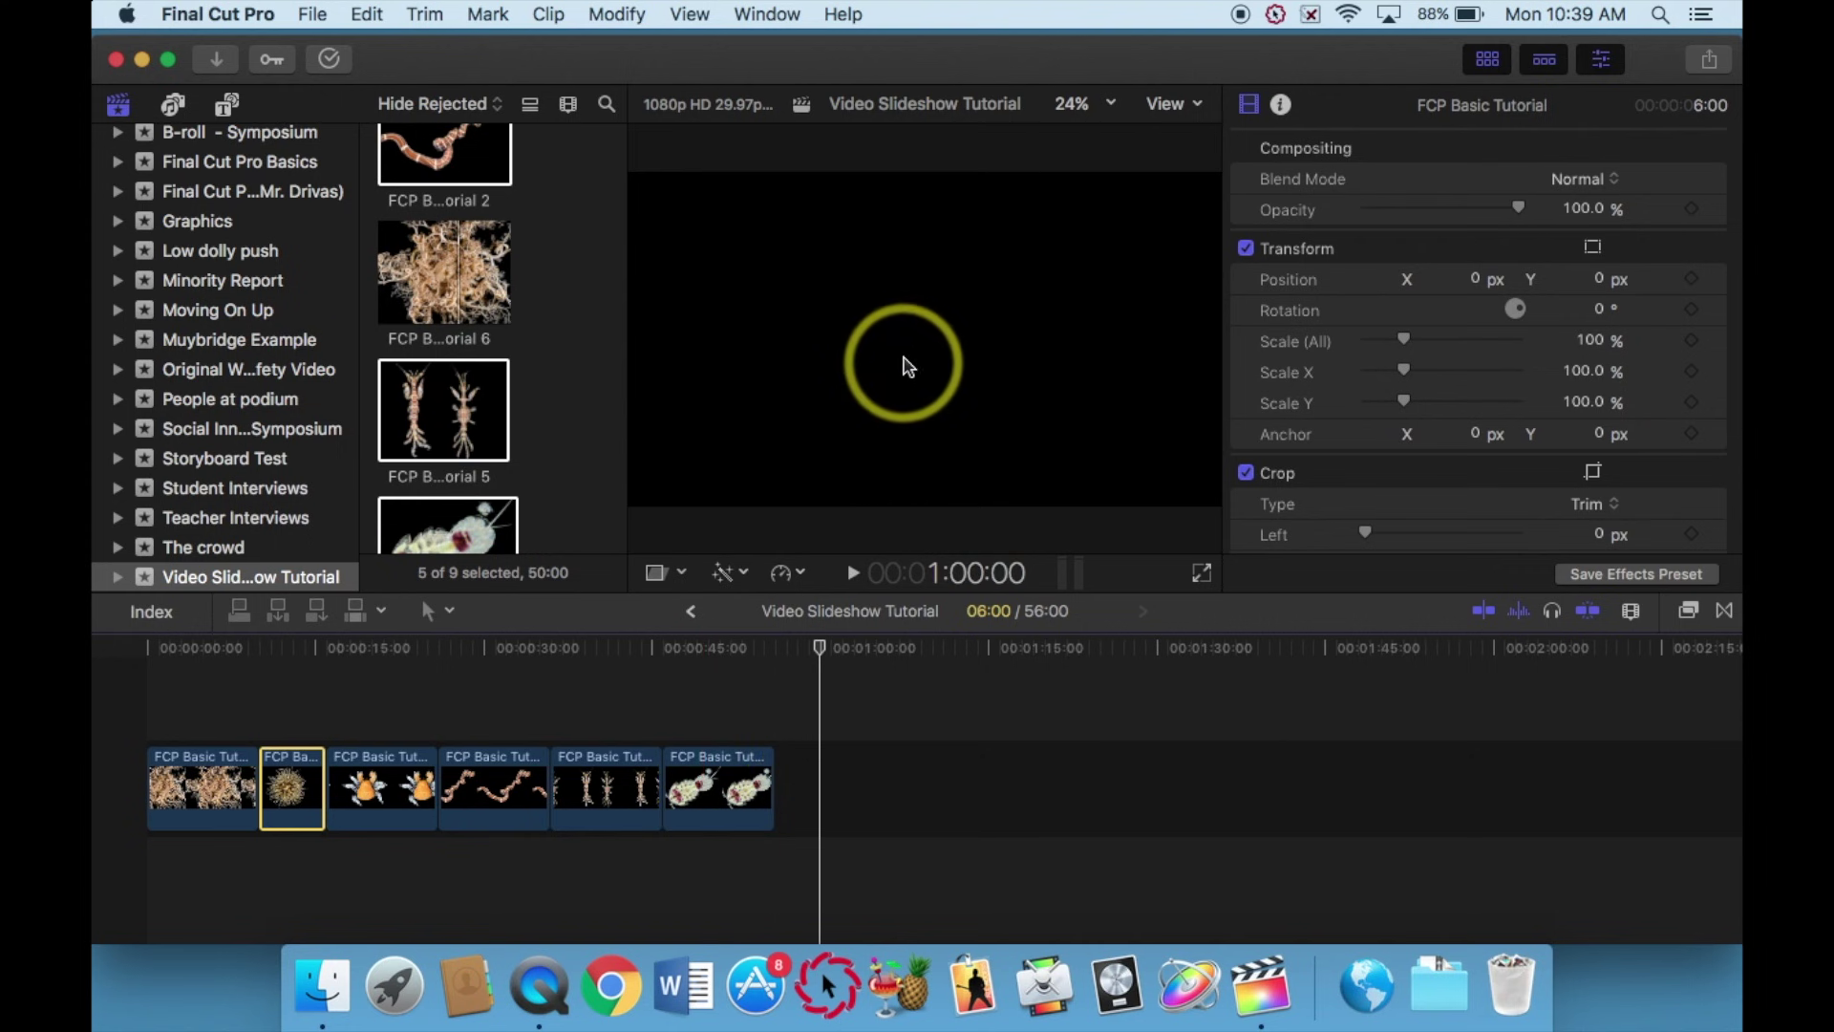
# Examine the assembled timeline clips up close and as a whole, returning the playhead to the start.
pyautogui.moveTo(819, 667); pyautogui.dragTo(713, 656)
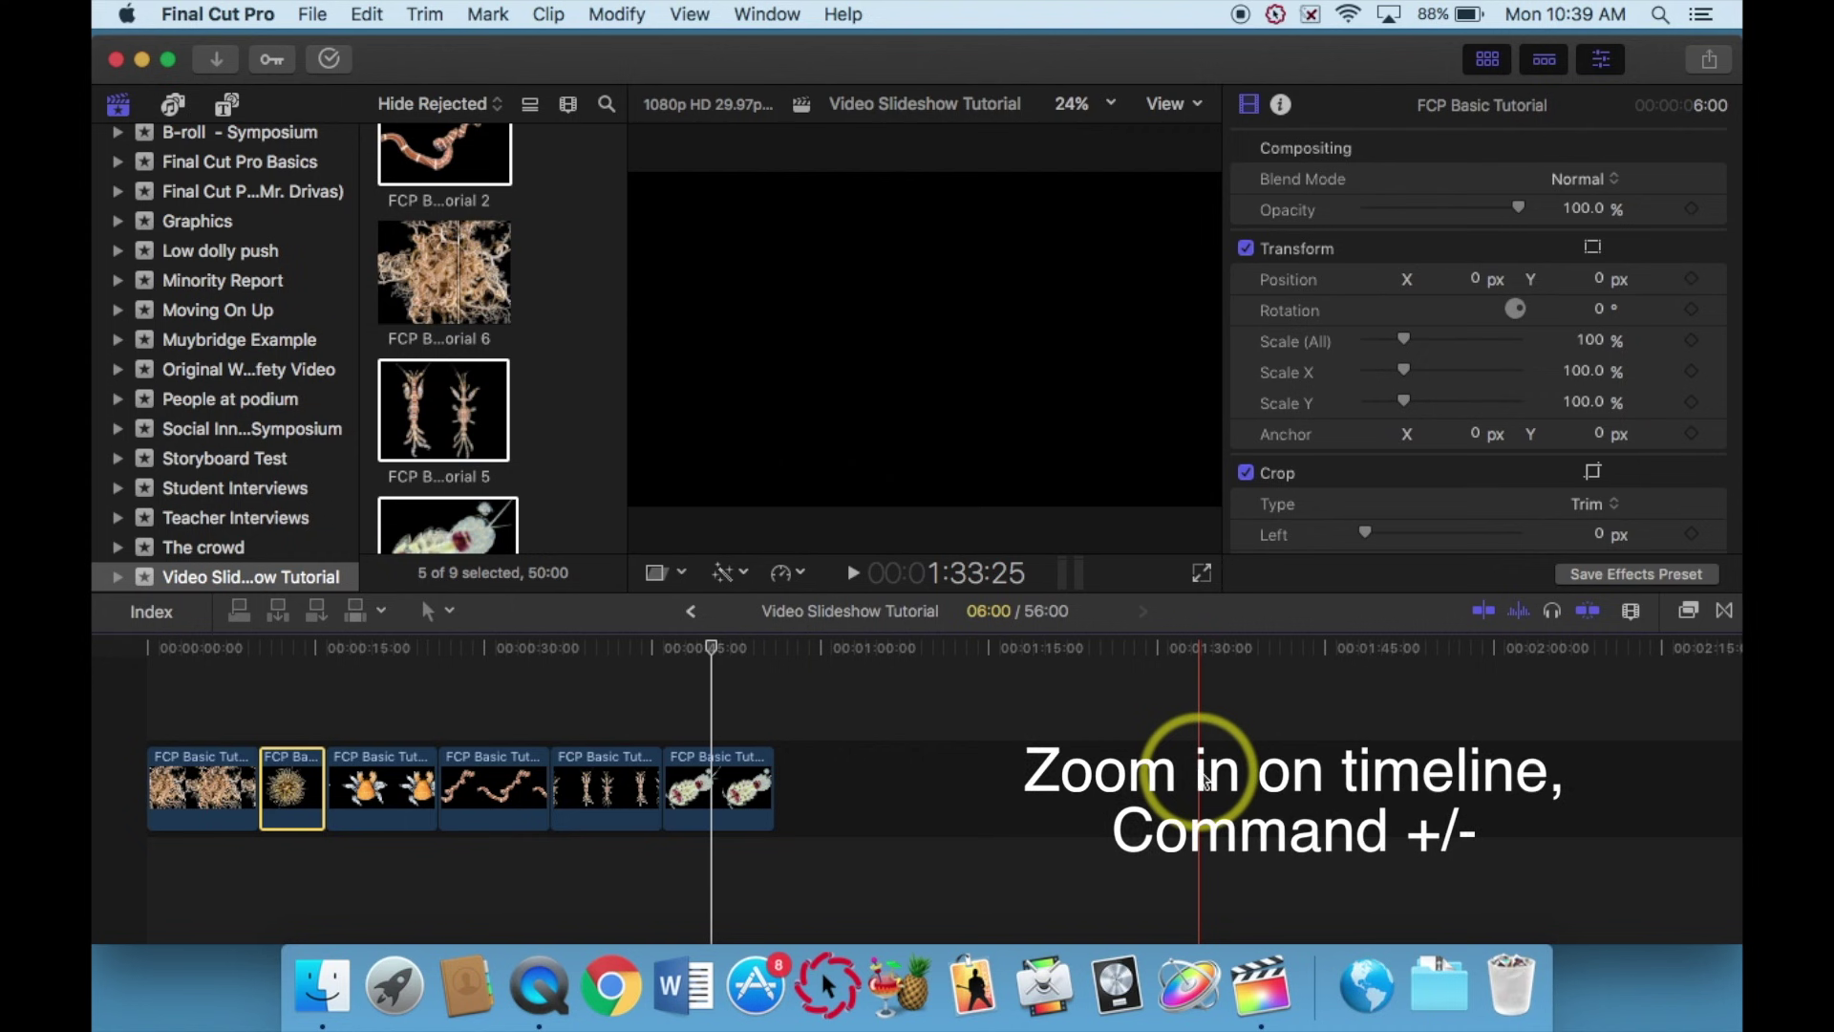
pyautogui.click(1136, 731)
pyautogui.press('super+equal')
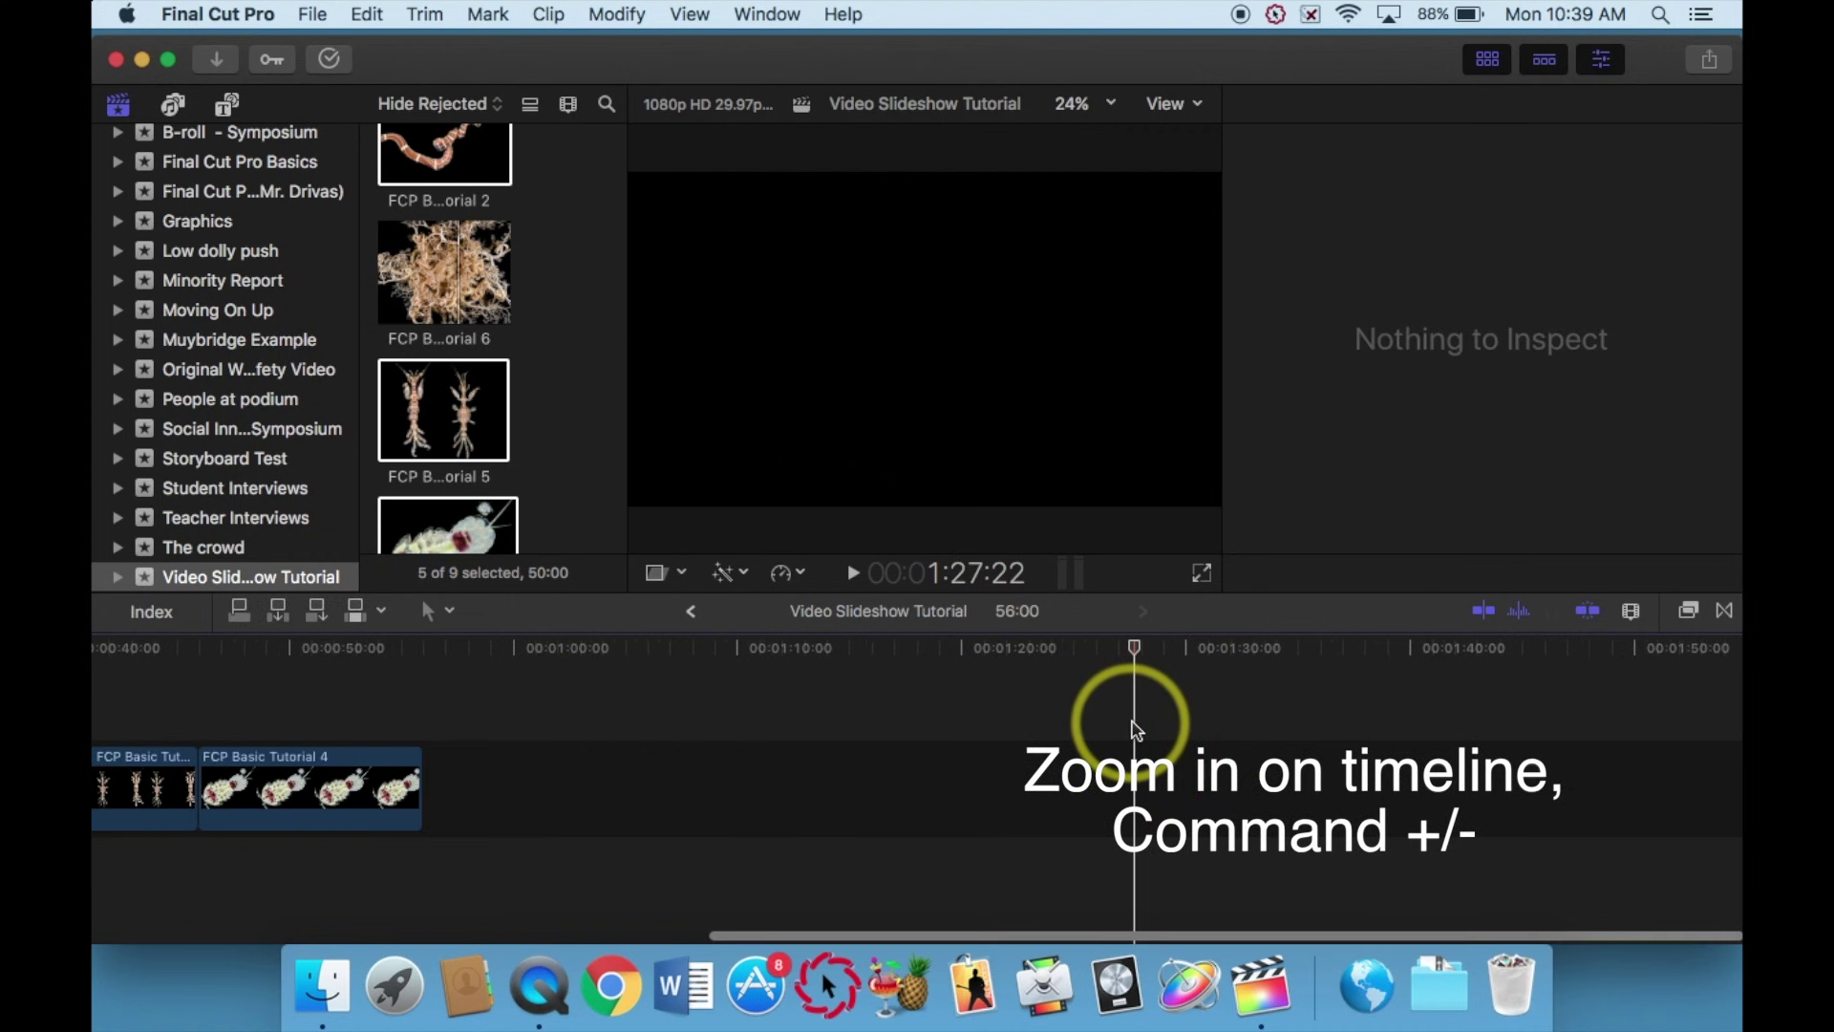
pyautogui.press('Home')
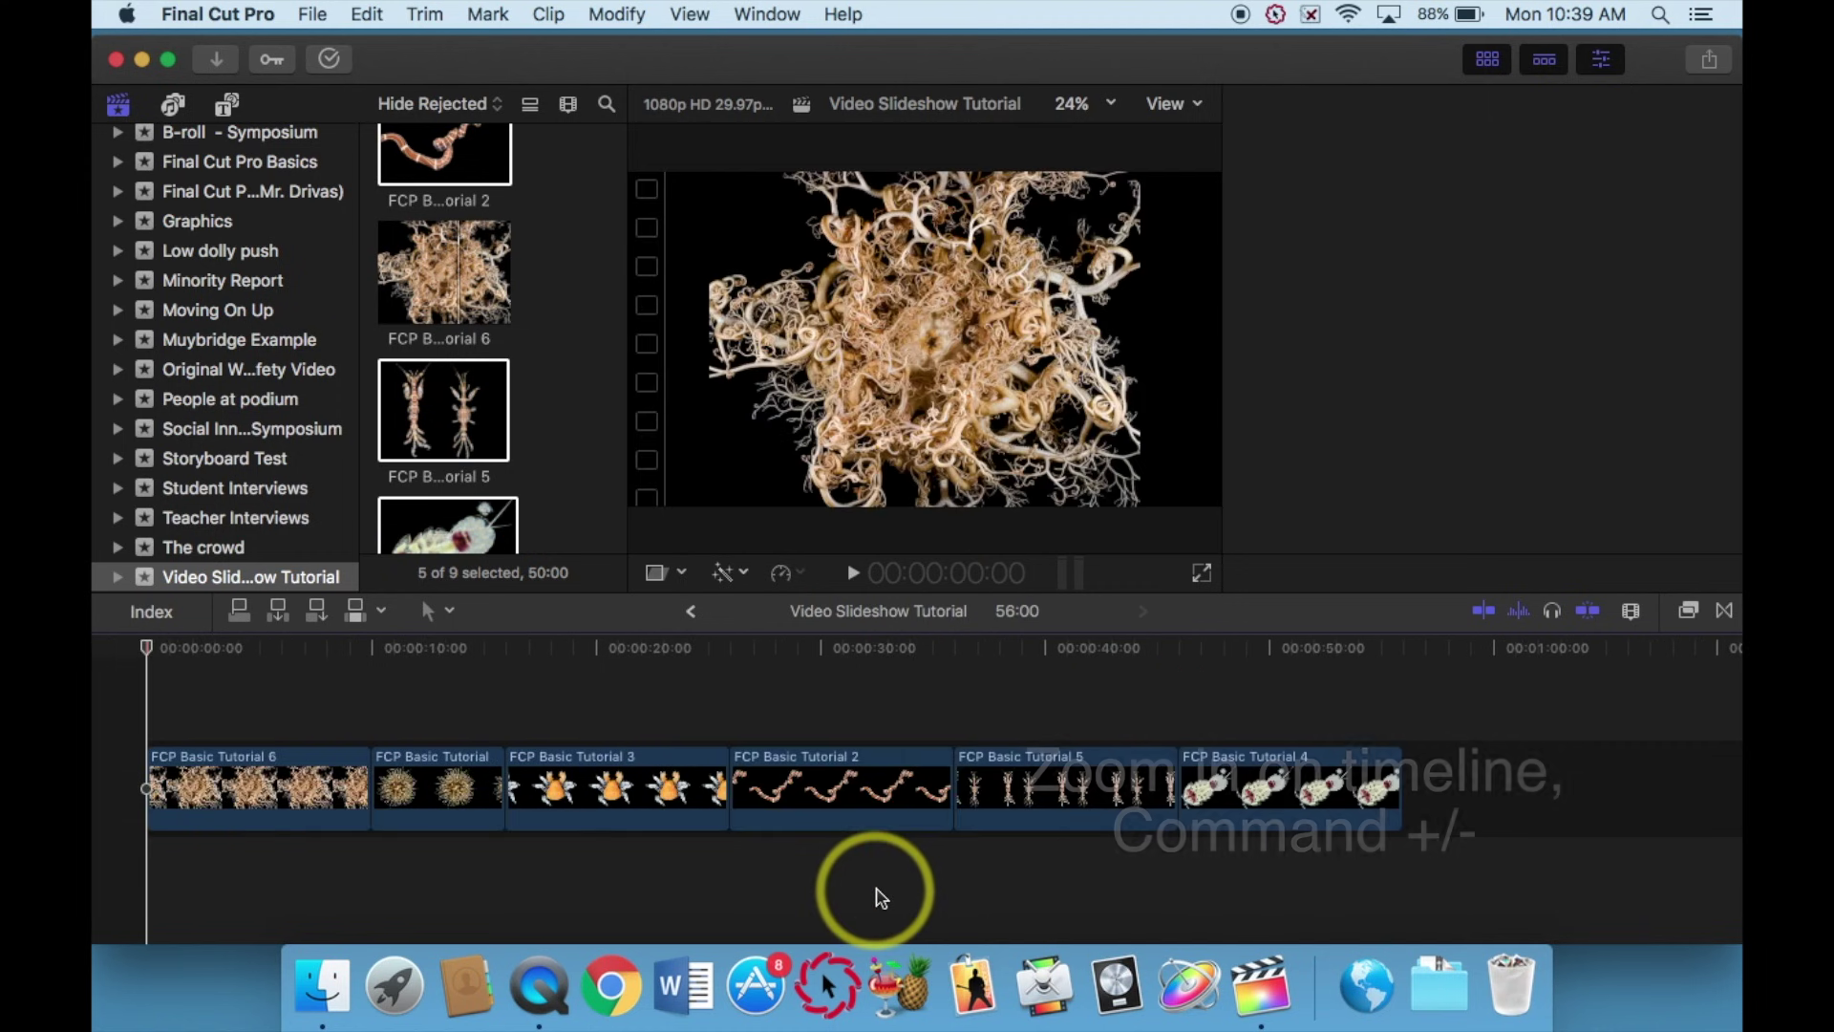
pyautogui.press('super+equal')
pyautogui.press('super+equal')
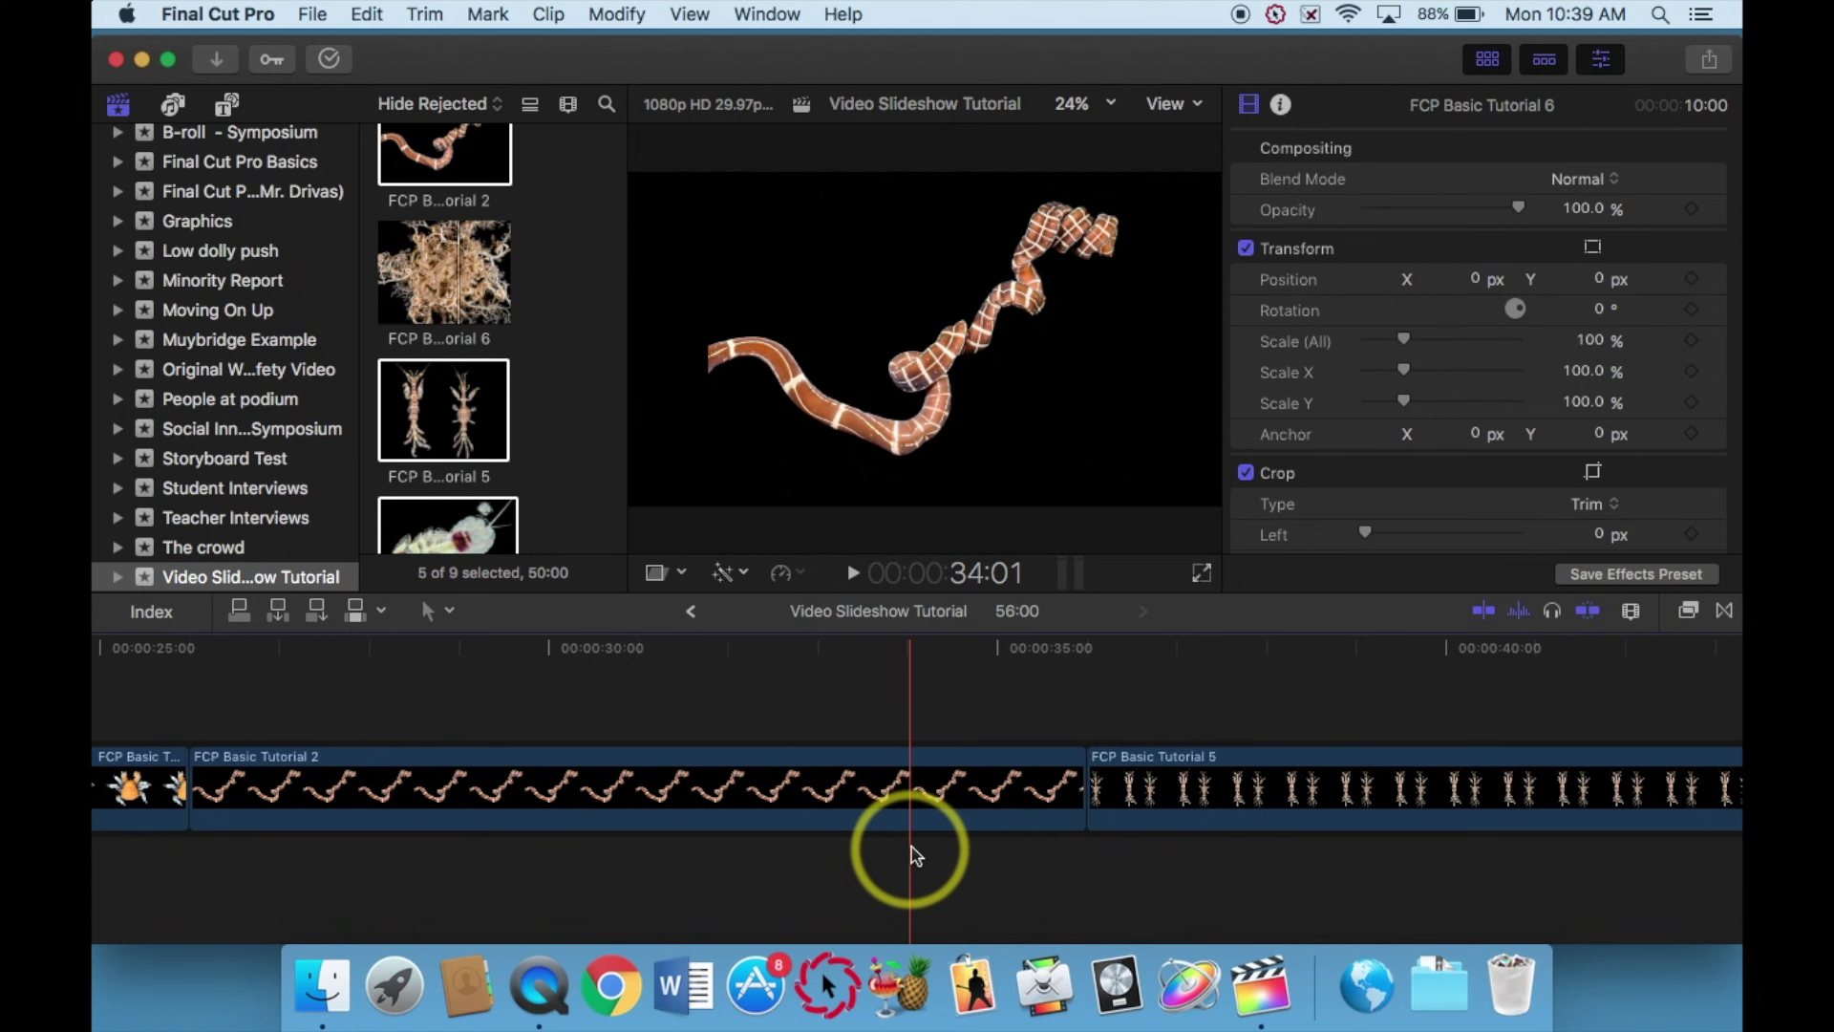
pyautogui.press('super+minus')
pyautogui.press('super+minus')
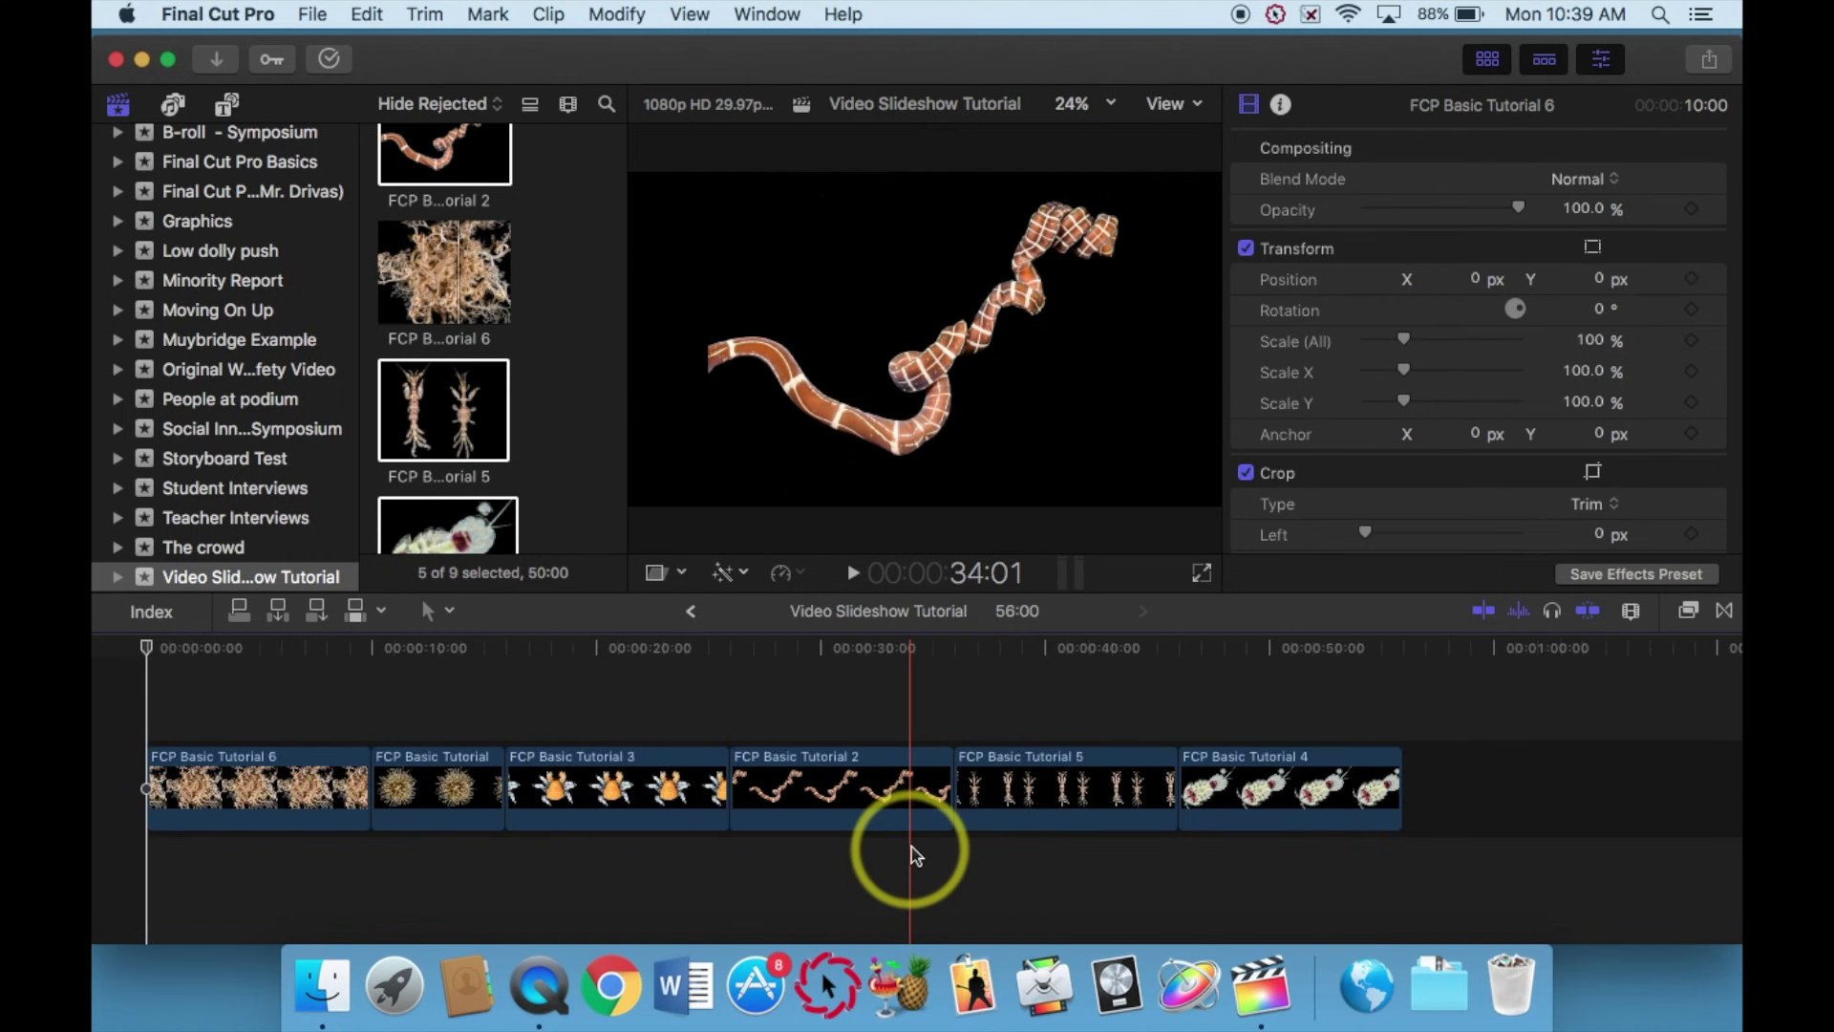
pyautogui.press('super+minus')
pyautogui.press('super+minus')
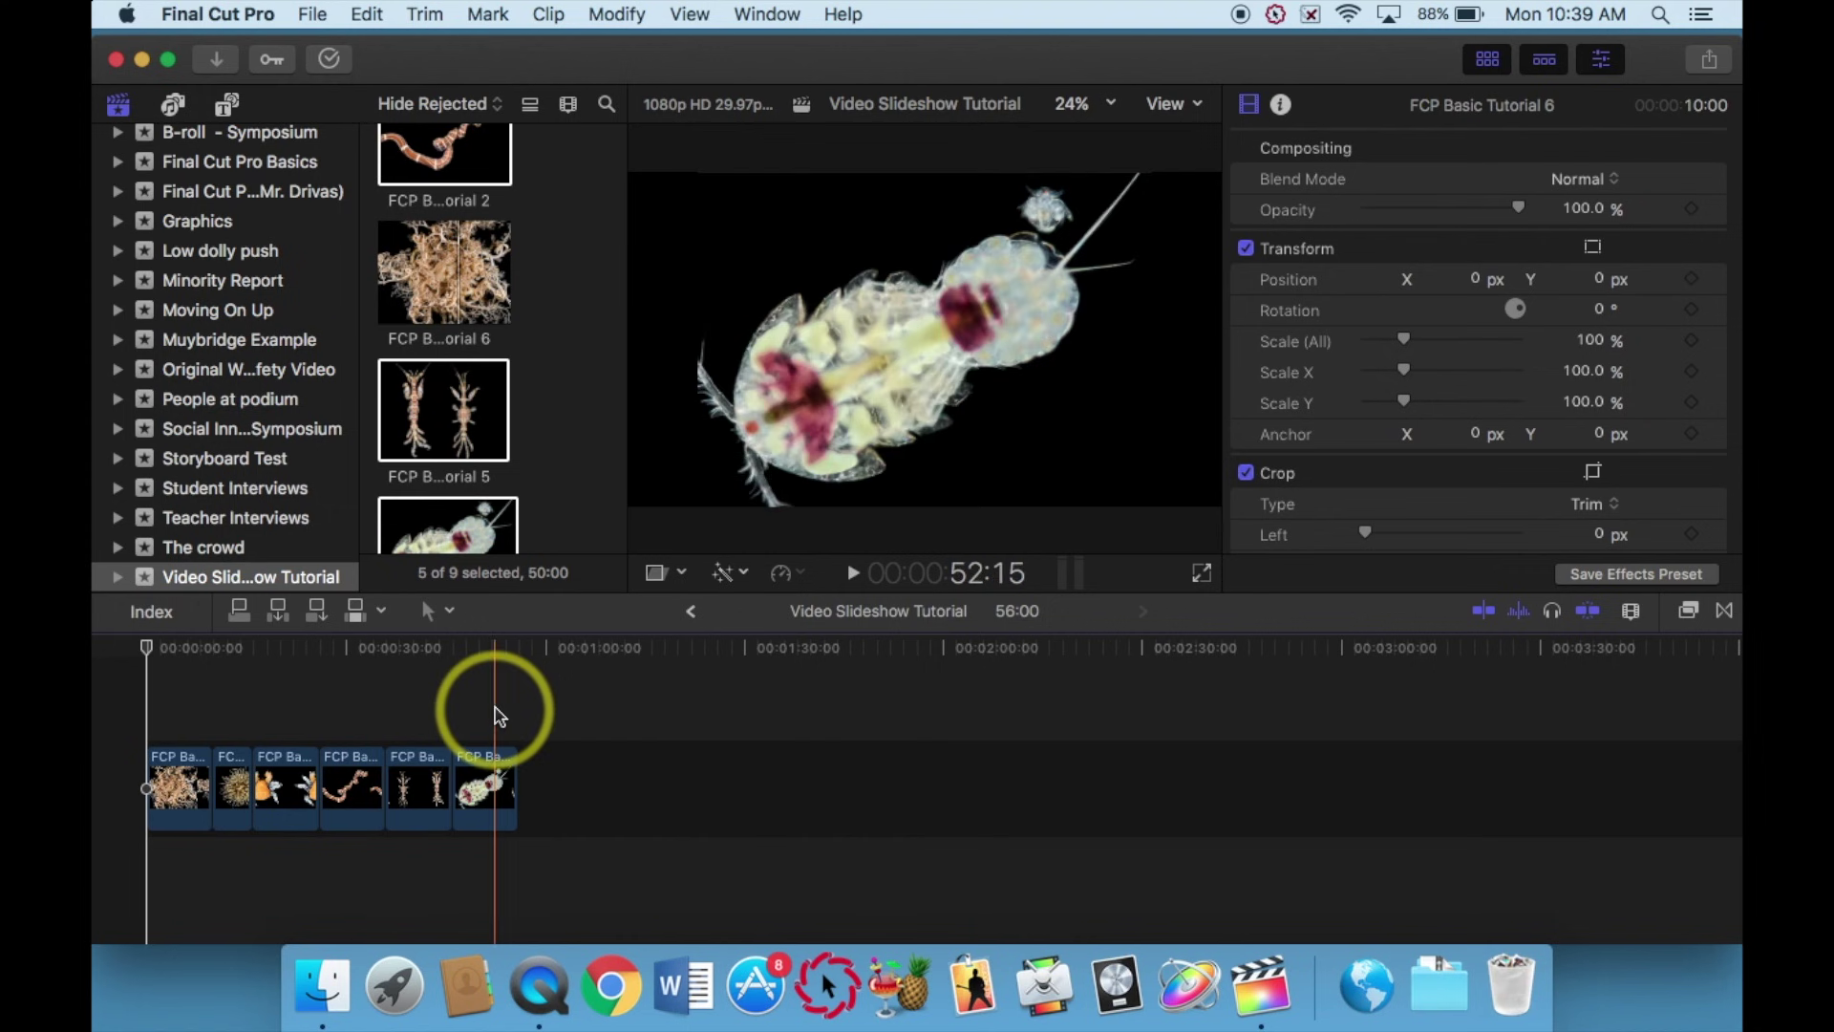
# Delete the FCP Basic Tutorial 4 clip at the end of the timeline.
pyautogui.click(481, 650)
pyautogui.click(491, 785)
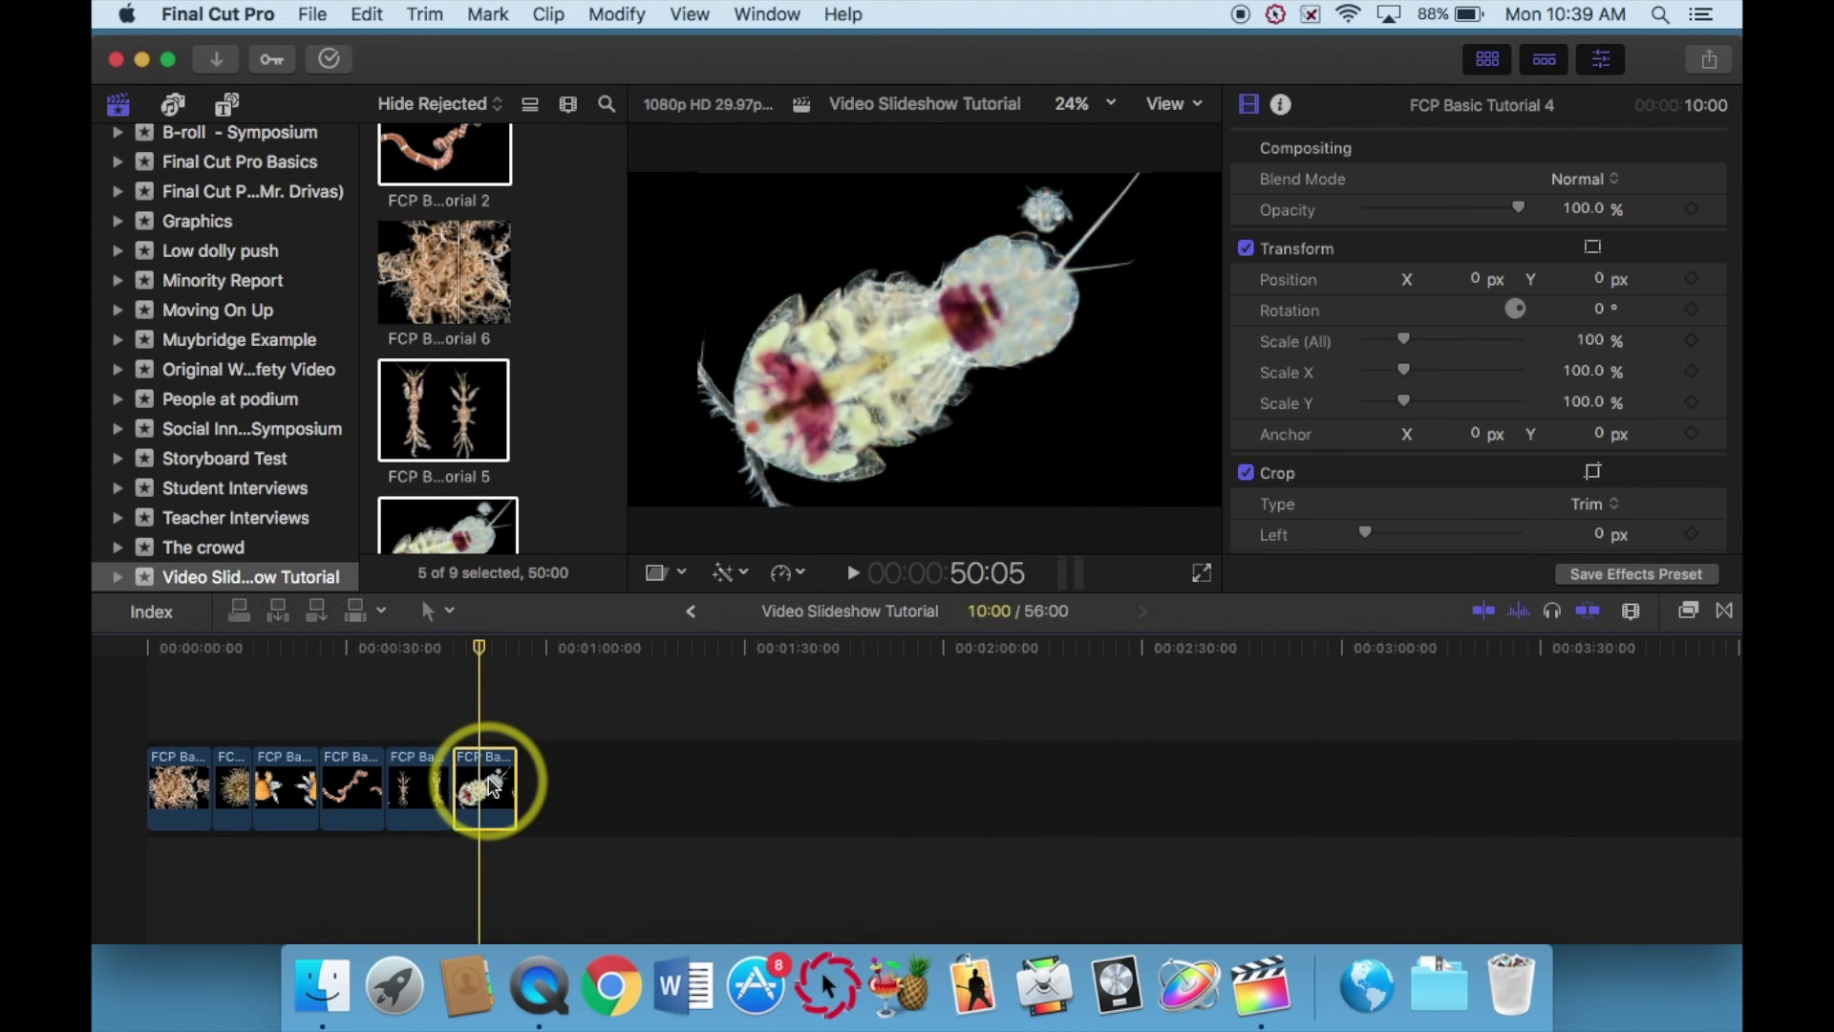
pyautogui.press('Delete')
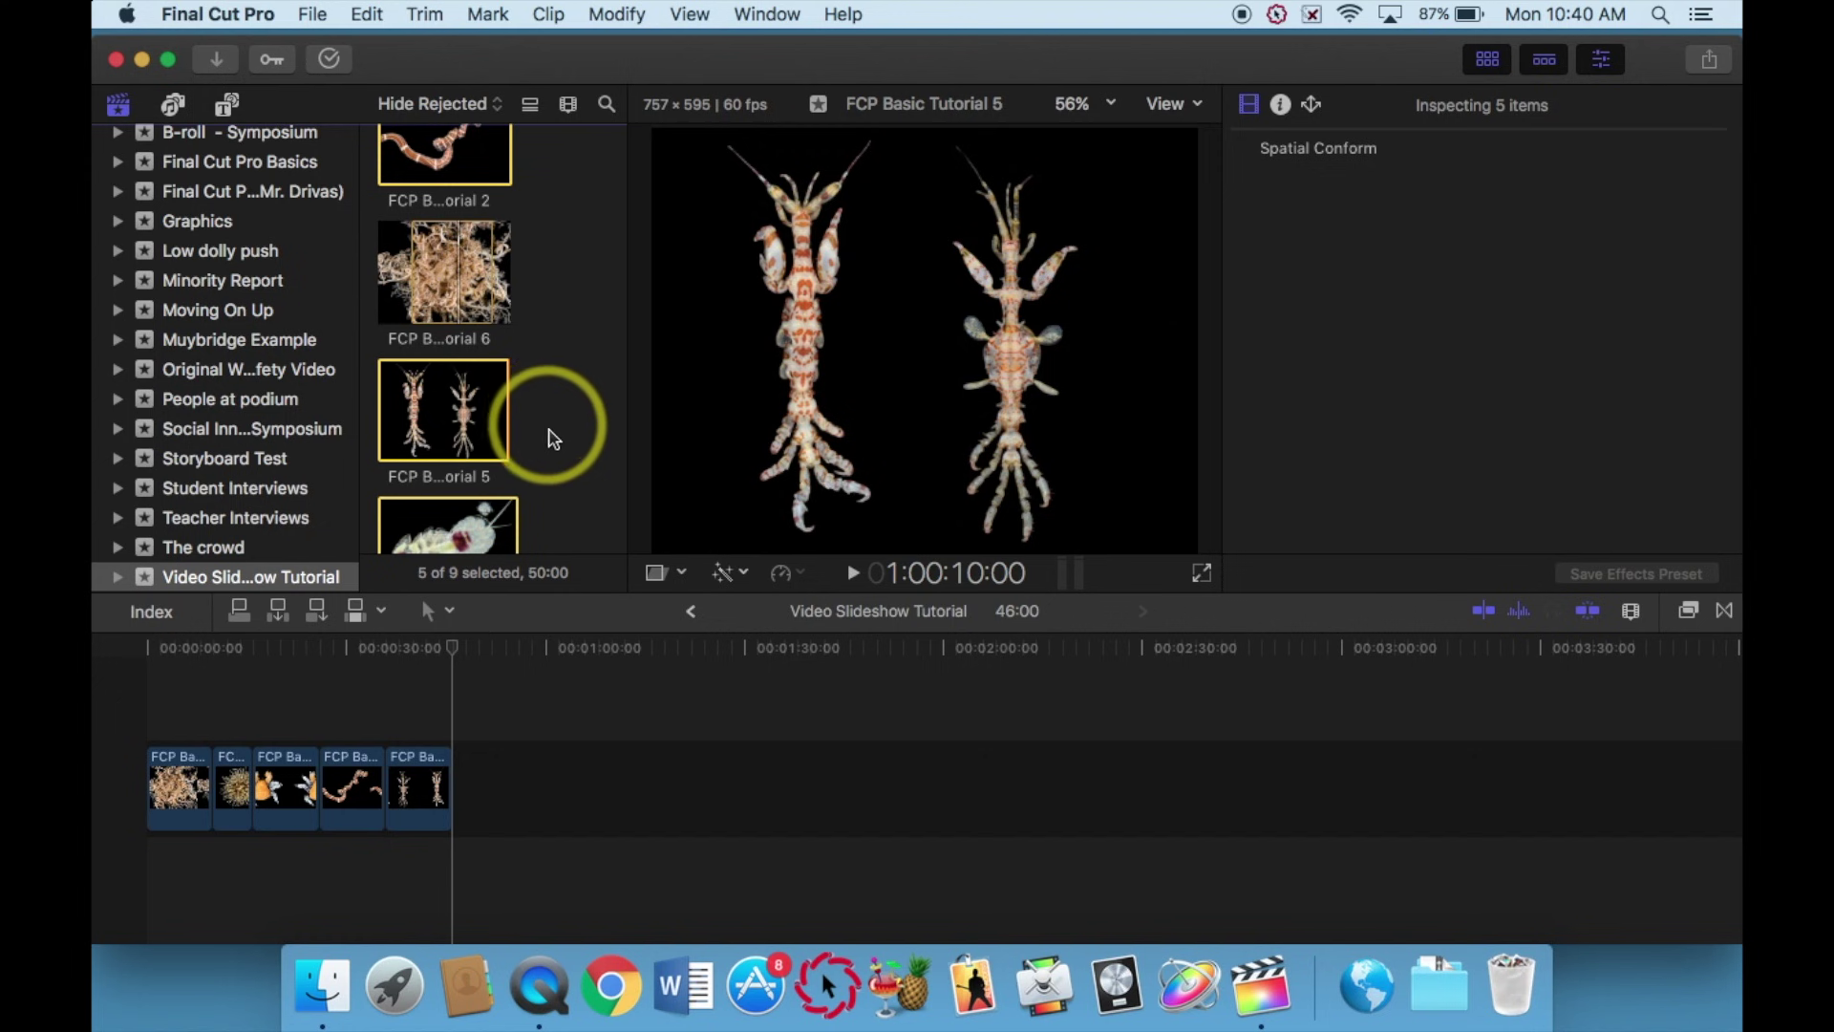
# Append the FCP Basic Tutorial 4 clip from the browser to the end of the timeline.
pyautogui.click(460, 654)
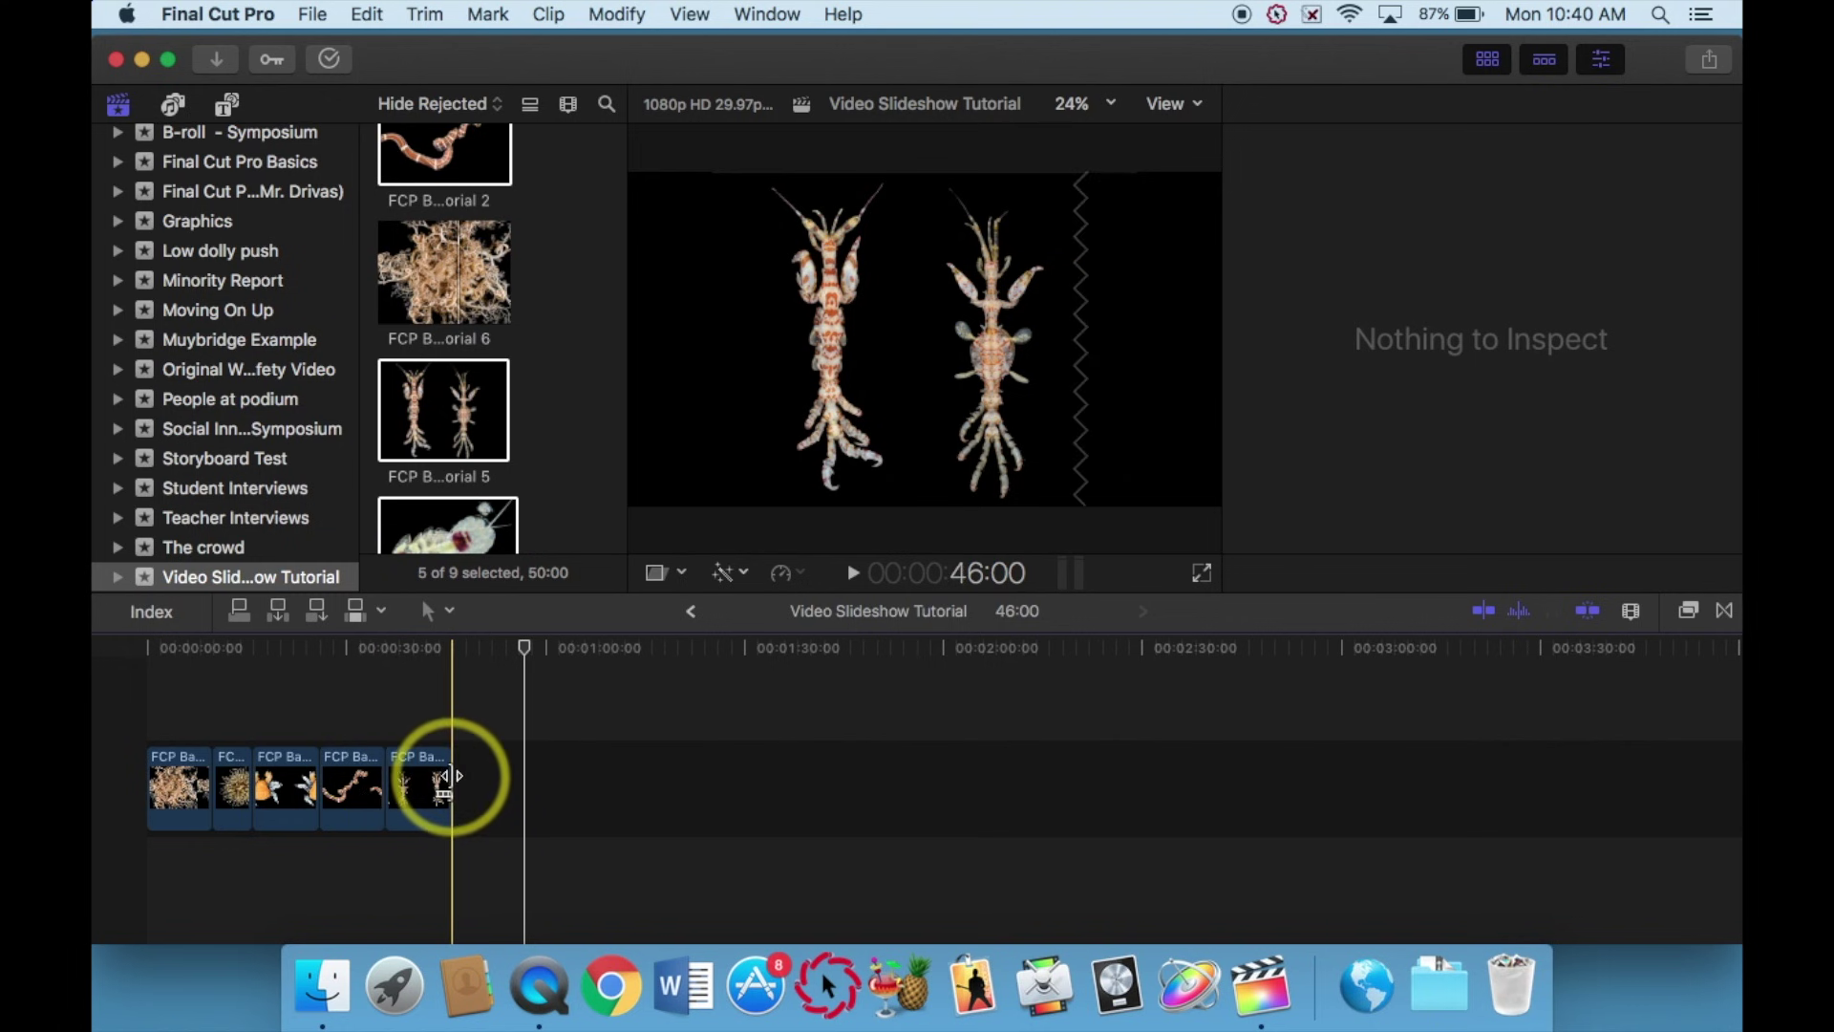
pyautogui.moveTo(524, 650); pyautogui.dragTo(361, 659)
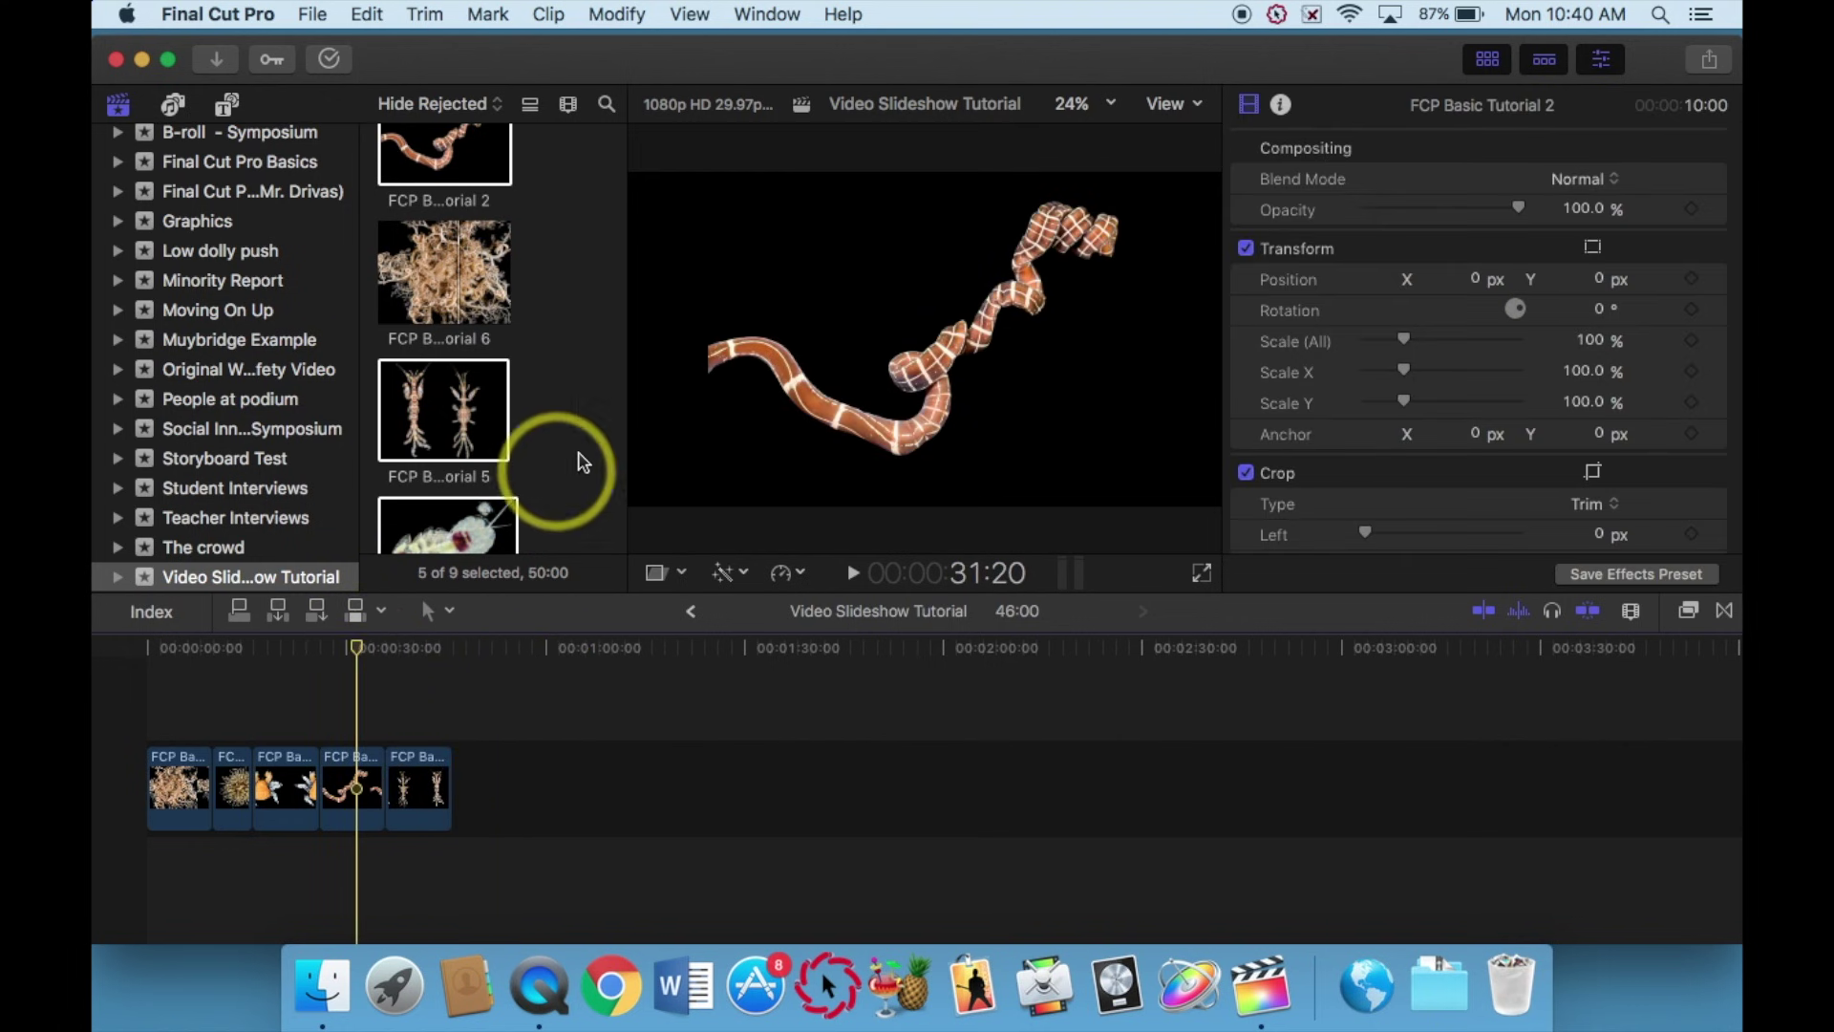
pyautogui.click(444, 408)
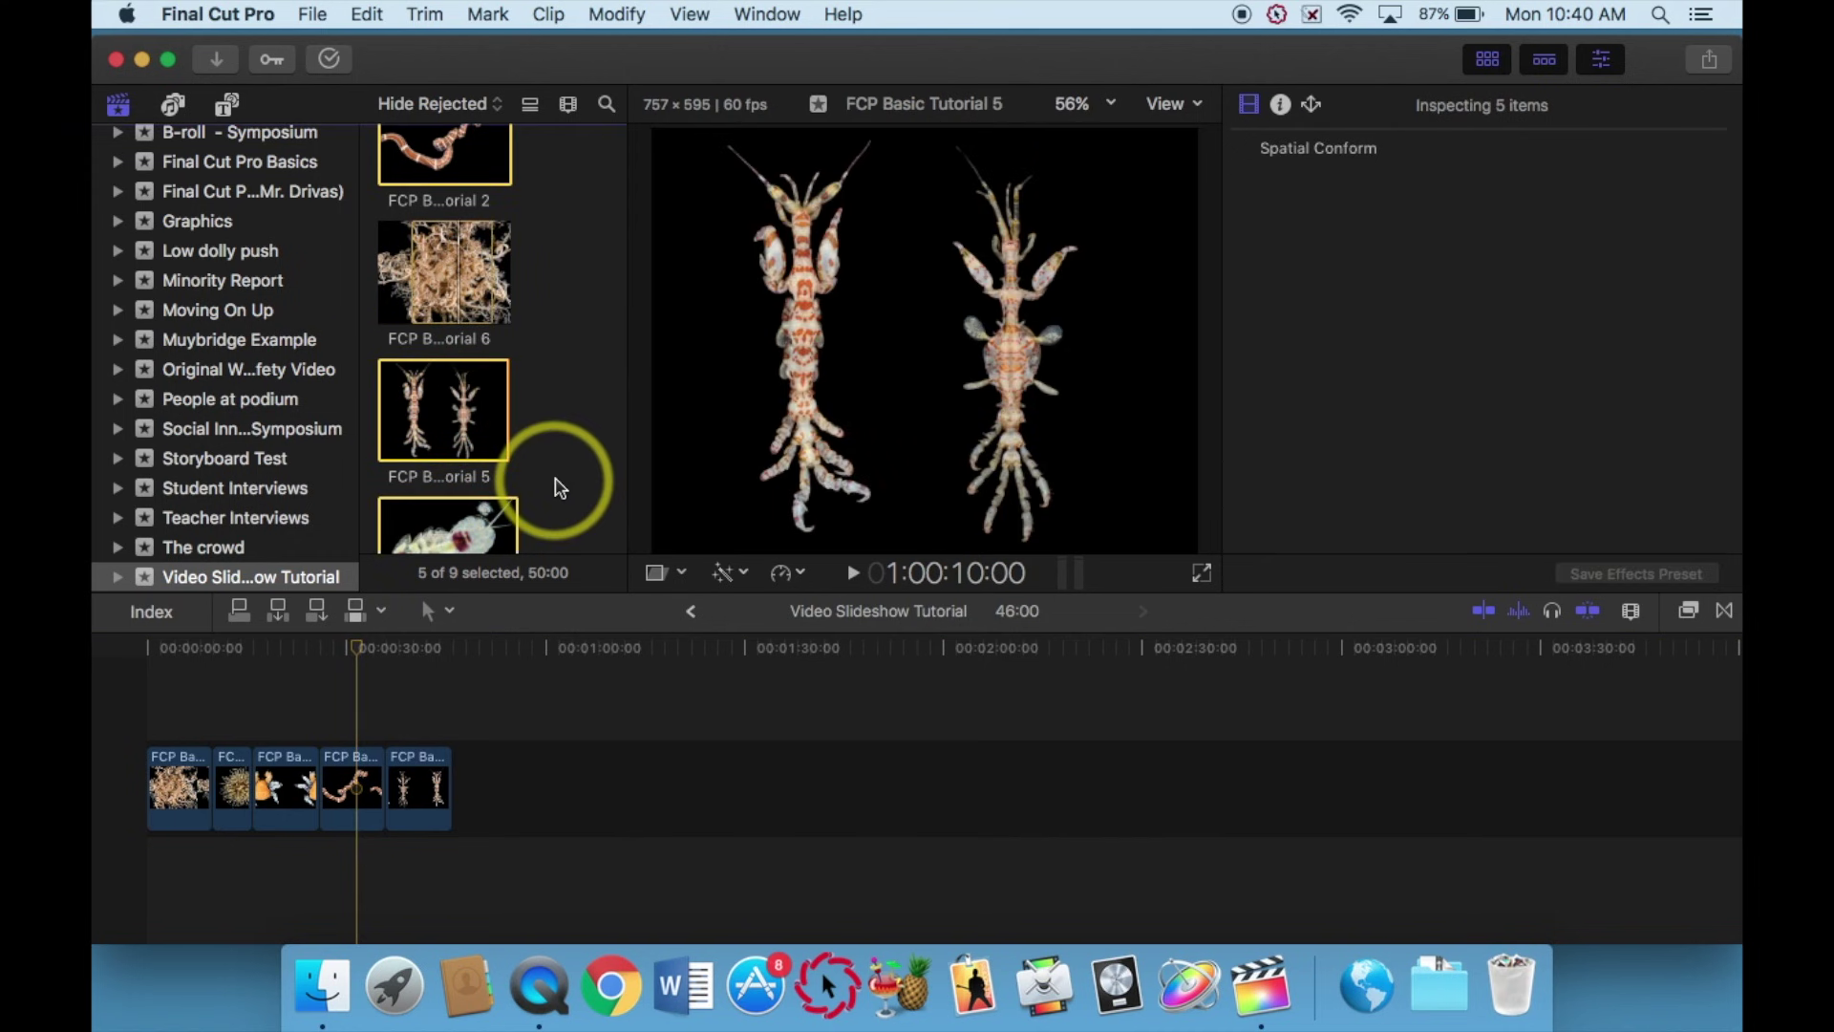
pyautogui.scroll(-3, 553, 479)
pyautogui.click(450, 453)
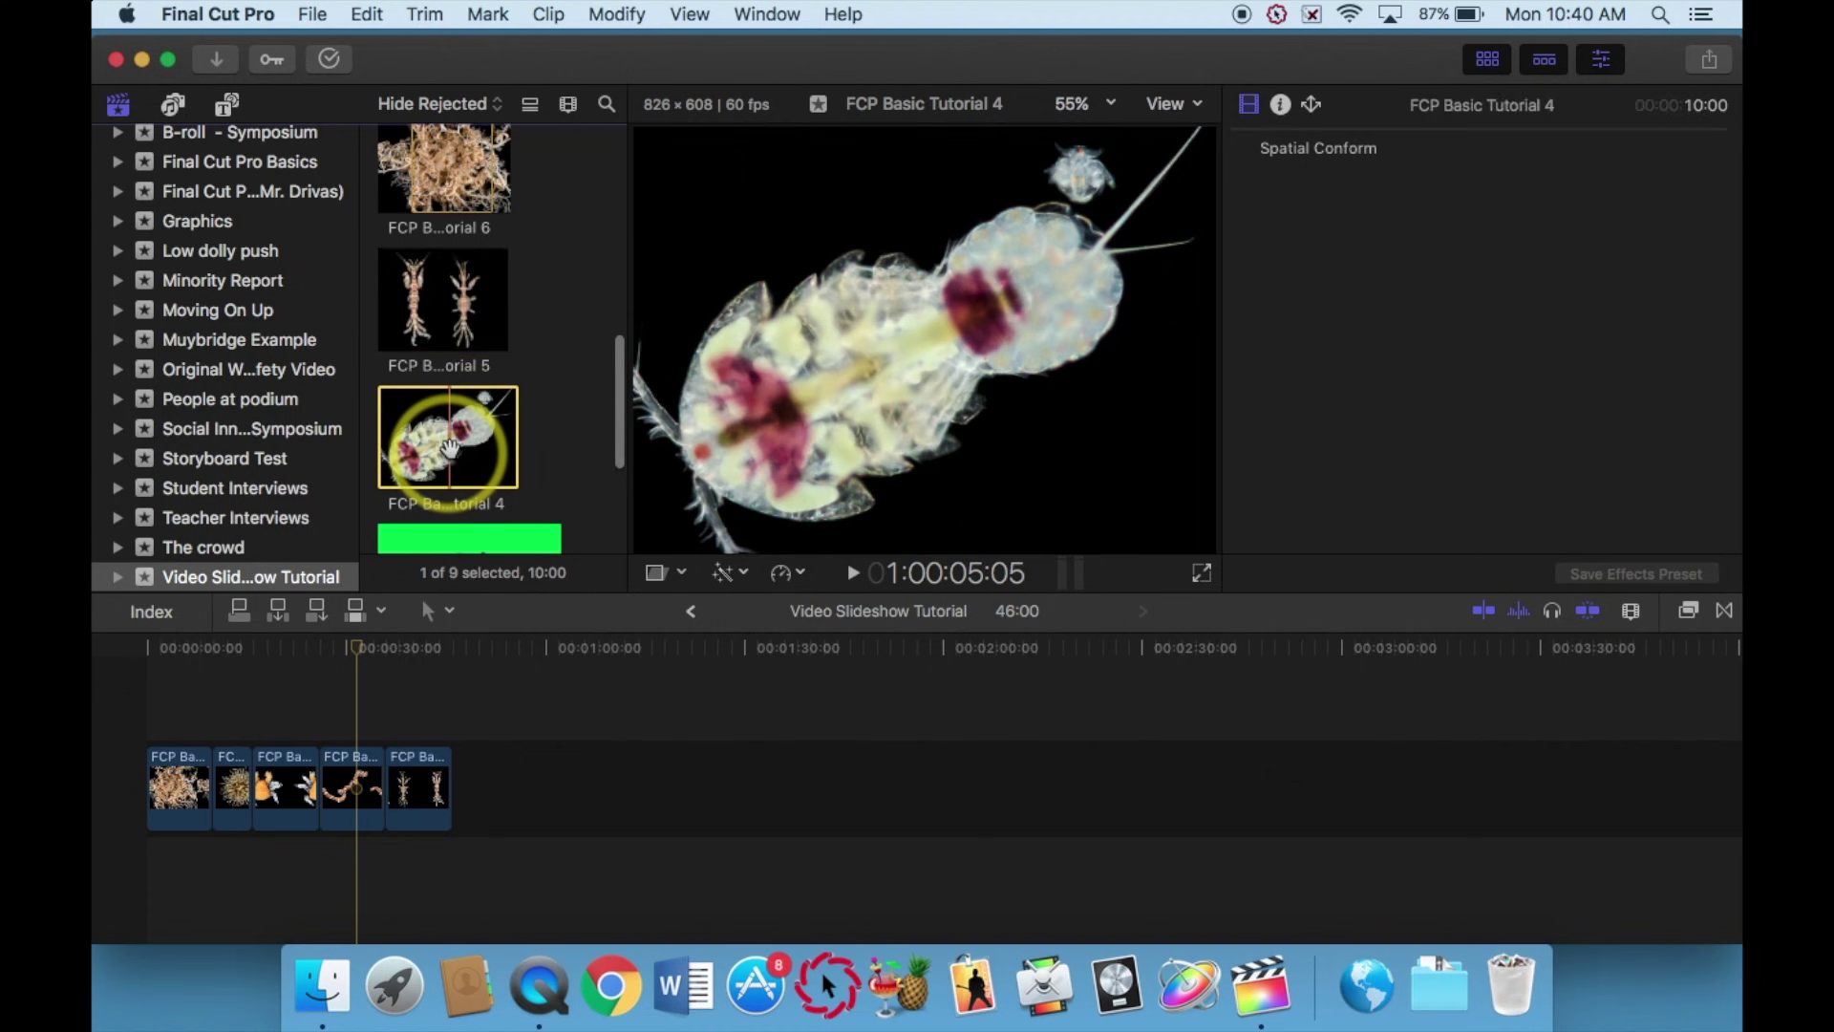
pyautogui.moveTo(446, 447); pyautogui.dragTo(608, 778)
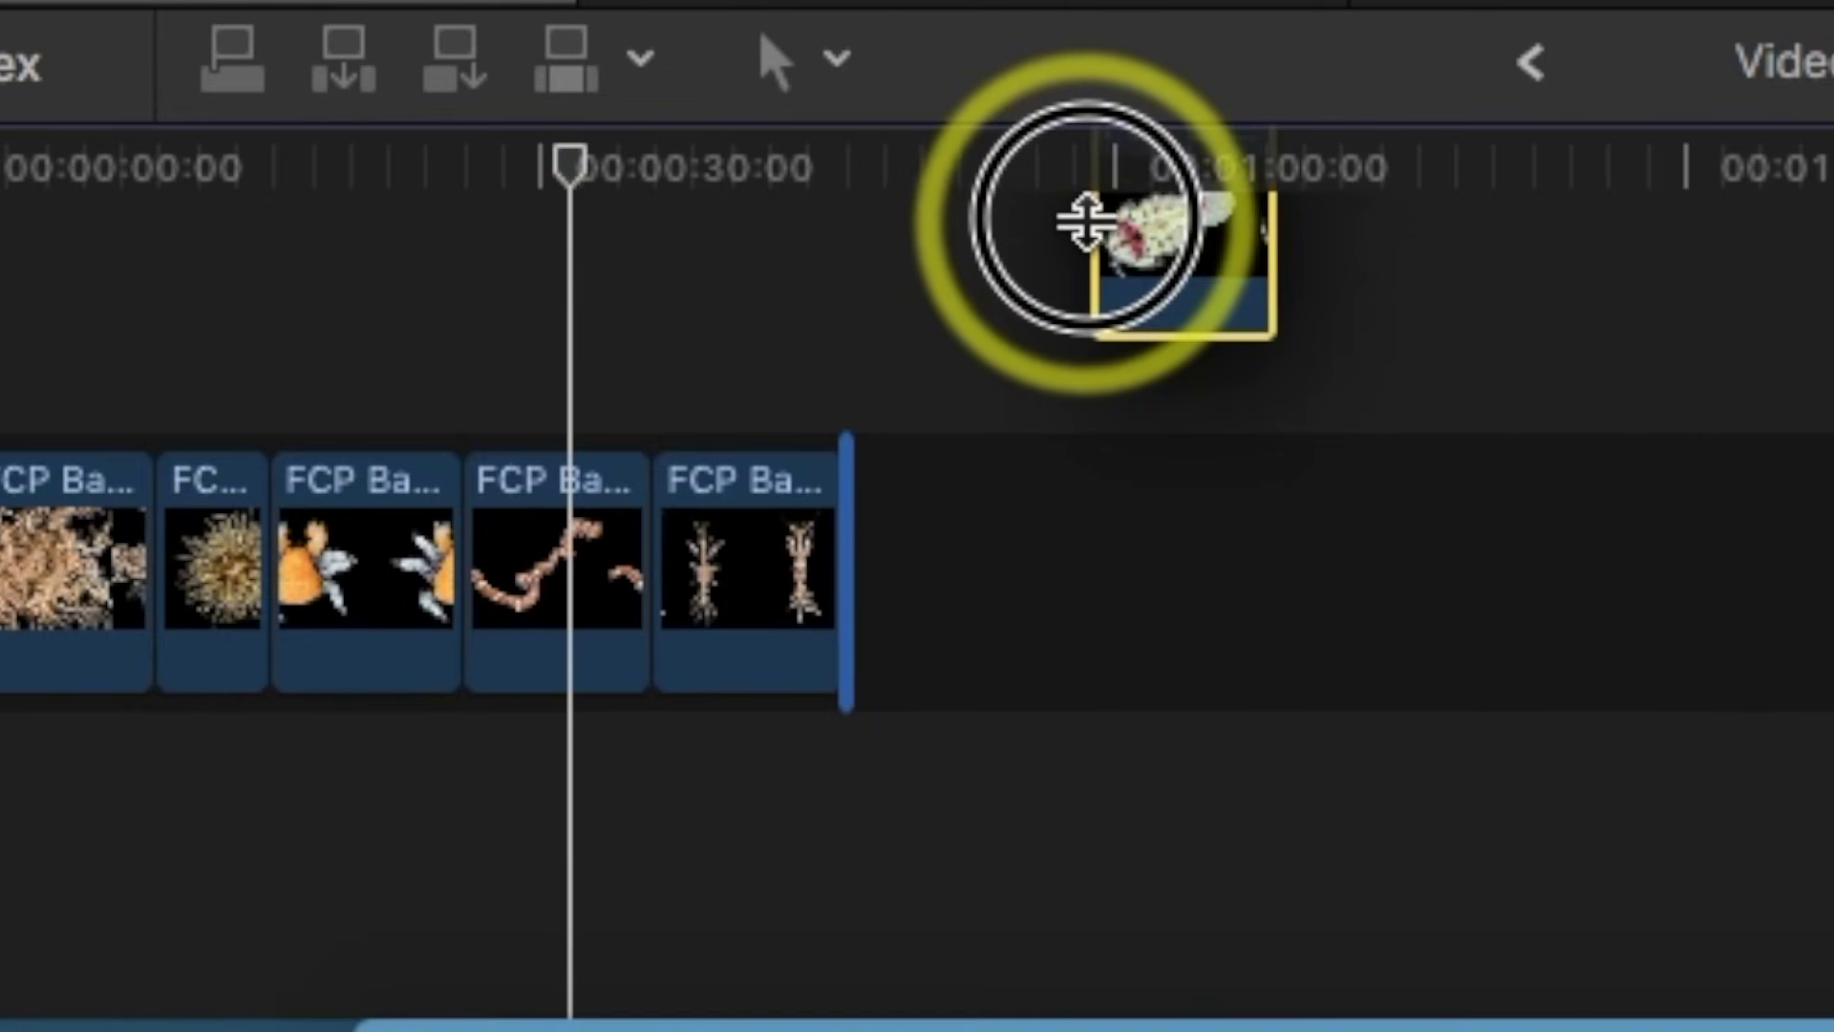
pyautogui.moveTo(1297, 544); pyautogui.dragTo(1296, 535)
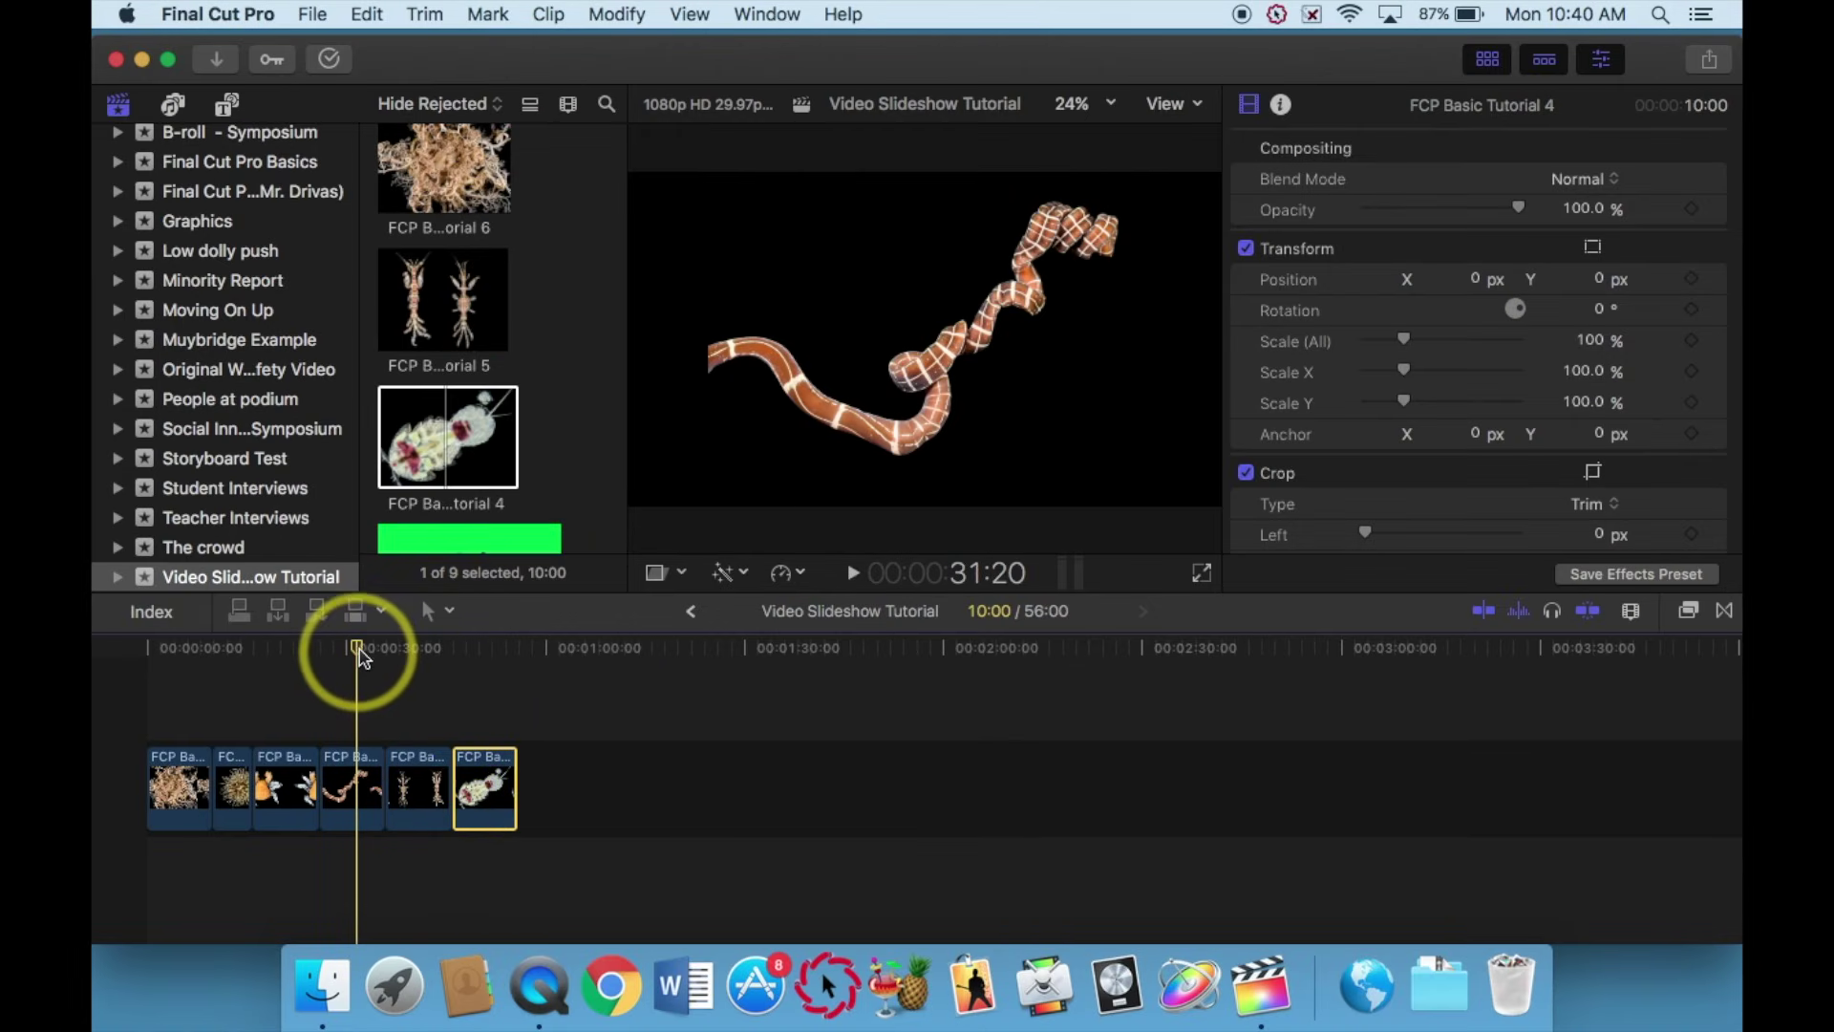
# Skim the playhead across the last timeline clips and park it at 36:00, the start of FCP Basic Tutorial 5.
pyautogui.moveTo(358, 649); pyautogui.dragTo(444, 654)
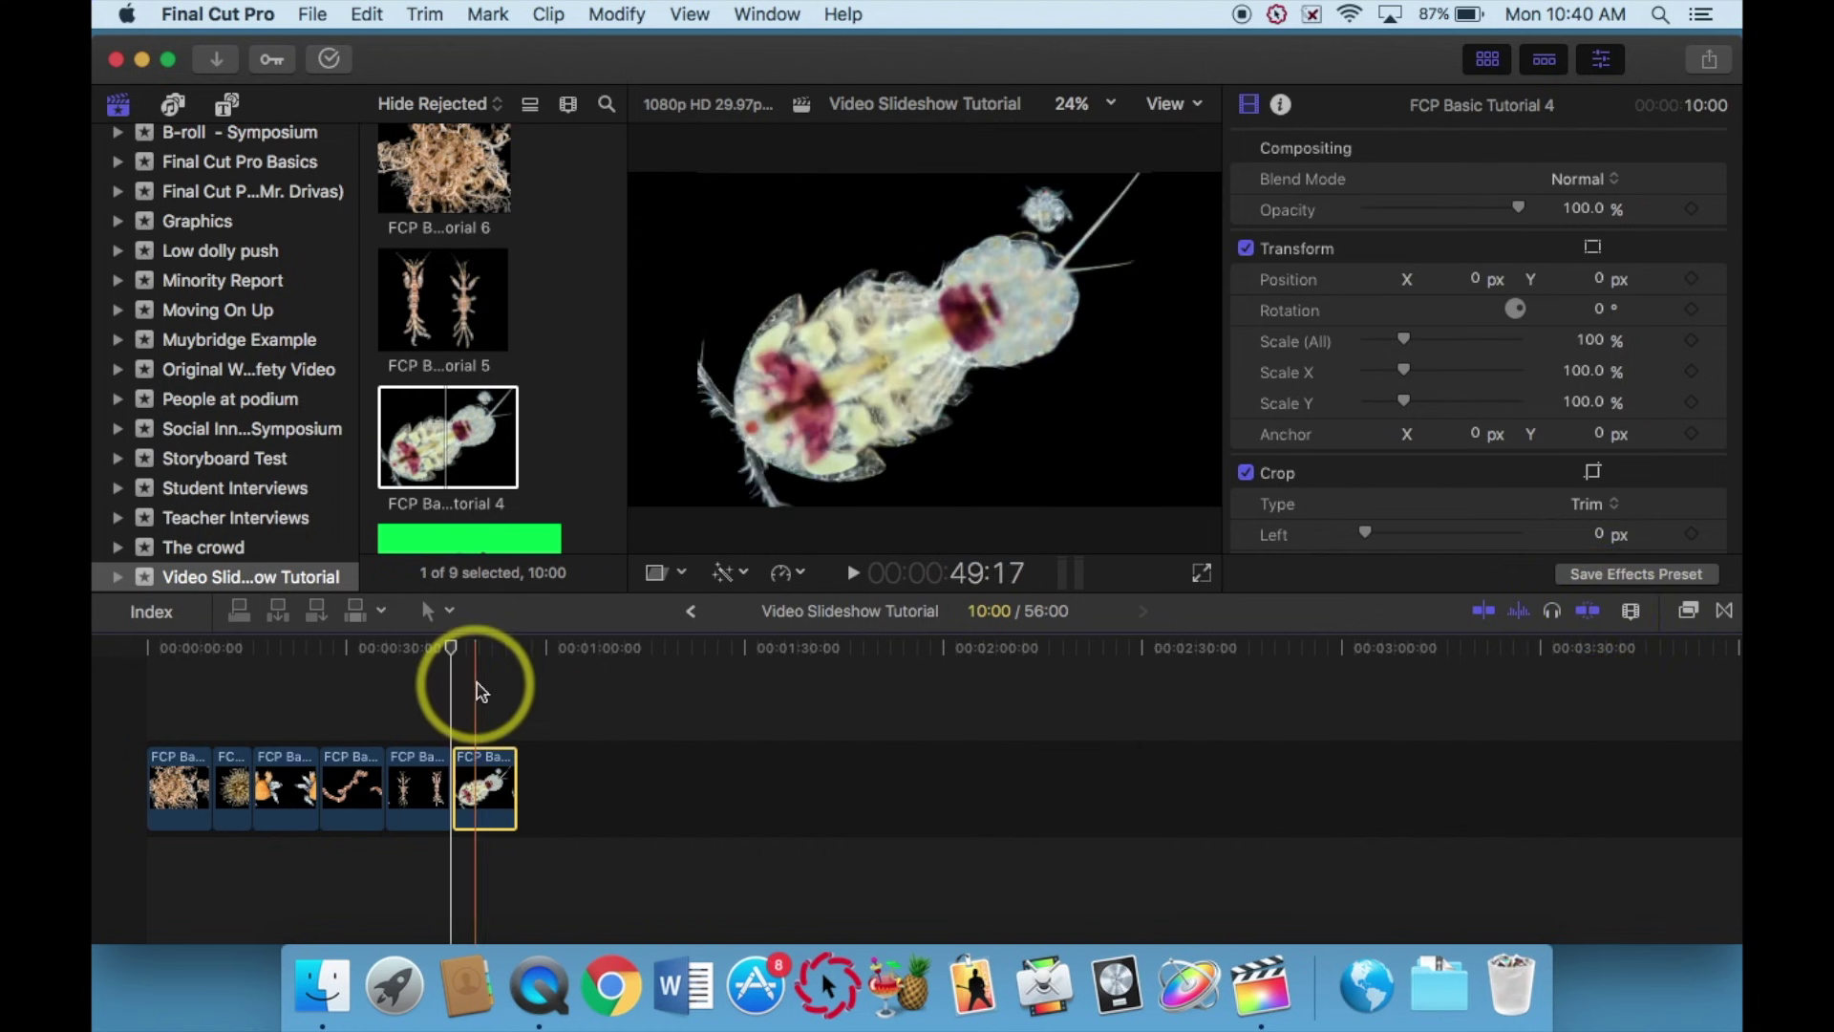
pyautogui.moveTo(450, 648); pyautogui.dragTo(378, 647)
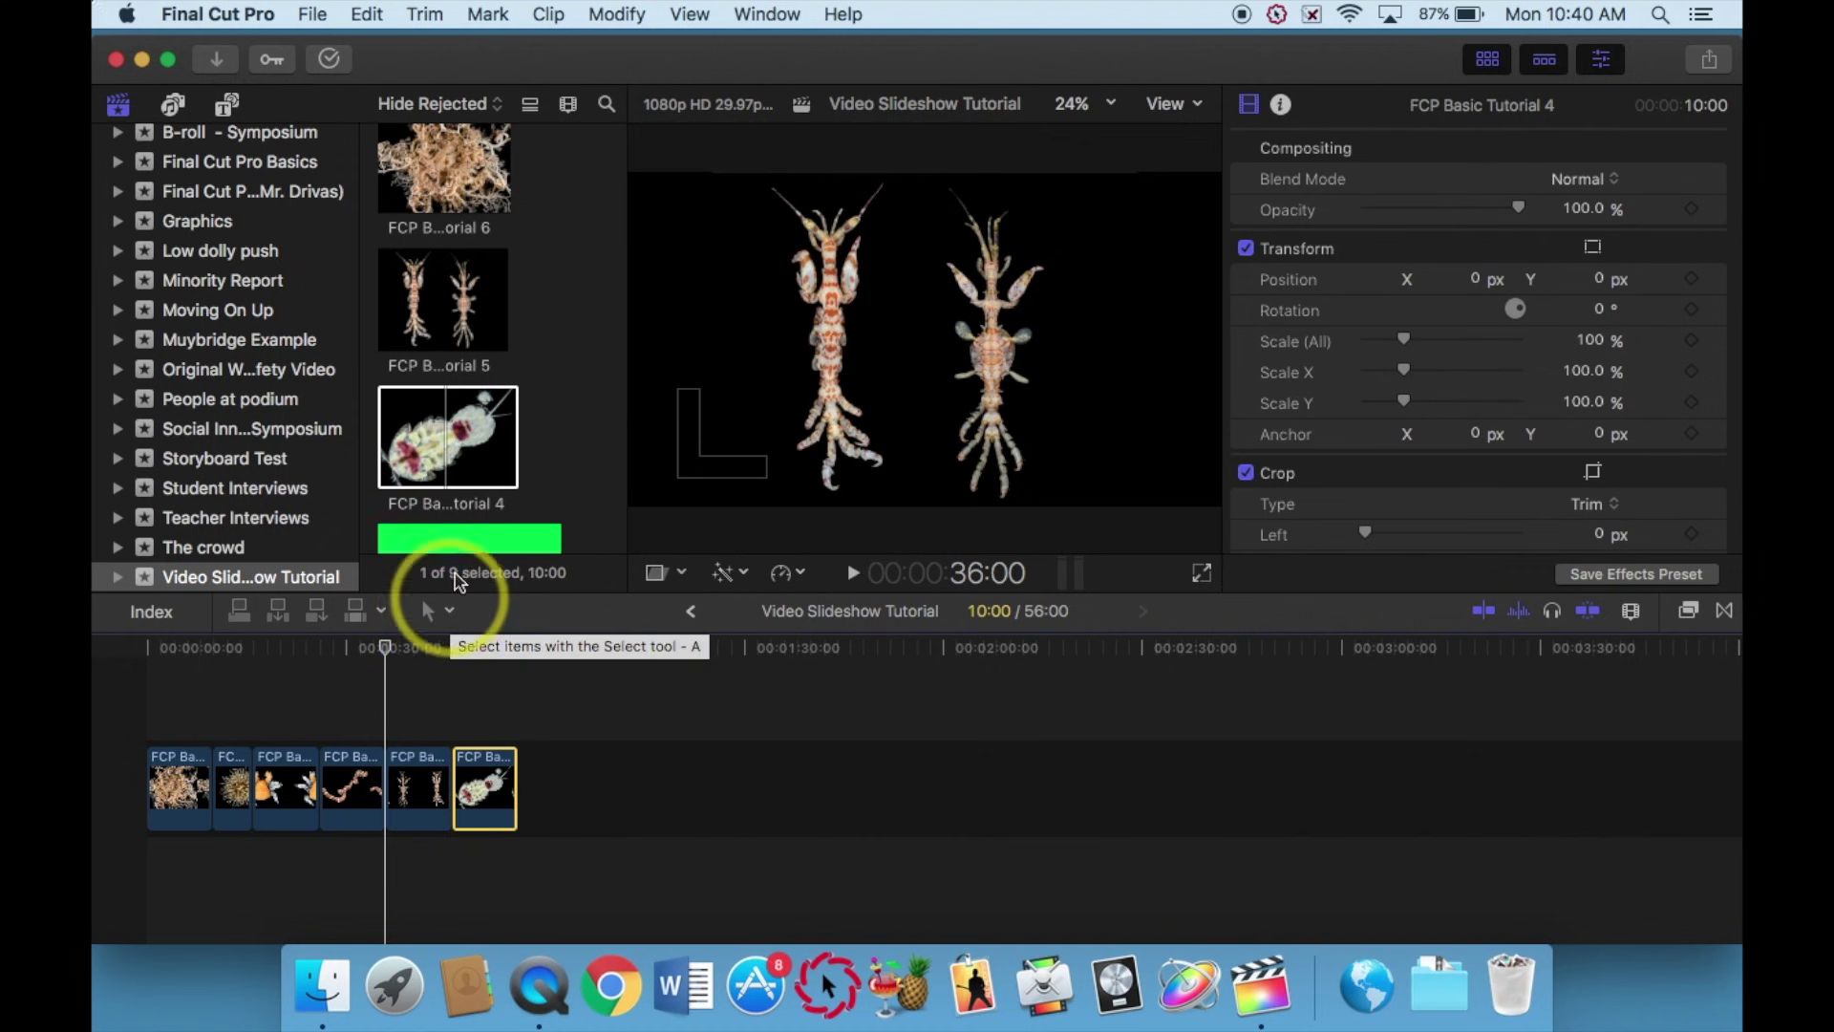
pyautogui.click(412, 412)
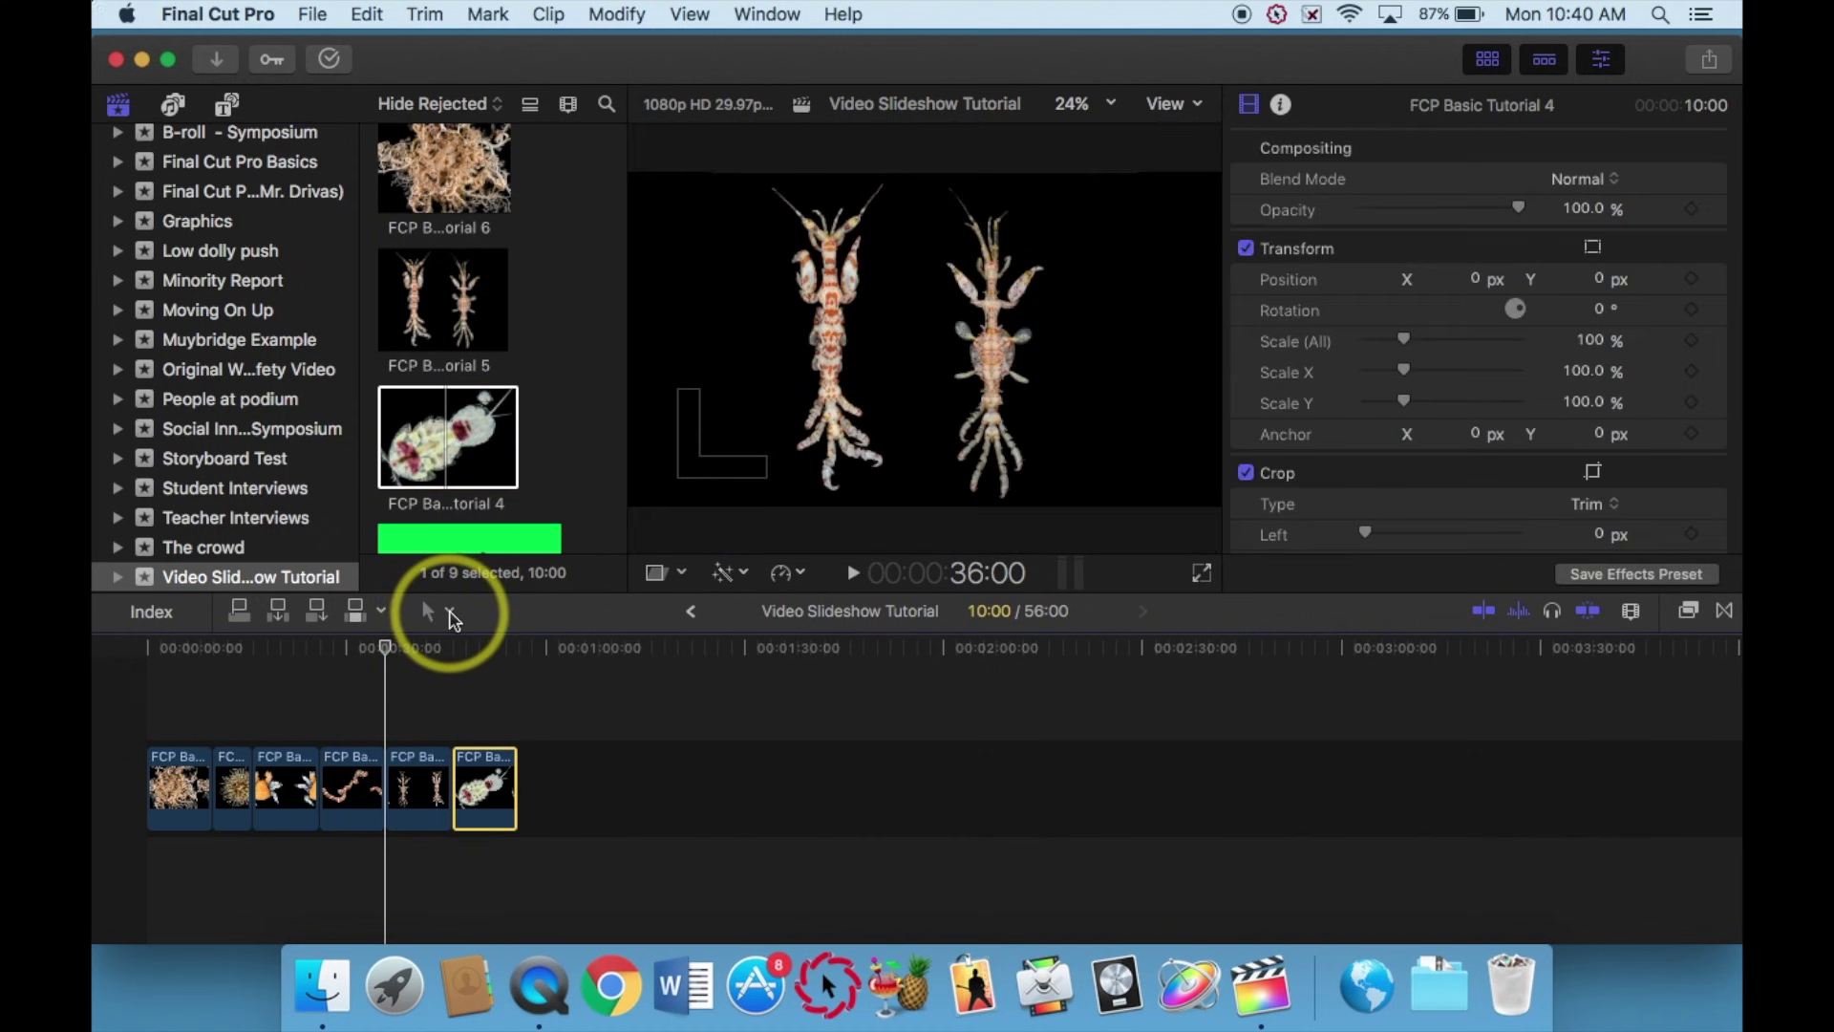
# Split the FCP Basic Tutorial 4 clip at the end of the timeline at about 53 seconds with the Blade tool.
pyautogui.click(451, 615)
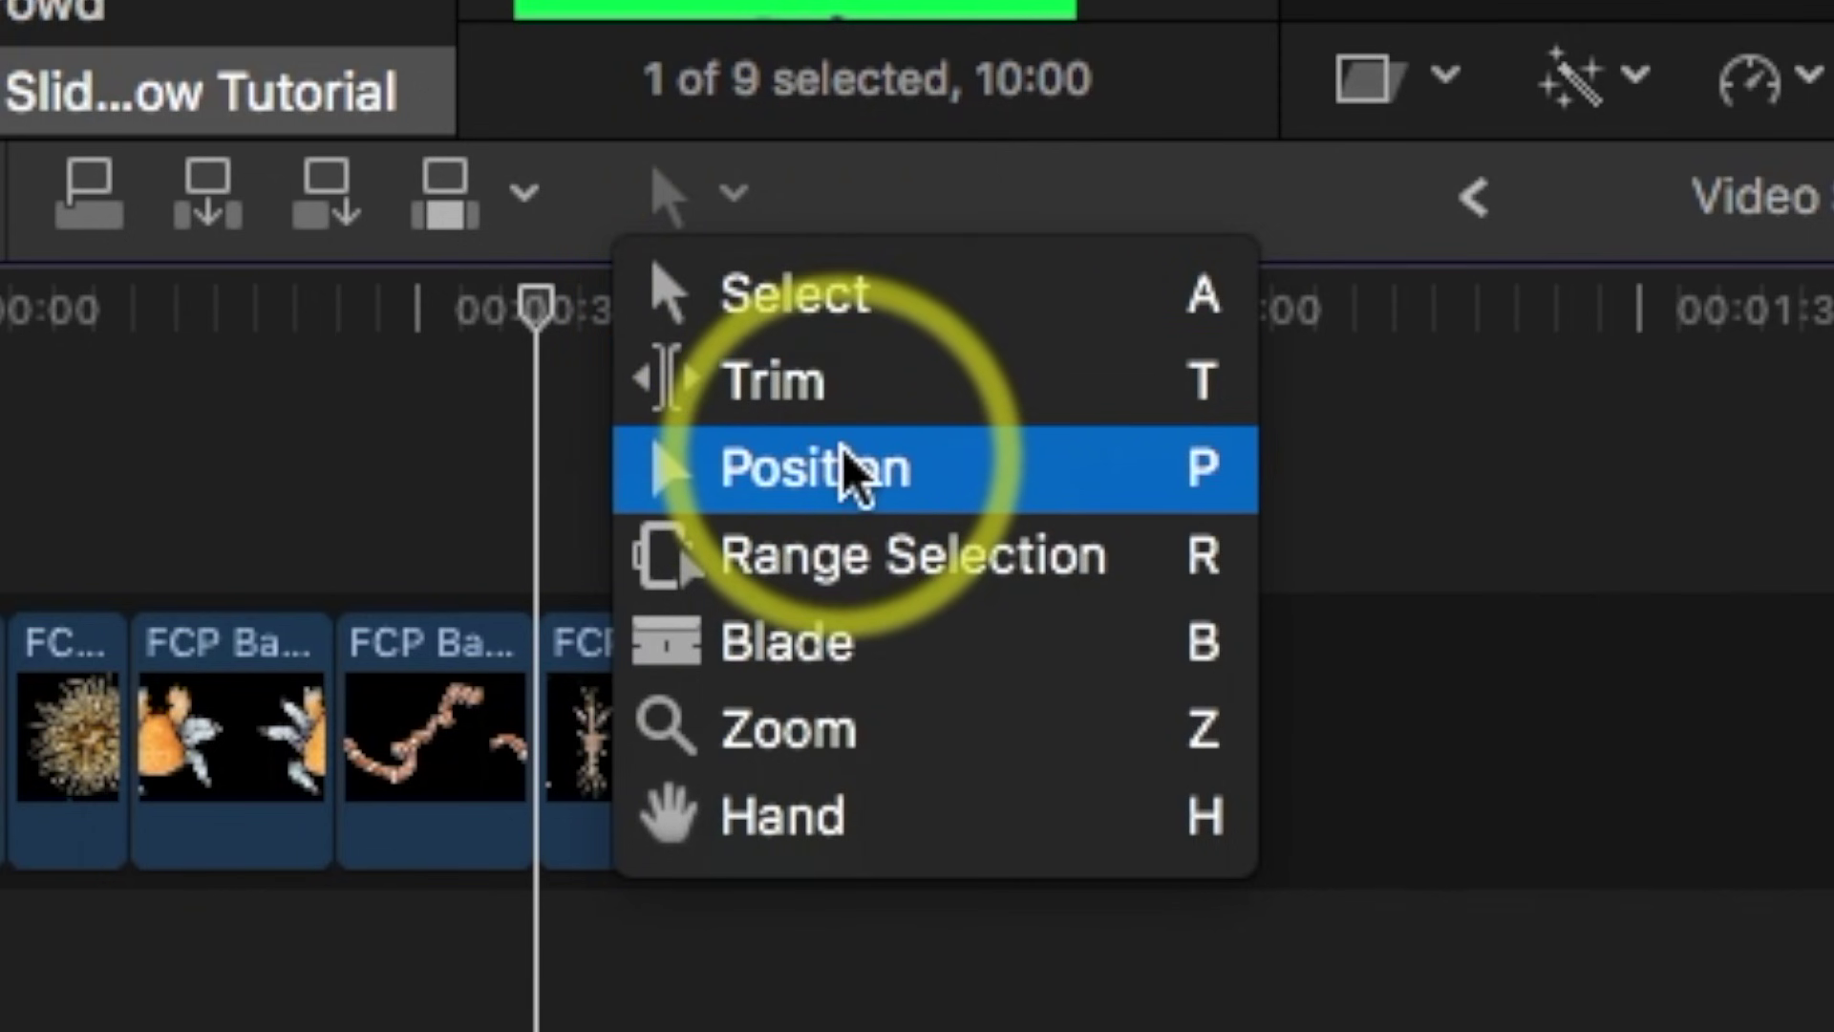
pyautogui.click(812, 291)
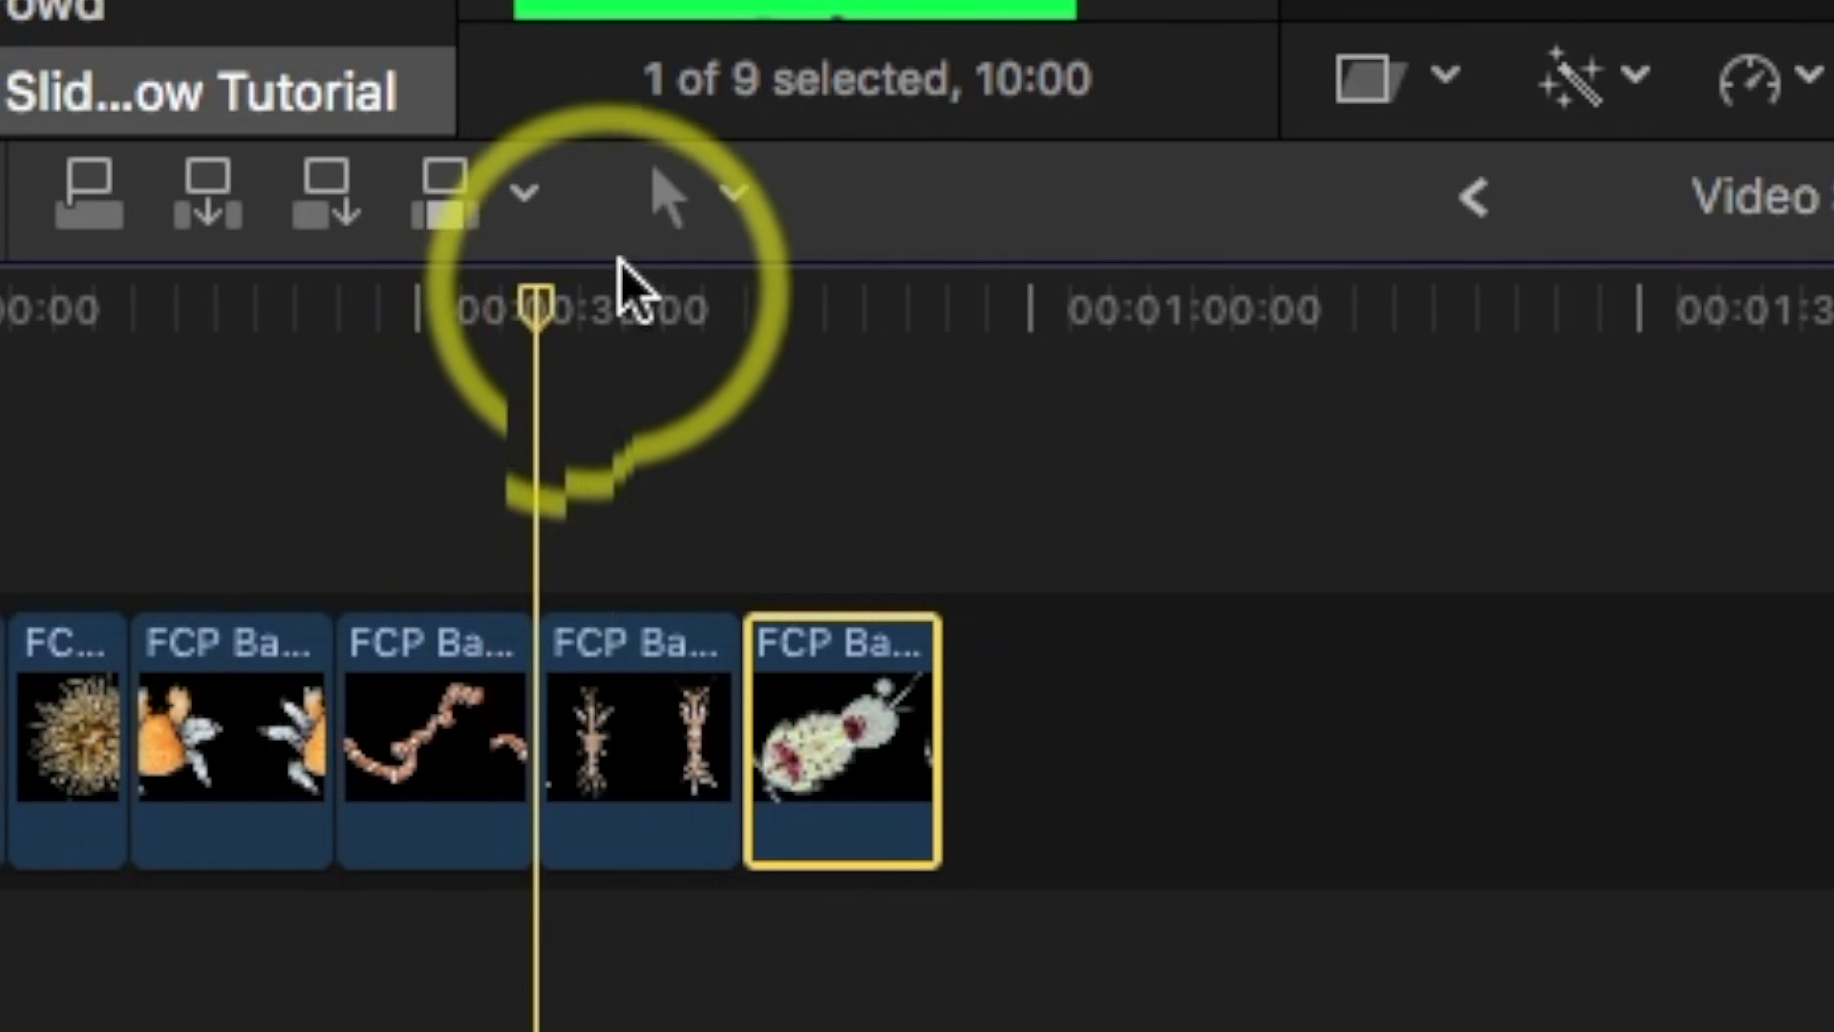
pyautogui.click(742, 191)
pyautogui.click(842, 640)
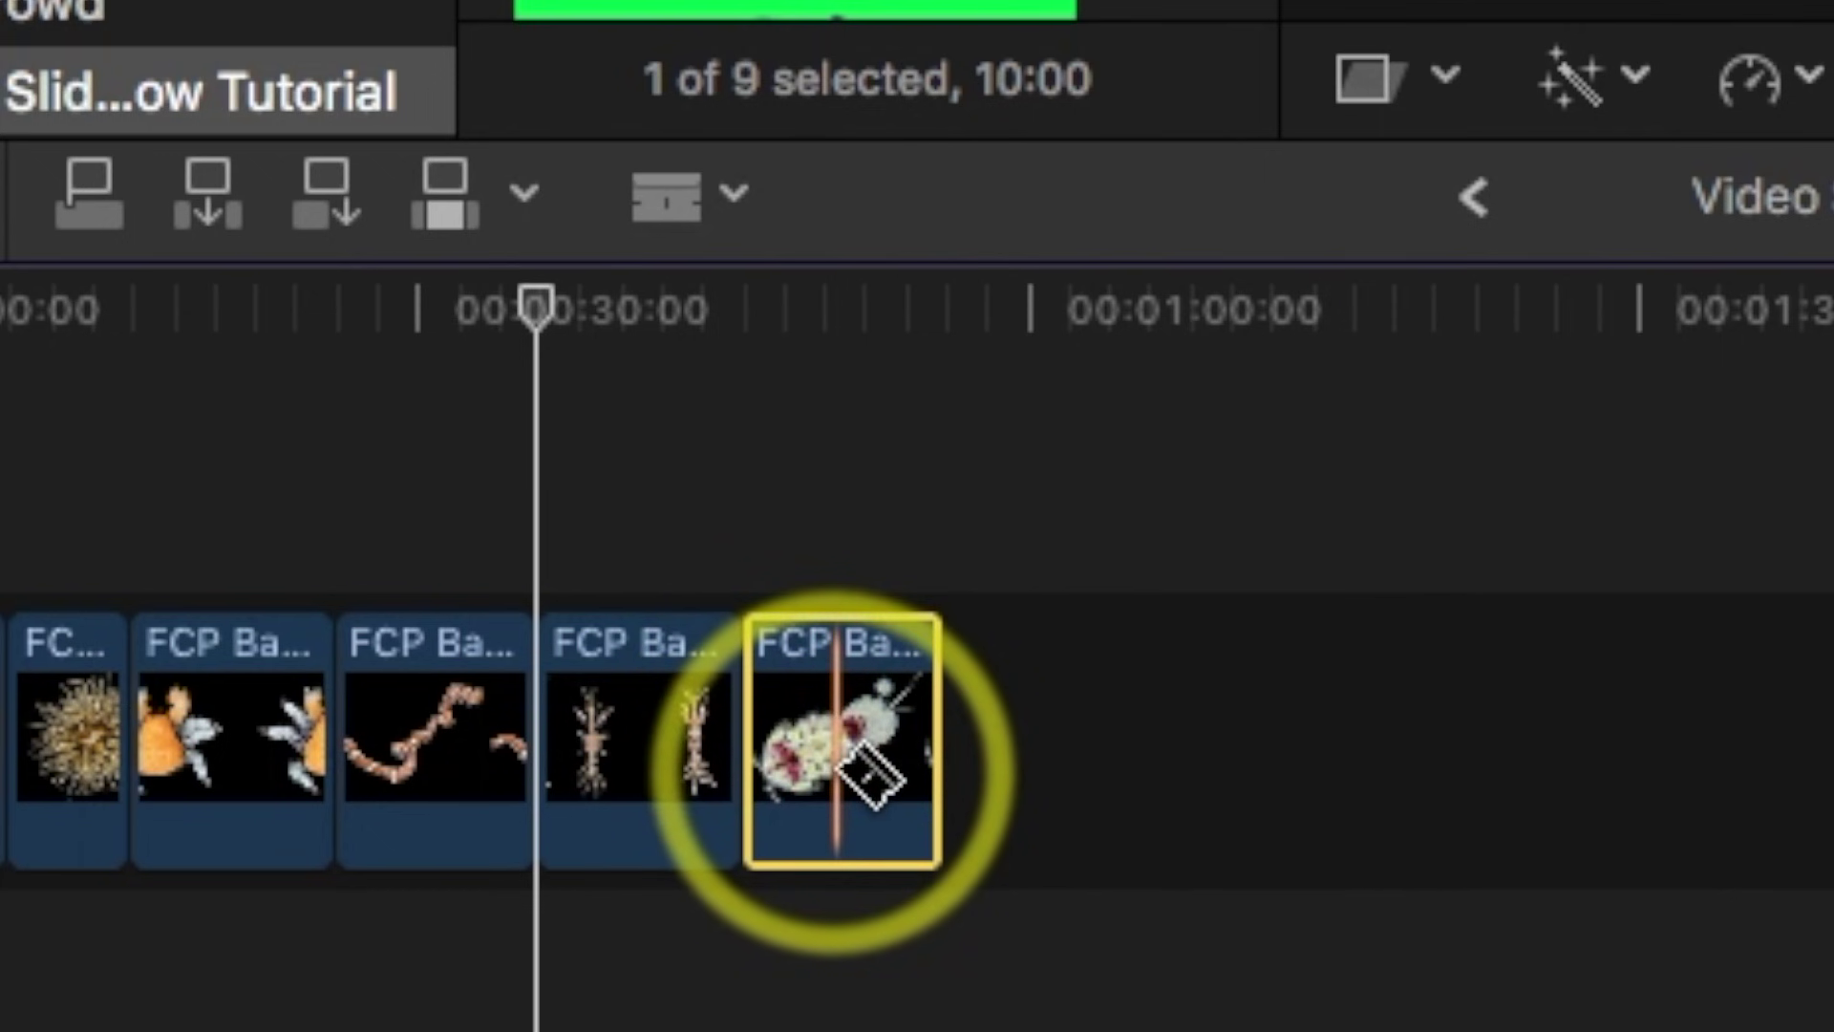
pyautogui.press('super+equal')
pyautogui.press('super+equal')
pyautogui.press('super+equal')
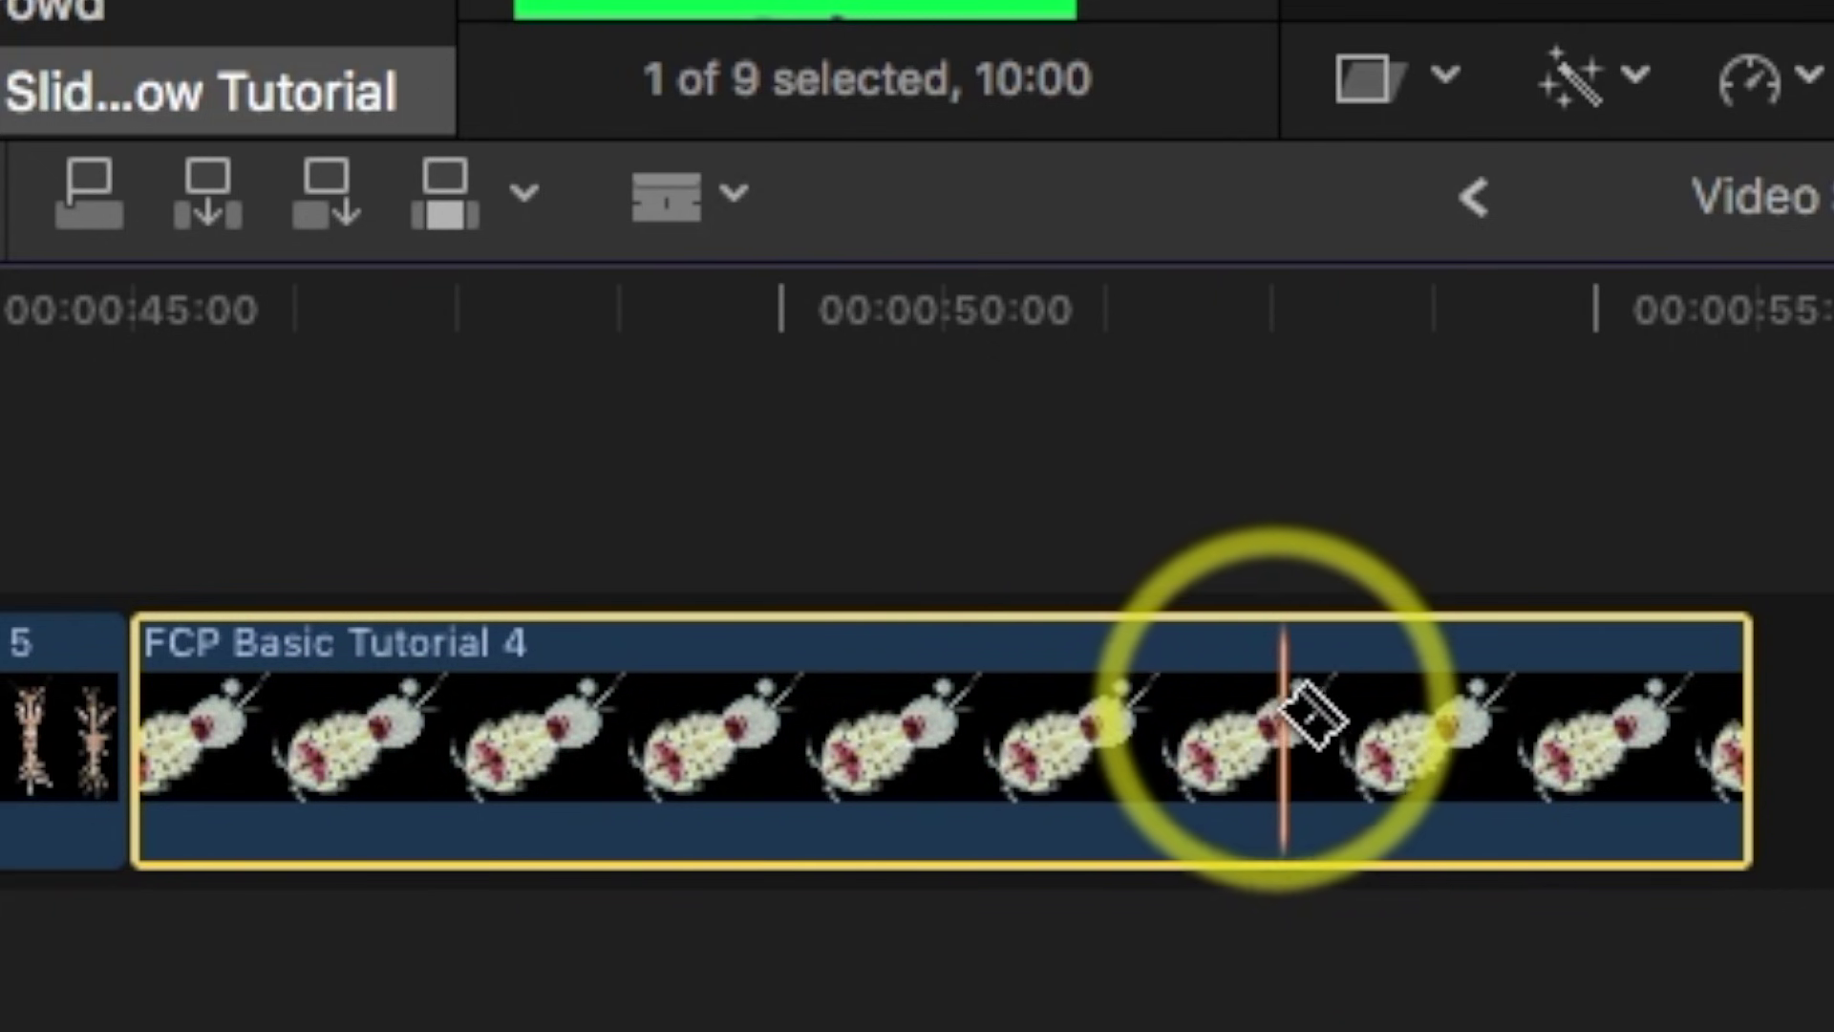
pyautogui.click(1295, 759)
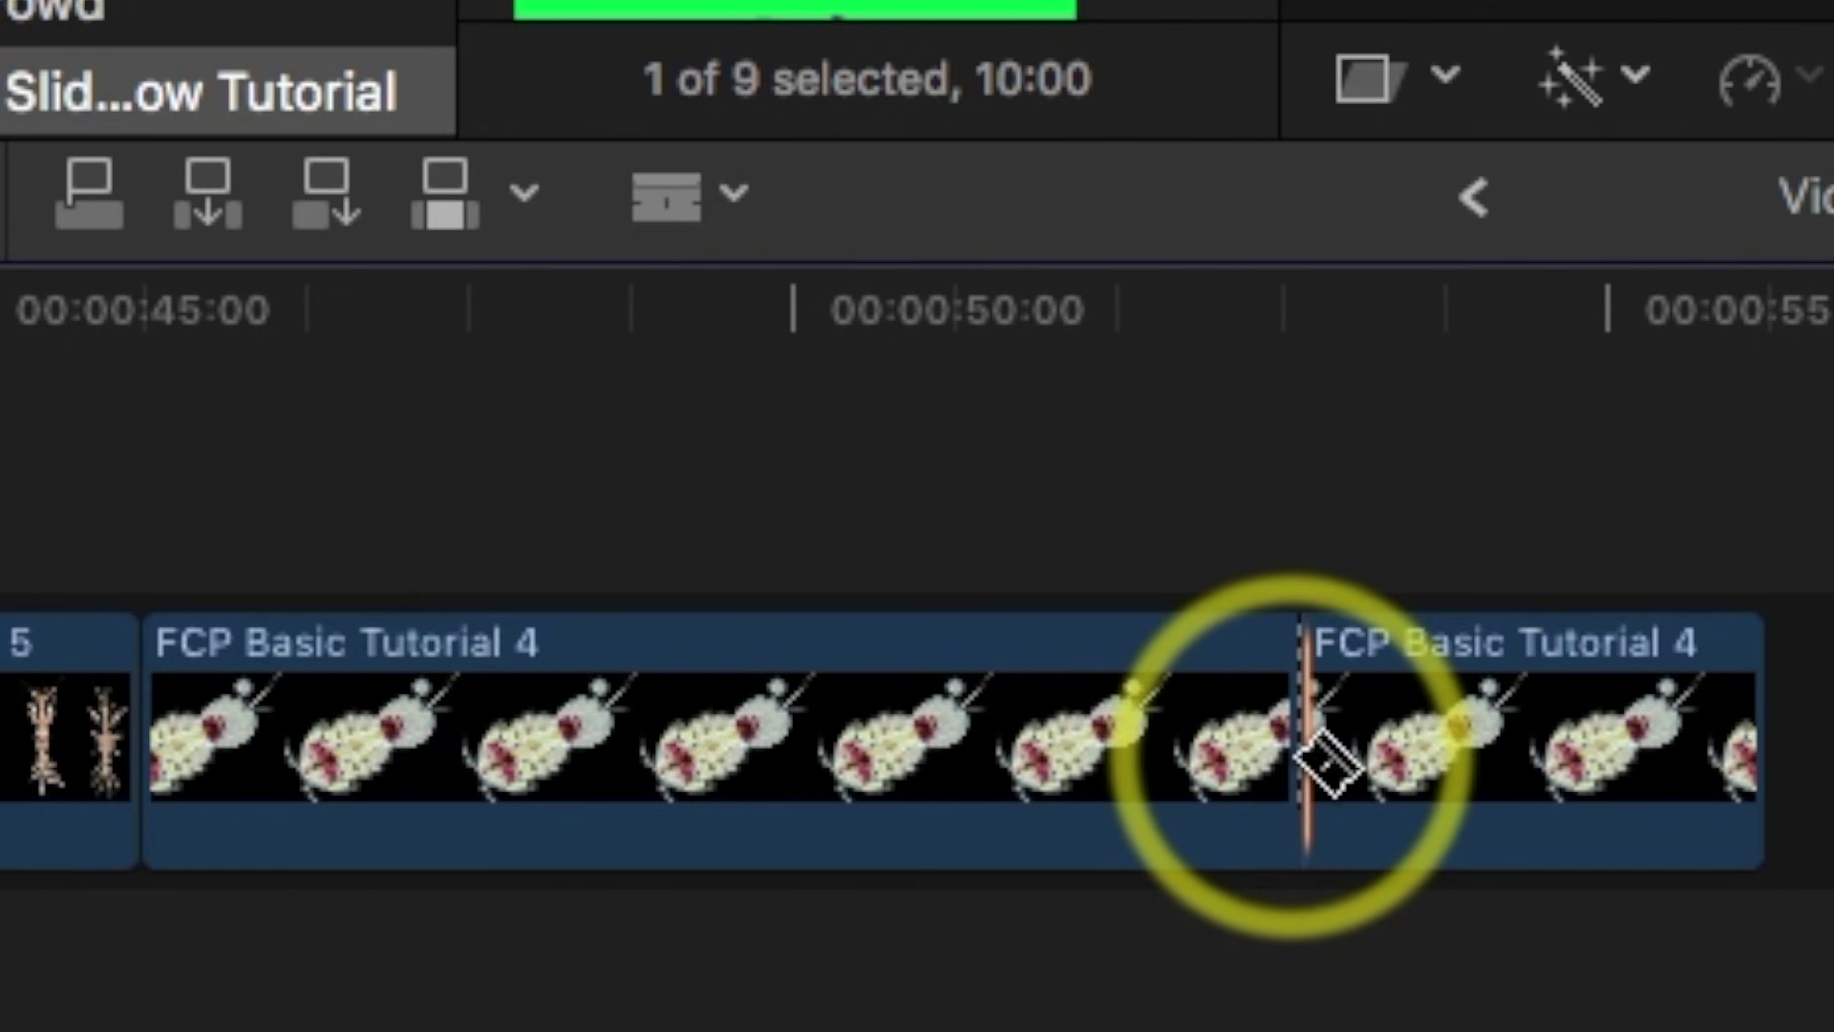
# With the Select tool, try moving the second part of the split FCP Basic Tutorial 4 clip away from the cut and back.
pyautogui.click(731, 196)
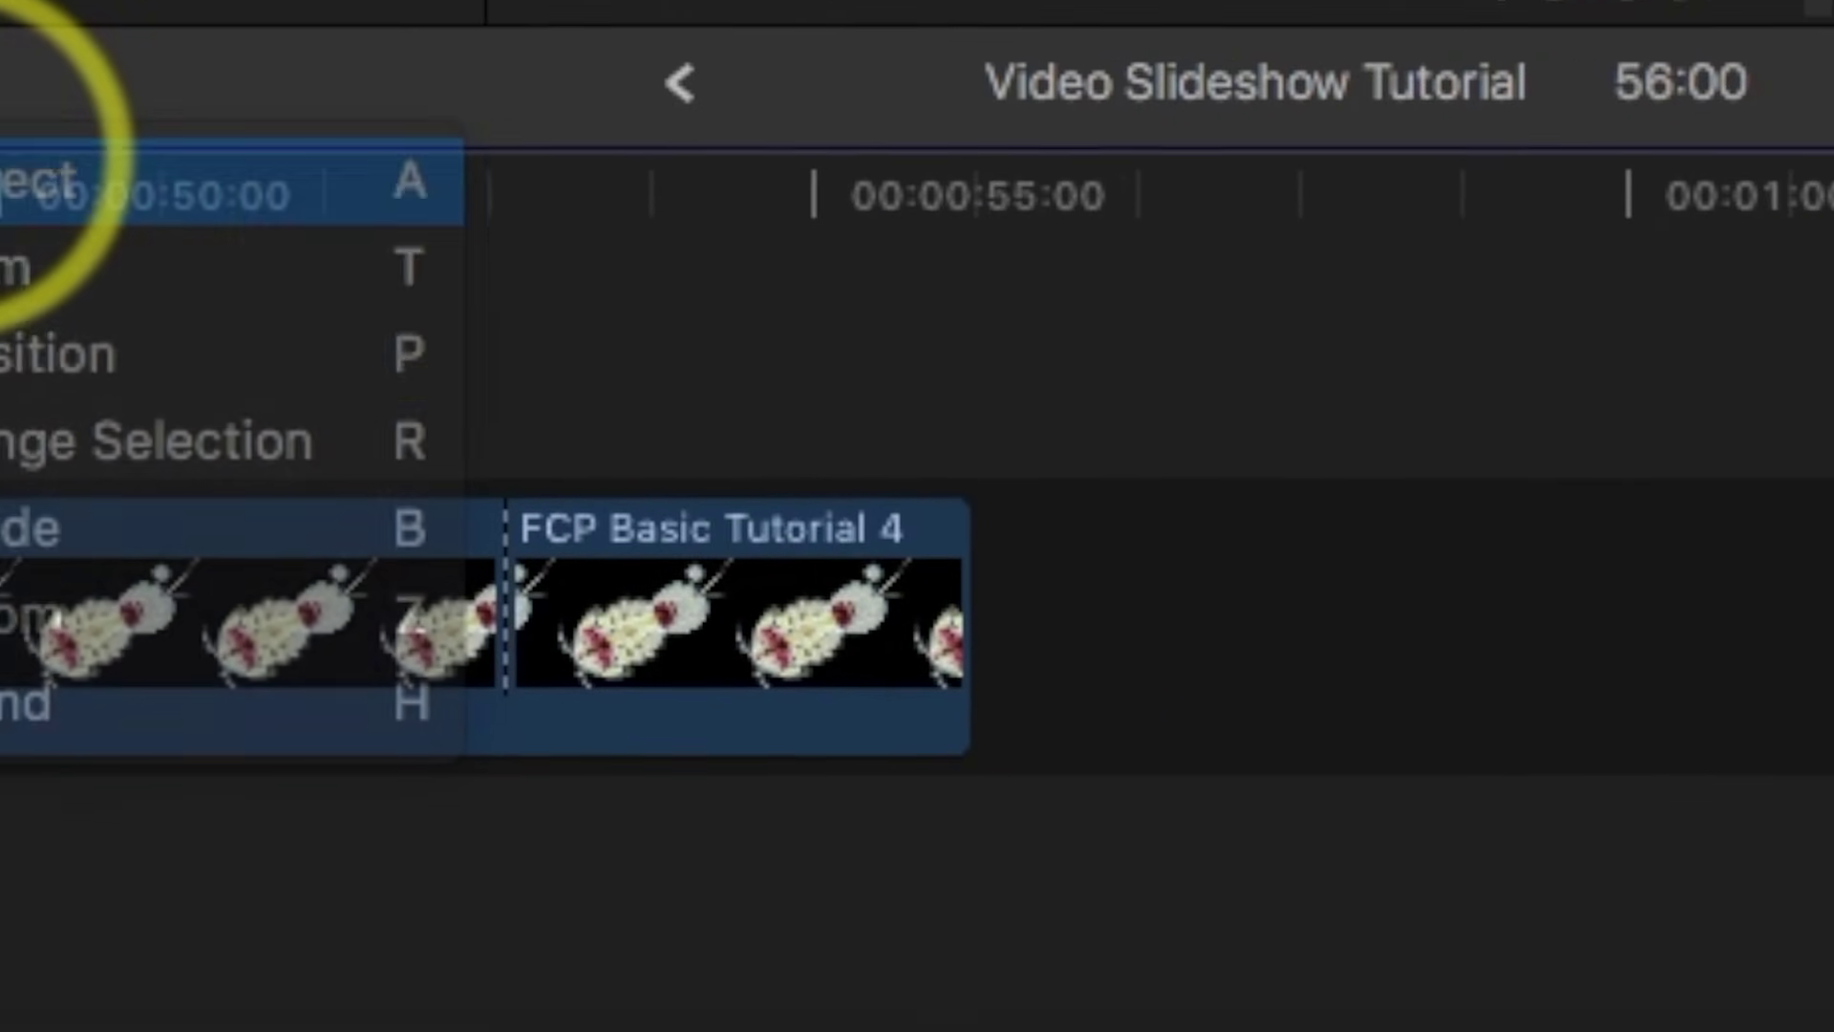
pyautogui.click(28, 182)
pyautogui.click(704, 631)
pyautogui.moveTo(704, 631); pyautogui.dragTo(1392, 592)
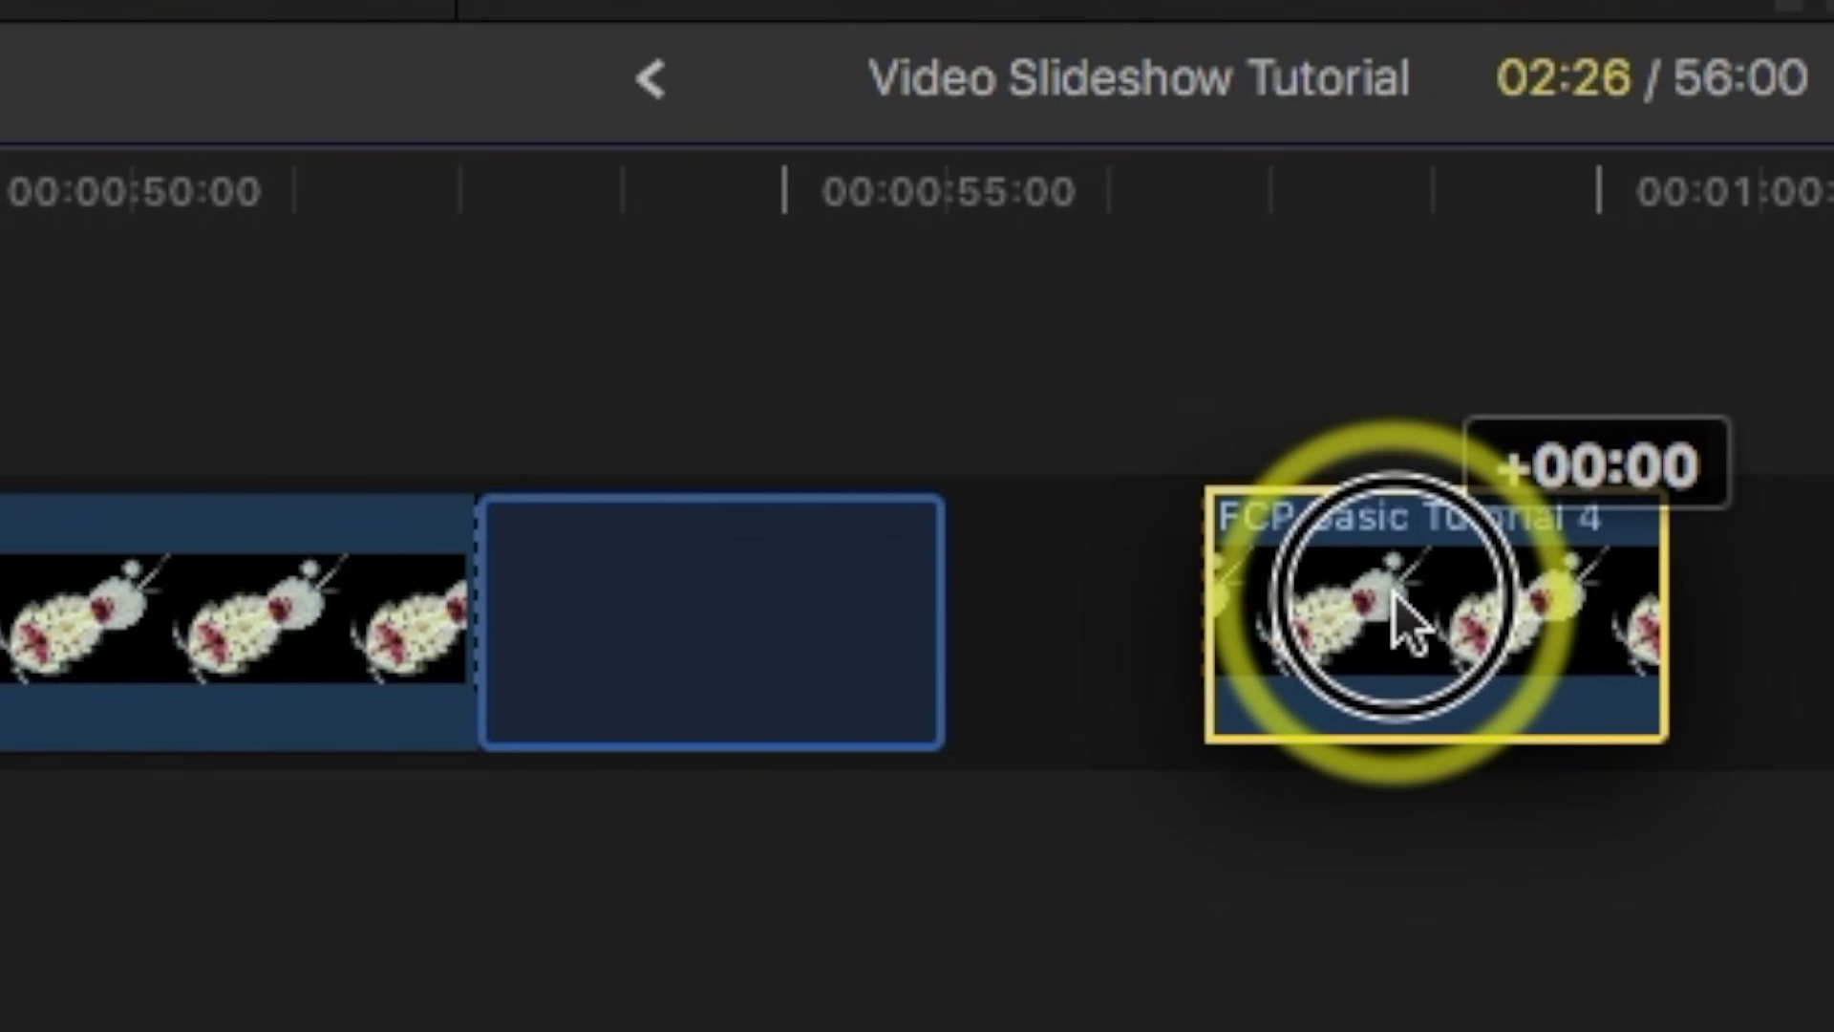
pyautogui.moveTo(1398, 612); pyautogui.dragTo(673, 559)
# Play the timeline from about 52 seconds across the cut in the FCP Basic Tutorial 4 clip.
pyautogui.click(310, 197)
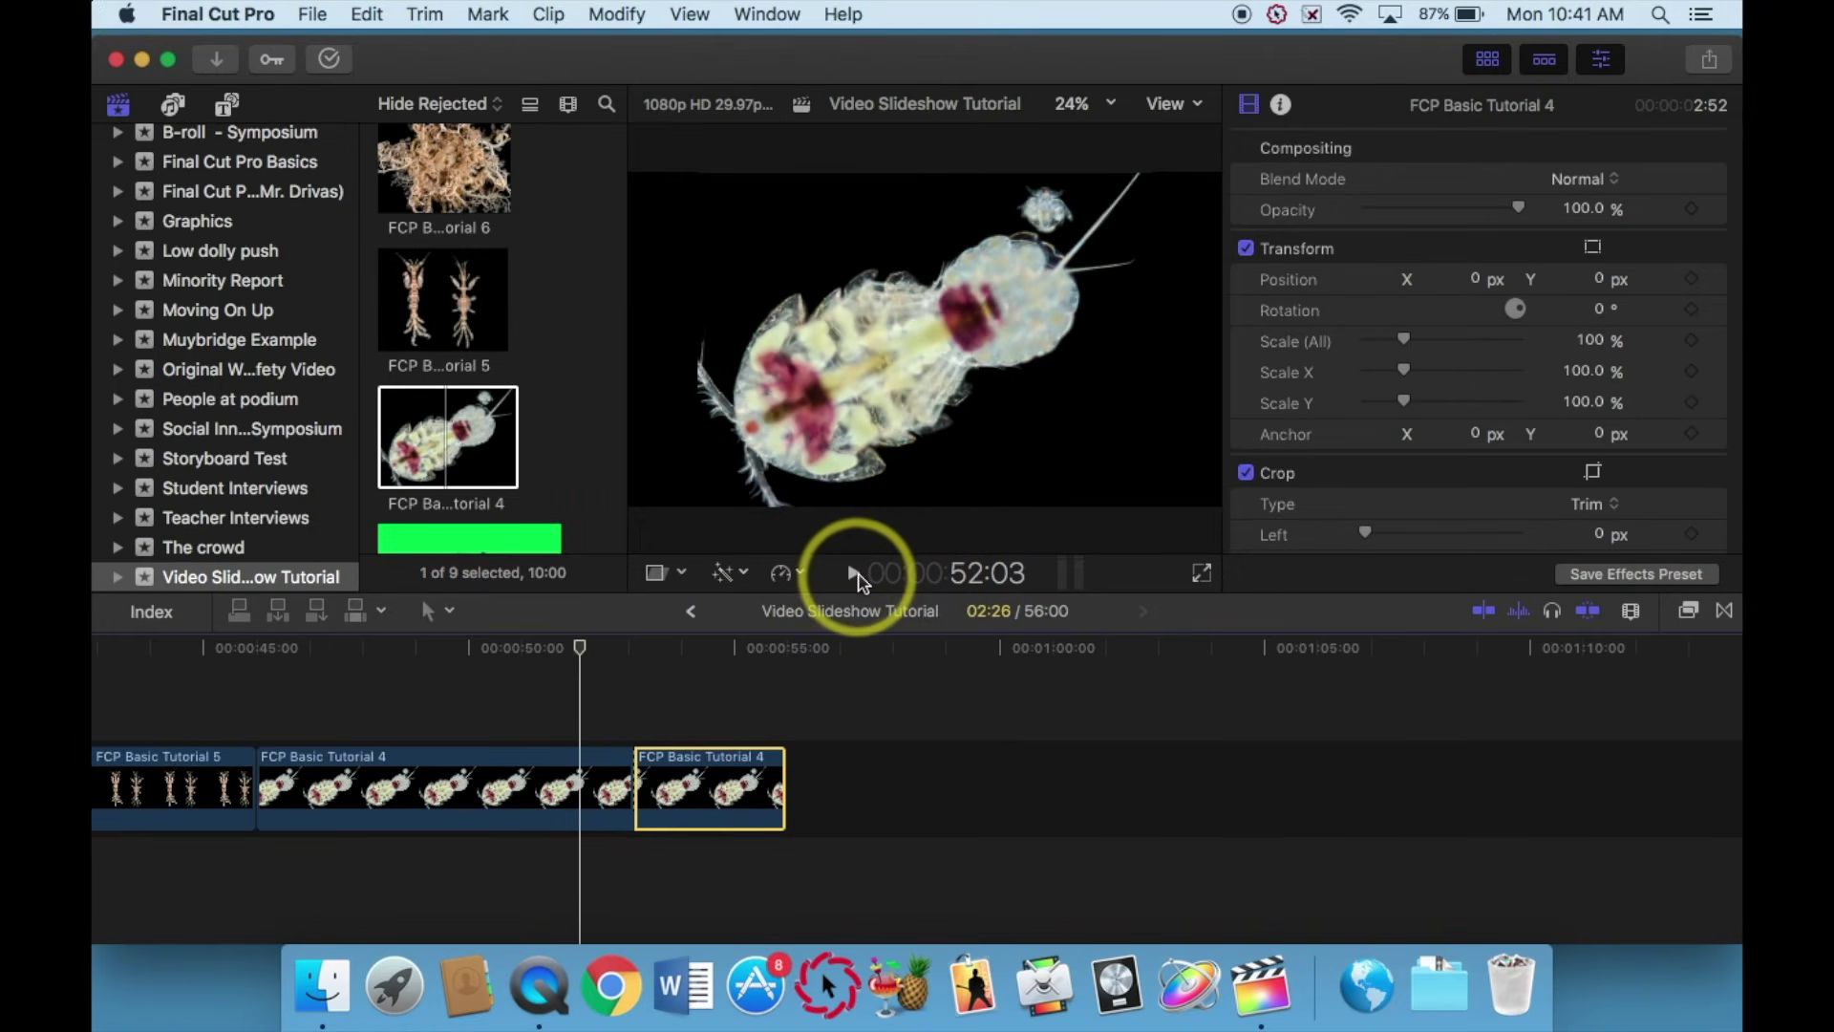
pyautogui.click(855, 573)
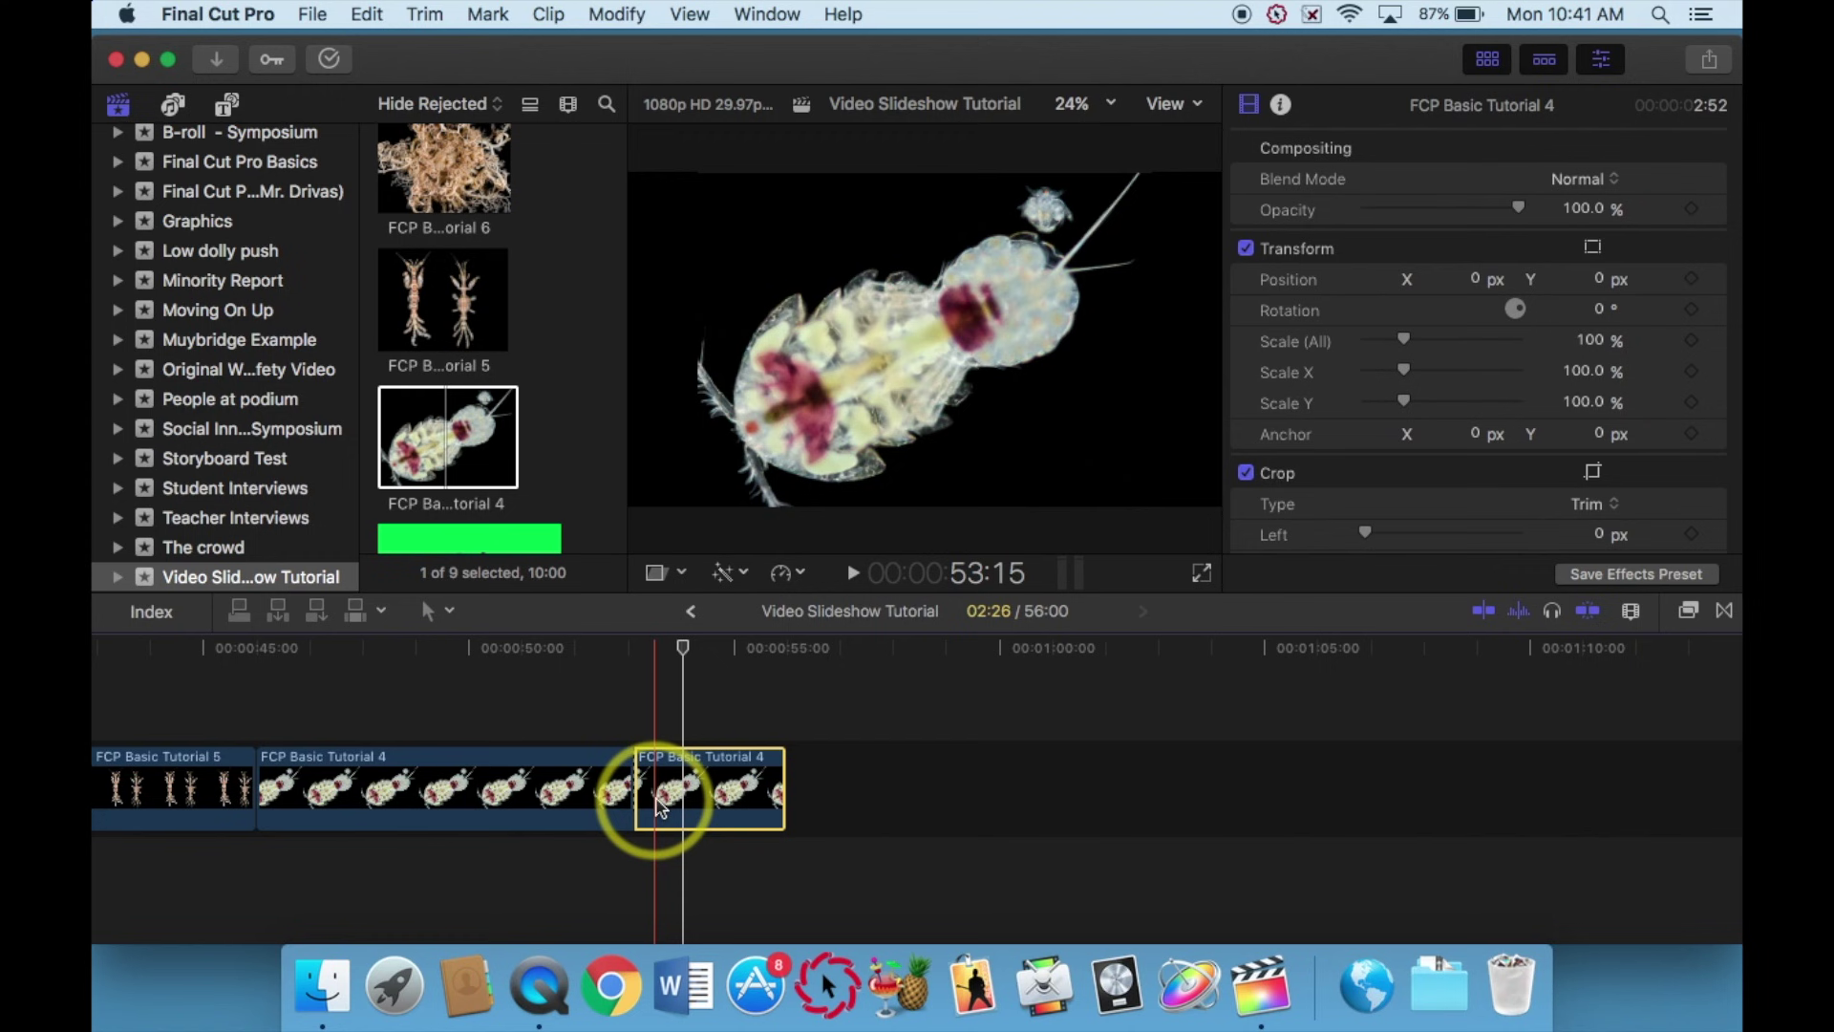
pyautogui.press('super+a')
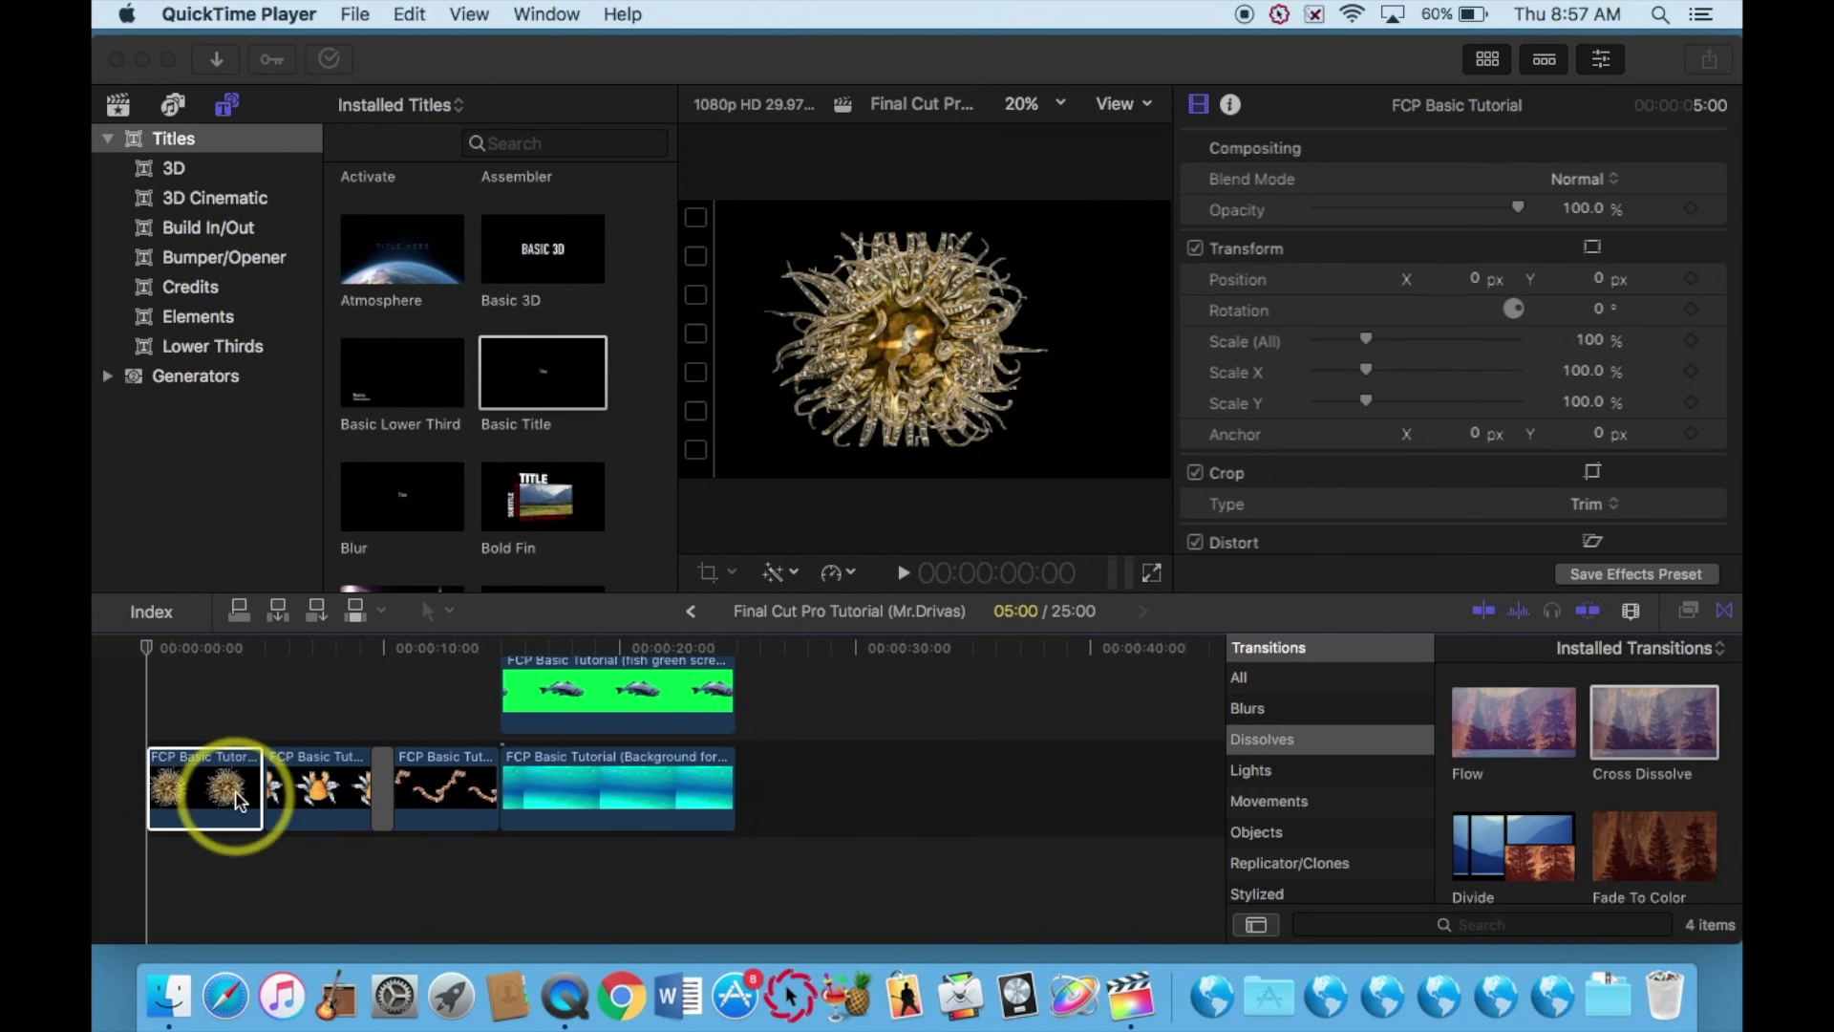
# Apply the Ken Burns crop effect to the first timeline clip, FCP Basic Tutorial, and play it back.
pyautogui.click(206, 796)
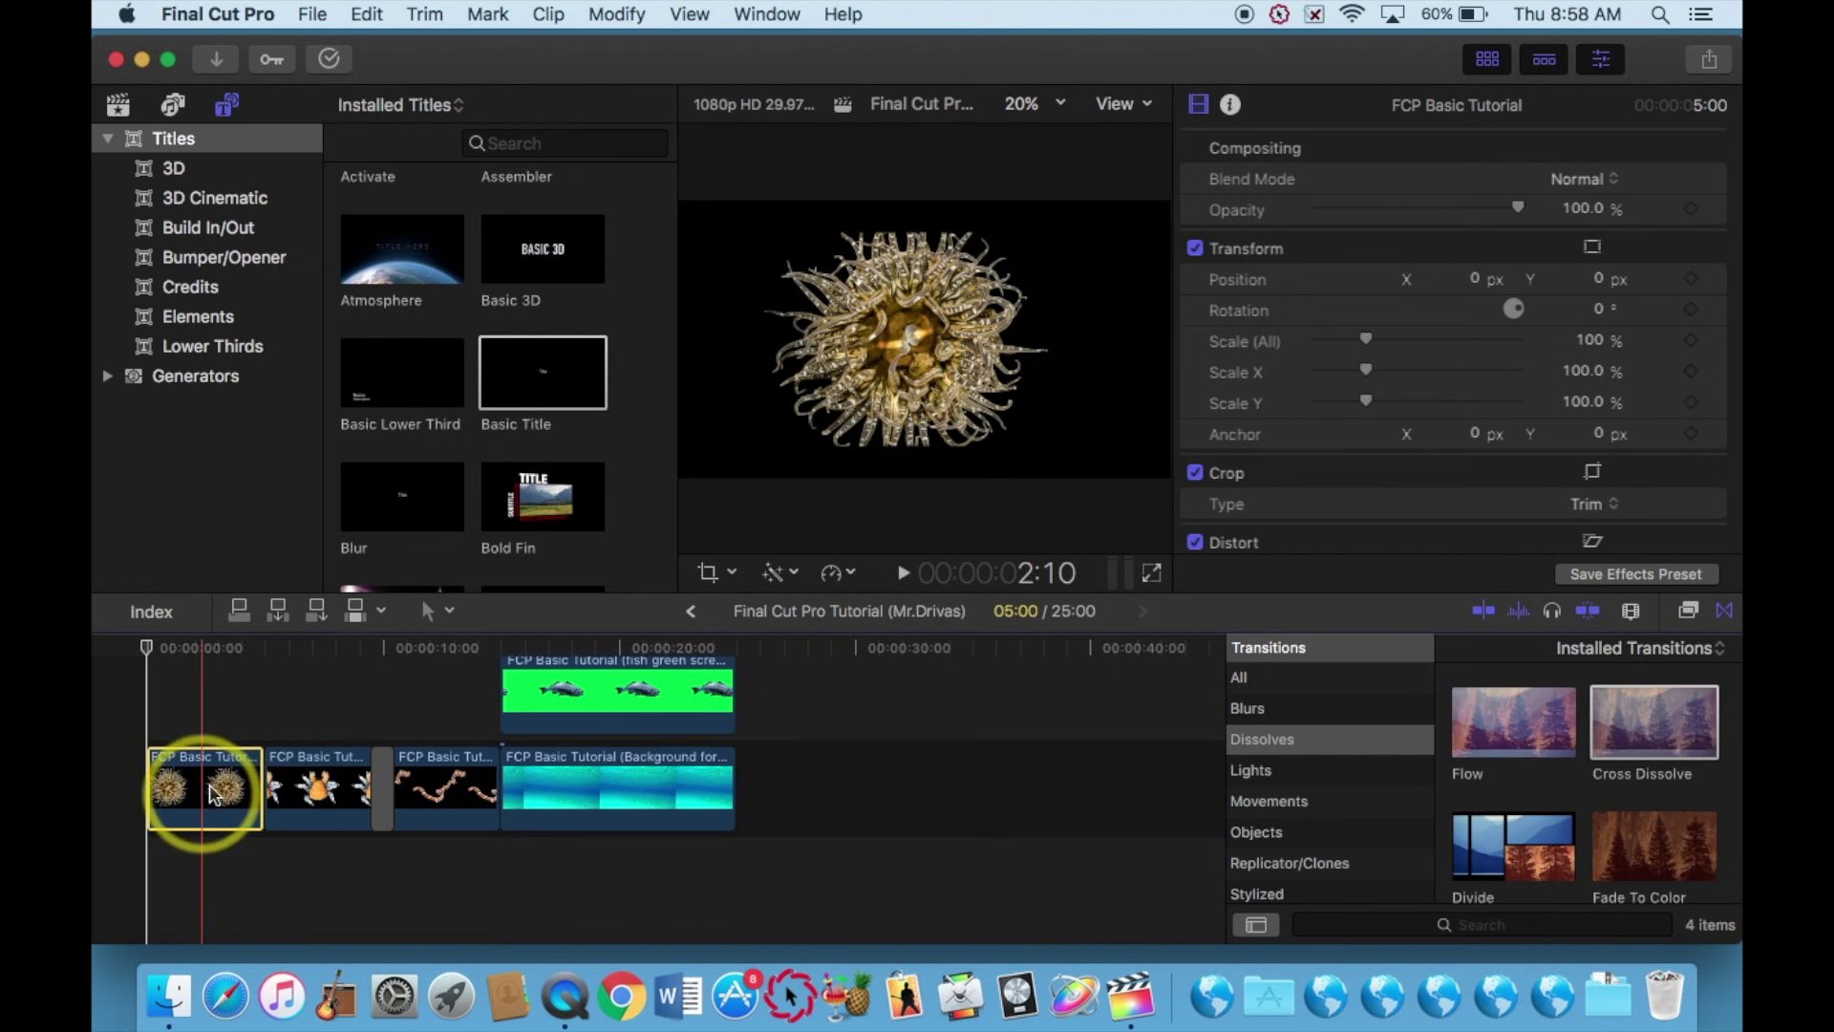
pyautogui.click(733, 573)
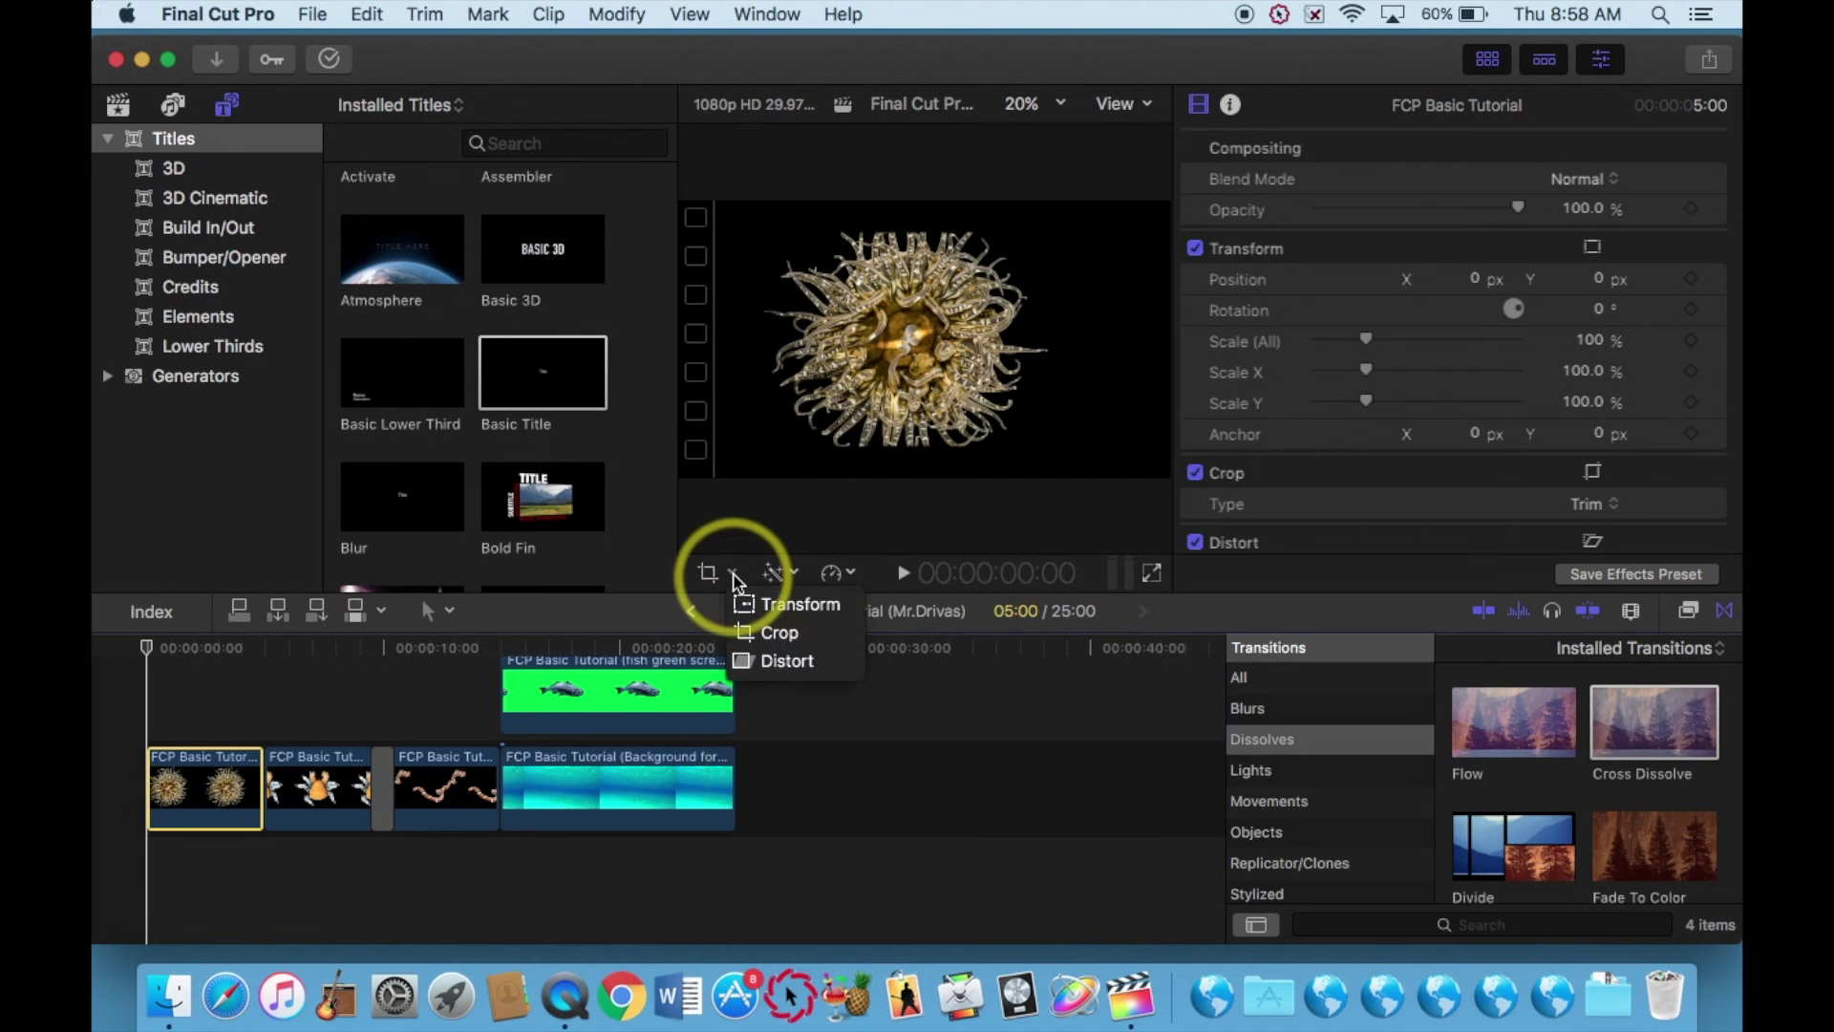
pyautogui.click(764, 632)
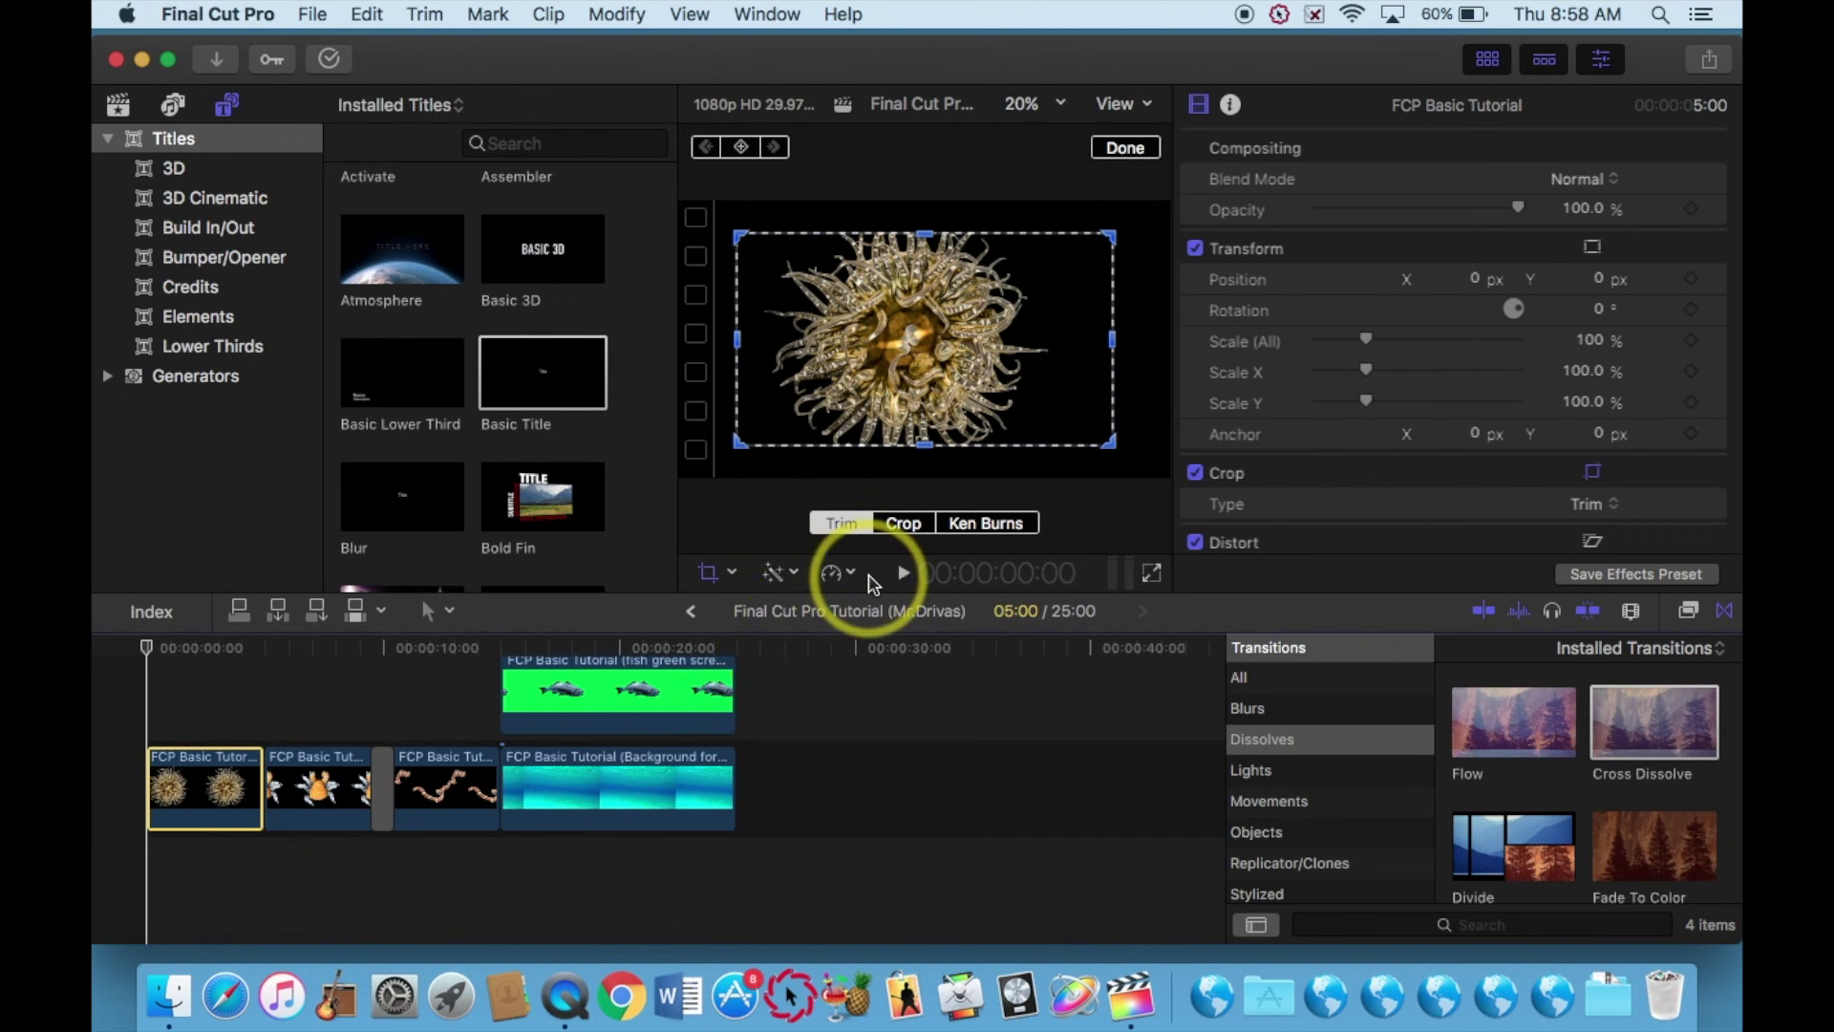
pyautogui.click(997, 533)
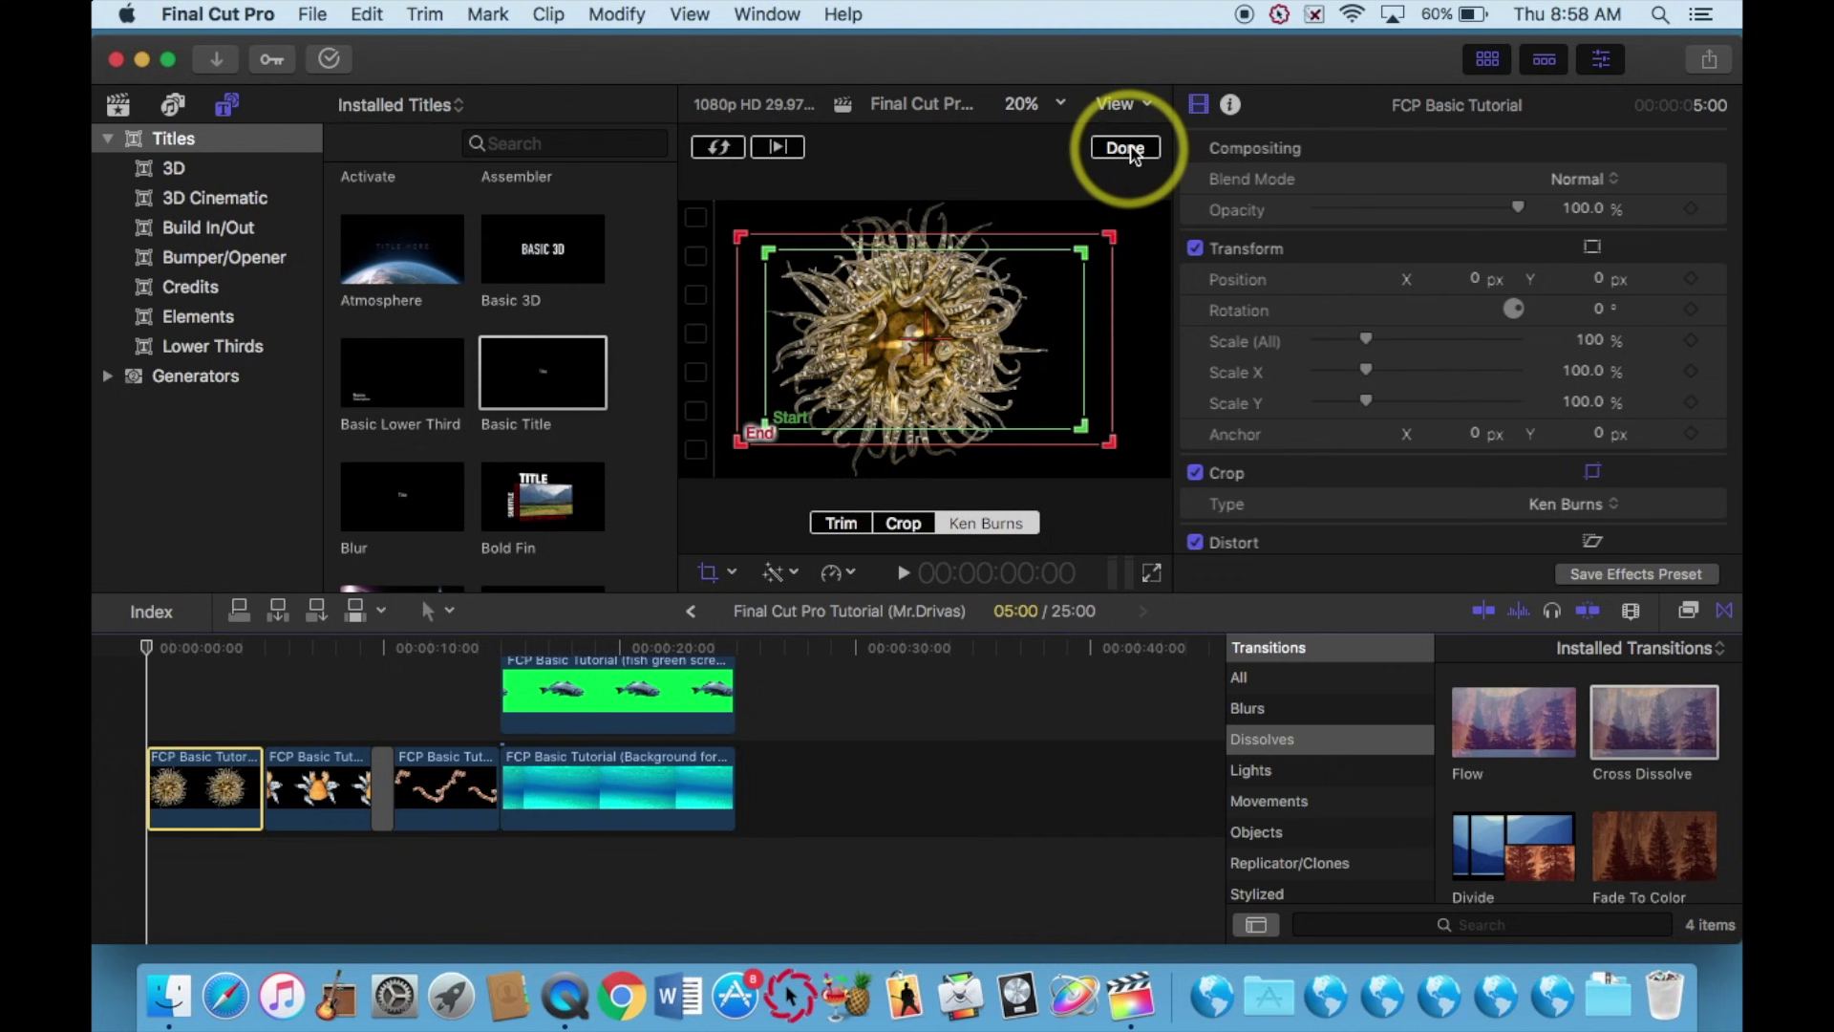
pyautogui.click(1128, 149)
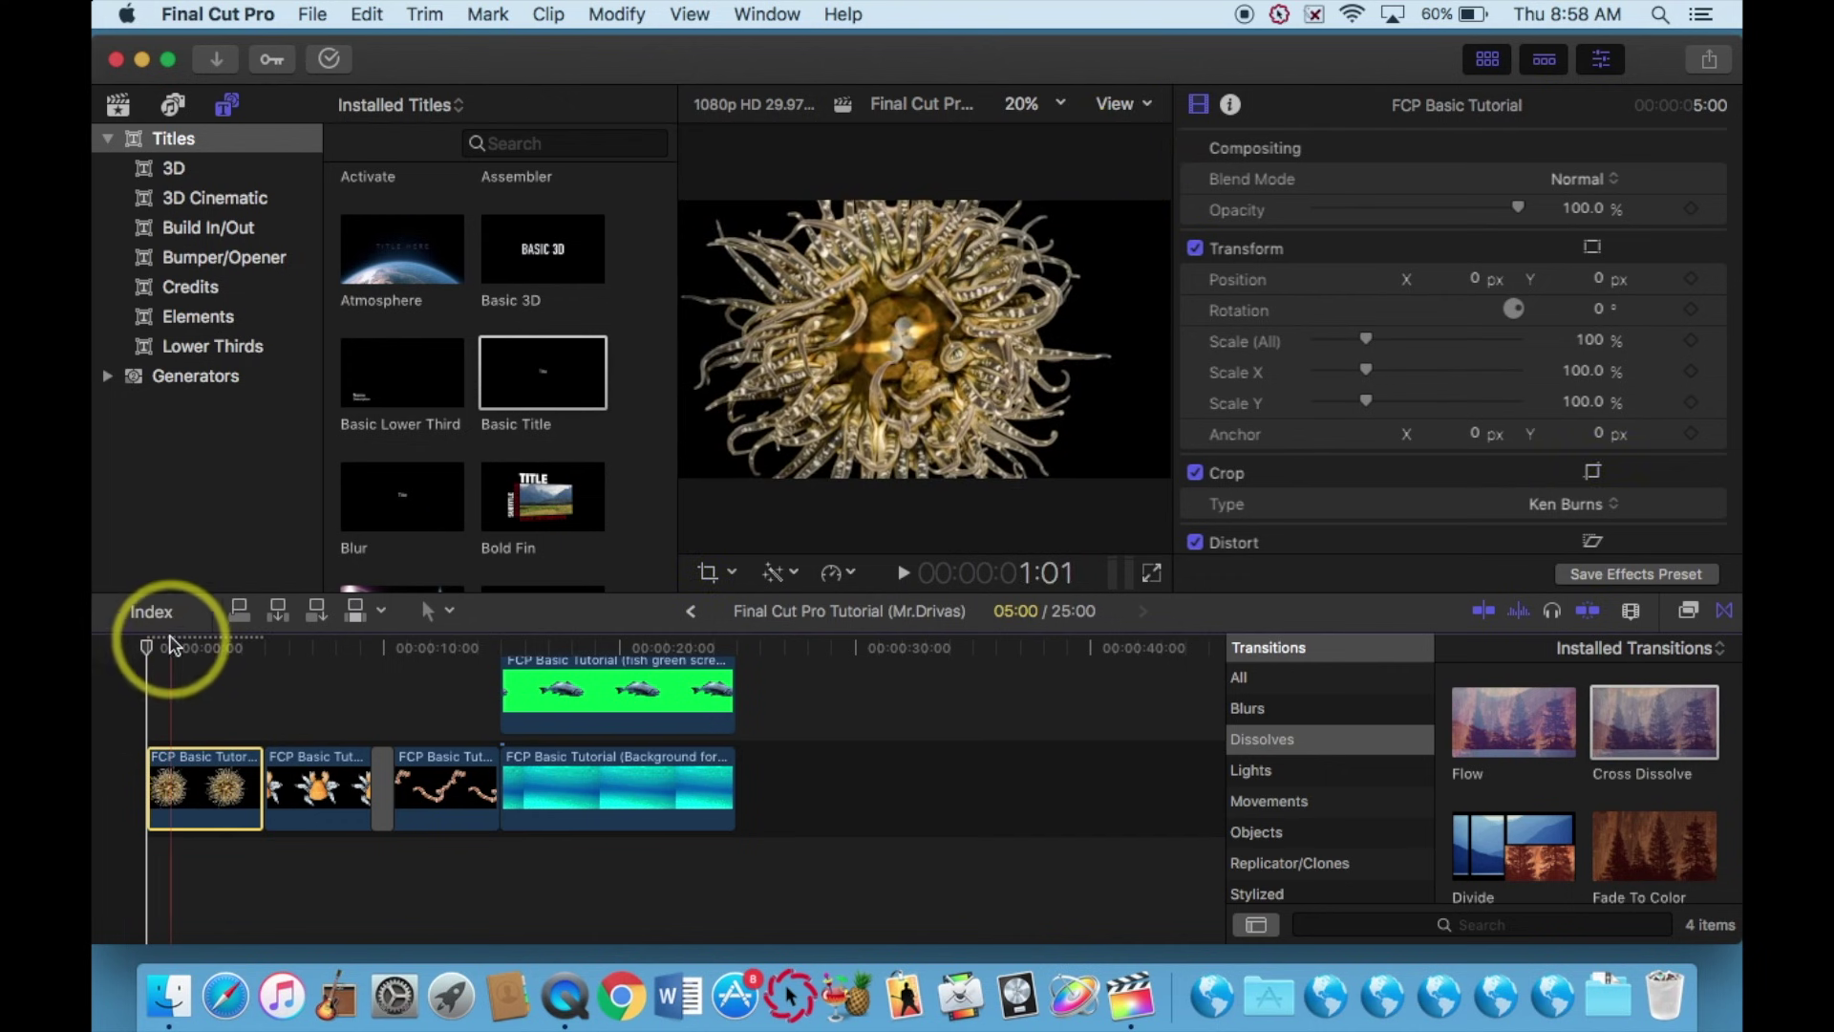
pyautogui.press('space')
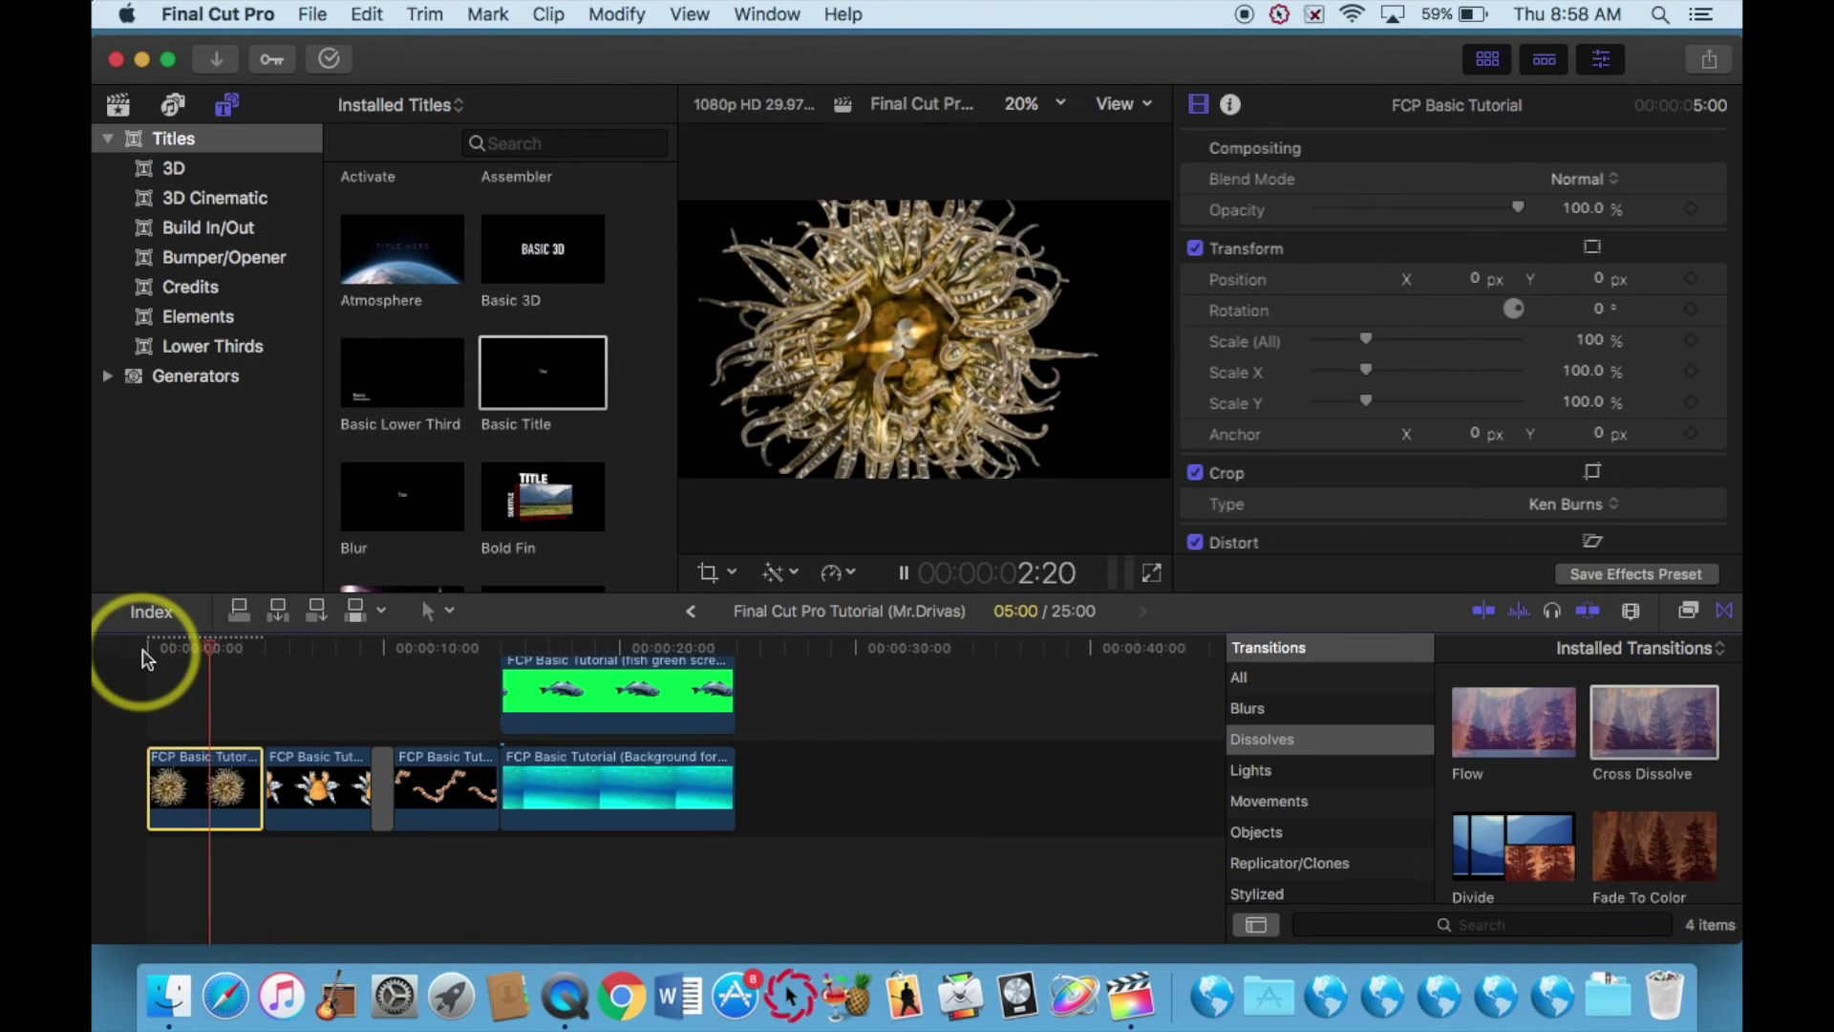
pyautogui.press('space')
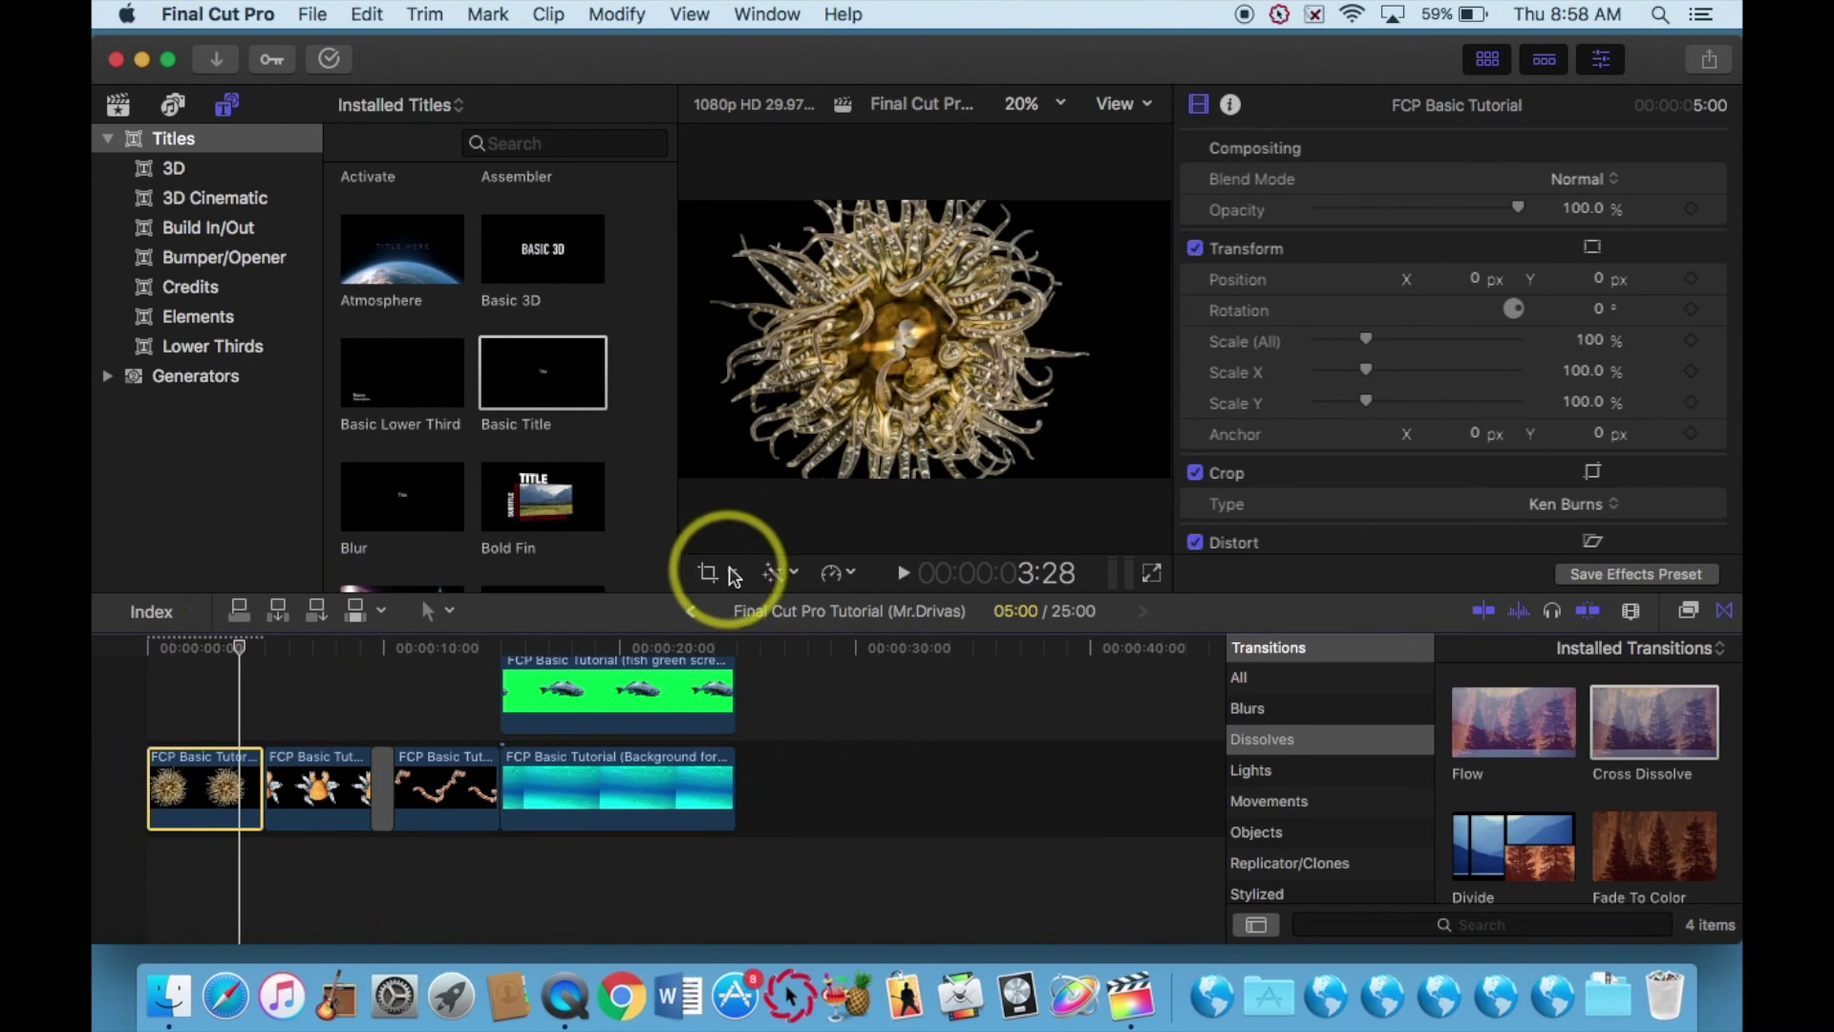
# Turn the first clip's Ken Burns effect into a zoom-in by enlarging the start frame around a reduced end frame.
pyautogui.click(733, 573)
pyautogui.click(764, 632)
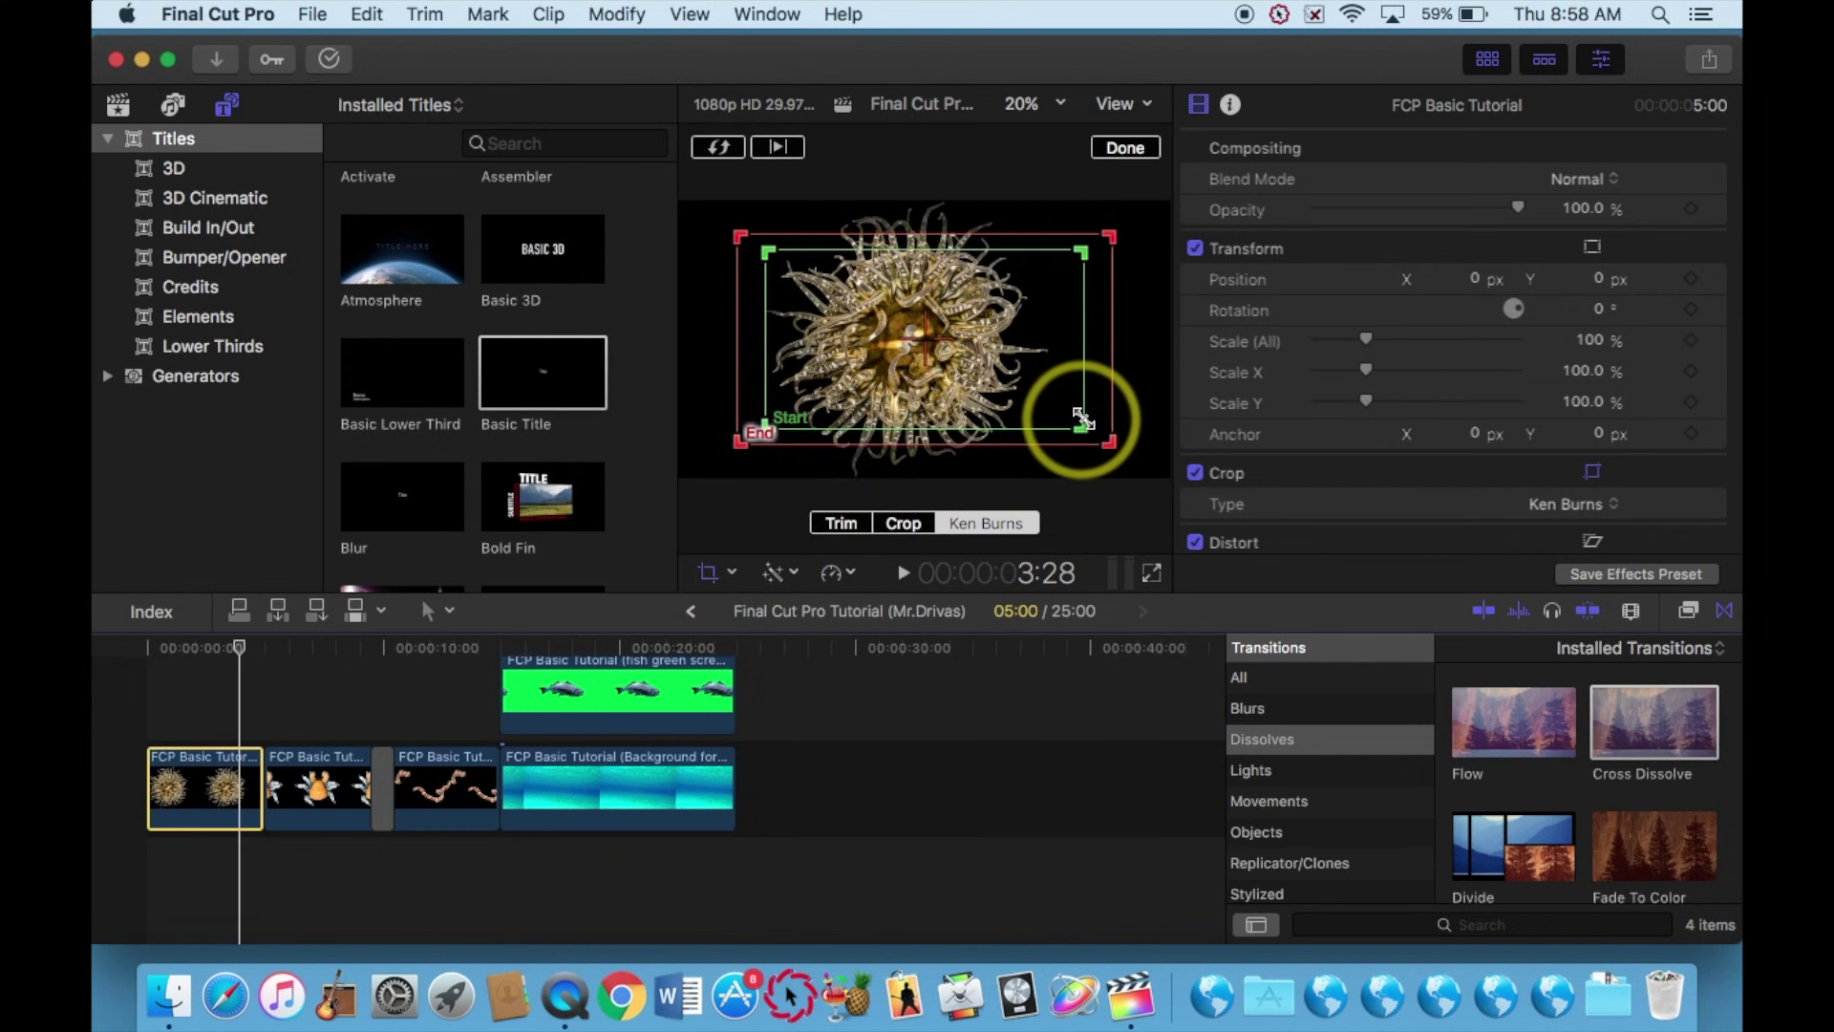
pyautogui.moveTo(1082, 421); pyautogui.dragTo(1126, 466)
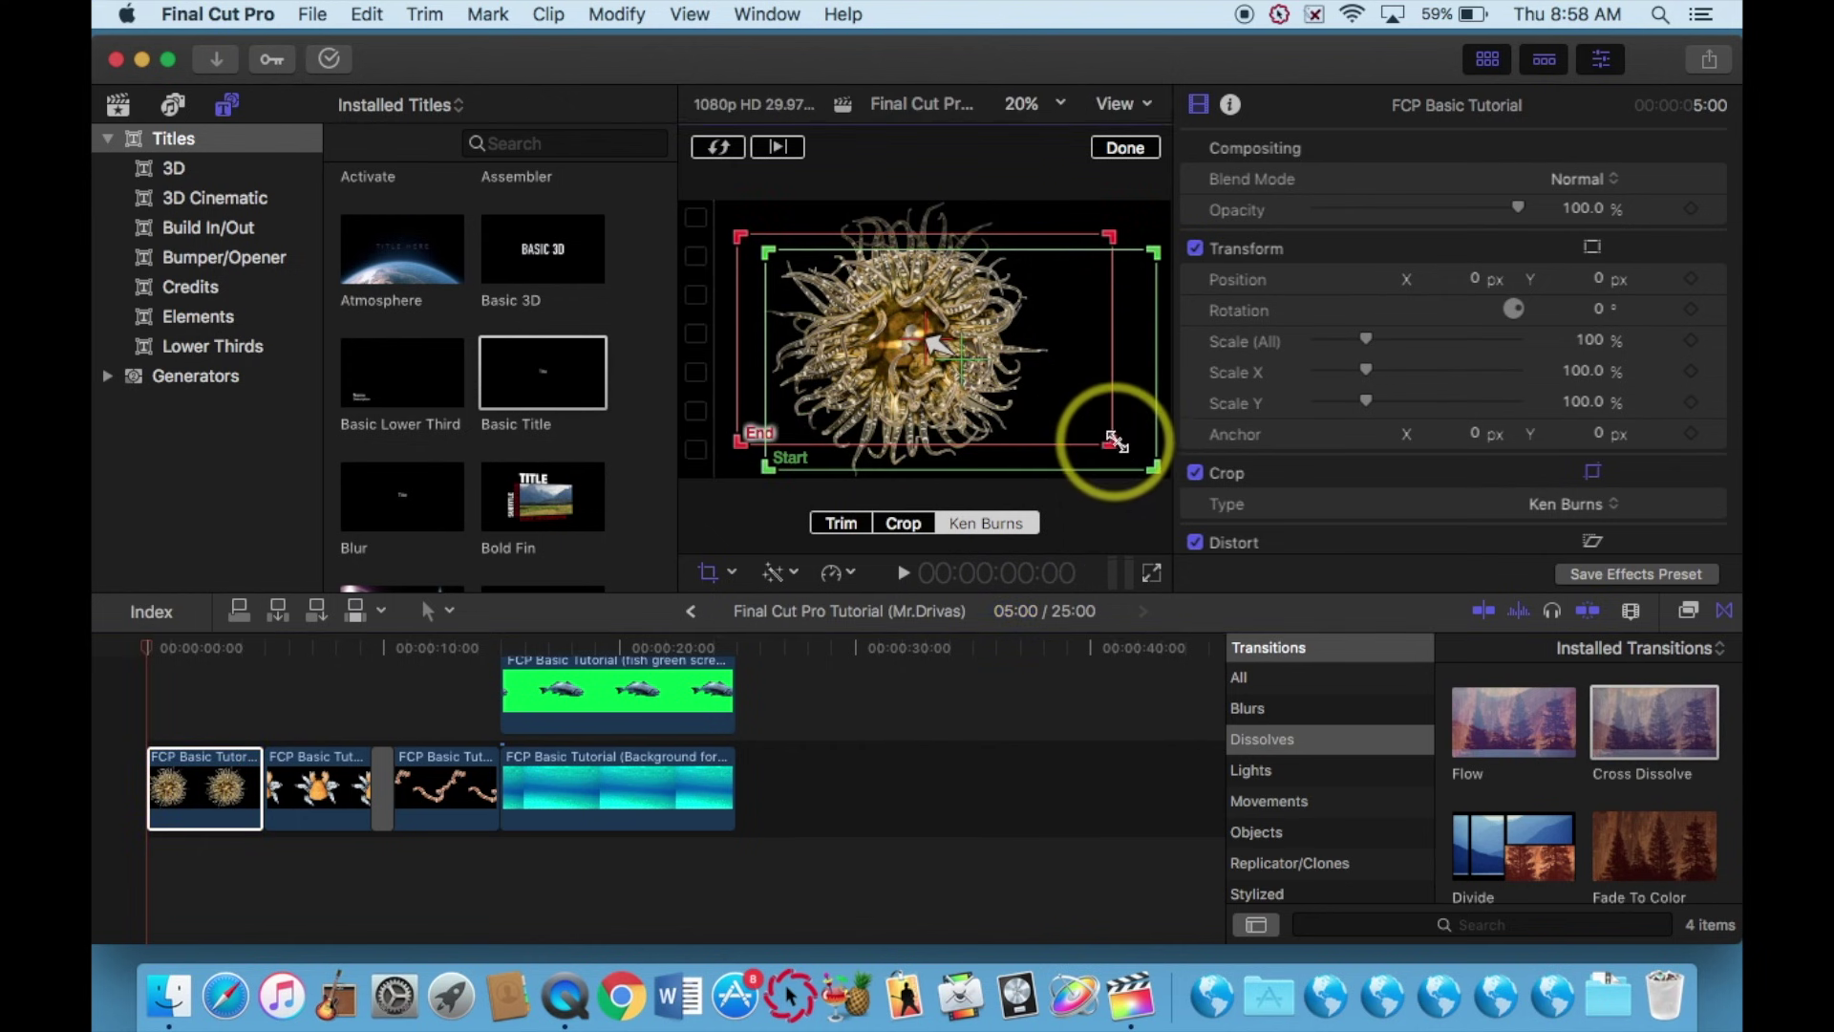
pyautogui.moveTo(1116, 441); pyautogui.dragTo(1049, 427)
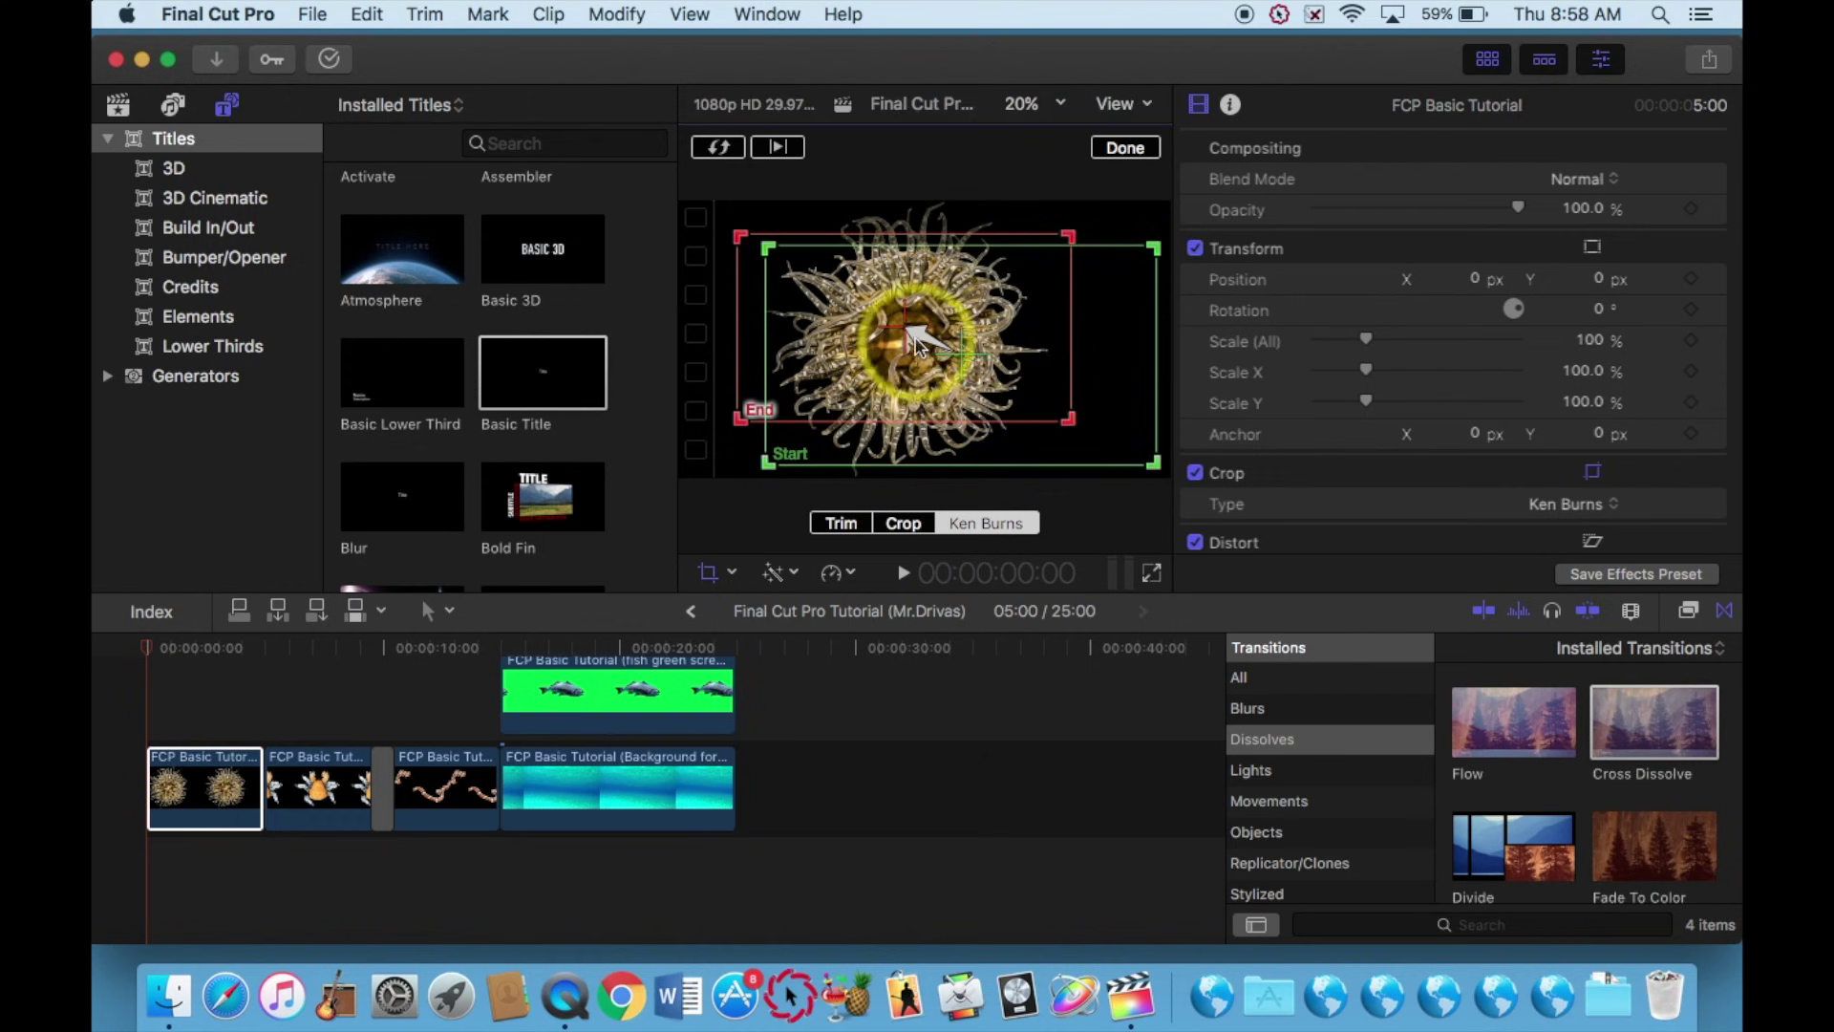
pyautogui.moveTo(909, 332); pyautogui.dragTo(864, 322)
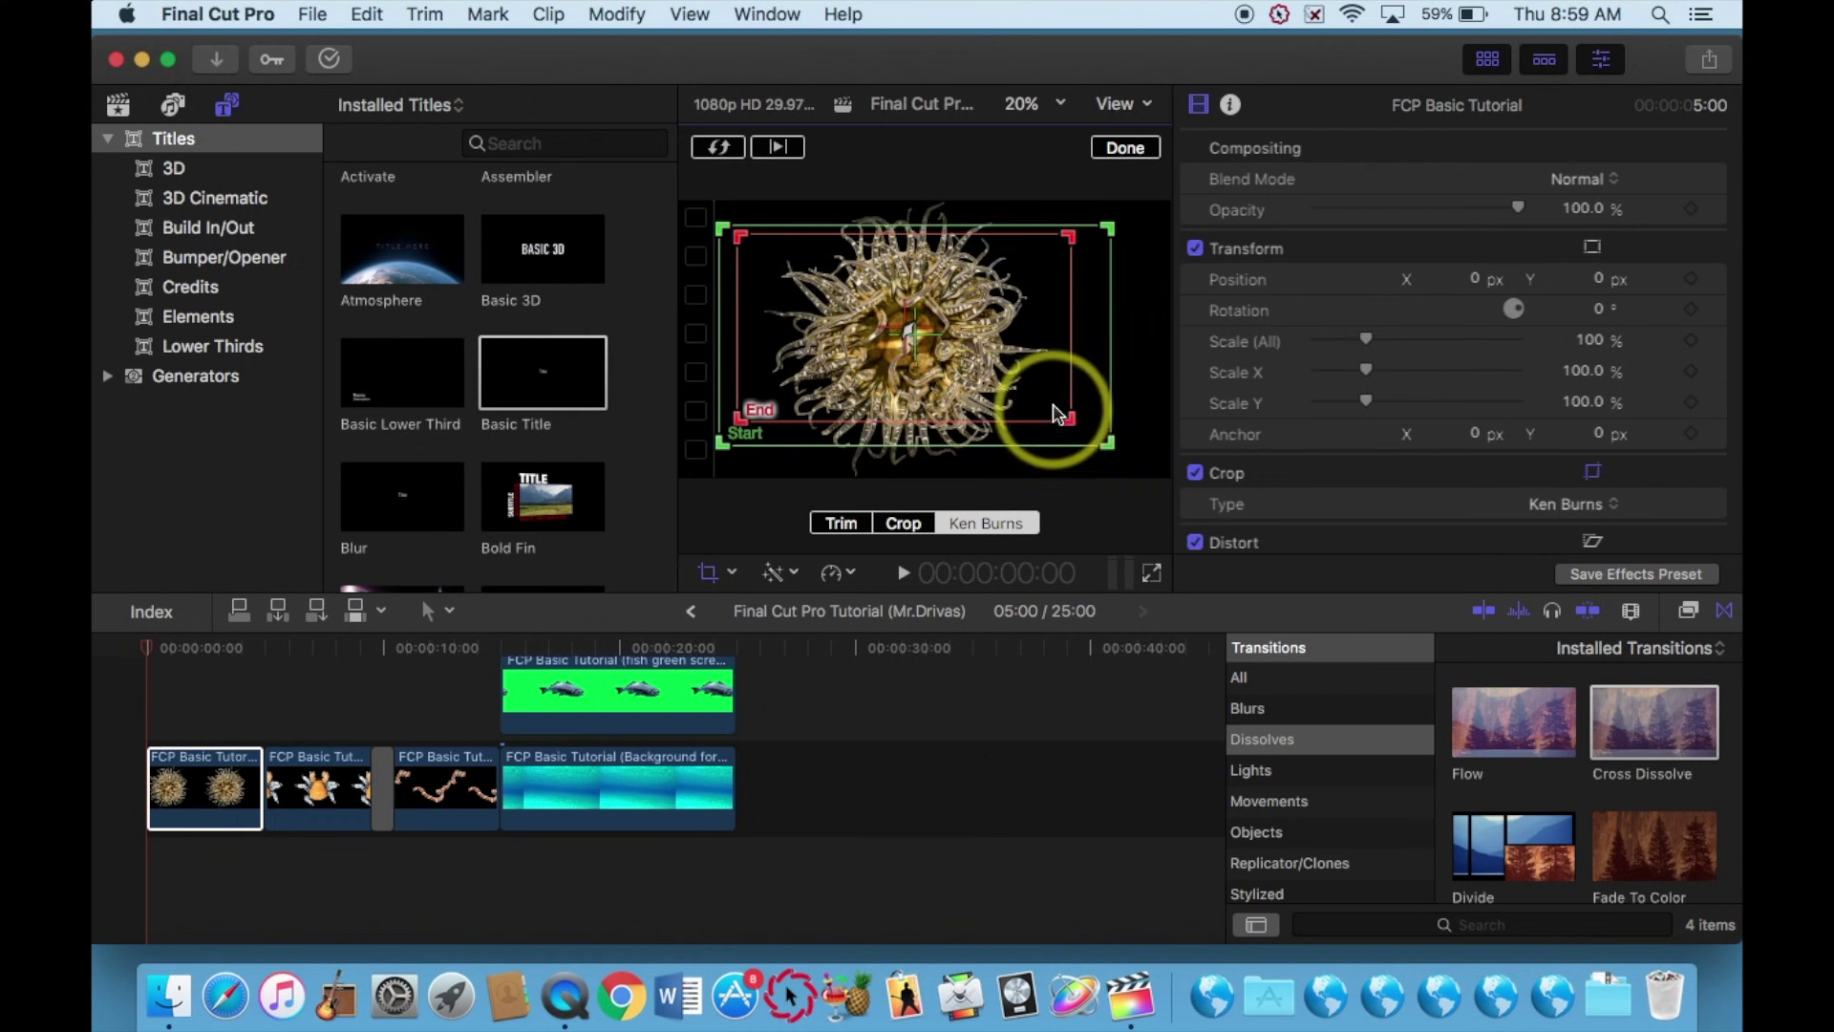
pyautogui.moveTo(931, 342); pyautogui.dragTo(925, 340)
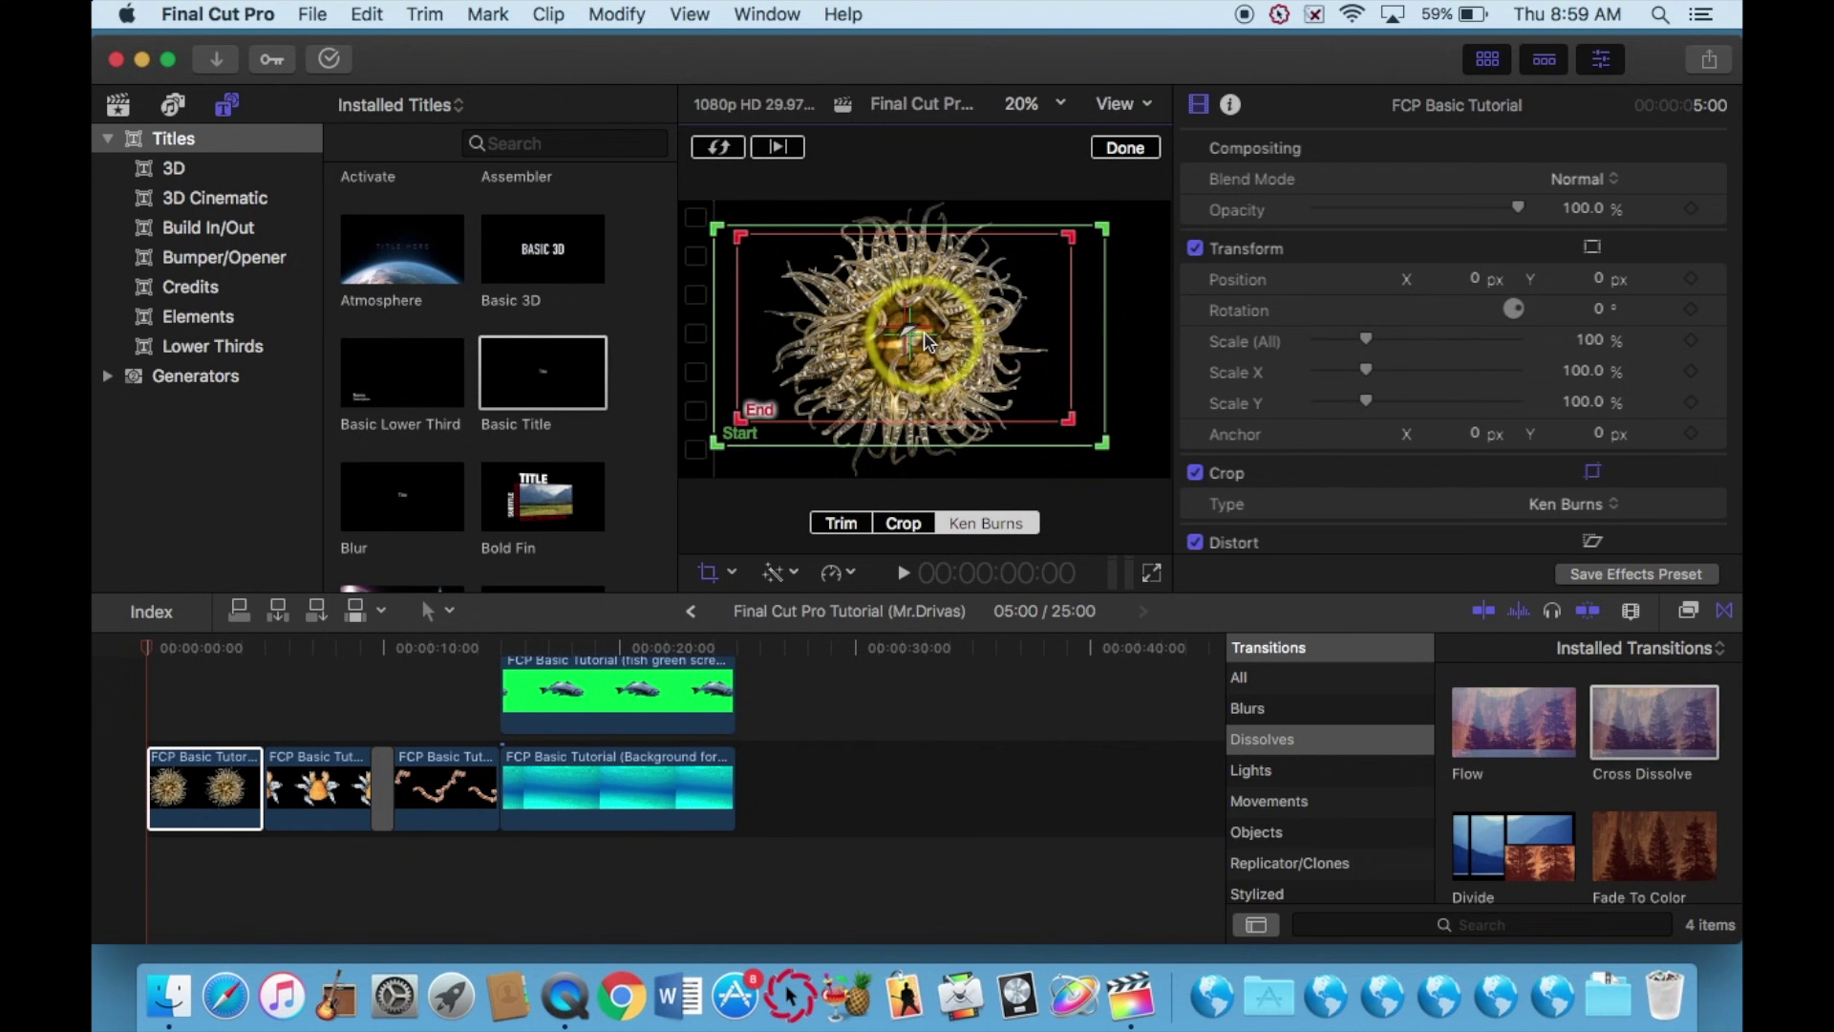
pyautogui.click(1122, 148)
# Play back the revised Ken Burns move on the first clip and reopen its Crop controls.
pyautogui.click(764, 651)
pyautogui.press('space')
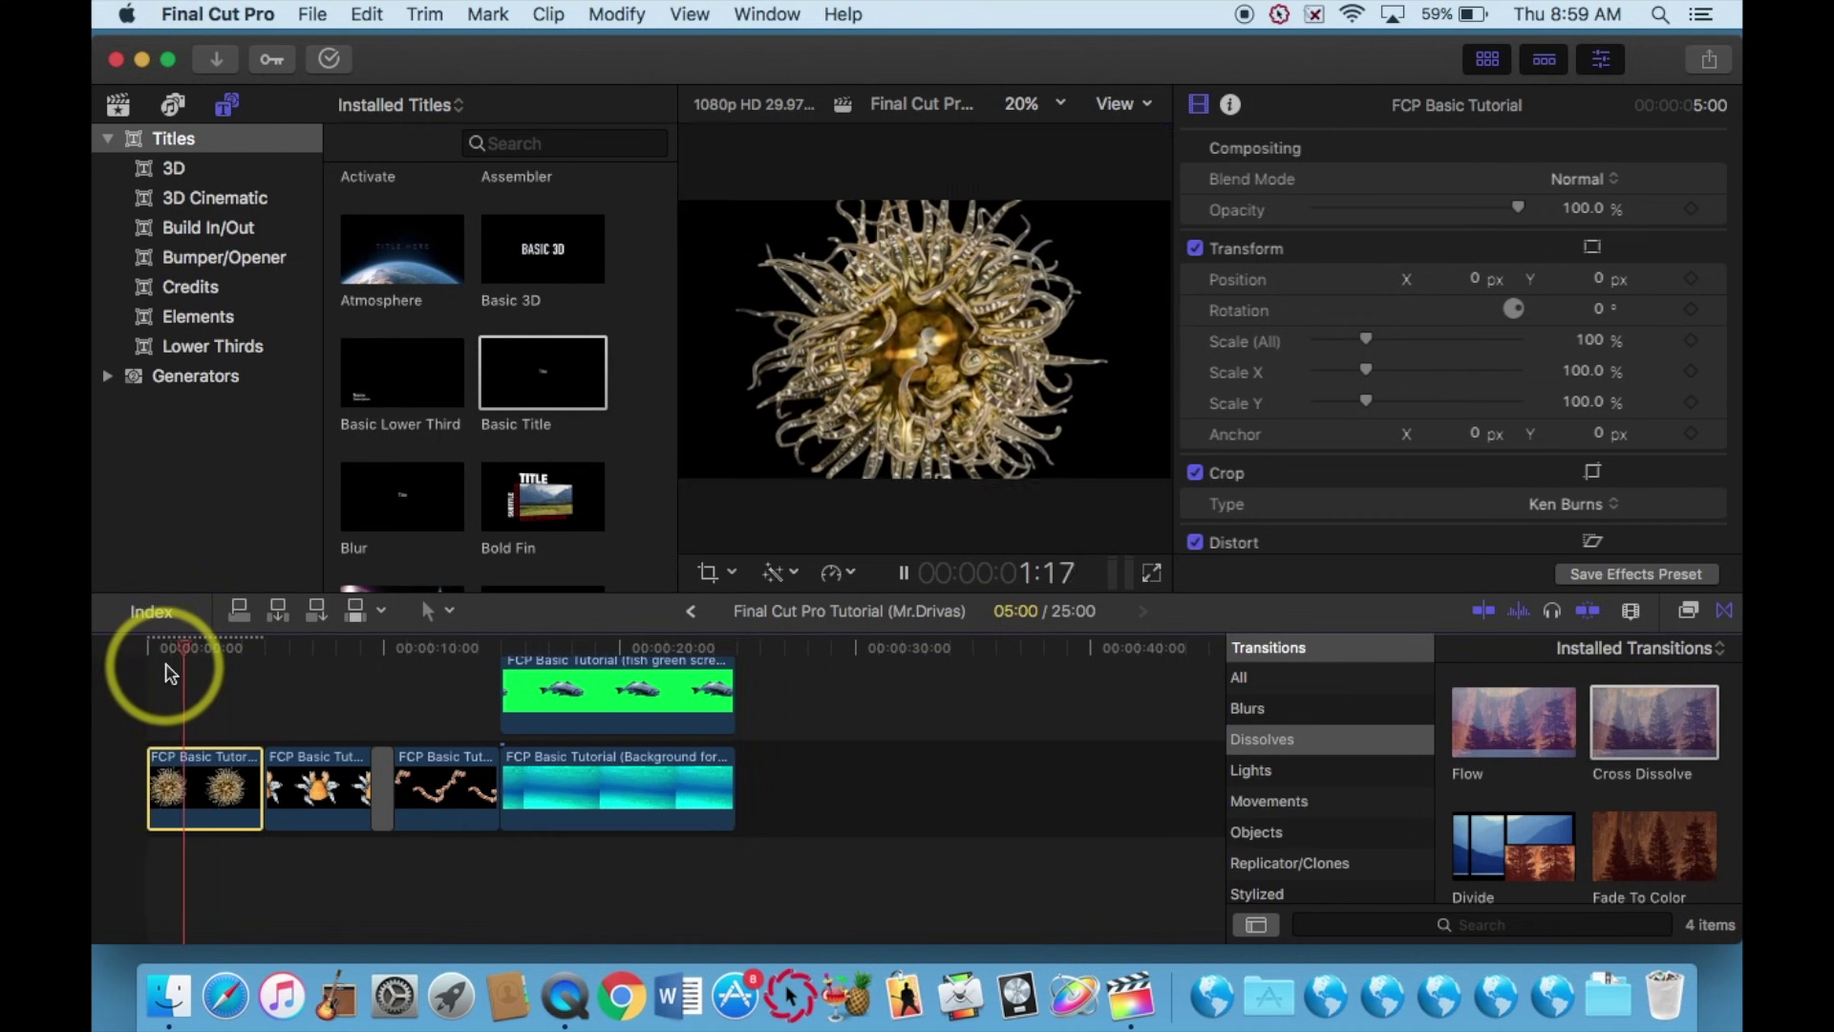
pyautogui.press('space')
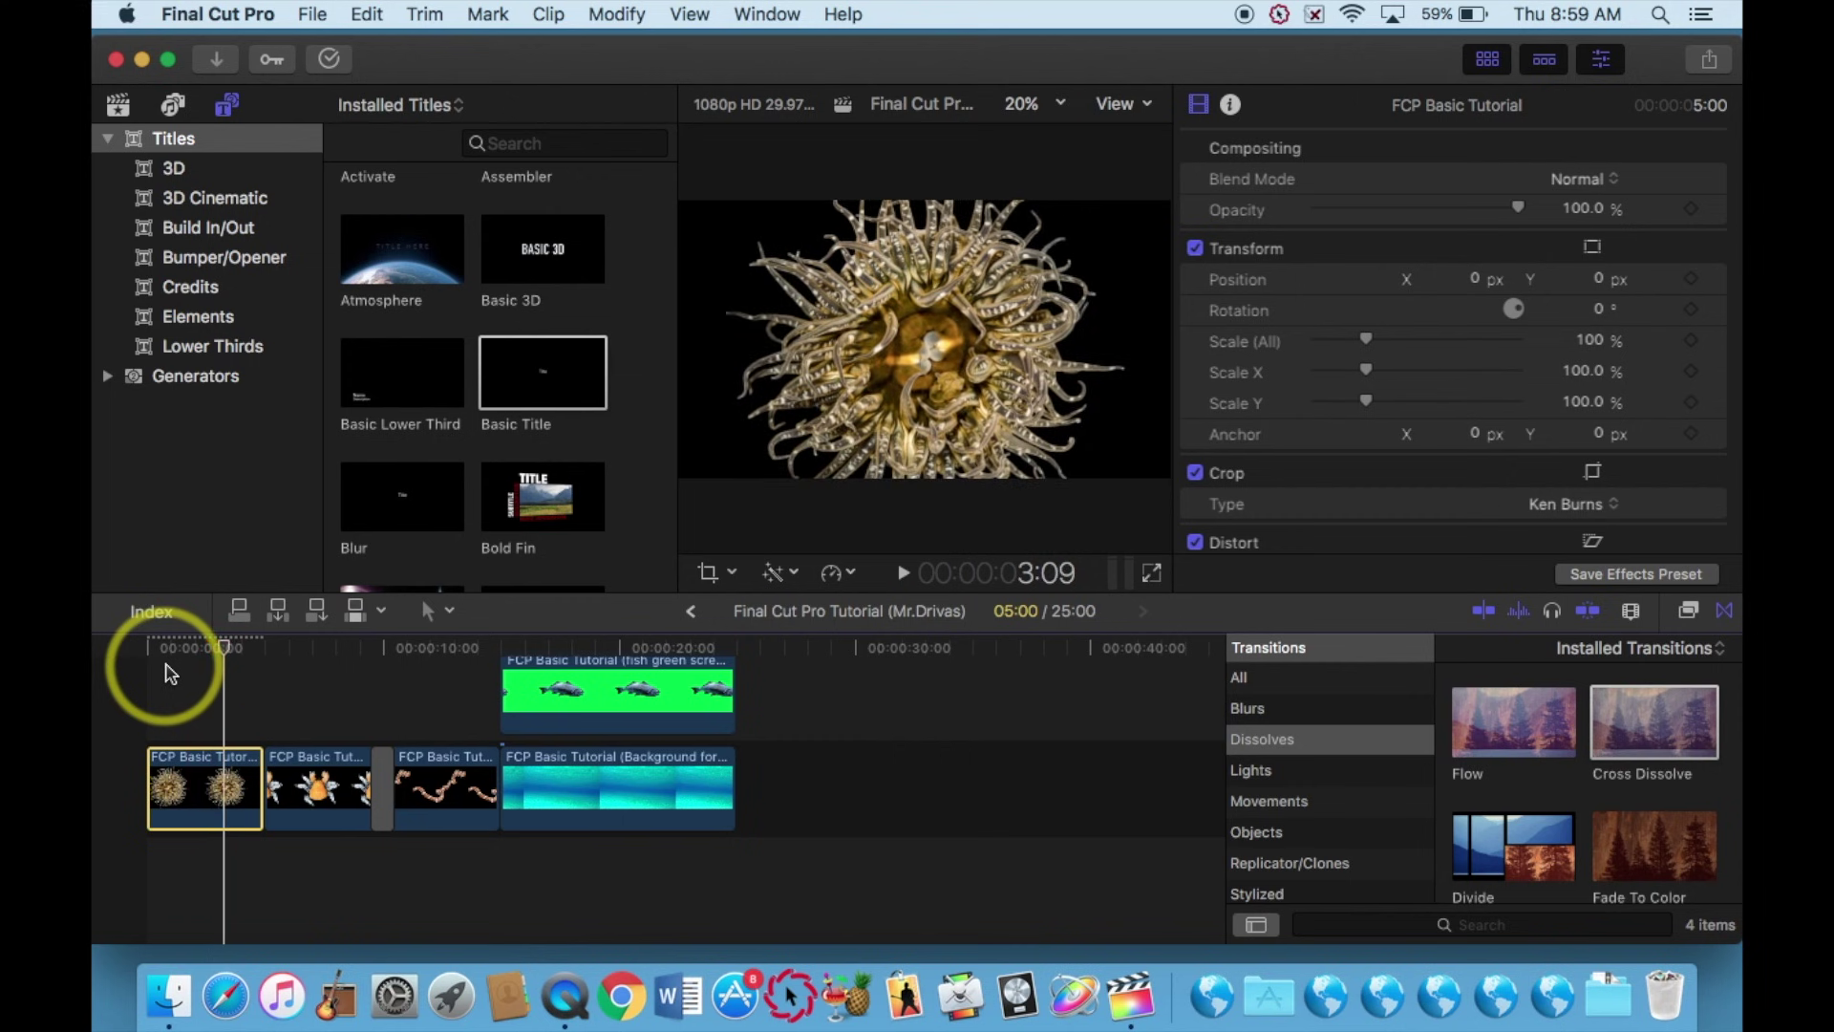
pyautogui.click(733, 573)
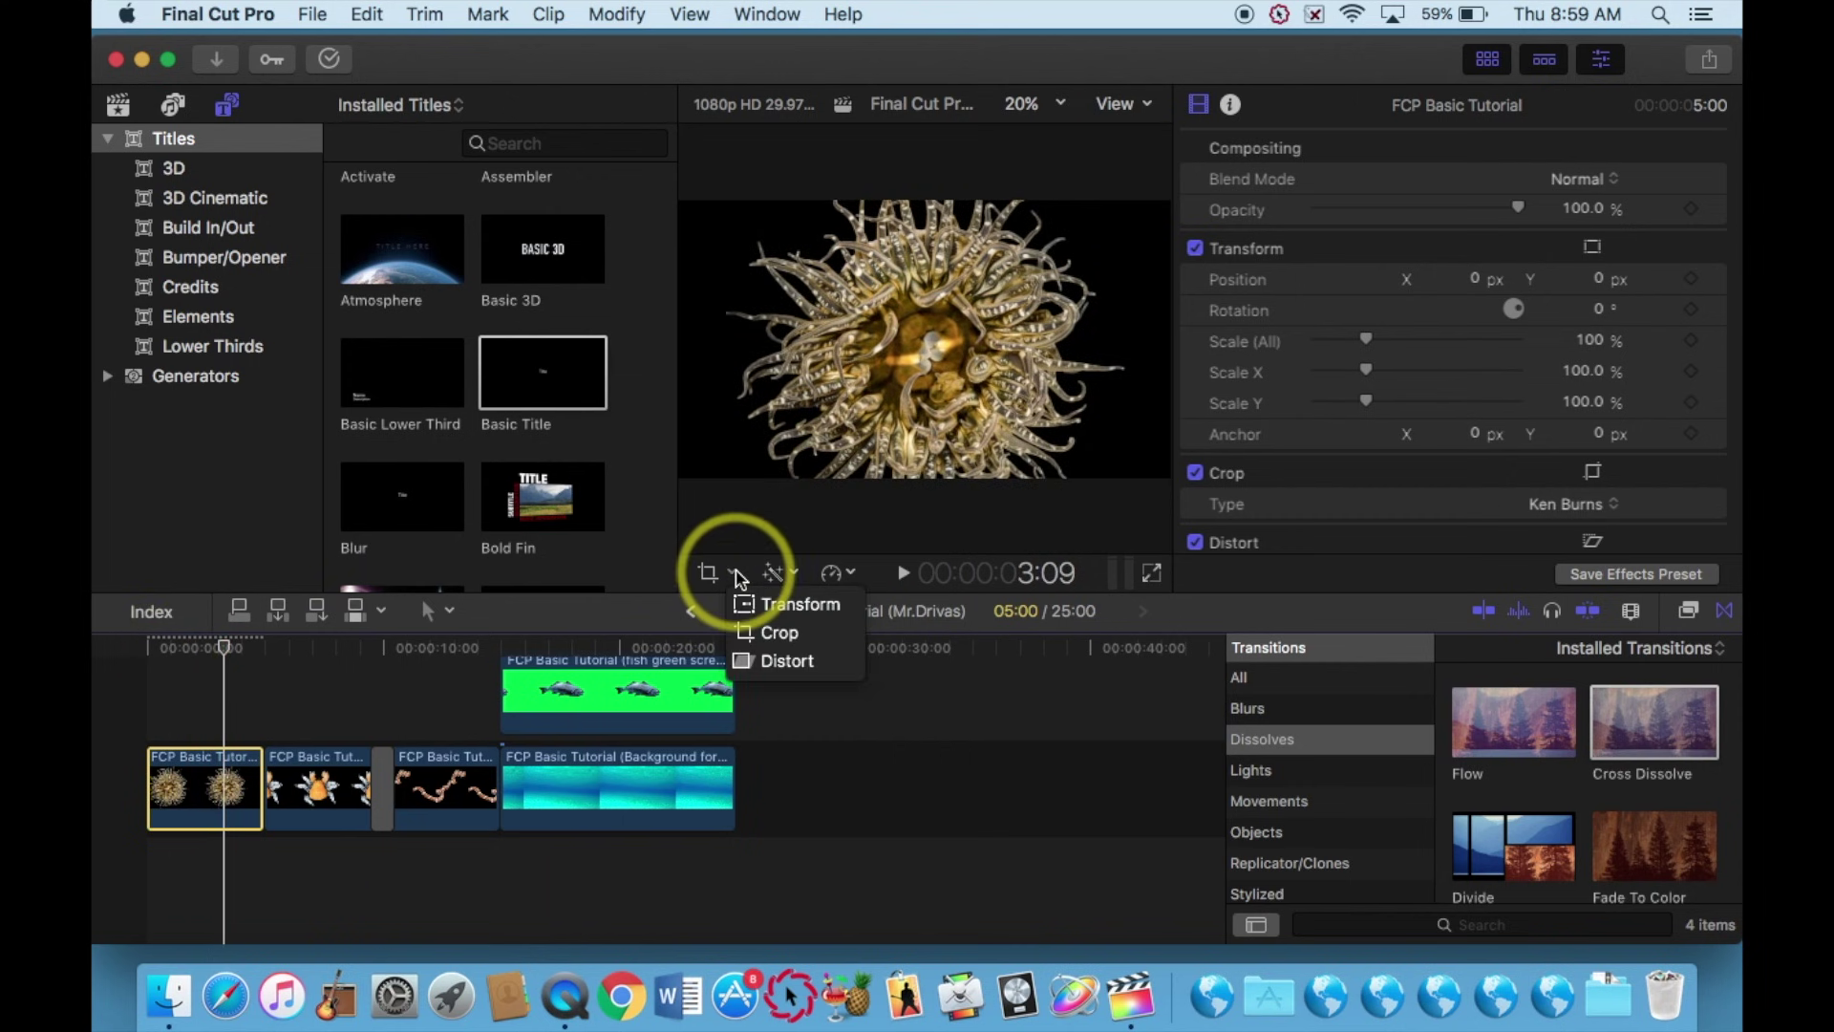
pyautogui.click(757, 645)
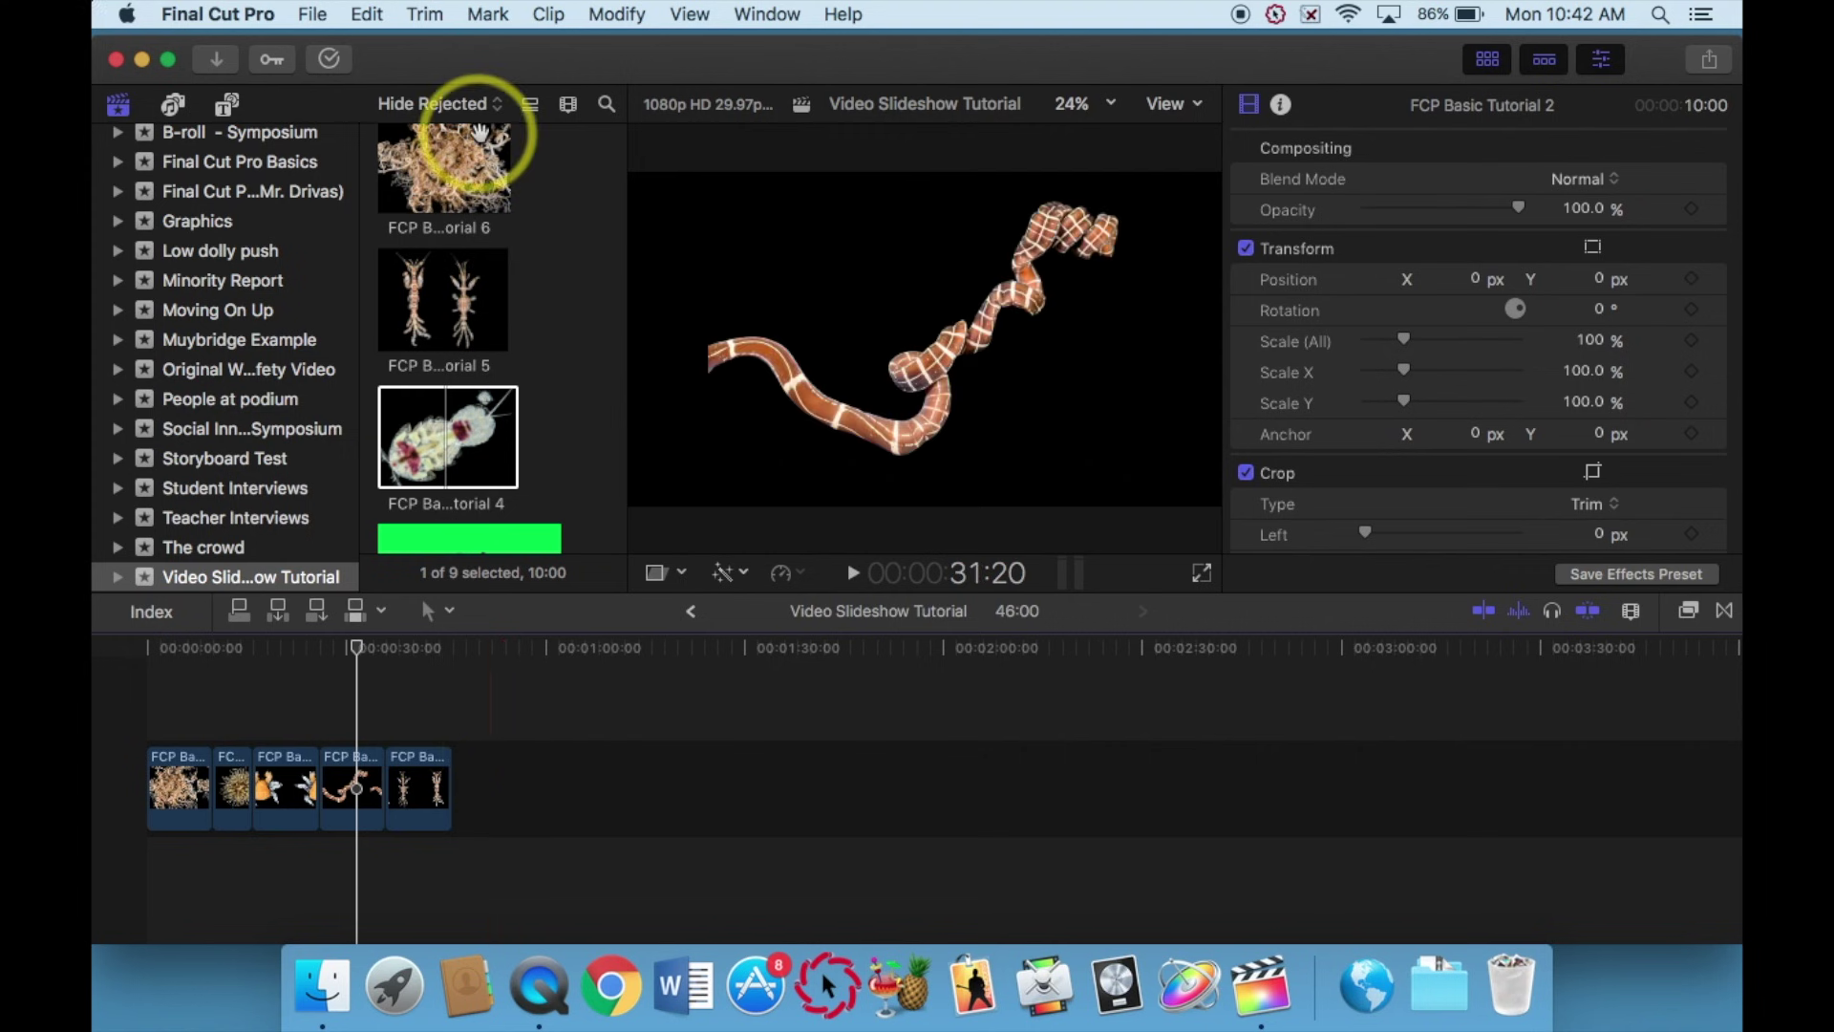
# Redo the addition of the FCP Basic Tutorial 4 clip at the end of the timeline and place the playhead over it.
pyautogui.click(367, 14)
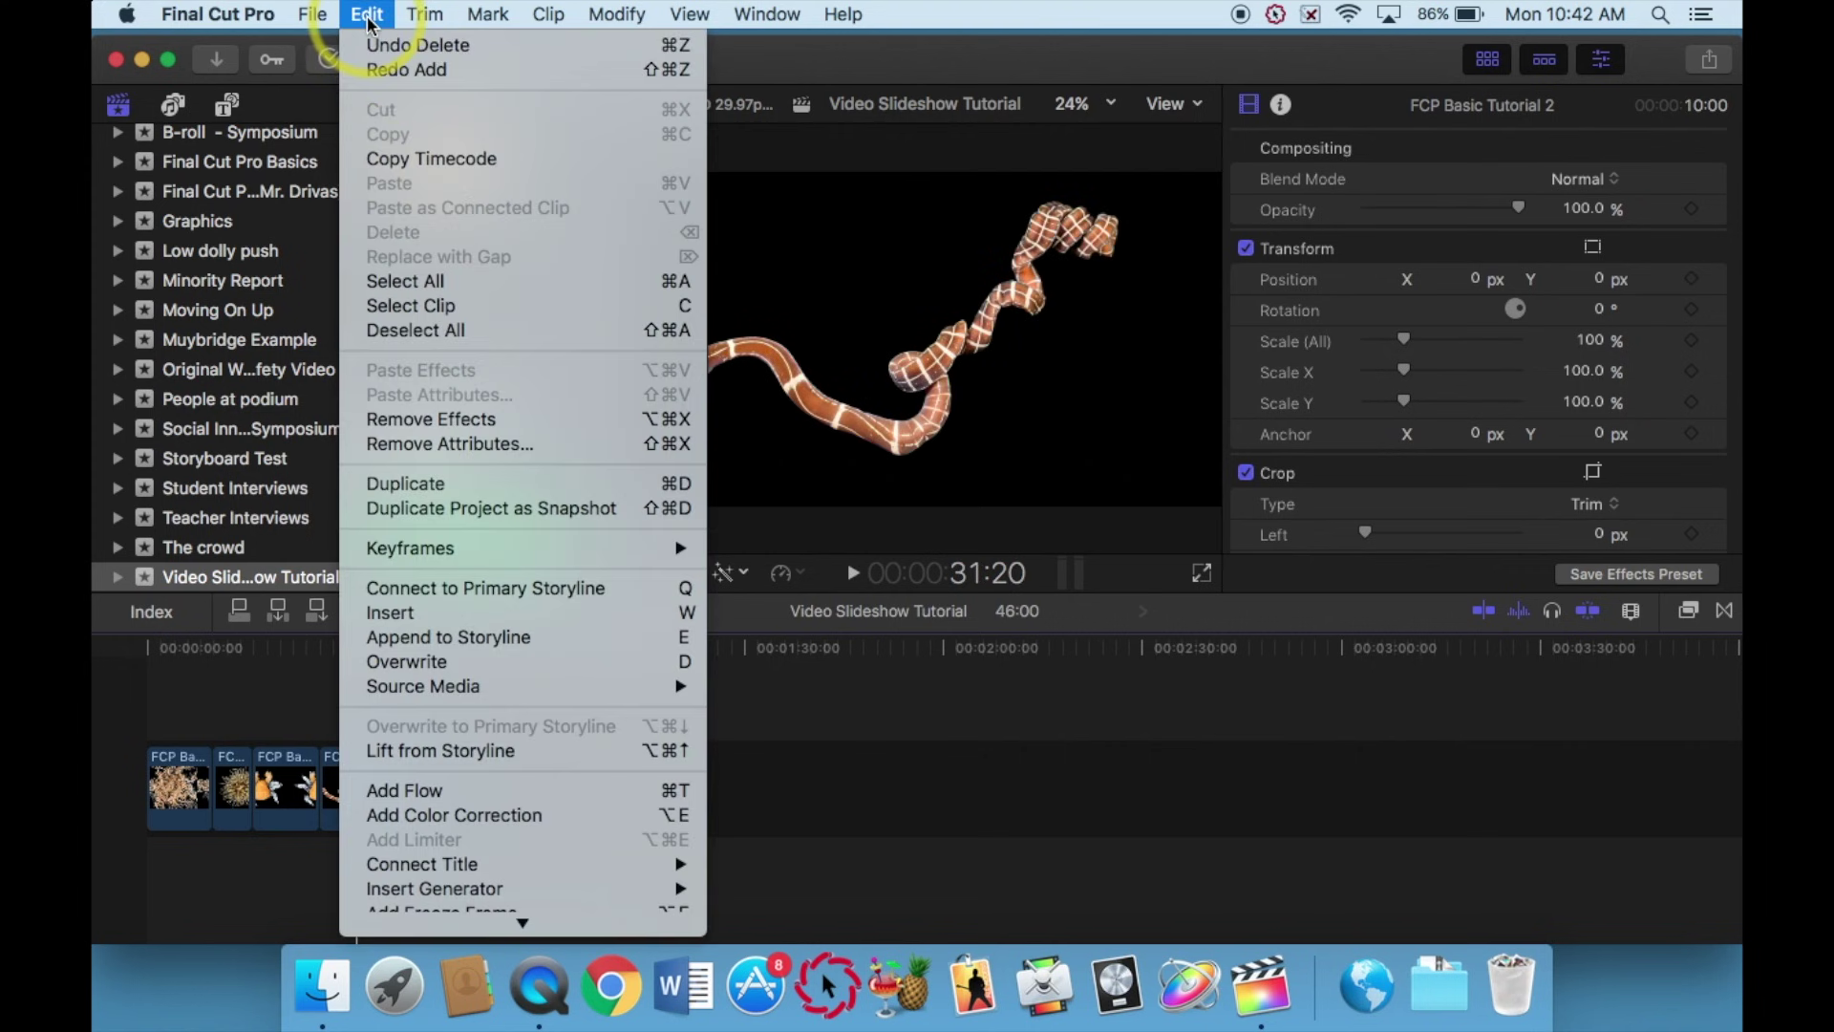
pyautogui.click(399, 69)
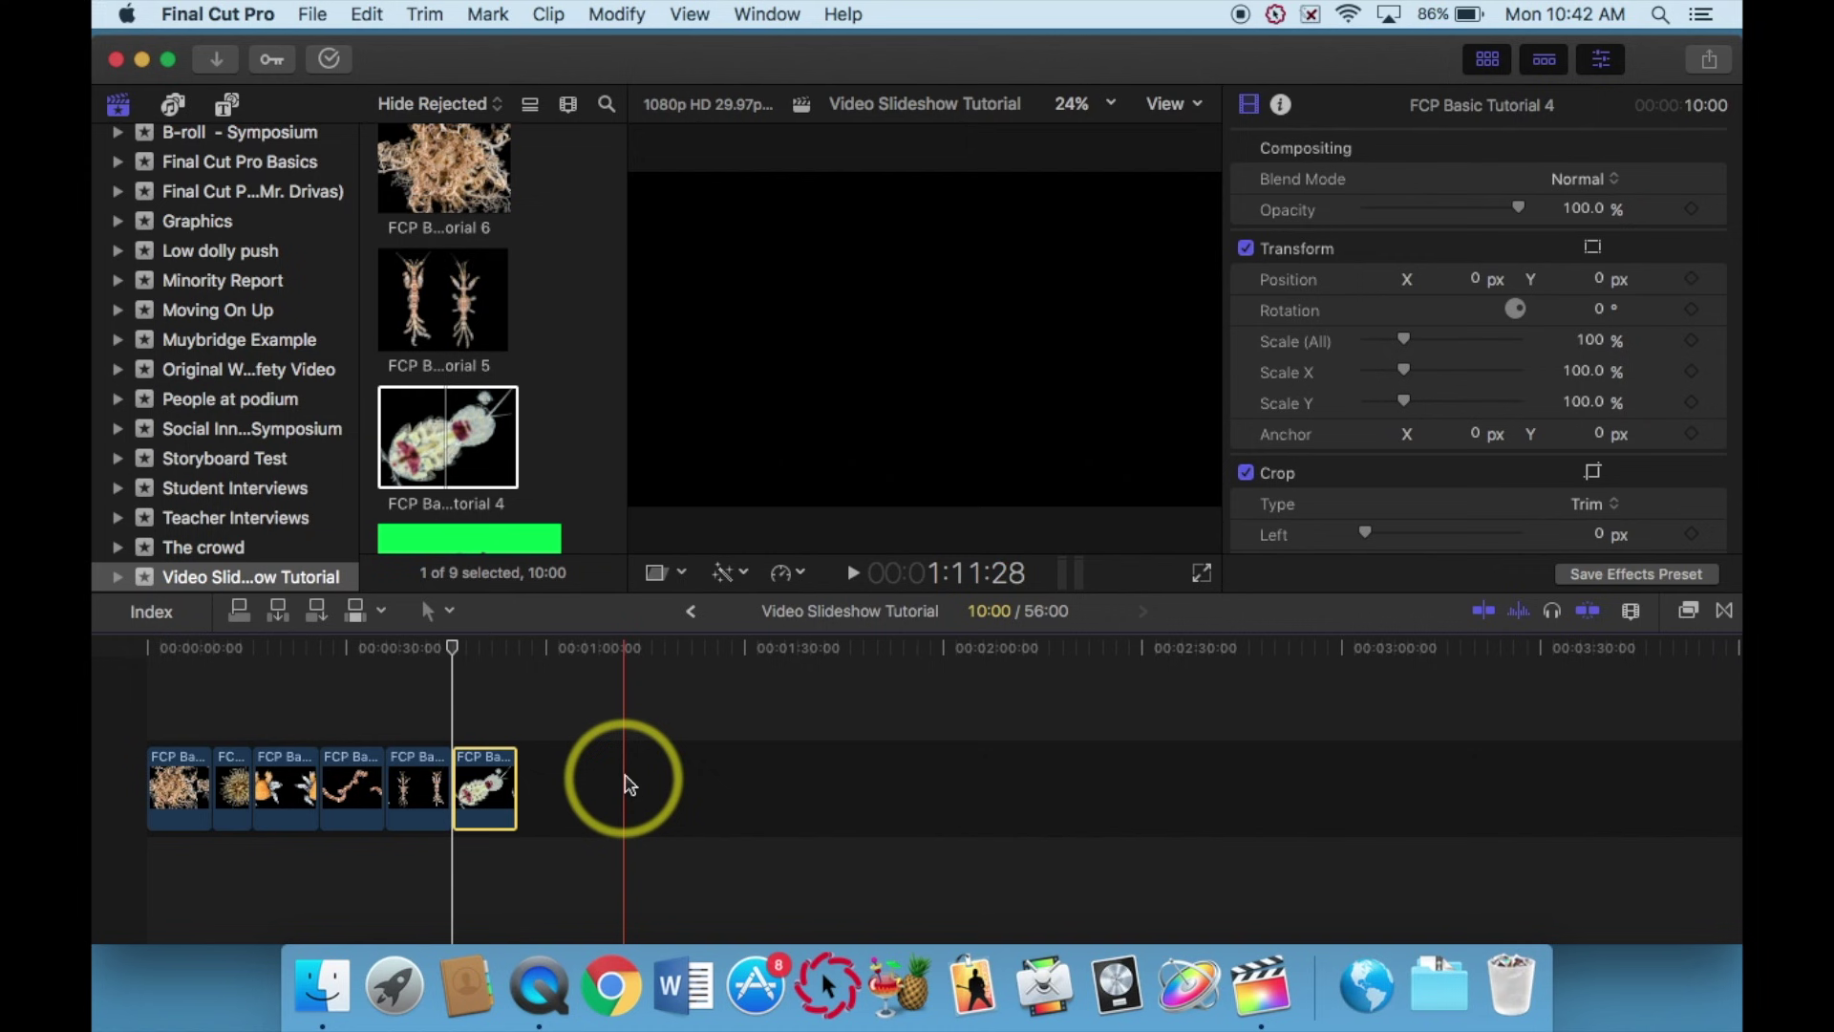
pyautogui.click(472, 652)
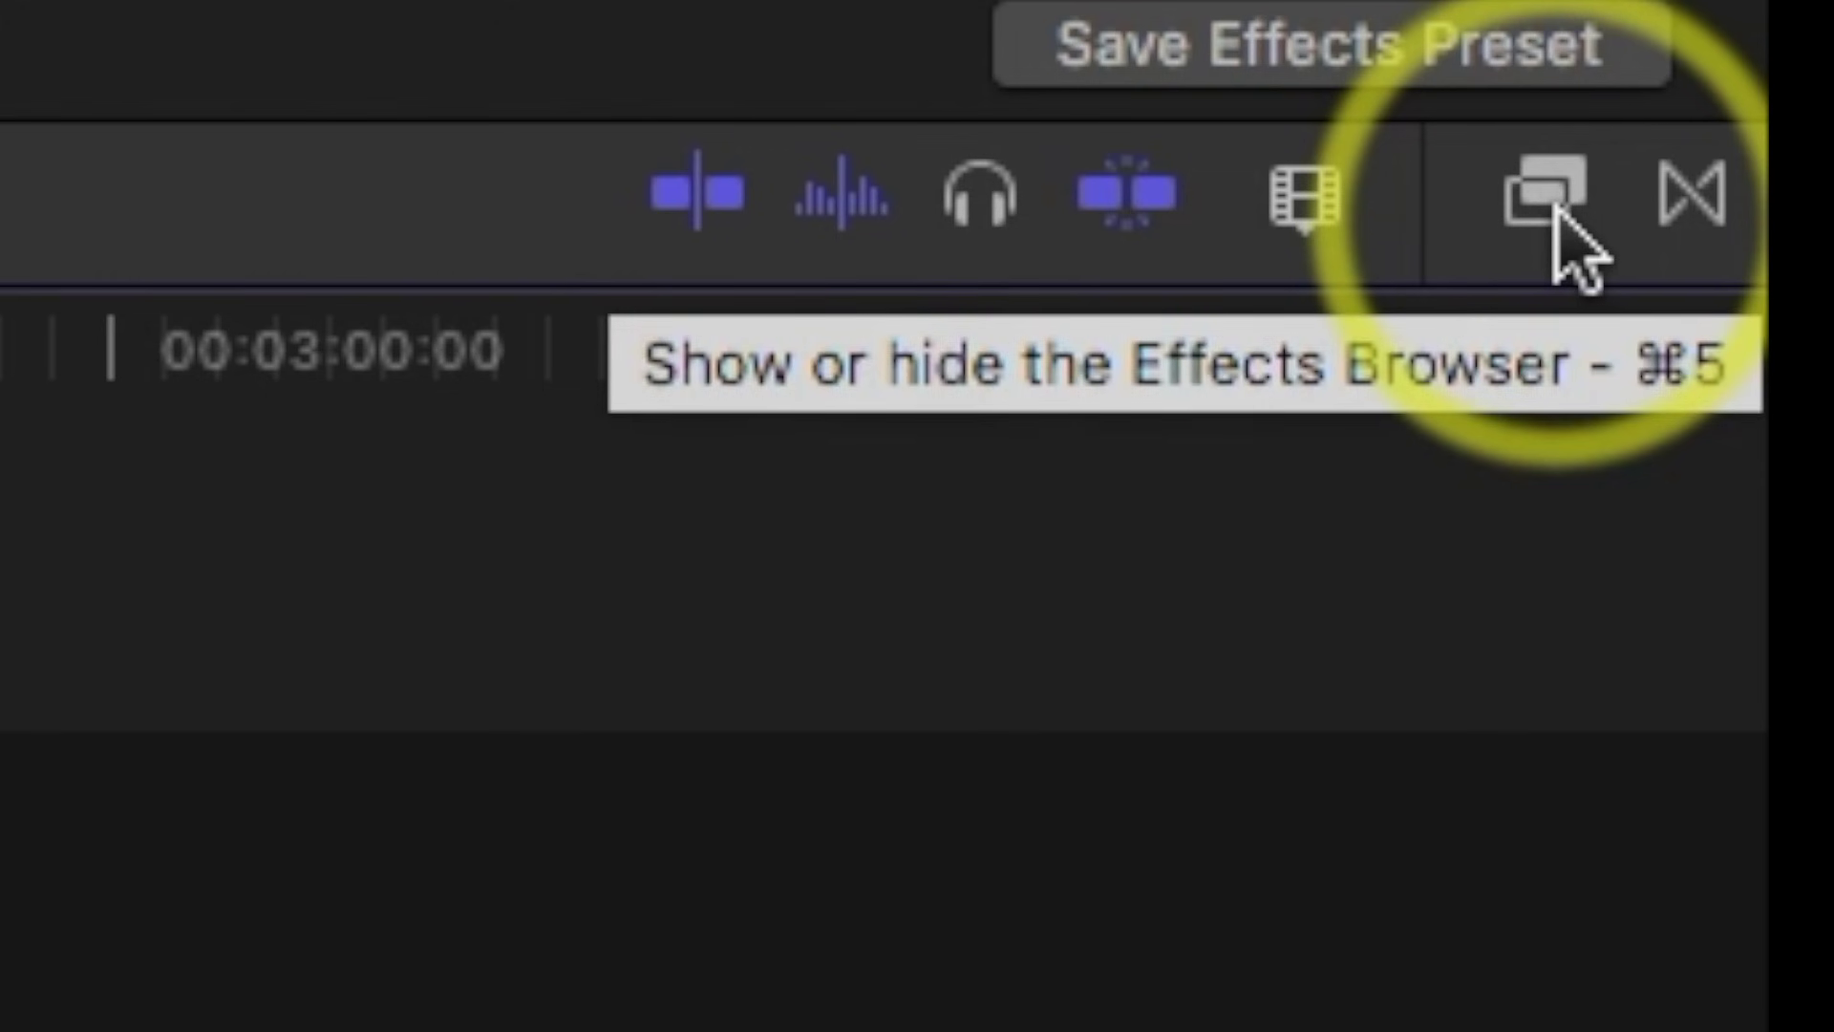
# Show the Effects Browser and examine its video categories, including All, Basics, Blur and Color, plus the audio categories.
pyautogui.click(1554, 208)
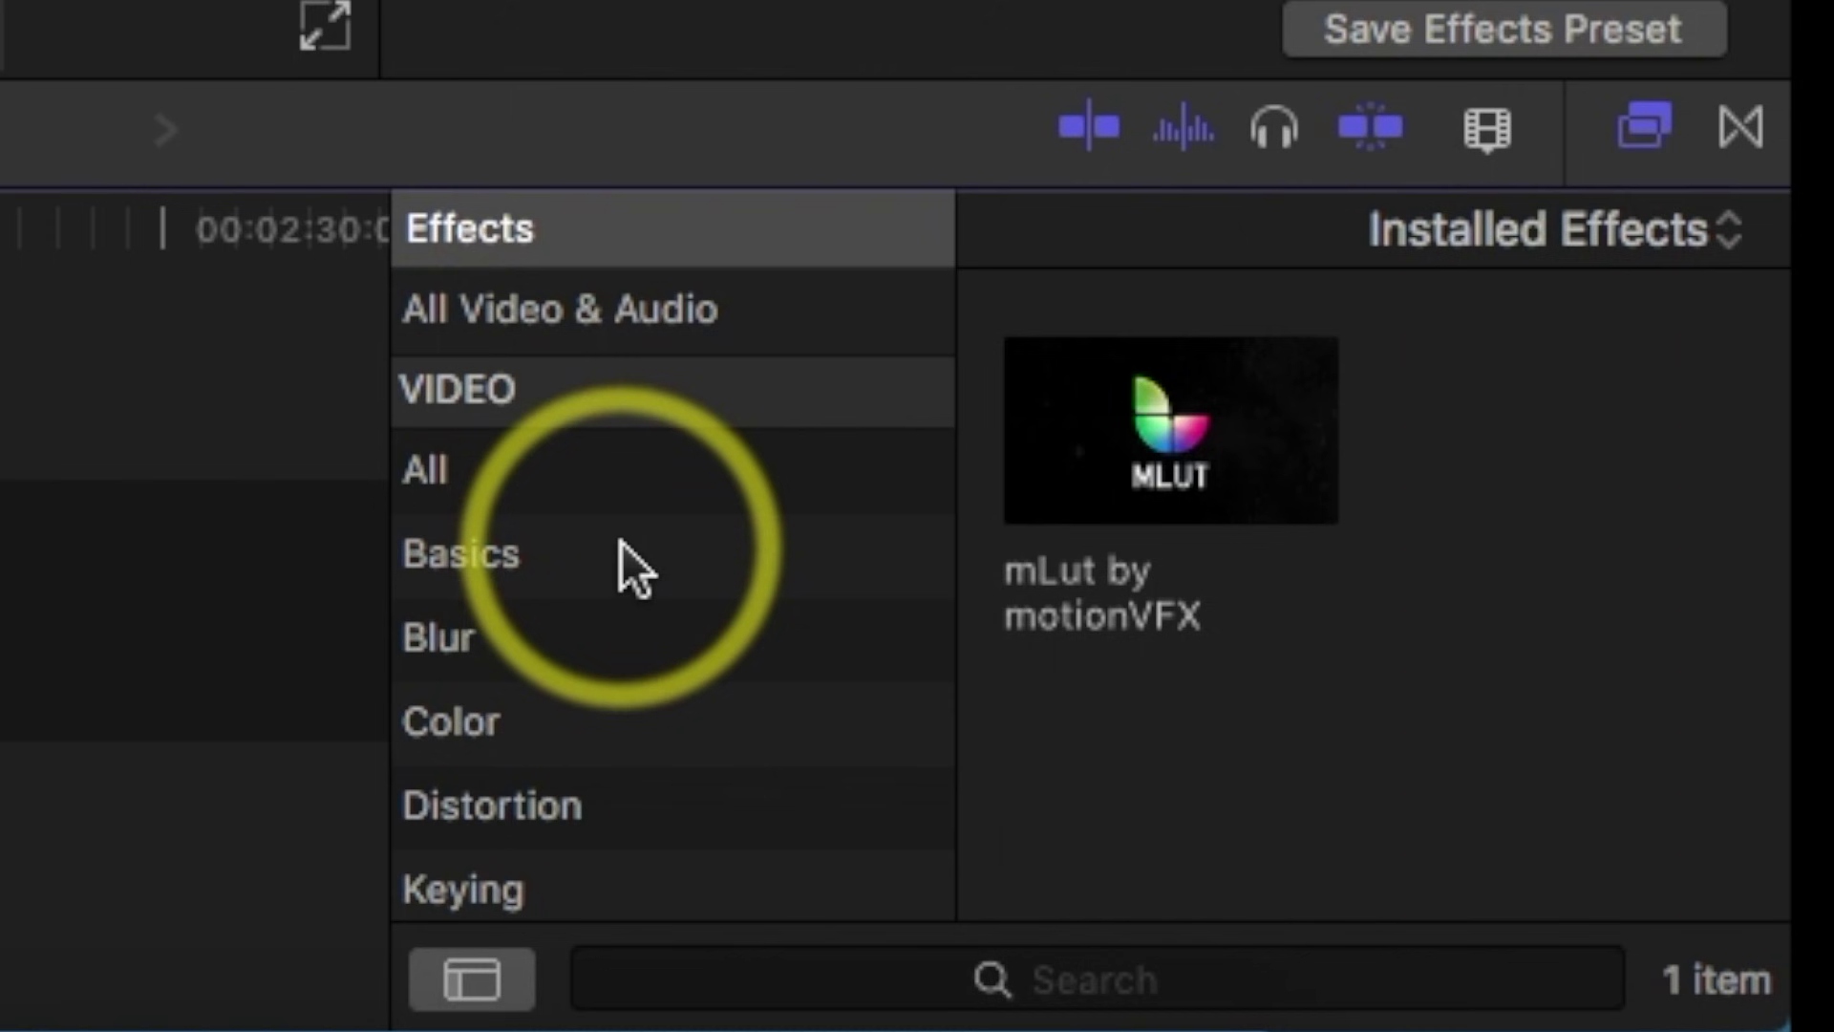
pyautogui.scroll(-2, 621, 541)
pyautogui.scroll(2, 621, 541)
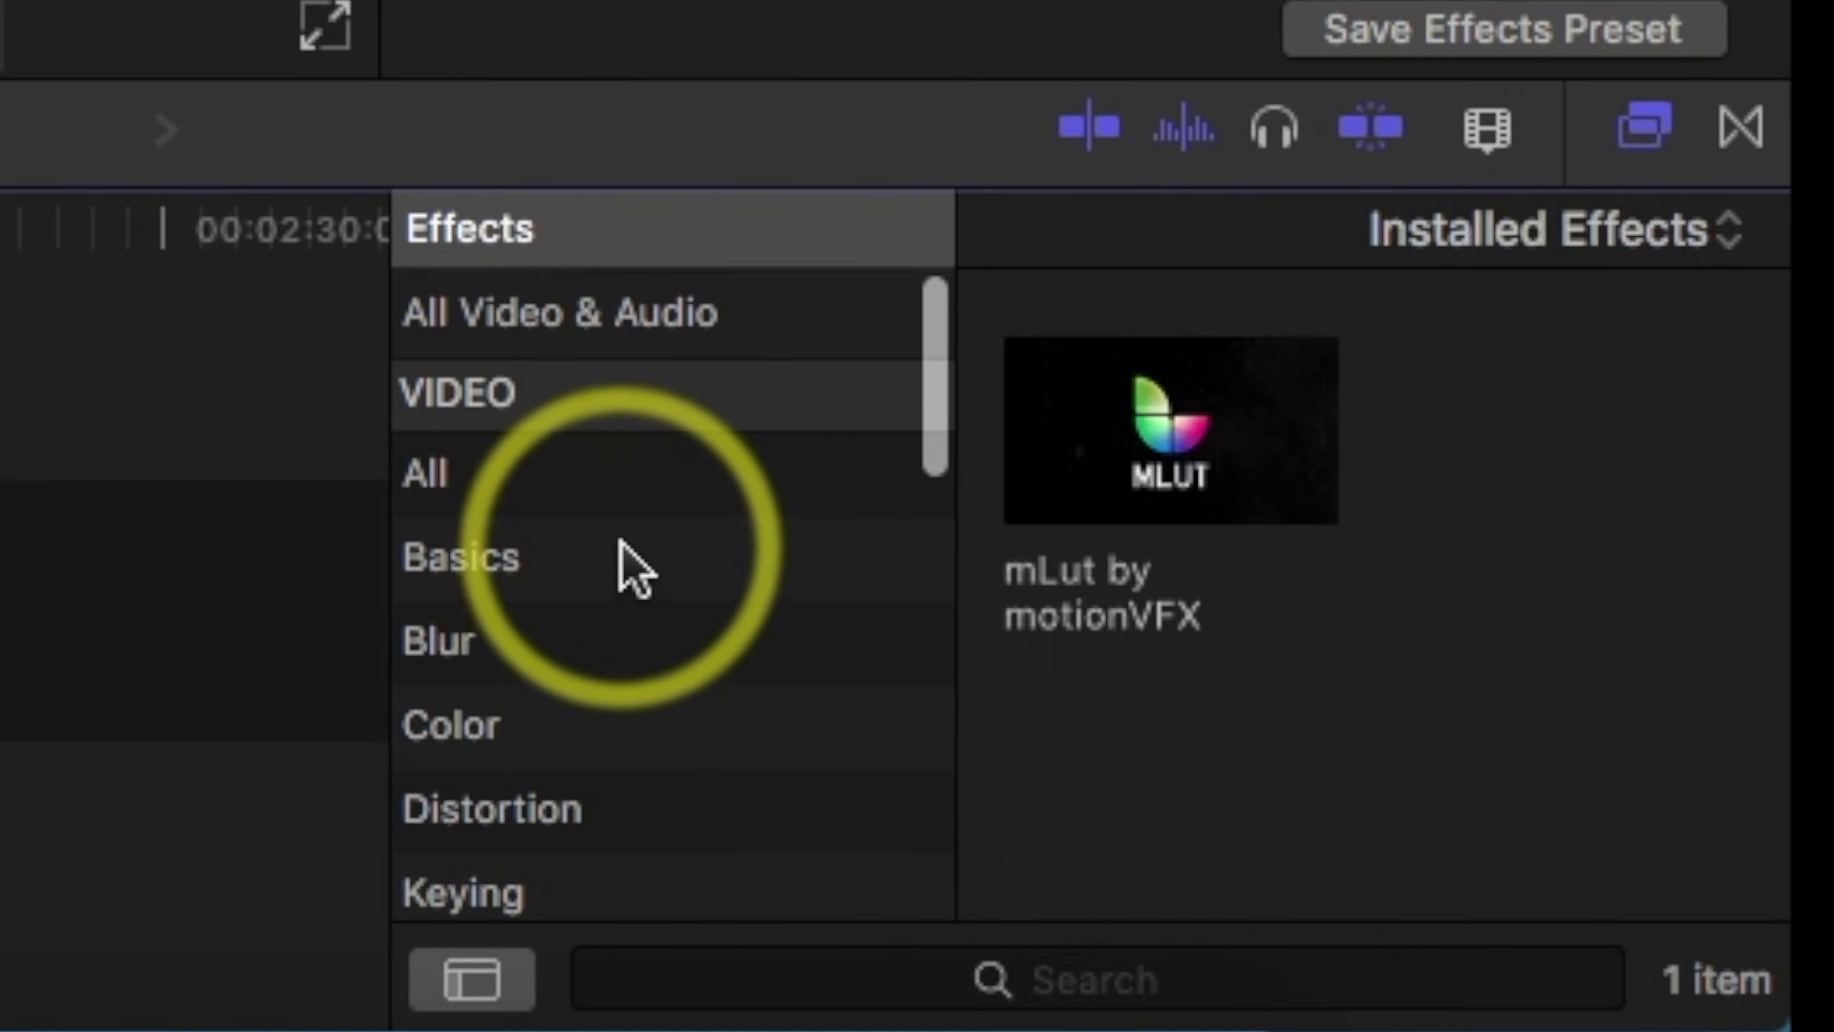
pyautogui.click(443, 481)
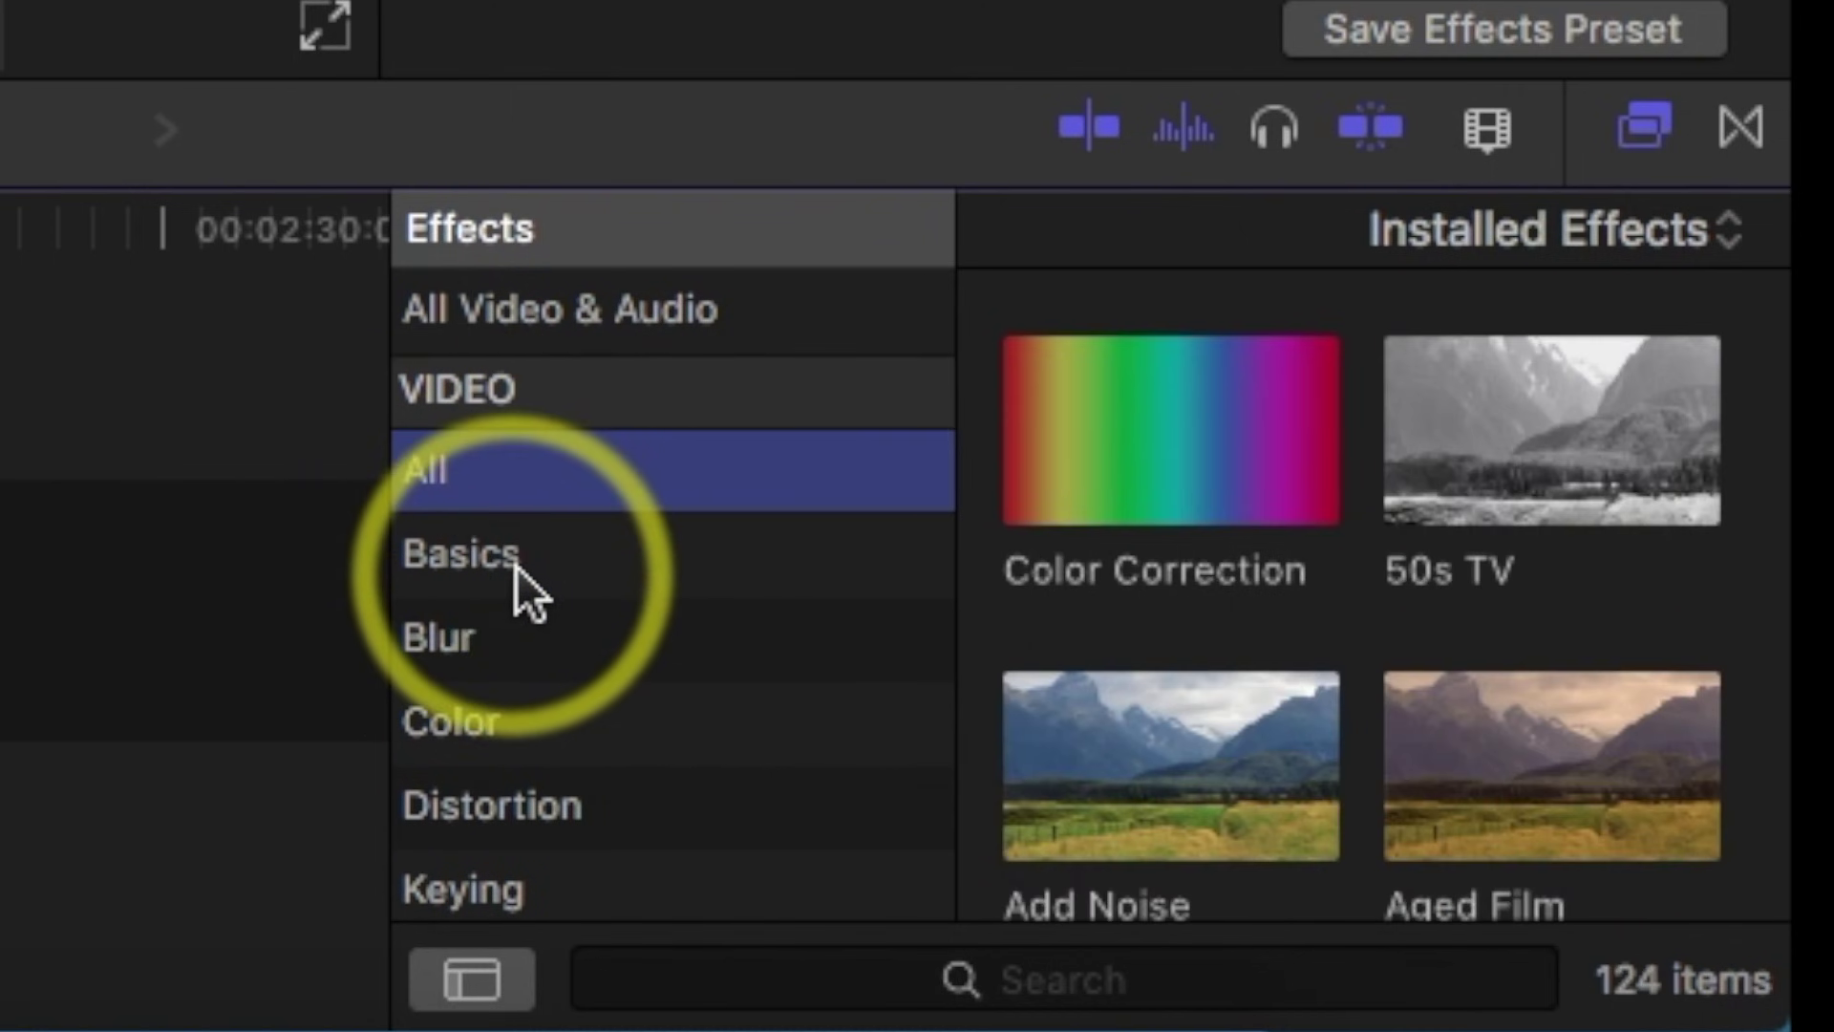
pyautogui.scroll(-2, 535, 566)
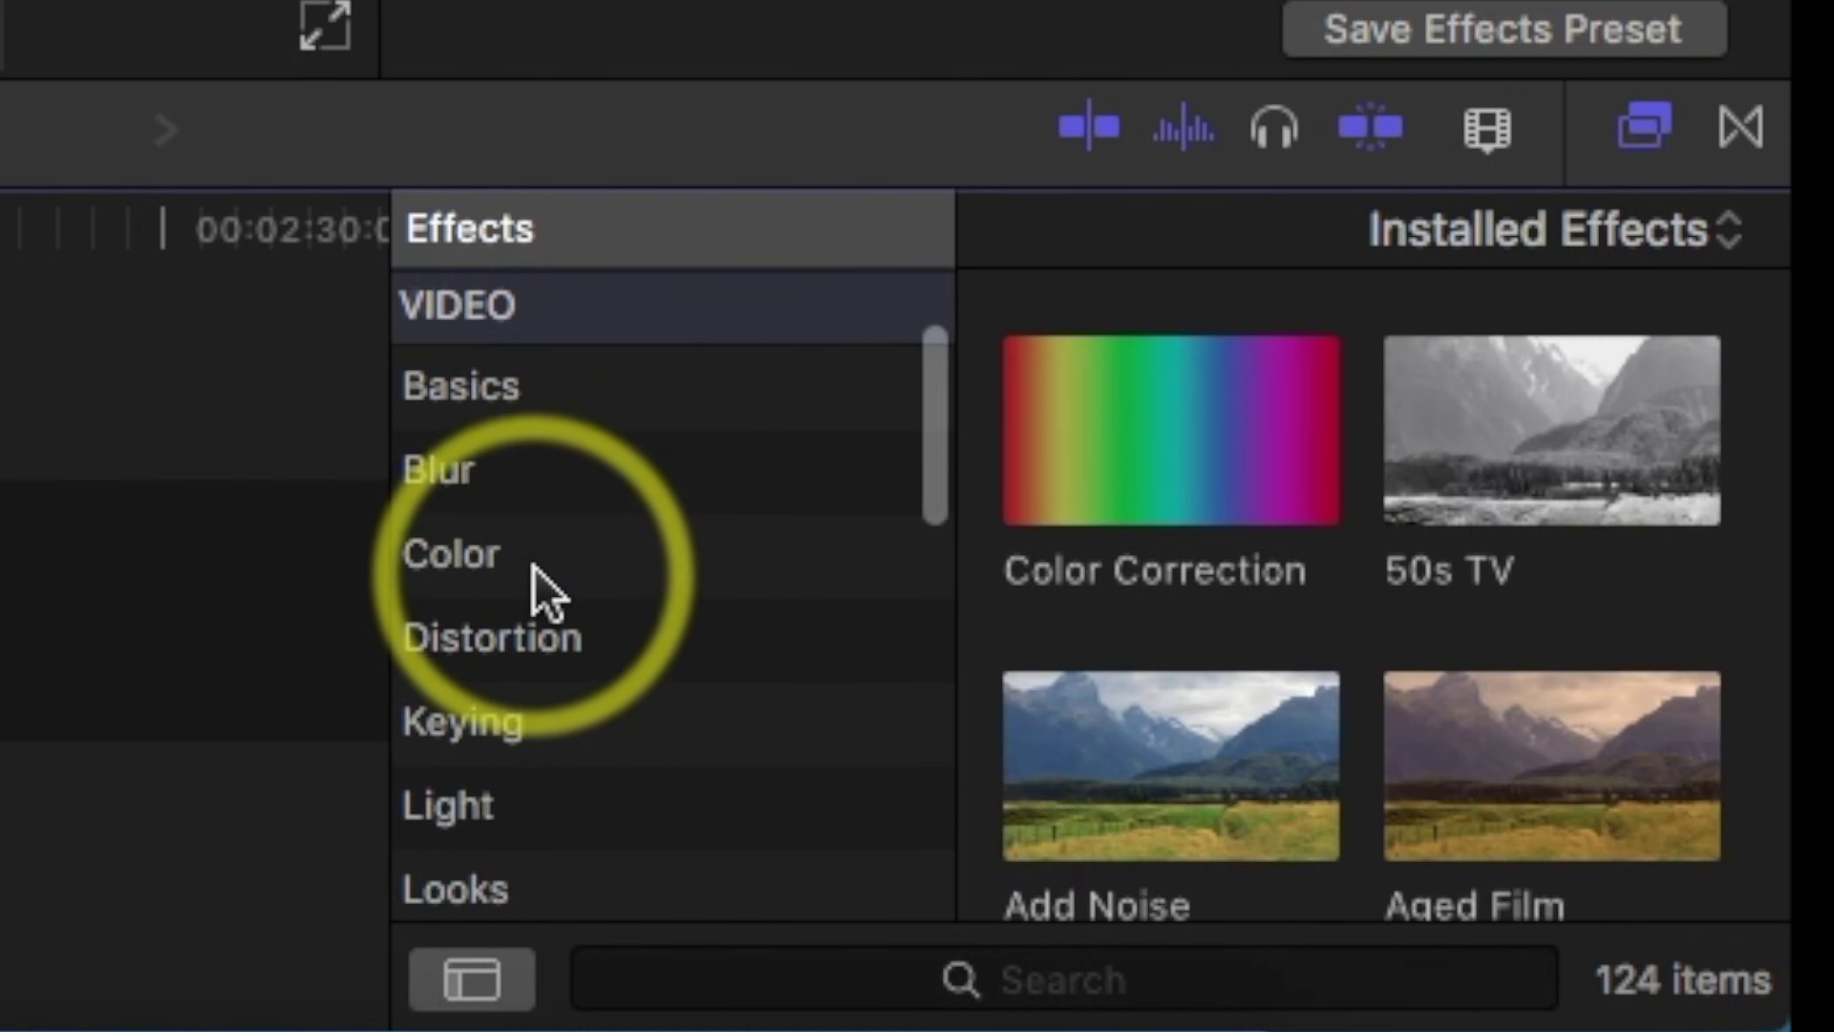
pyautogui.click(480, 408)
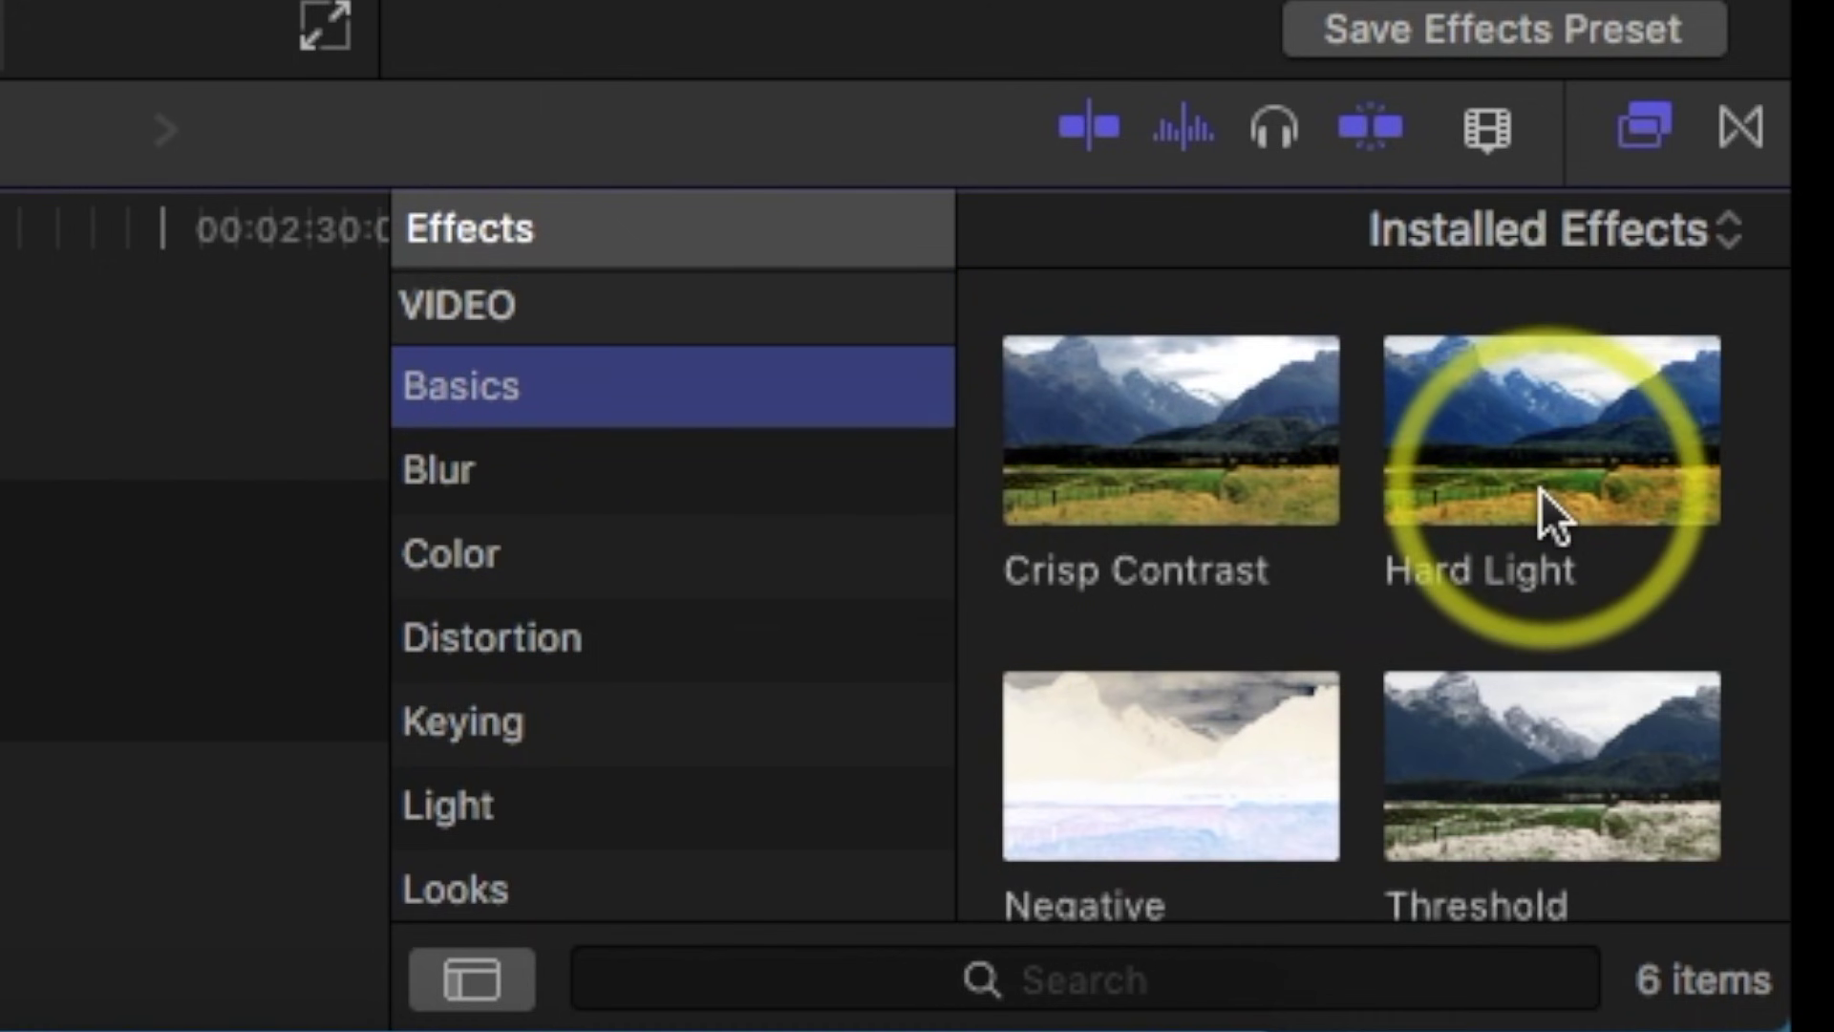
pyautogui.click(477, 472)
pyautogui.click(476, 549)
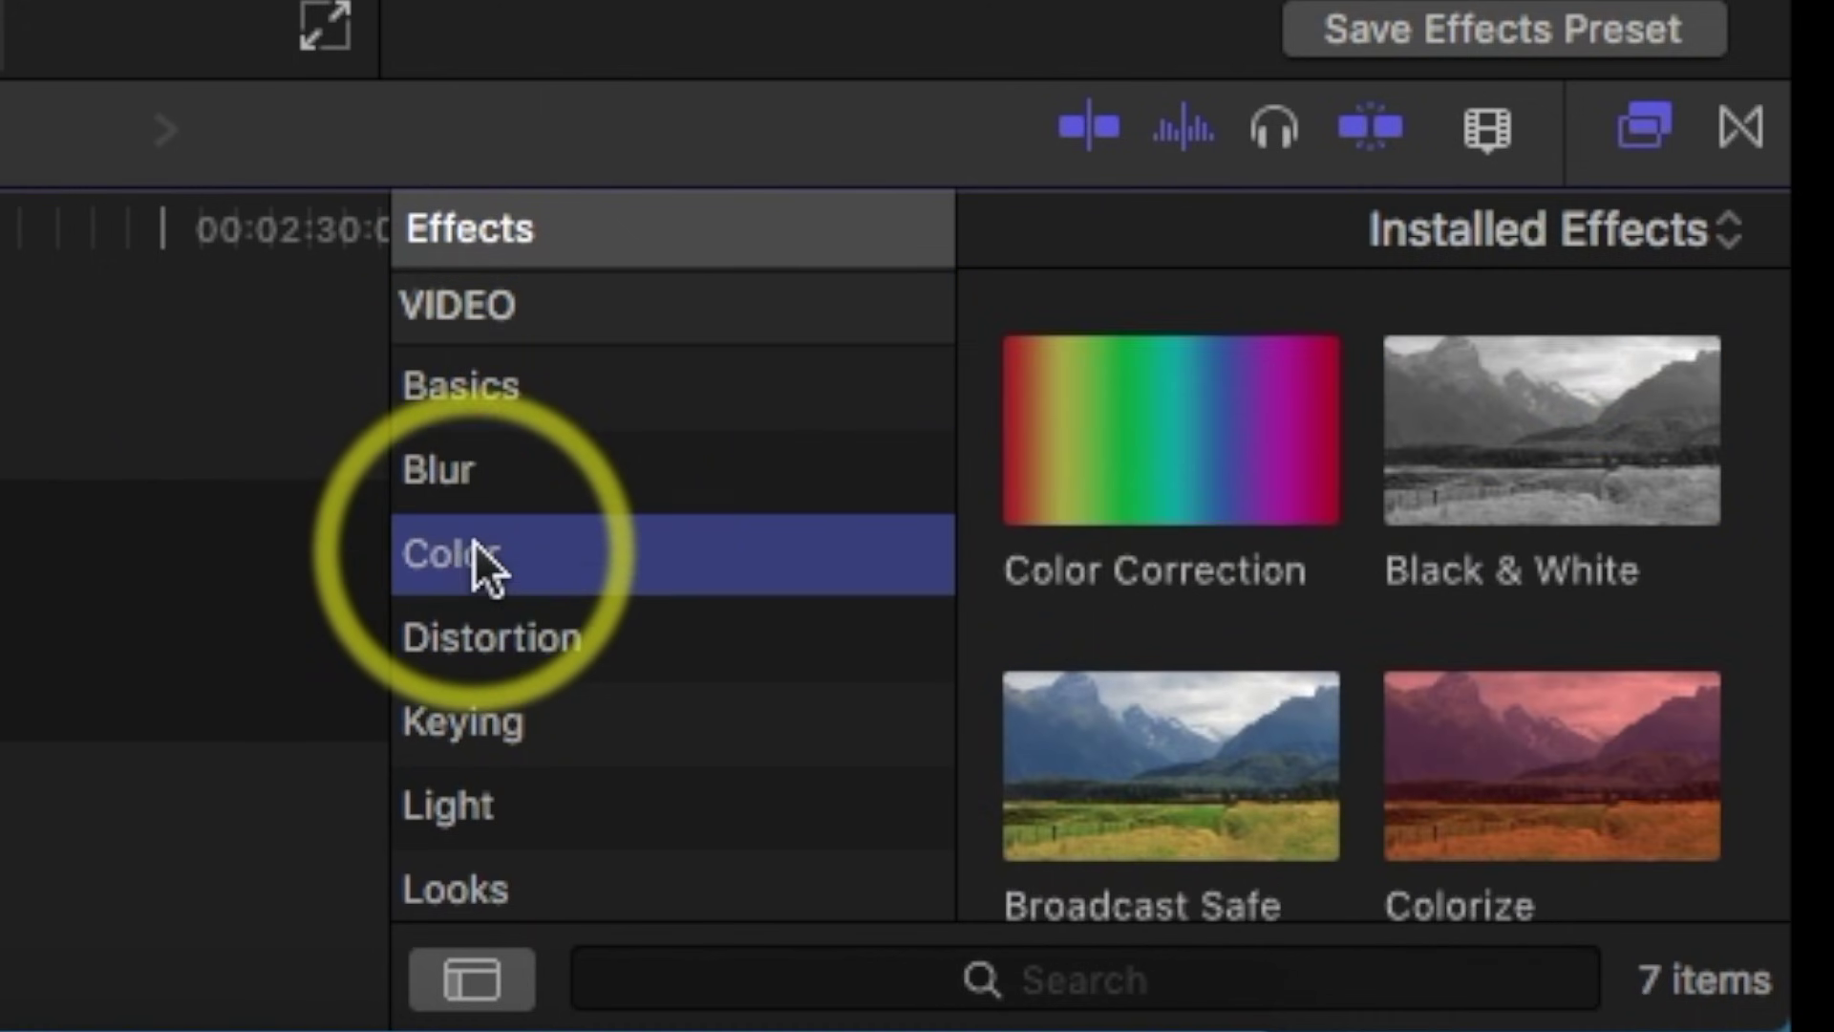
pyautogui.scroll(-15, 594, 828)
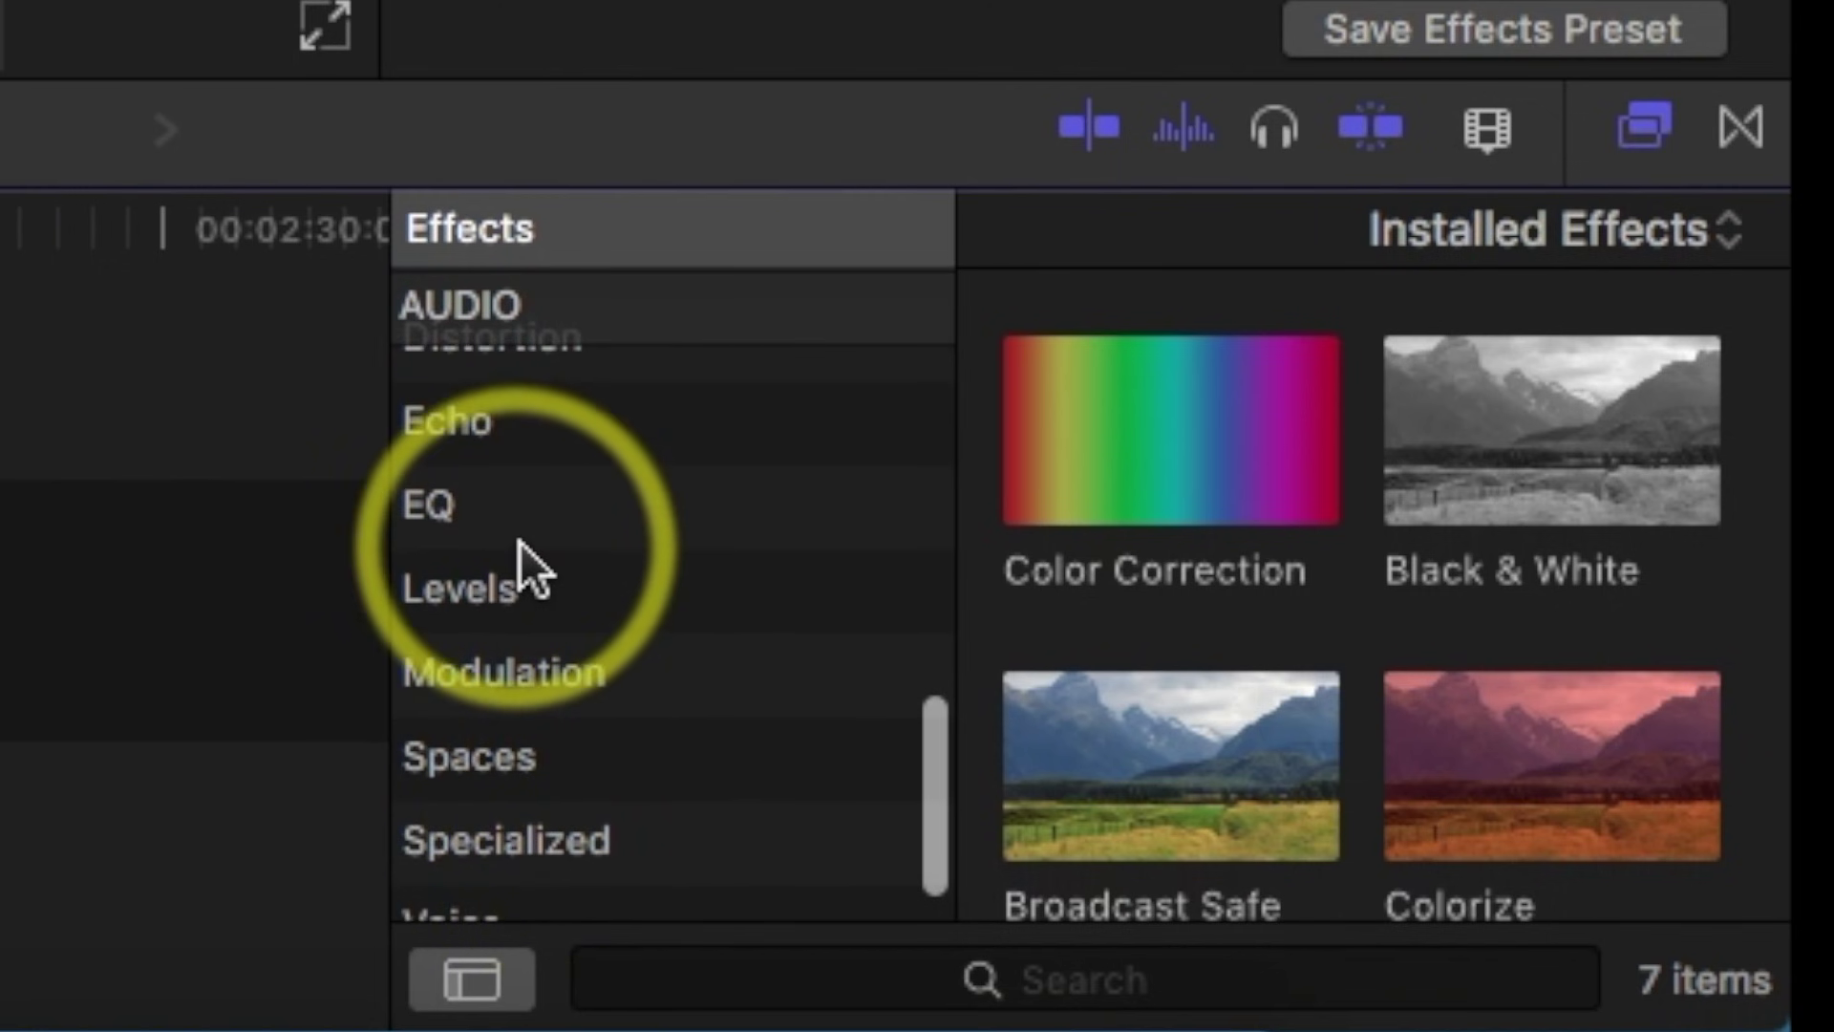
pyautogui.scroll(15, 524, 564)
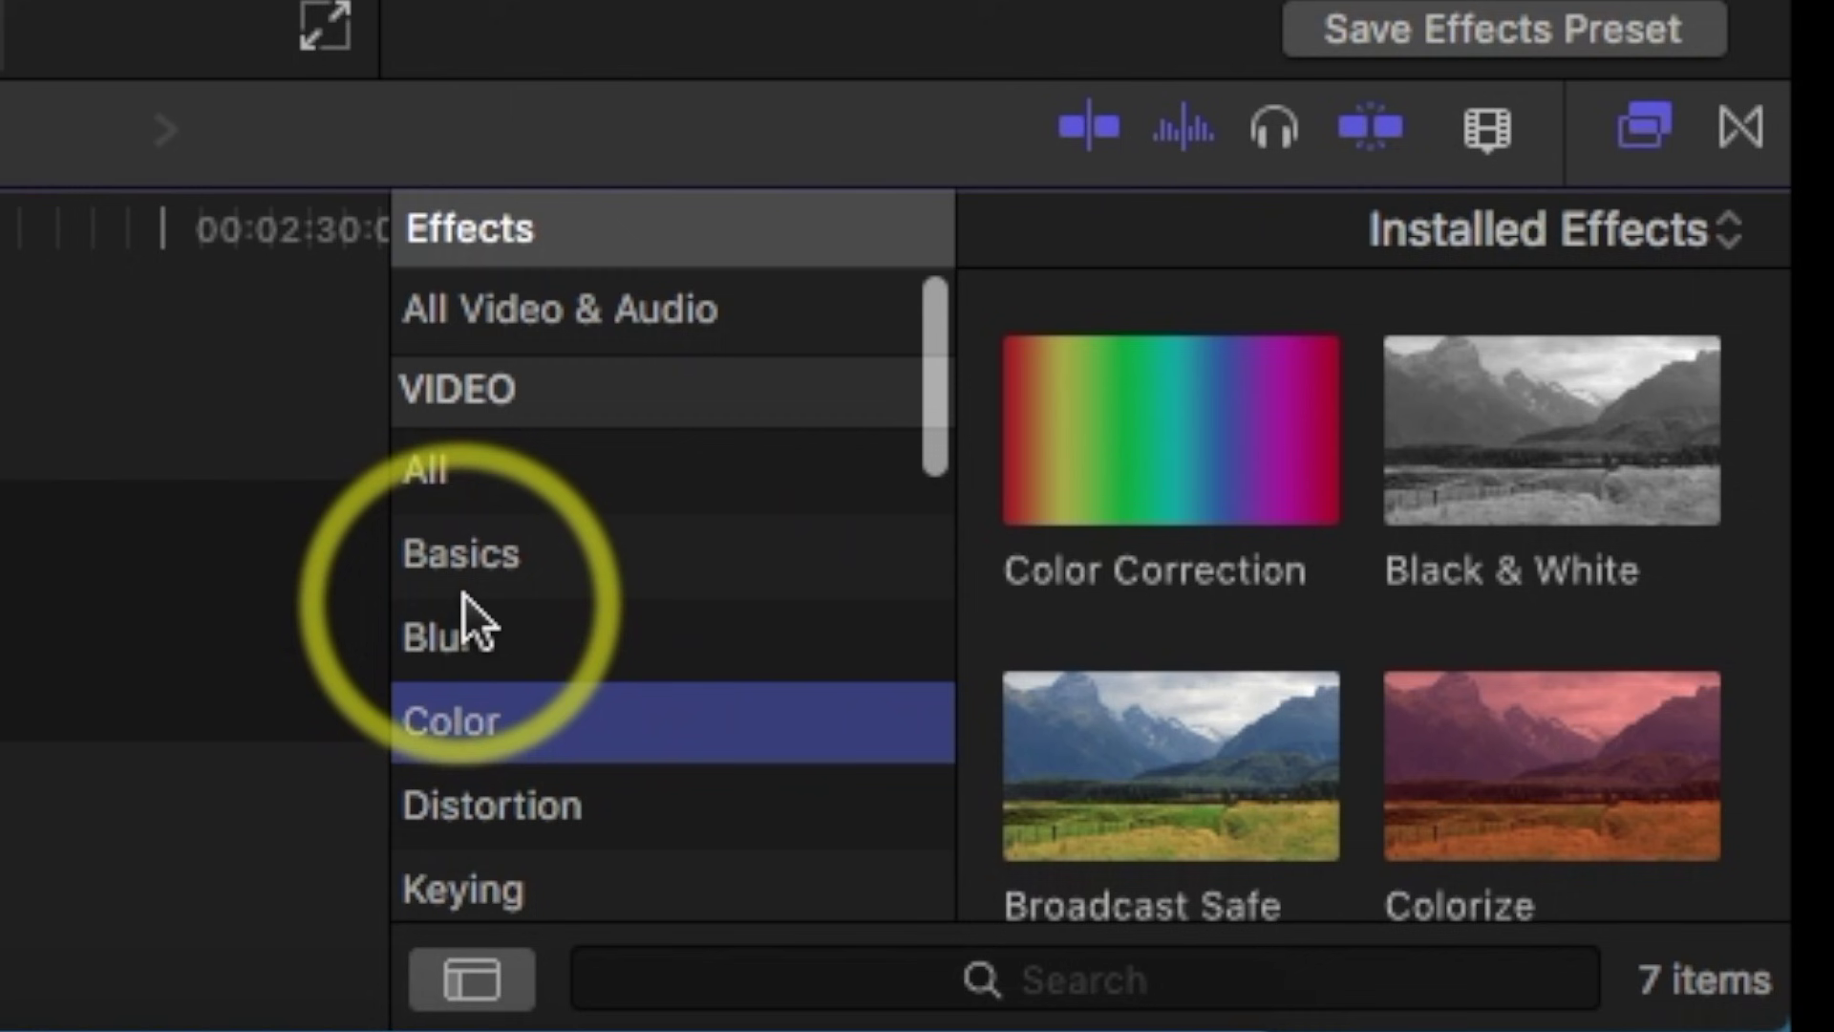
# Apply the Negative effect from the Basics category to the FCP Basic Tutorial 4 clip and try its Amount setting, ending at 100.0.
pyautogui.click(467, 542)
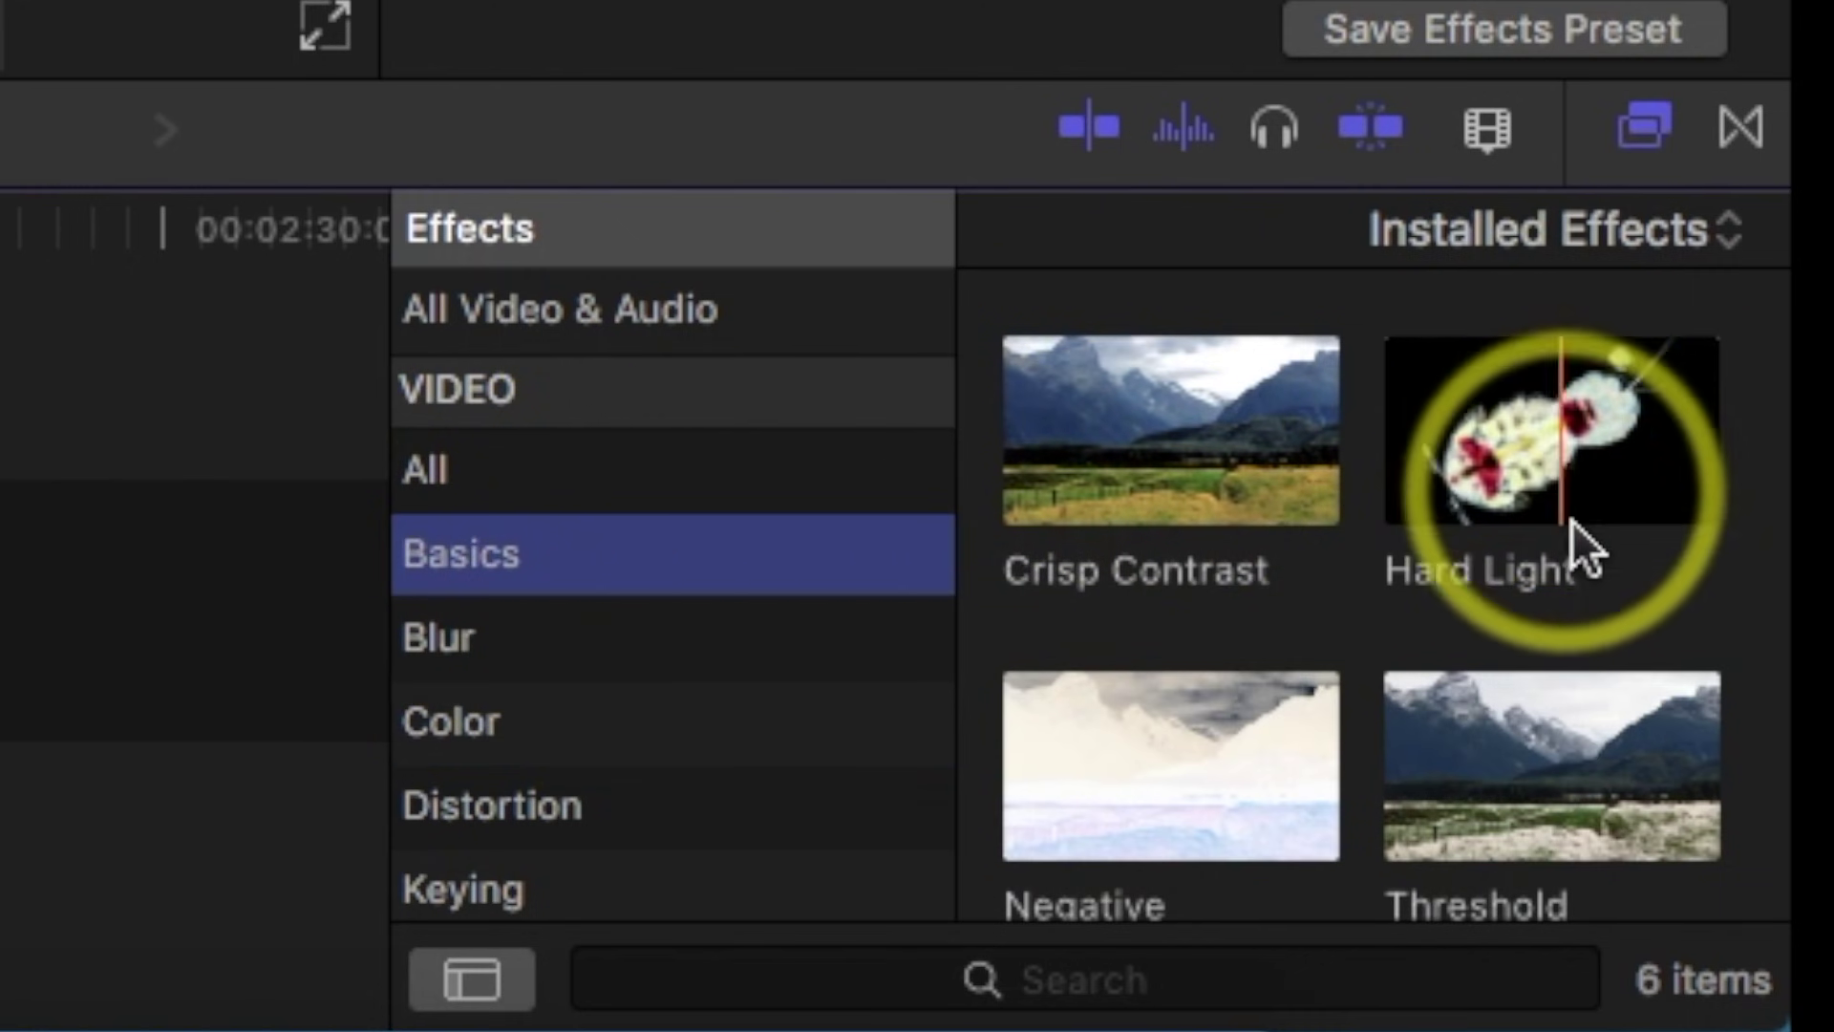
pyautogui.scroll(-2, 1551, 439)
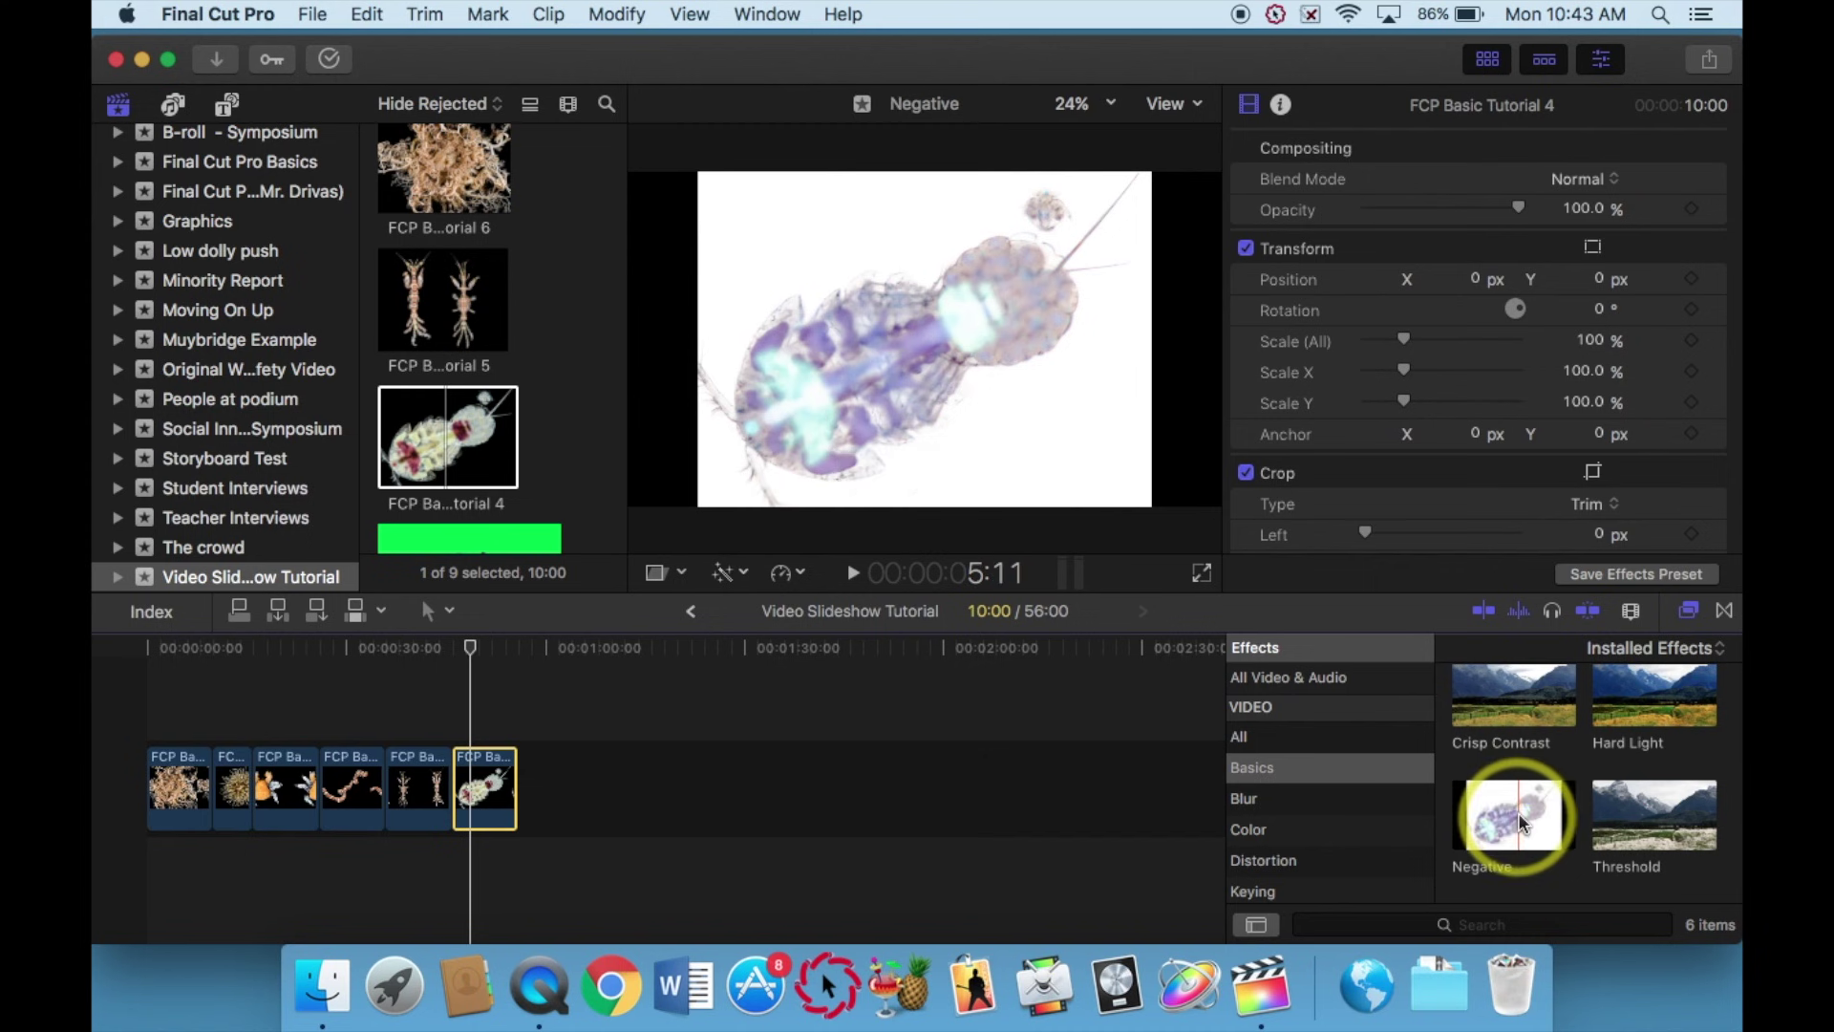
pyautogui.click(1519, 818)
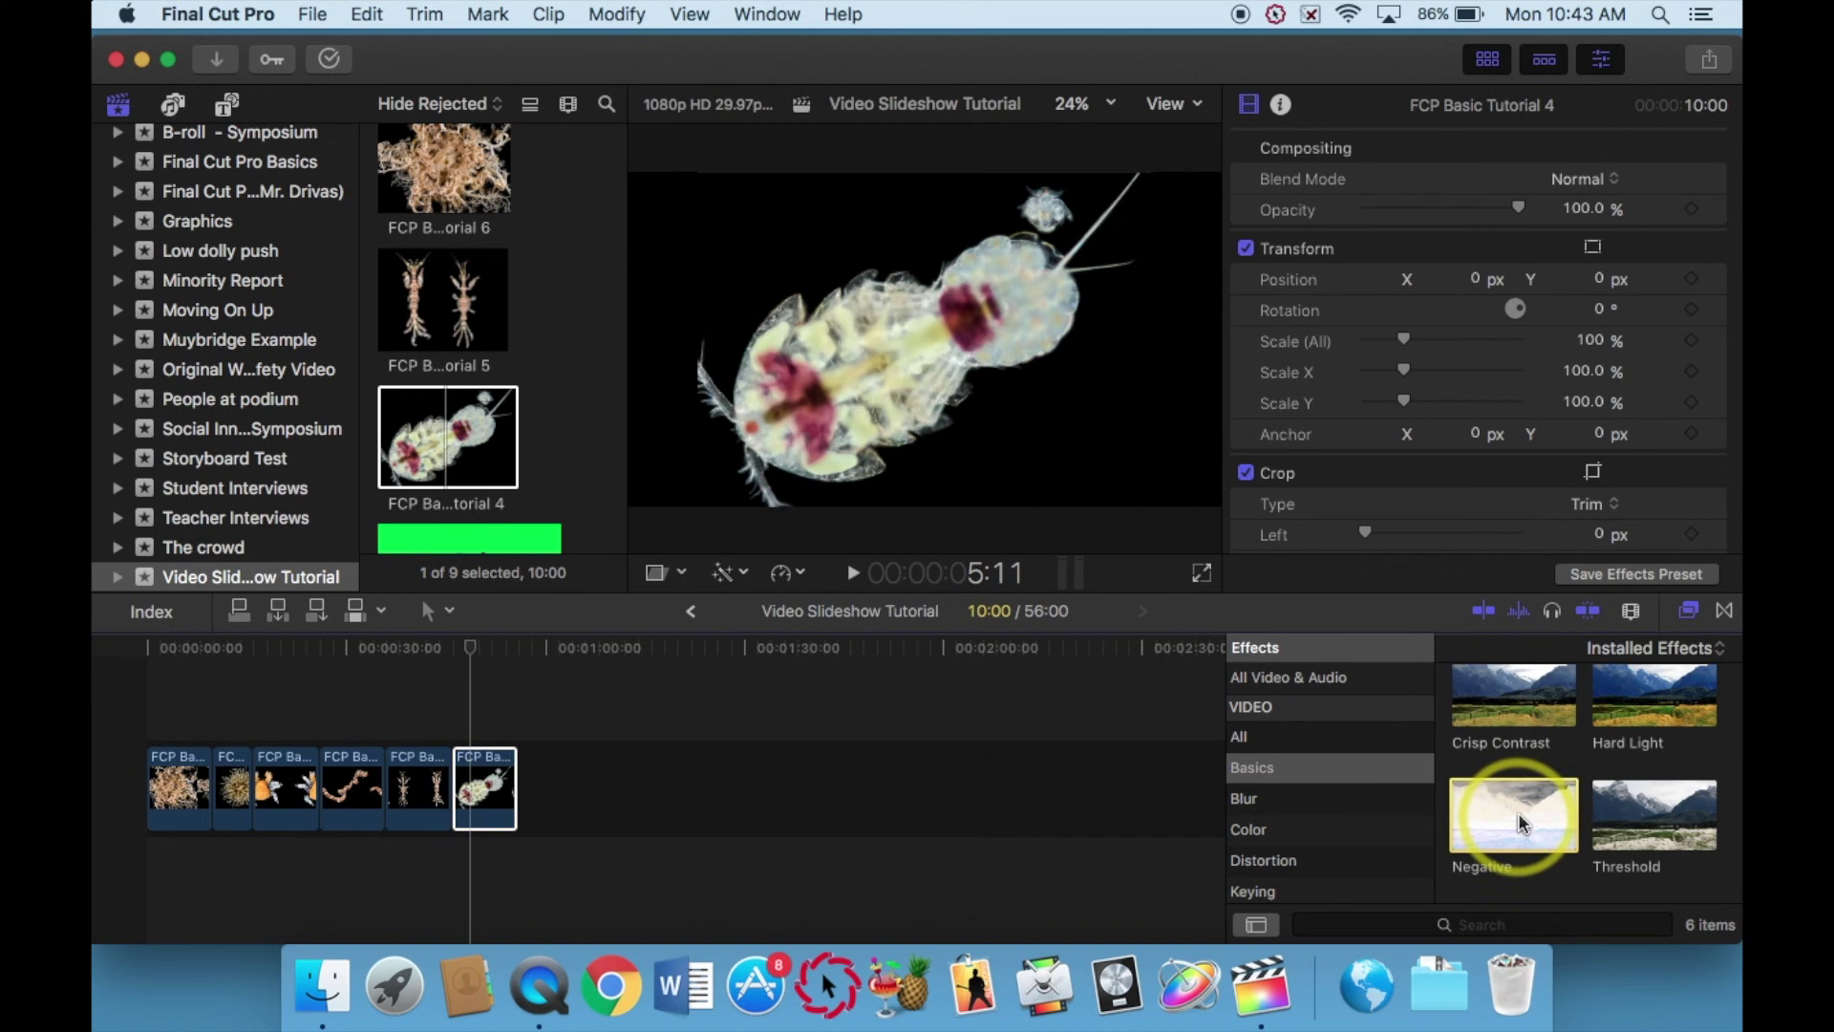
pyautogui.moveTo(1518, 818); pyautogui.dragTo(501, 796)
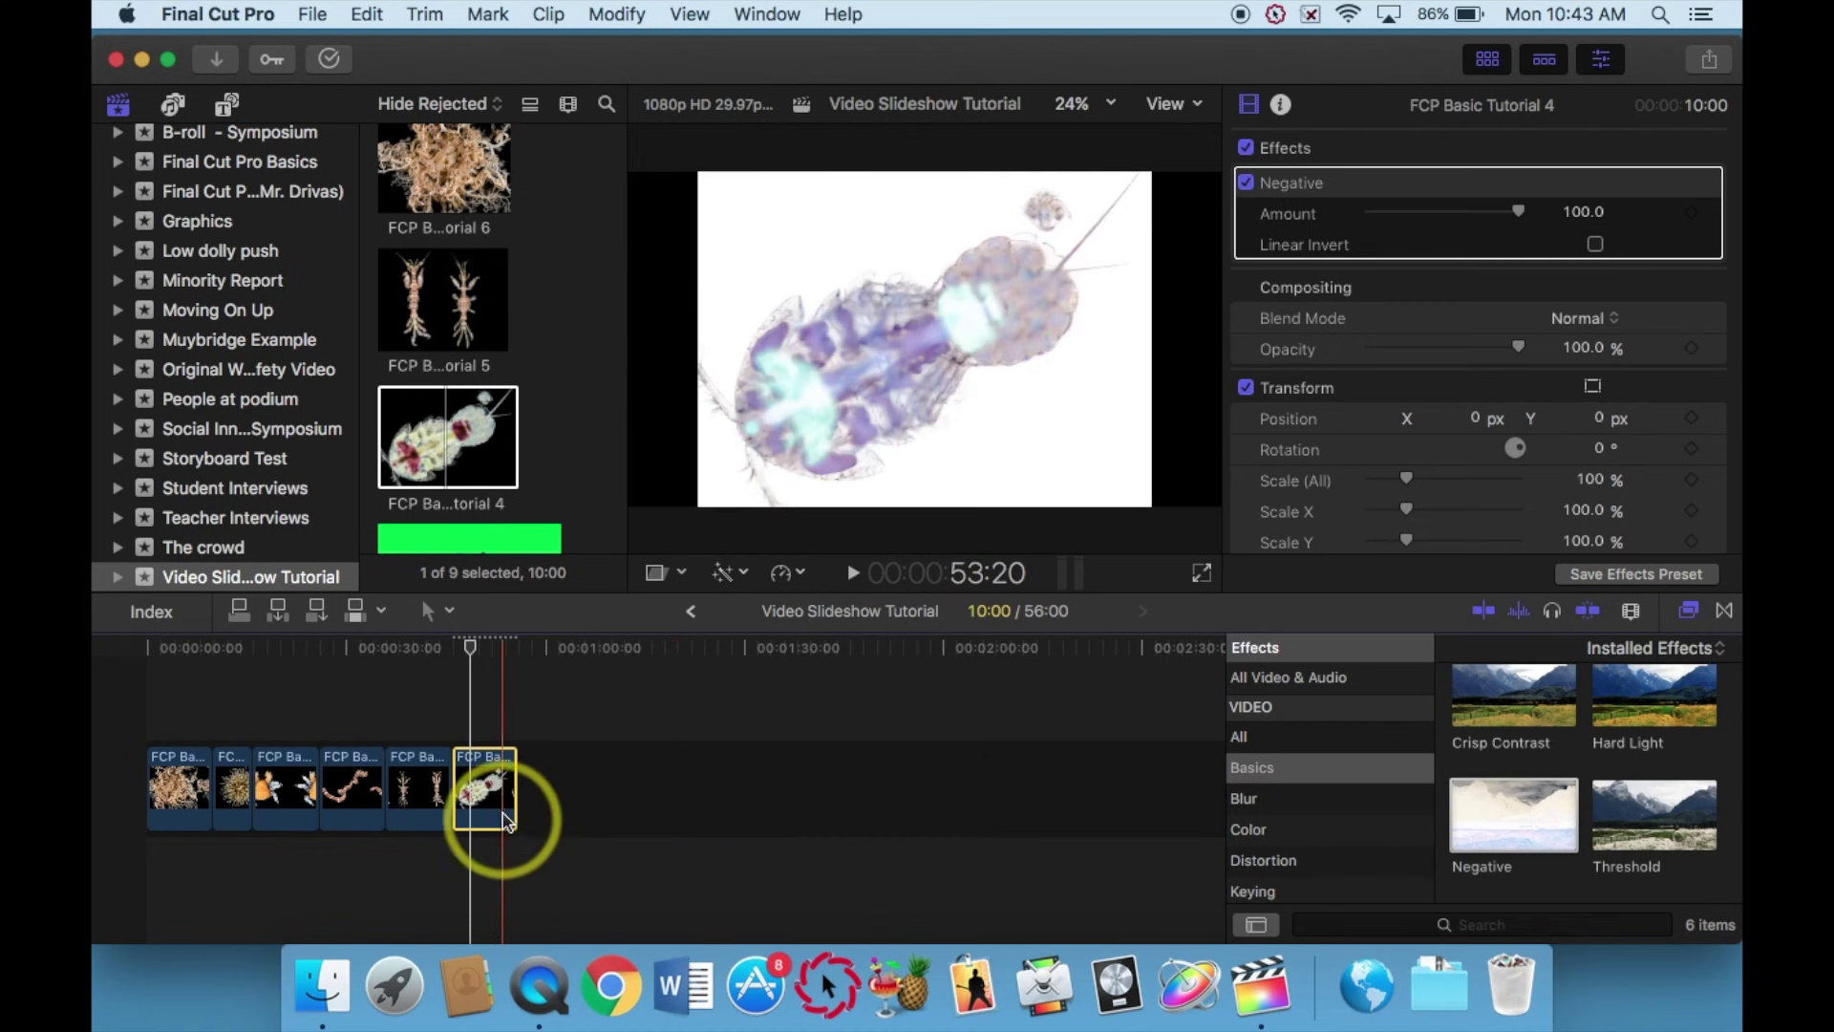
pyautogui.press('space')
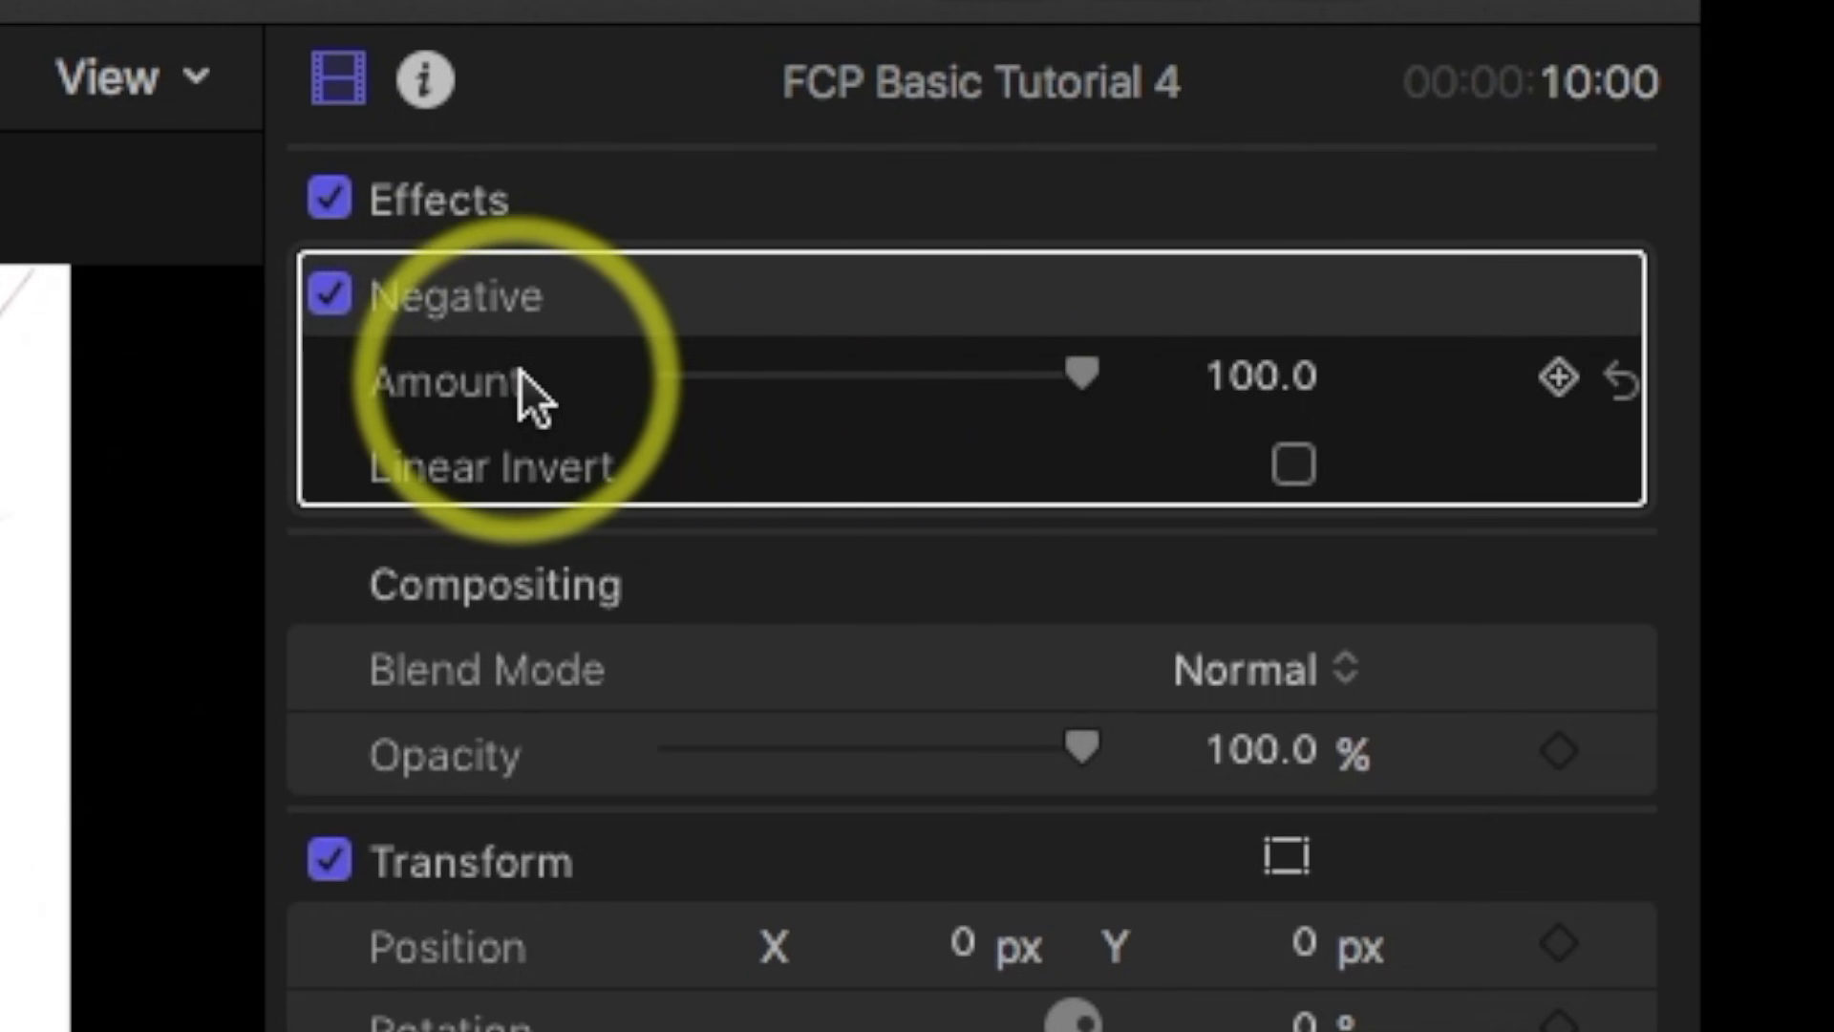
pyautogui.moveTo(1086, 379); pyautogui.dragTo(931, 375)
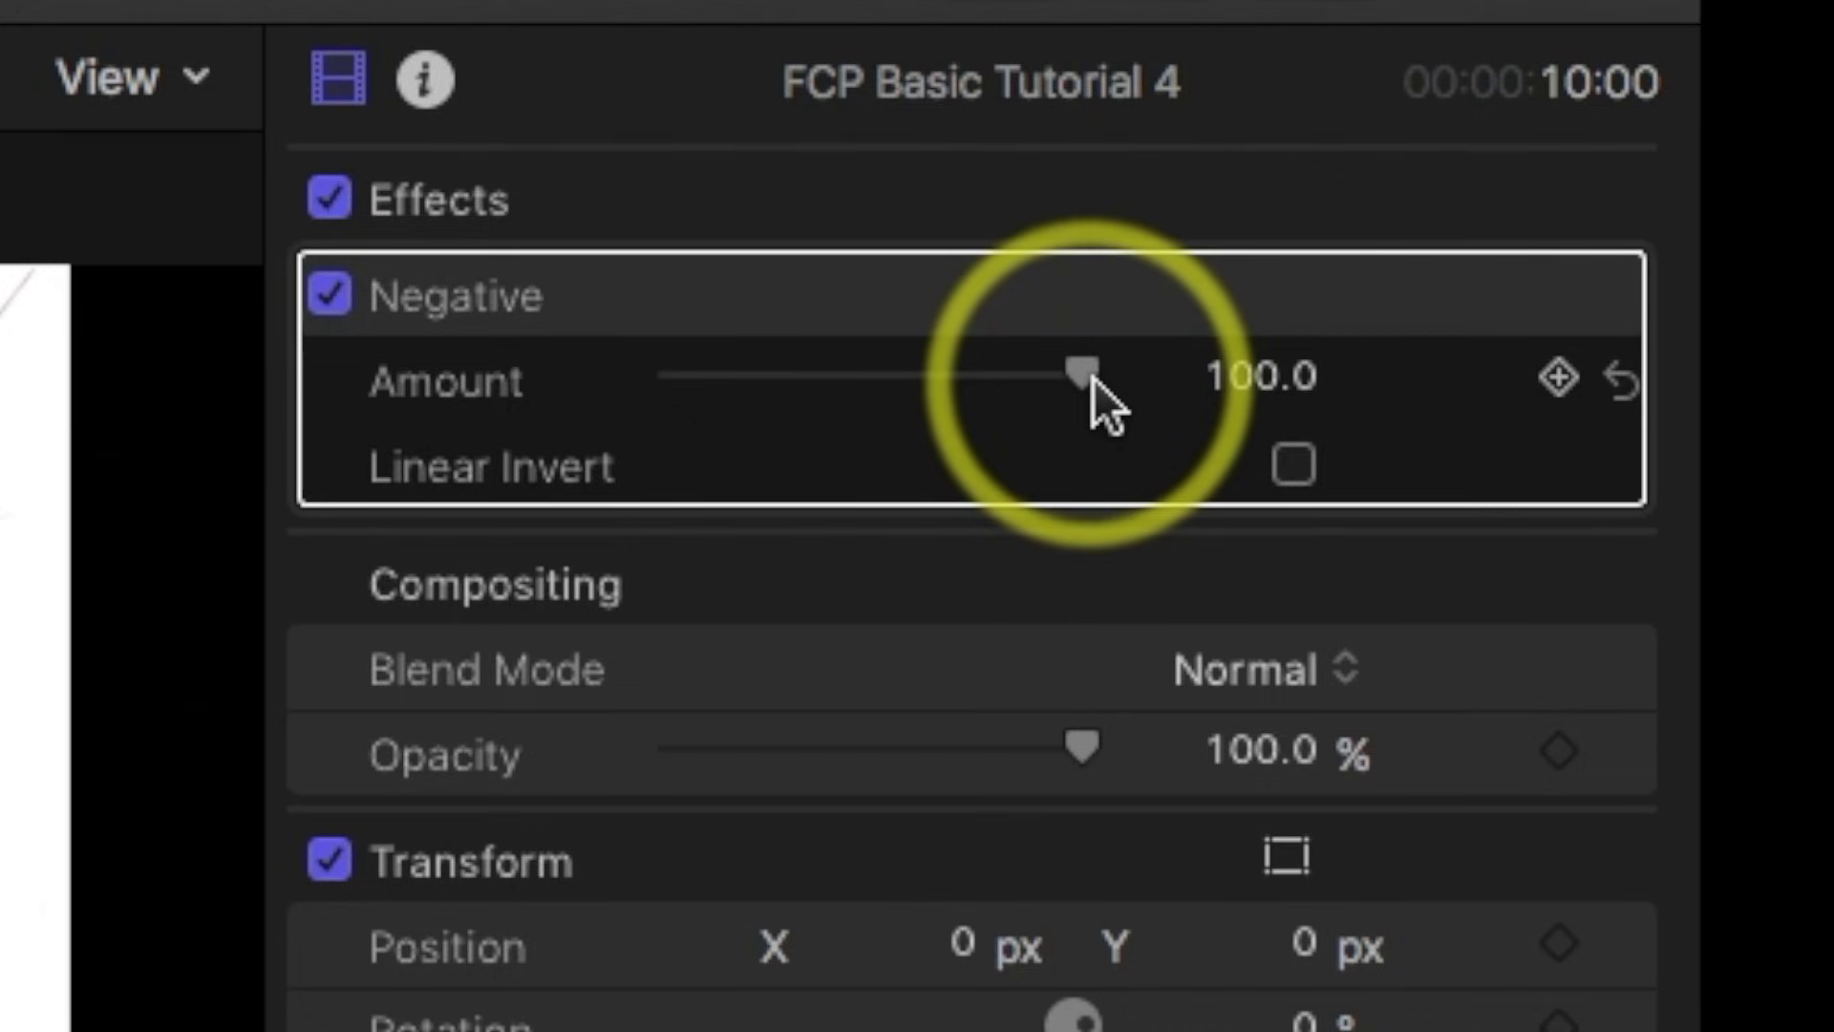
pyautogui.moveTo(1377, 254); pyautogui.dragTo(1505, 256)
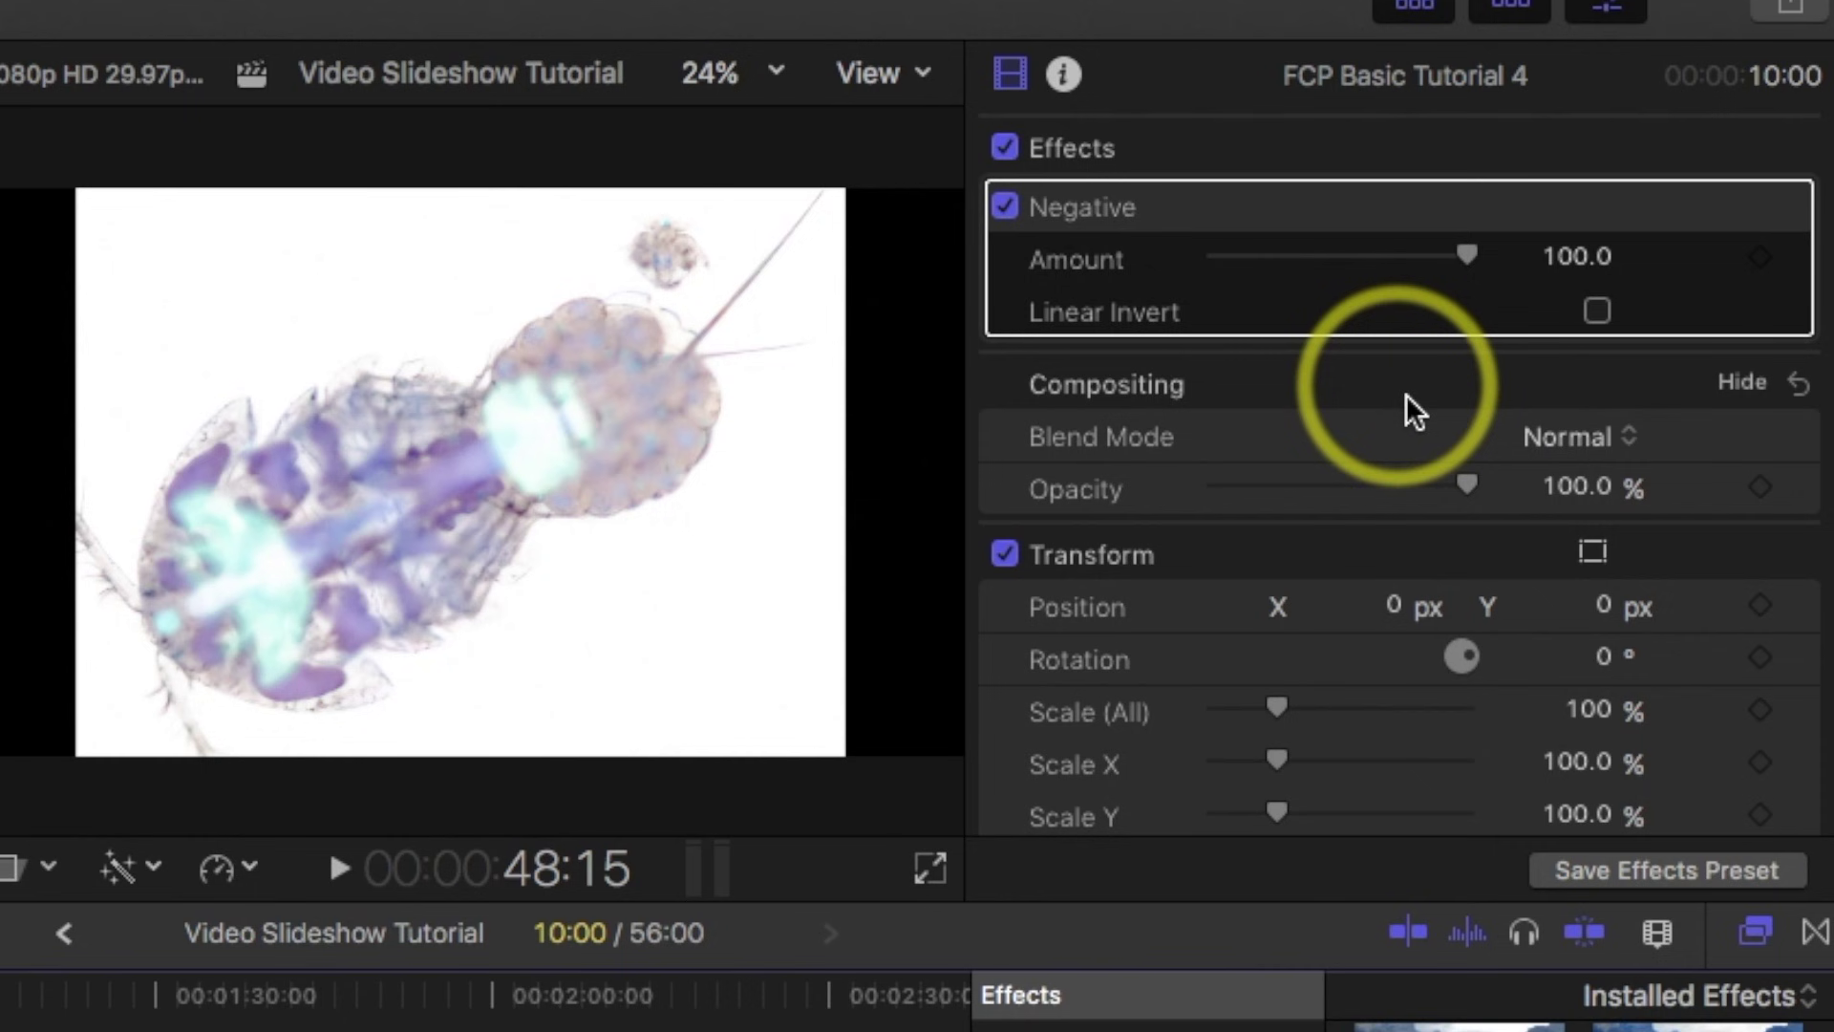
# Compare the FCP Basic Tutorial 4 clip with its Negative effect off and on, and delete the effect.
pyautogui.click(1004, 204)
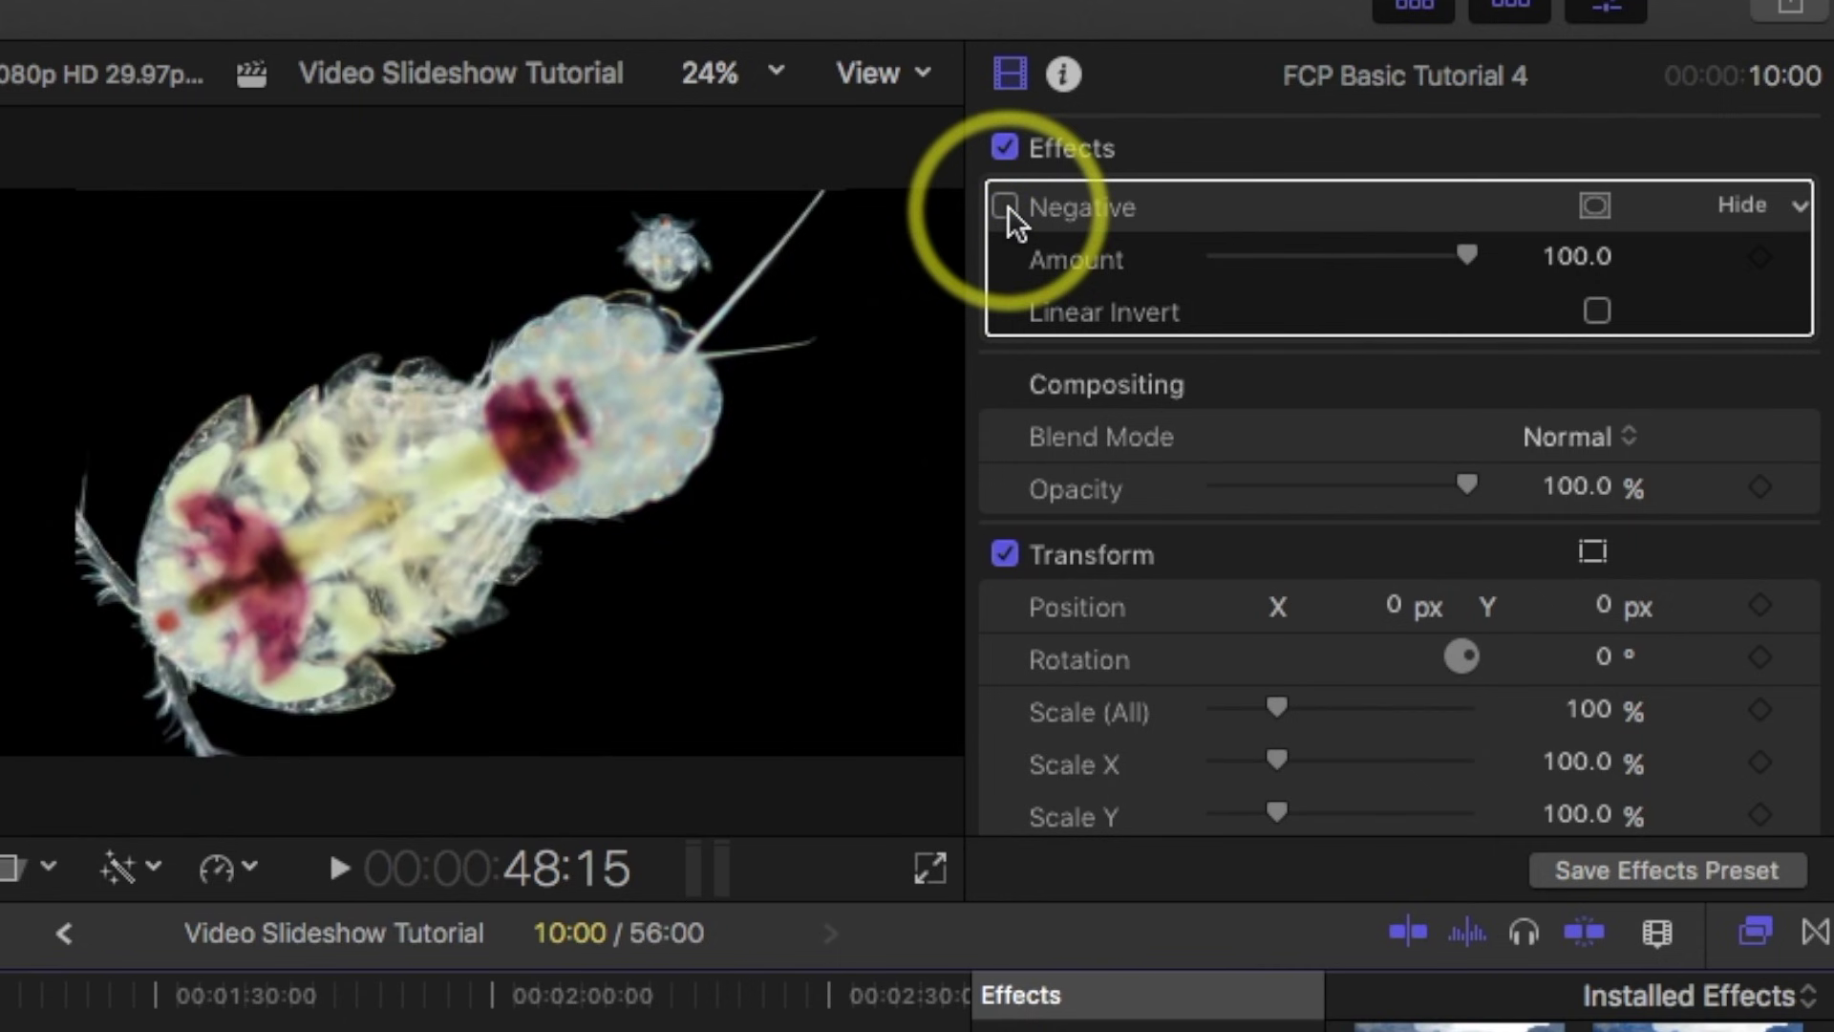
pyautogui.click(1007, 204)
pyautogui.click(1007, 204)
pyautogui.click(1006, 204)
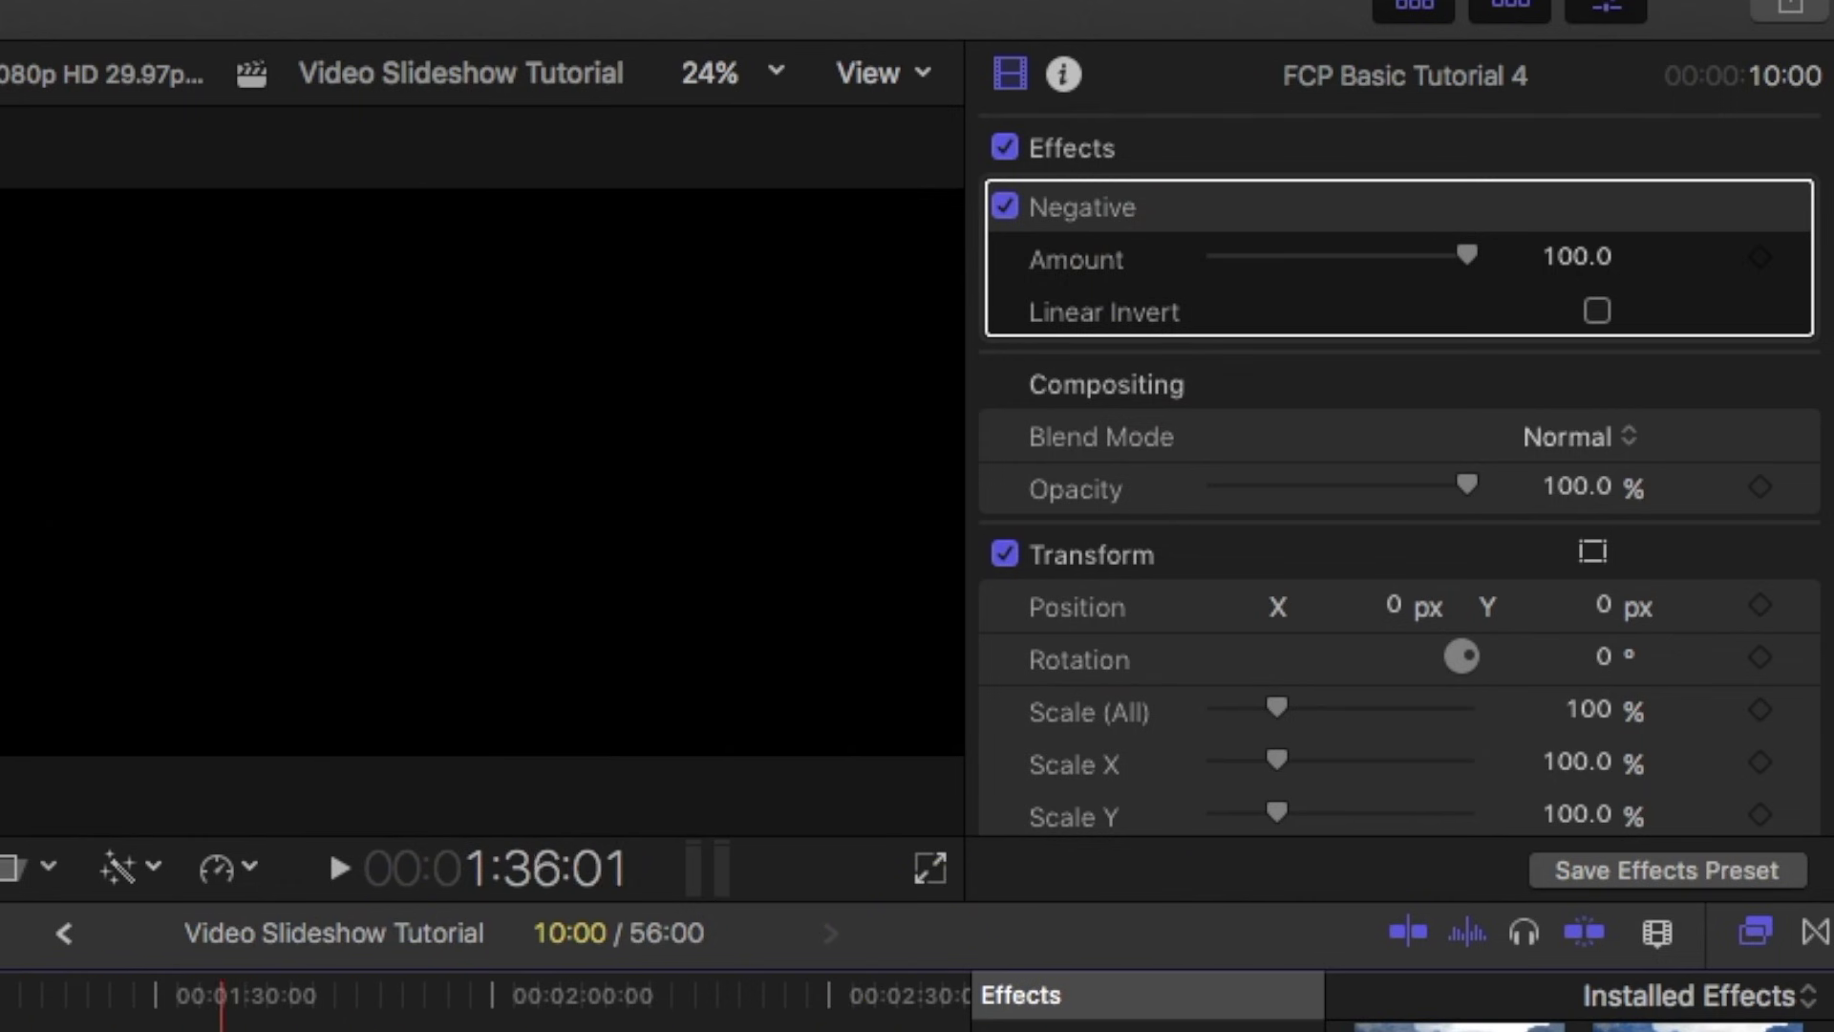
pyautogui.click(1298, 208)
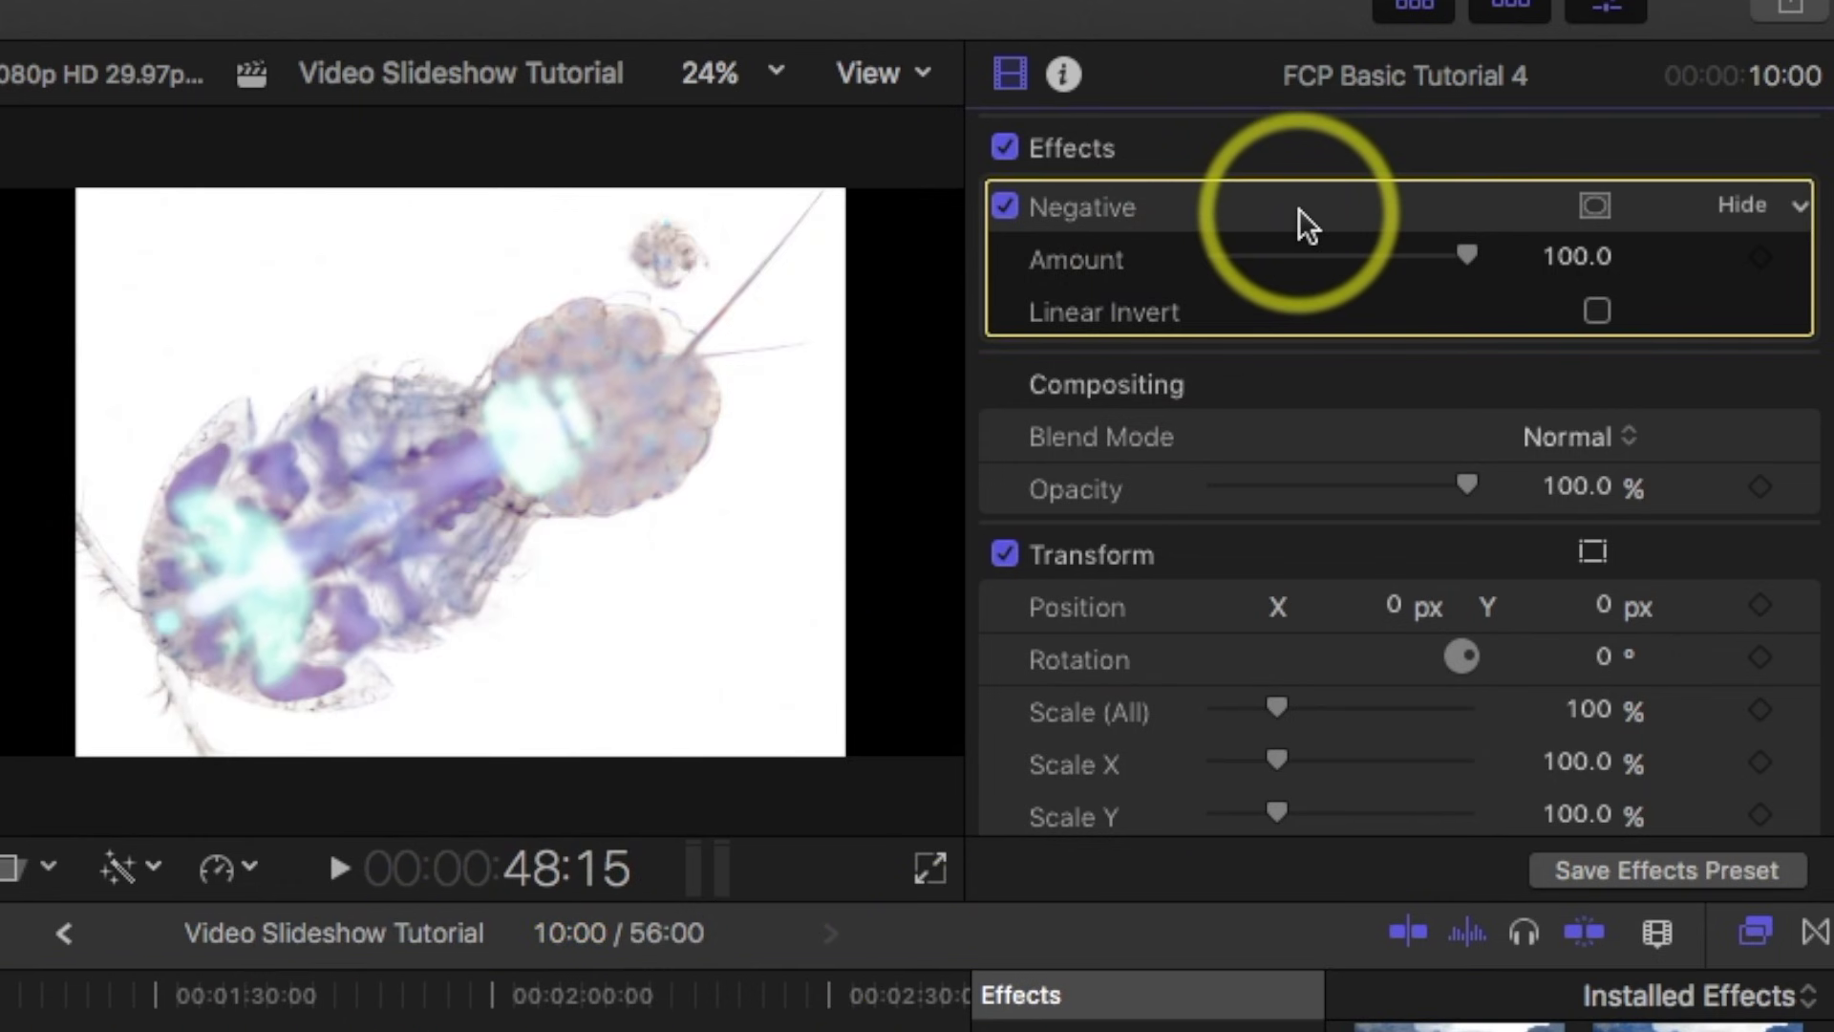
pyautogui.press('Delete')
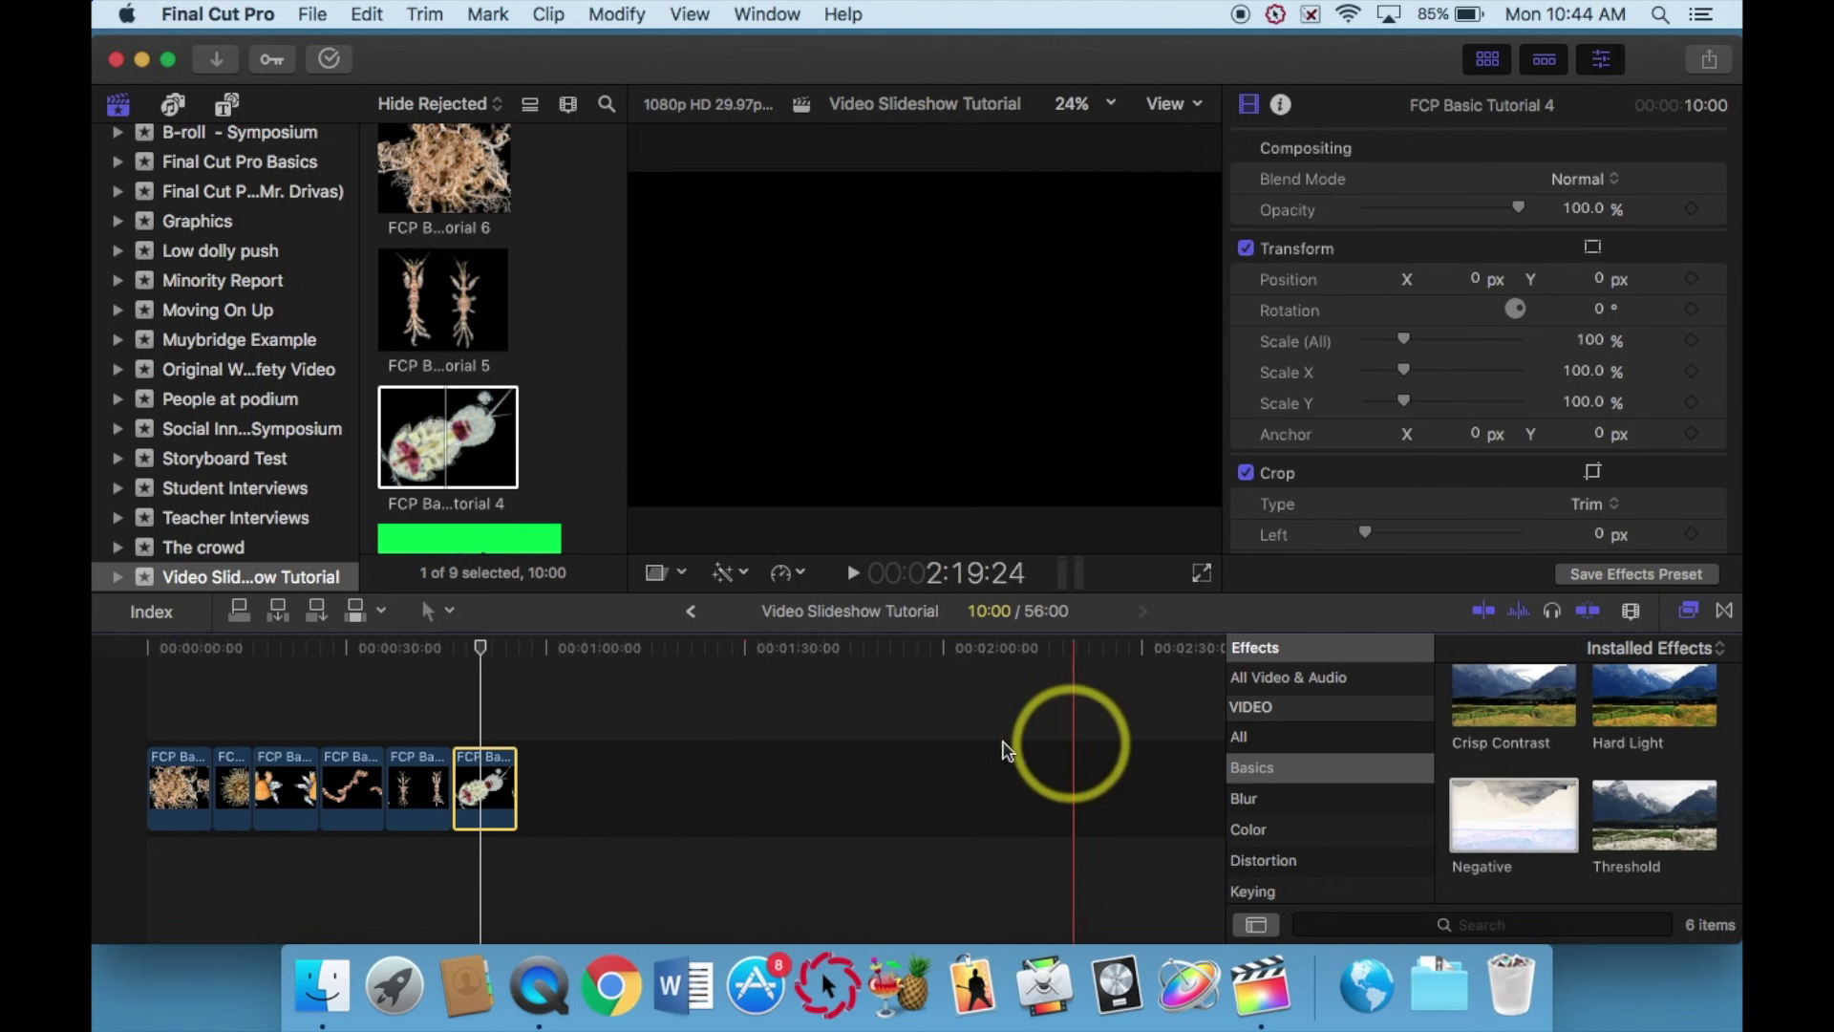
# Play the timeline from 42:00 across the cut into FCP Basic Tutorial 4 and return the playhead to before the cut.
pyautogui.moveTo(478, 647); pyautogui.dragTo(426, 648)
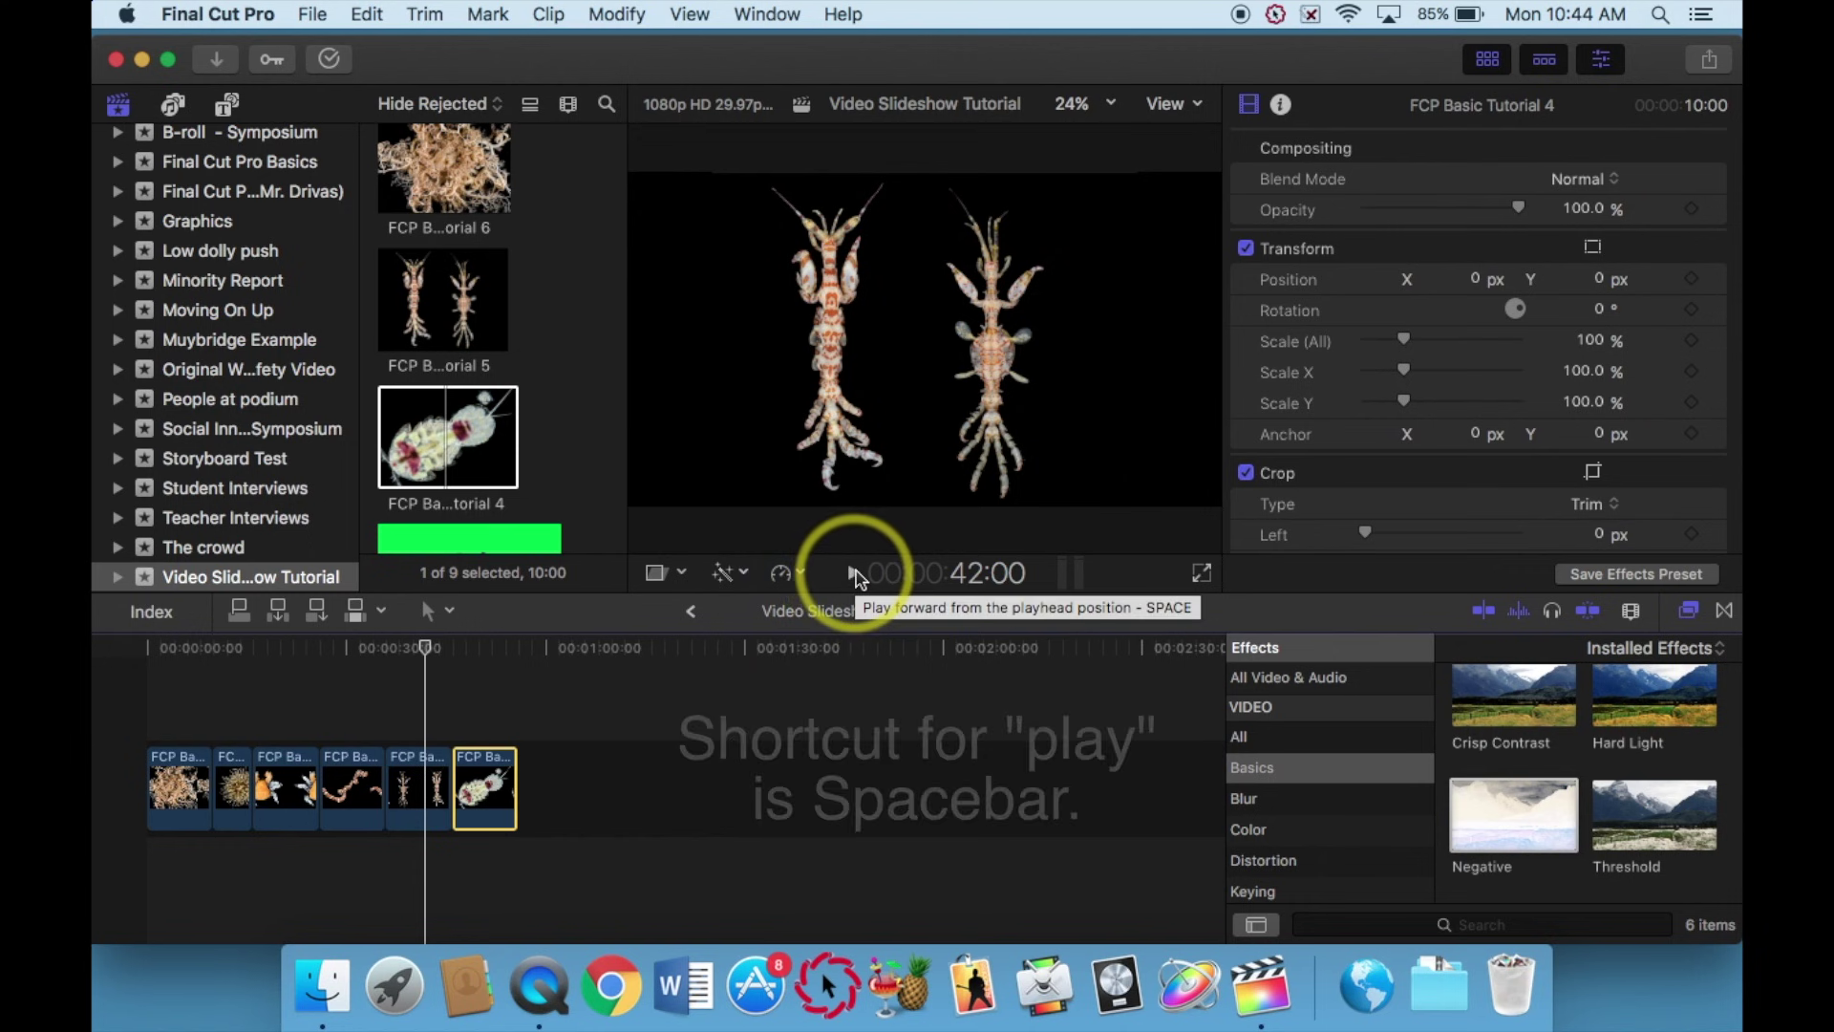
pyautogui.click(855, 574)
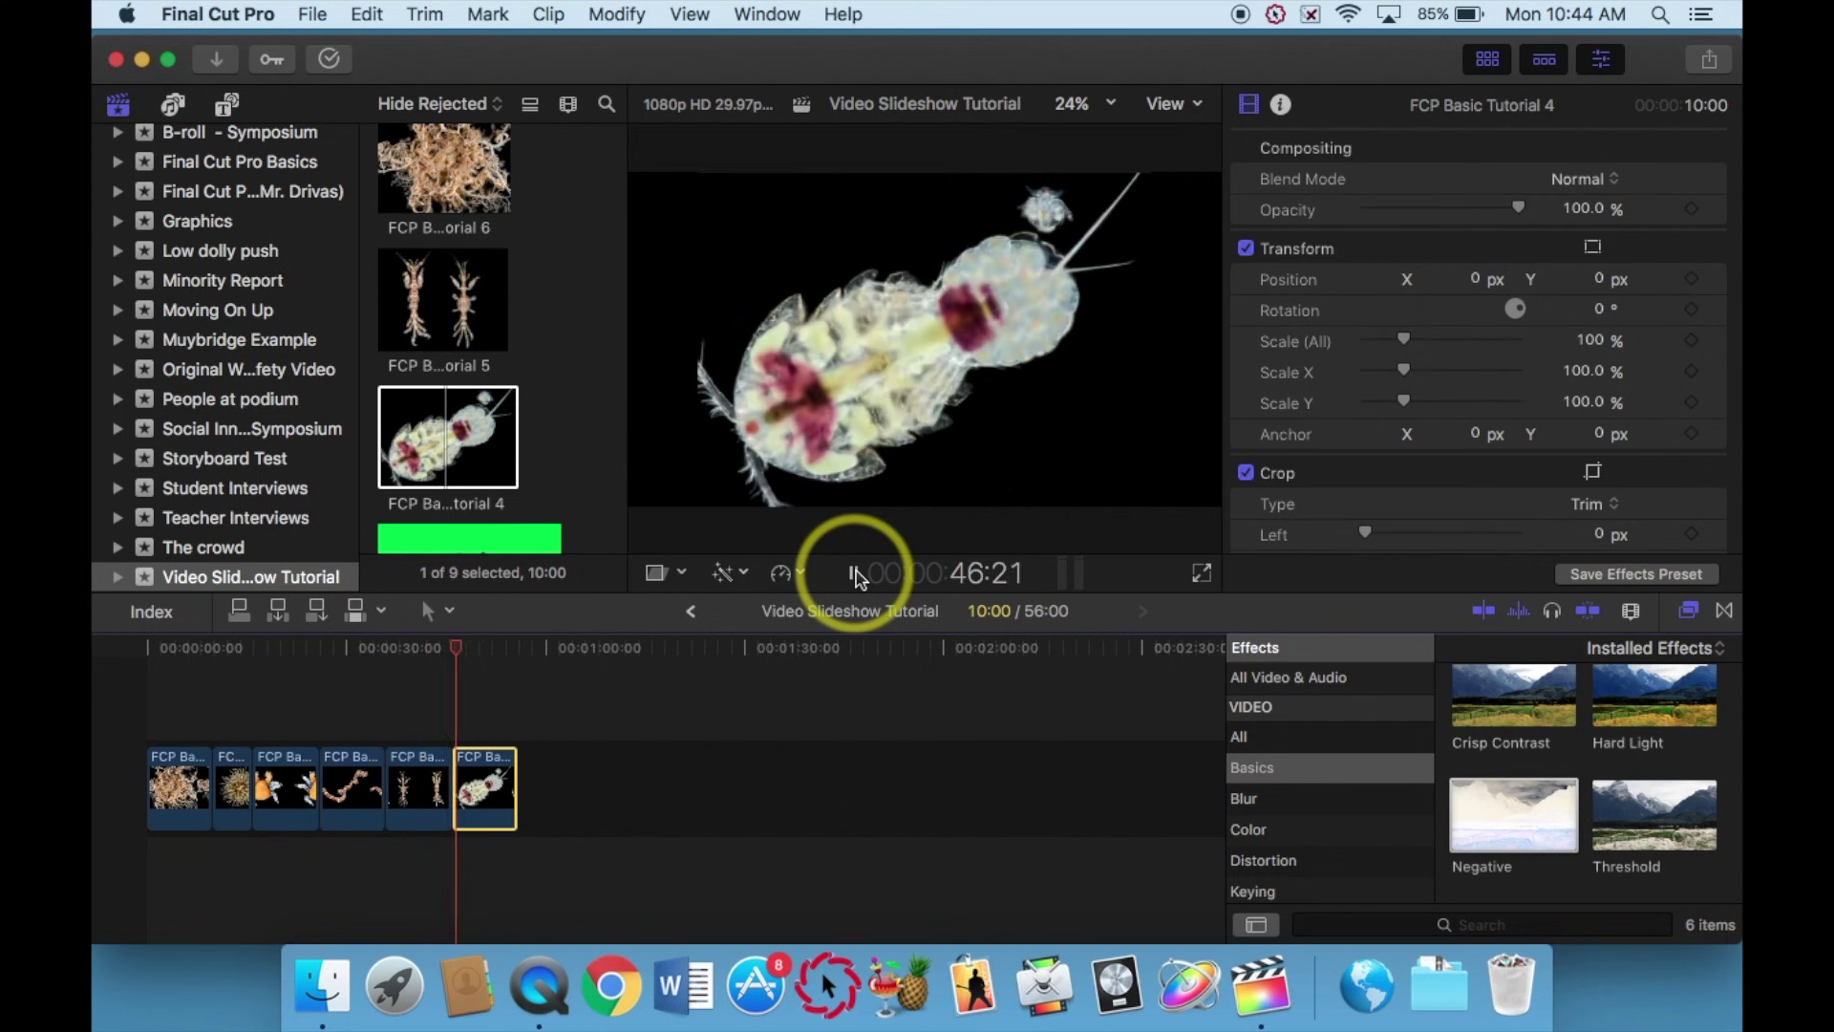
pyautogui.click(454, 646)
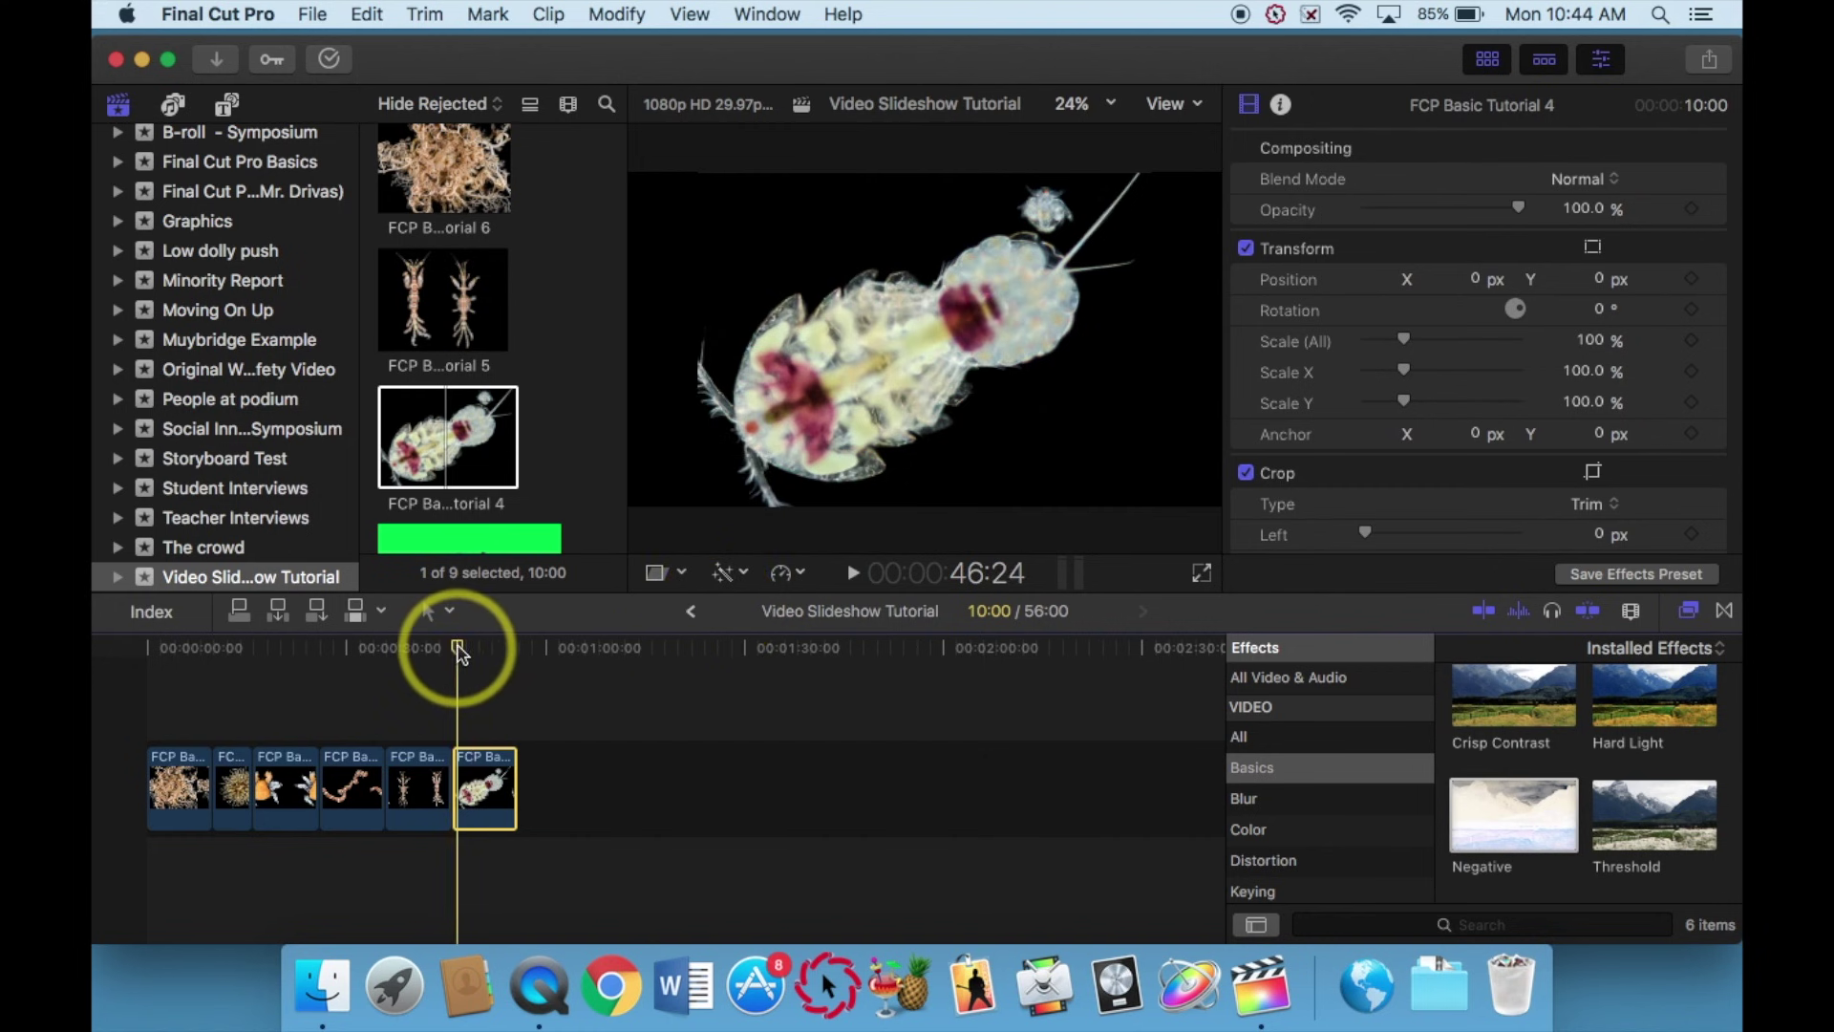
pyautogui.moveTo(458, 647); pyautogui.dragTo(436, 651)
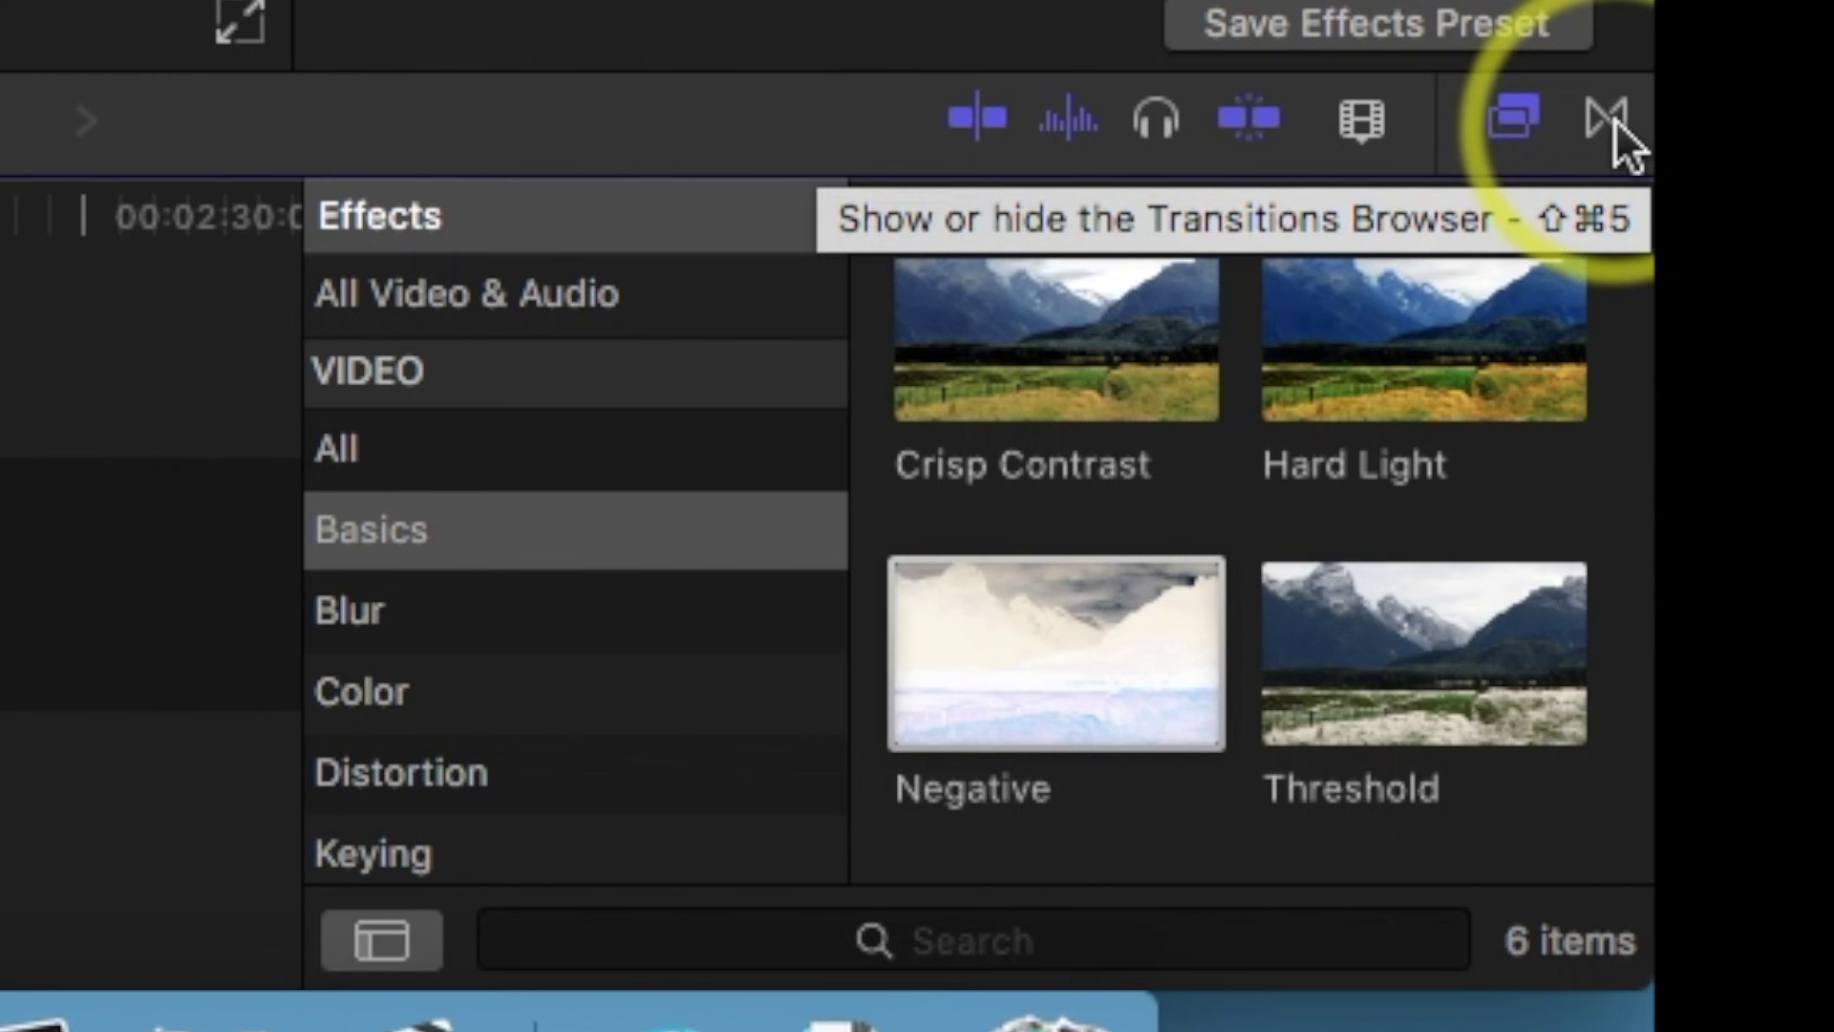
# Add a Cross Dissolve transition from the Dissolves category at the cut between FCP Basic Tutorial 5 and FCP Basic Tutorial 4.
pyautogui.click(1612, 120)
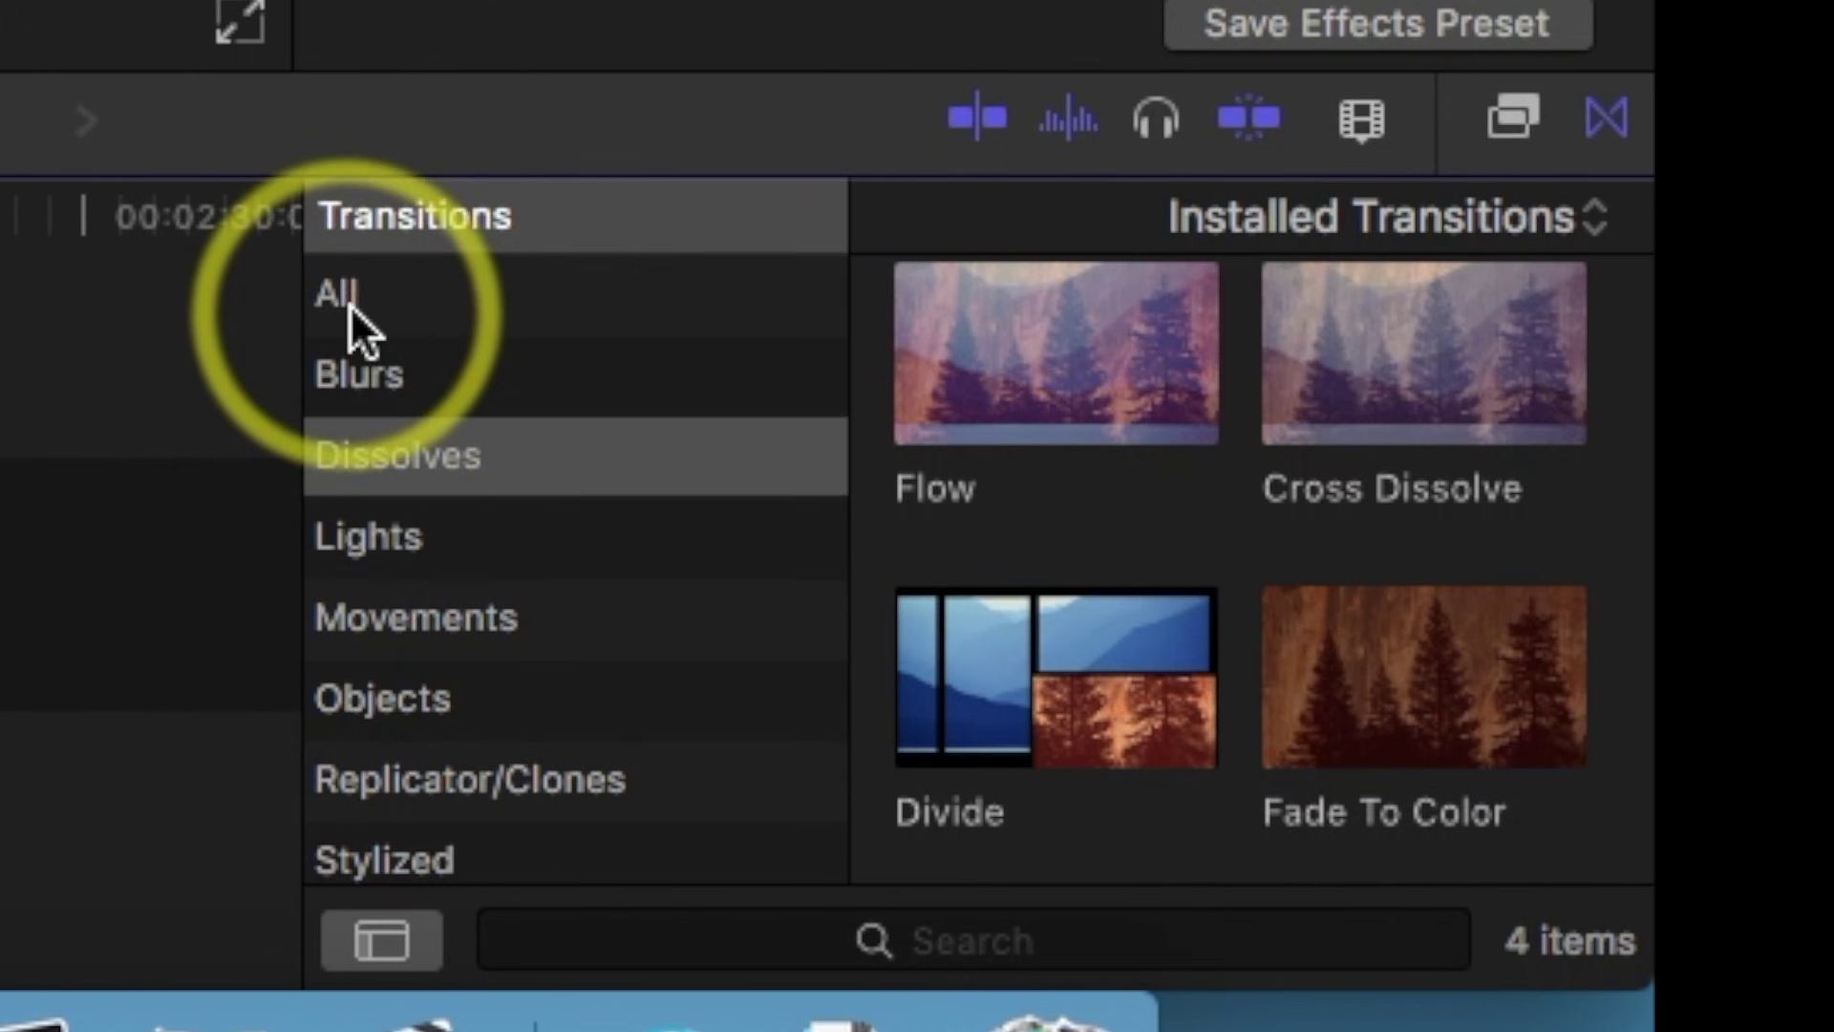
pyautogui.scroll(-2, 420, 682)
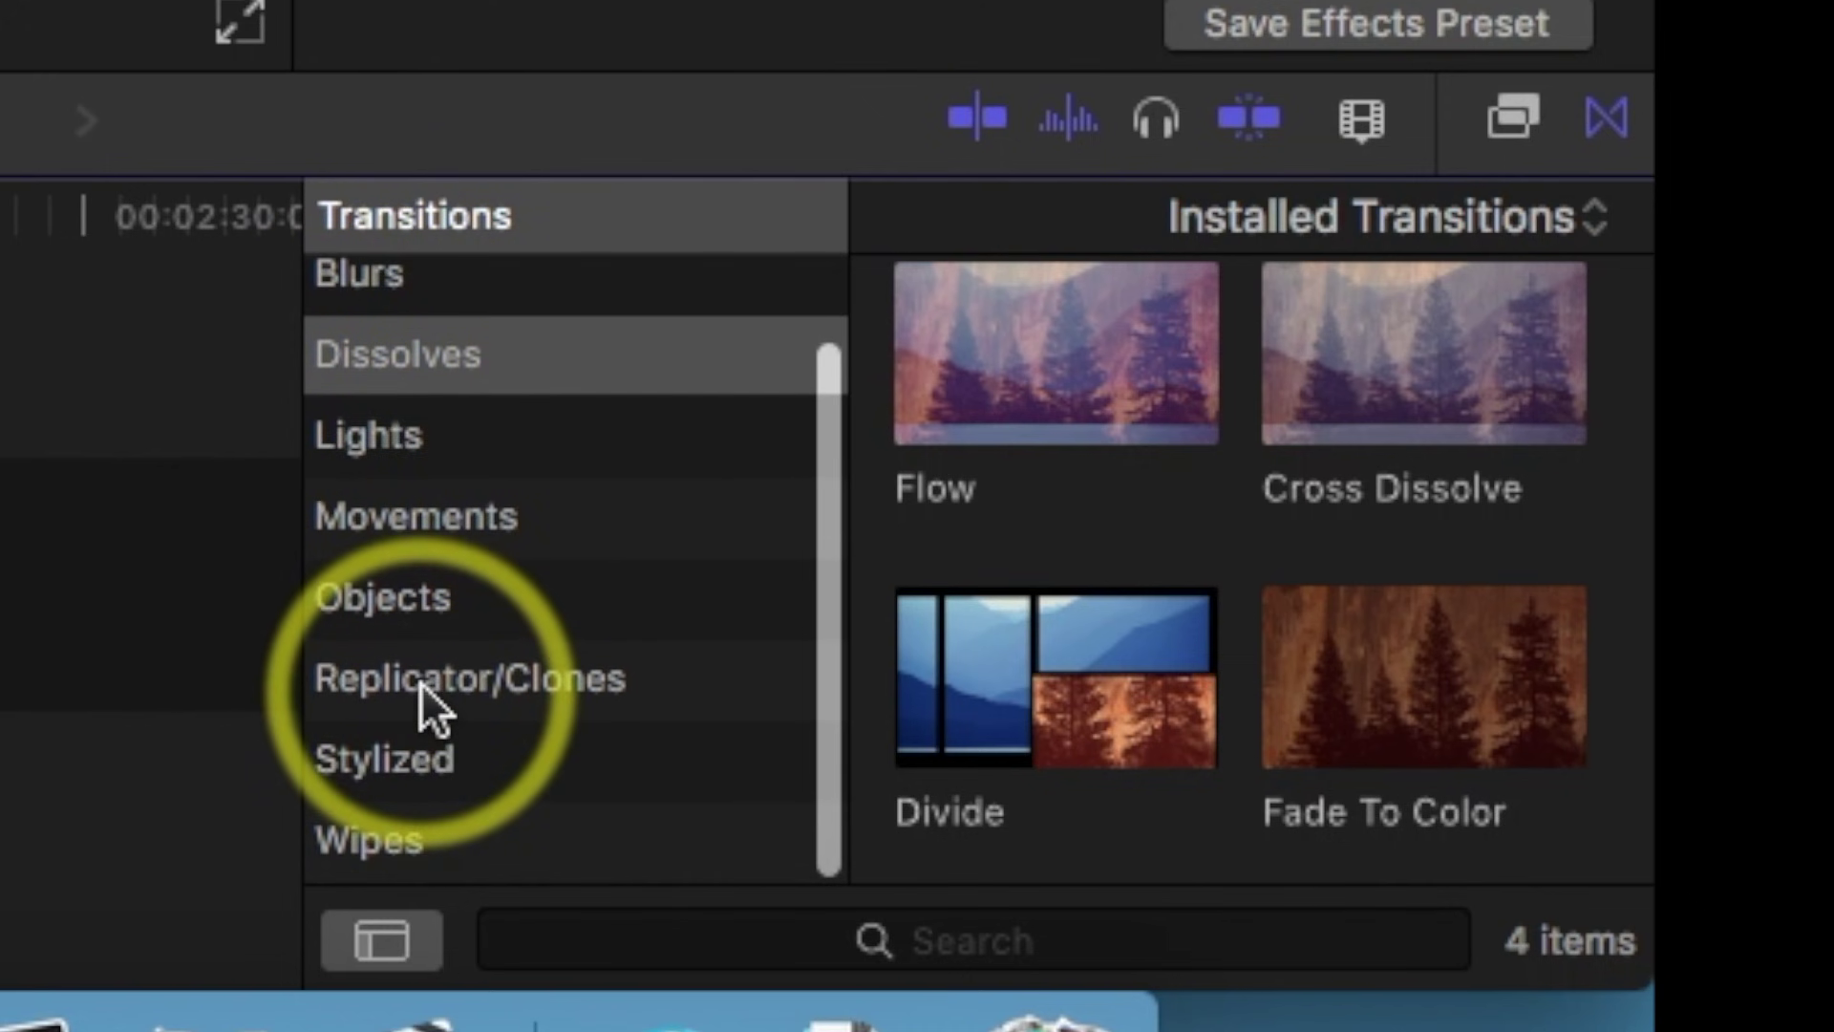
pyautogui.scroll(2, 421, 682)
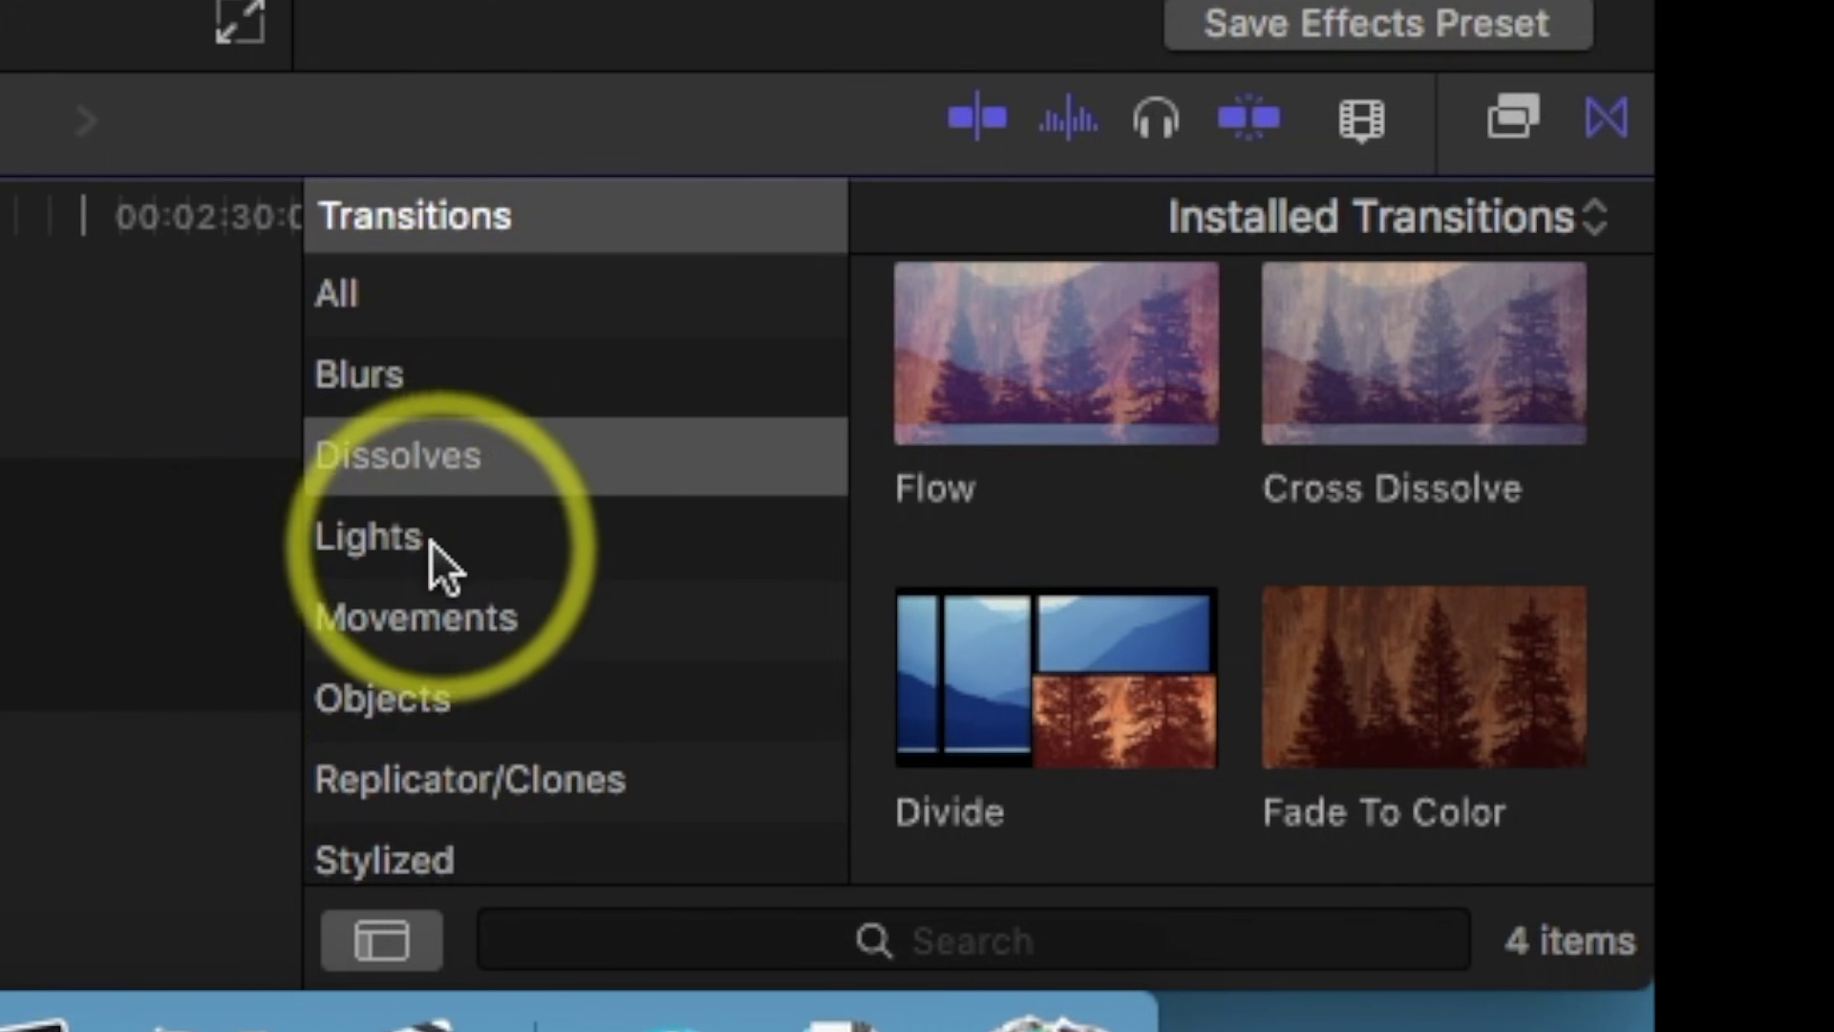
pyautogui.click(426, 451)
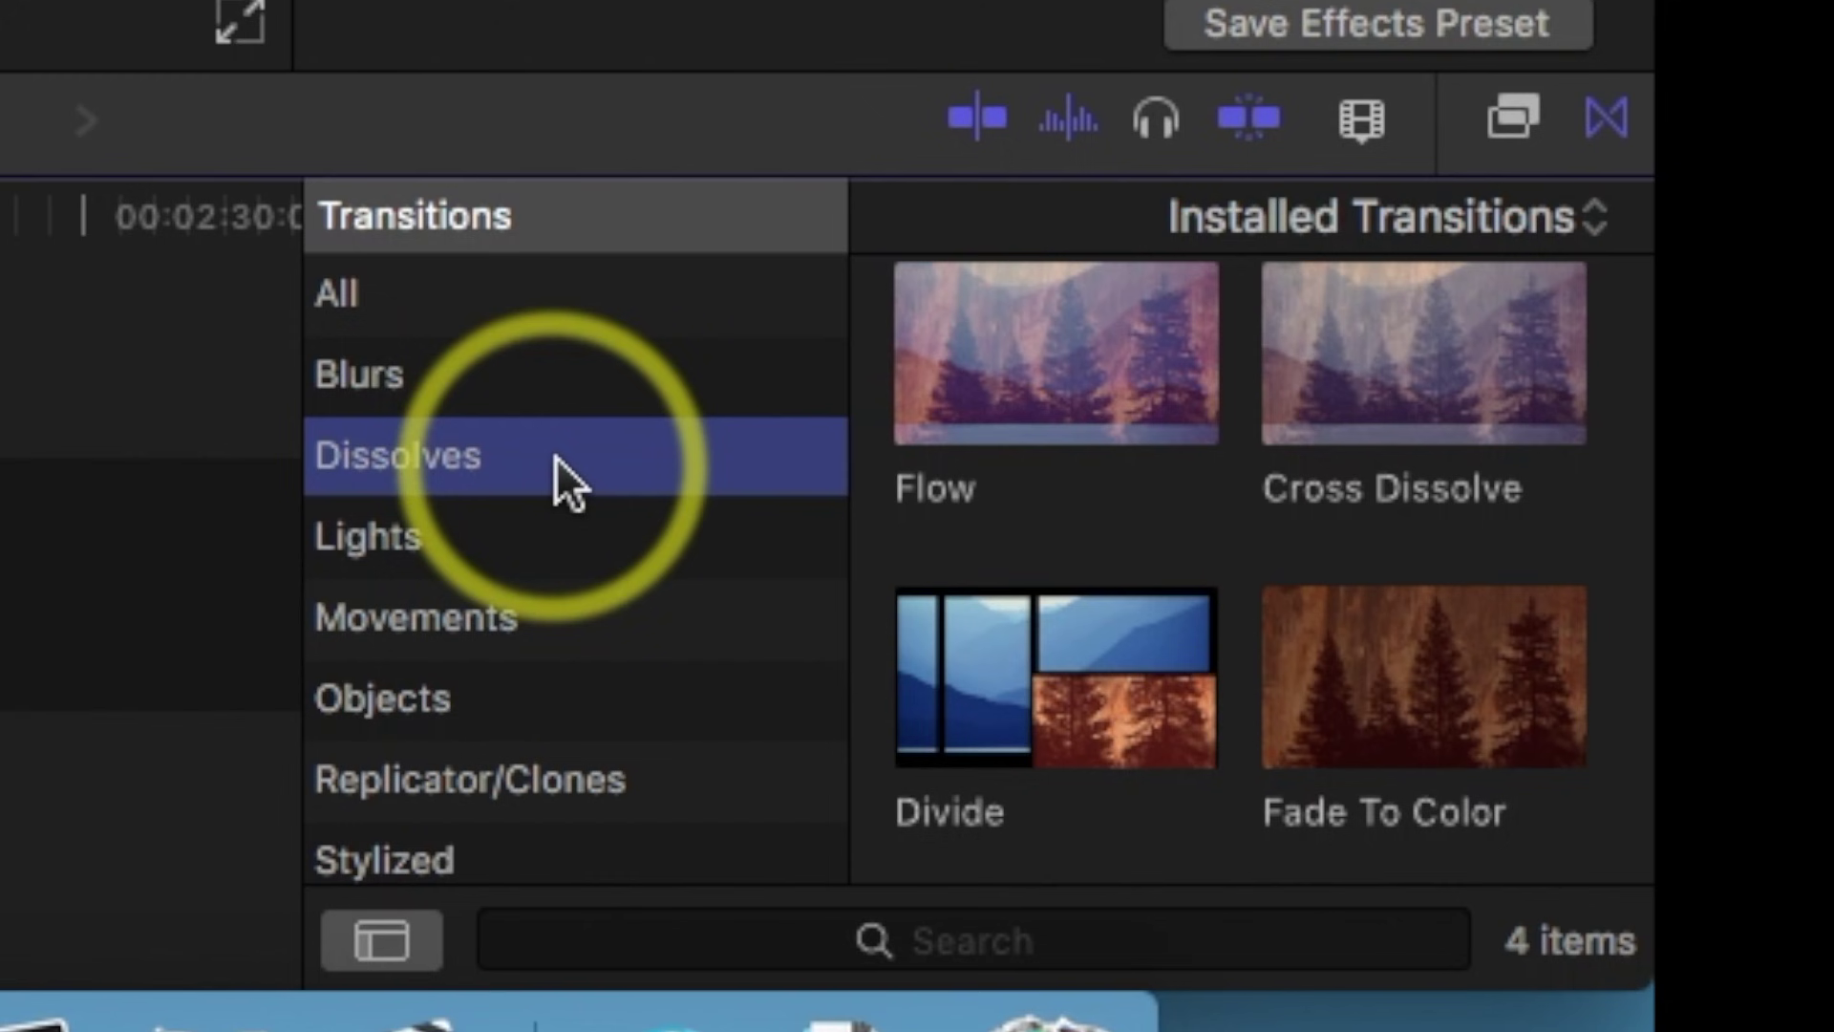
pyautogui.click(1420, 352)
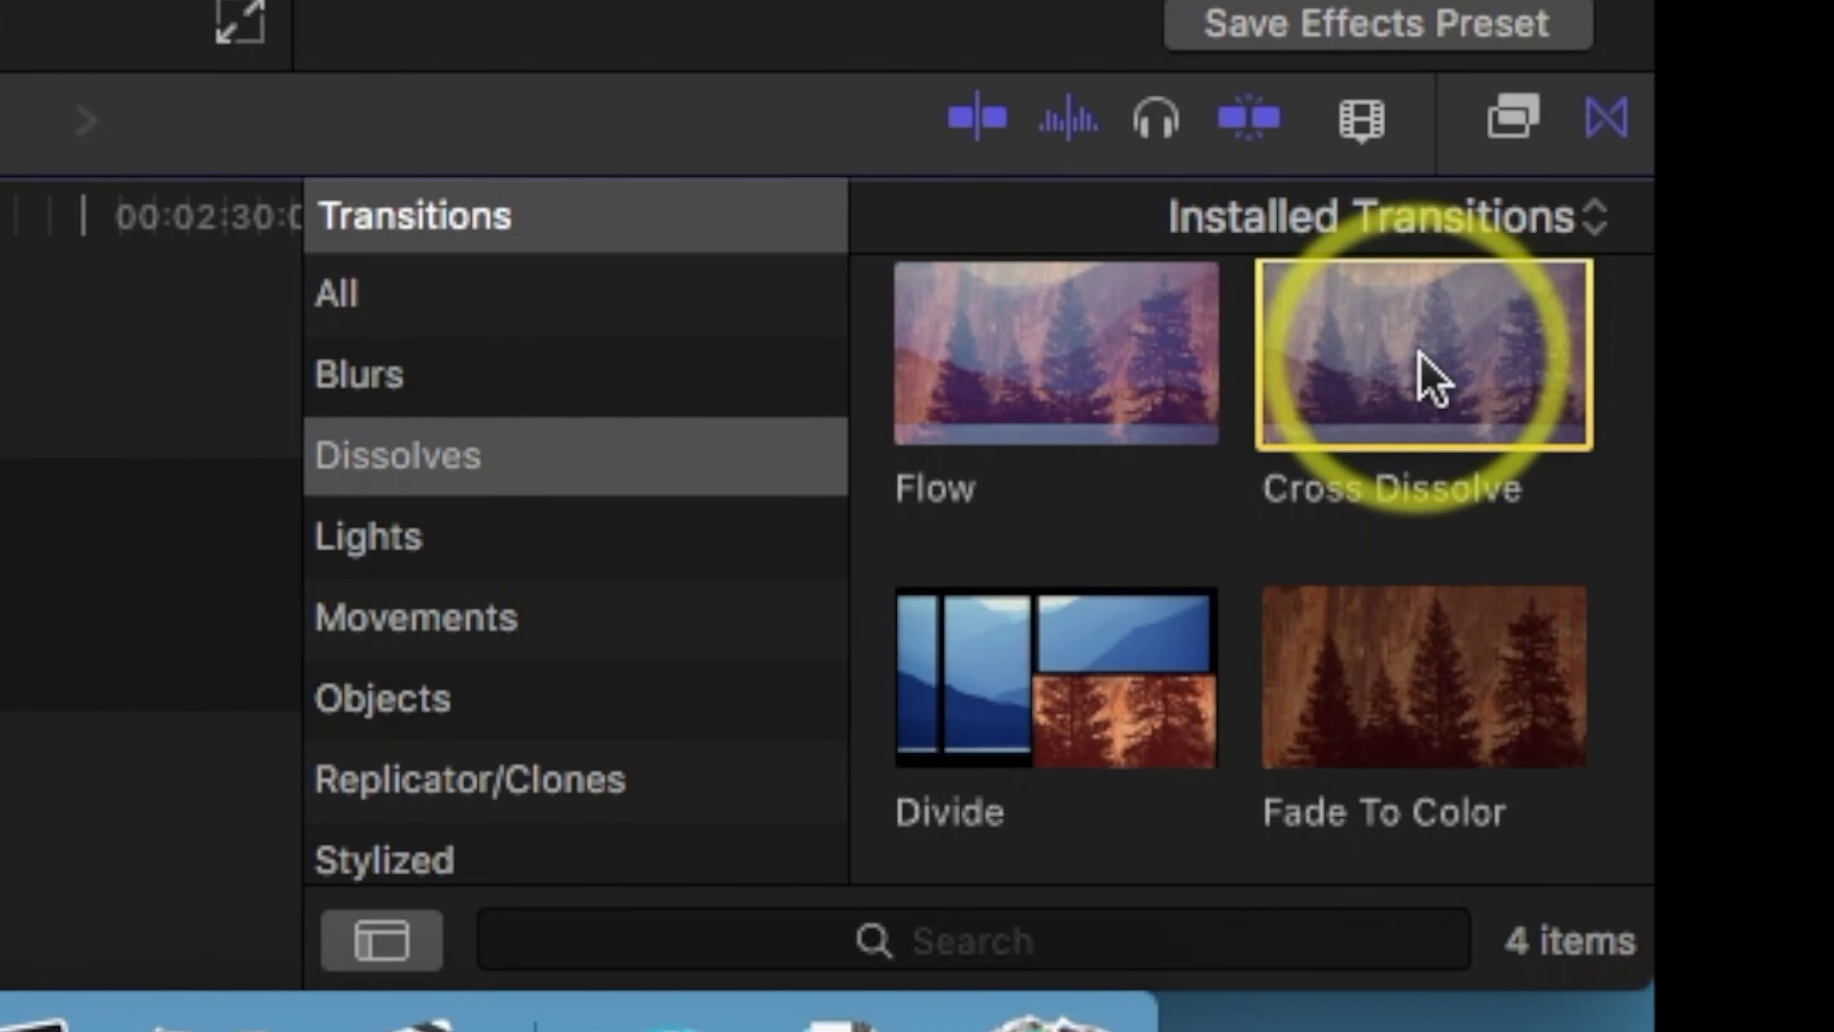
pyautogui.moveTo(1419, 351); pyautogui.dragTo(445, 790)
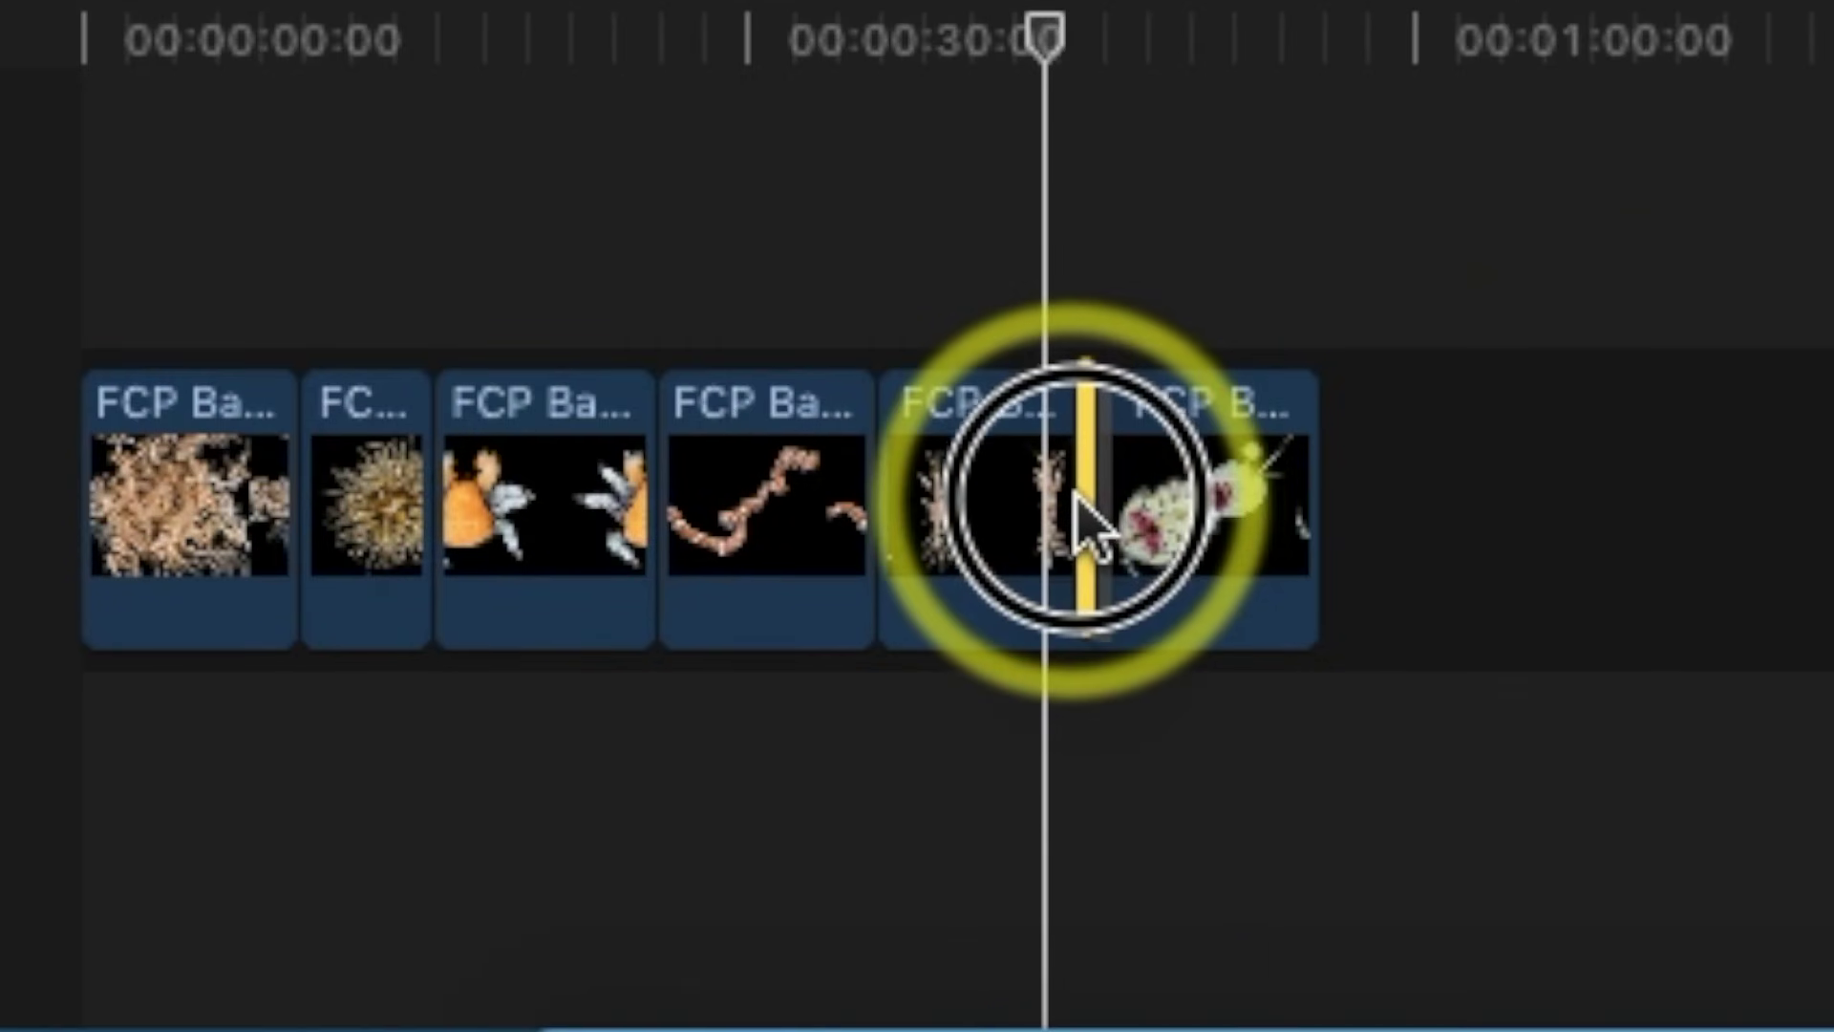
pyautogui.moveTo(1074, 495)
pyautogui.mouseDown()
pyautogui.moveTo(1087, 504)
pyautogui.moveTo(1091, 468)
pyautogui.mouseUp()
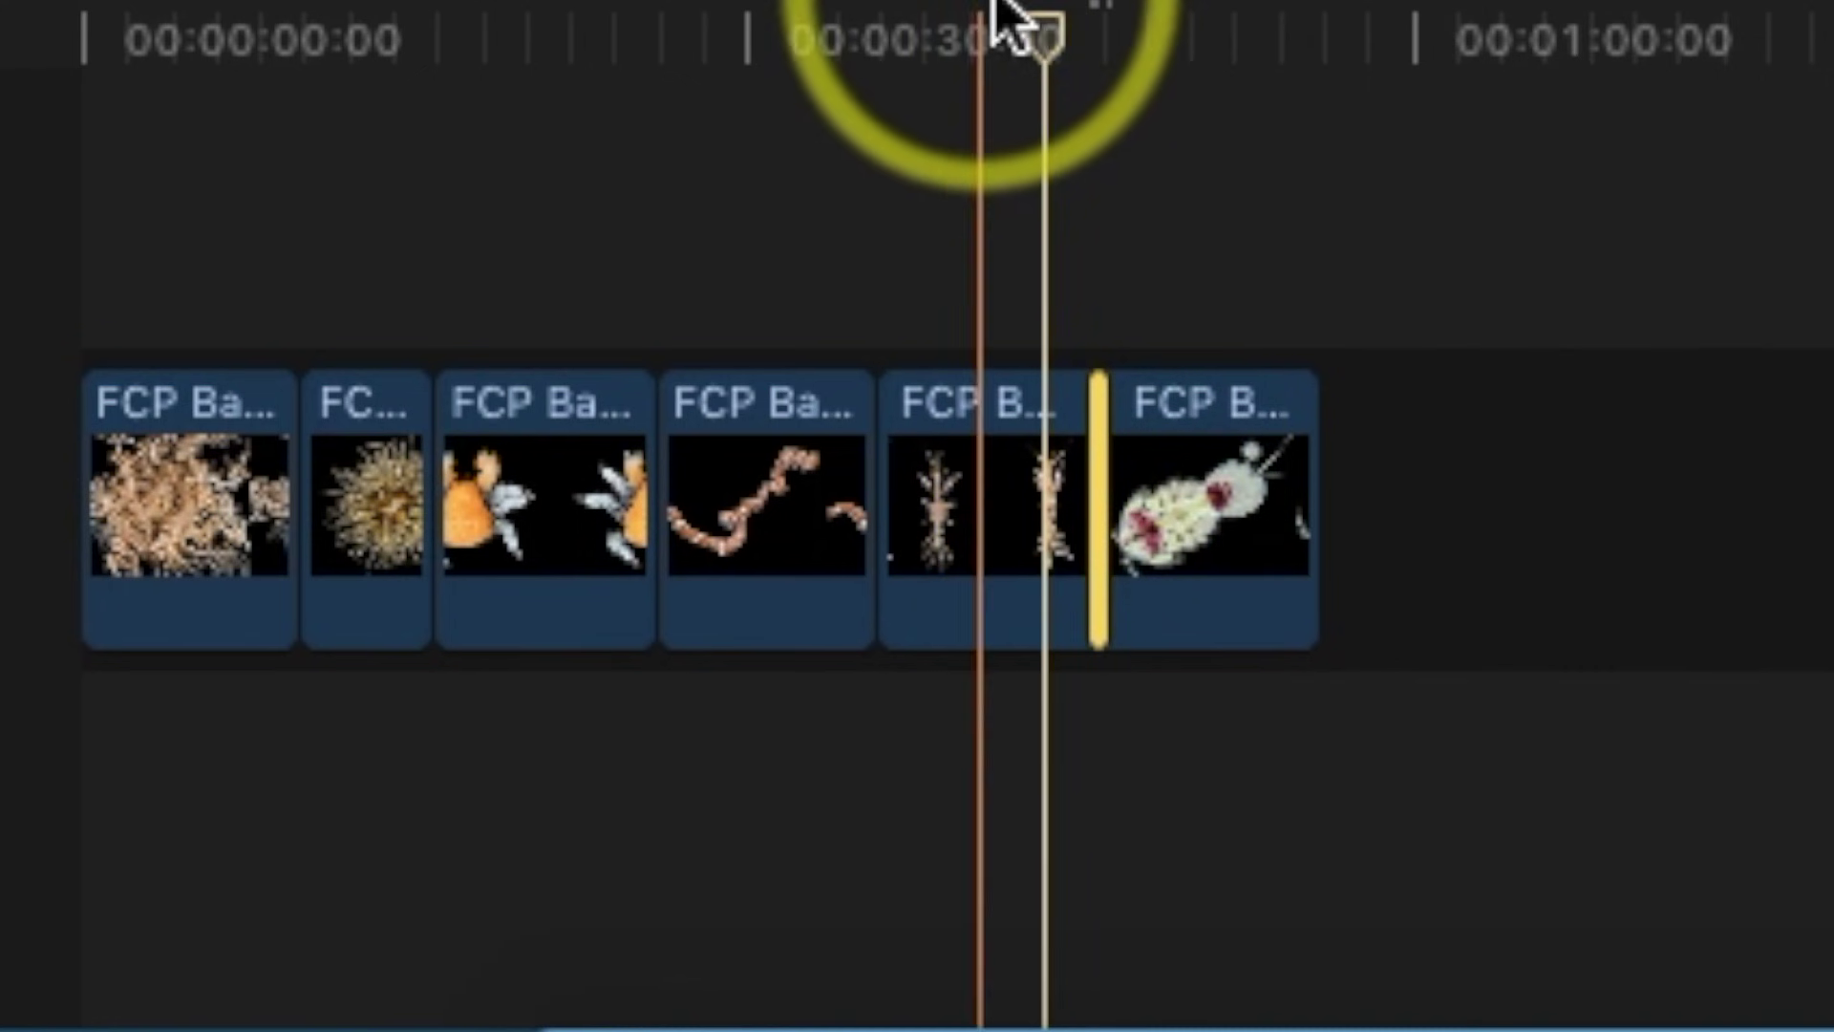
# Play back the Cross Dissolve between FCP Basic Tutorial 5 and FCP Basic Tutorial 4 and return the playhead to before the transition.
pyautogui.moveTo(1055, 55); pyautogui.dragTo(1049, 39)
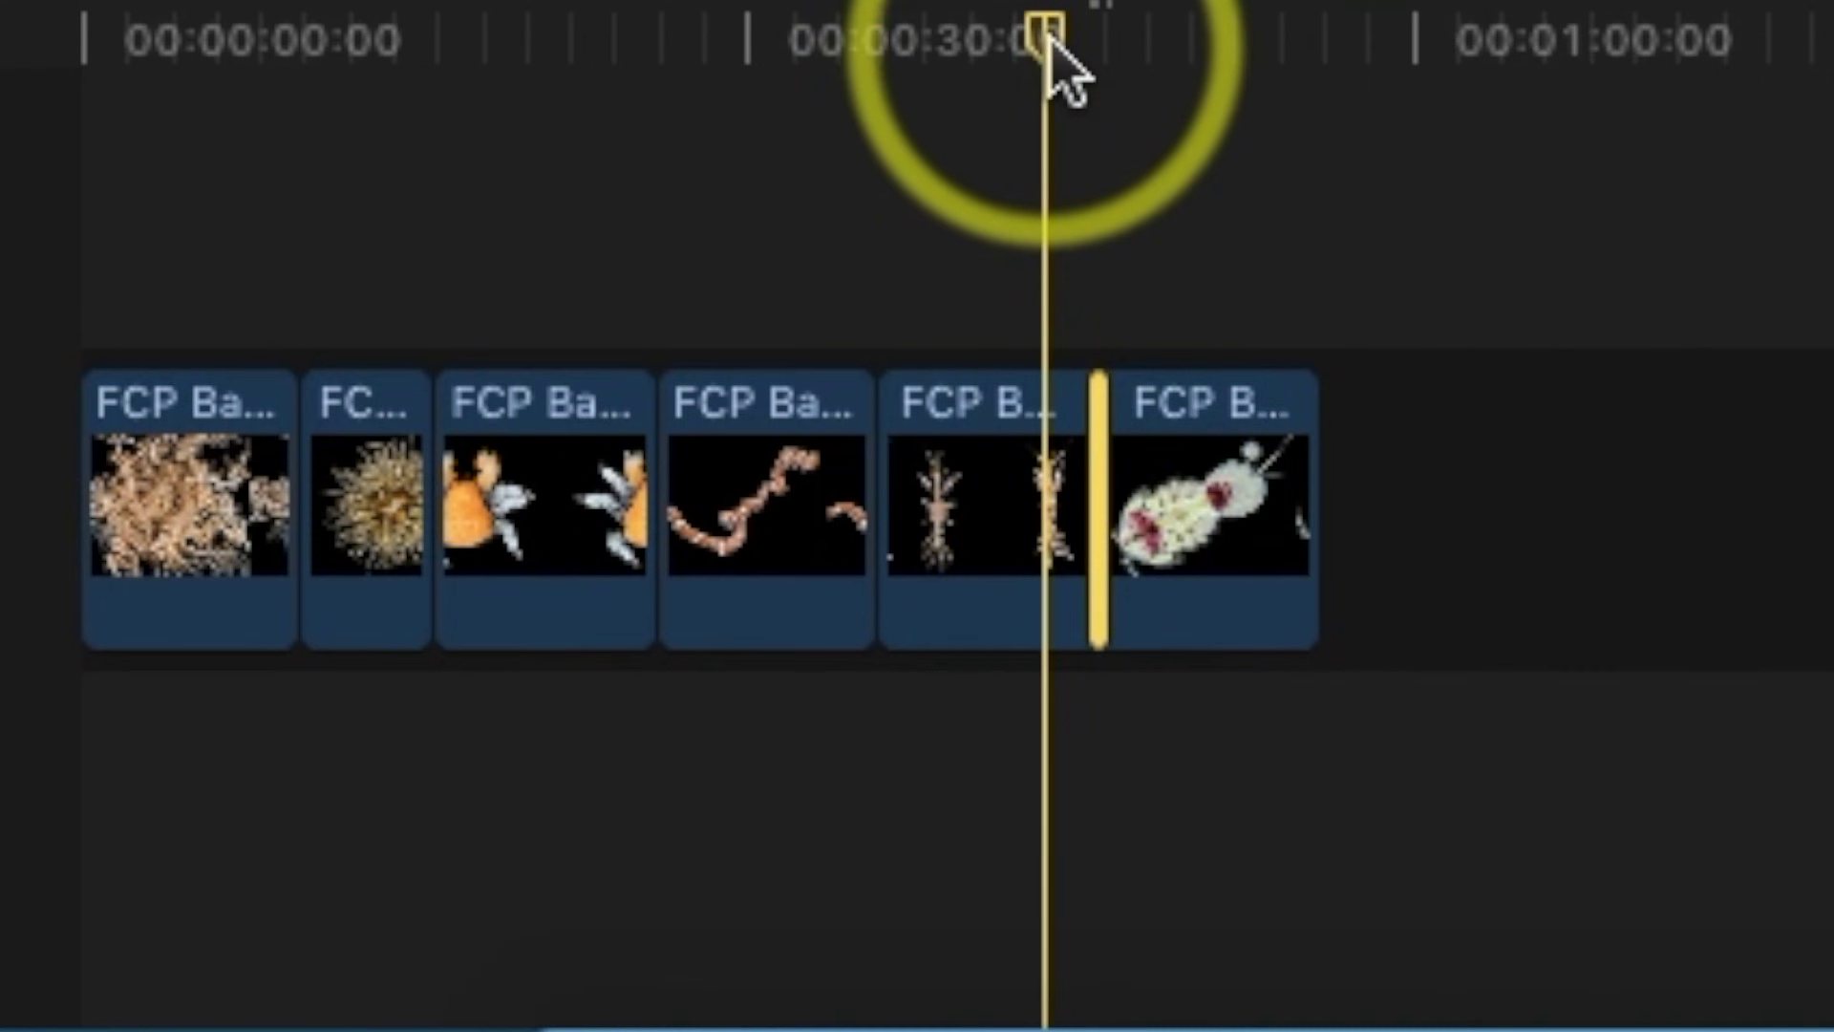
pyautogui.press('super+equal')
pyautogui.press('super+equal')
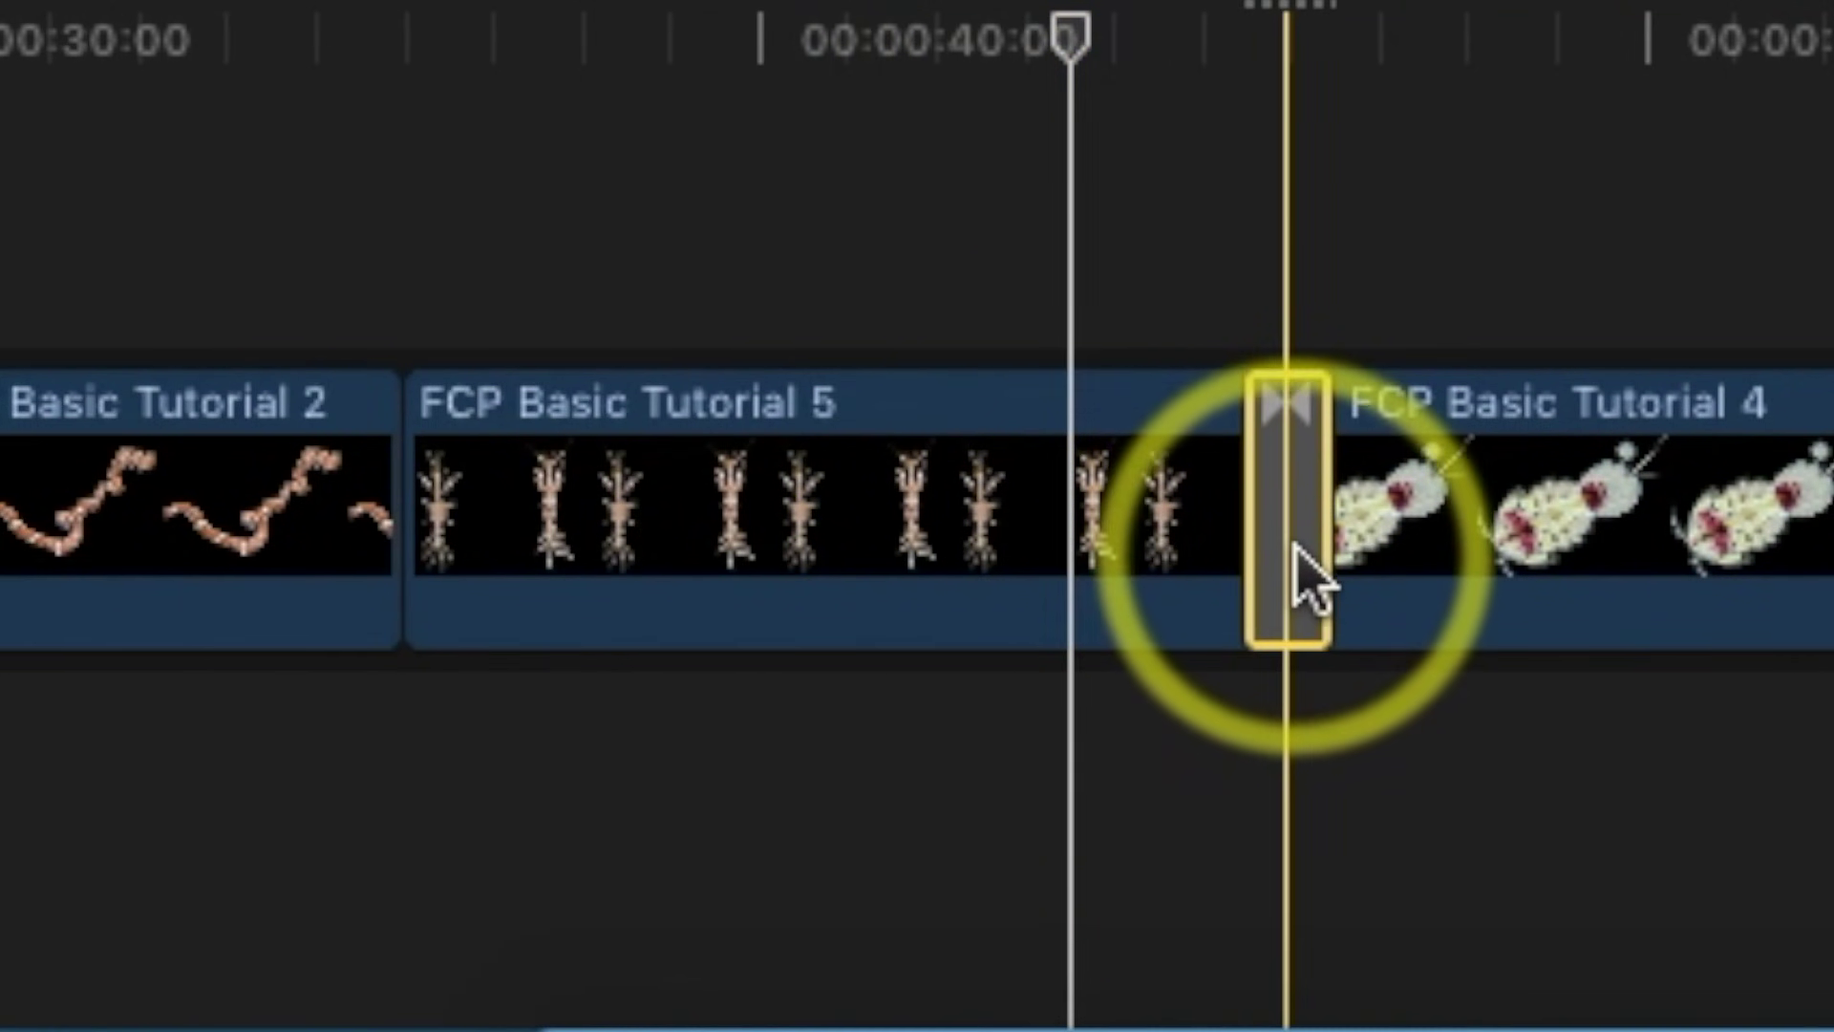
pyautogui.moveTo(1067, 38); pyautogui.dragTo(965, 29)
pyautogui.press('space')
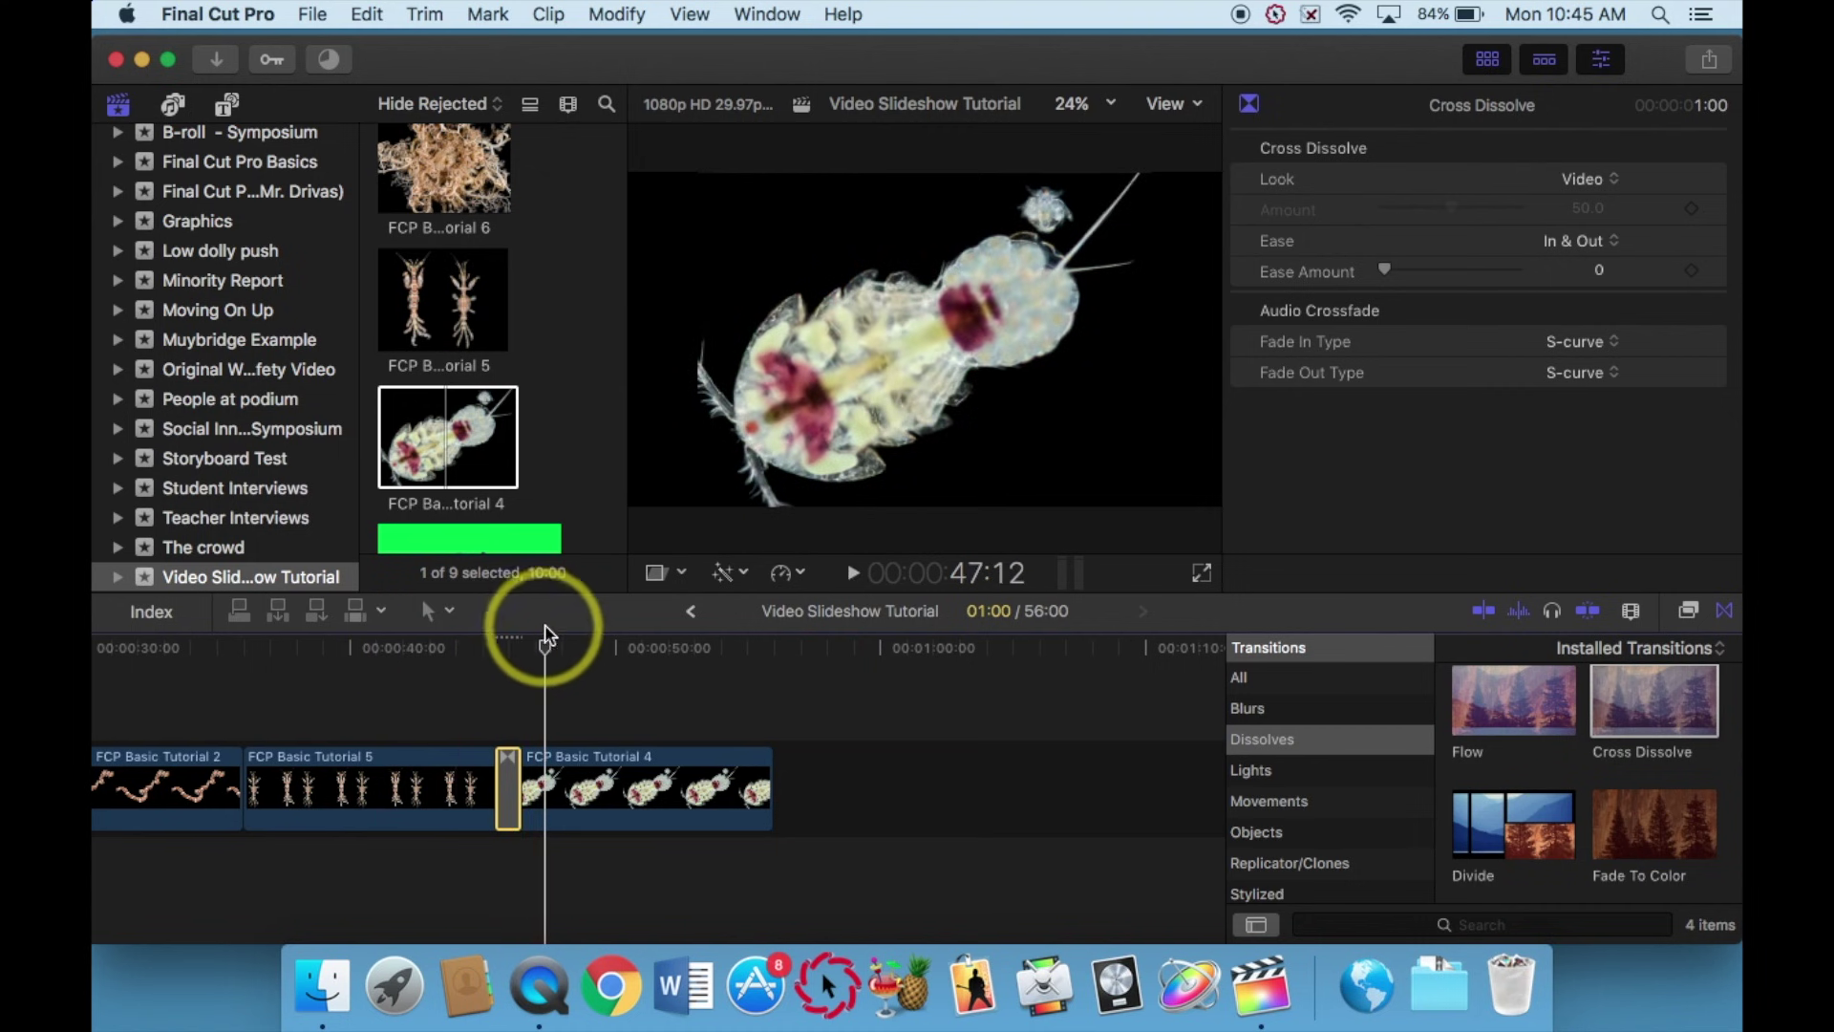
pyautogui.moveTo(546, 650); pyautogui.dragTo(444, 660)
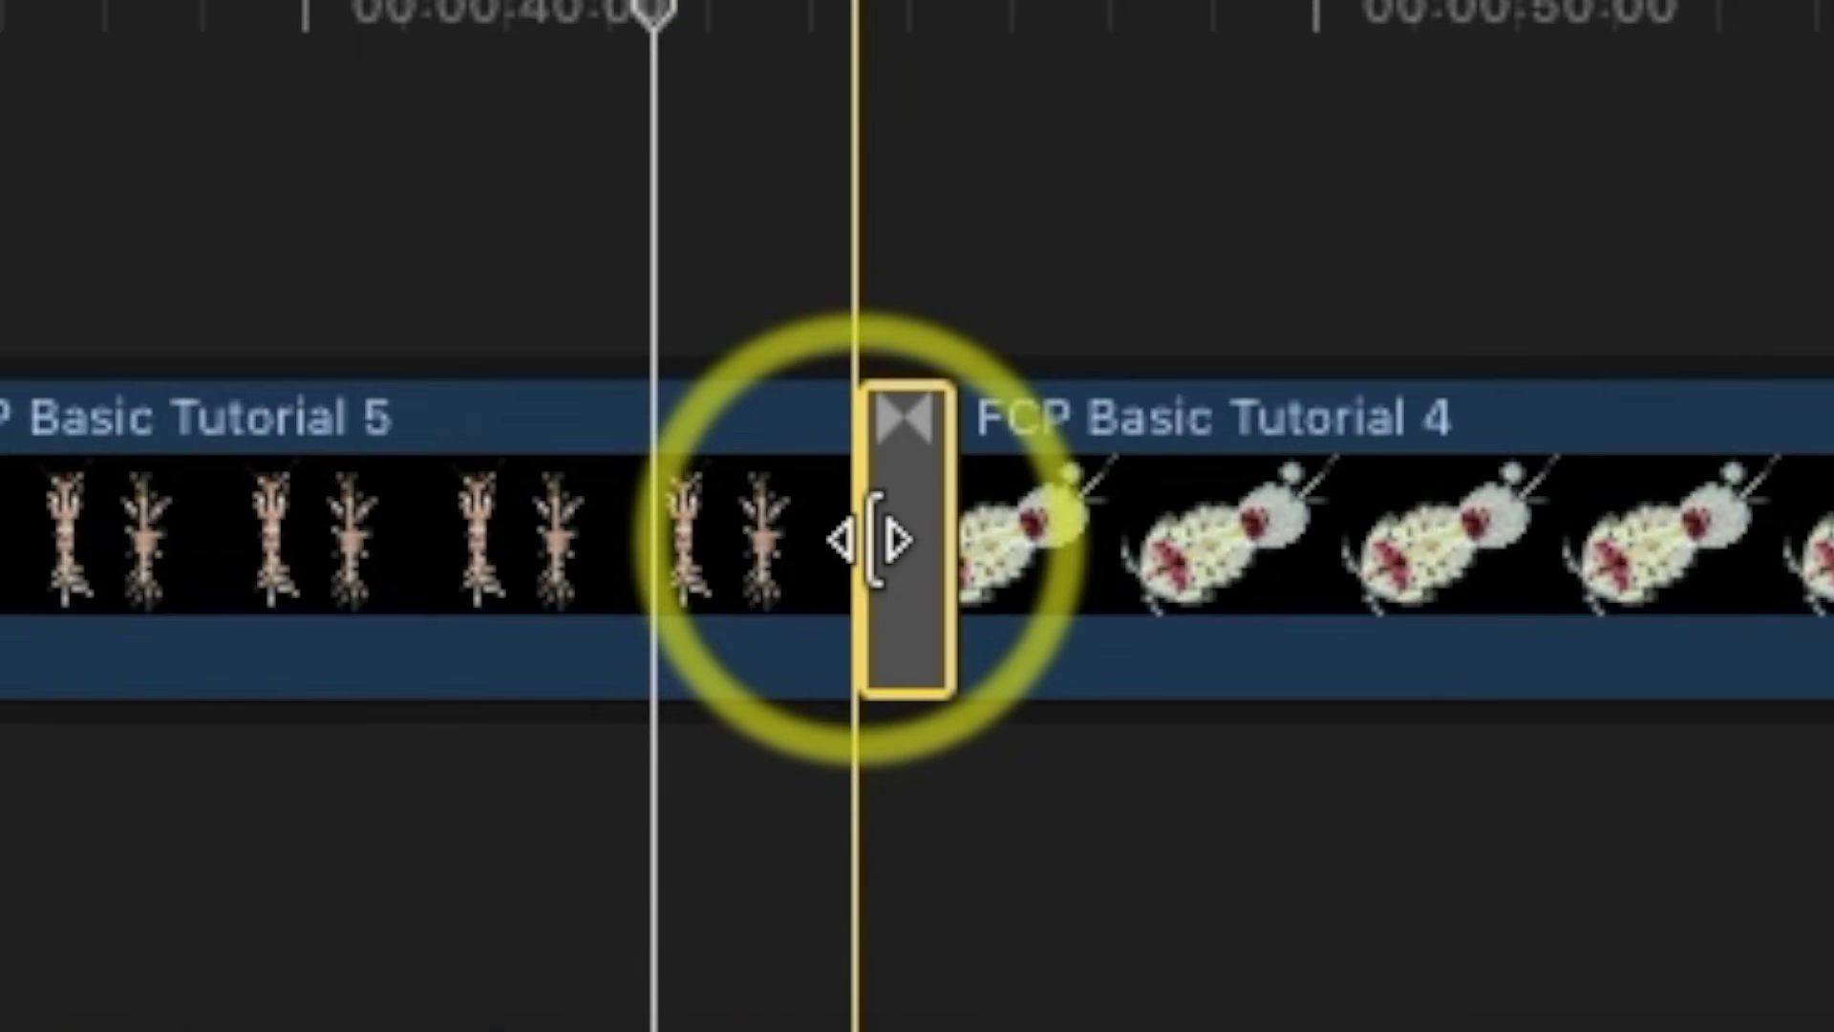
# Lengthen the Cross Dissolve between FCP Basic Tutorial 5 and FCP Basic Tutorial 4 to 02:11 and play it back.
pyautogui.moveTo(869, 542); pyautogui.dragTo(801, 532)
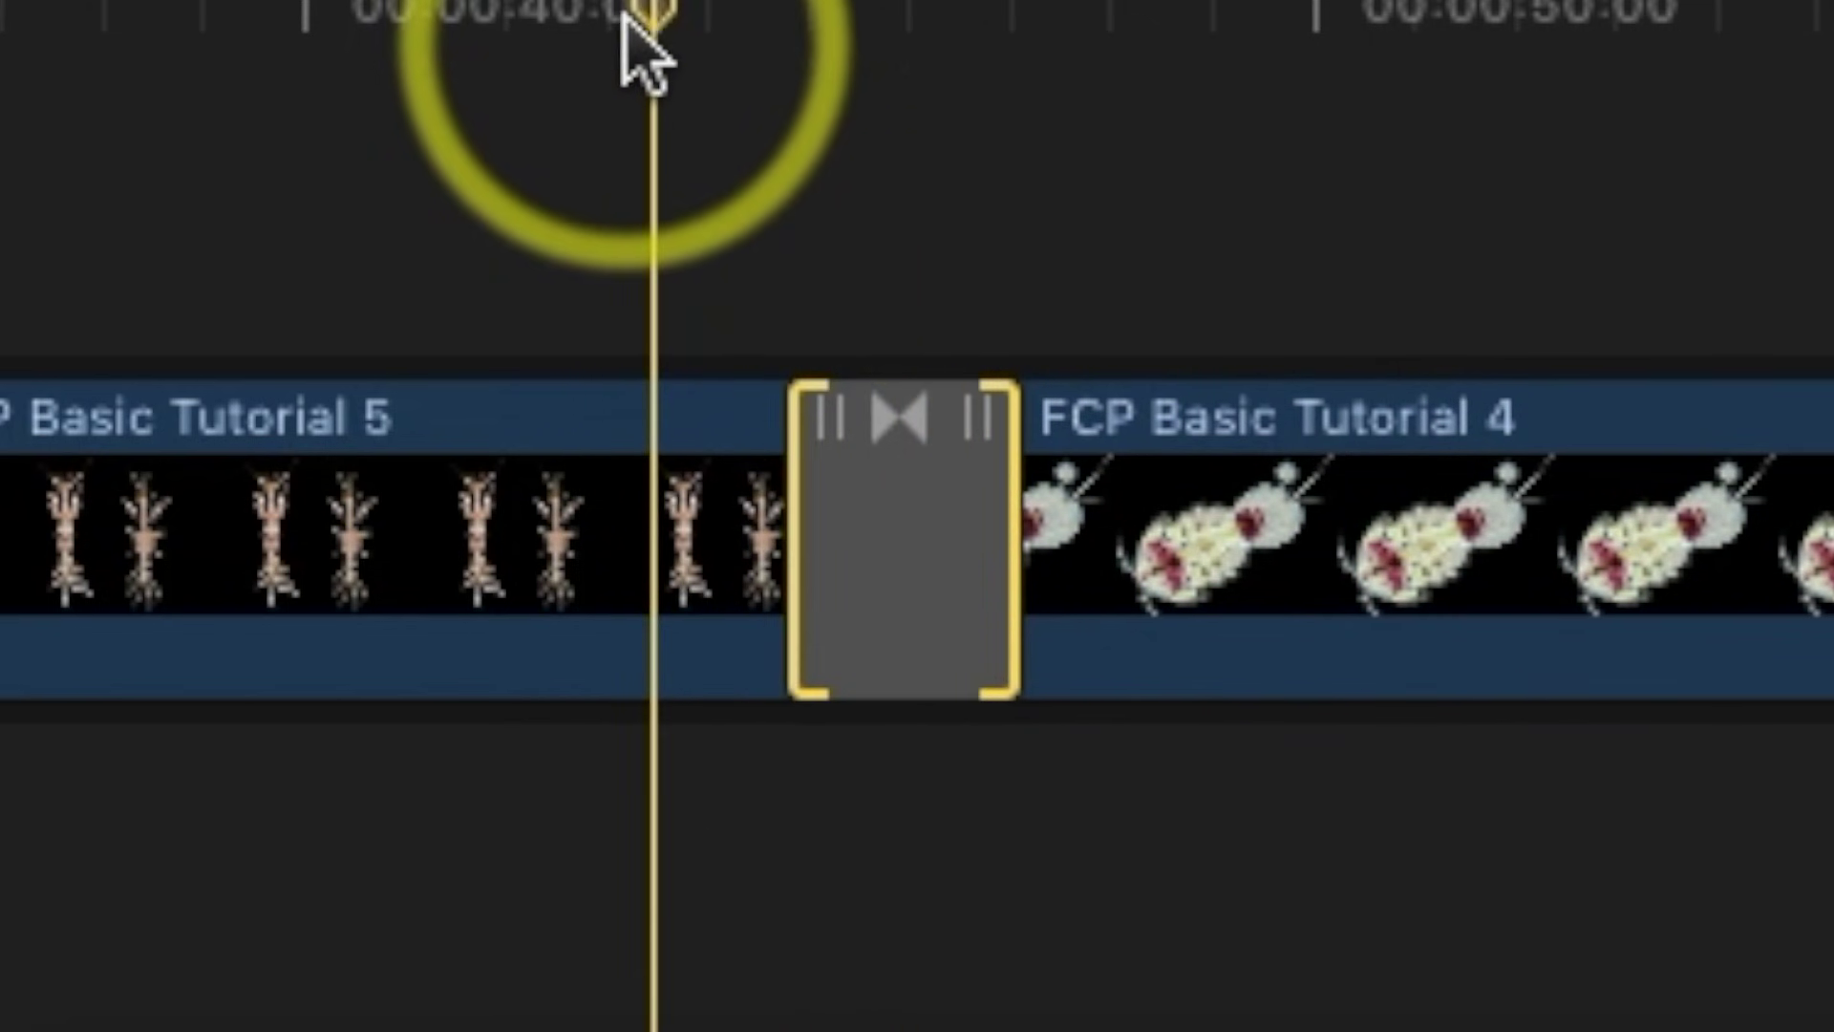
pyautogui.moveTo(653, 4); pyautogui.dragTo(517, 2)
pyautogui.press('space')
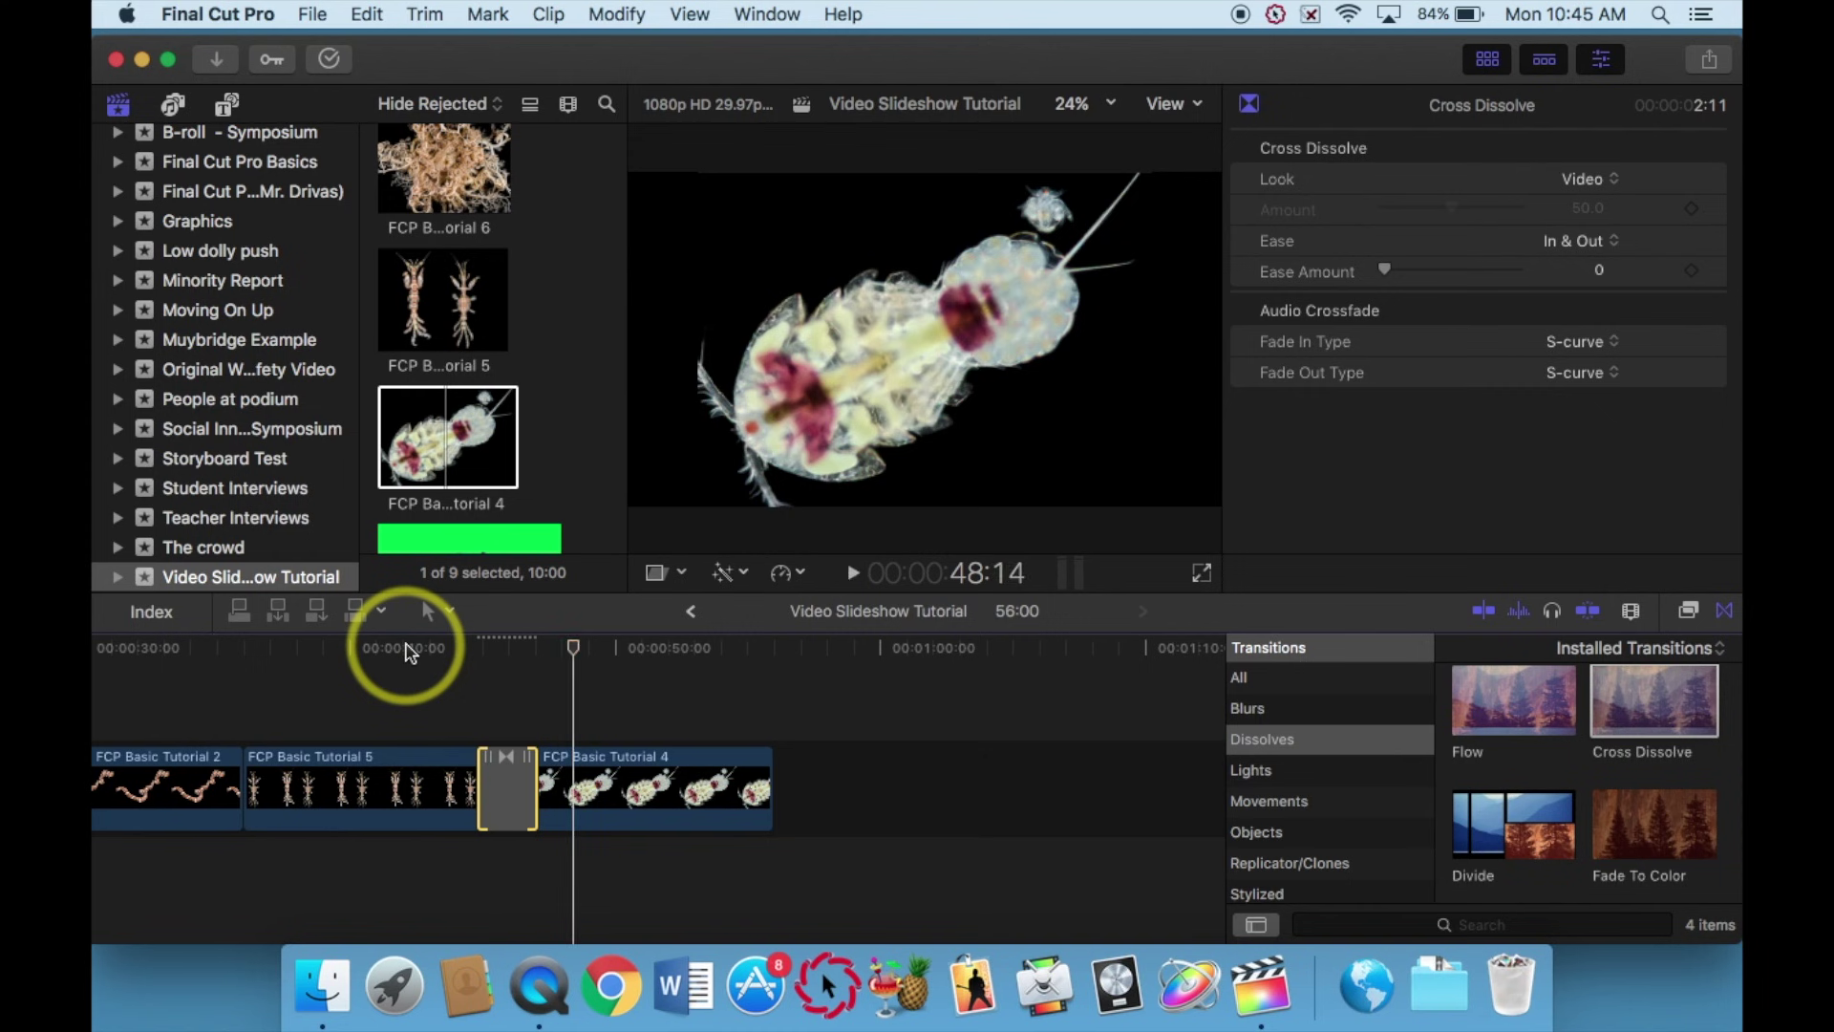
pyautogui.moveTo(576, 654); pyautogui.dragTo(417, 647)
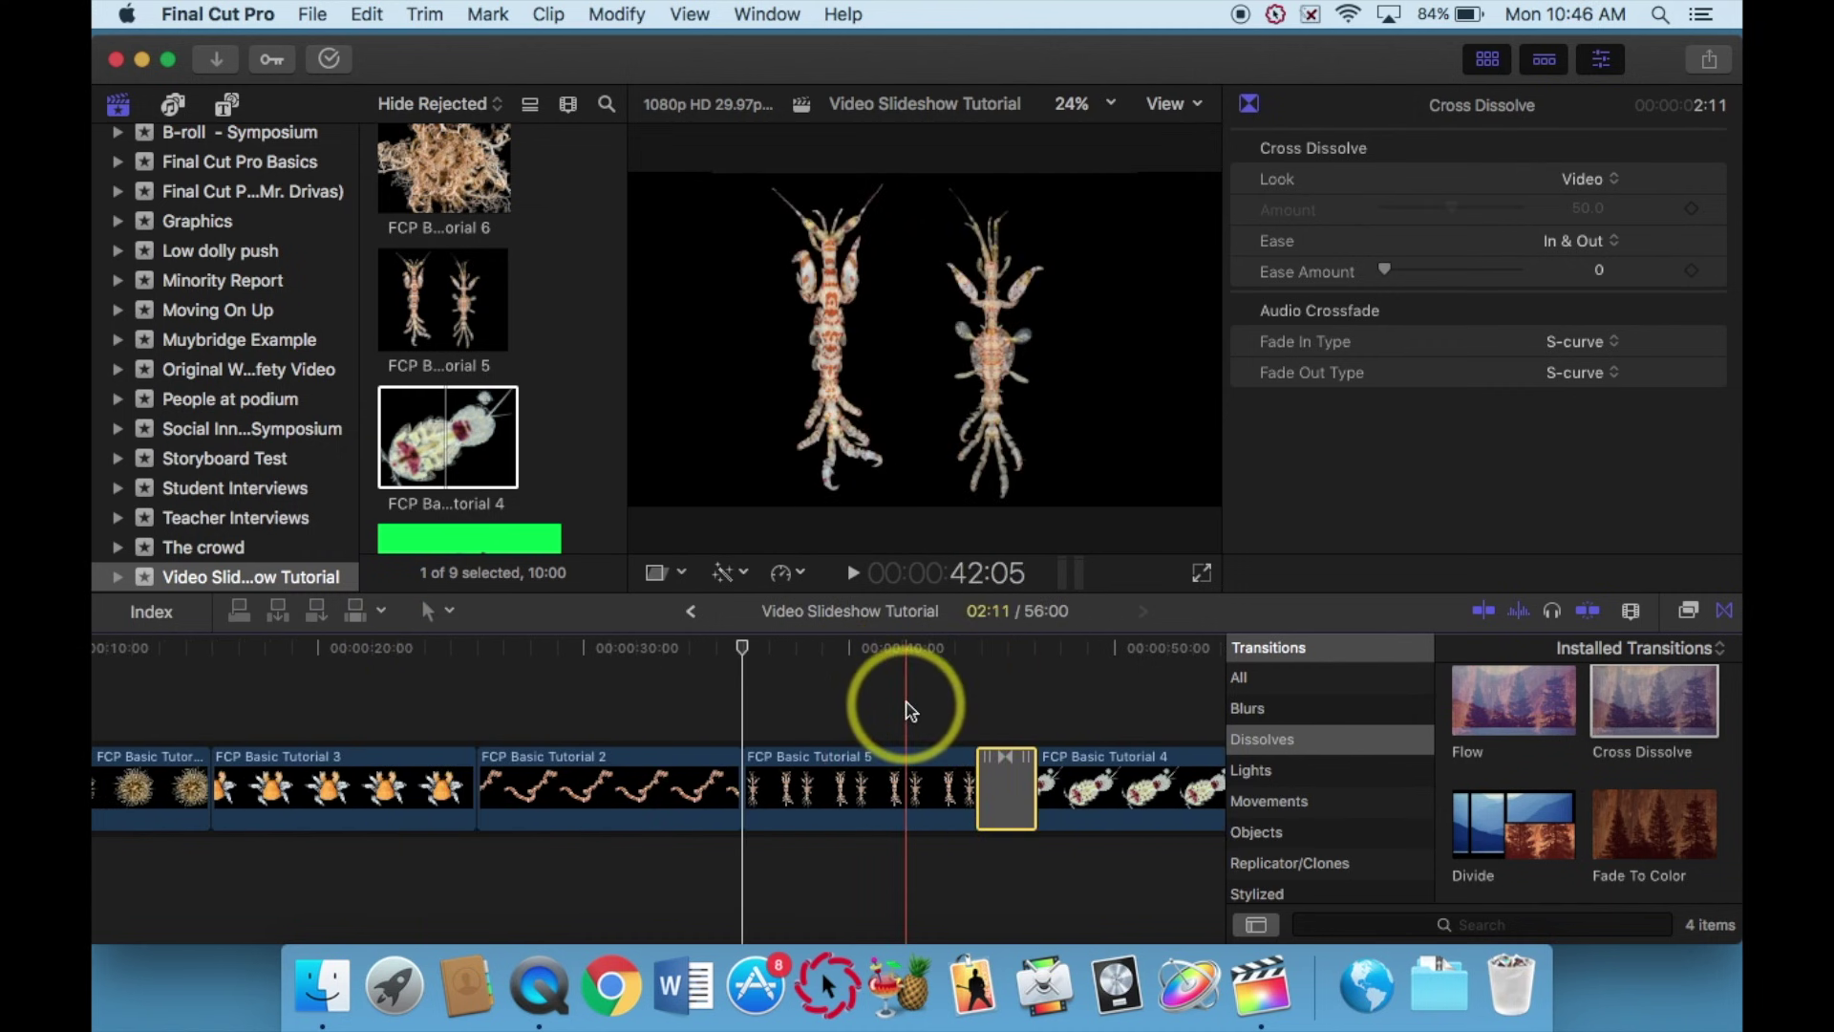
# Add the full 10:00 of the FCP Basic Tutorial background for green screen clip after FCP Basic Tutorial 4 in the timeline.
pyautogui.hscroll(10, 909, 704)
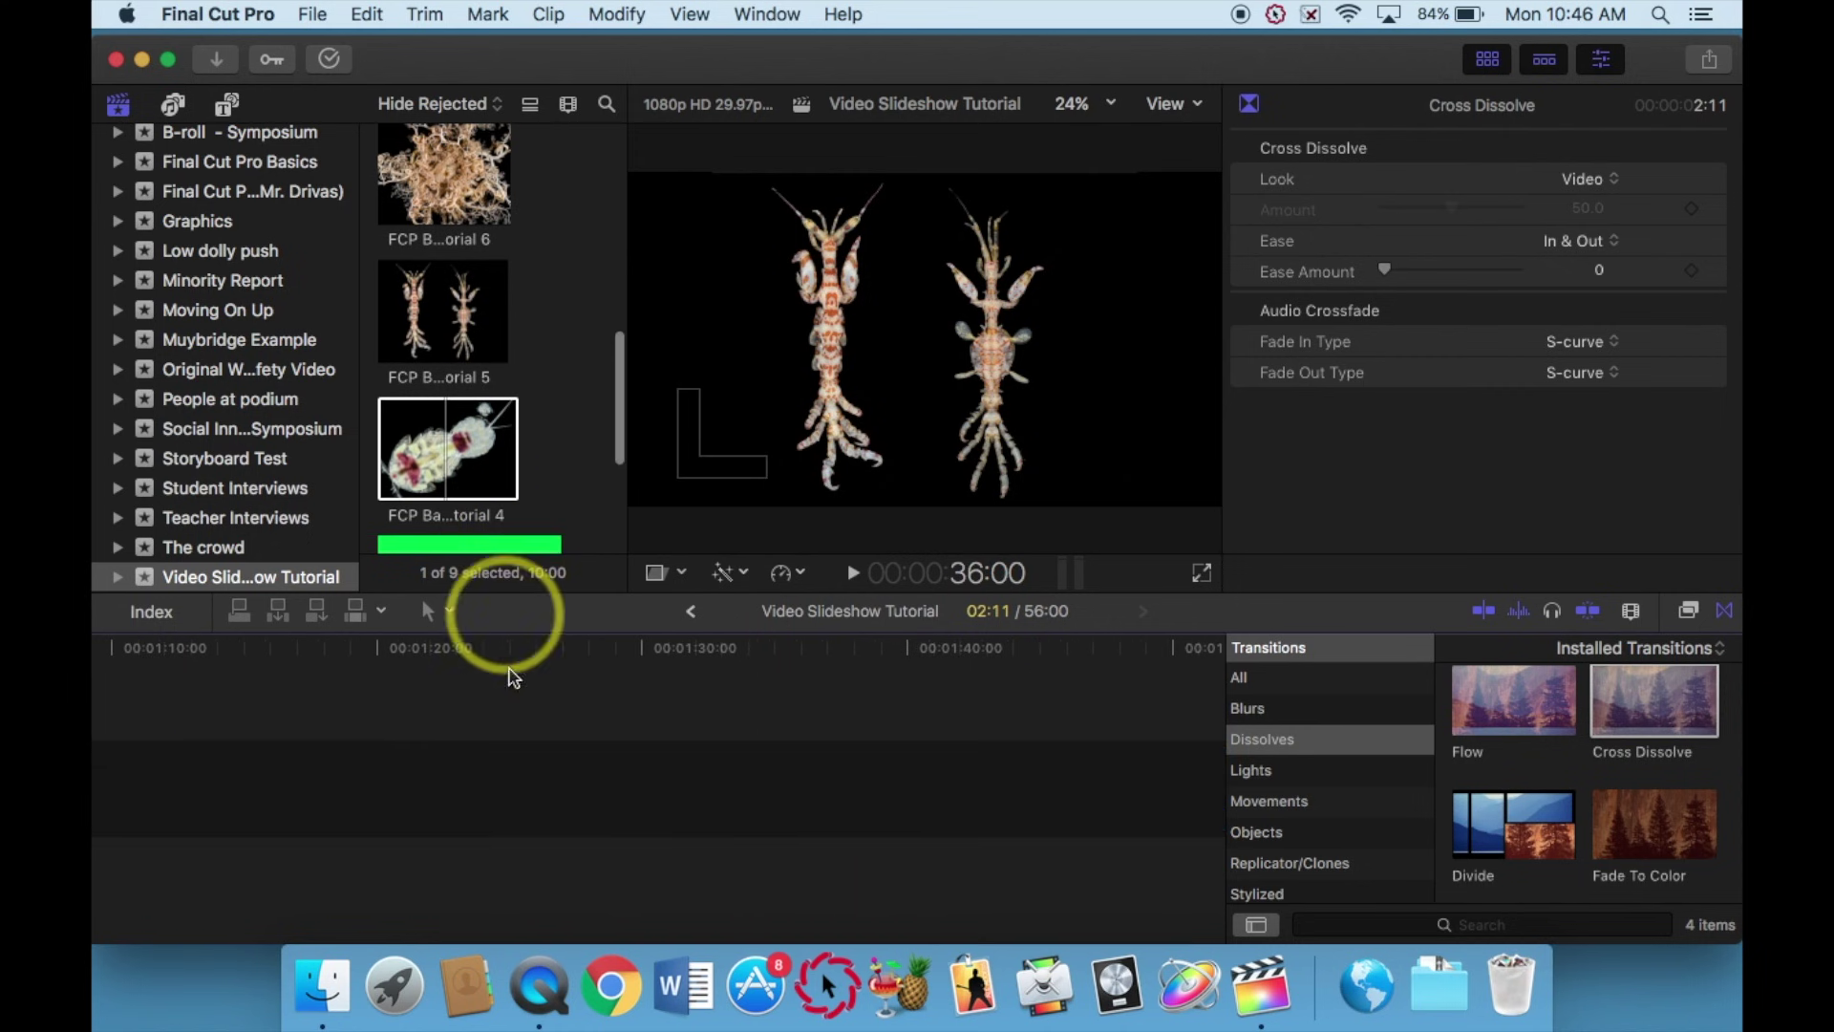
pyautogui.hscroll(-10, 495, 776)
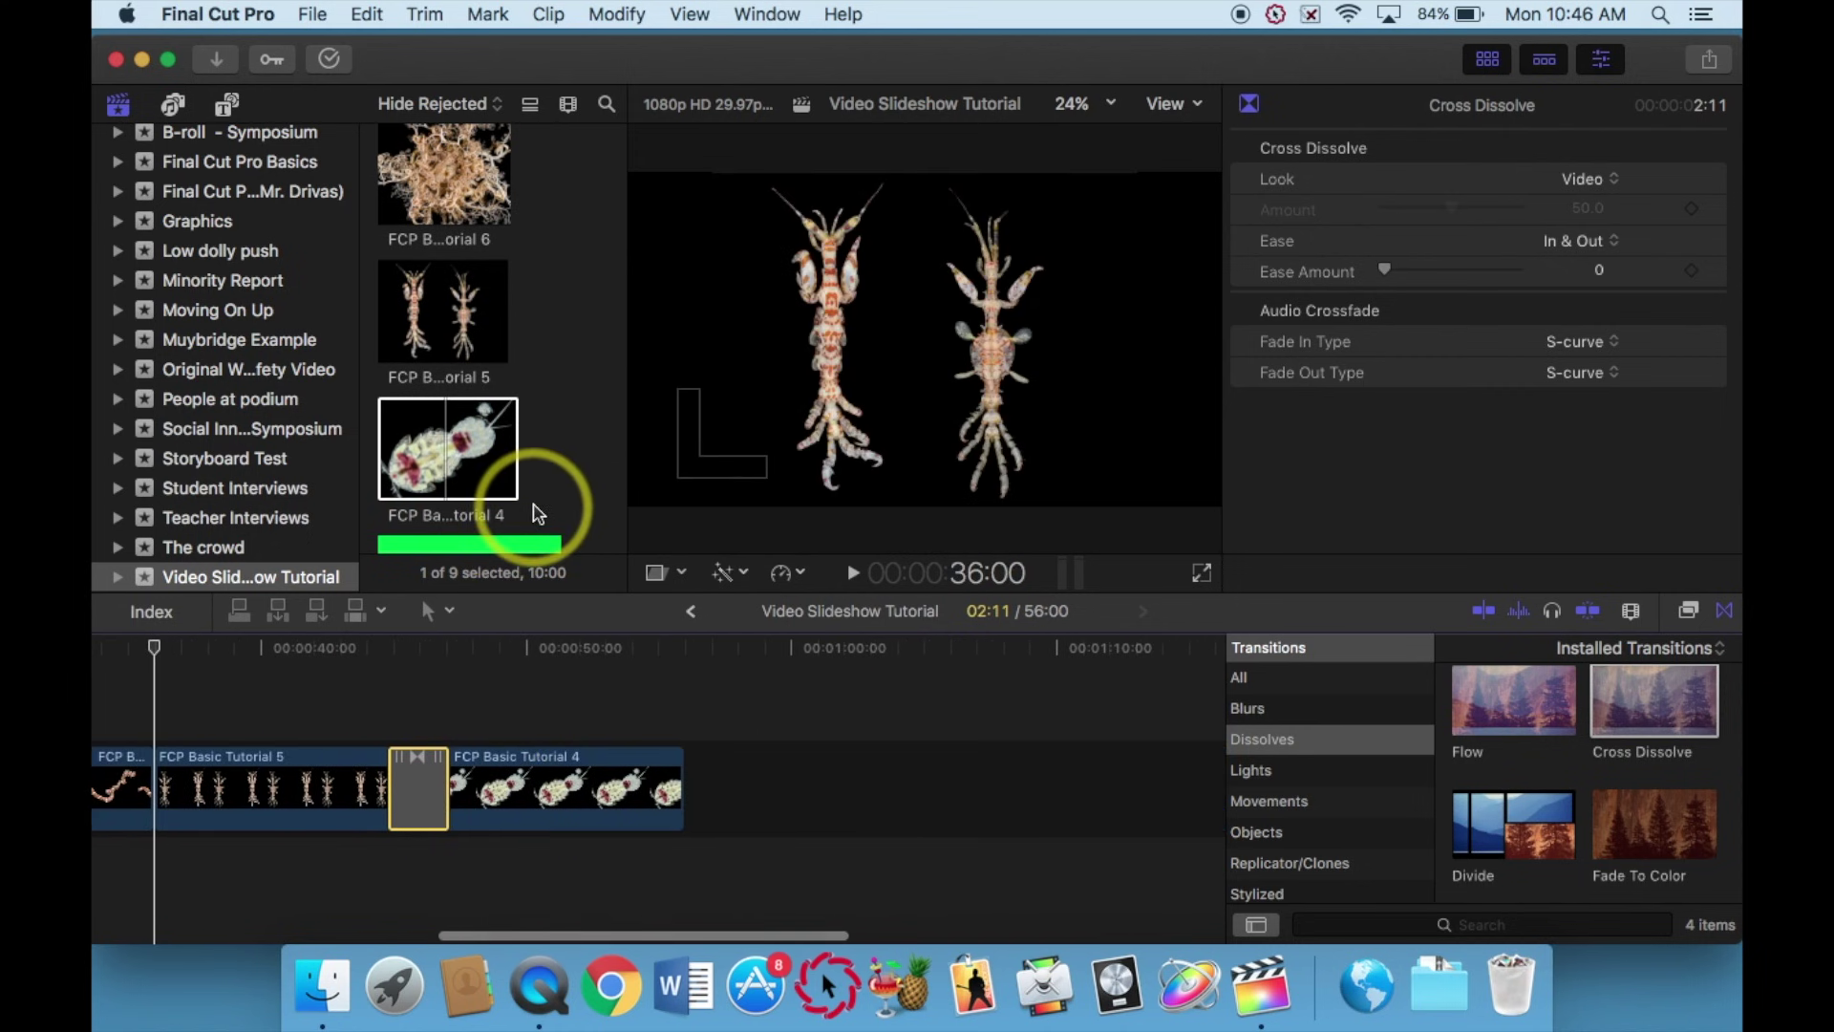
pyautogui.click(545, 507)
pyautogui.scroll(-4, 549, 507)
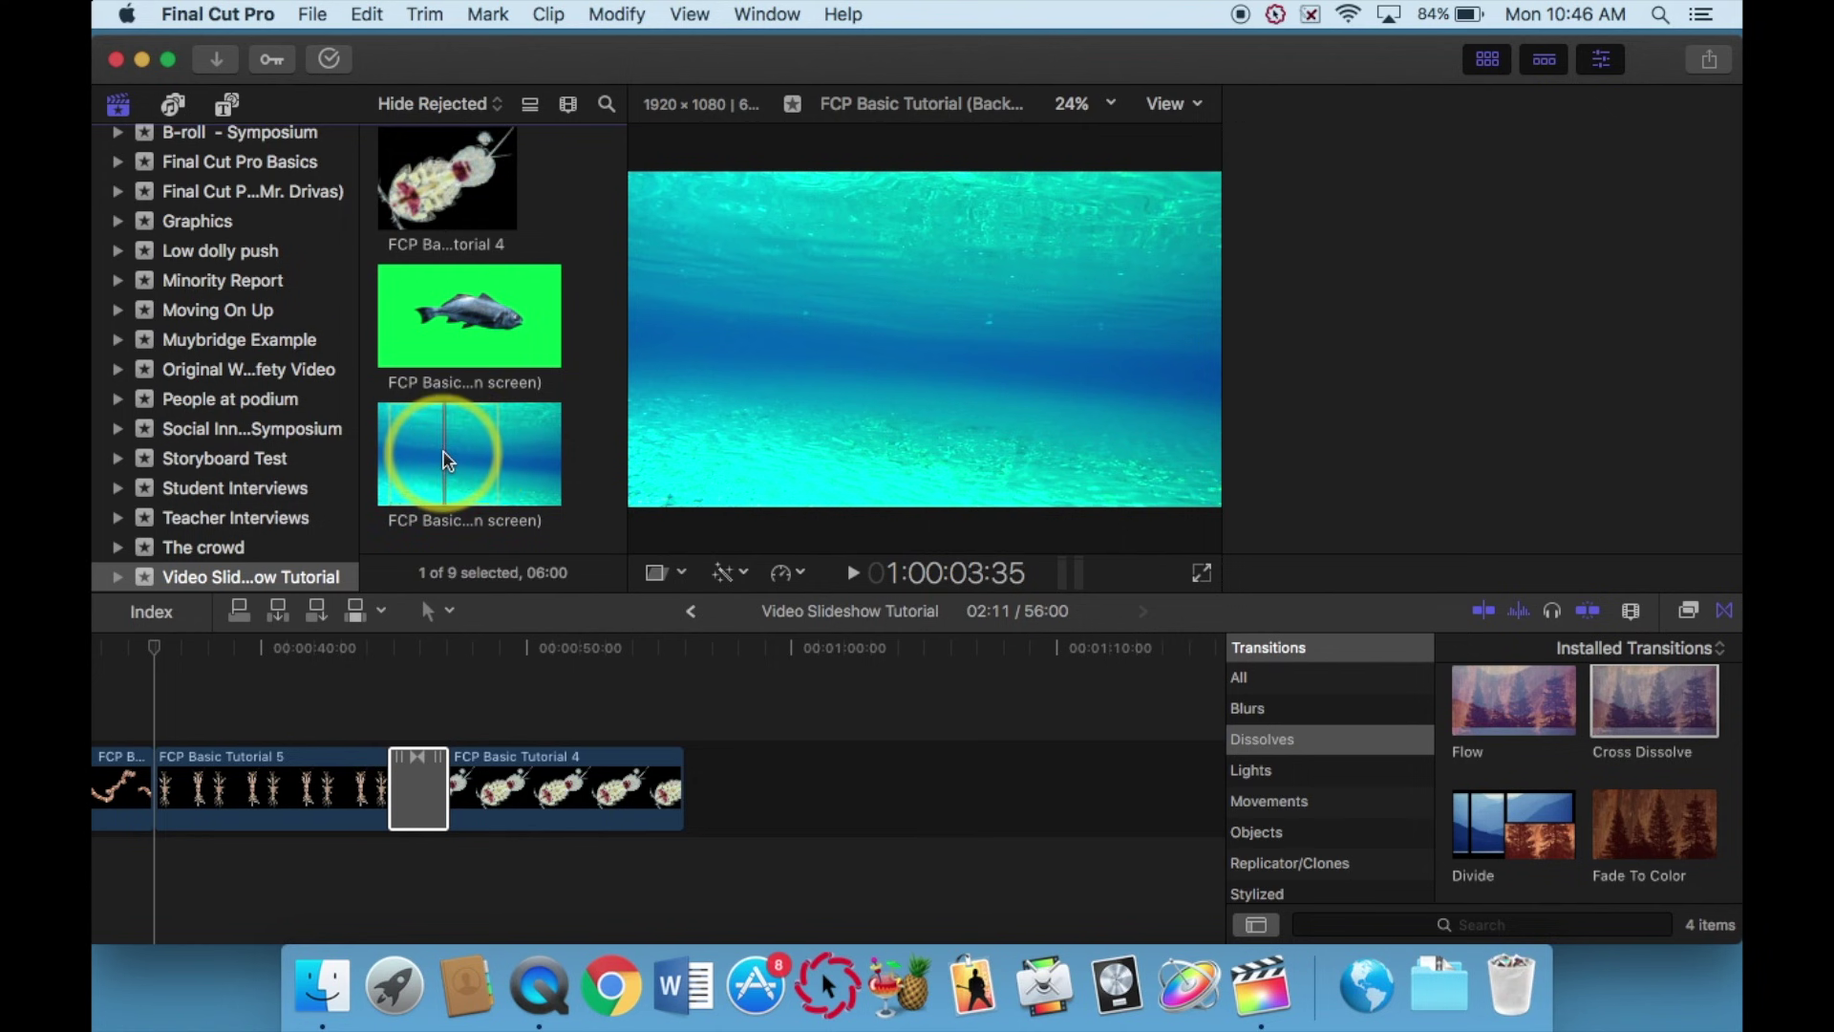
pyautogui.click(448, 462)
pyautogui.moveTo(515, 463); pyautogui.dragTo(540, 451)
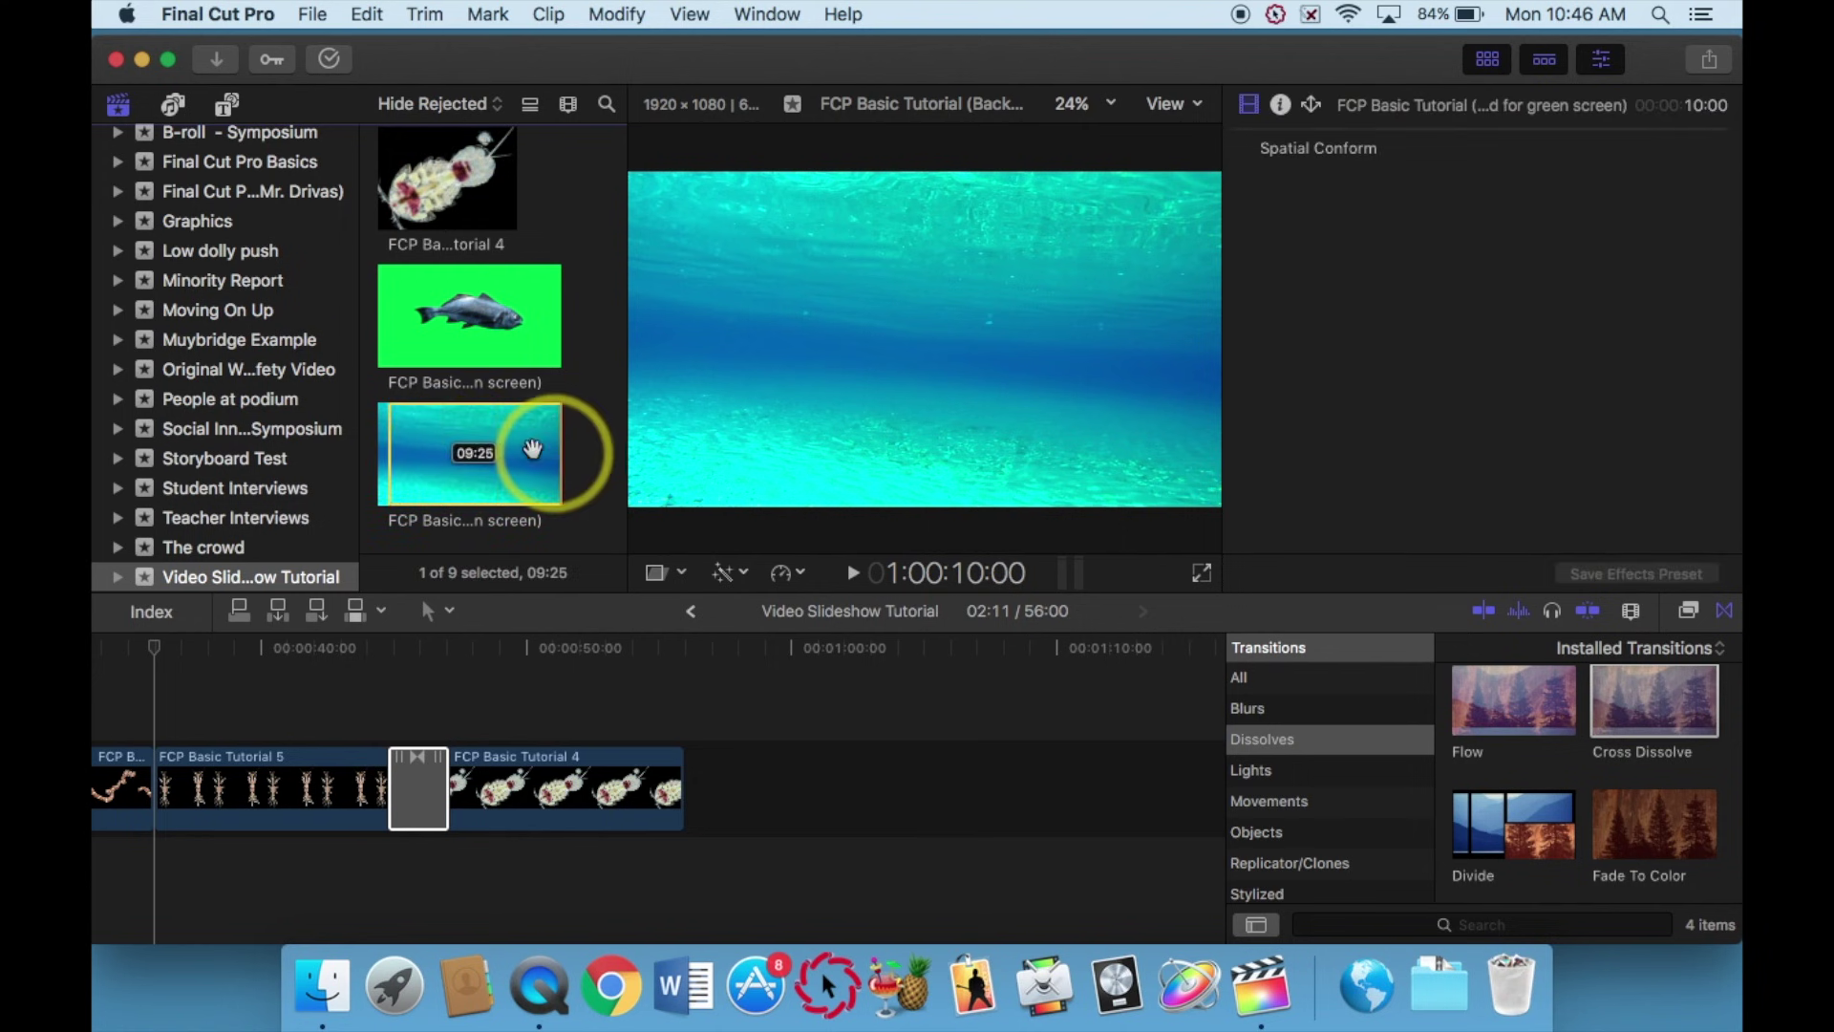
pyautogui.moveTo(388, 468); pyautogui.dragTo(729, 774)
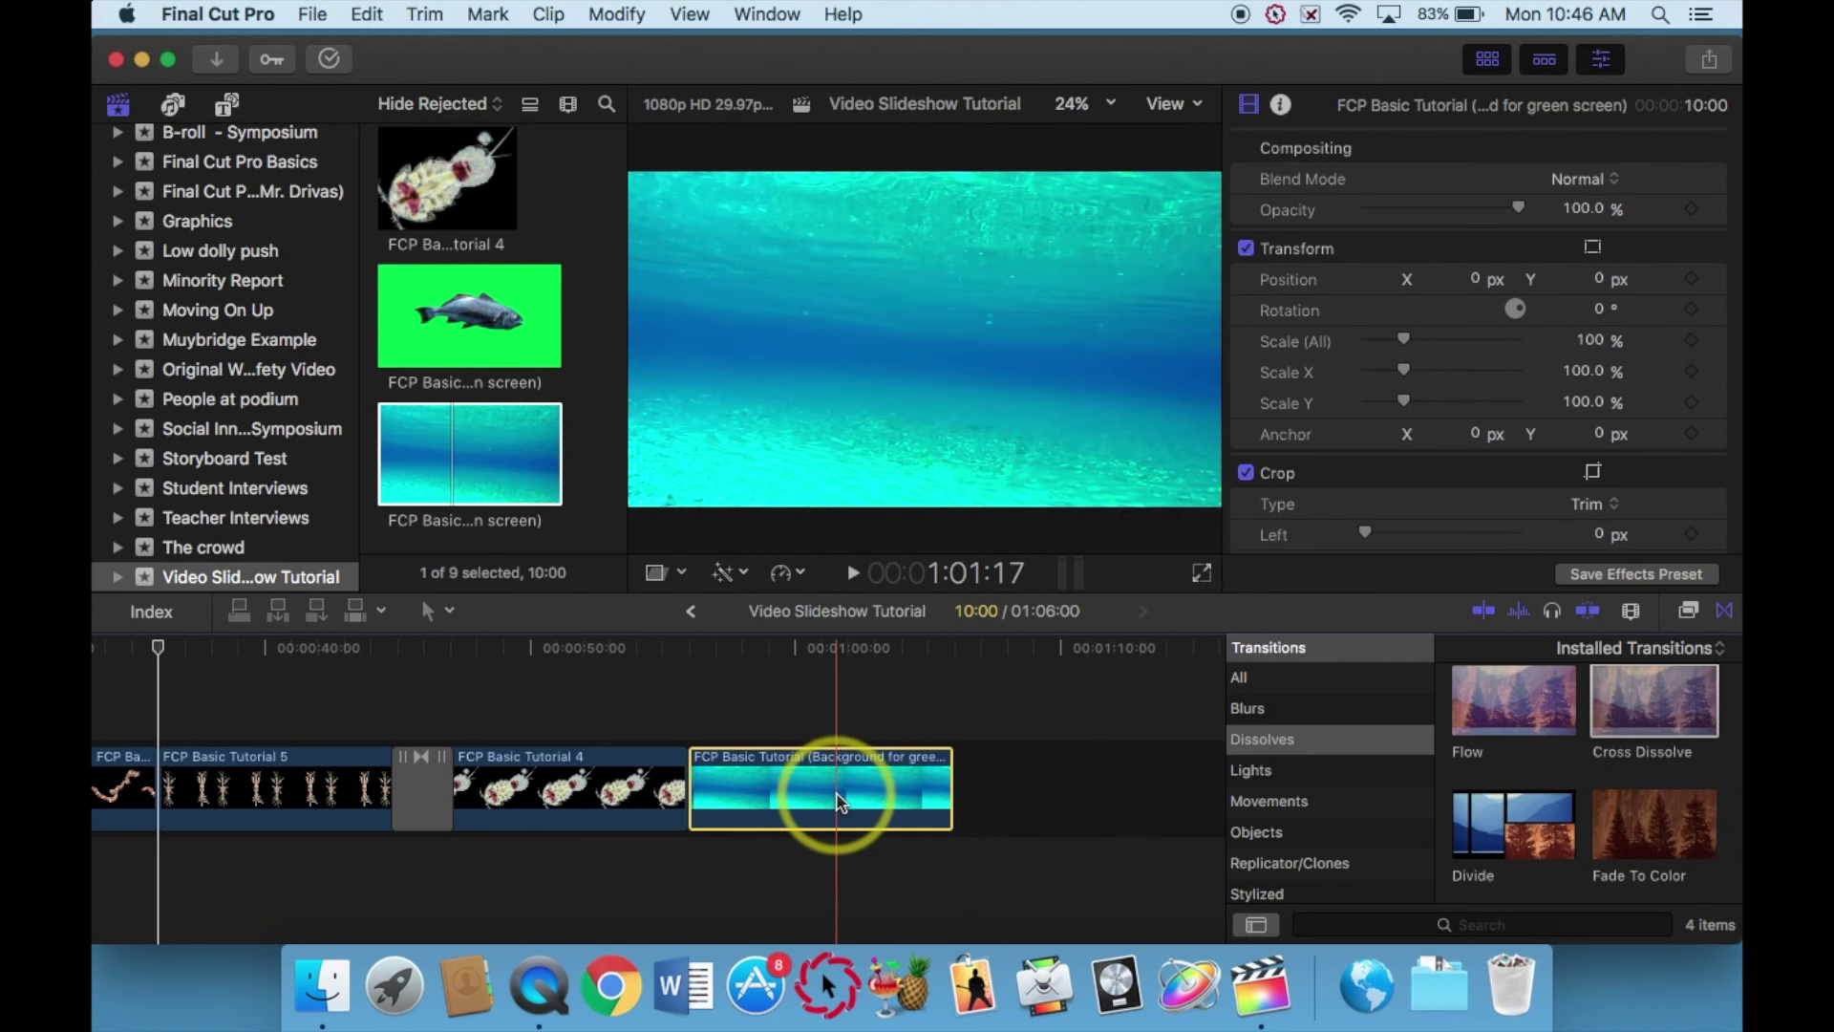
# Place the full 10:00 of the FCP Basic Tutorial (fish green screen) clip directly above the underwater background clip, aligned to its start.
pyautogui.hscroll(1, 838, 802)
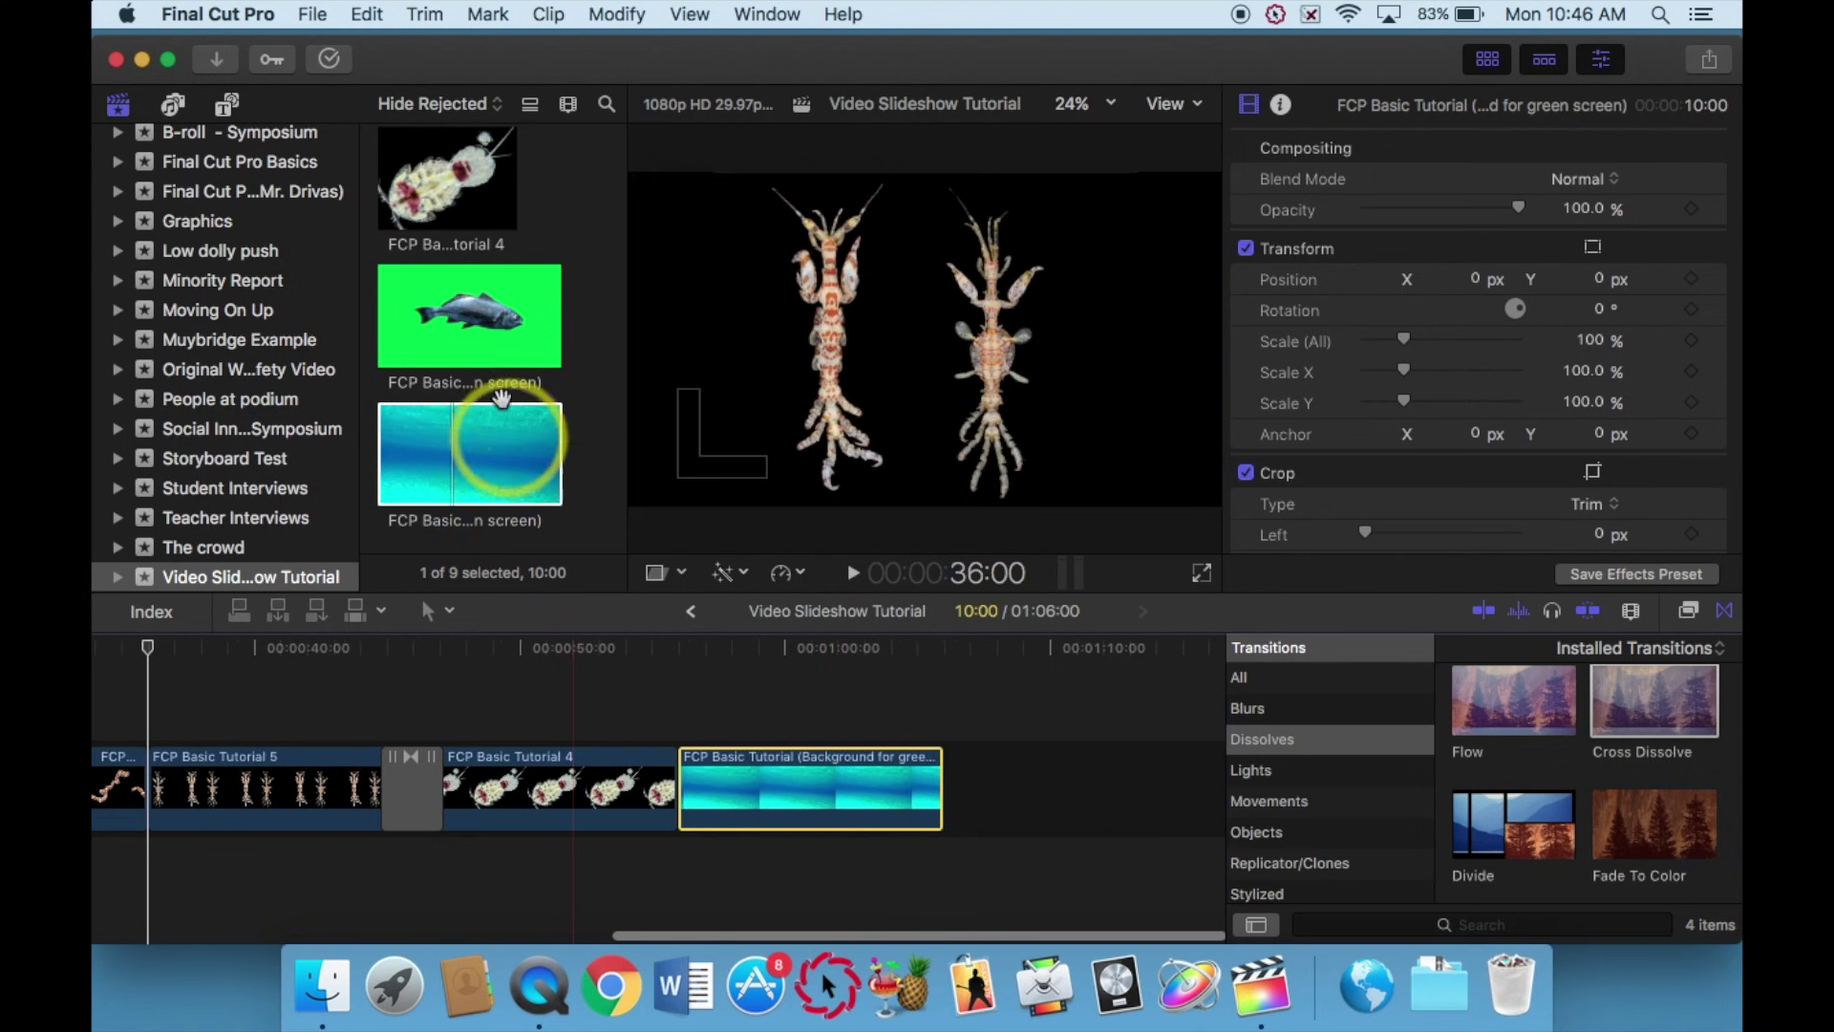
pyautogui.click(456, 321)
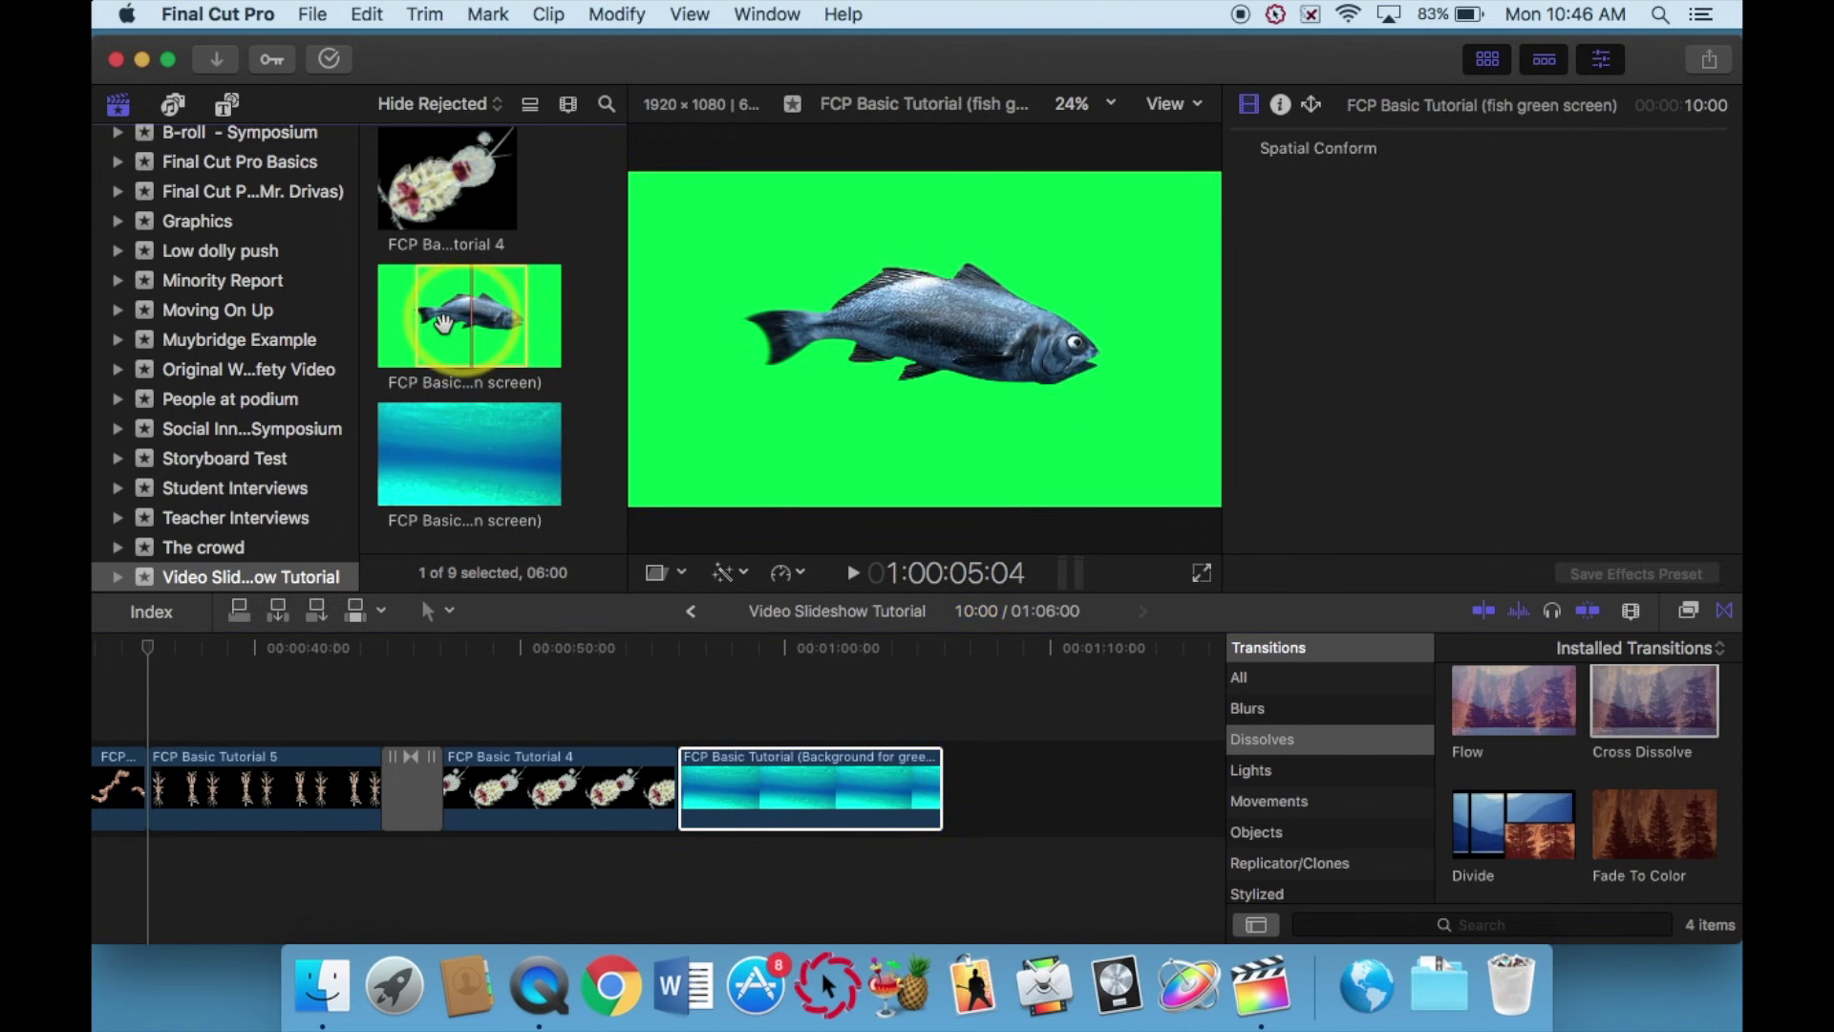
pyautogui.moveTo(416, 315); pyautogui.dragTo(573, 320)
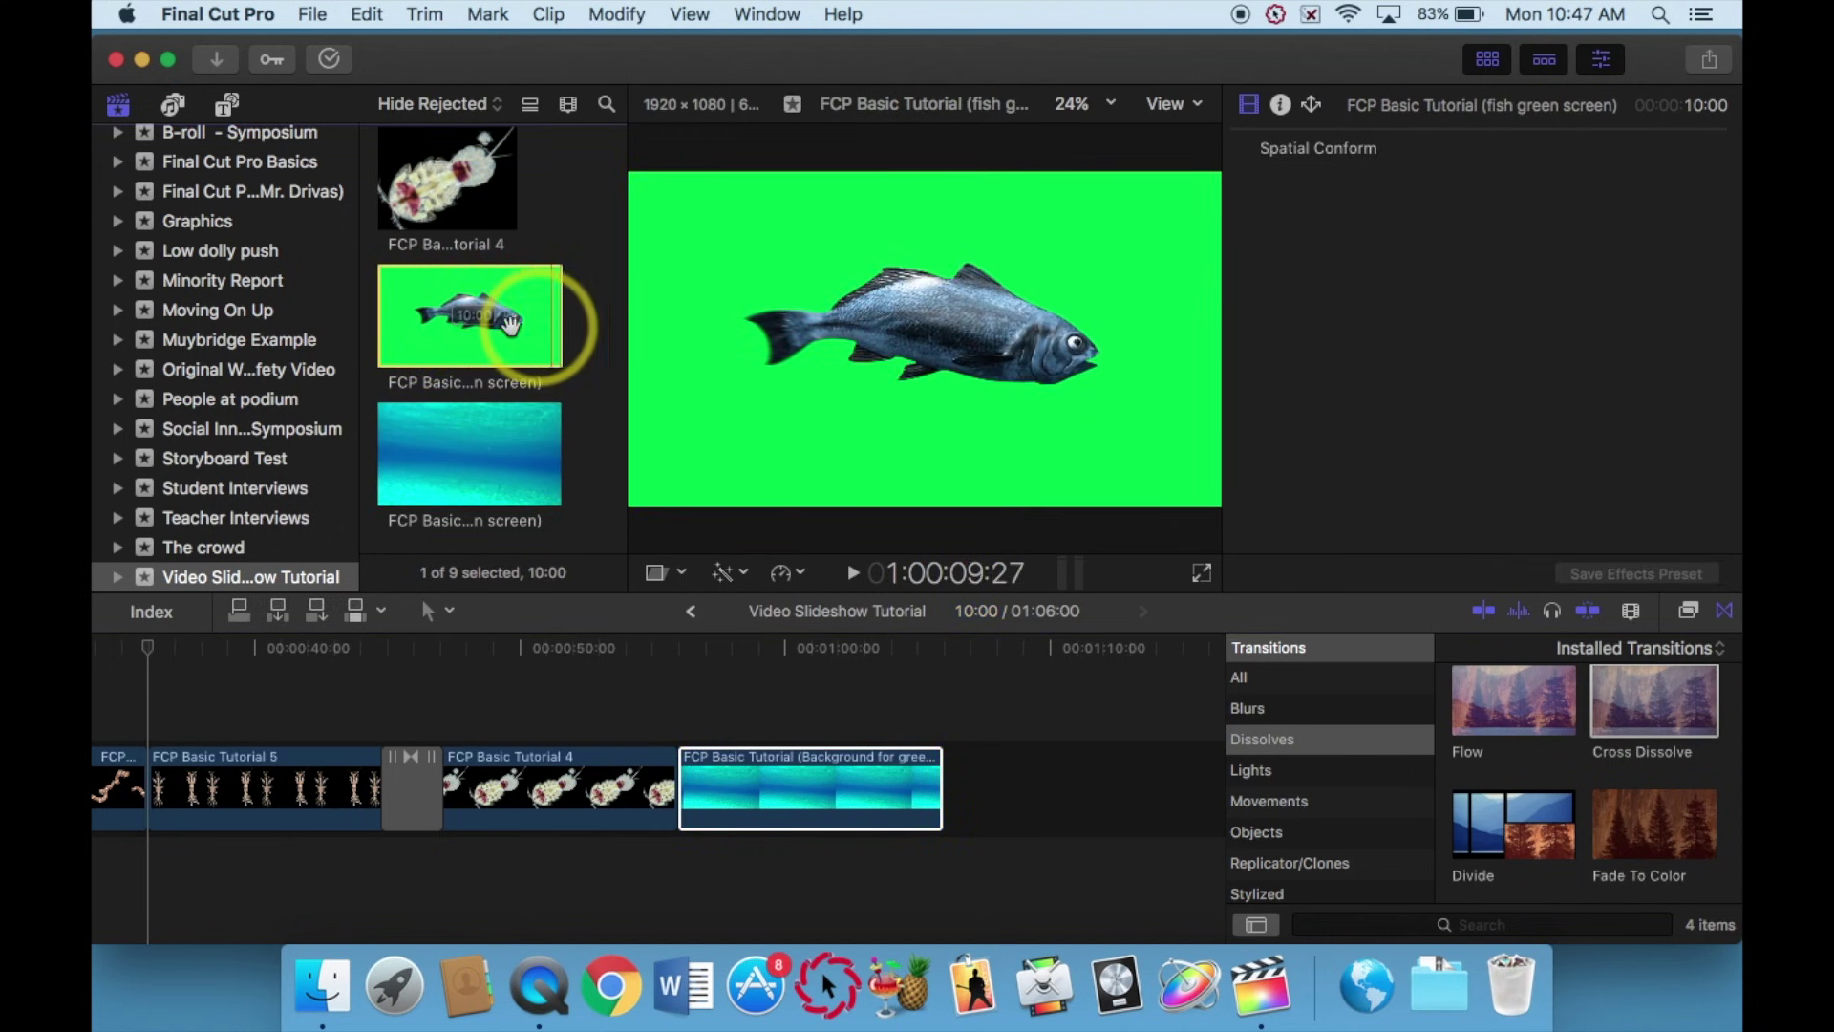
pyautogui.moveTo(435, 307); pyautogui.dragTo(692, 686)
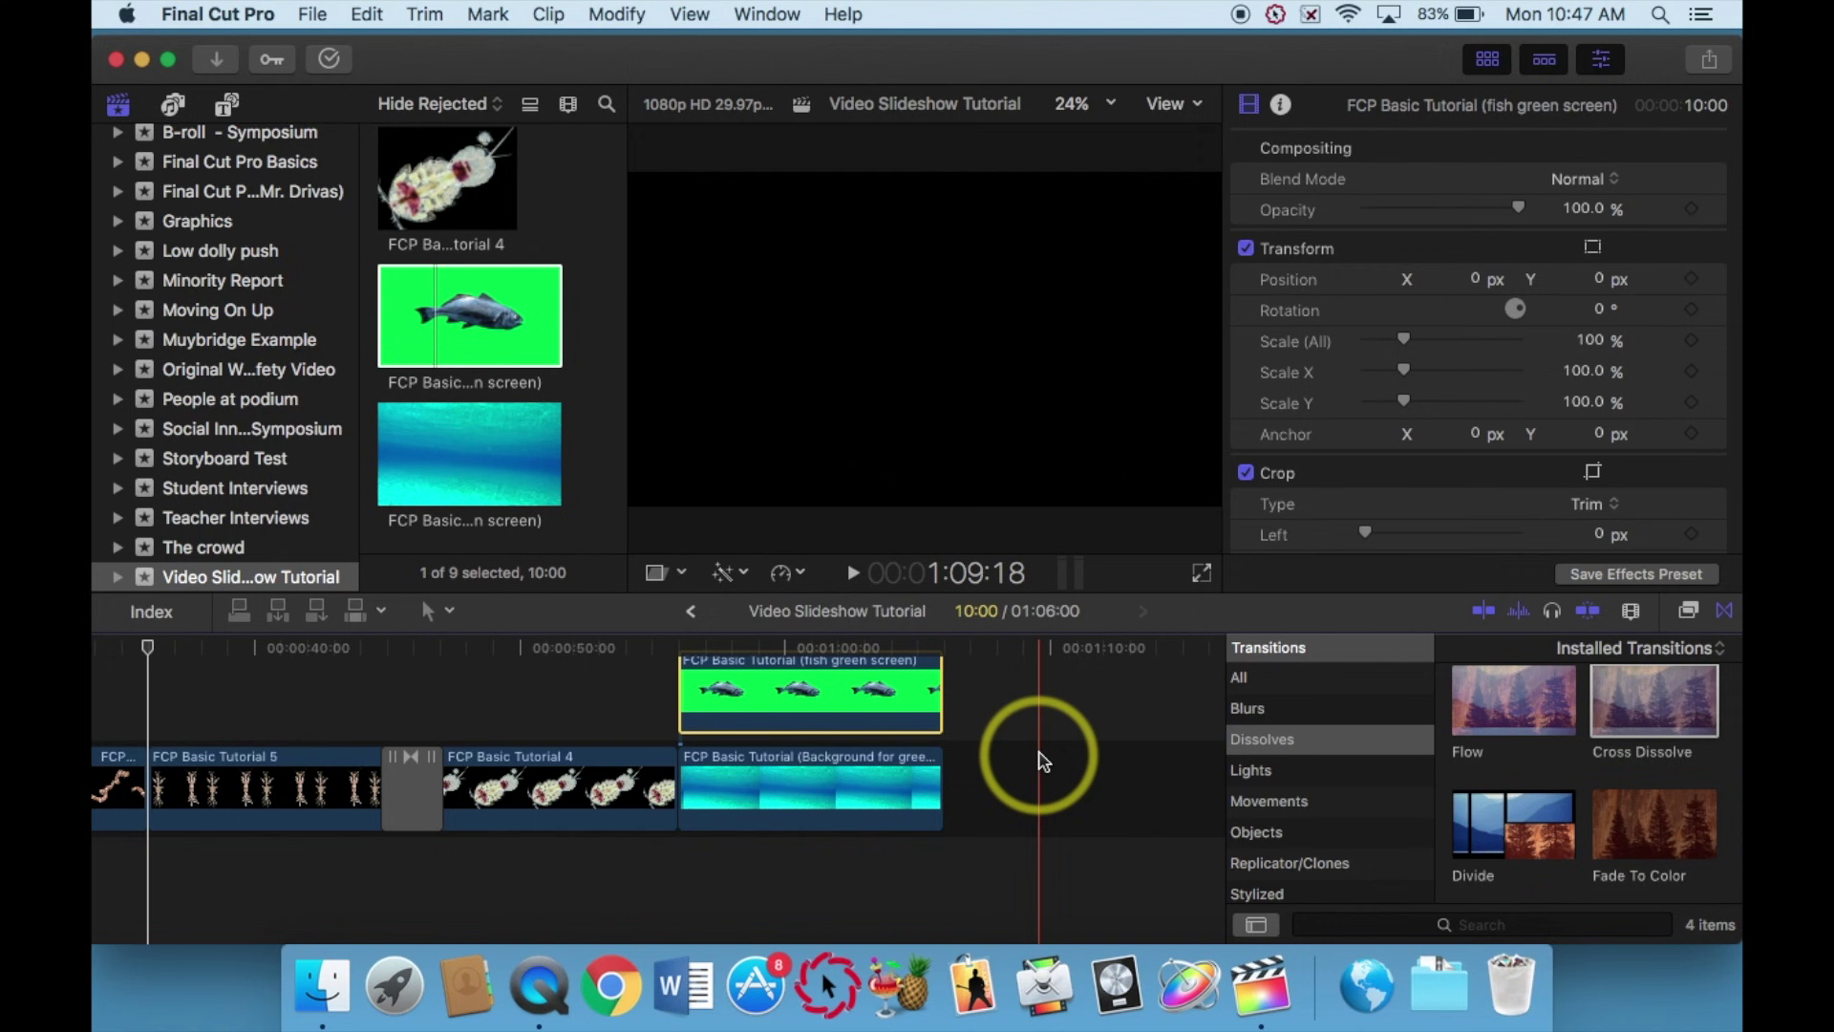
pyautogui.scroll(3, 1042, 761)
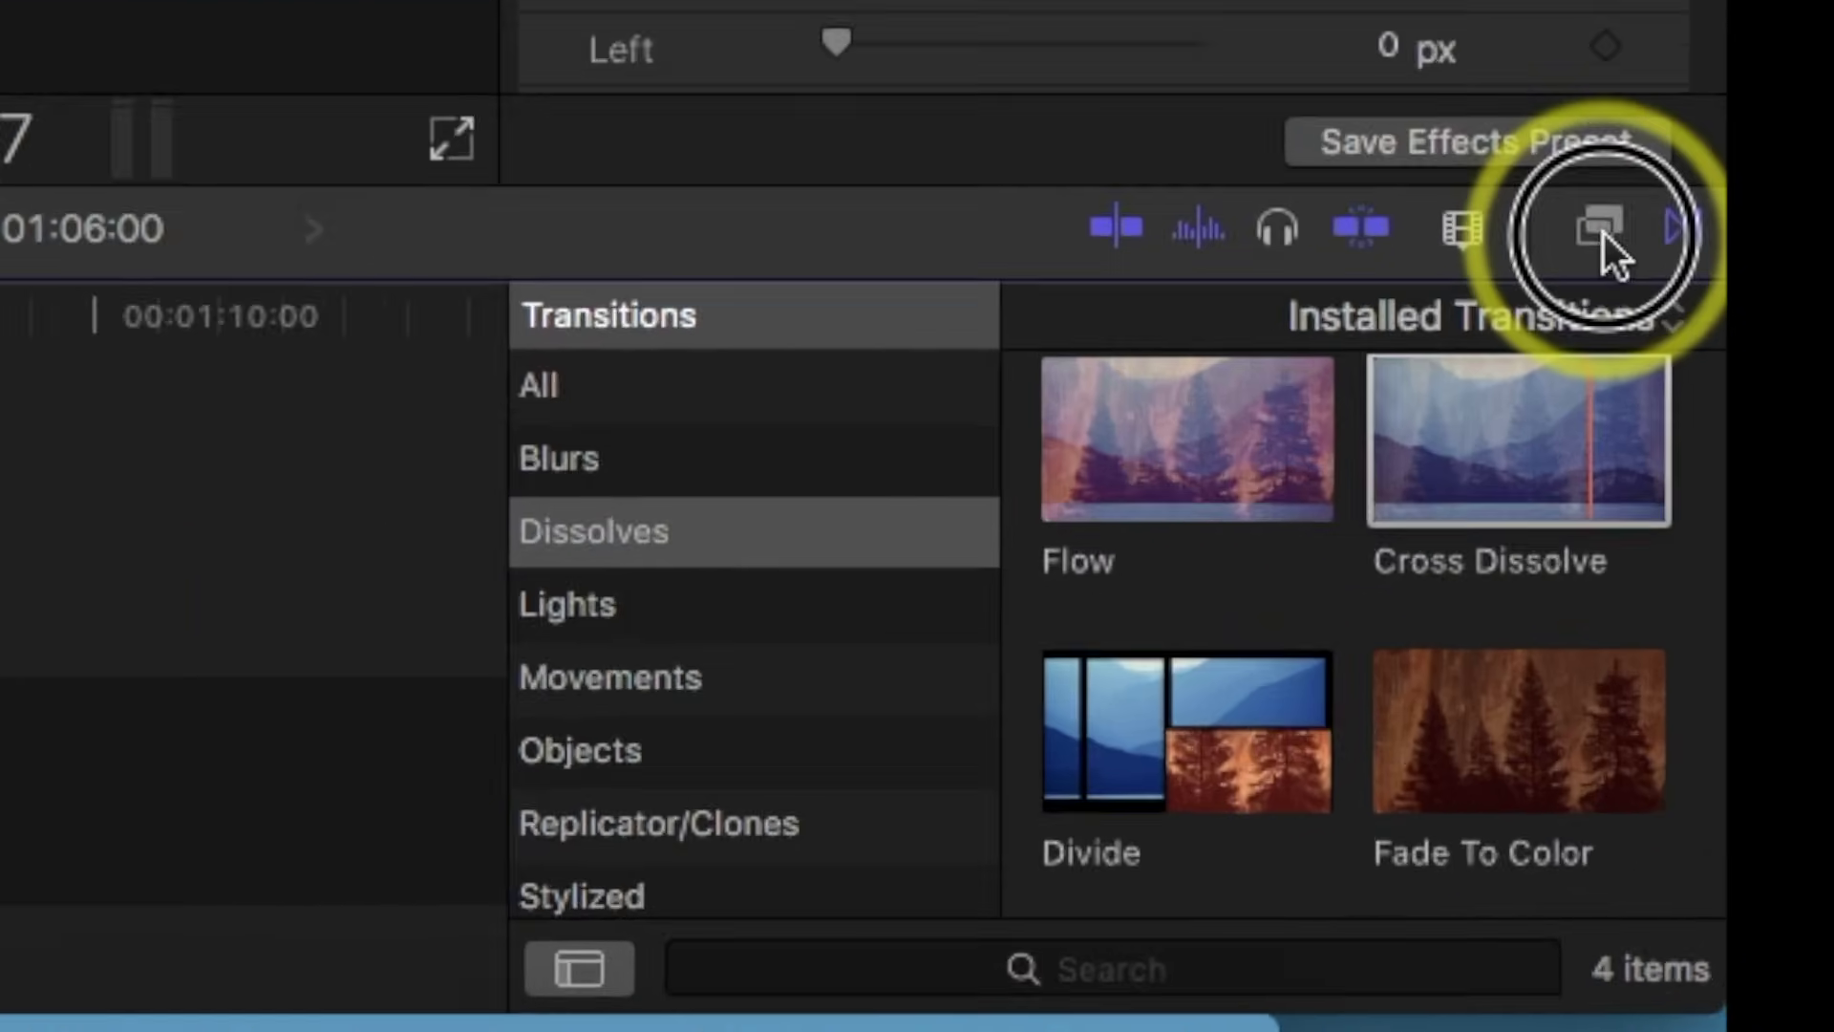
# Apply the Keyer effect from the Keying category to the fish green screen clip in the timeline.
pyautogui.click(1690, 613)
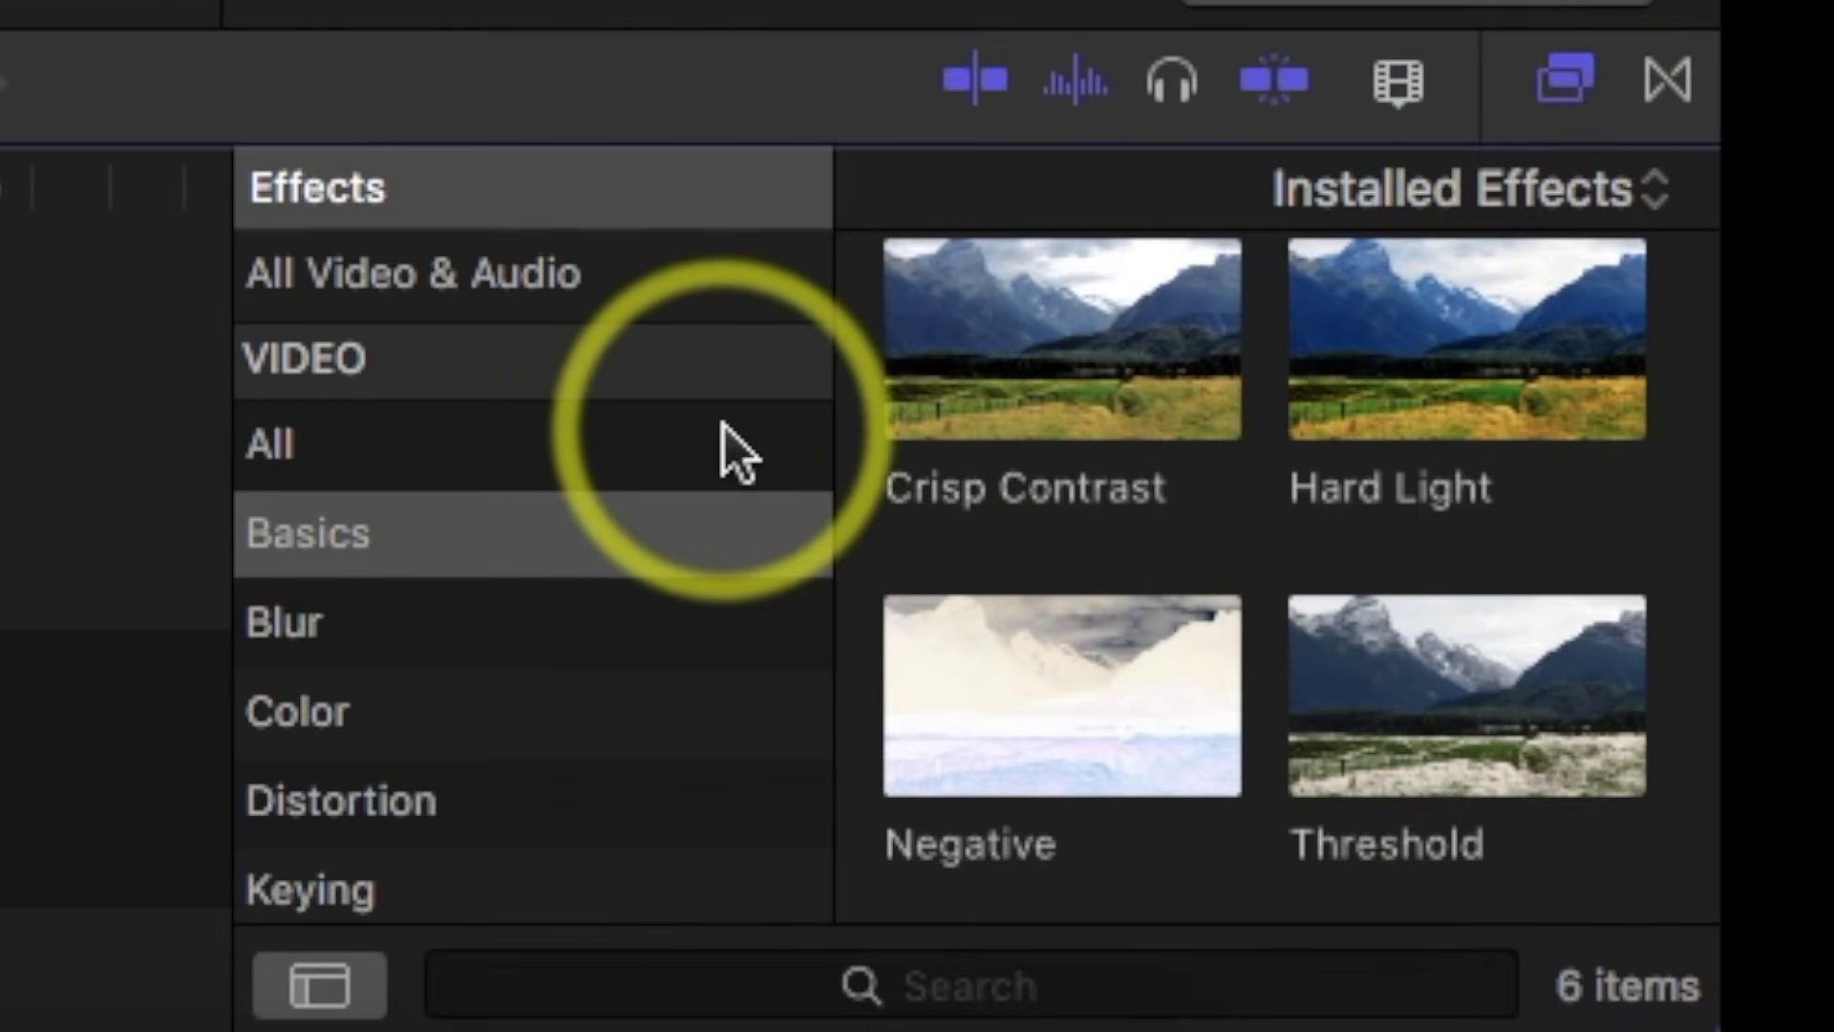
pyautogui.scroll(-5, 422, 635)
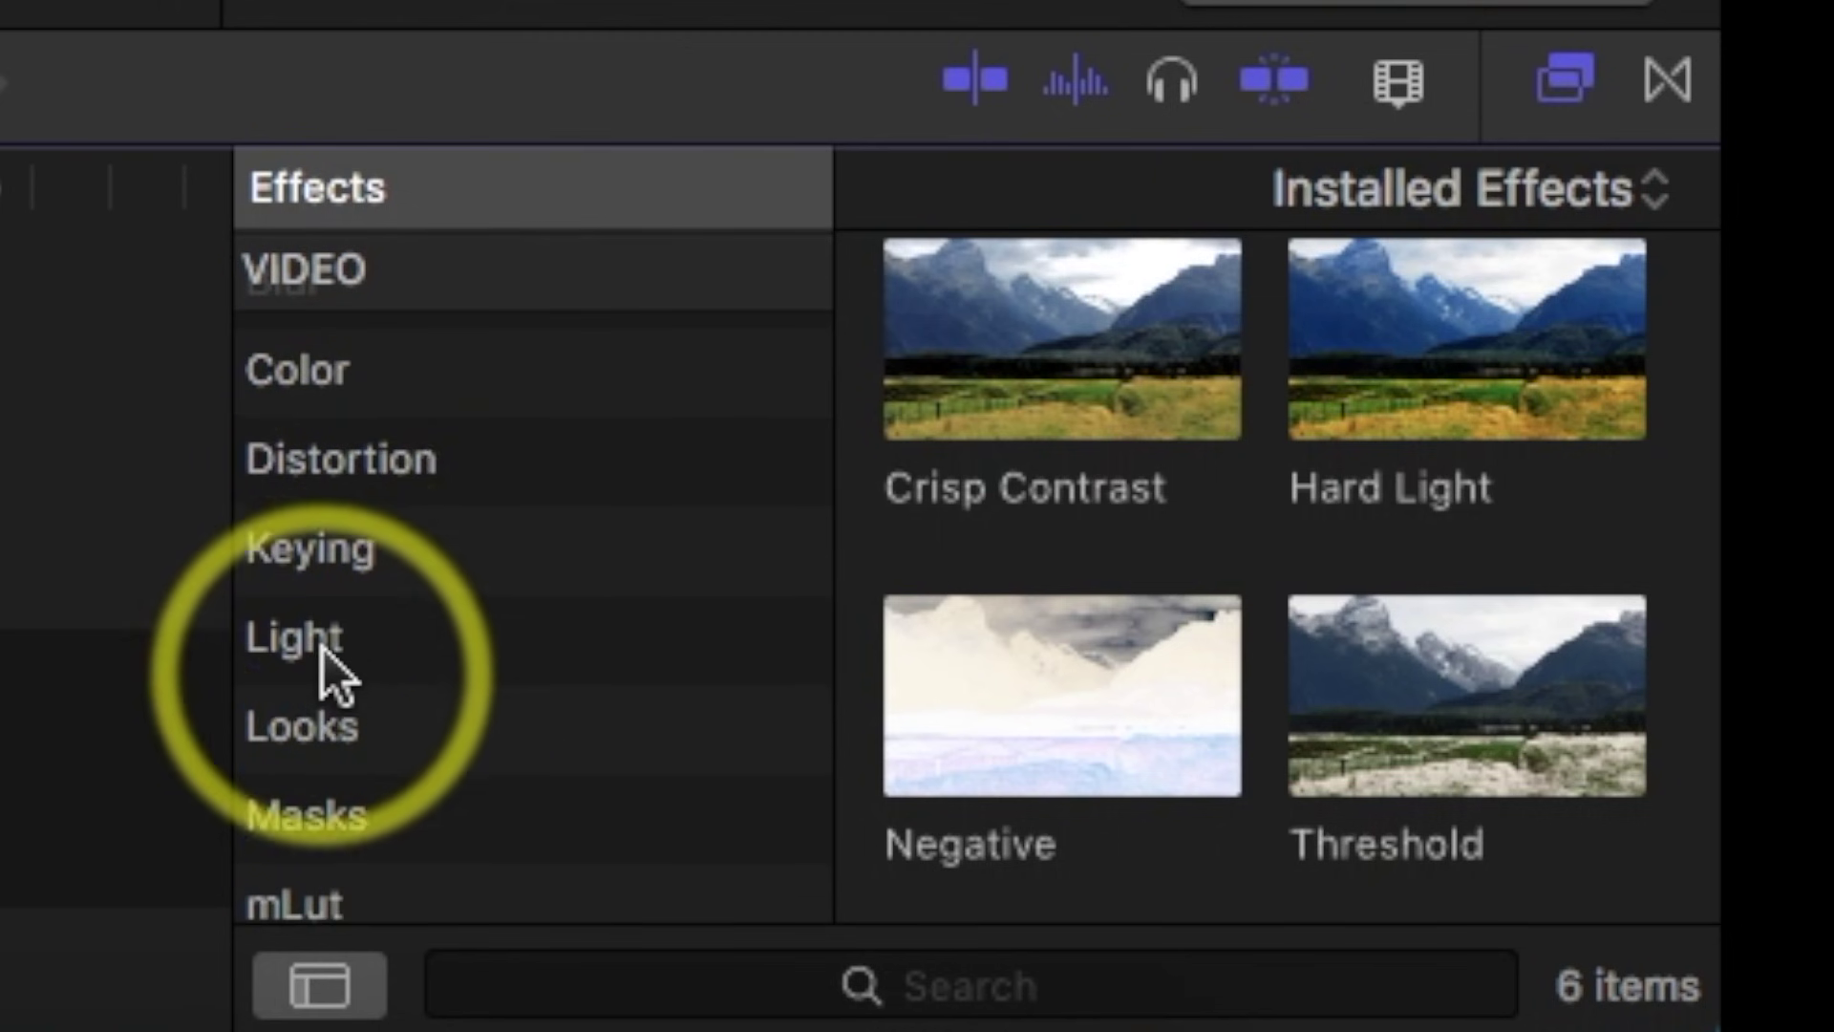
pyautogui.click(330, 548)
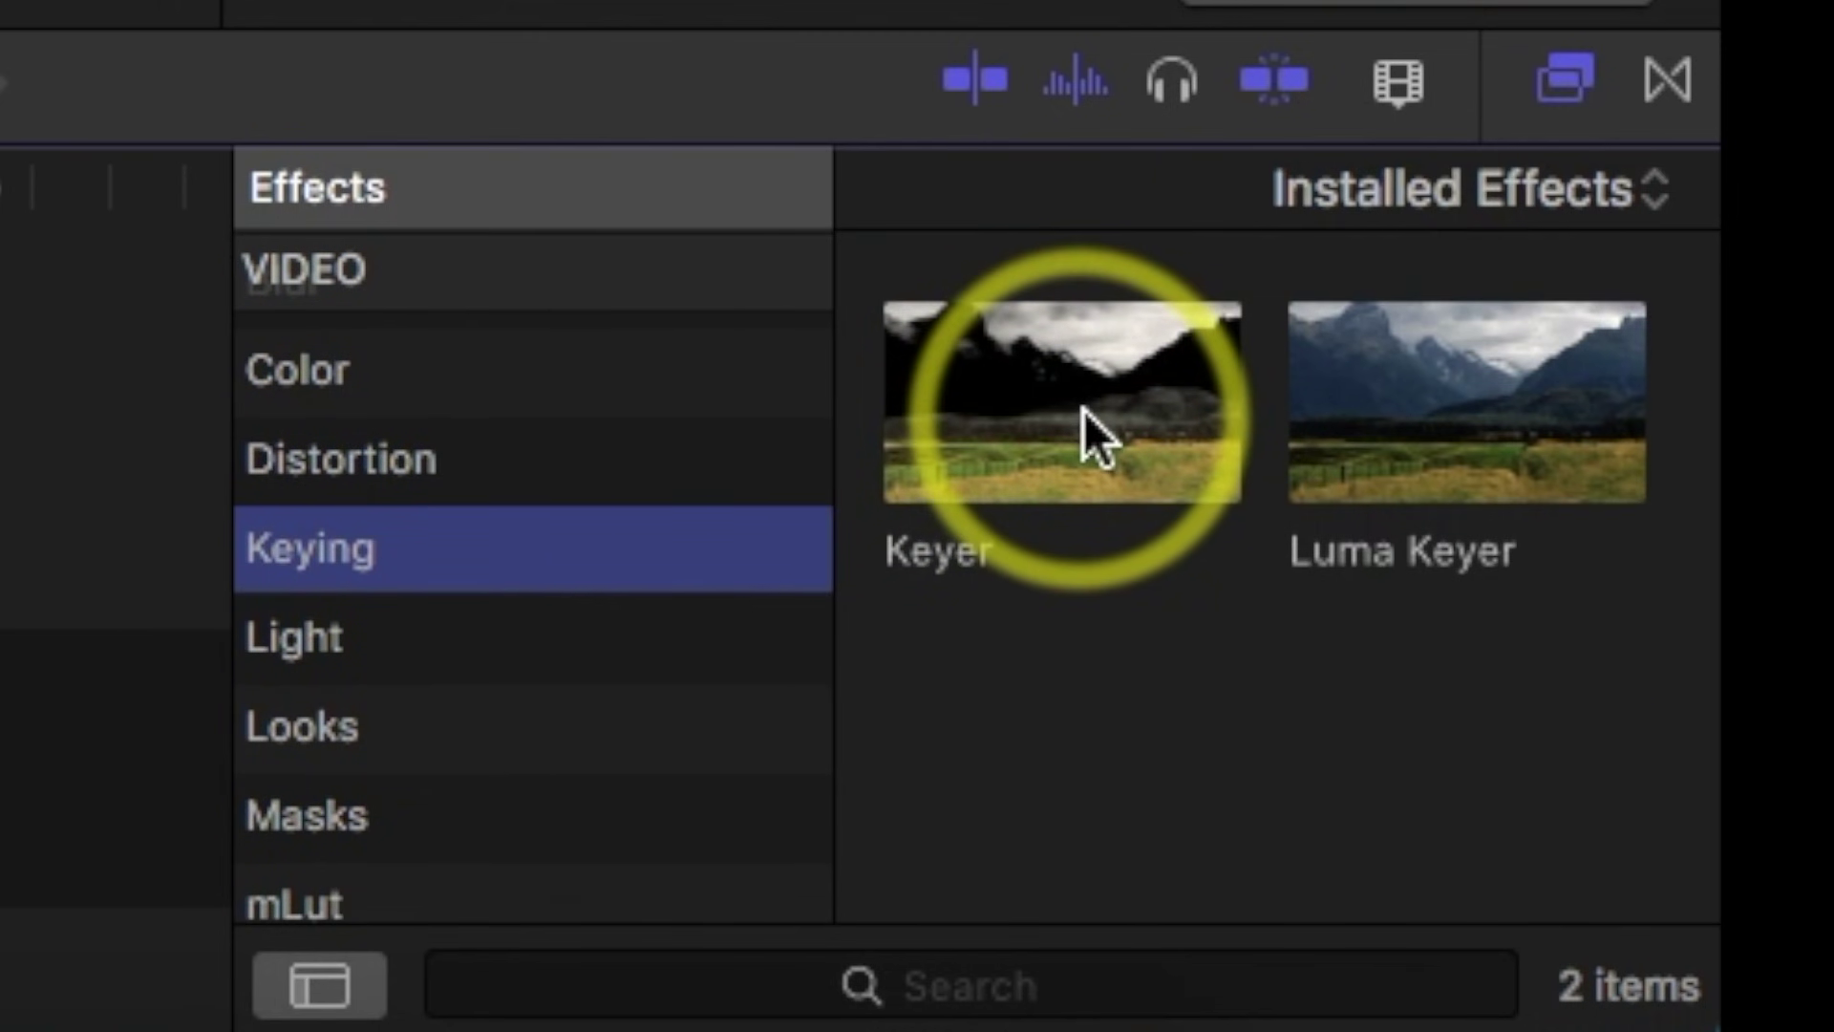
pyautogui.click(1085, 411)
pyautogui.moveTo(1085, 411); pyautogui.dragTo(808, 410)
pyautogui.moveTo(1297, 659); pyautogui.dragTo(553, 695)
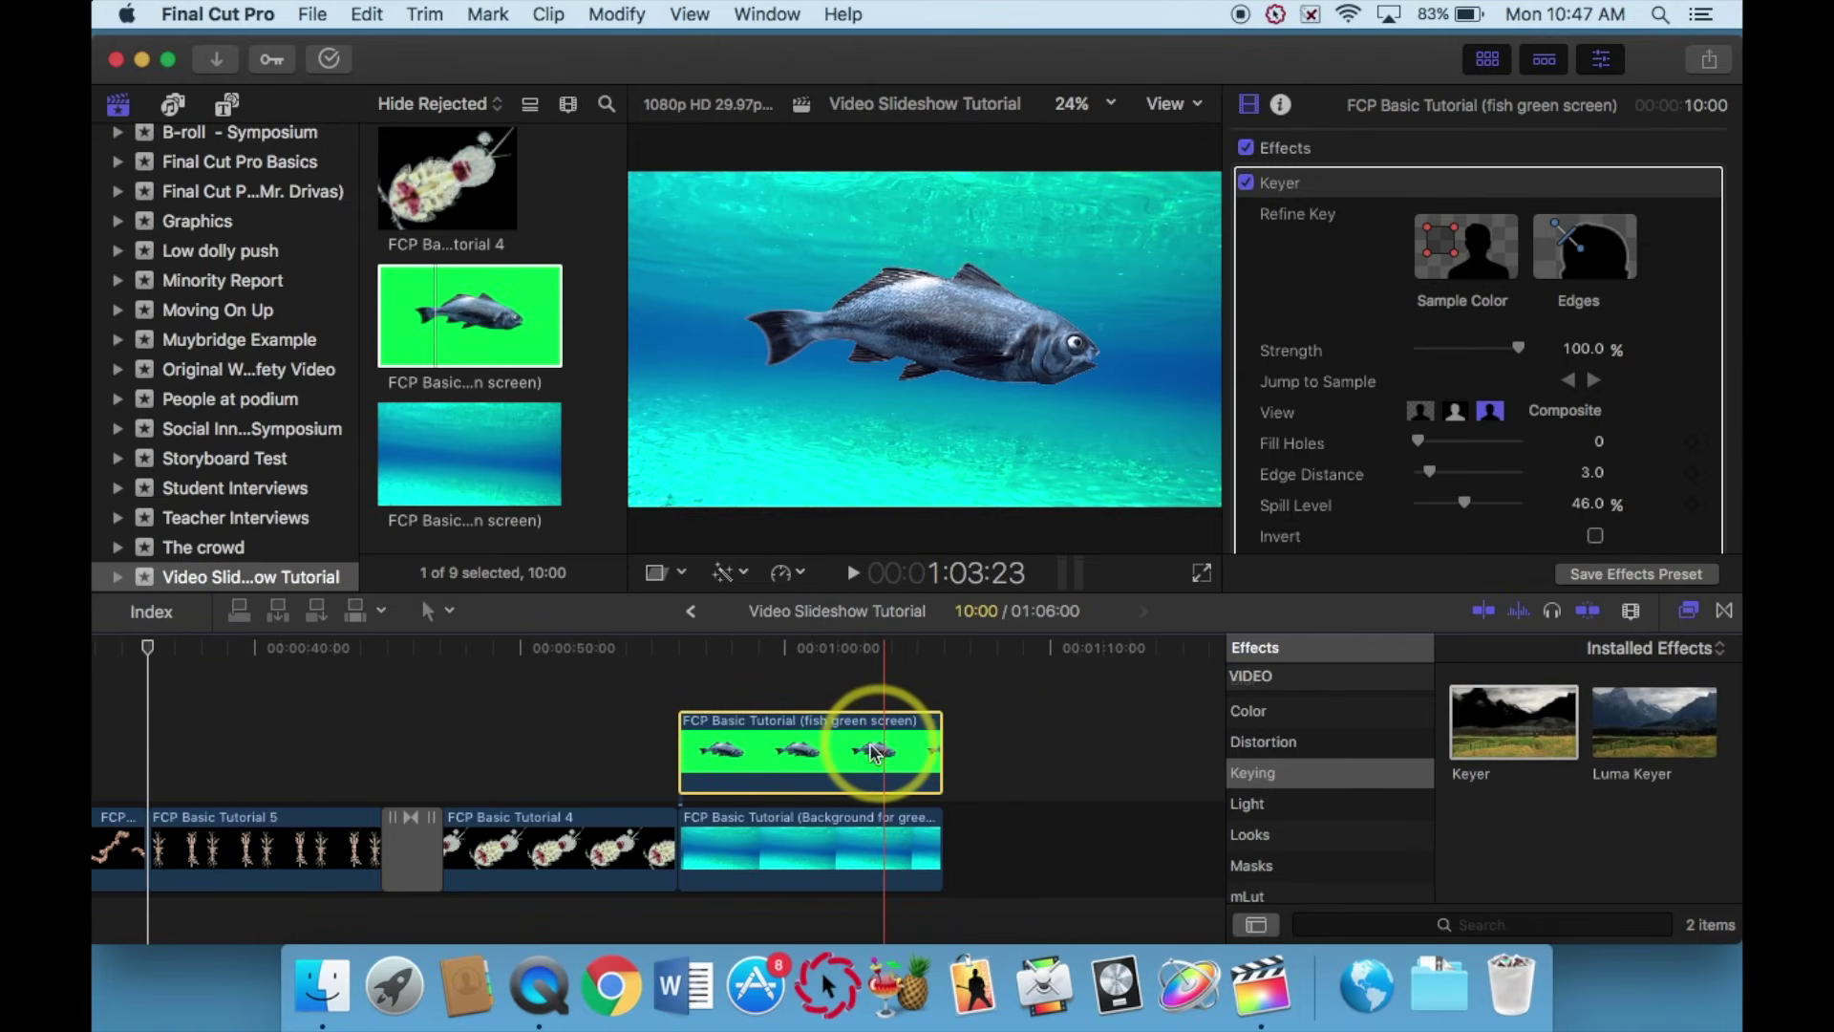
# Try repositioning the fish over the background with the Transform controls at 58:28, and exit the controls.
pyautogui.moveTo(759, 653)
pyautogui.mouseDown()
pyautogui.moveTo(857, 645)
pyautogui.moveTo(760, 649)
pyautogui.mouseUp()
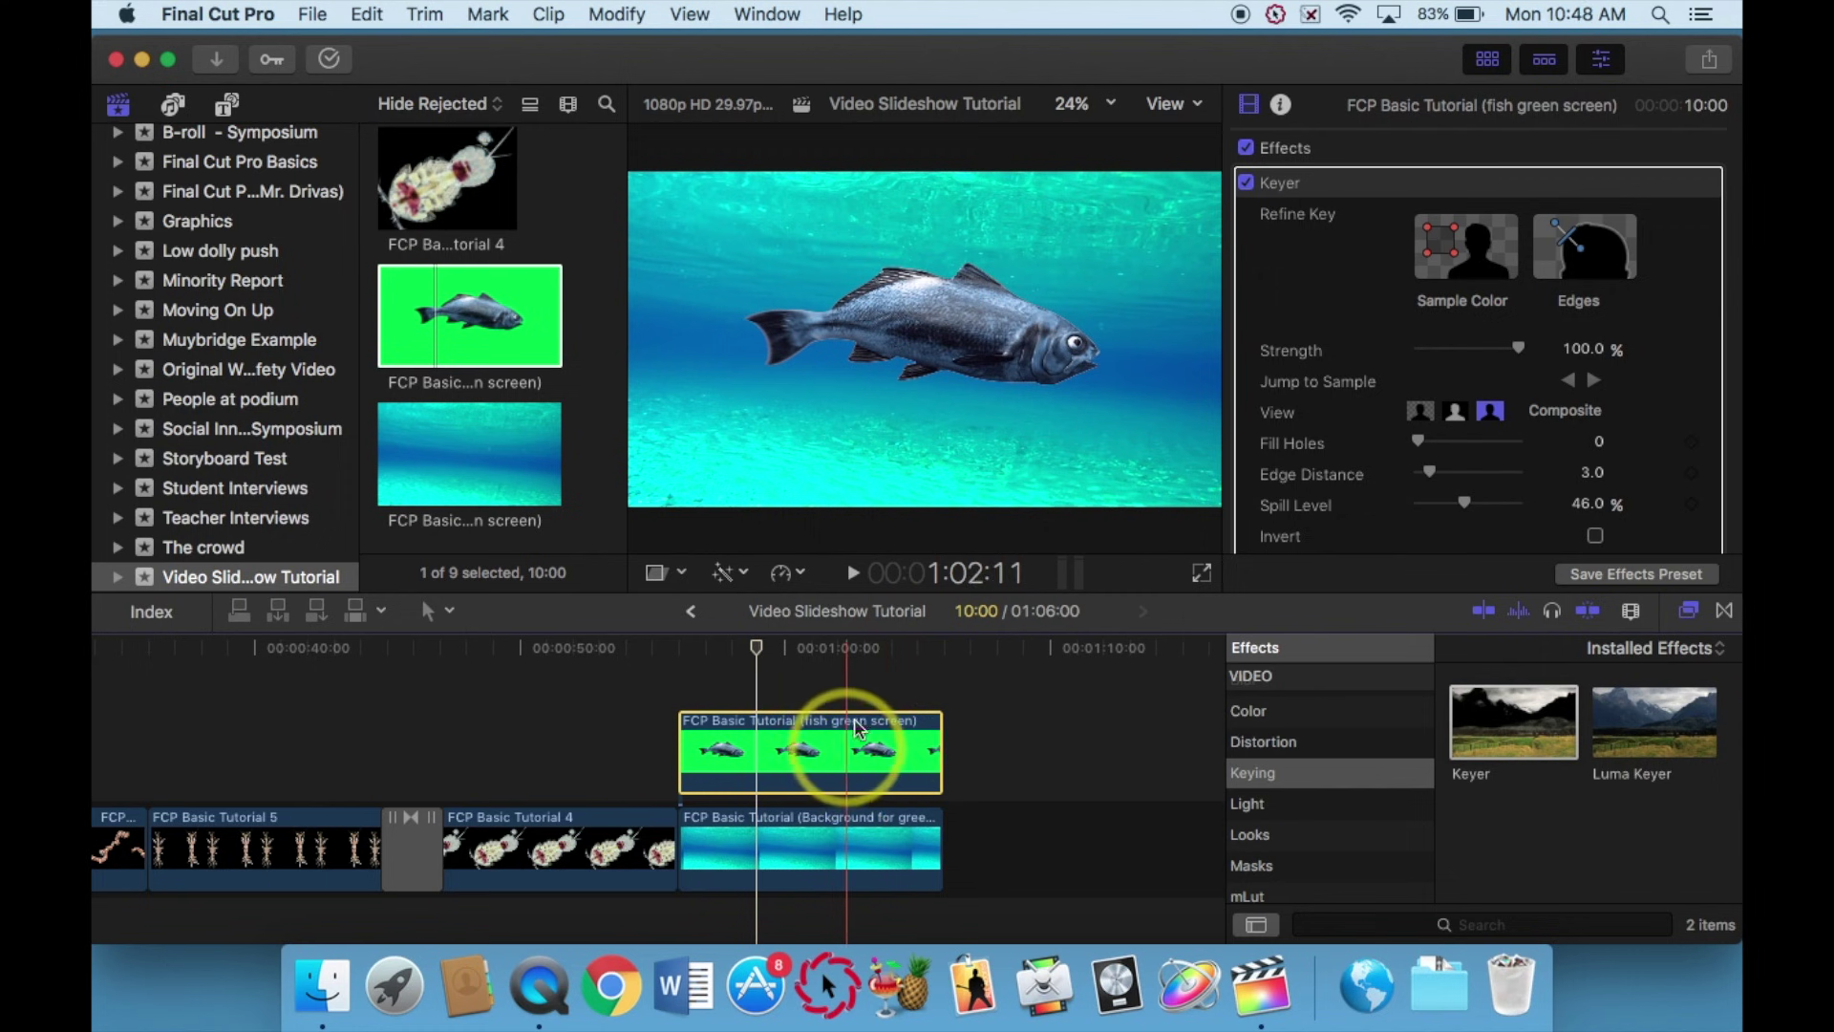
pyautogui.click(959, 314)
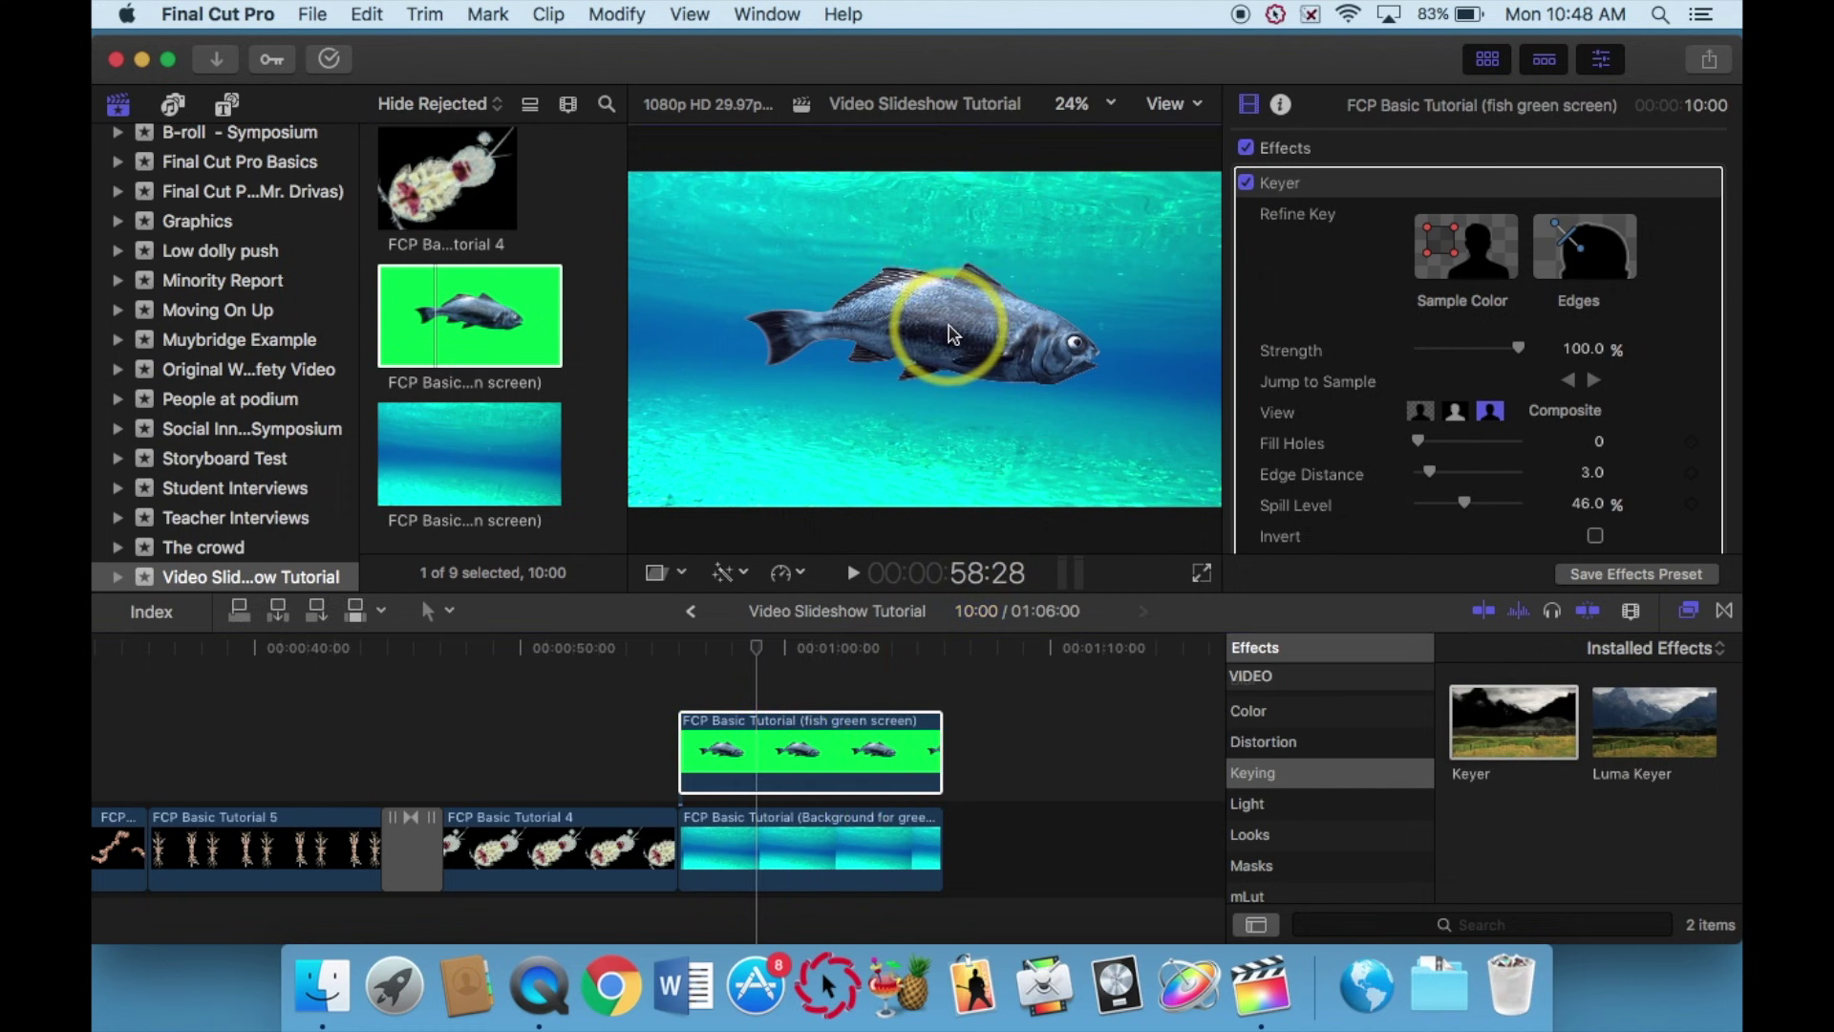
pyautogui.click(811, 742)
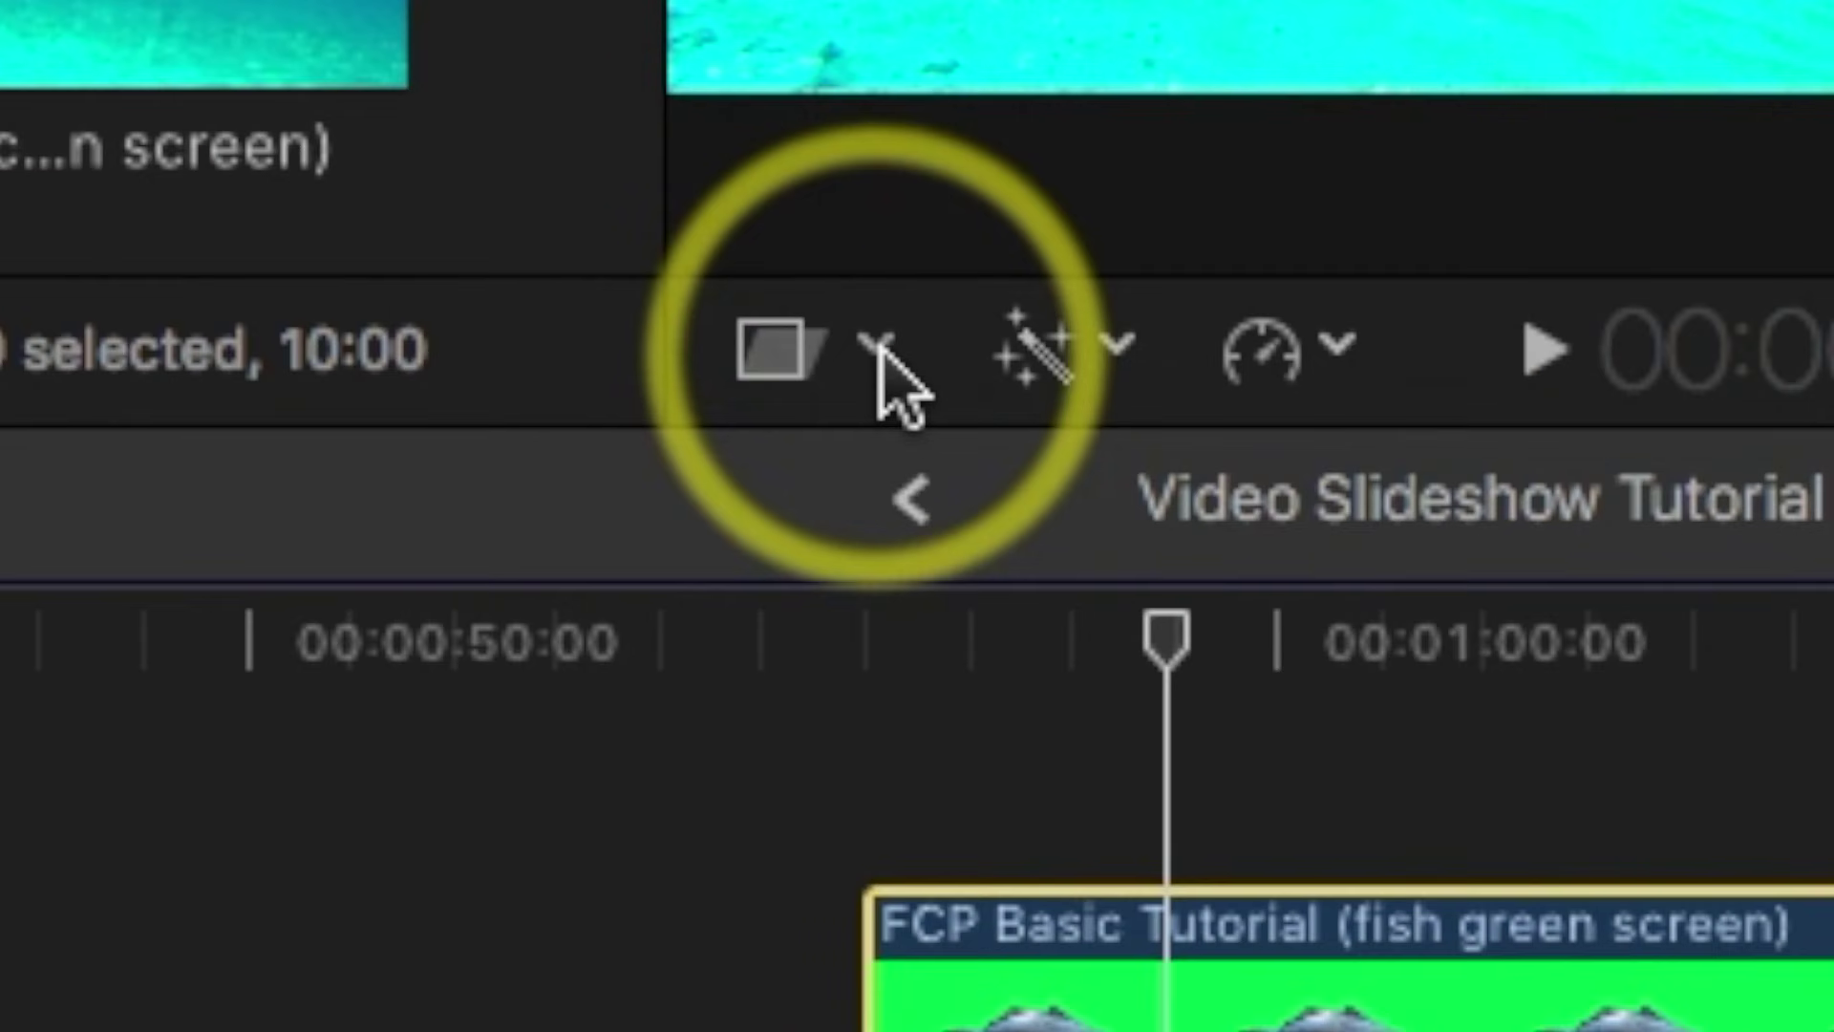
pyautogui.click(879, 347)
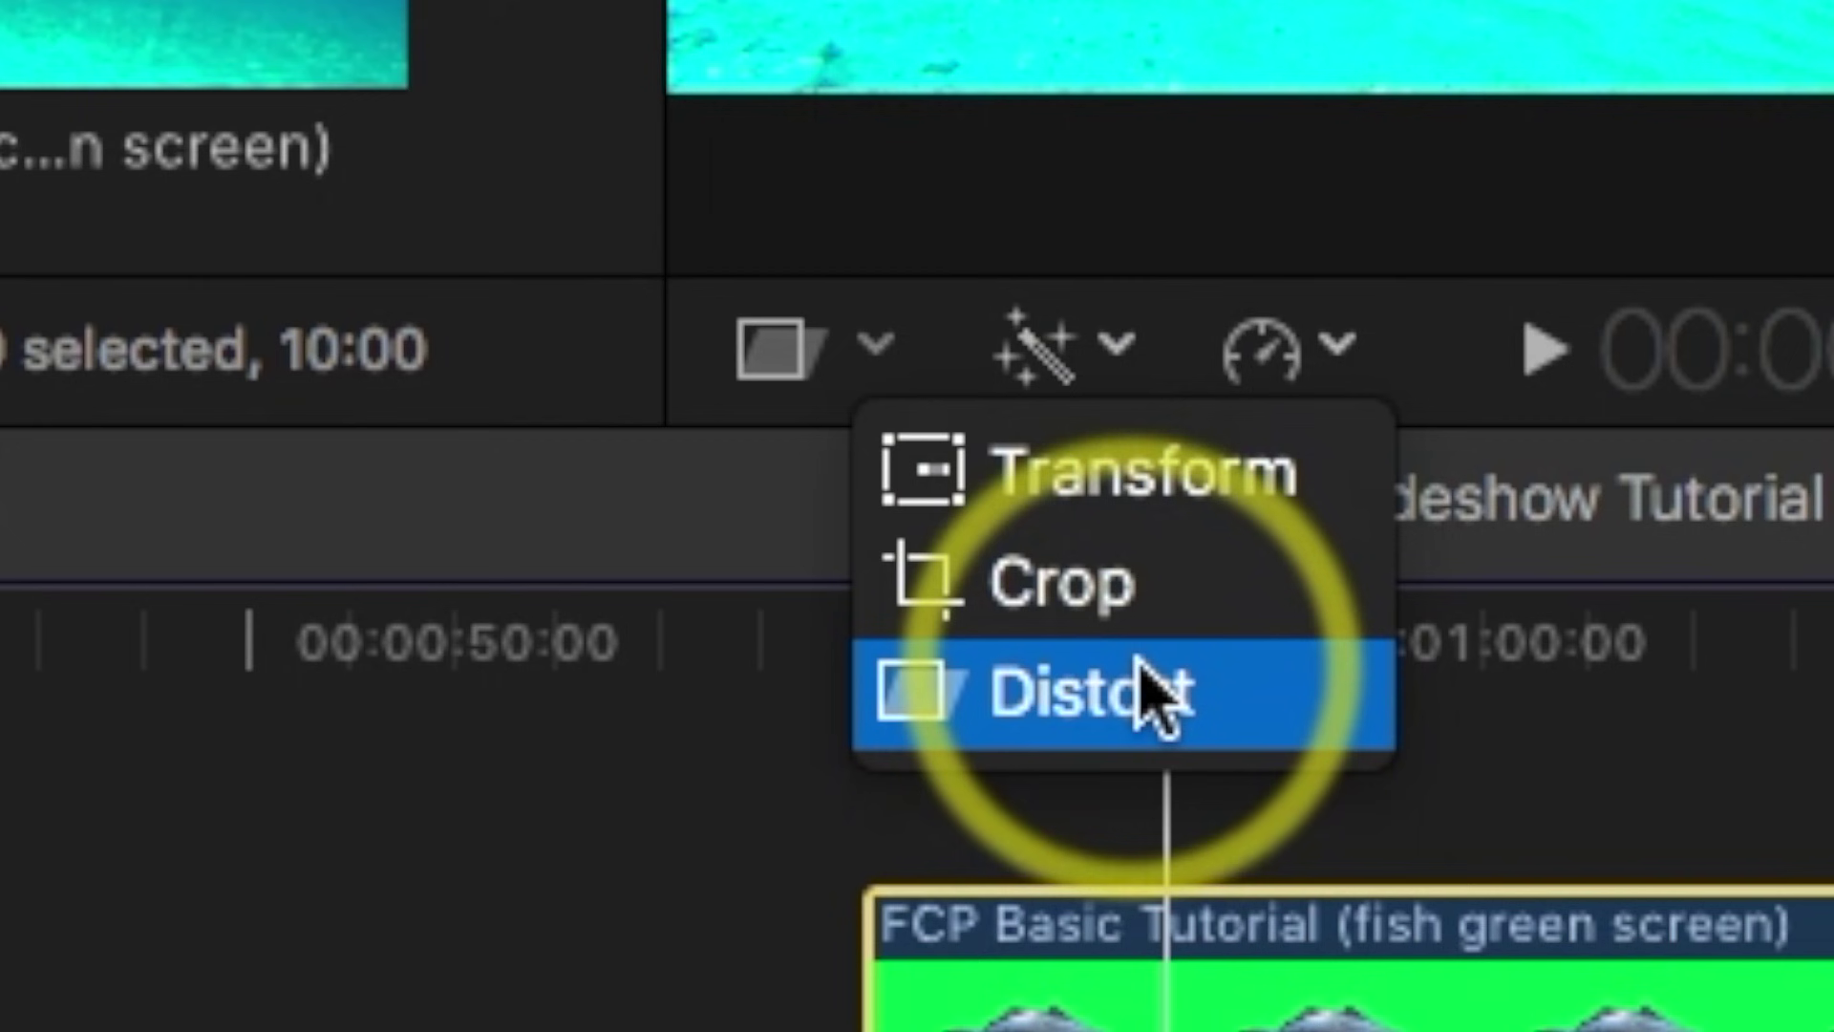
pyautogui.click(1128, 487)
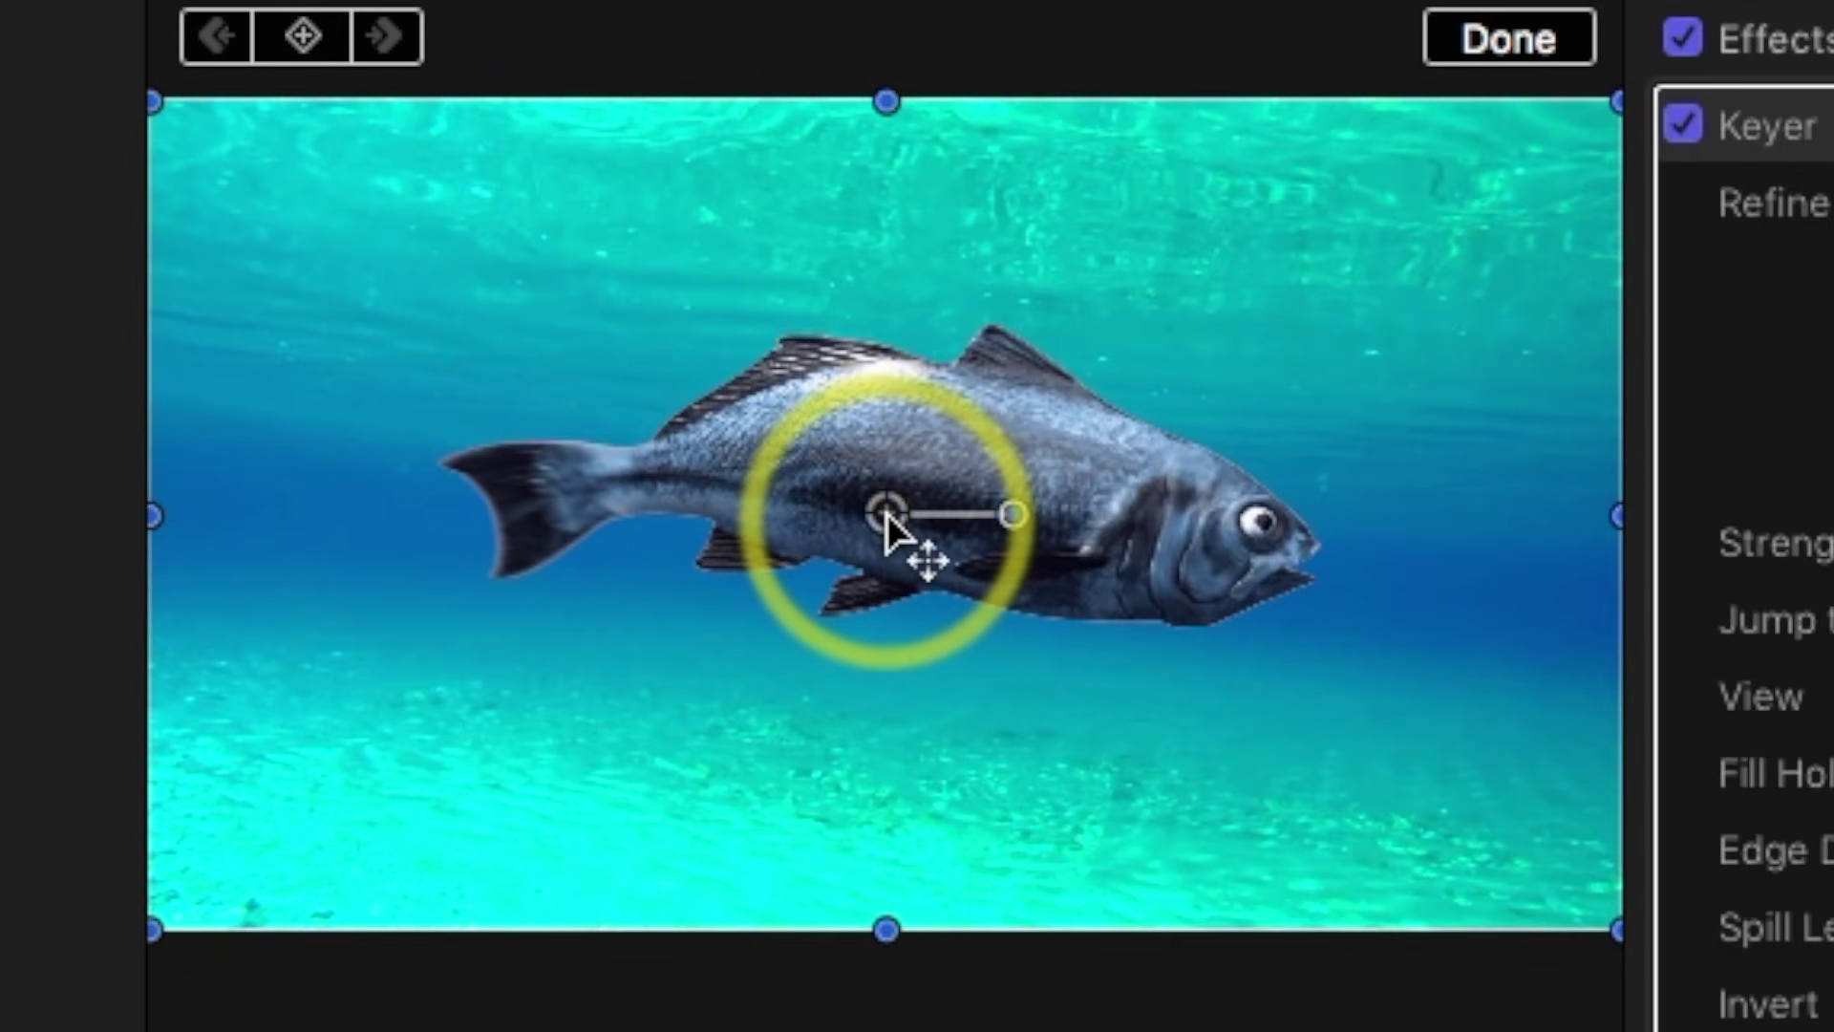
pyautogui.click(925, 340)
pyautogui.moveTo(888, 517); pyautogui.dragTo(931, 521)
pyautogui.moveTo(898, 525)
pyautogui.mouseDown()
pyautogui.moveTo(892, 547)
pyautogui.moveTo(891, 502)
pyautogui.mouseUp()
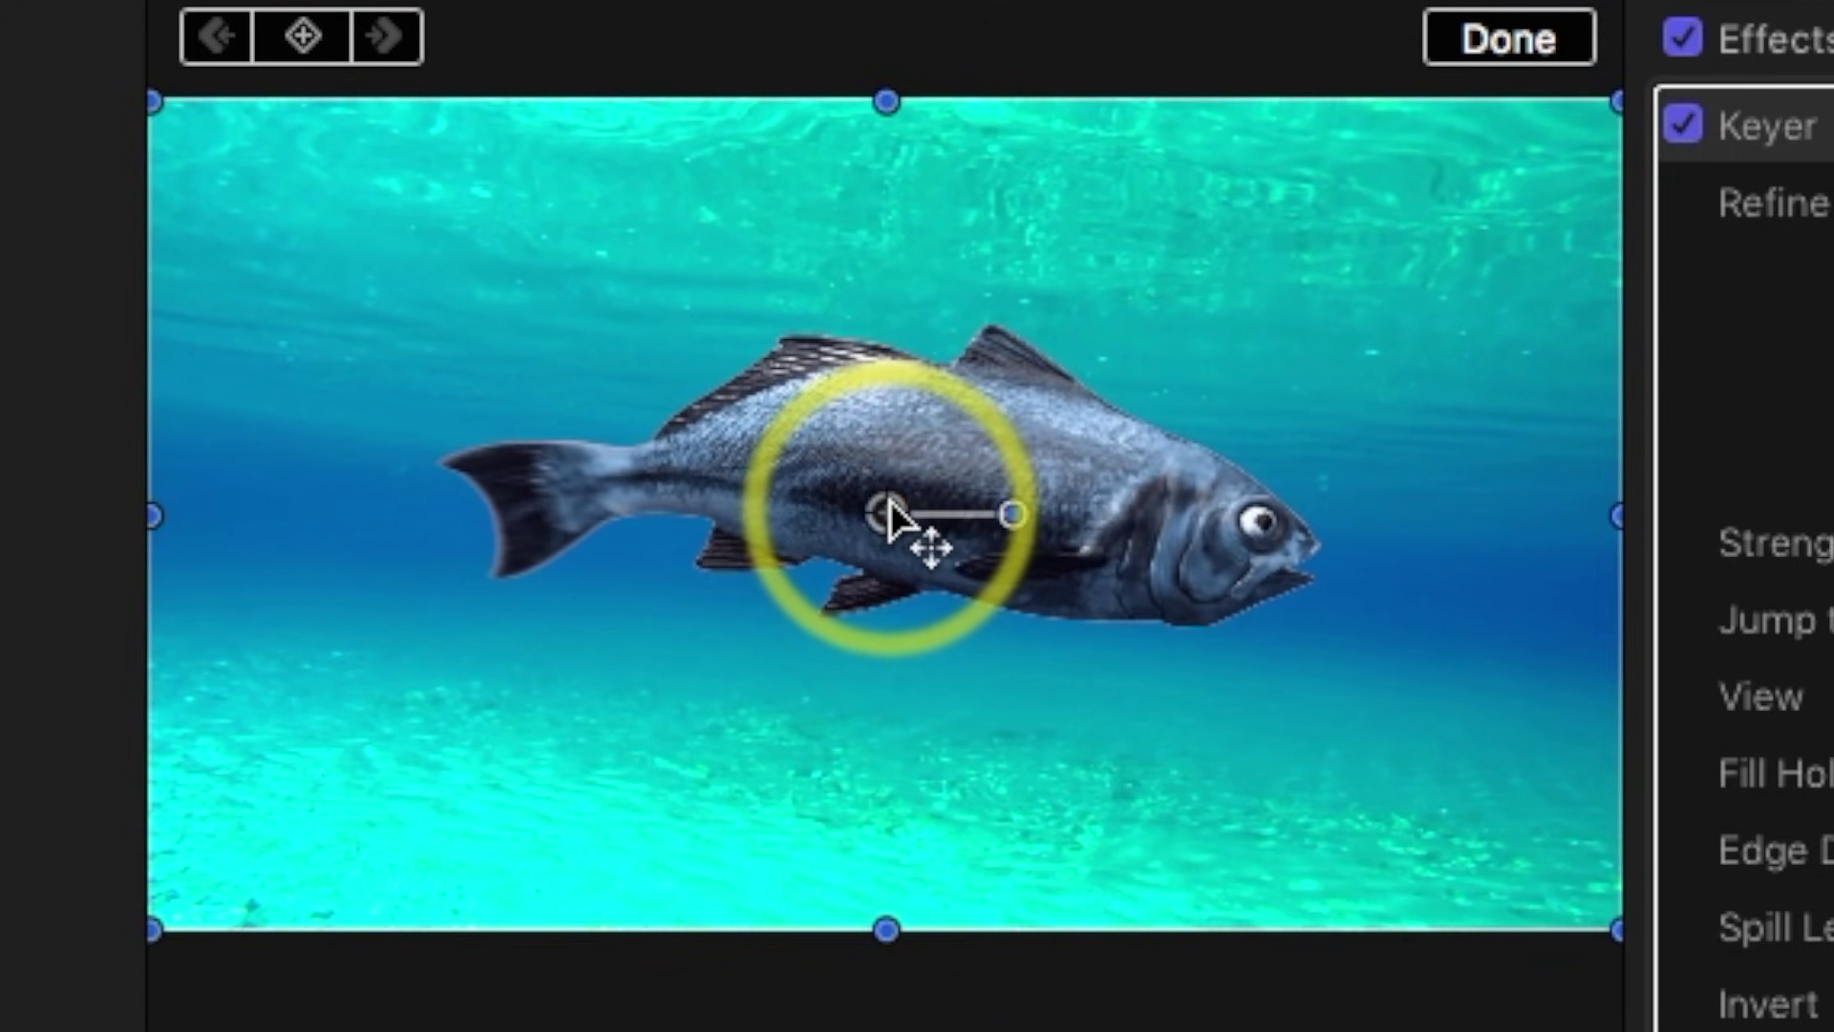
pyautogui.click(1549, 30)
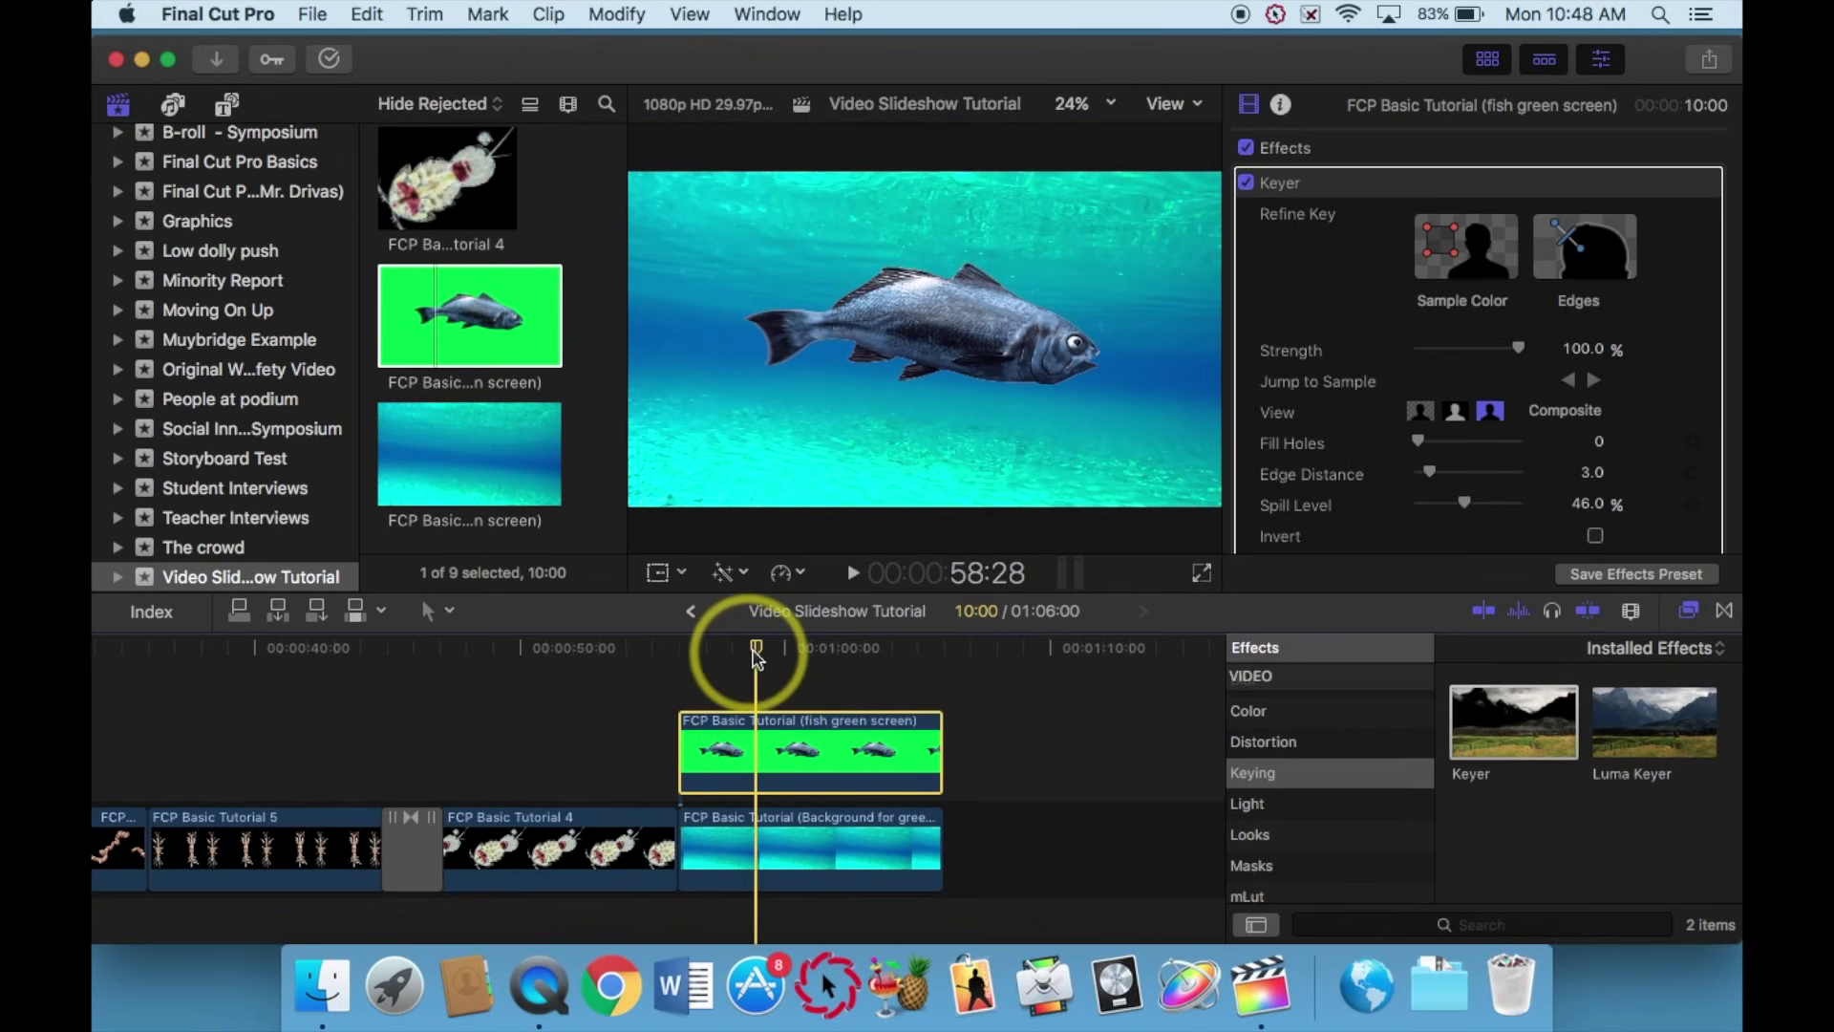
# Set the fish green screen clip's exposure in the Color Board to Shadows -25% and Highlights 48%.
pyautogui.moveTo(755, 648); pyautogui.dragTo(810, 654)
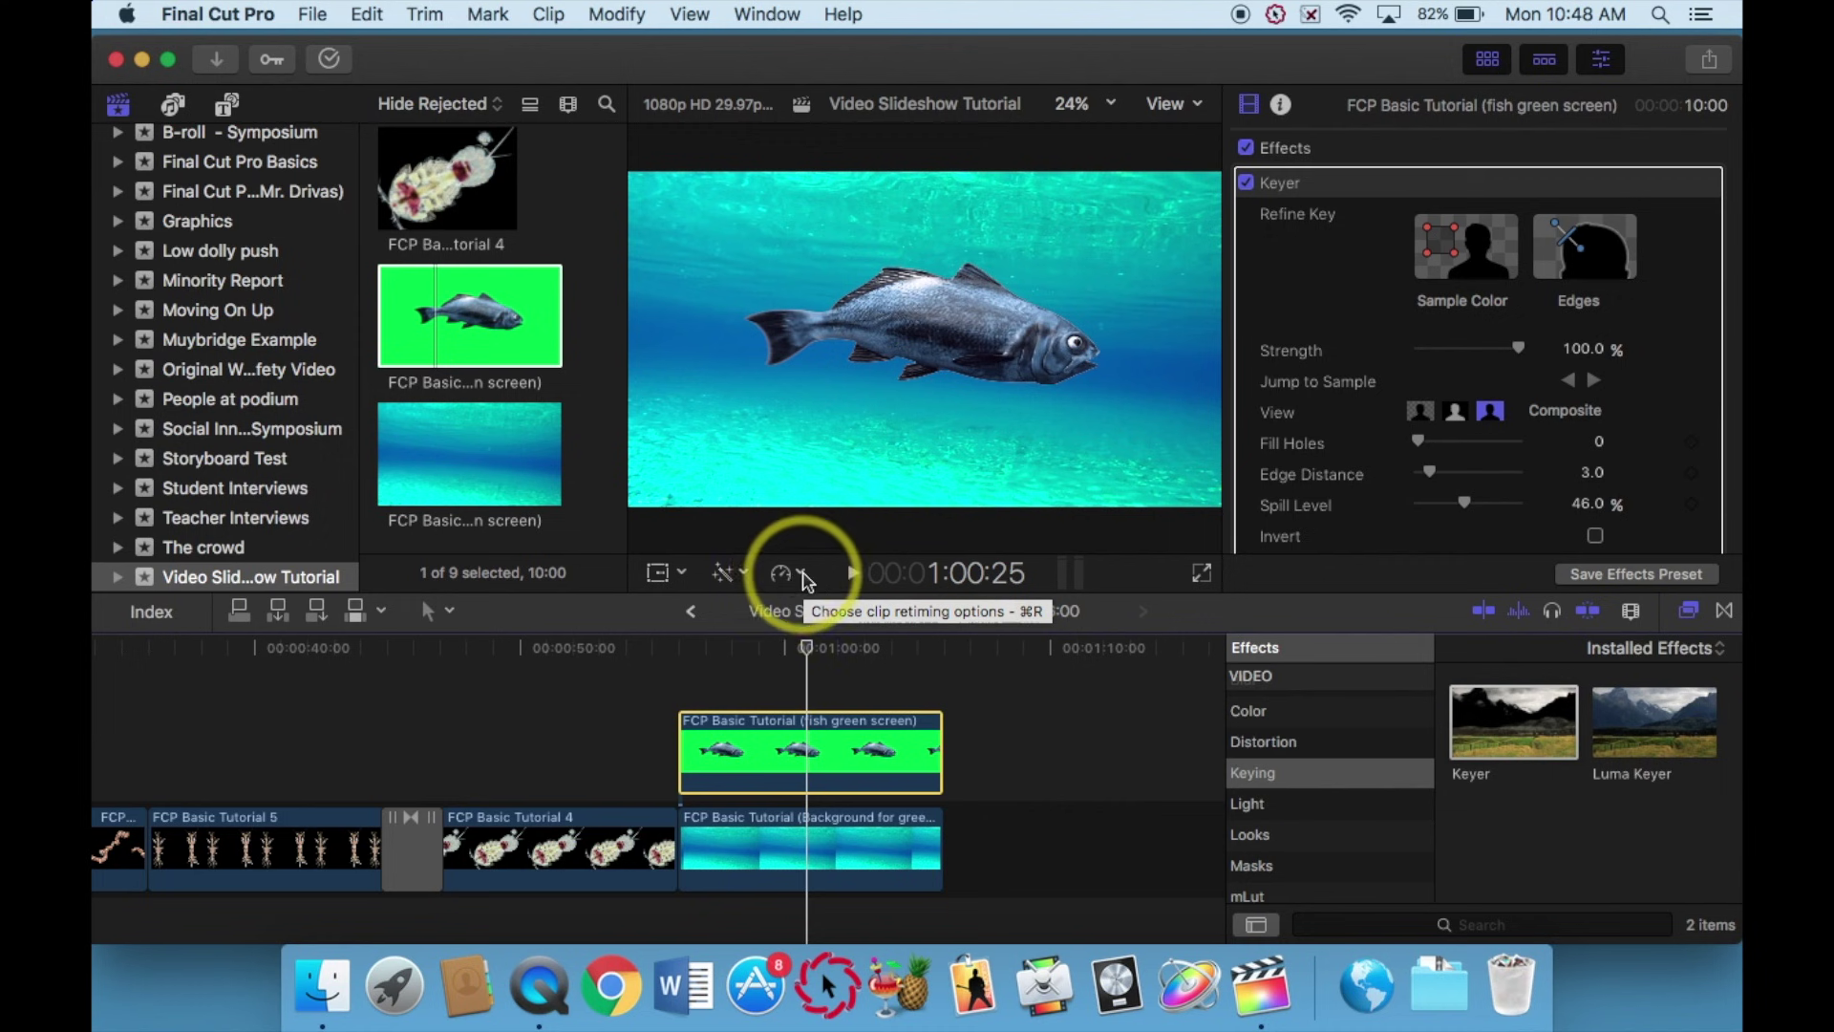
pyautogui.click(802, 576)
pyautogui.click(803, 576)
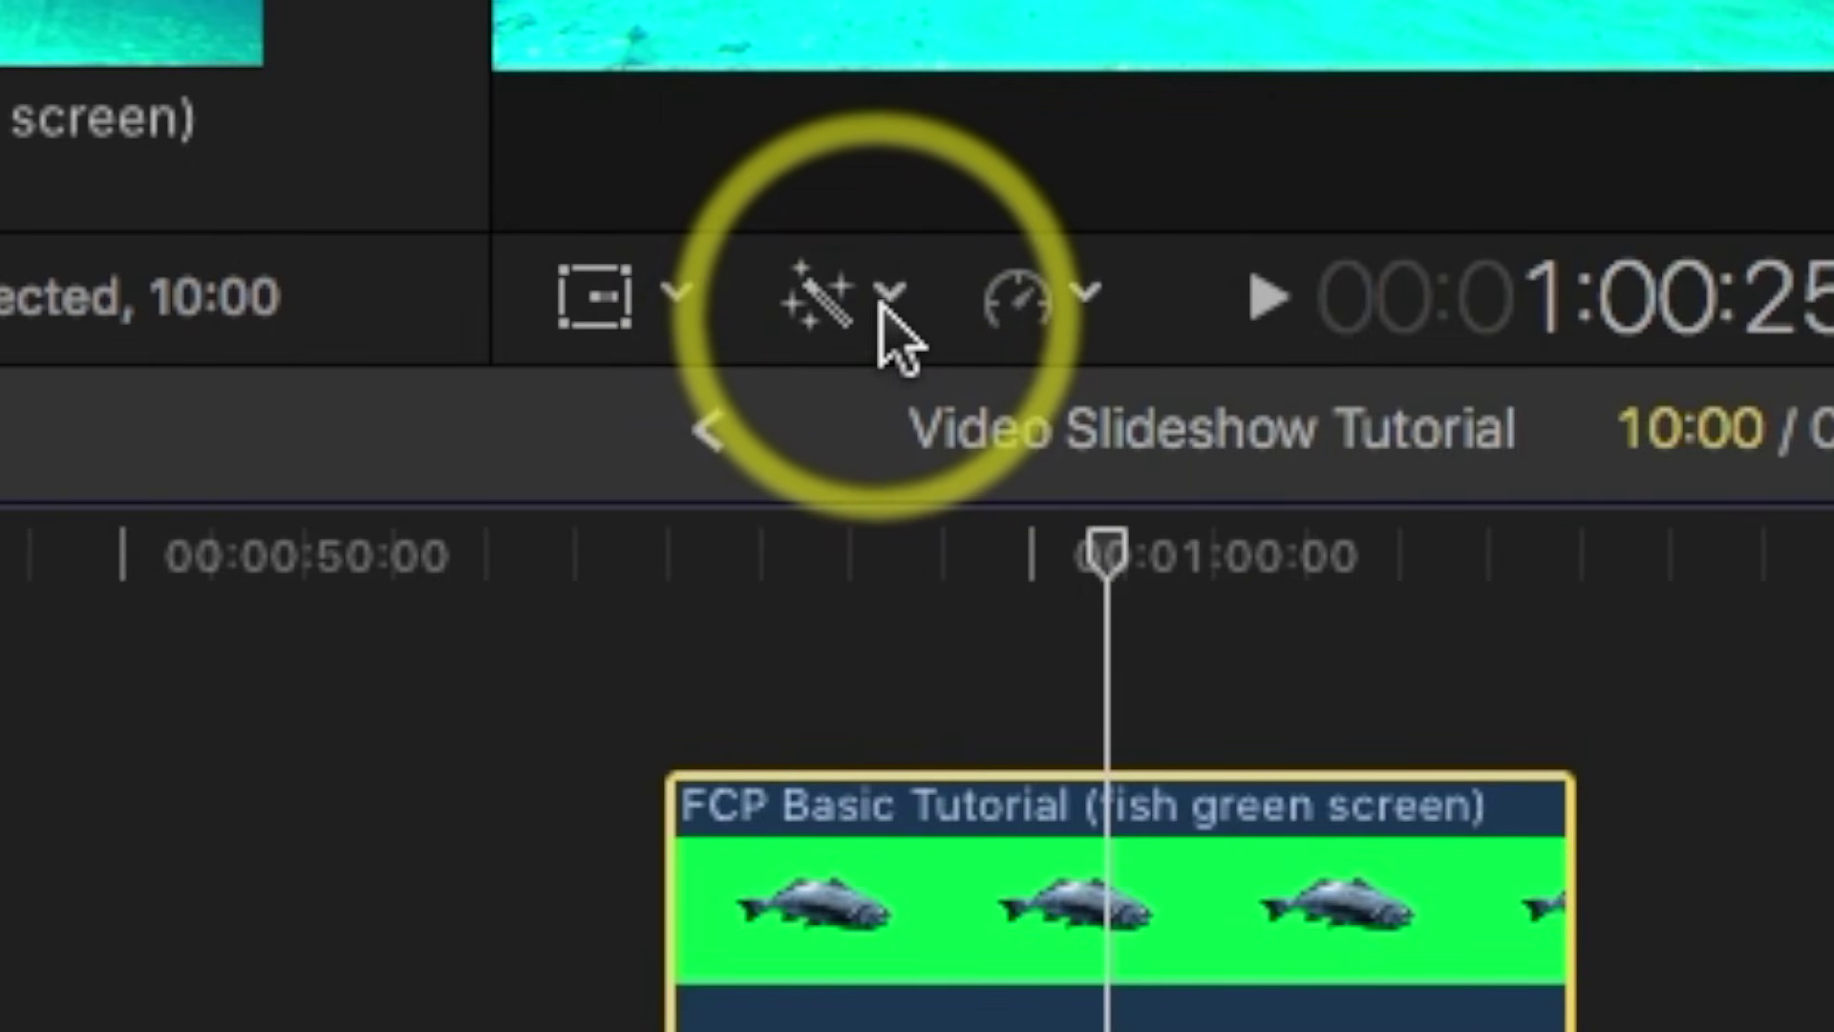
pyautogui.click(889, 307)
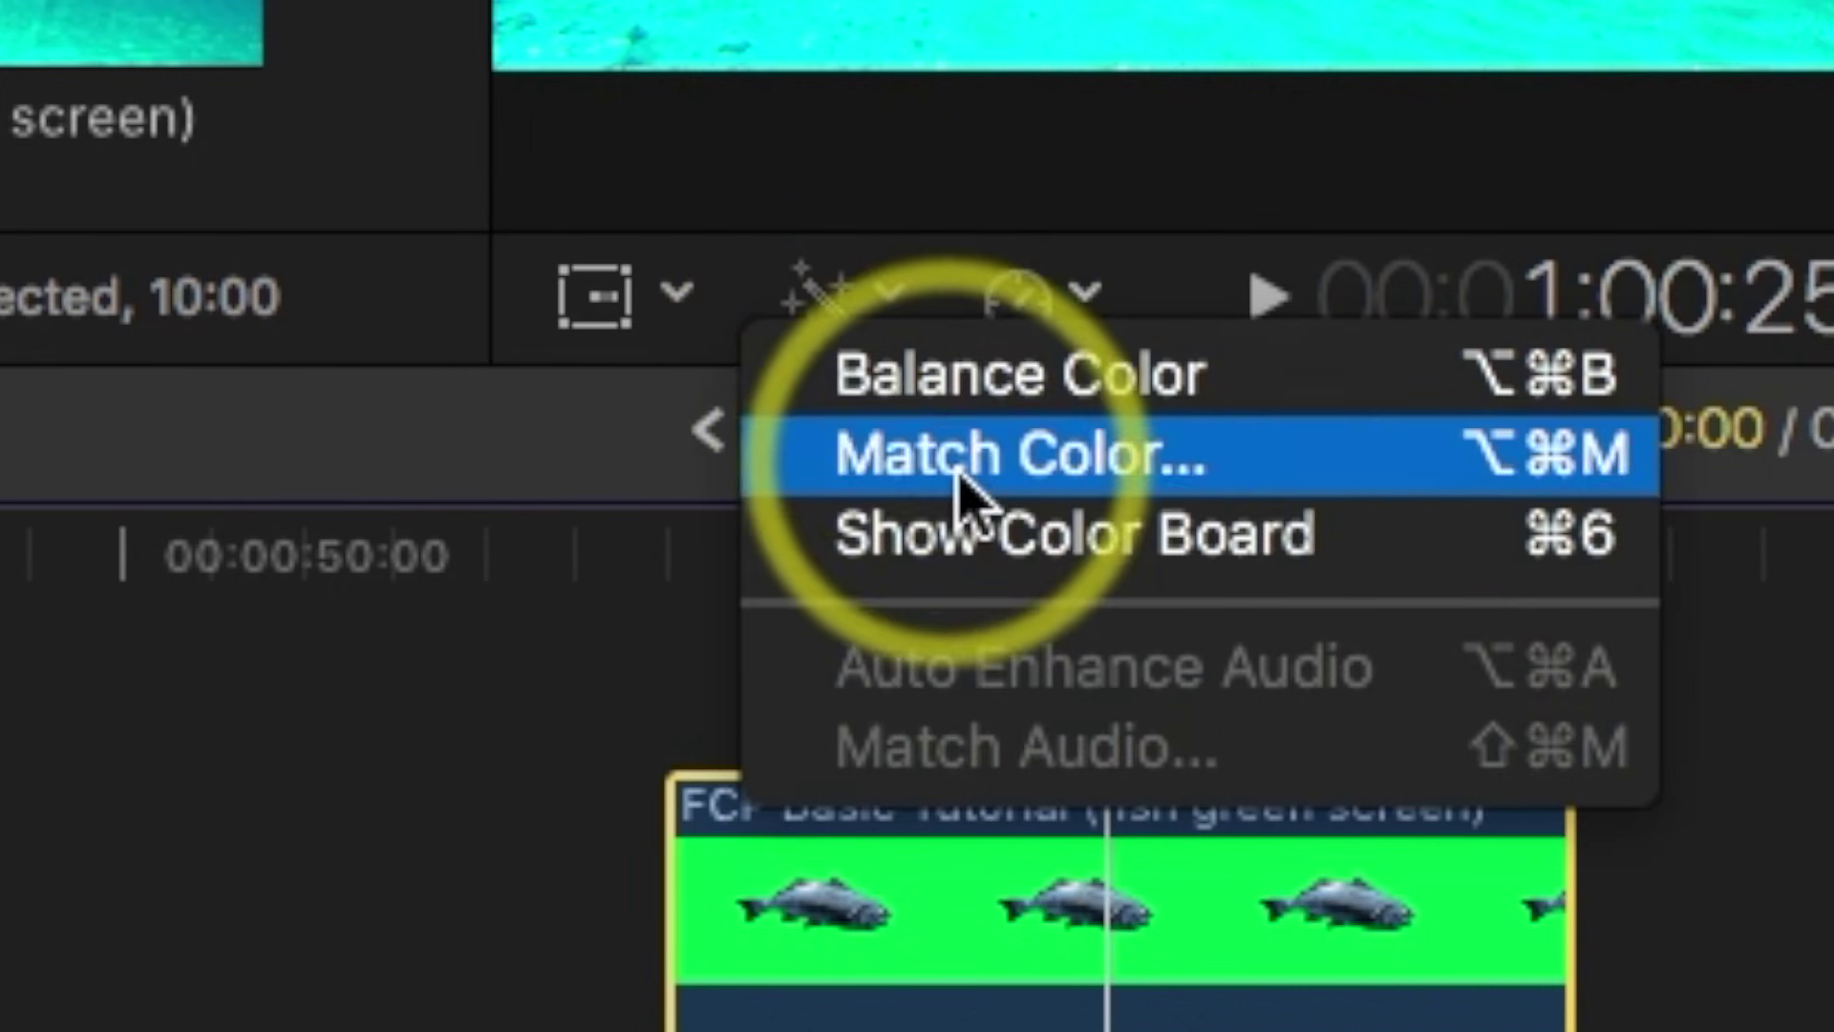
pyautogui.click(1028, 555)
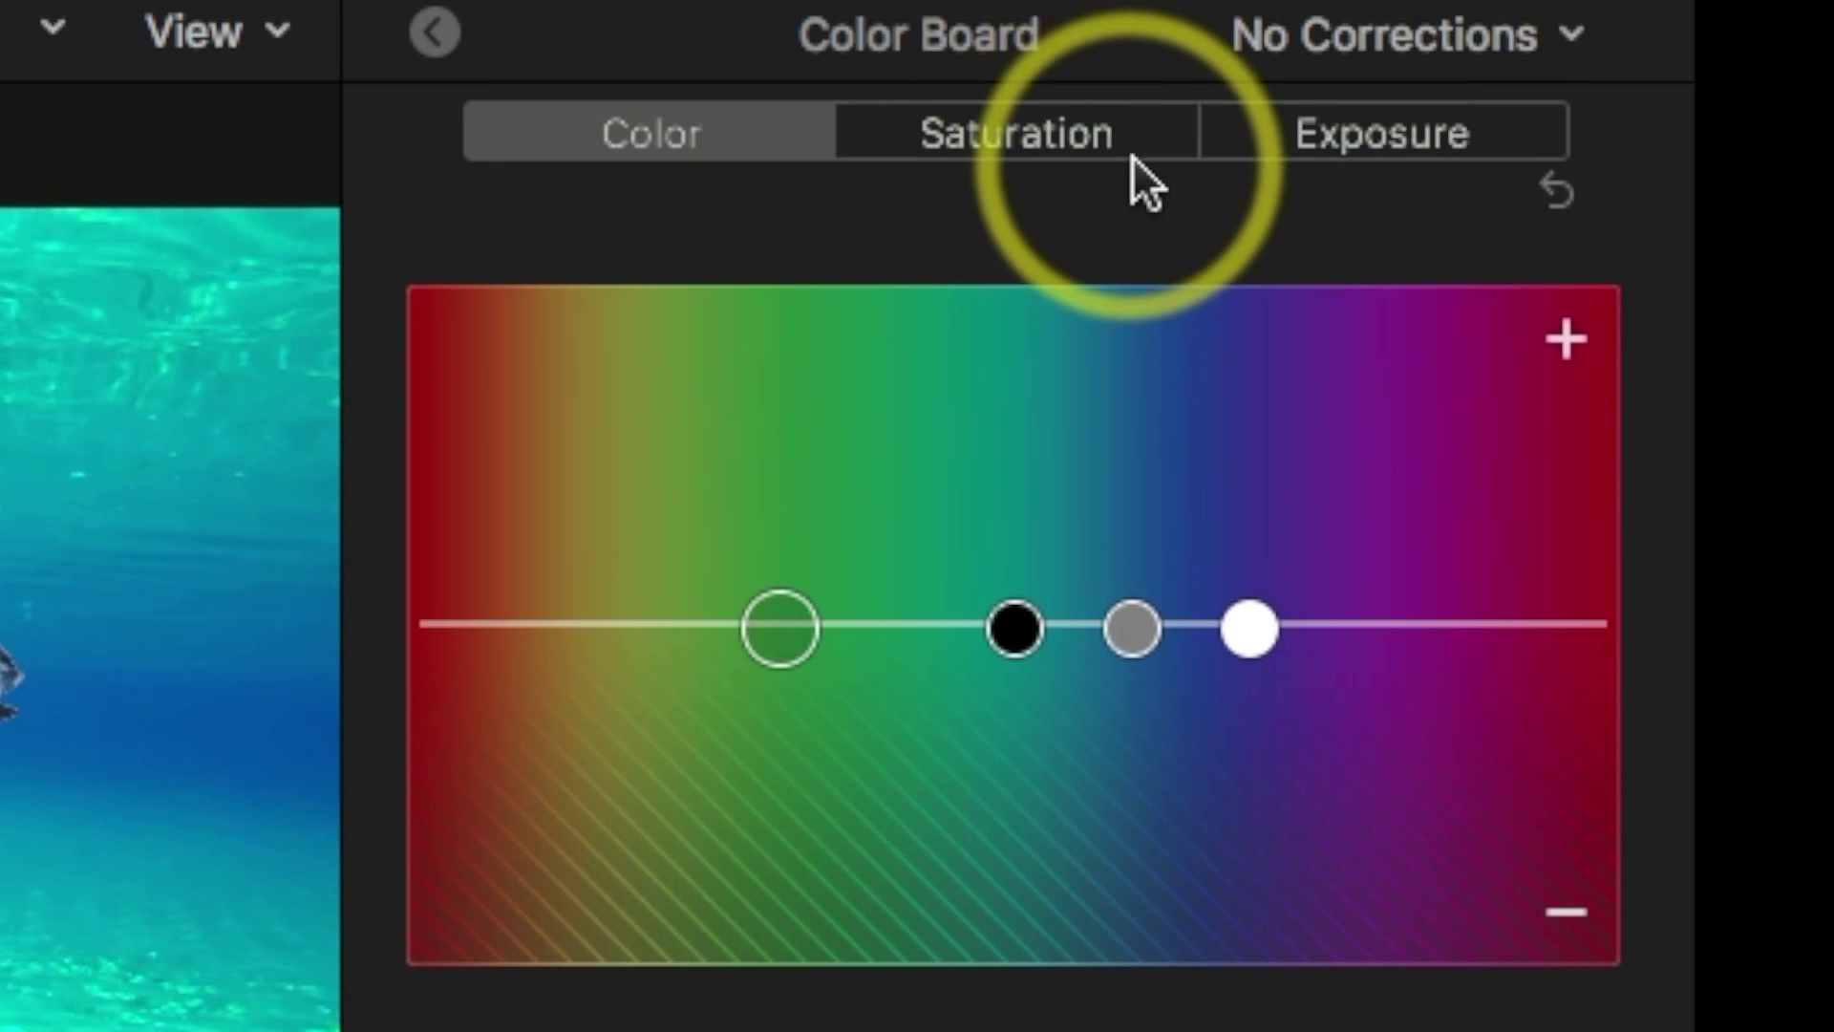
pyautogui.click(1351, 134)
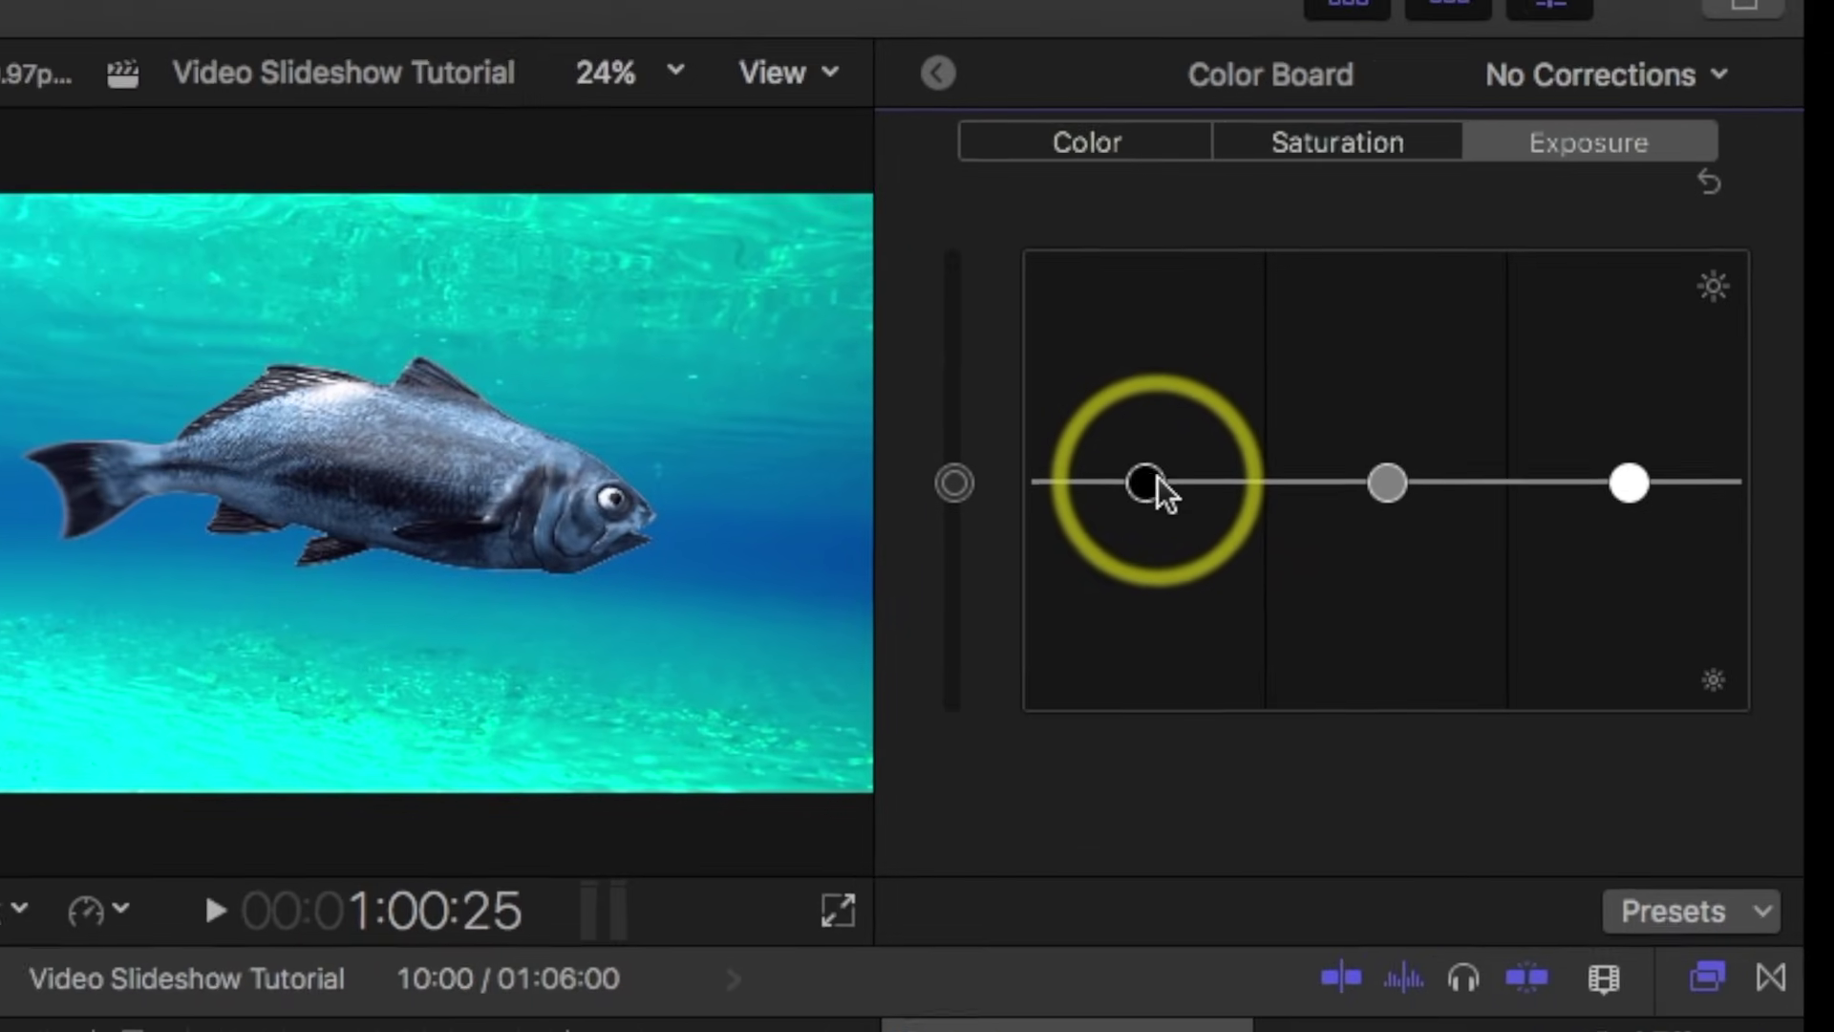
pyautogui.moveTo(1151, 481)
pyautogui.mouseDown()
pyautogui.moveTo(1145, 447)
pyautogui.moveTo(1147, 477)
pyautogui.mouseUp()
pyautogui.moveTo(1243, 441); pyautogui.dragTo(1253, 501)
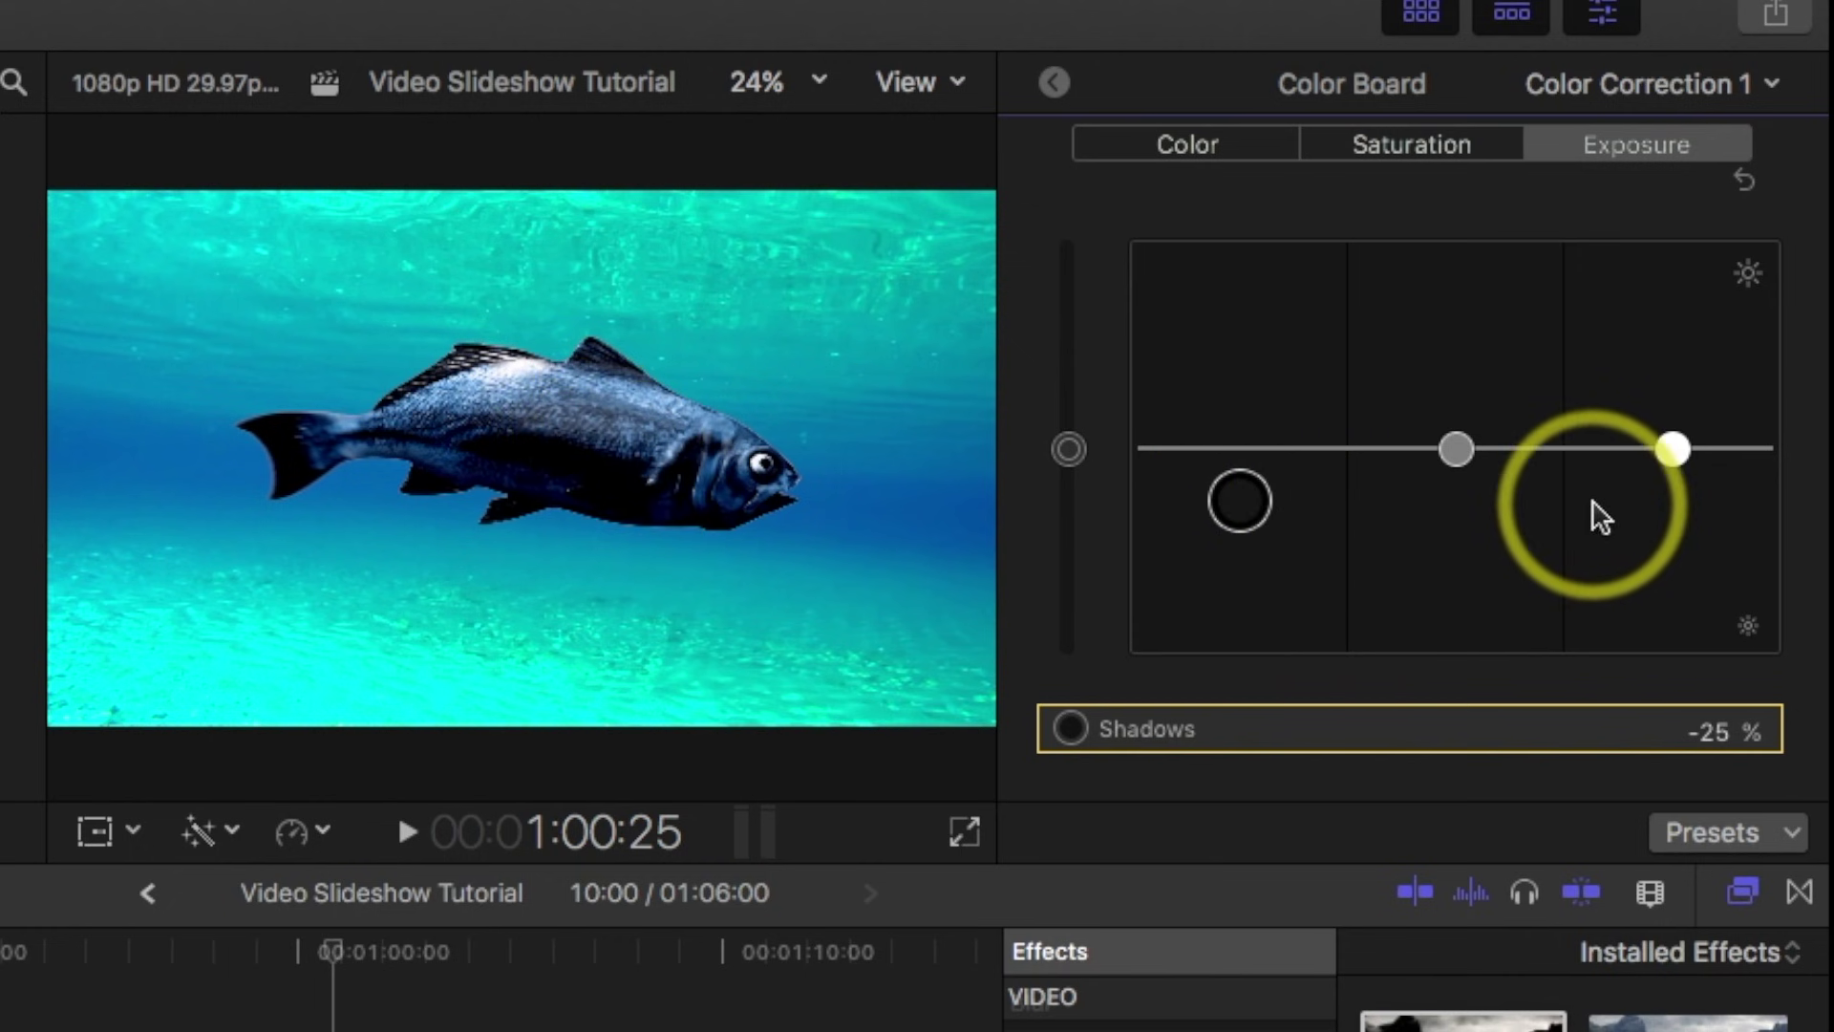
pyautogui.moveTo(1671, 449); pyautogui.dragTo(1678, 353)
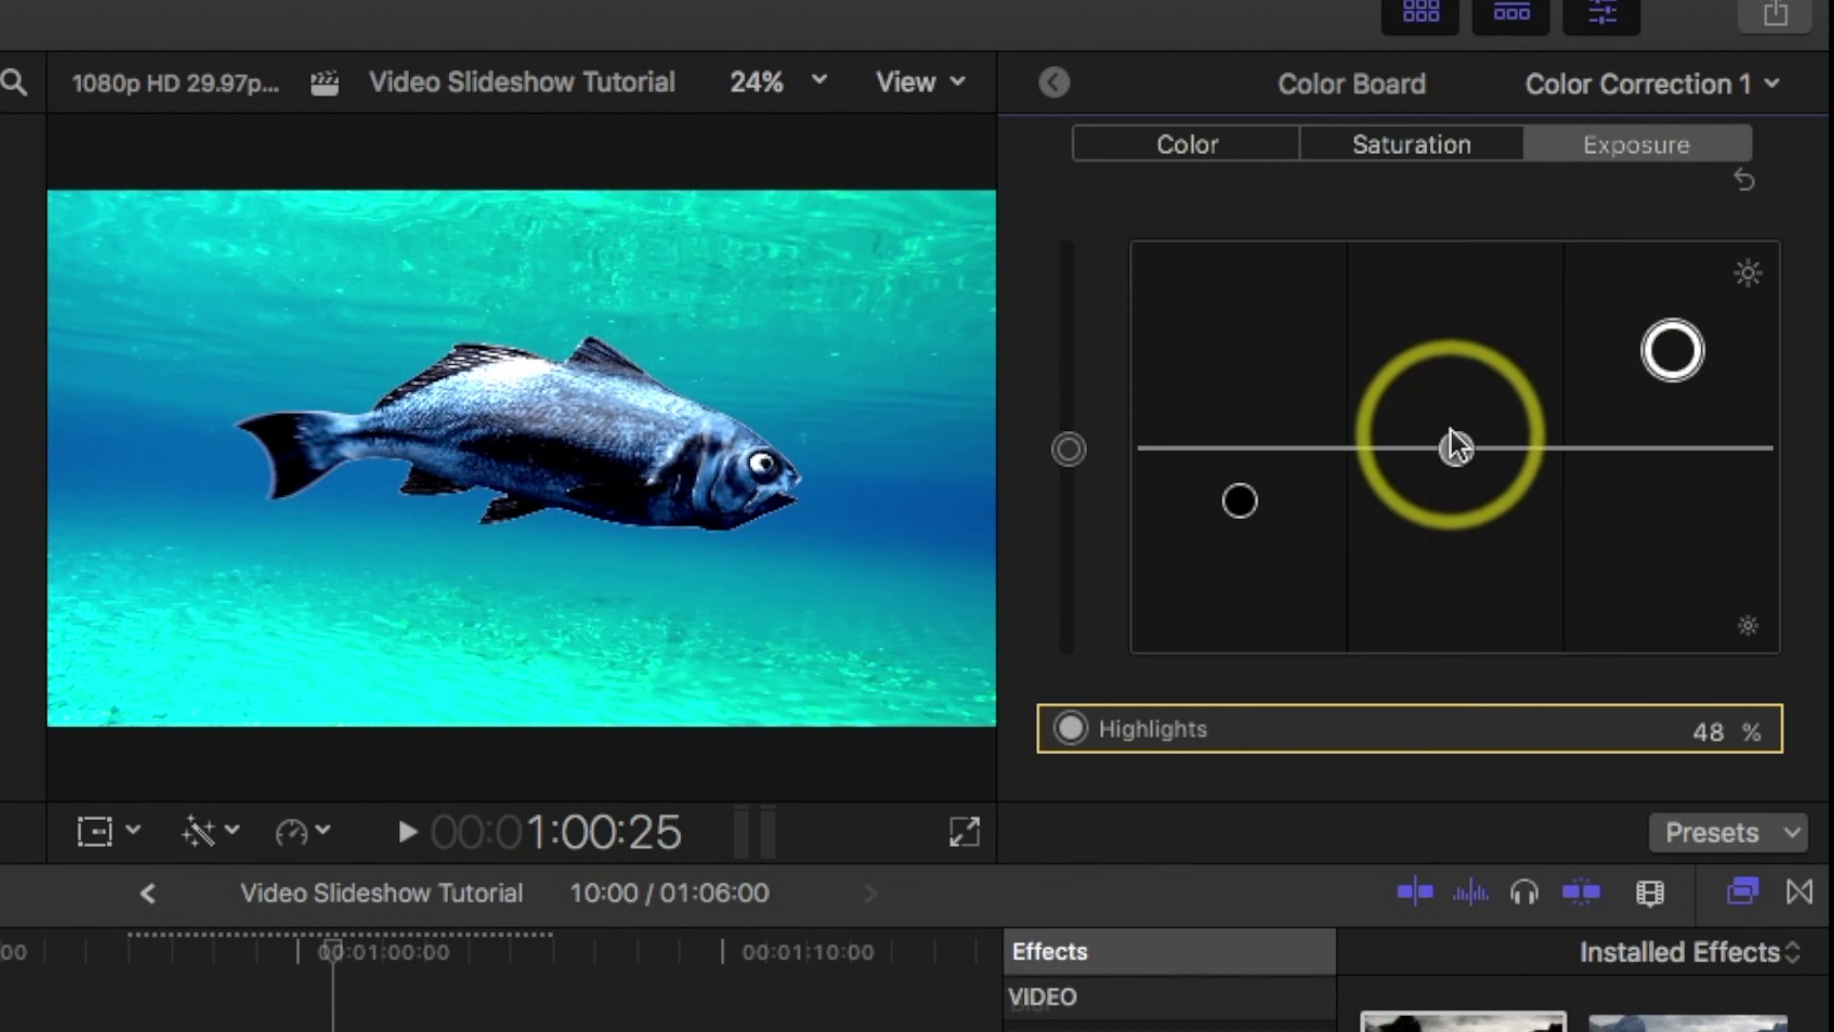
# Try Midtones at 45% on the fish clip, reset its exposure adjustments, and set the Keyer strength to 100%.
pyautogui.moveTo(1452, 447); pyautogui.dragTo(1456, 367)
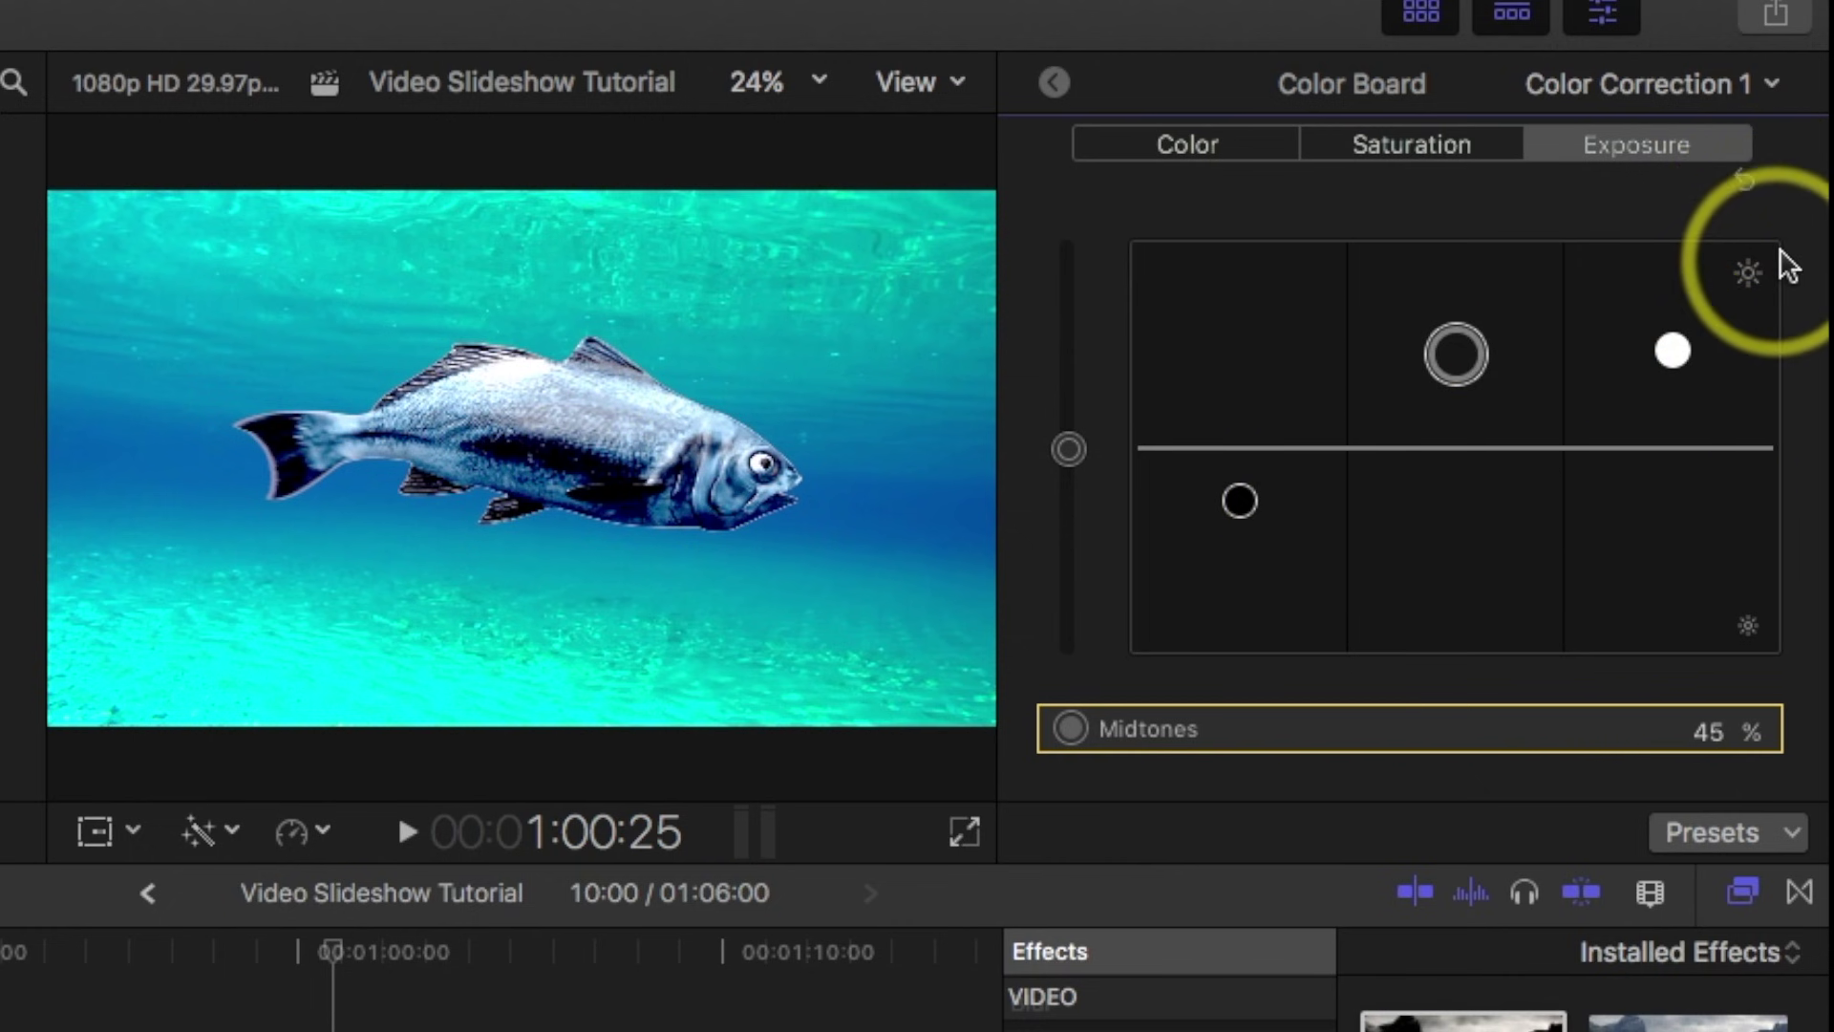
pyautogui.click(1744, 179)
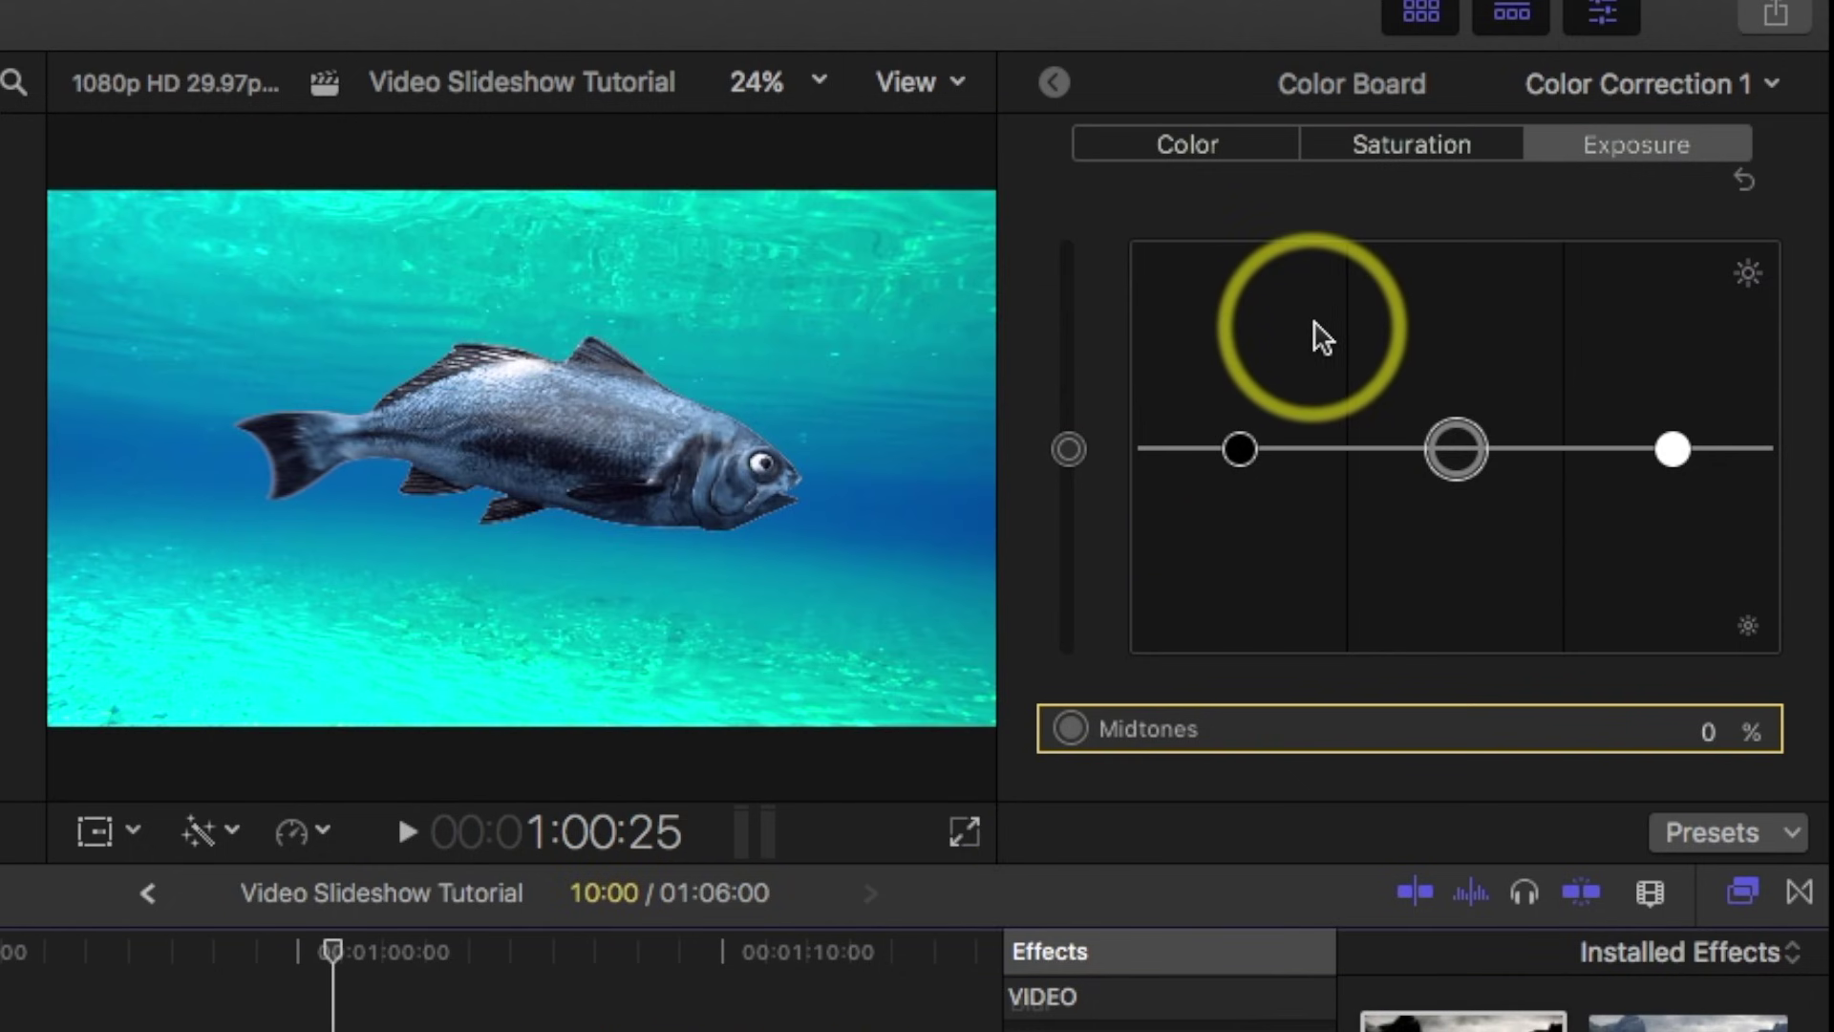
pyautogui.click(1057, 86)
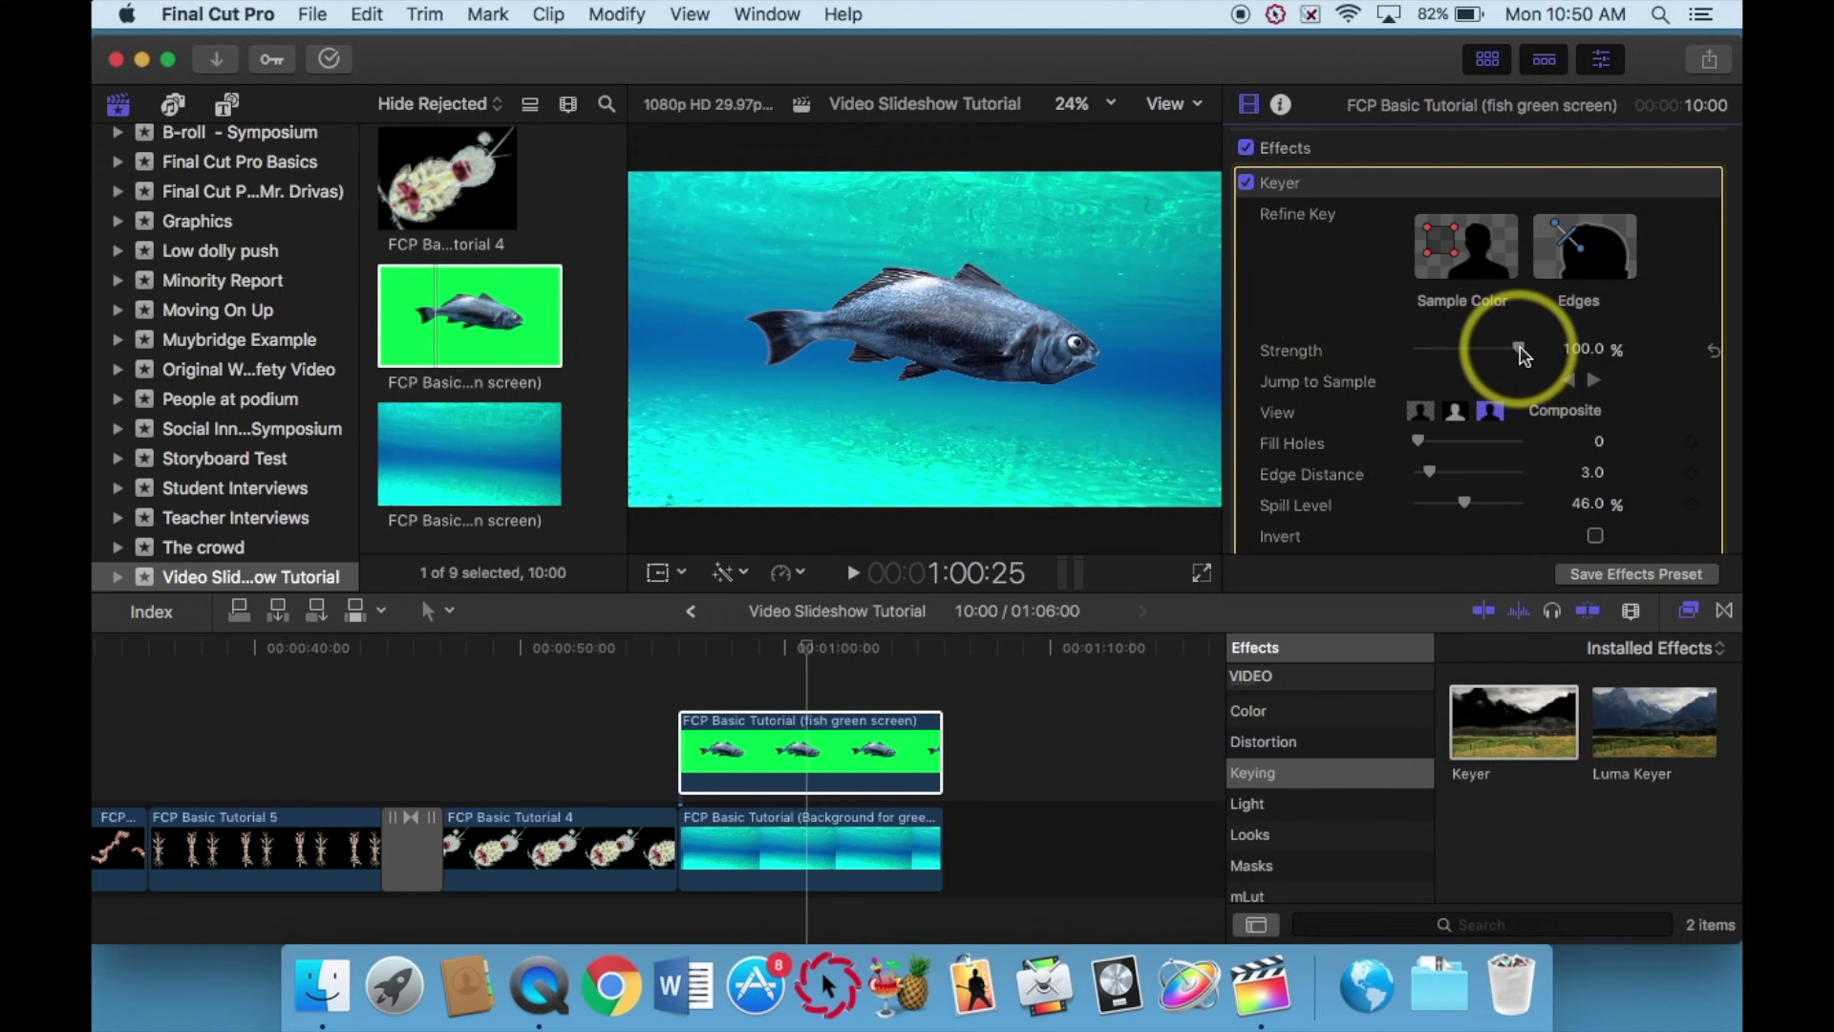
pyautogui.moveTo(1523, 355)
pyautogui.mouseDown()
pyautogui.moveTo(1418, 364)
pyautogui.moveTo(1551, 361)
pyautogui.mouseUp()
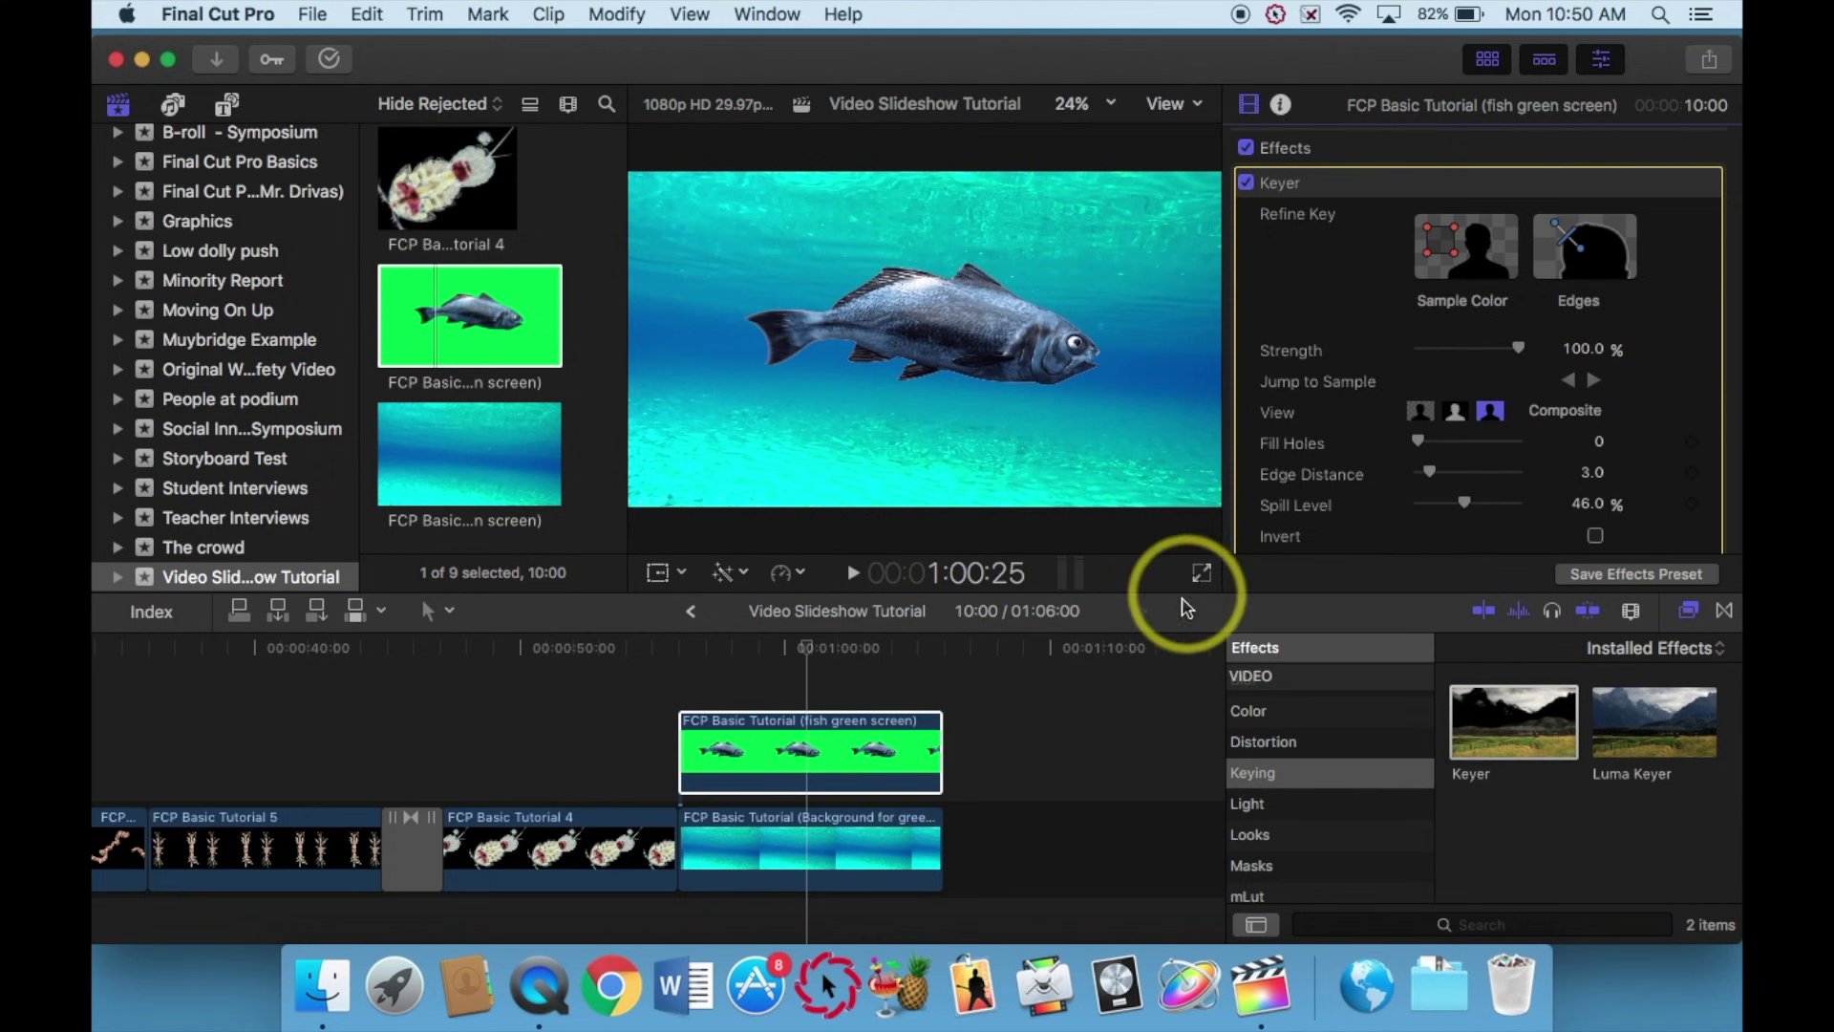
# Move the playhead back through the timeline and jump between the project's beginning and end, finishing at the beginning.
pyautogui.moveTo(808, 654); pyautogui.dragTo(629, 659)
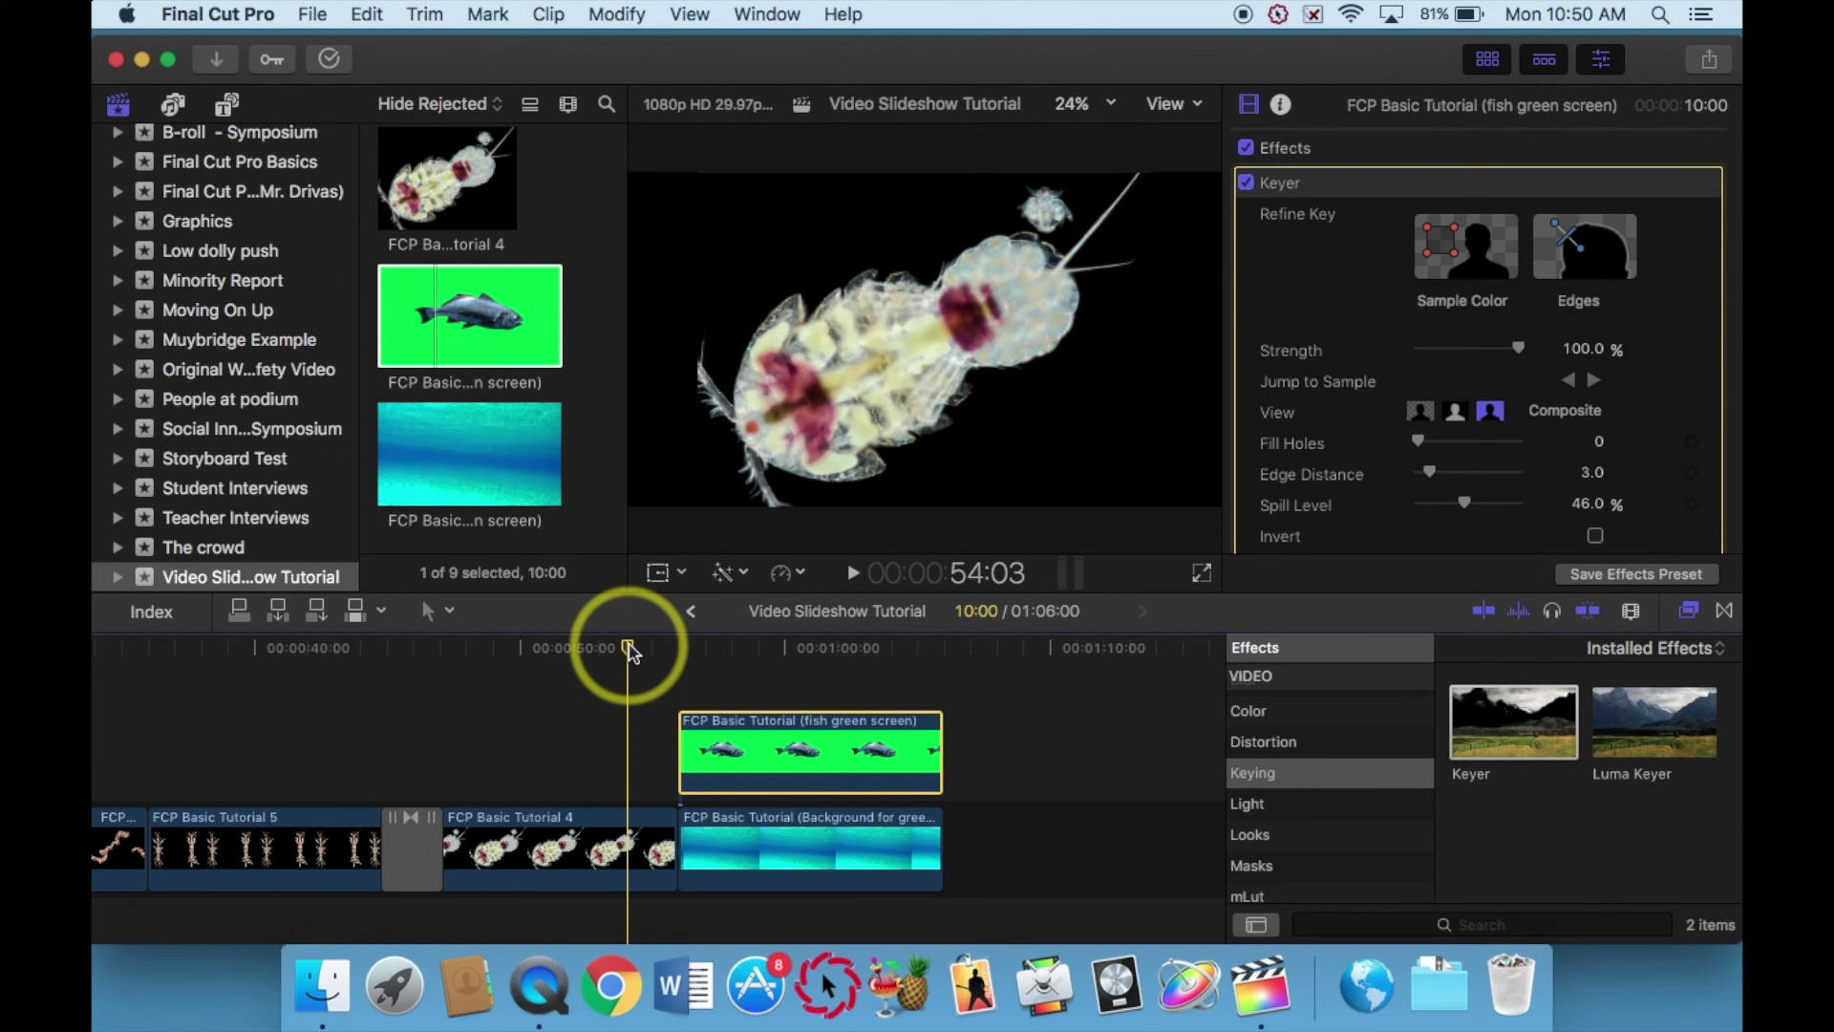
pyautogui.click(566, 709)
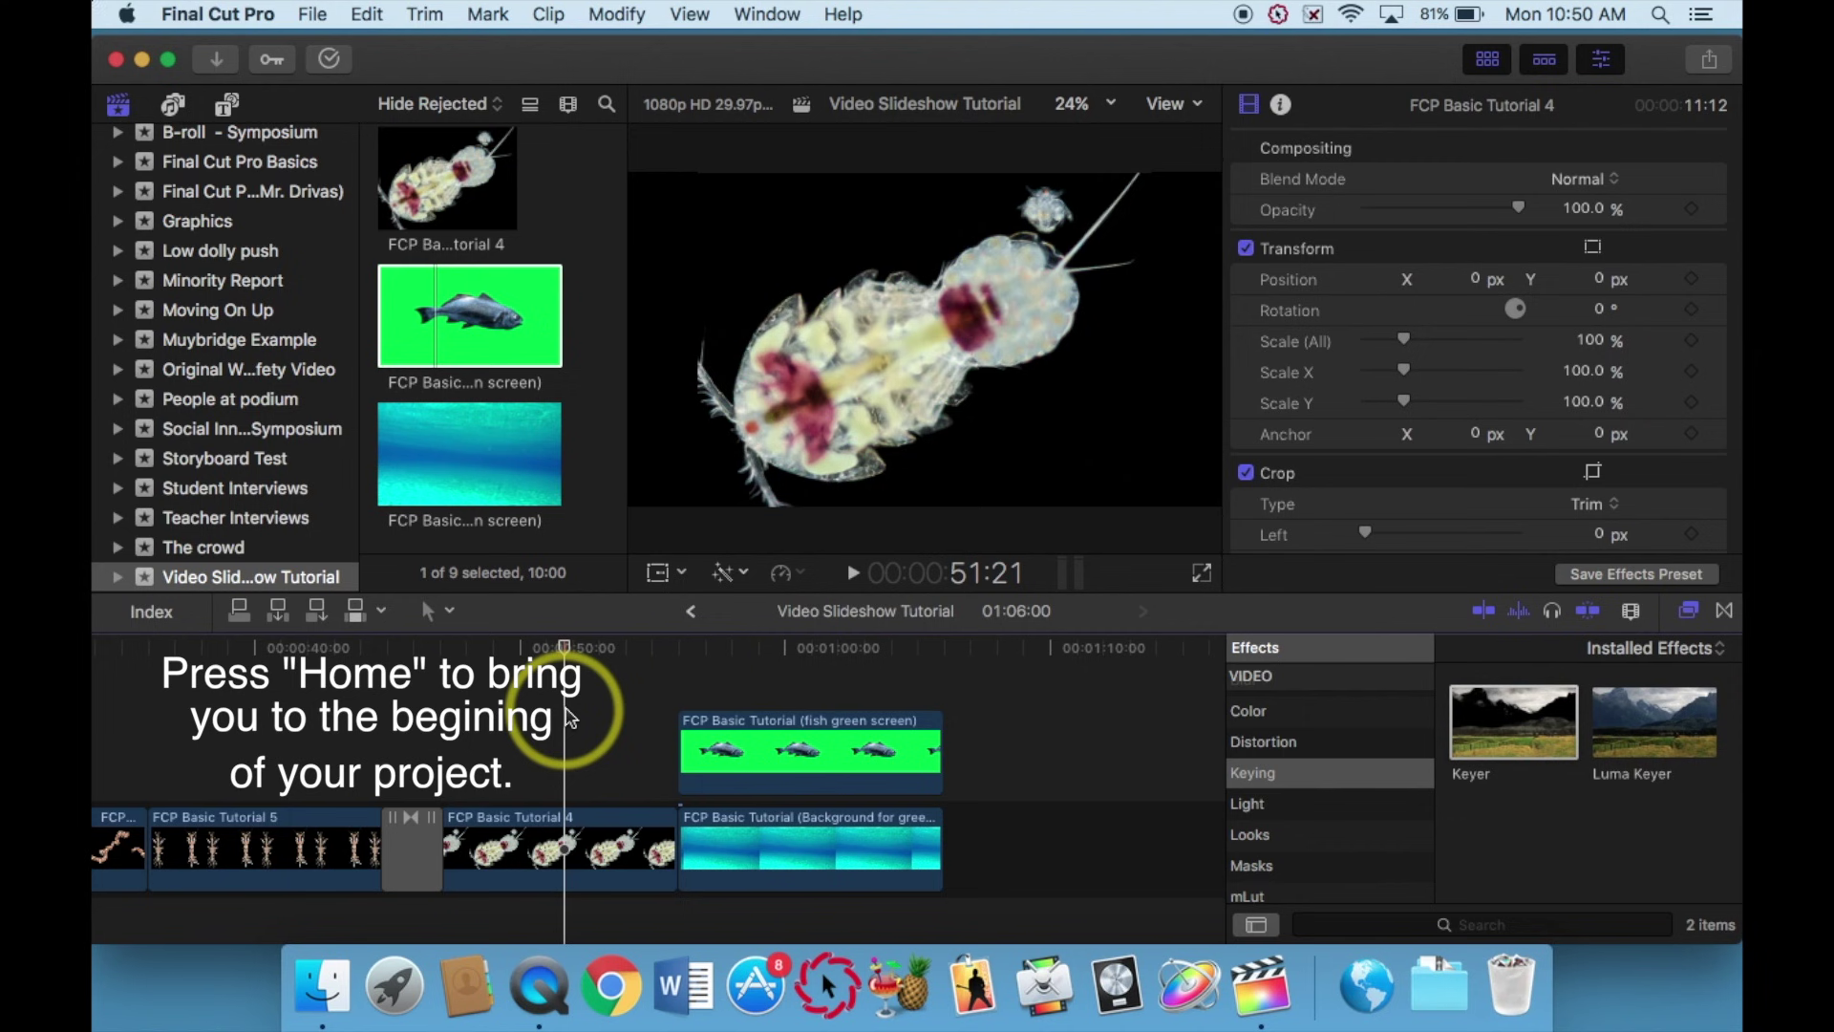
pyautogui.press('Home')
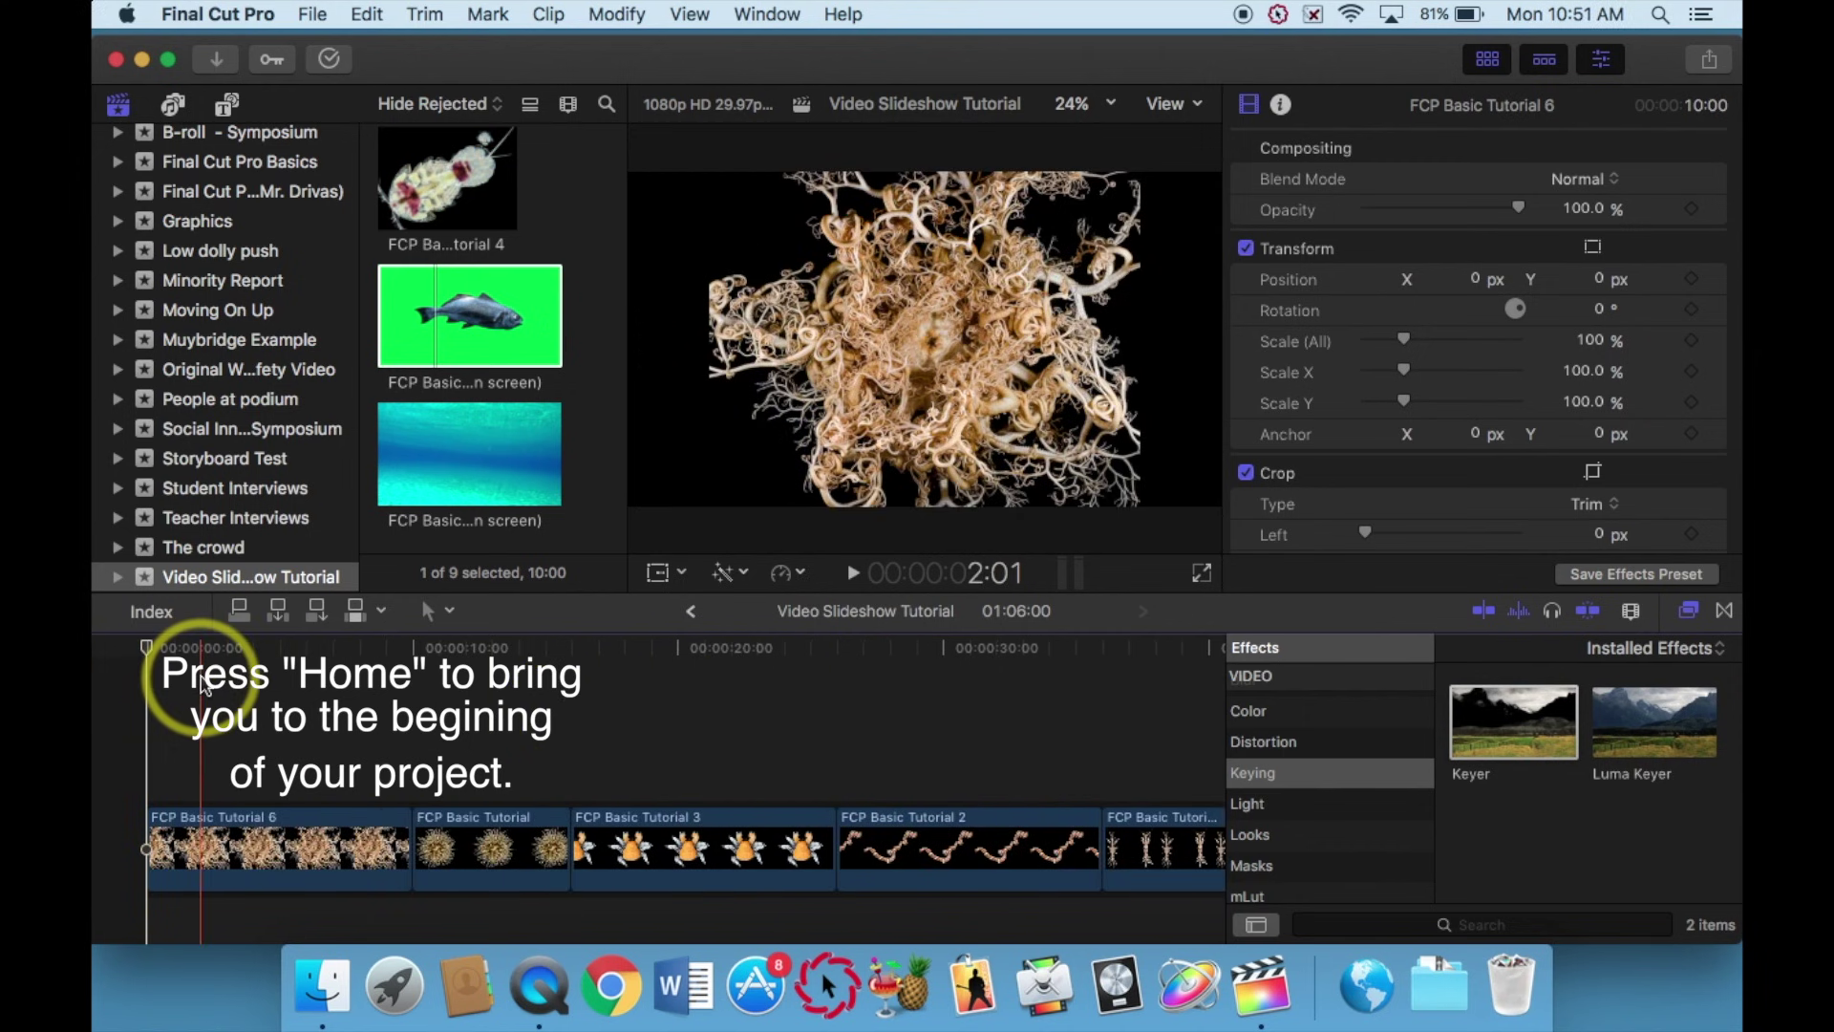
pyautogui.press('End')
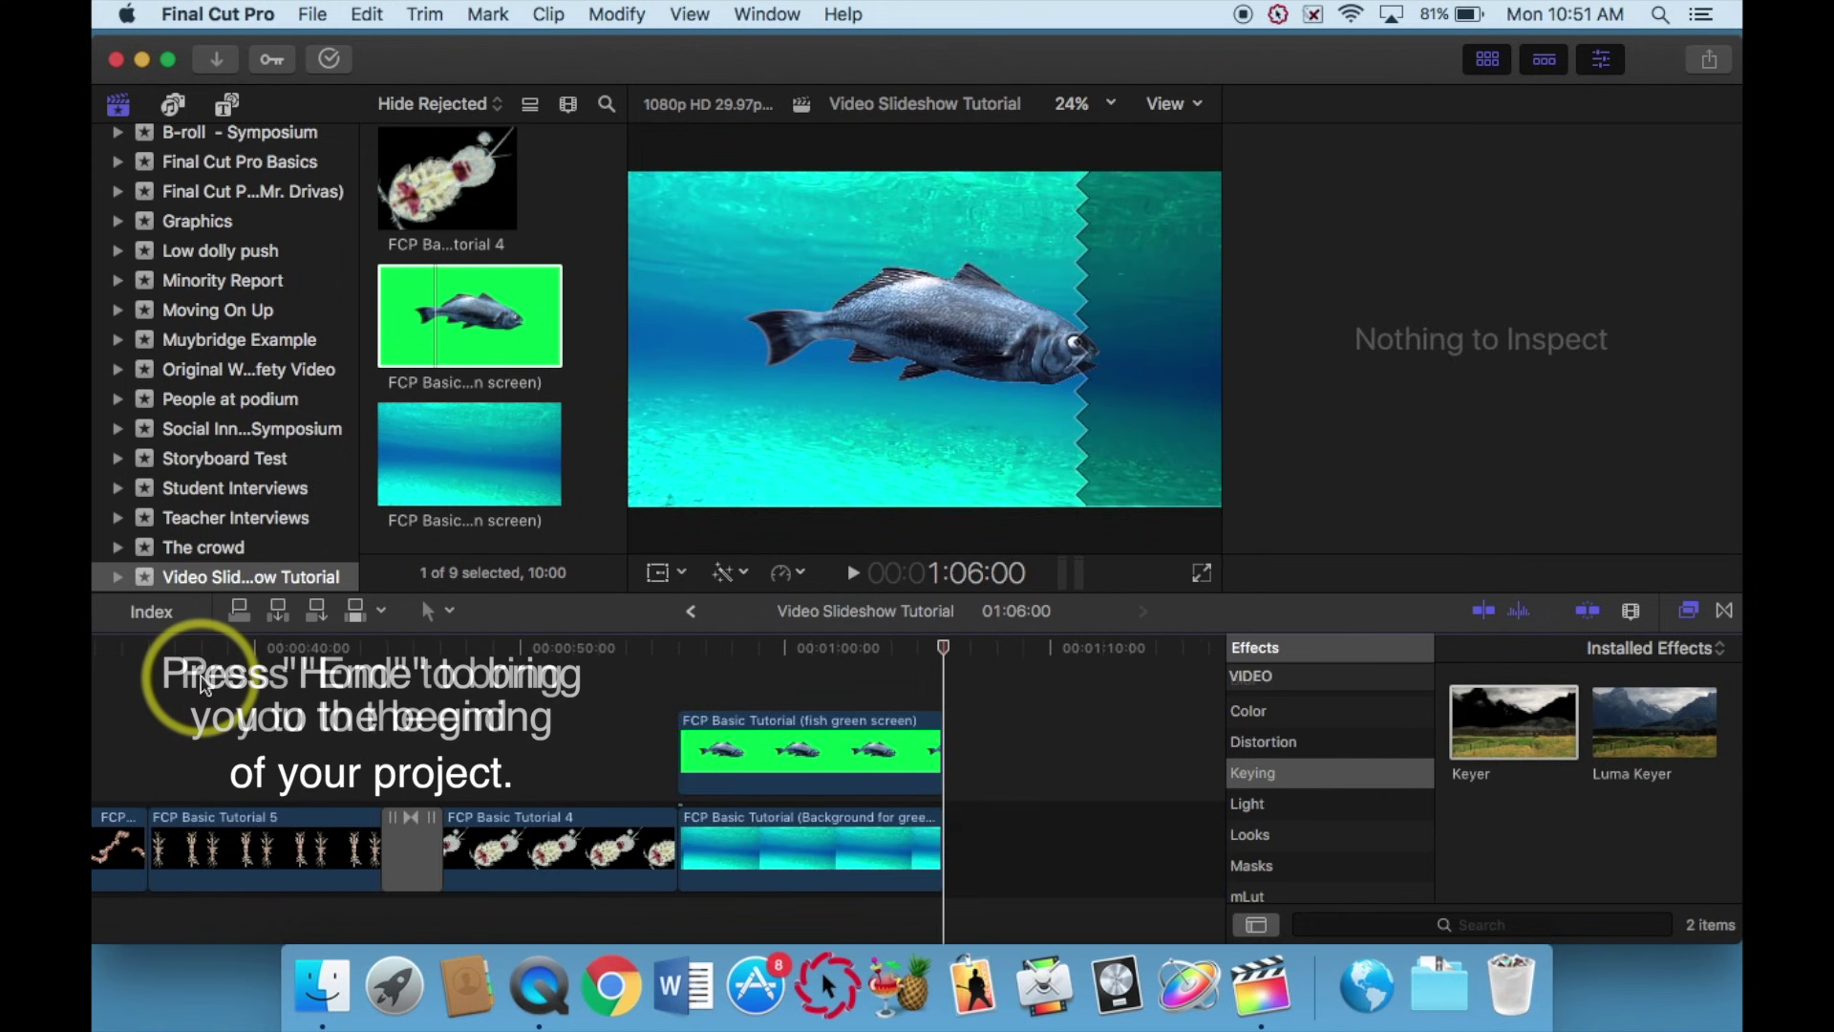
pyautogui.press('Home')
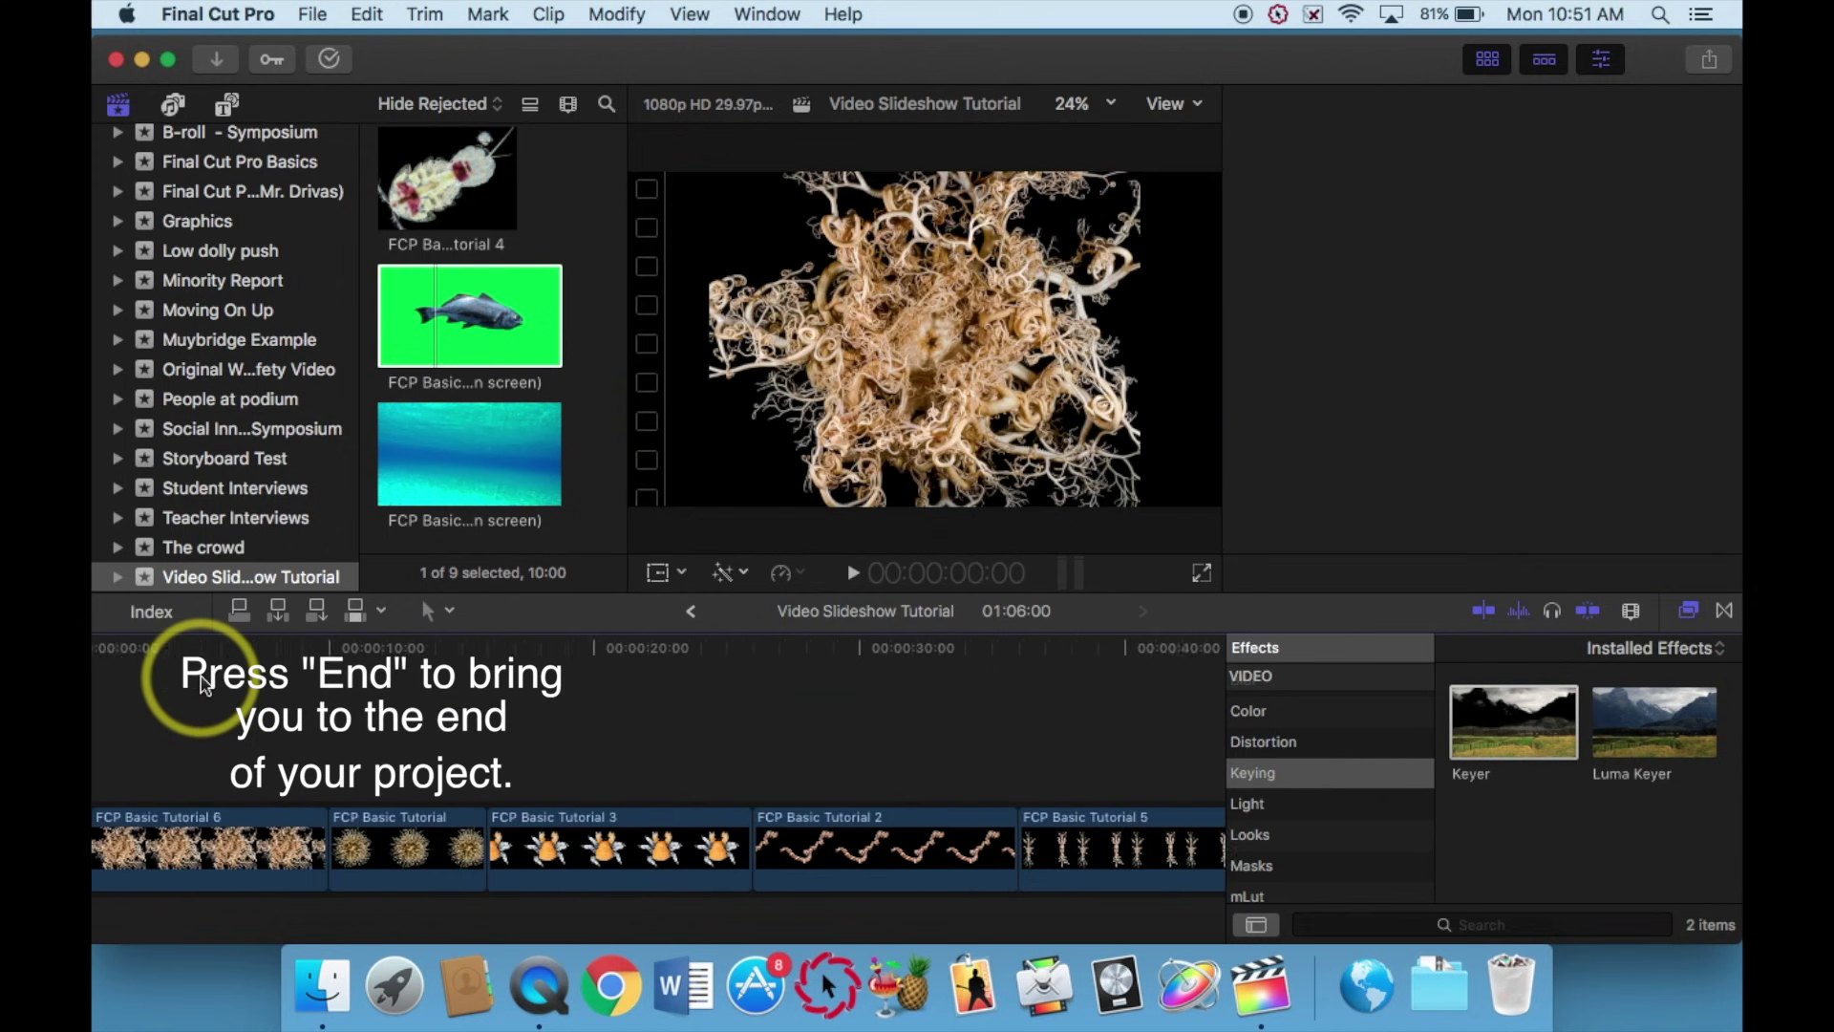
pyautogui.press('End')
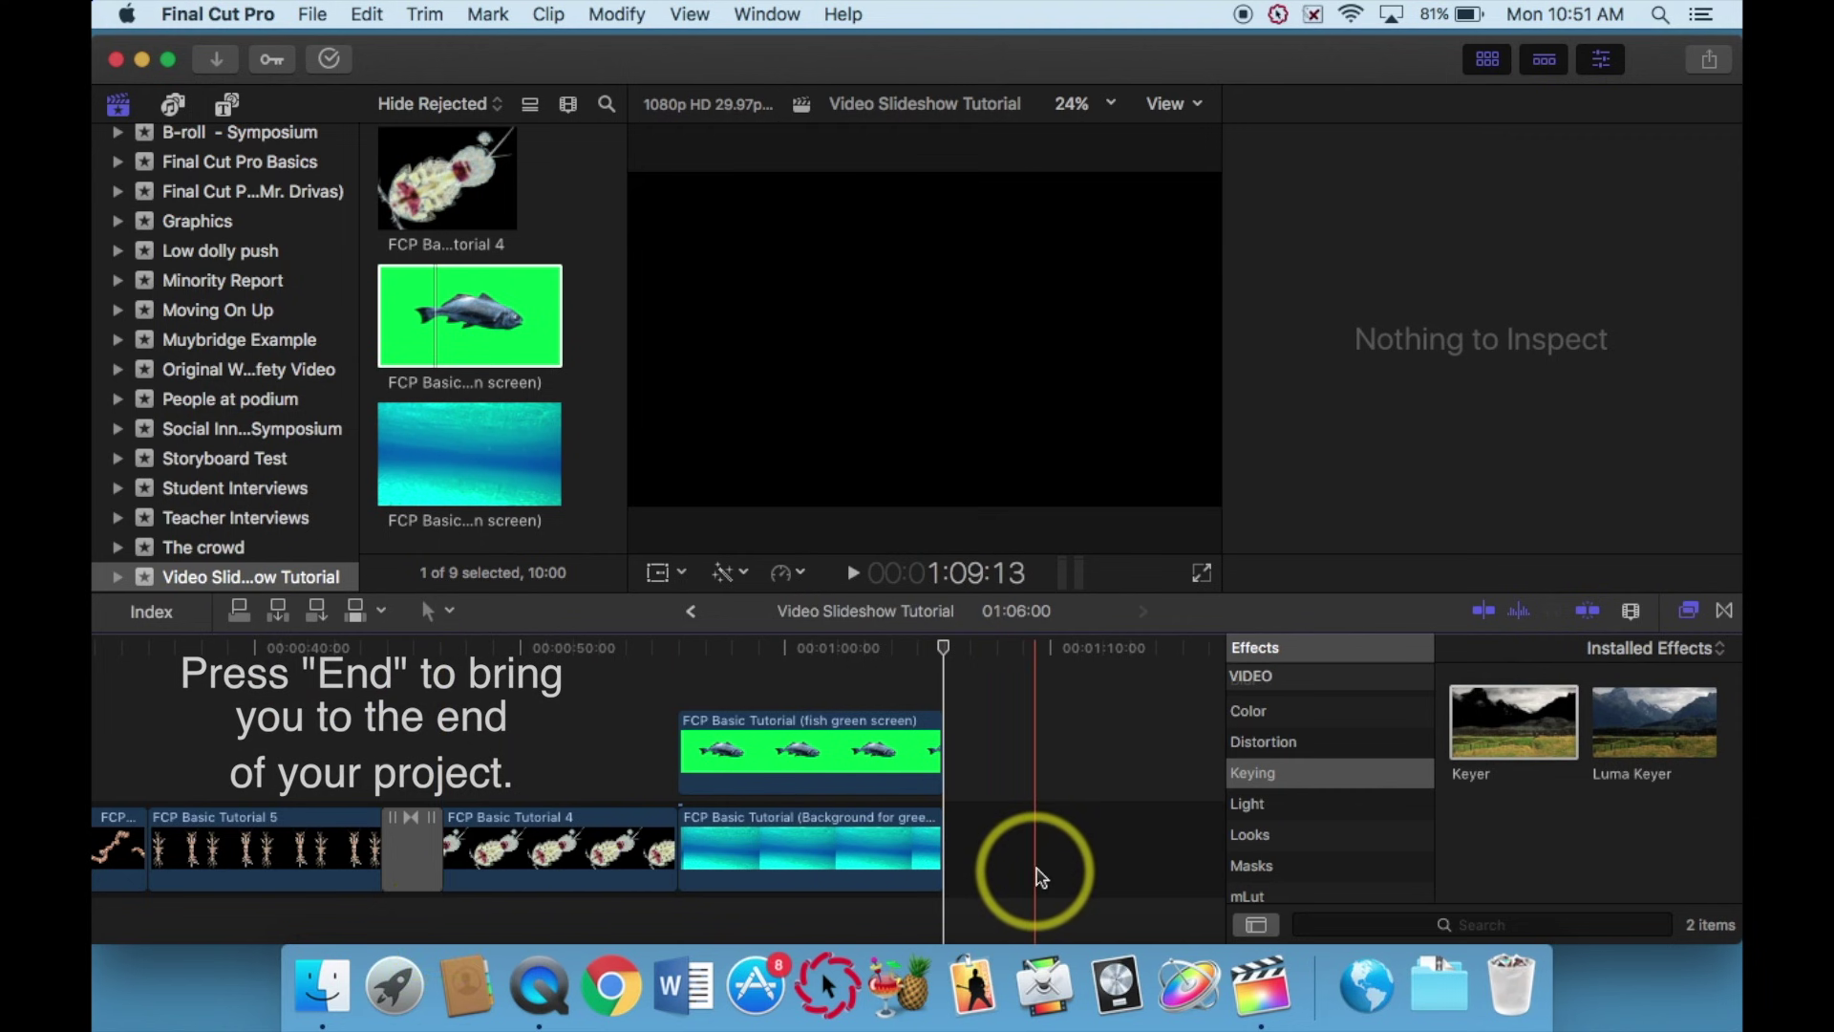
pyautogui.press('Home')
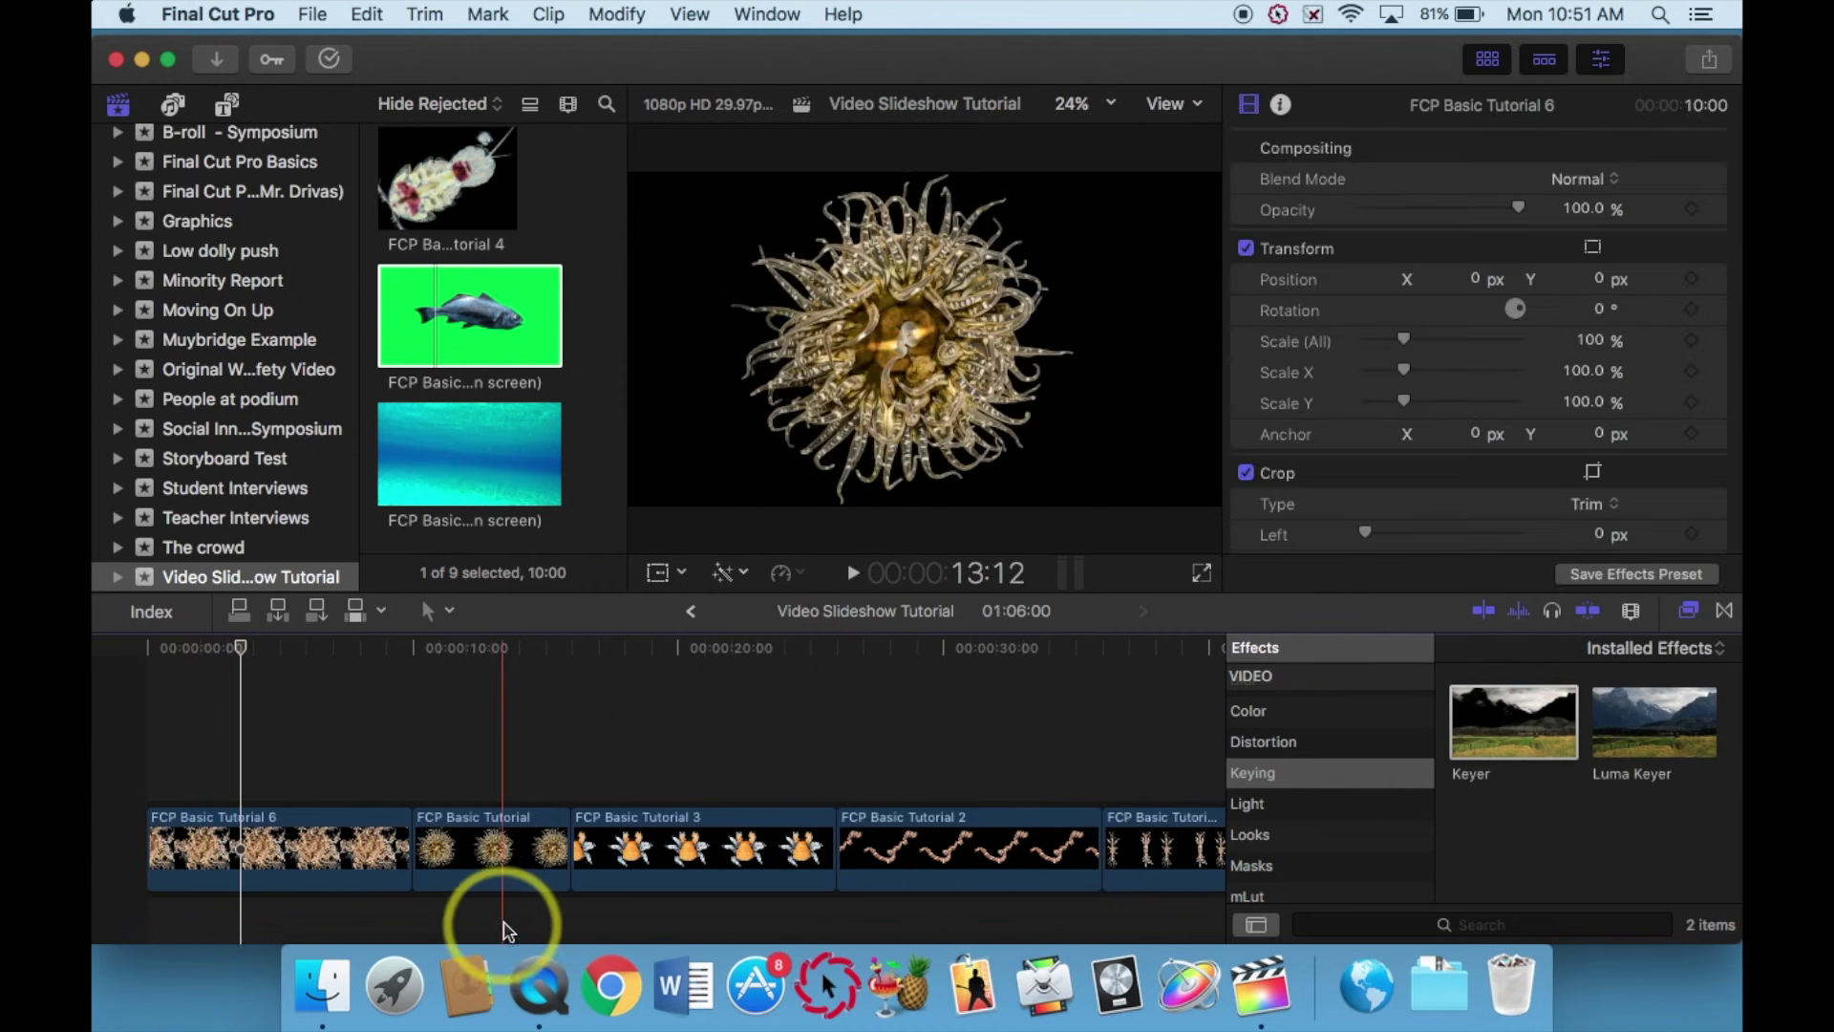
# Trim the ends of three image clips: FCP Basic Tutorial 6 to 5:18, Tutorial 3 shorter, and Tutorial 2 to 6:10.
pyautogui.click(401, 844)
pyautogui.moveTo(401, 845); pyautogui.dragTo(283, 847)
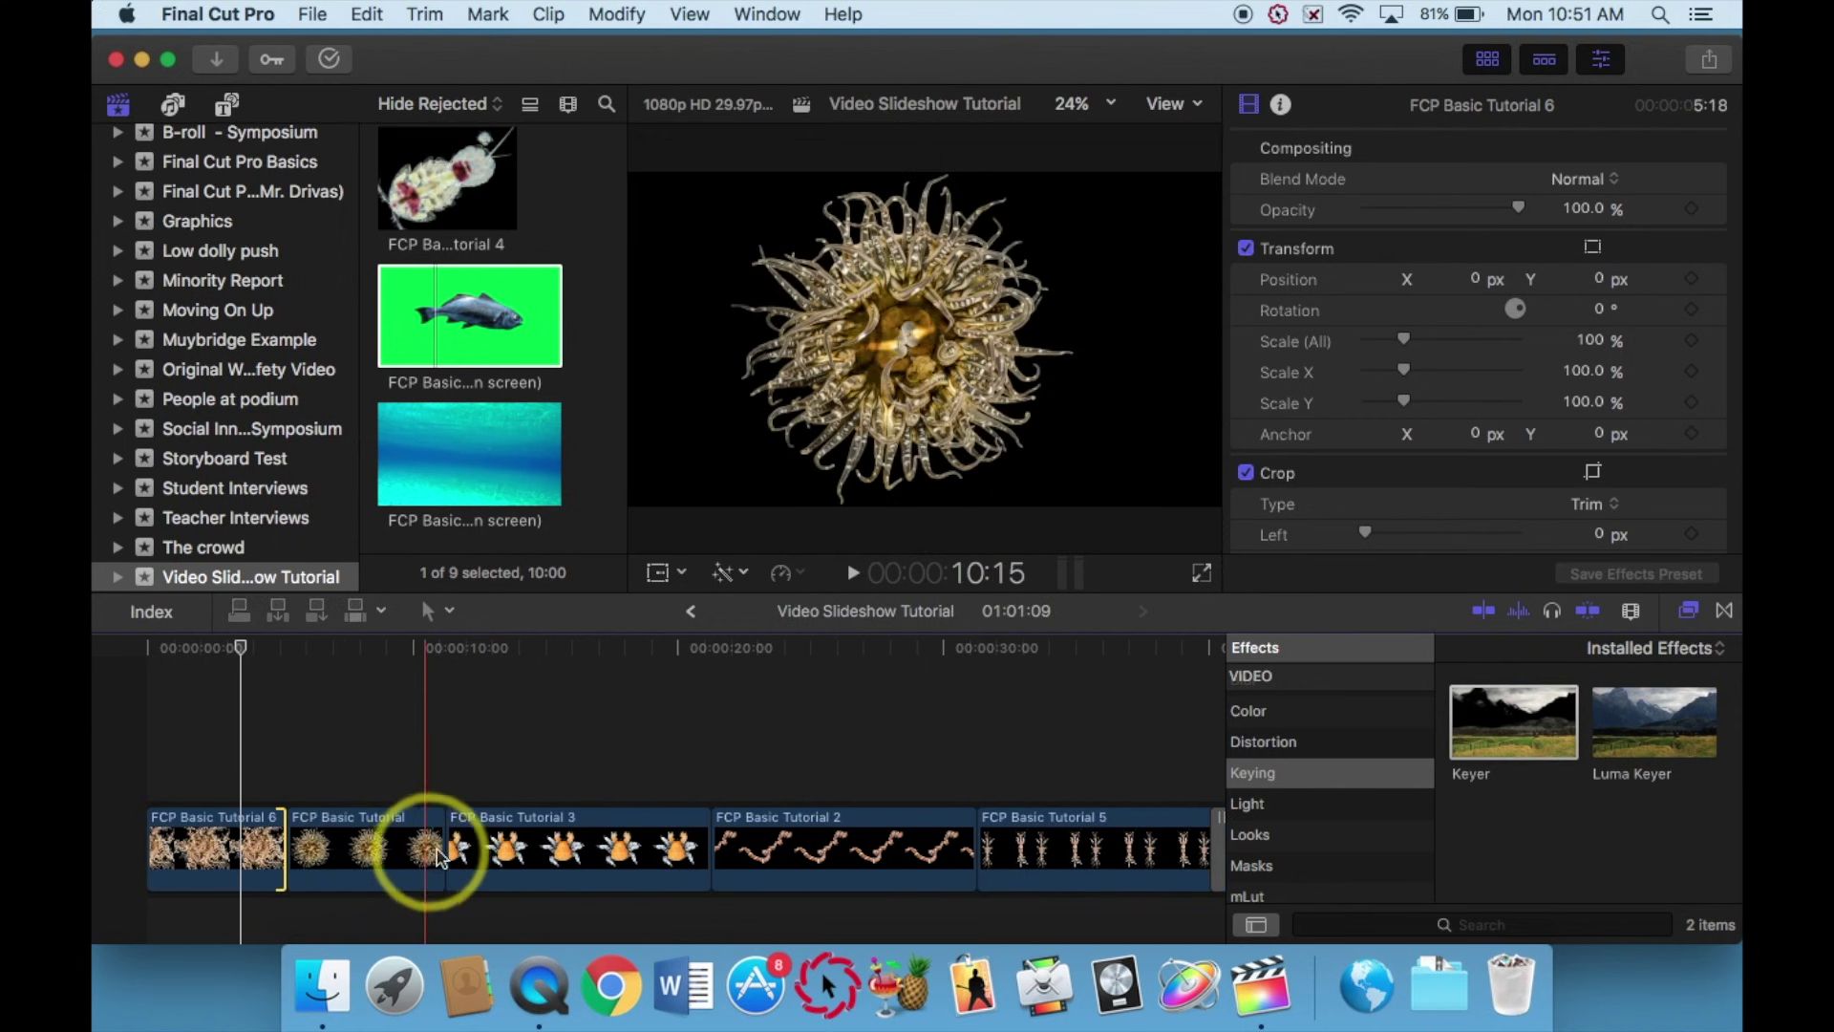
pyautogui.click(686, 835)
pyautogui.moveTo(716, 837); pyautogui.dragTo(592, 842)
pyautogui.moveTo(859, 846); pyautogui.dragTo(759, 847)
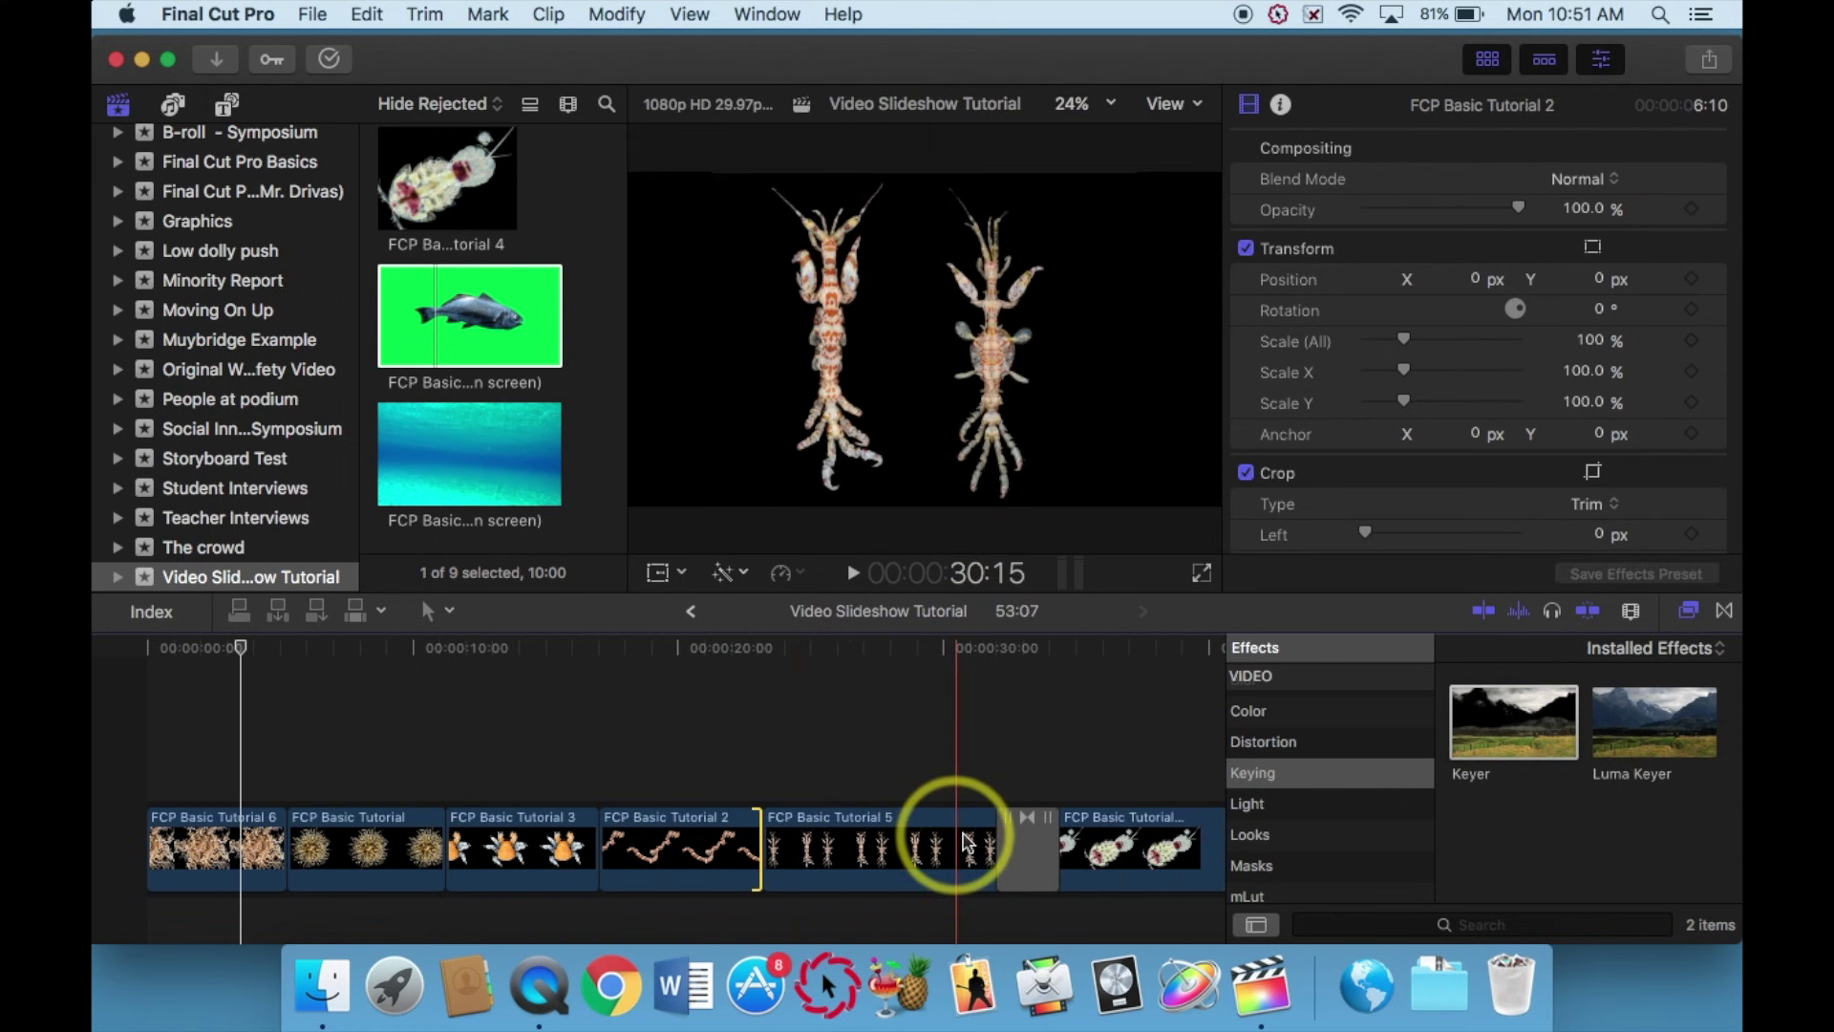
# Delete the transition between FCP Basic Tutorial 5 and 4, and shorten both clips, with Tutorial 4 at 7:16.
pyautogui.click(1031, 850)
pyautogui.press('Delete')
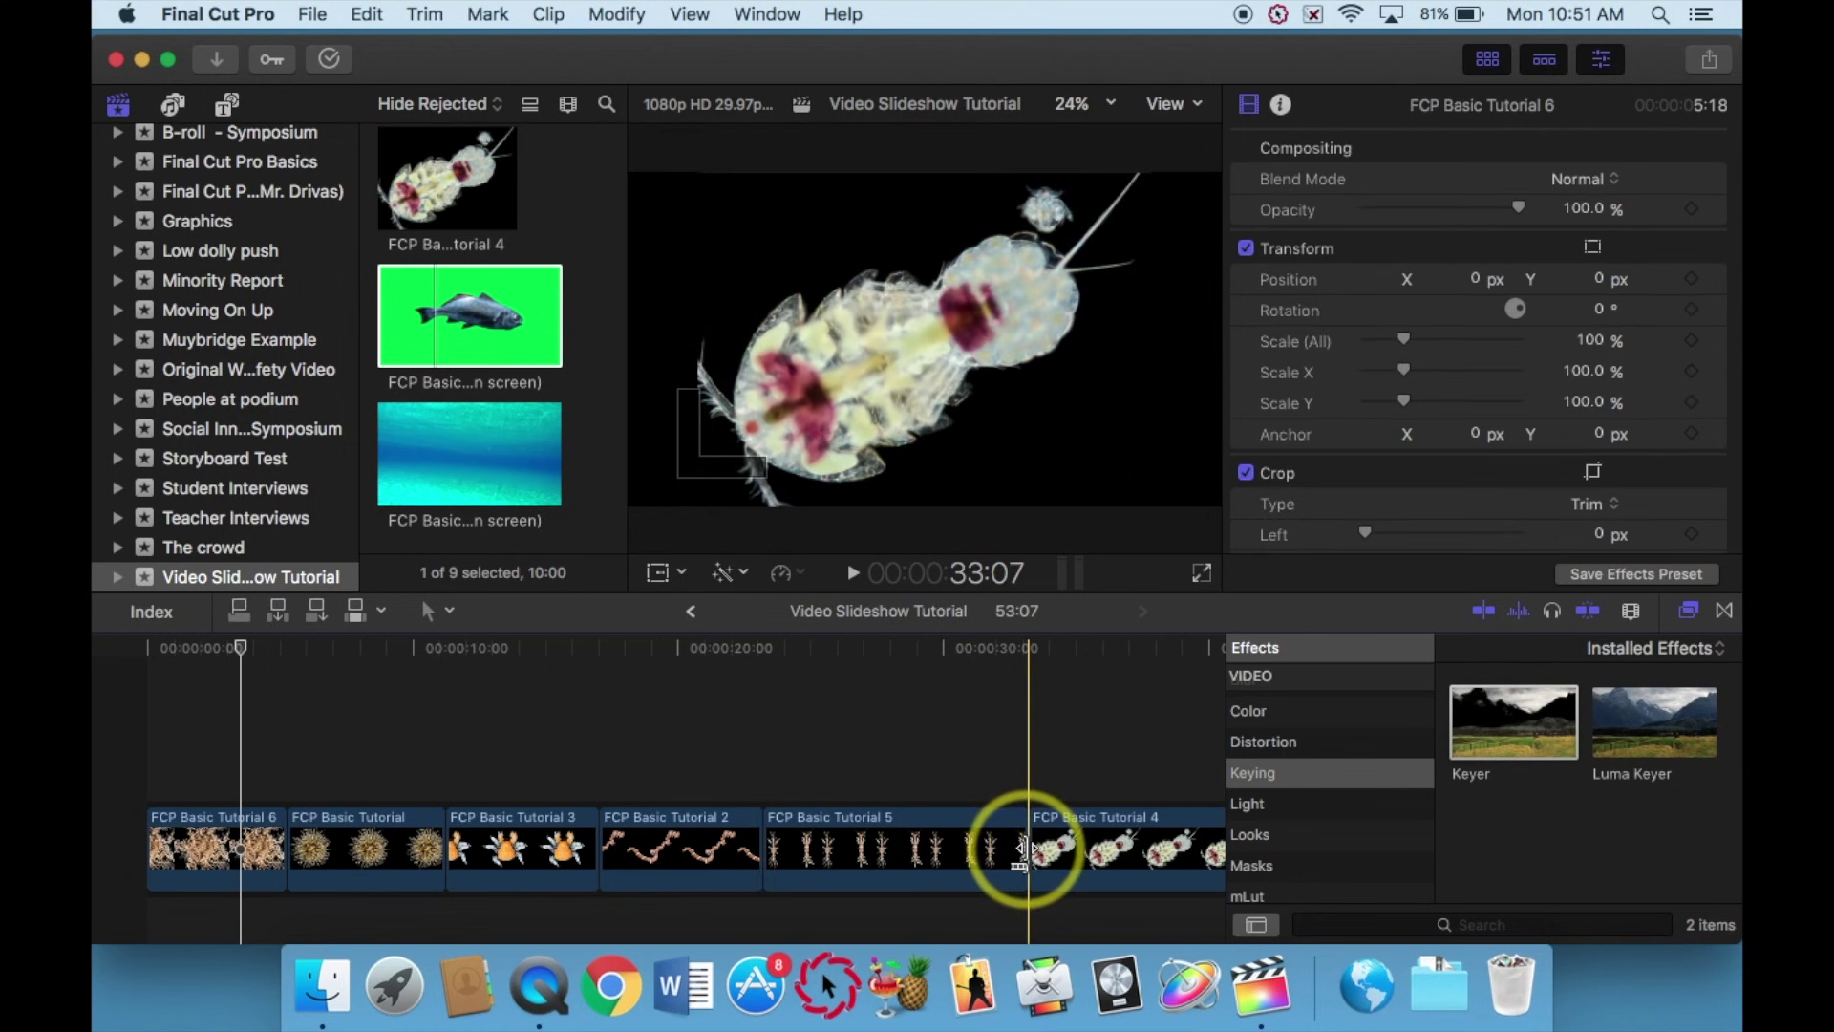
pyautogui.moveTo(1020, 850); pyautogui.dragTo(931, 848)
pyautogui.moveTo(1192, 849); pyautogui.dragTo(1097, 847)
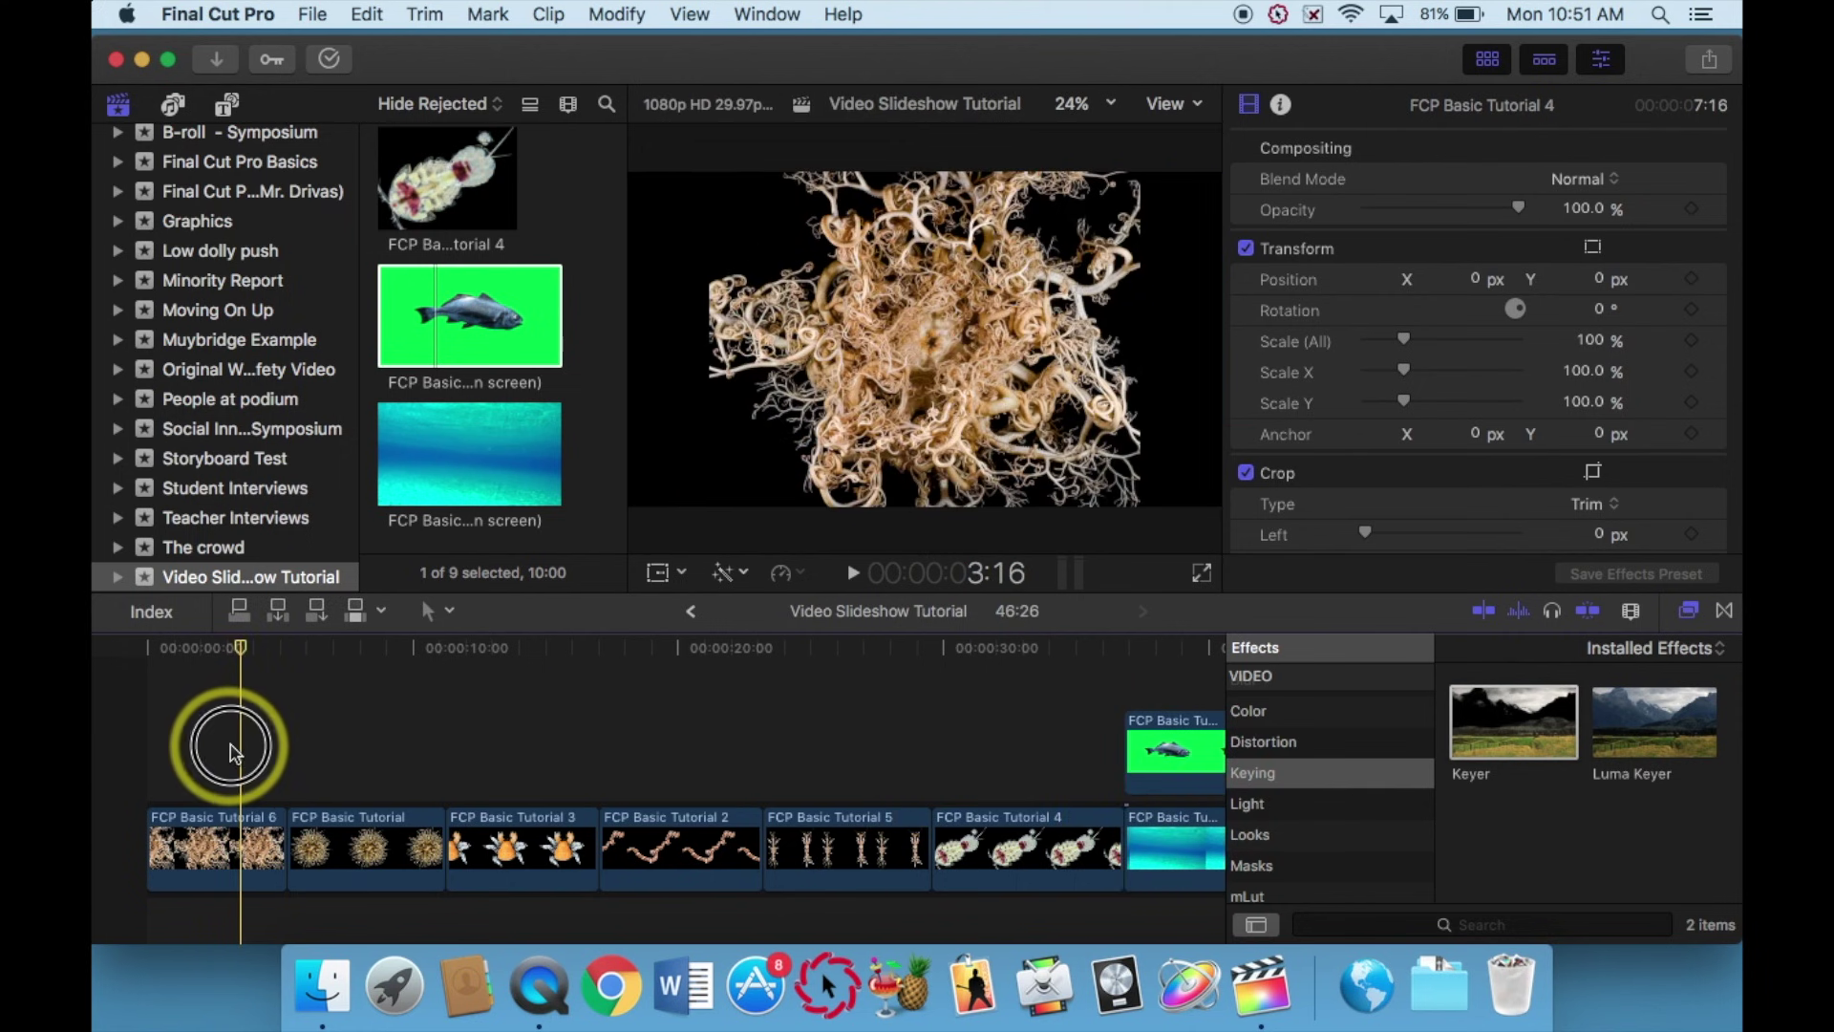
# Add a 1:00 Cross Dissolve from the Dissolves category to each of the first two cuts in the slideshow.
pyautogui.moveTo(232, 752); pyautogui.dragTo(519, 840)
pyautogui.click(634, 758)
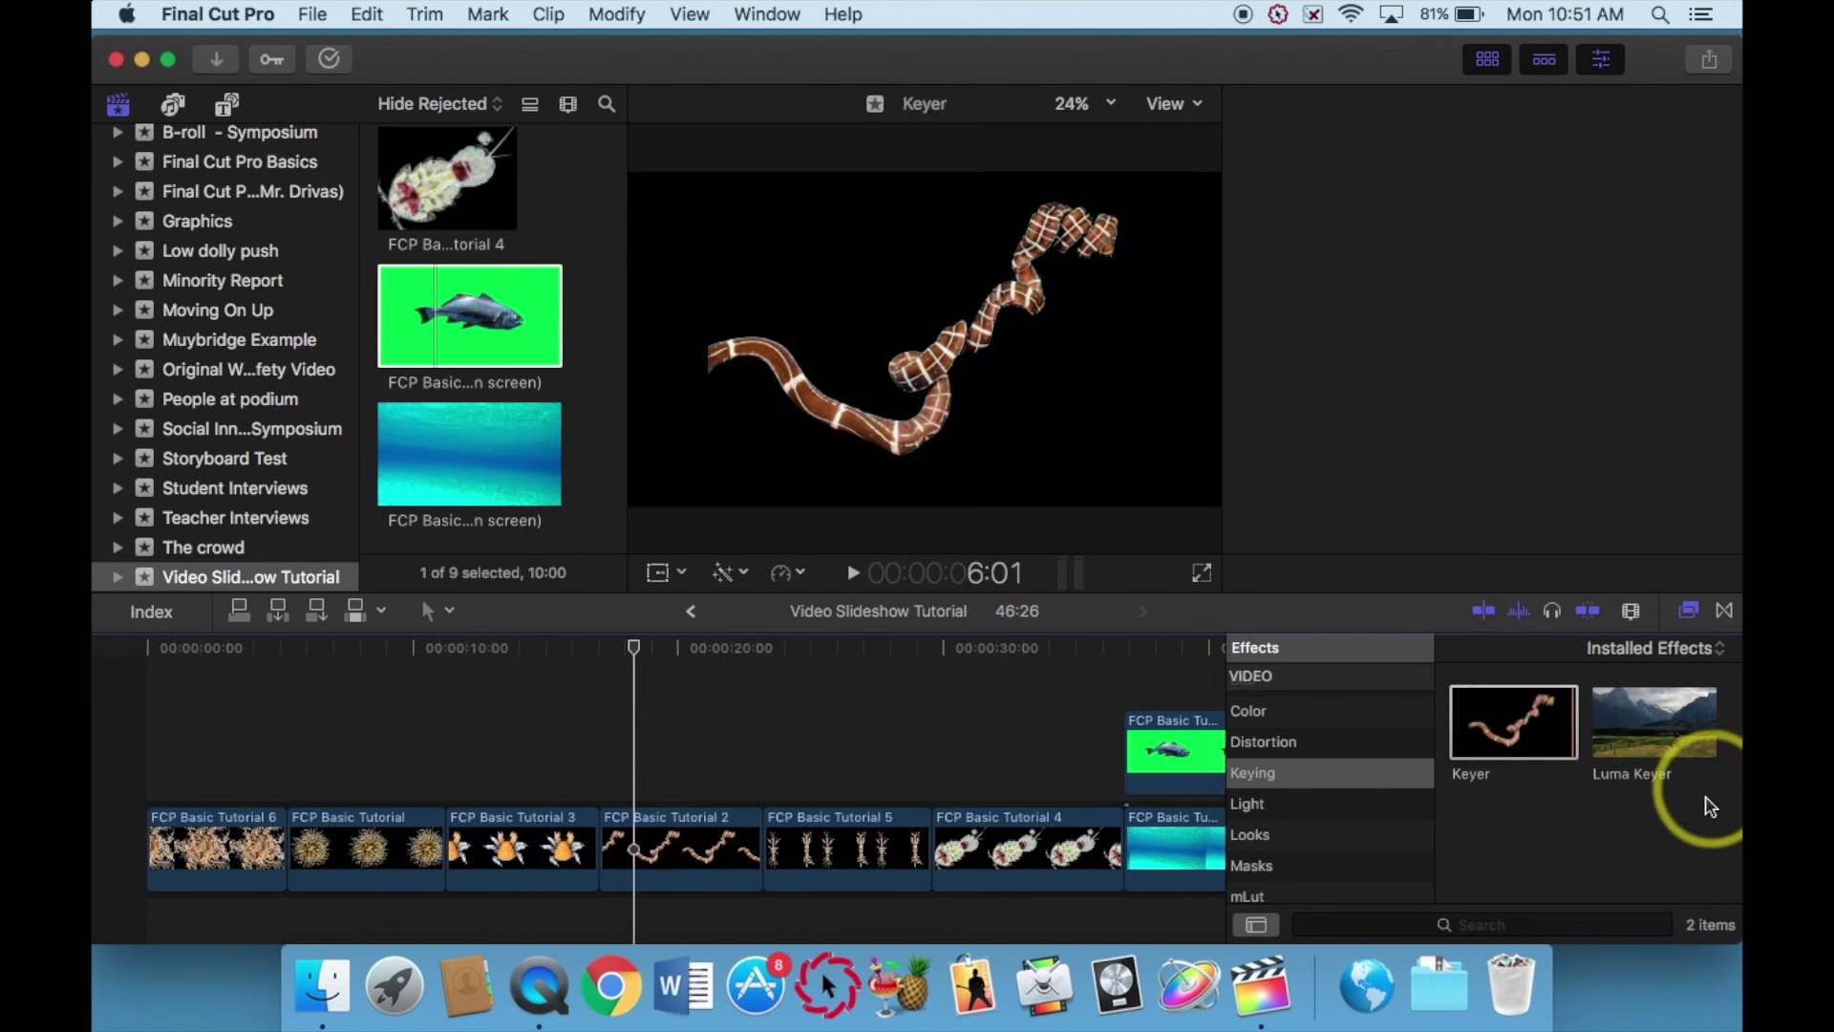
pyautogui.click(1724, 611)
pyautogui.moveTo(1652, 719); pyautogui.dragTo(497, 725)
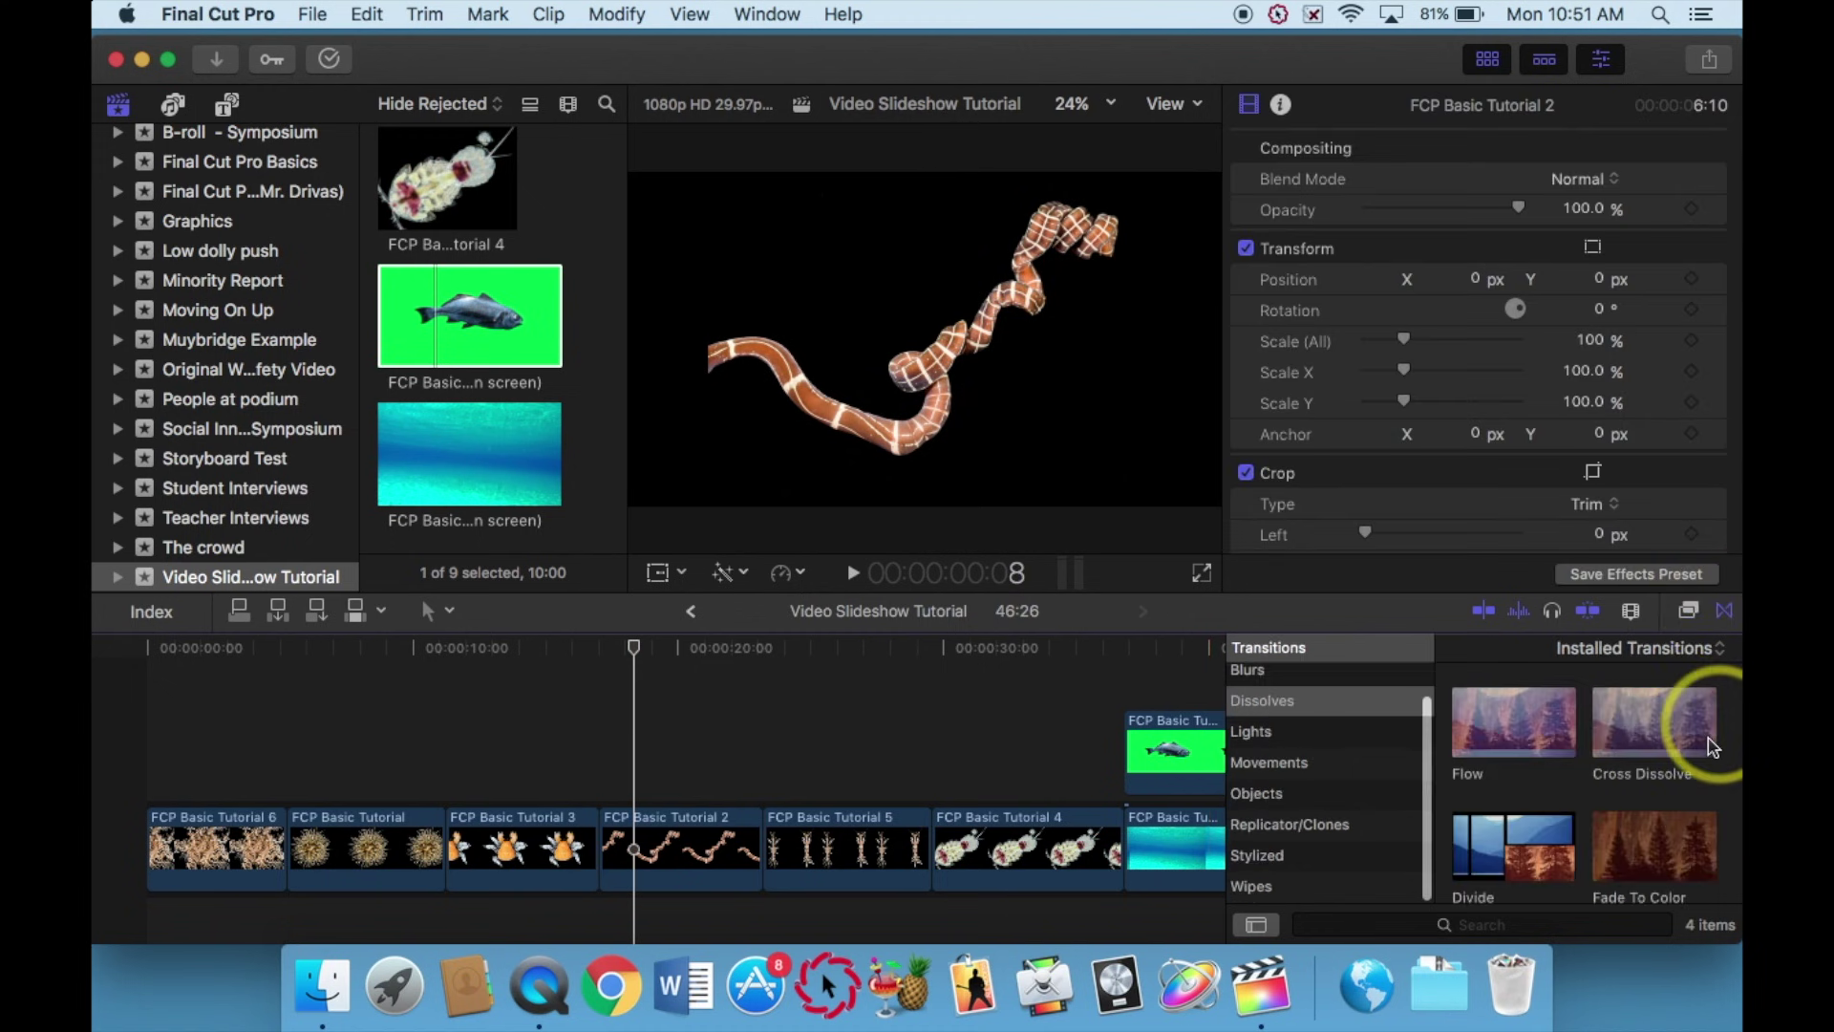
pyautogui.moveTo(334, 793); pyautogui.dragTo(285, 820)
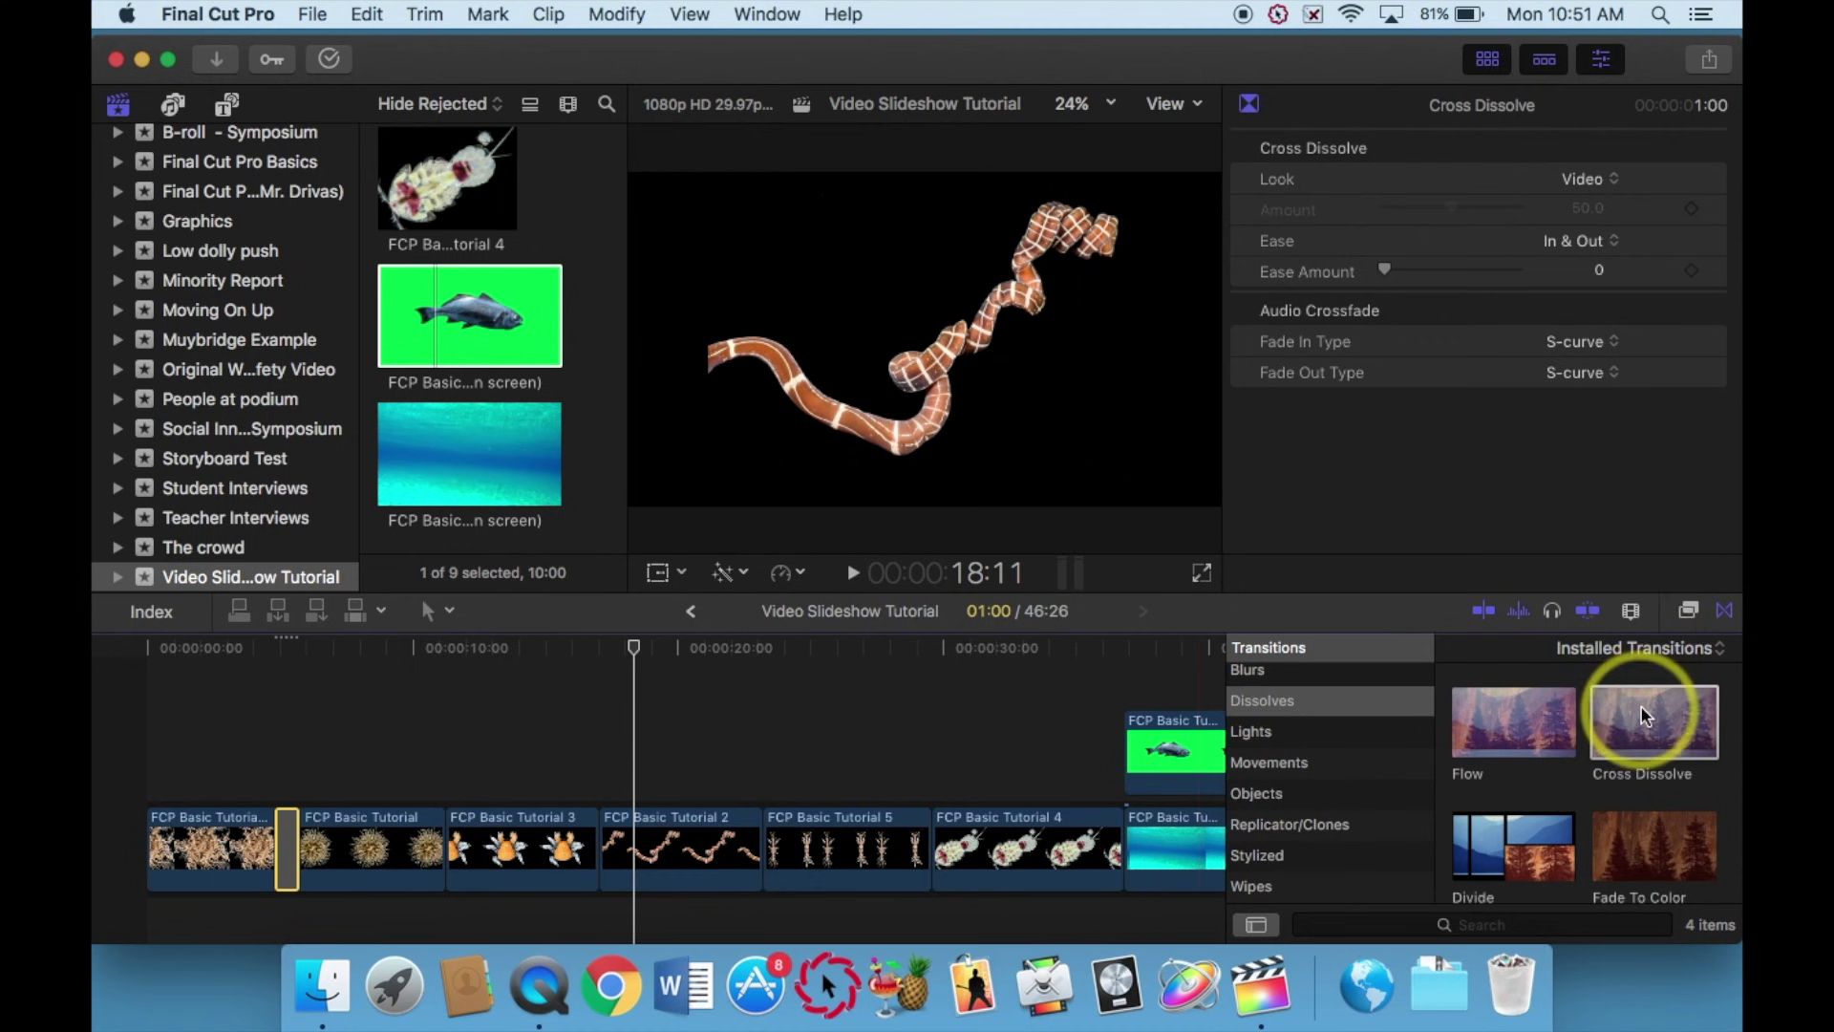
pyautogui.rightClick(1643, 716)
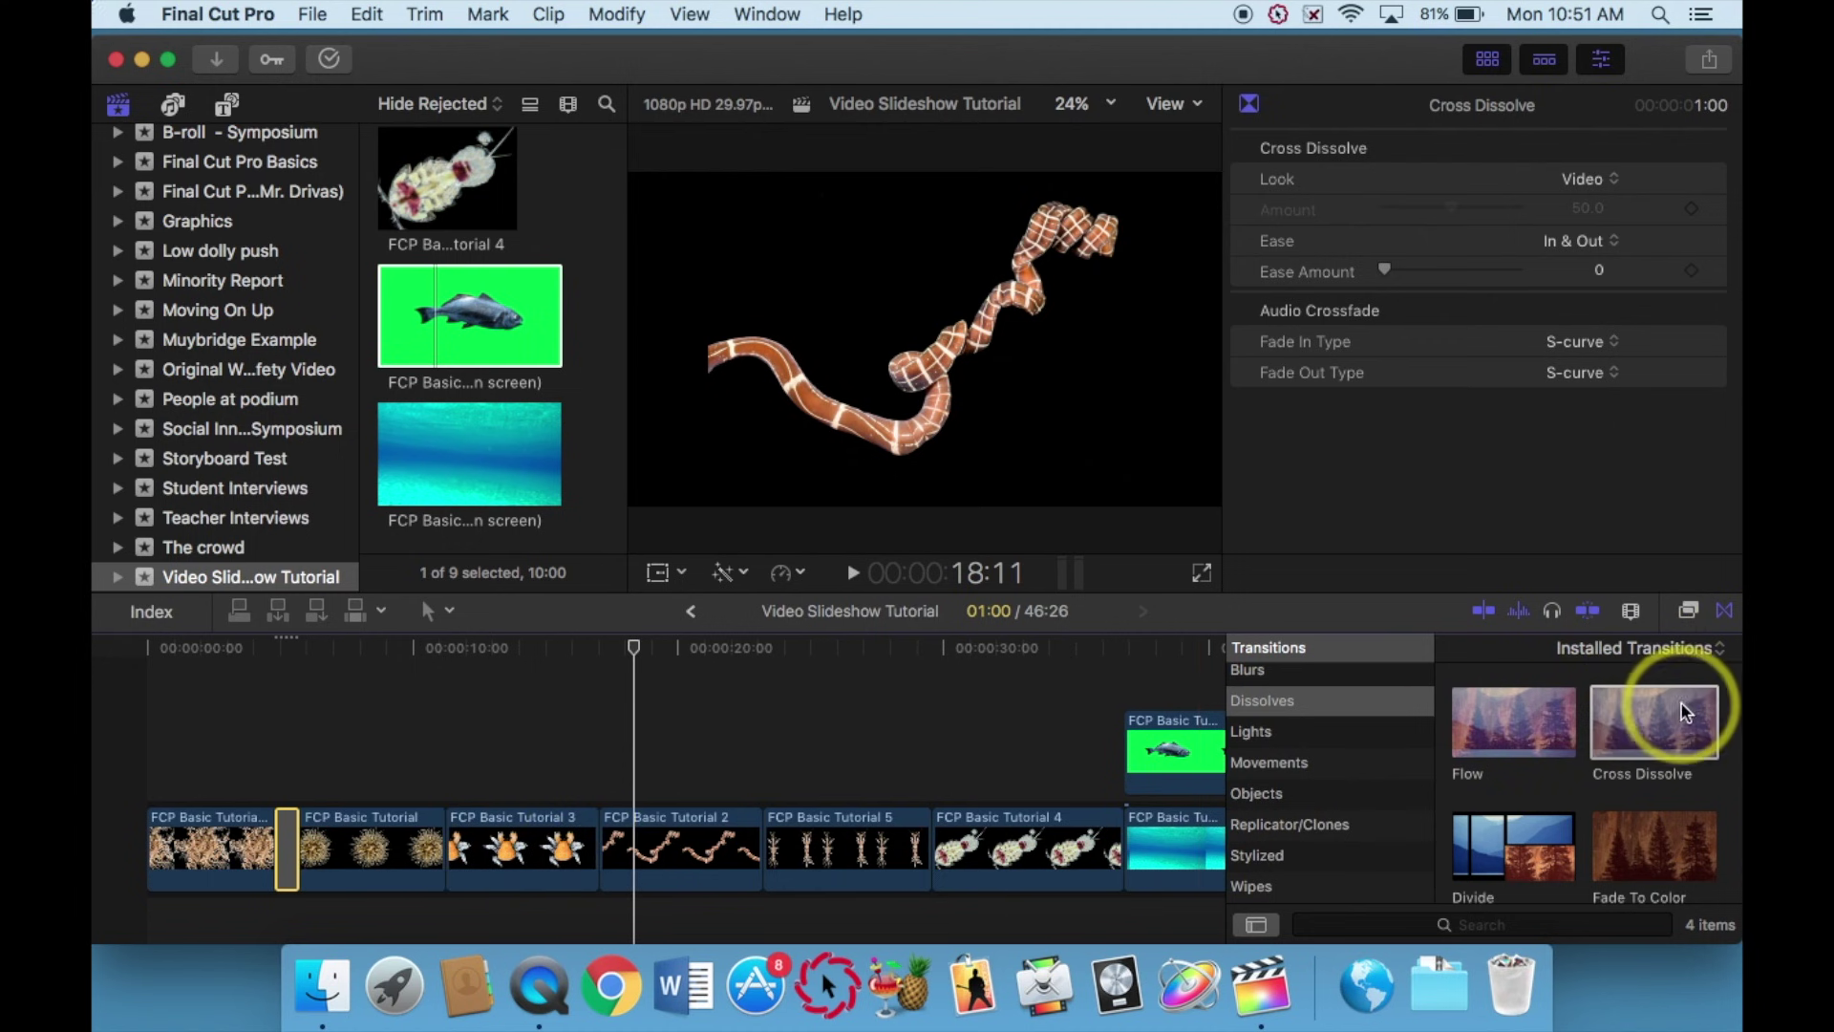
pyautogui.moveTo(1686, 712)
pyautogui.mouseDown()
pyautogui.moveTo(1433, 717)
pyautogui.moveTo(506, 879)
pyautogui.moveTo(478, 848)
pyautogui.mouseUp()
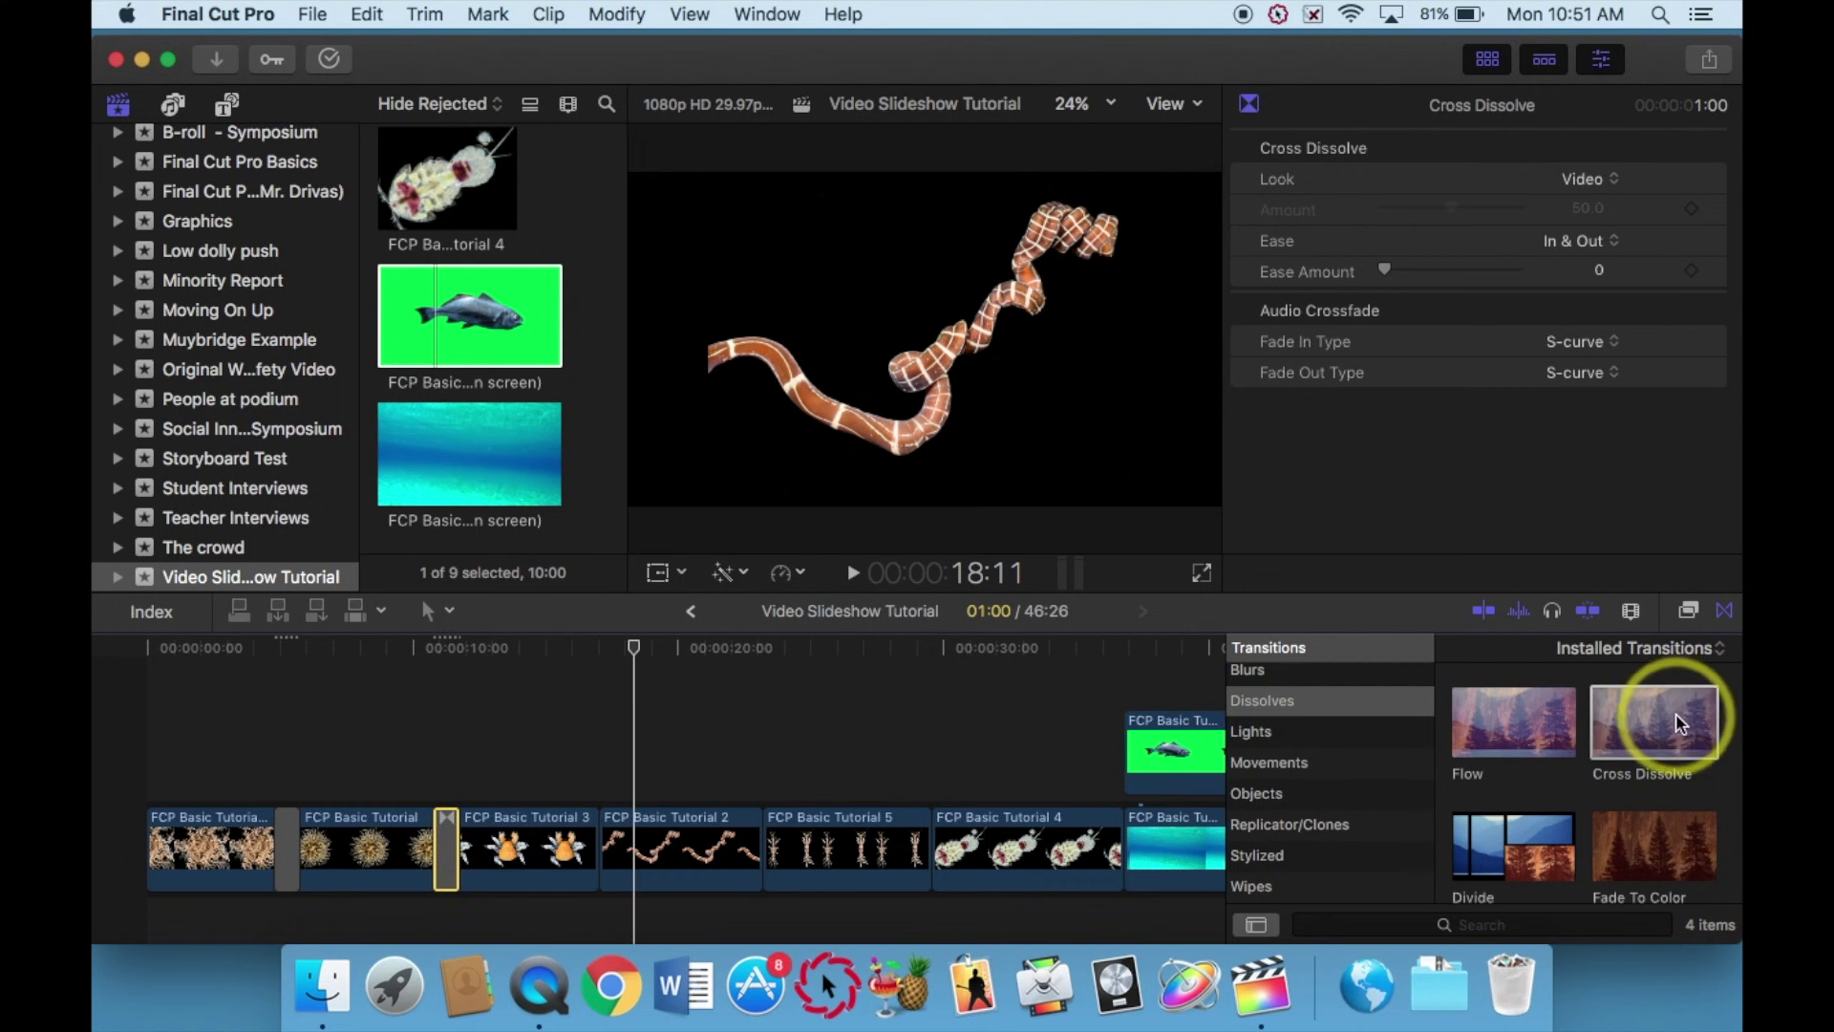
# Add Cross Dissolves to the remaining cuts and the ends of the fish and background clips, with the fish's opening dissolve at 1:07.
pyautogui.moveTo(1681, 723); pyautogui.dragTo(1144, 760)
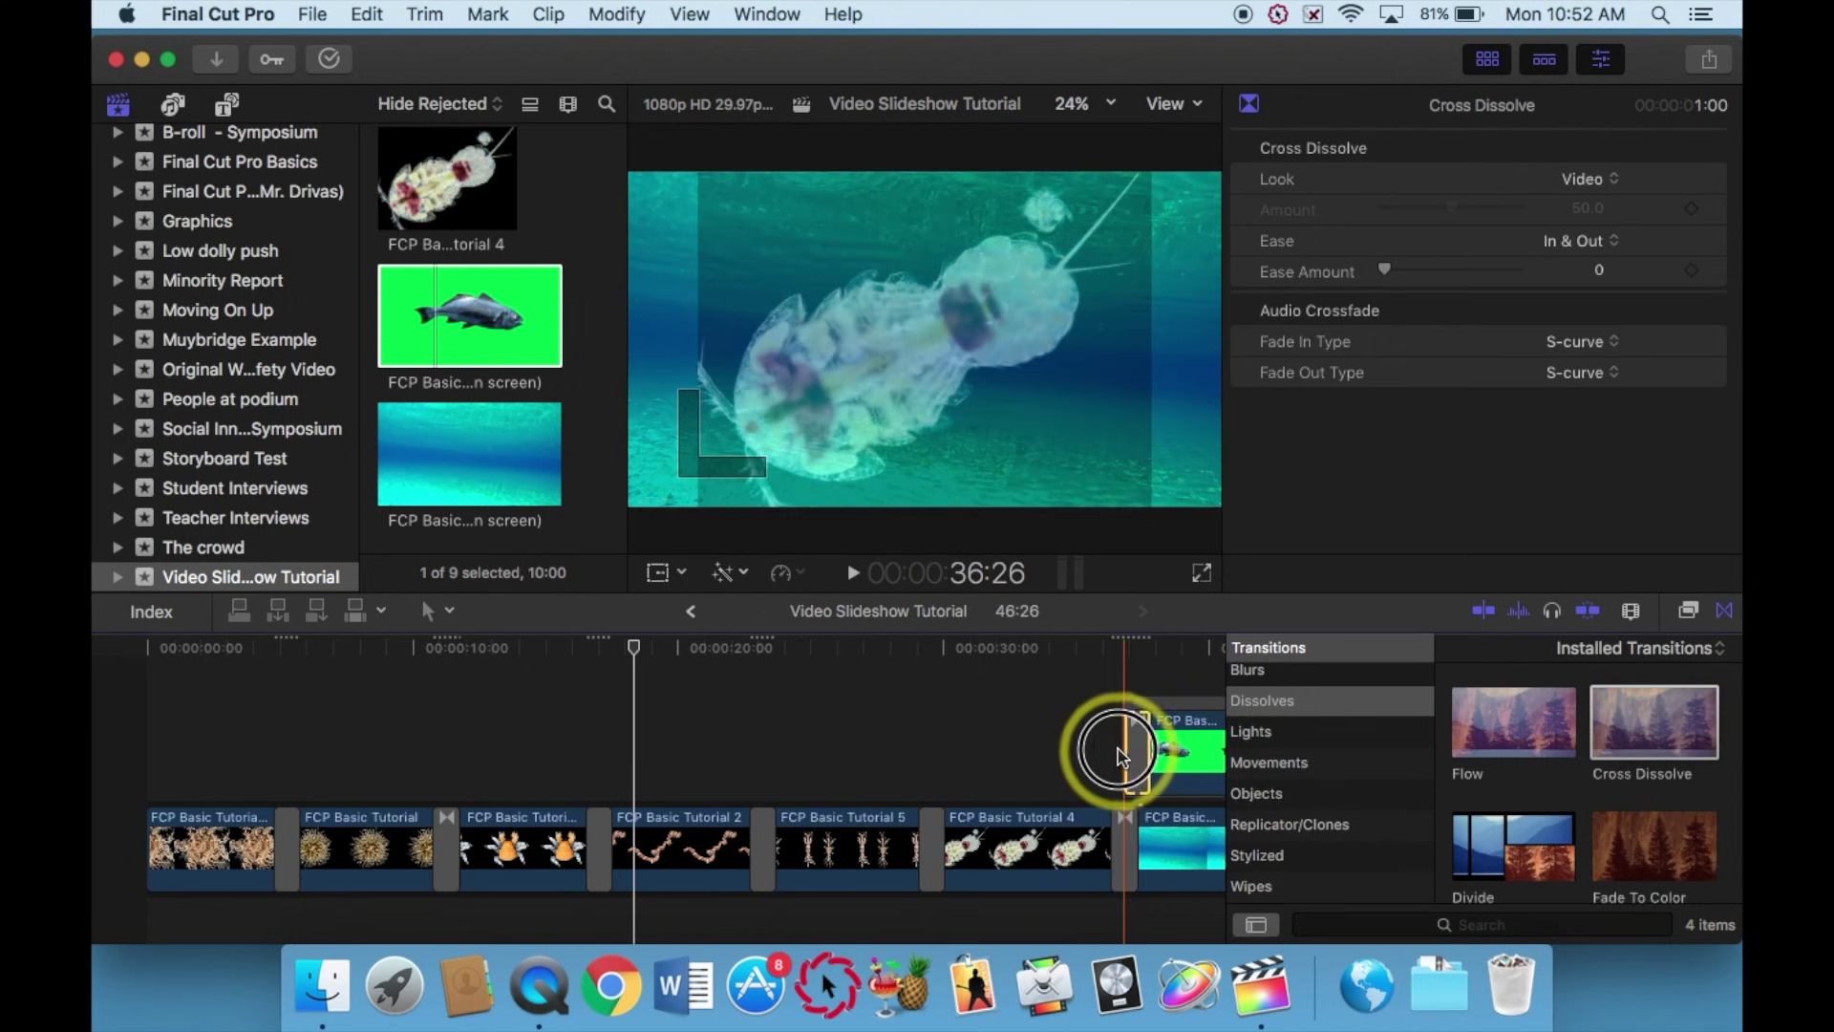
pyautogui.moveTo(1122, 757)
pyautogui.mouseDown()
pyautogui.moveTo(1098, 741)
pyautogui.moveTo(1139, 757)
pyautogui.mouseUp()
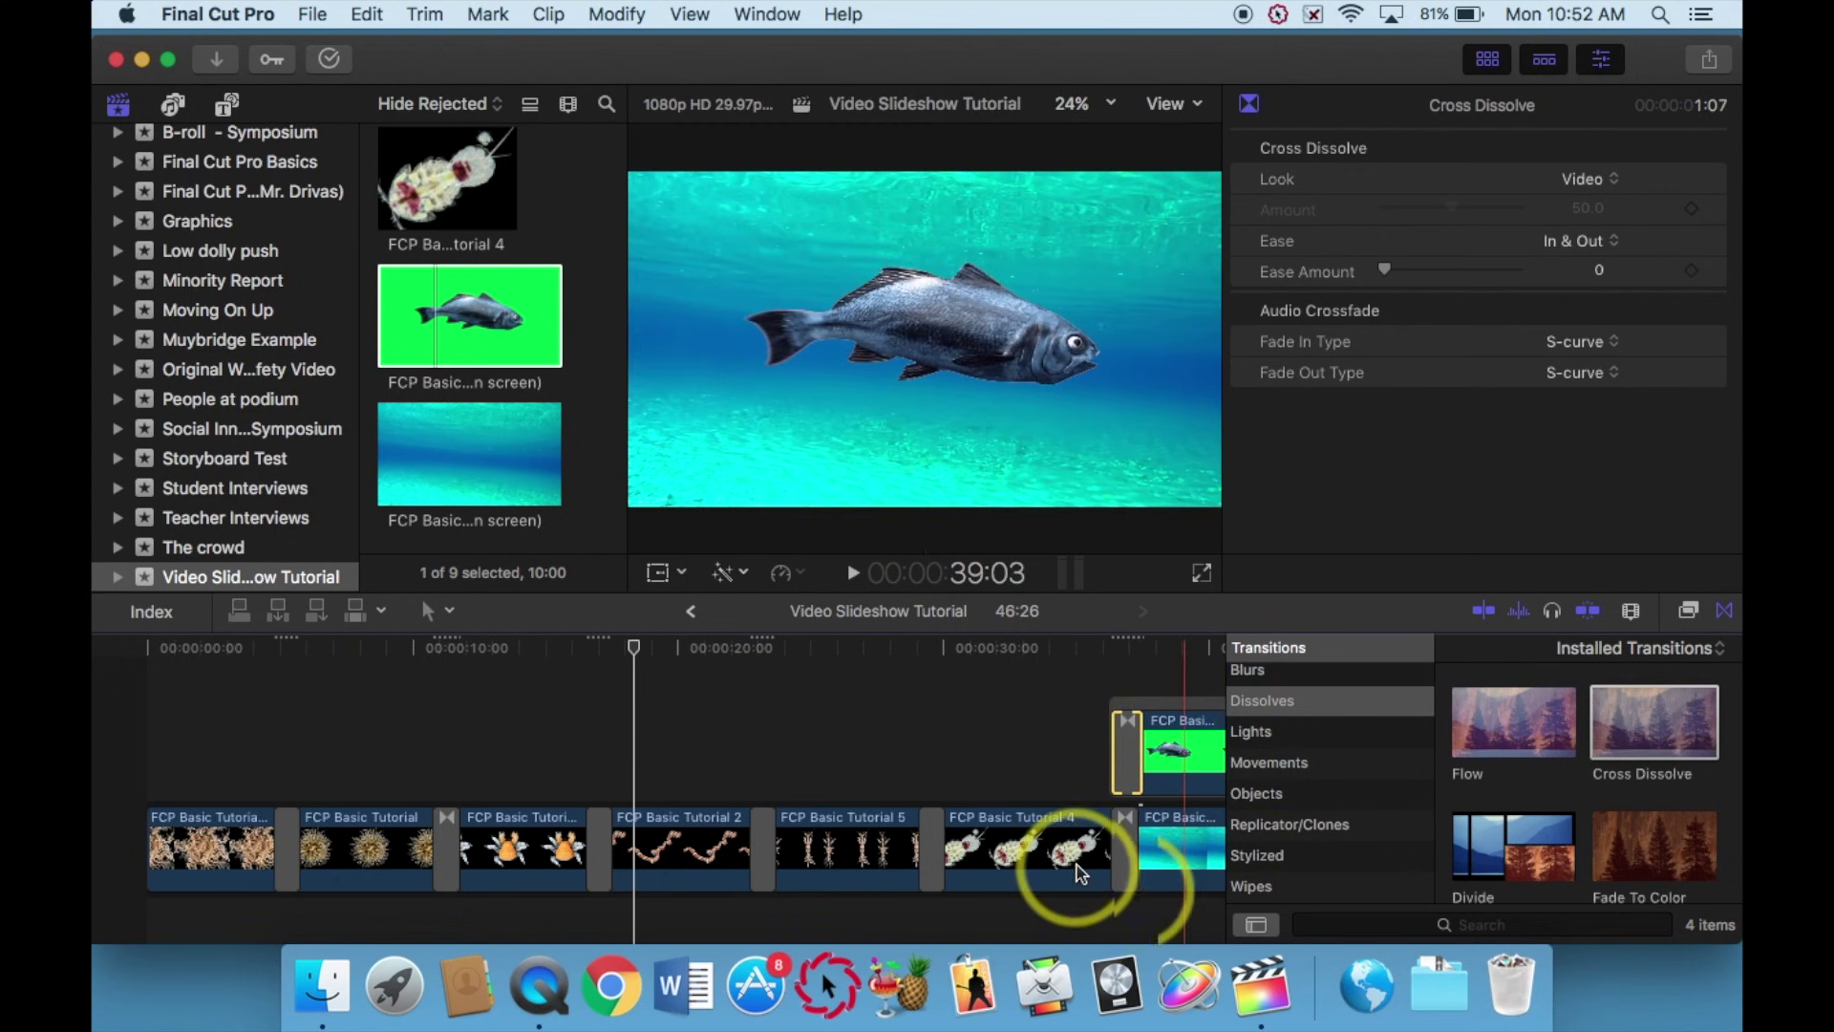
pyautogui.hscroll(10, 1074, 864)
pyautogui.hscroll(-3, 1075, 868)
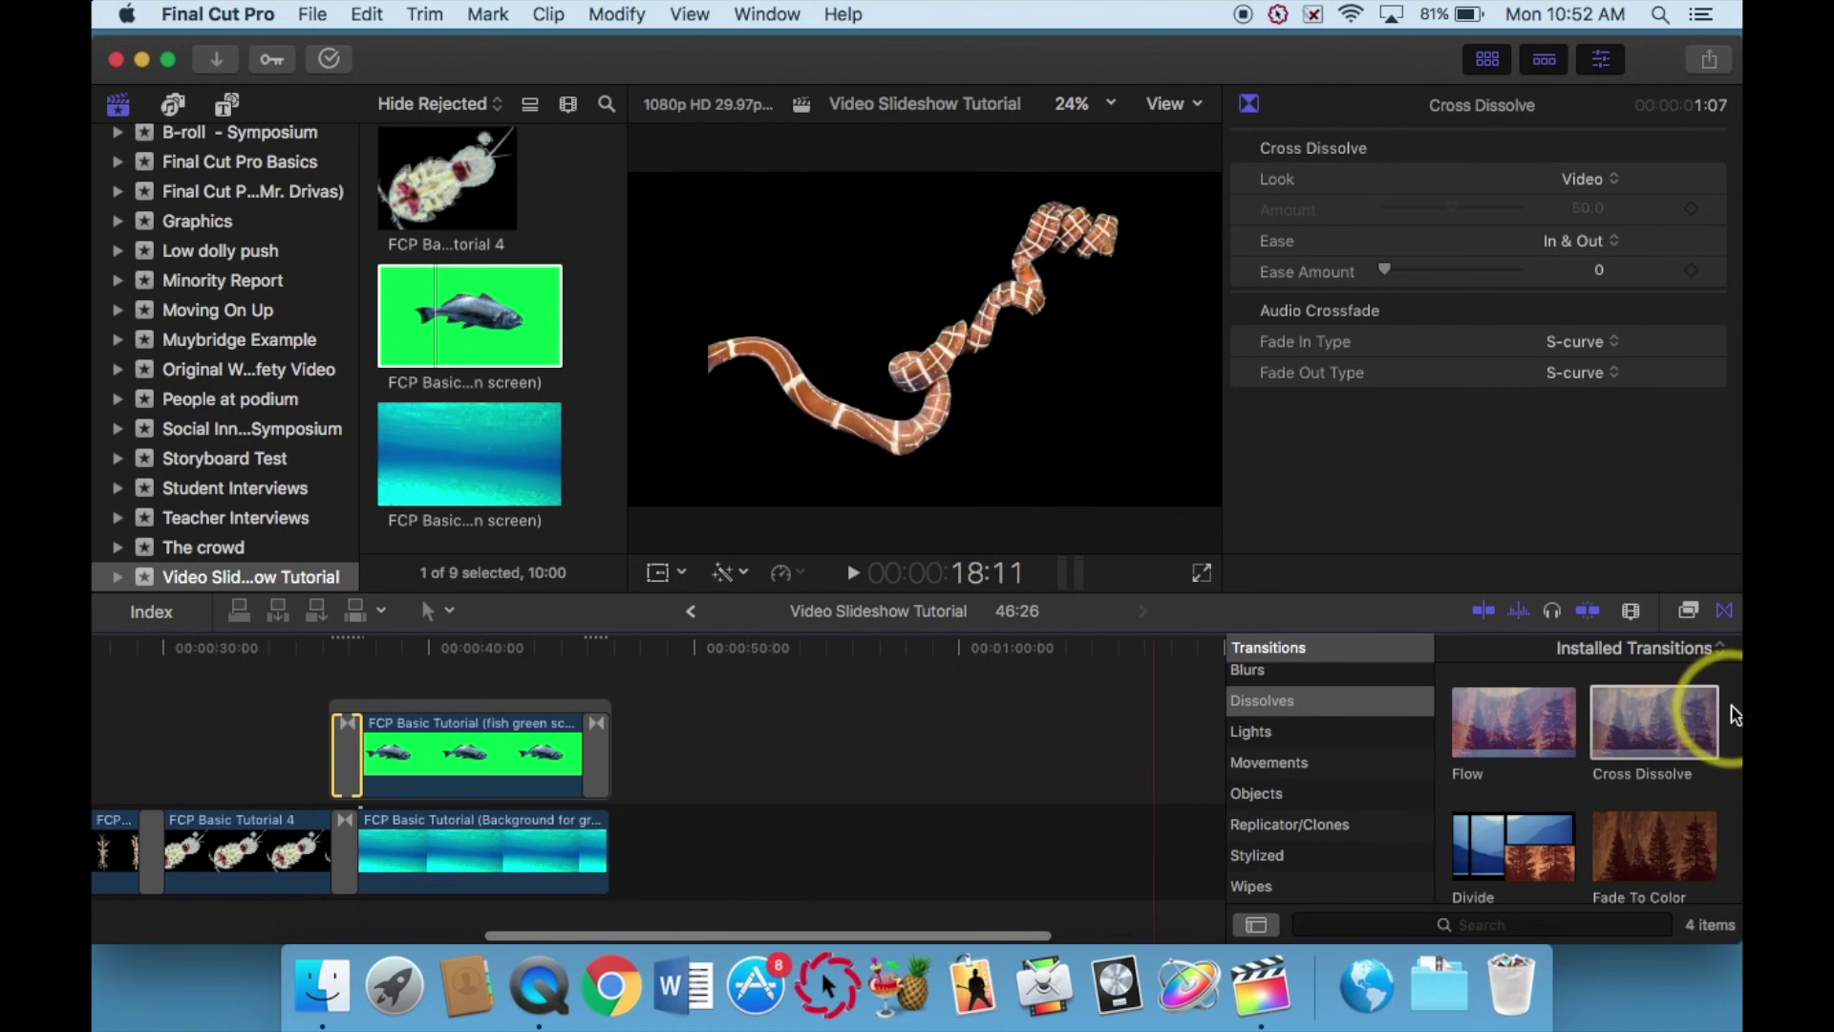
pyautogui.moveTo(1677, 716); pyautogui.dragTo(600, 857)
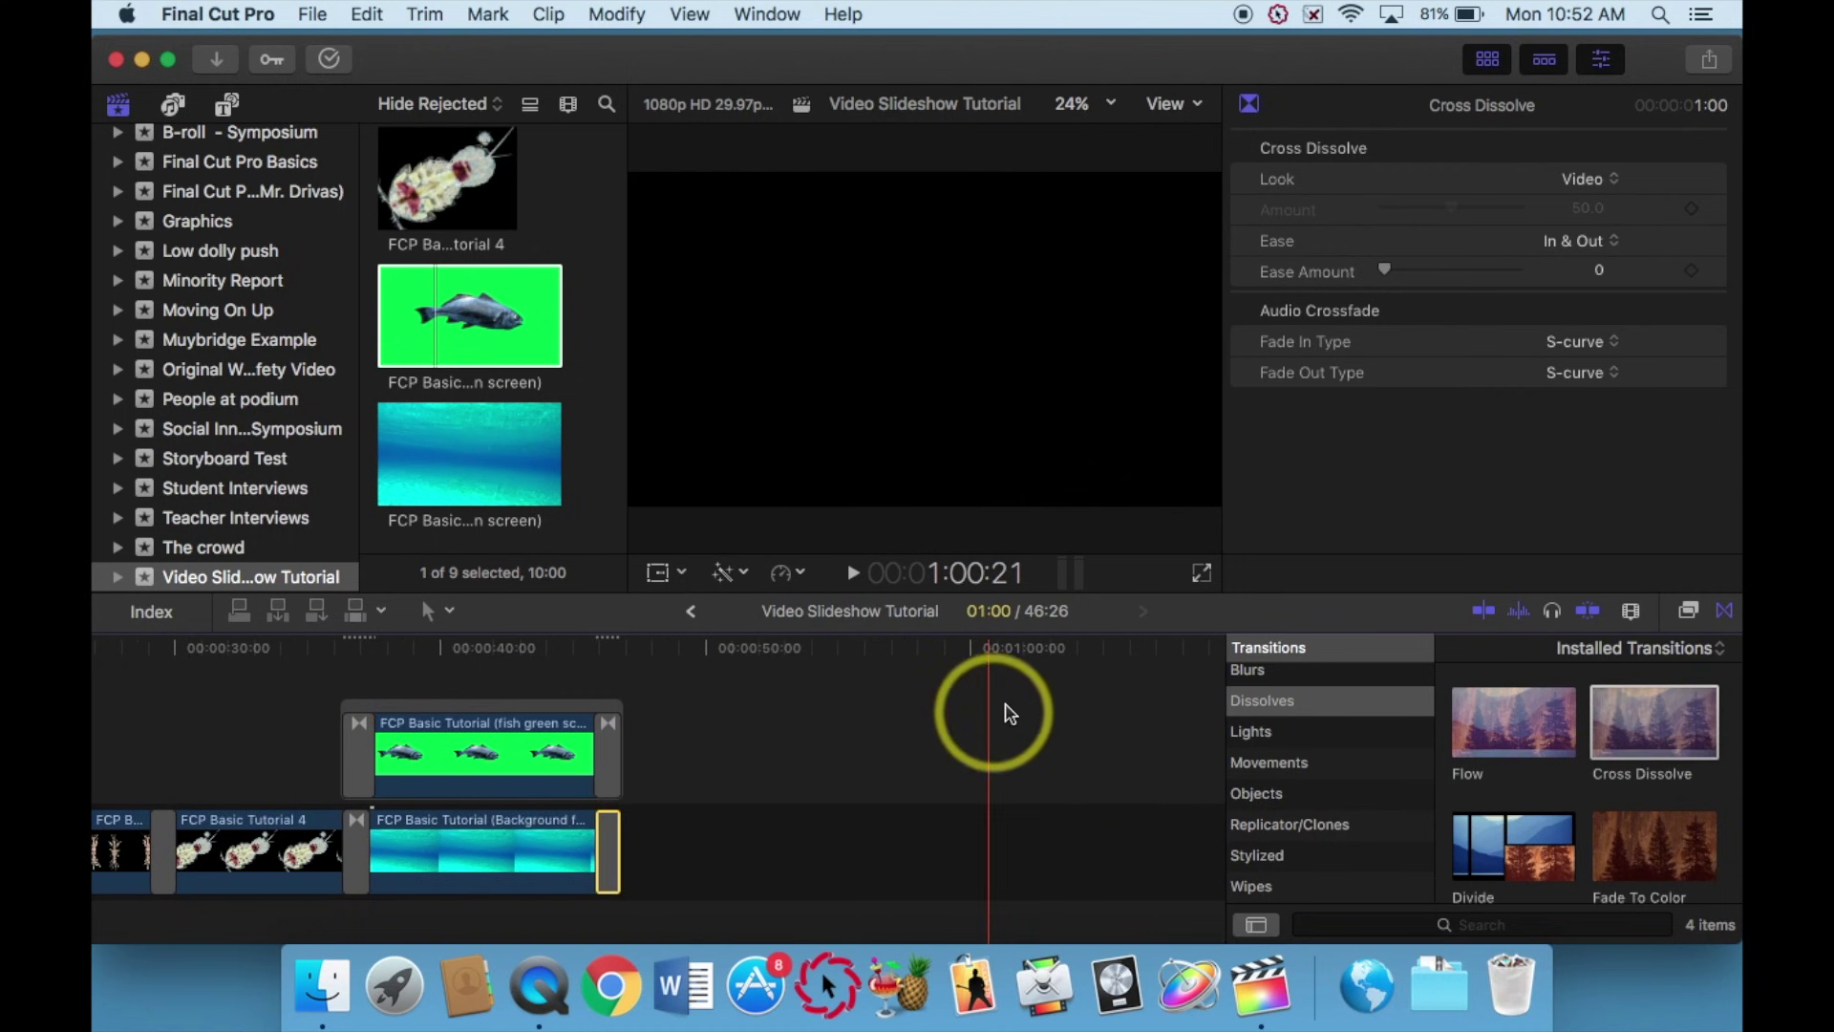
pyautogui.hscroll(-15, 1011, 707)
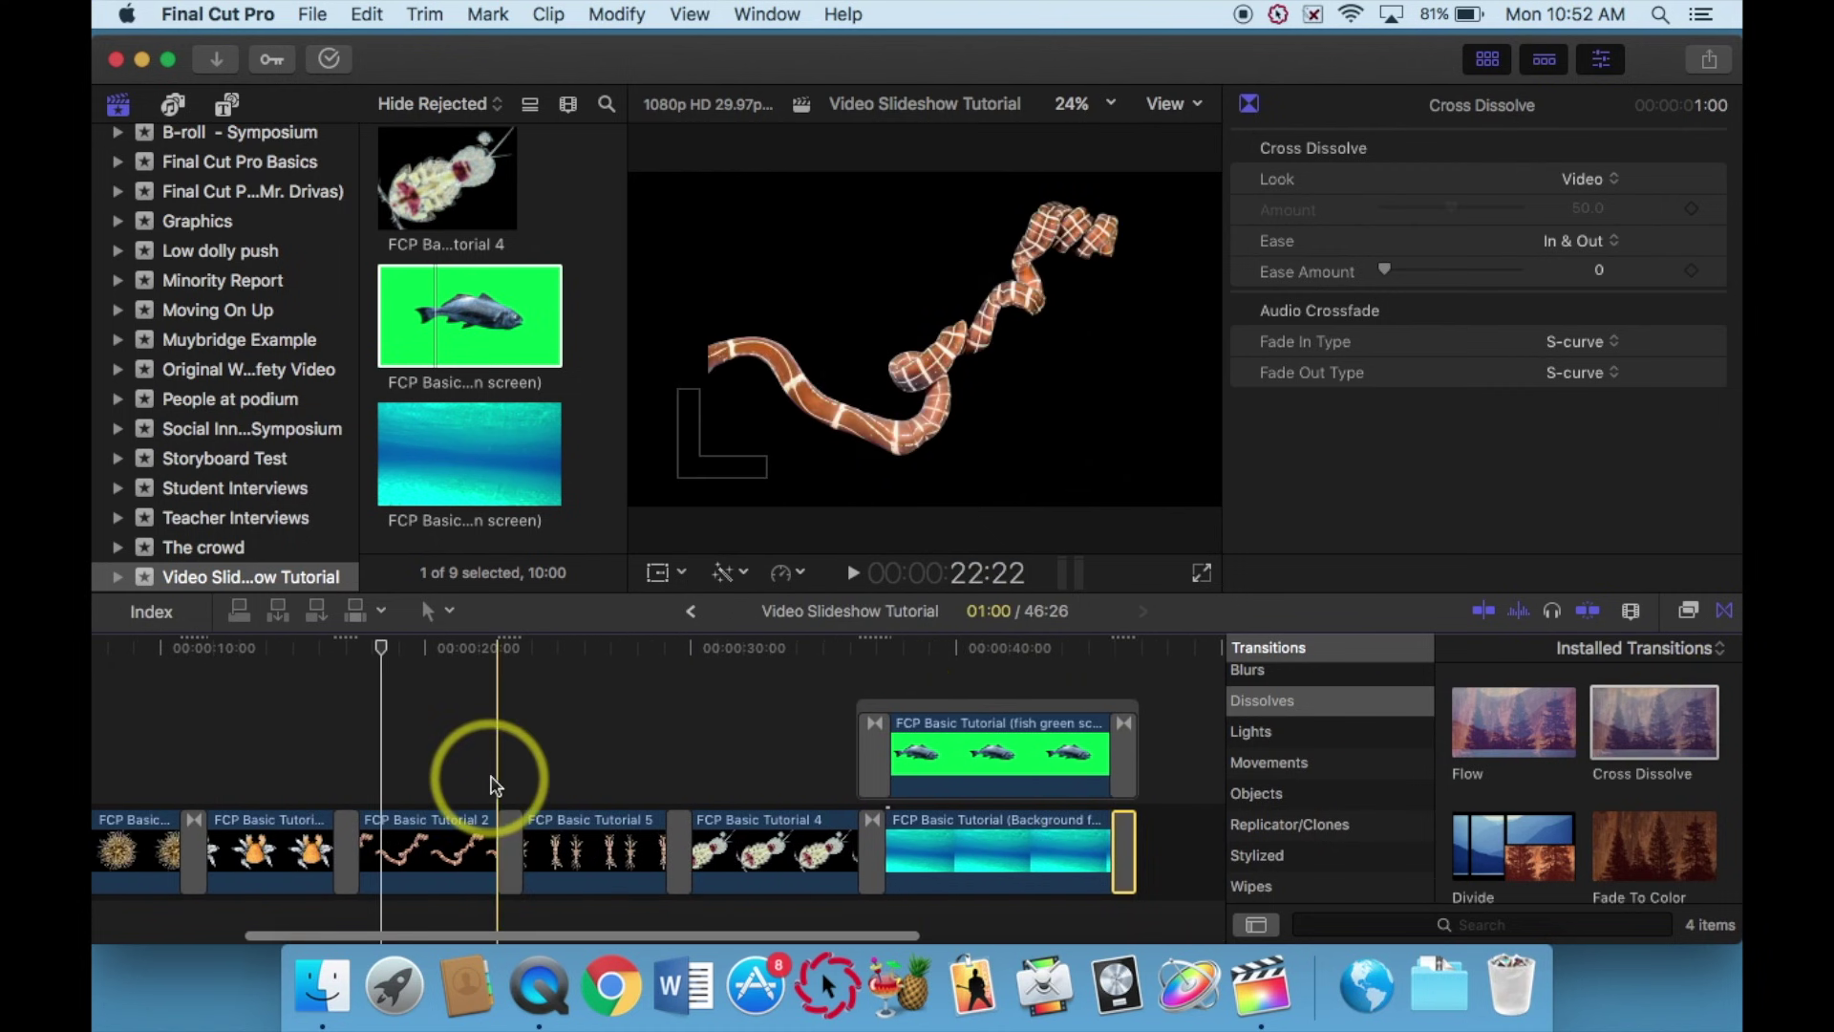
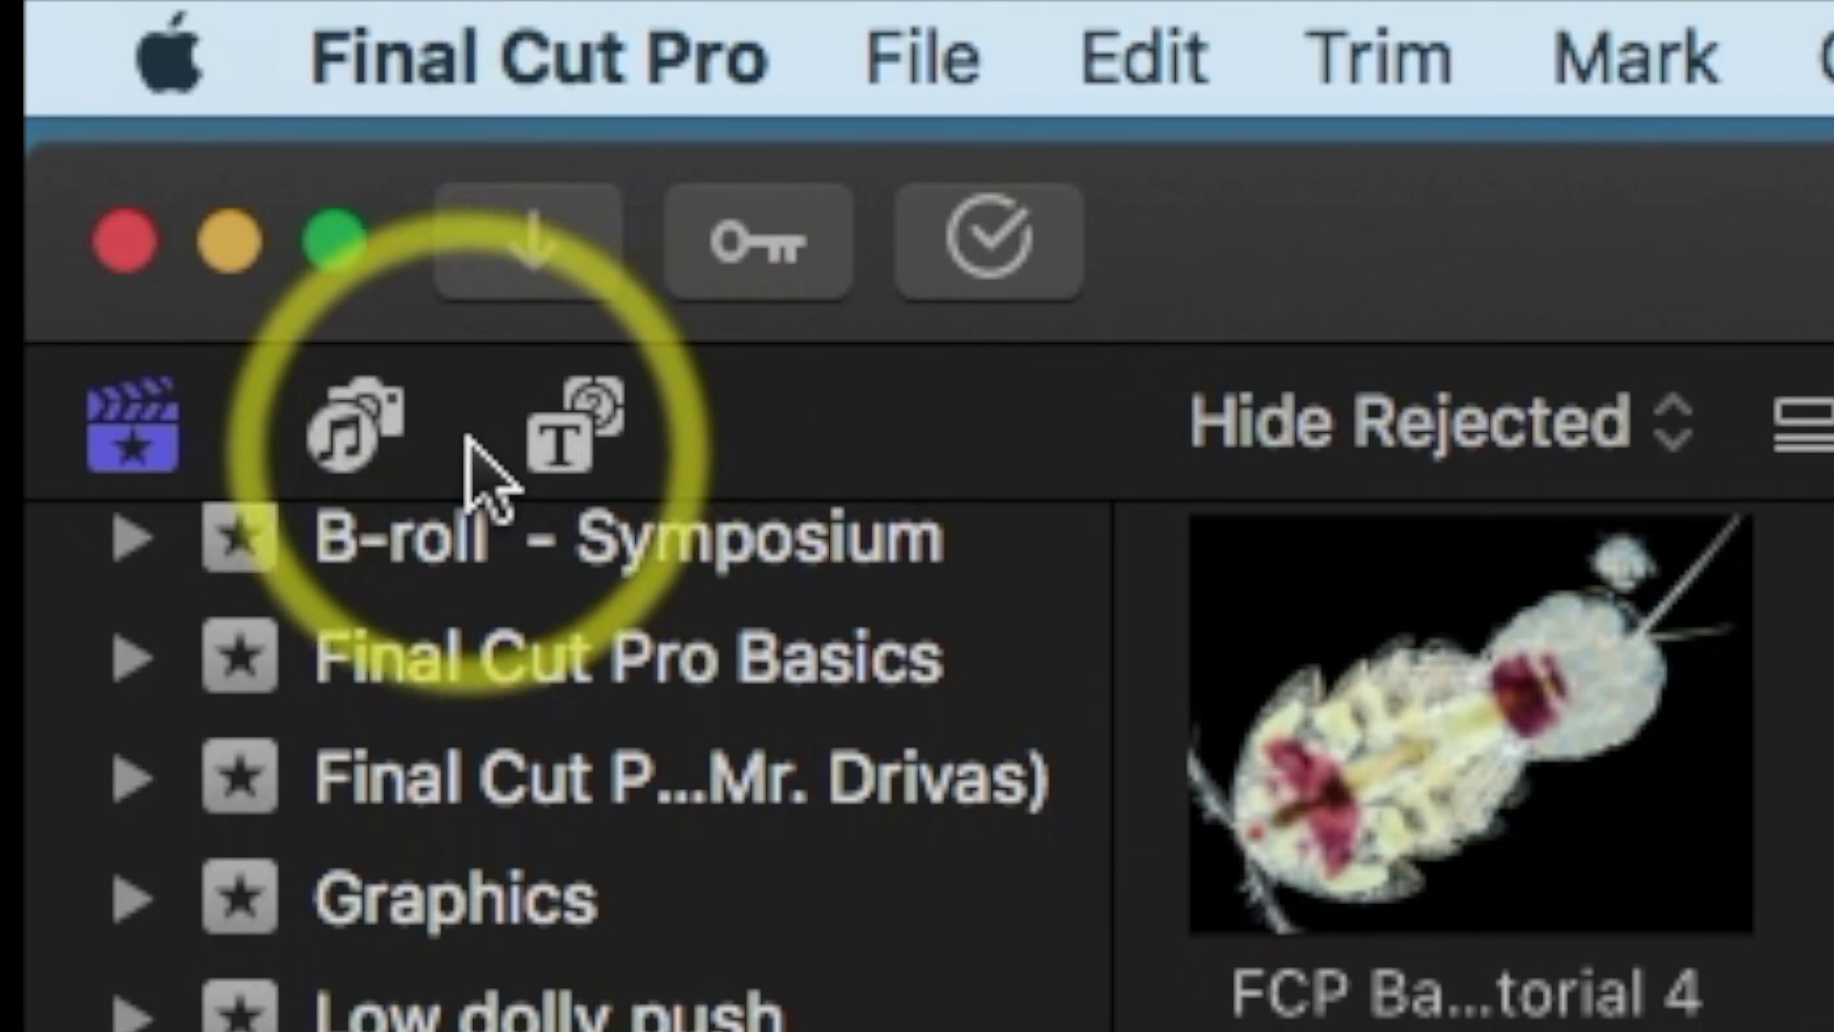
# Browse the audio library, looking through the iTunes tracks and the Sound Effects, Logic Pro X and GarageBand sources.
pyautogui.click(355, 438)
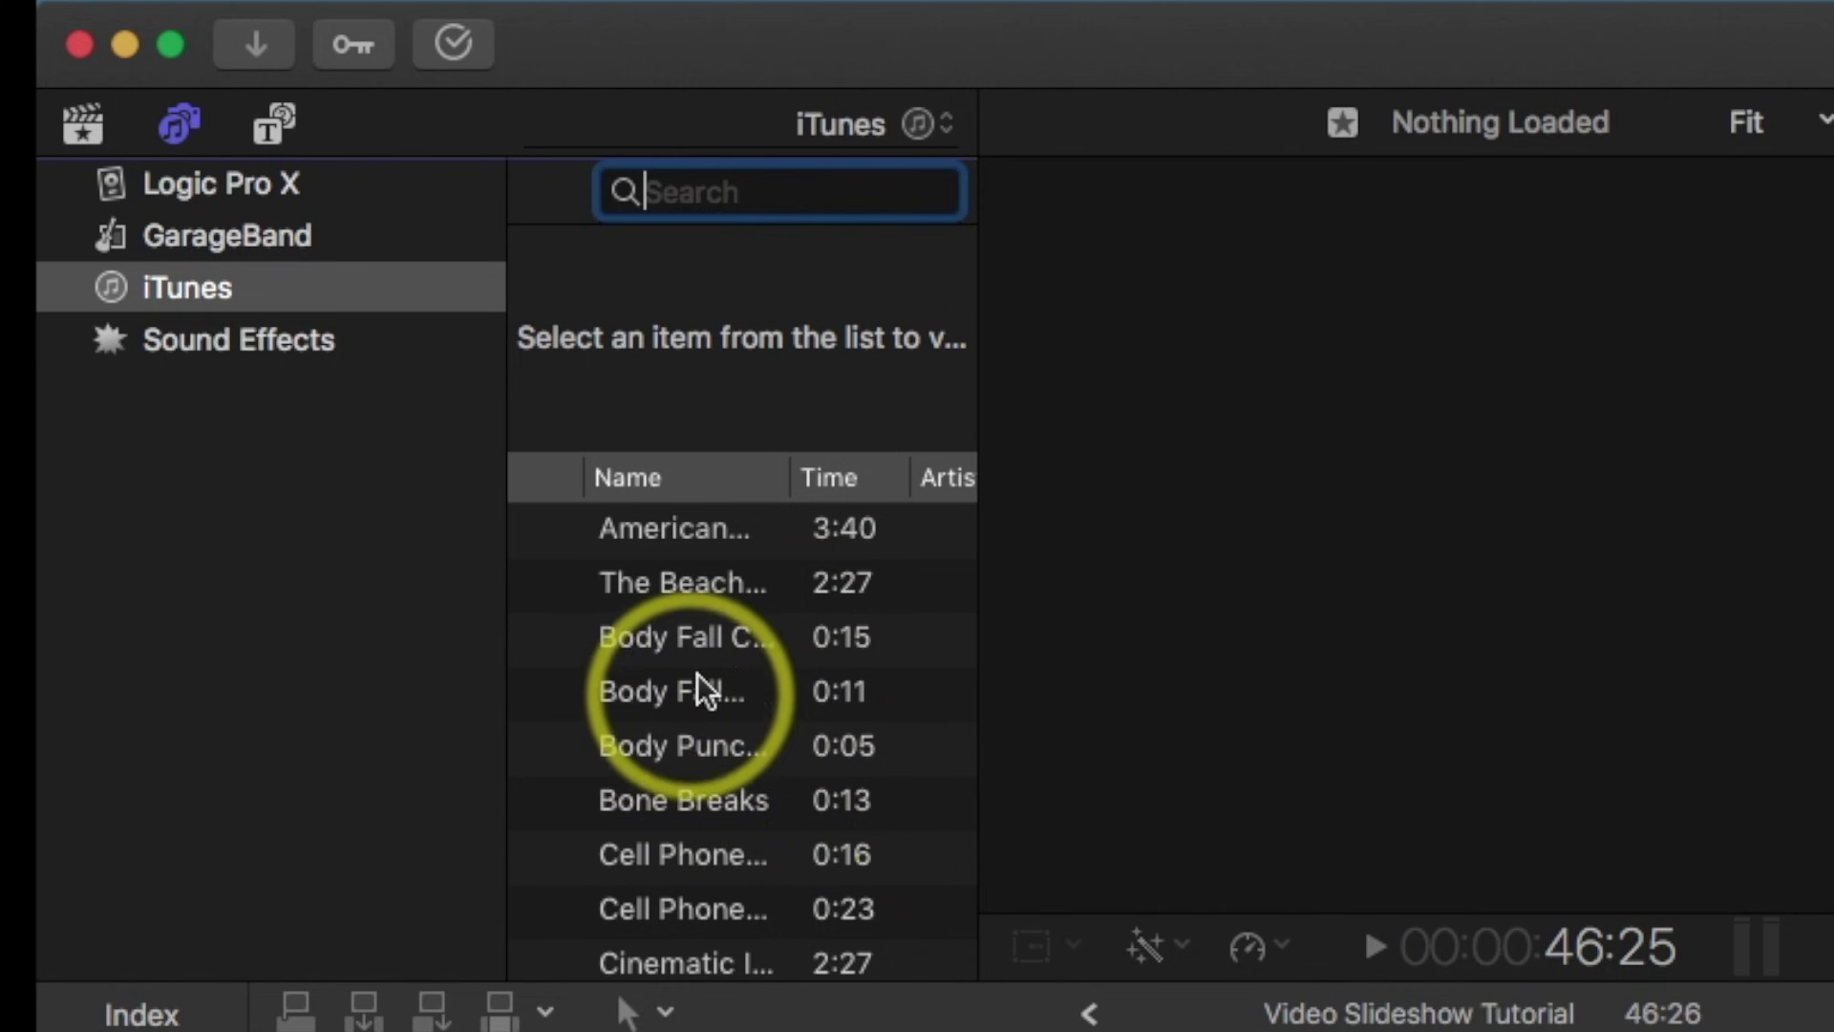
pyautogui.press('Up')
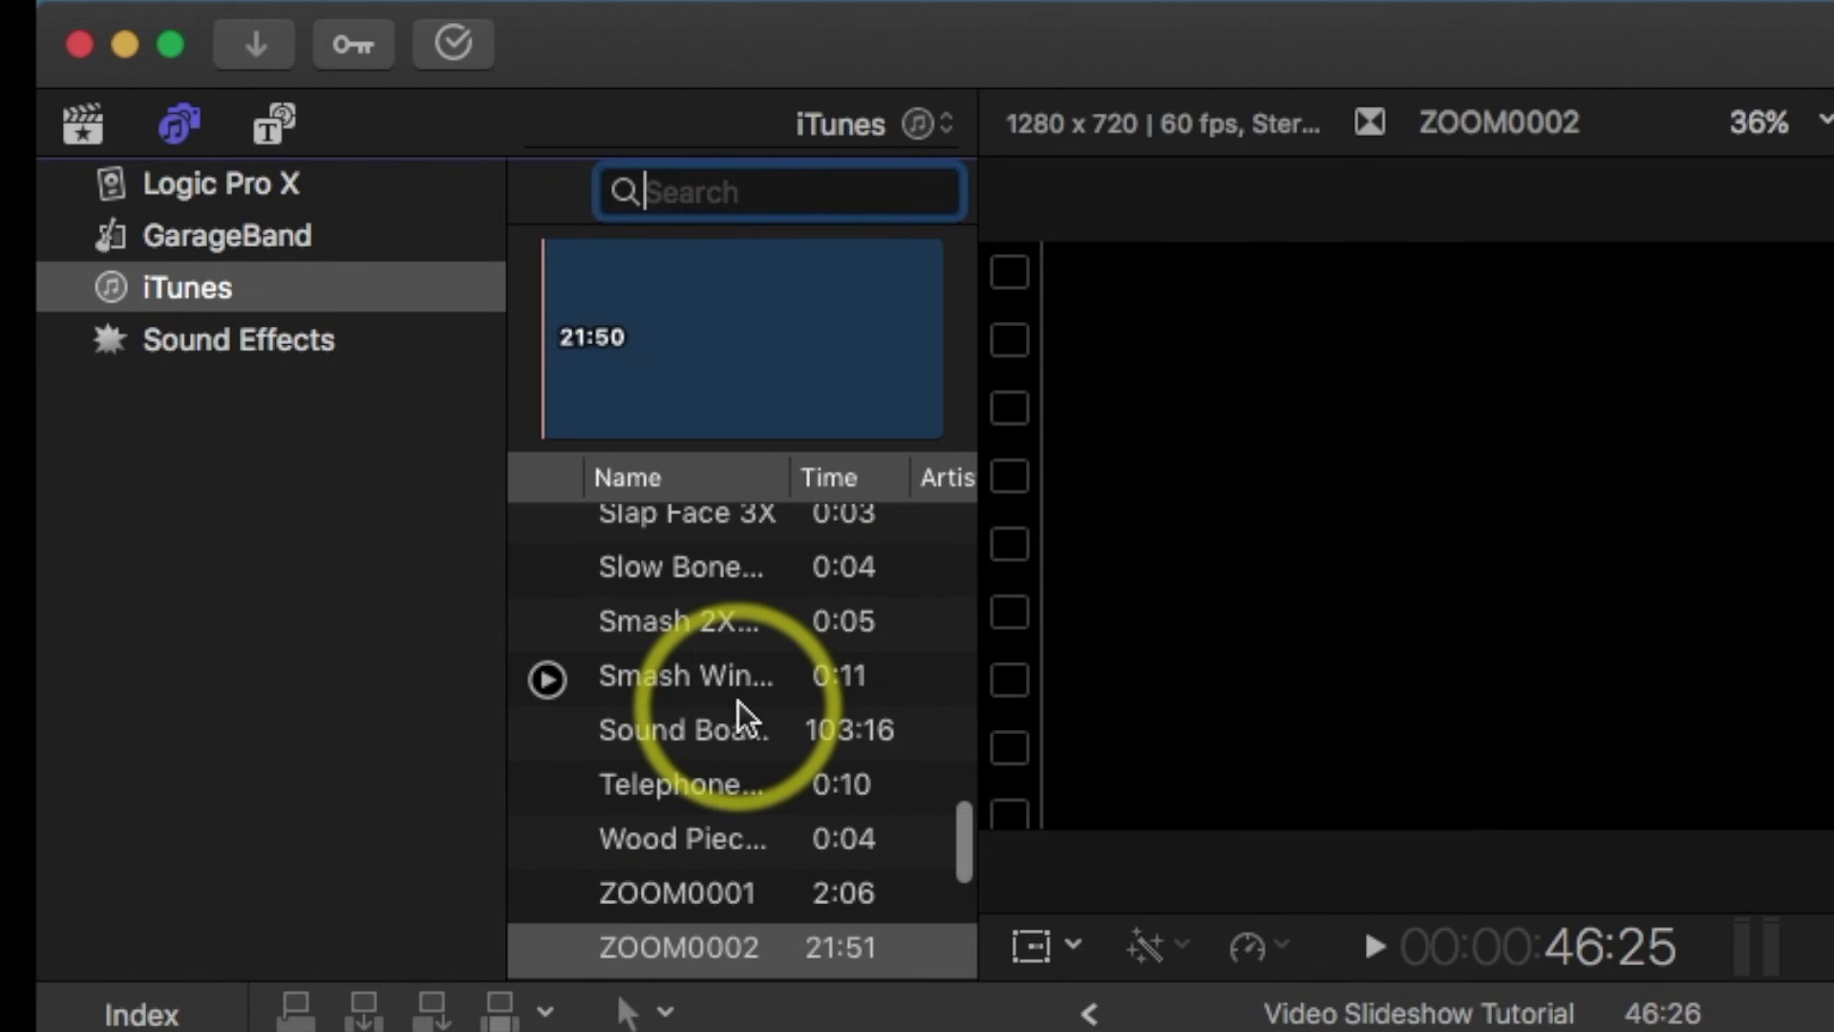
pyautogui.scroll(-4, 738, 701)
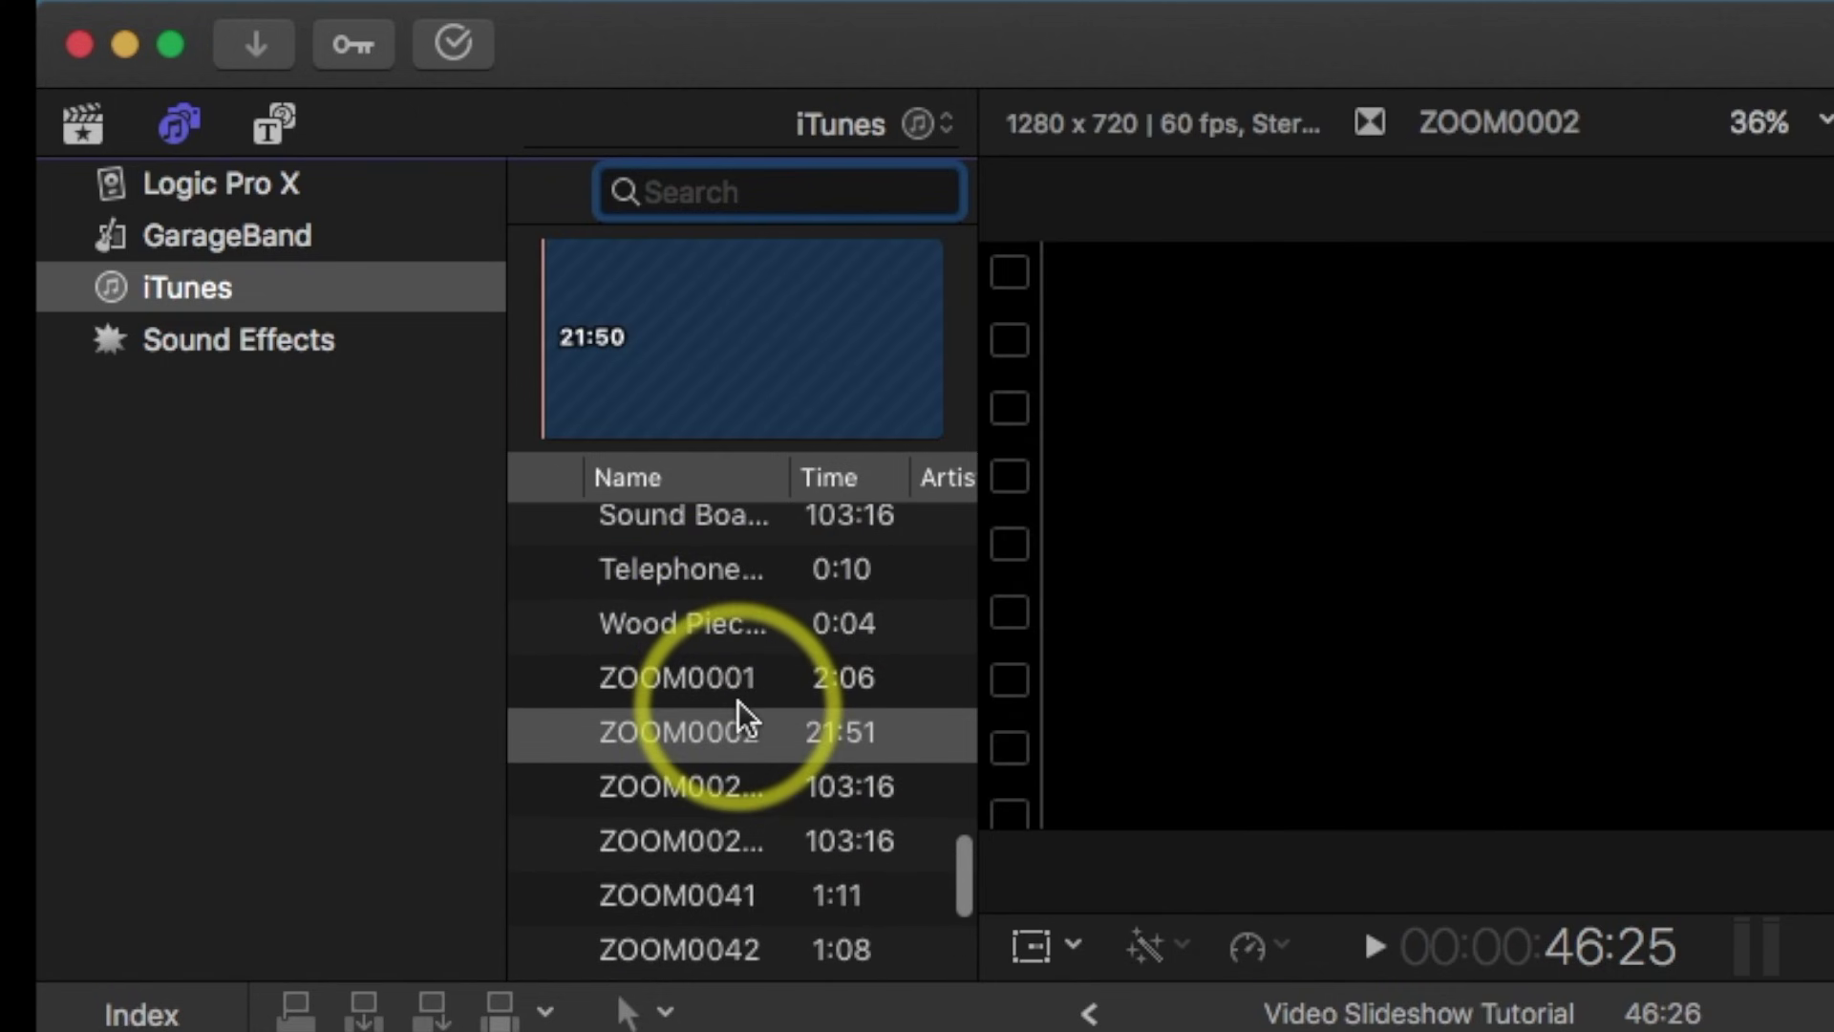
pyautogui.scroll(3, 738, 701)
pyautogui.scroll(-8, 738, 703)
pyautogui.scroll(12, 739, 703)
pyautogui.scroll(15, 738, 702)
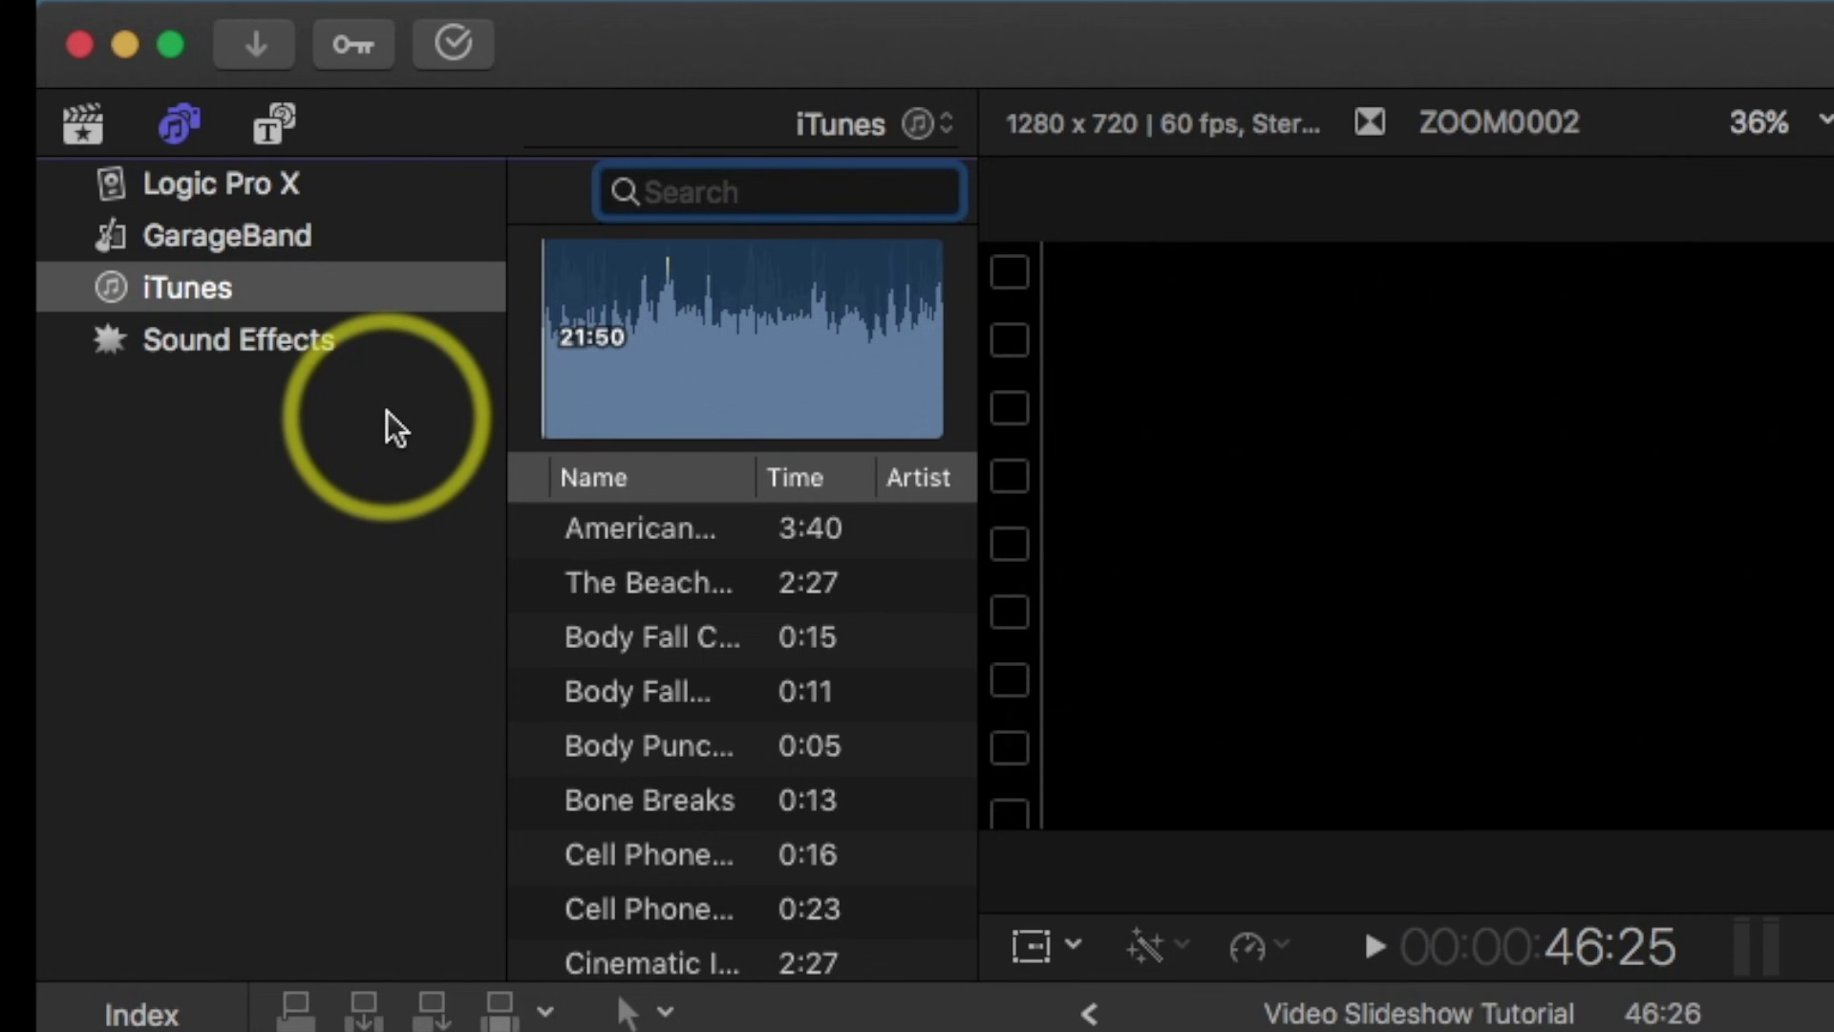
pyautogui.click(239, 341)
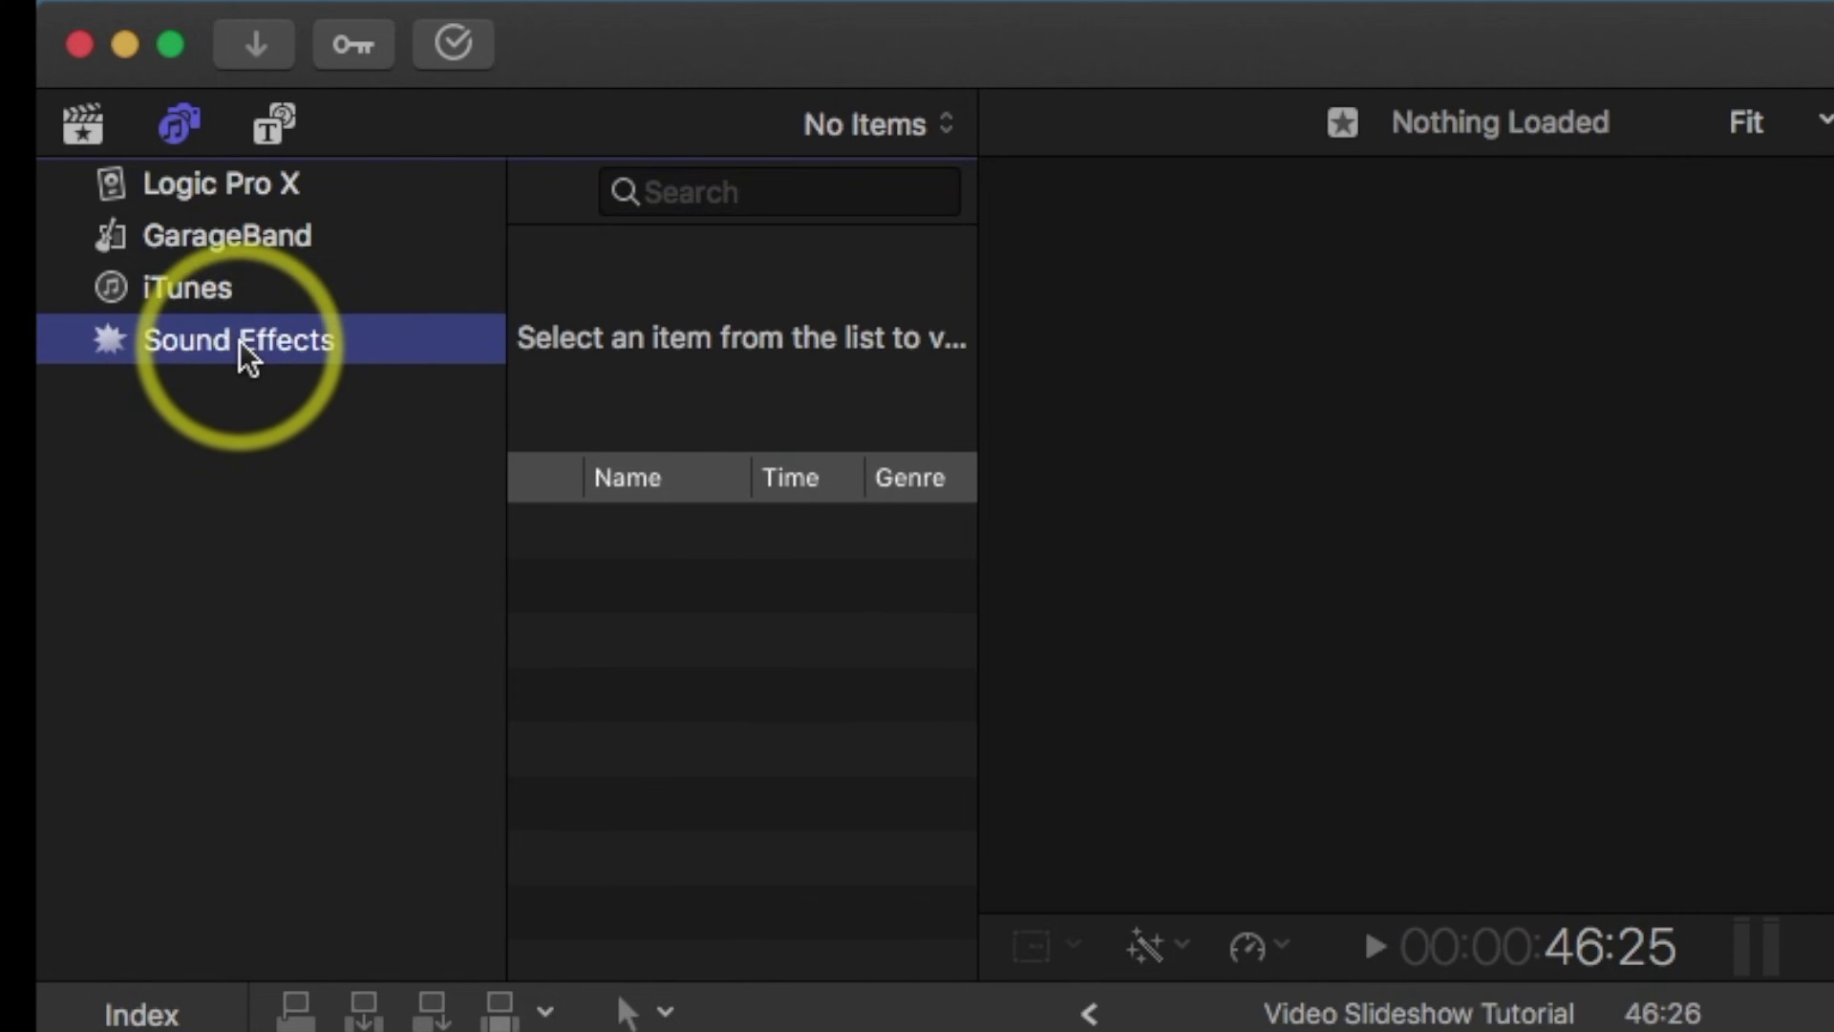
pyautogui.click(225, 191)
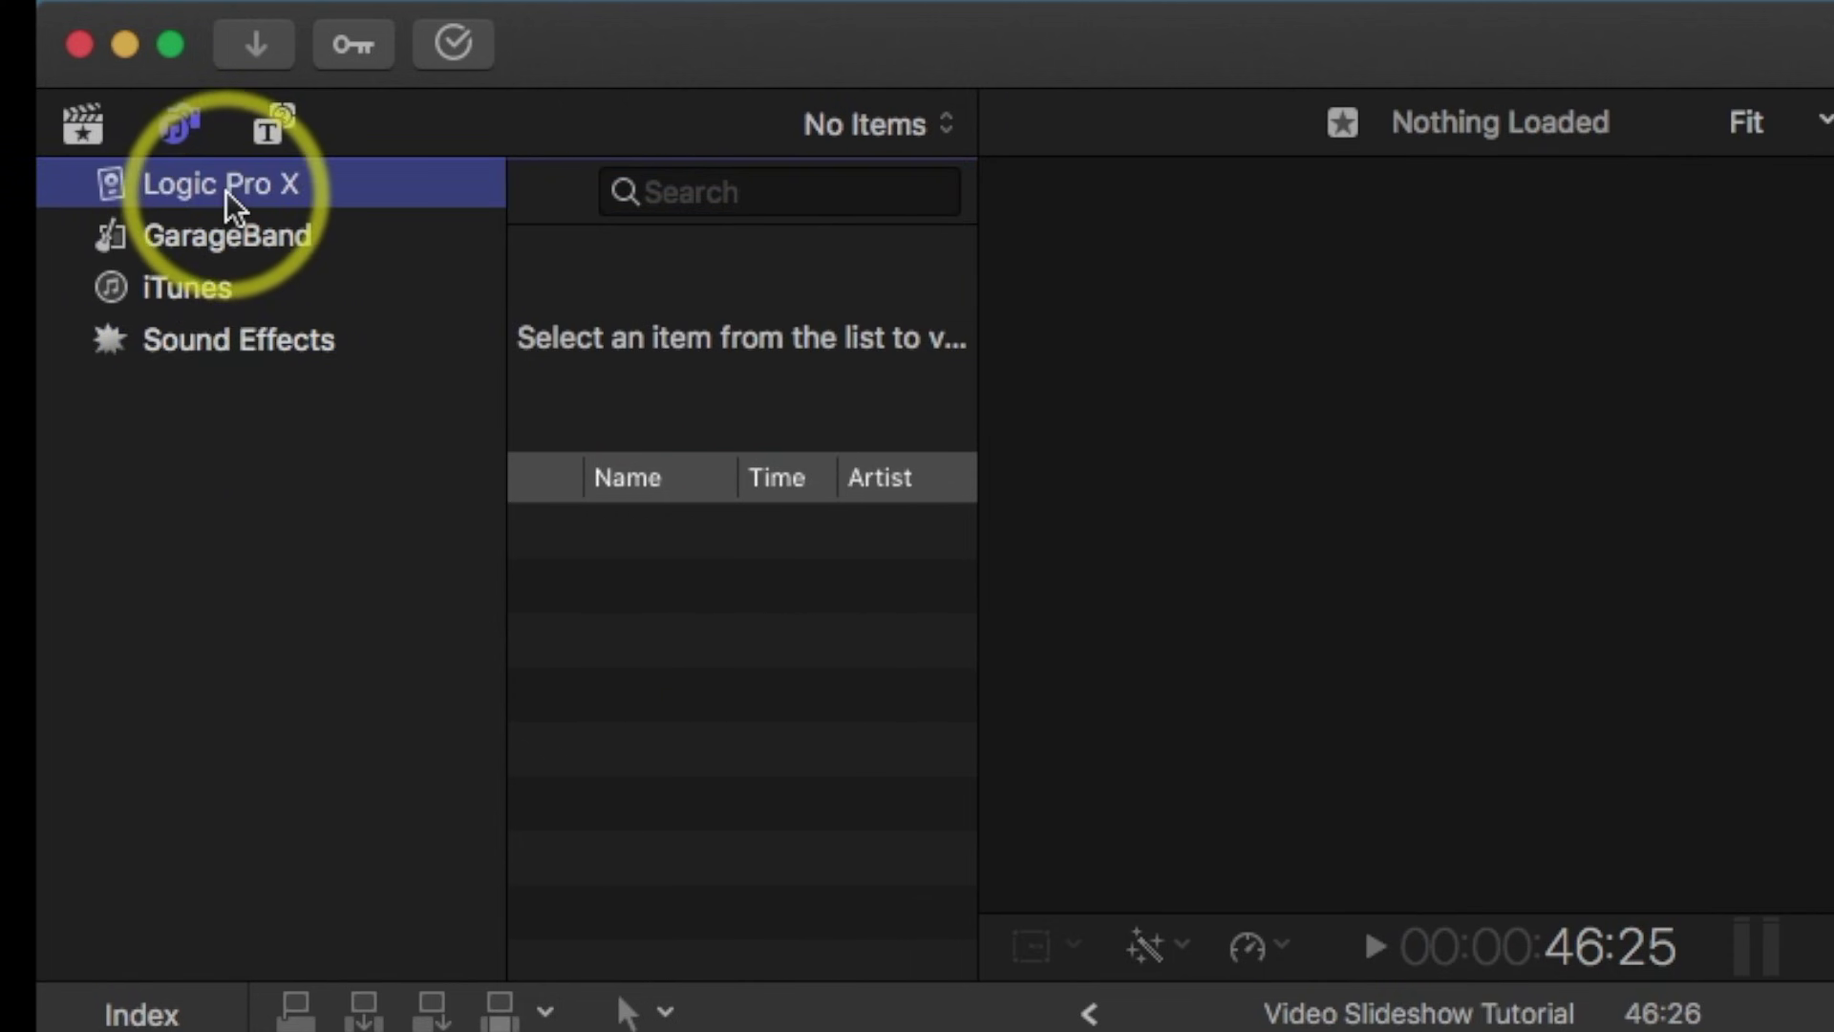
pyautogui.click(225, 233)
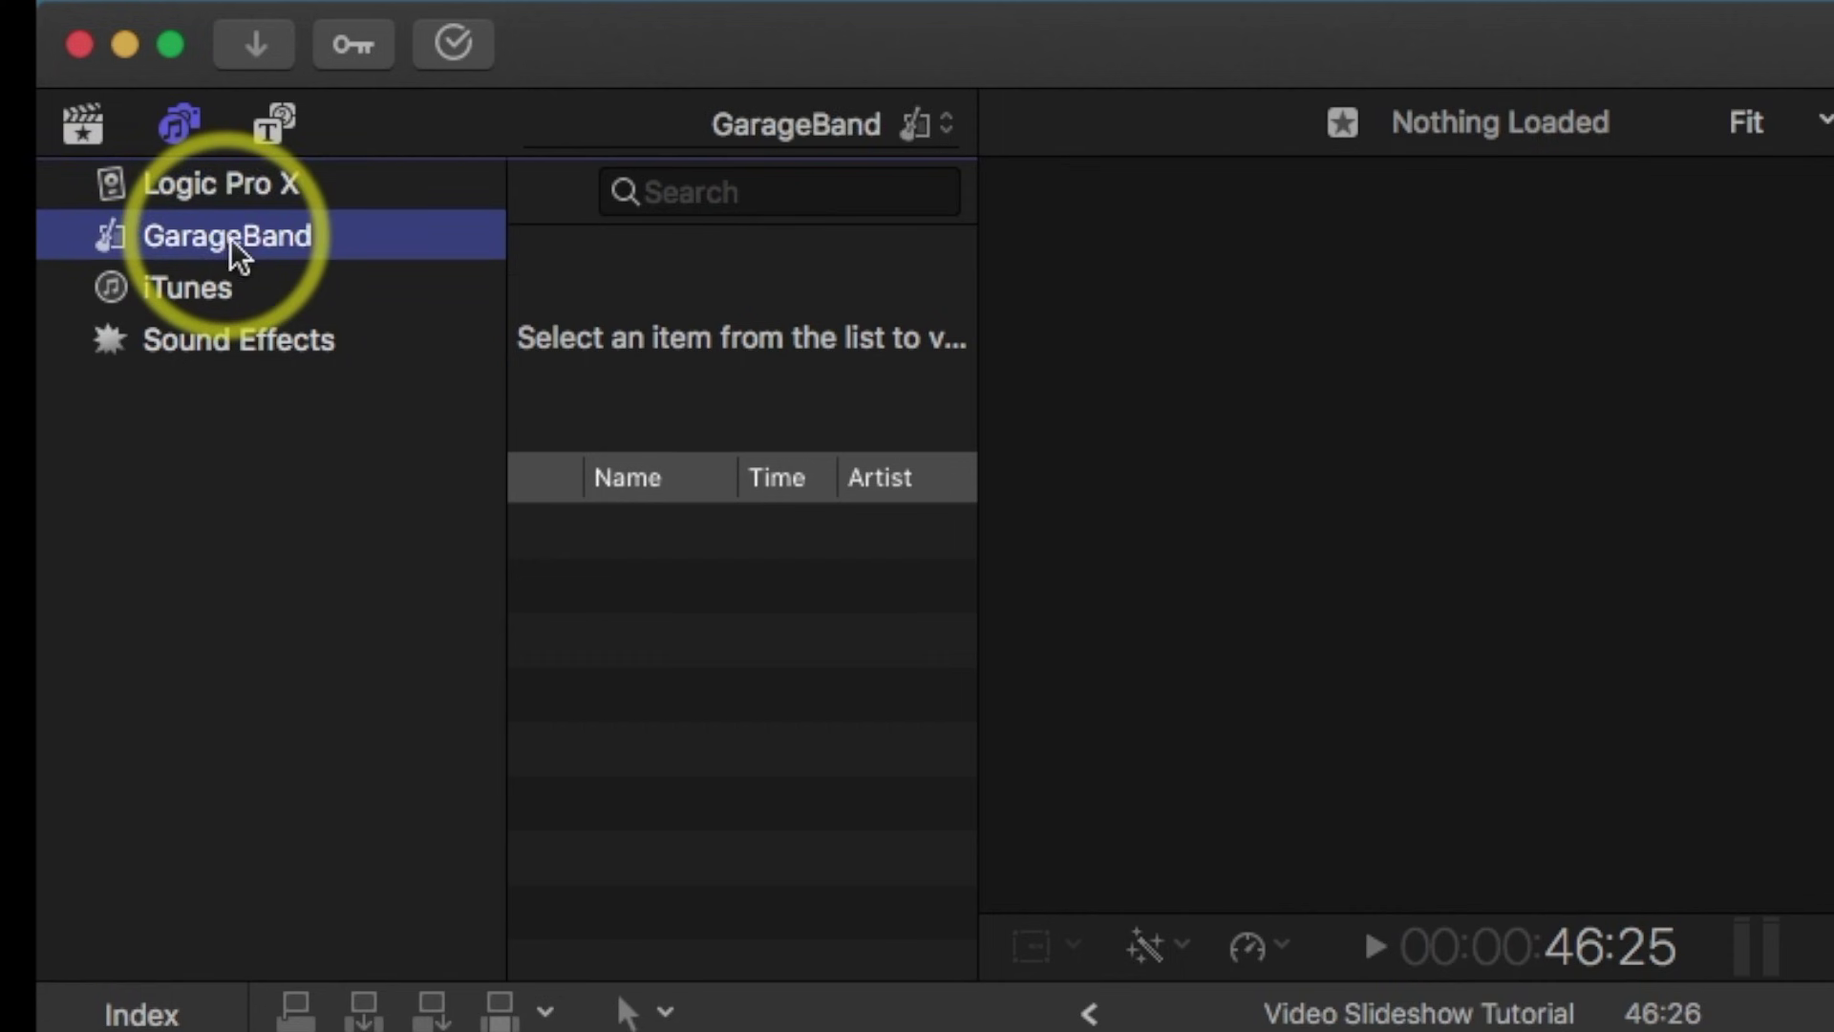
# Add The Beach Boys - Surfin Usa - Remastered 2014 from iTunes beneath the clips at the start of the timeline.
pyautogui.click(204, 286)
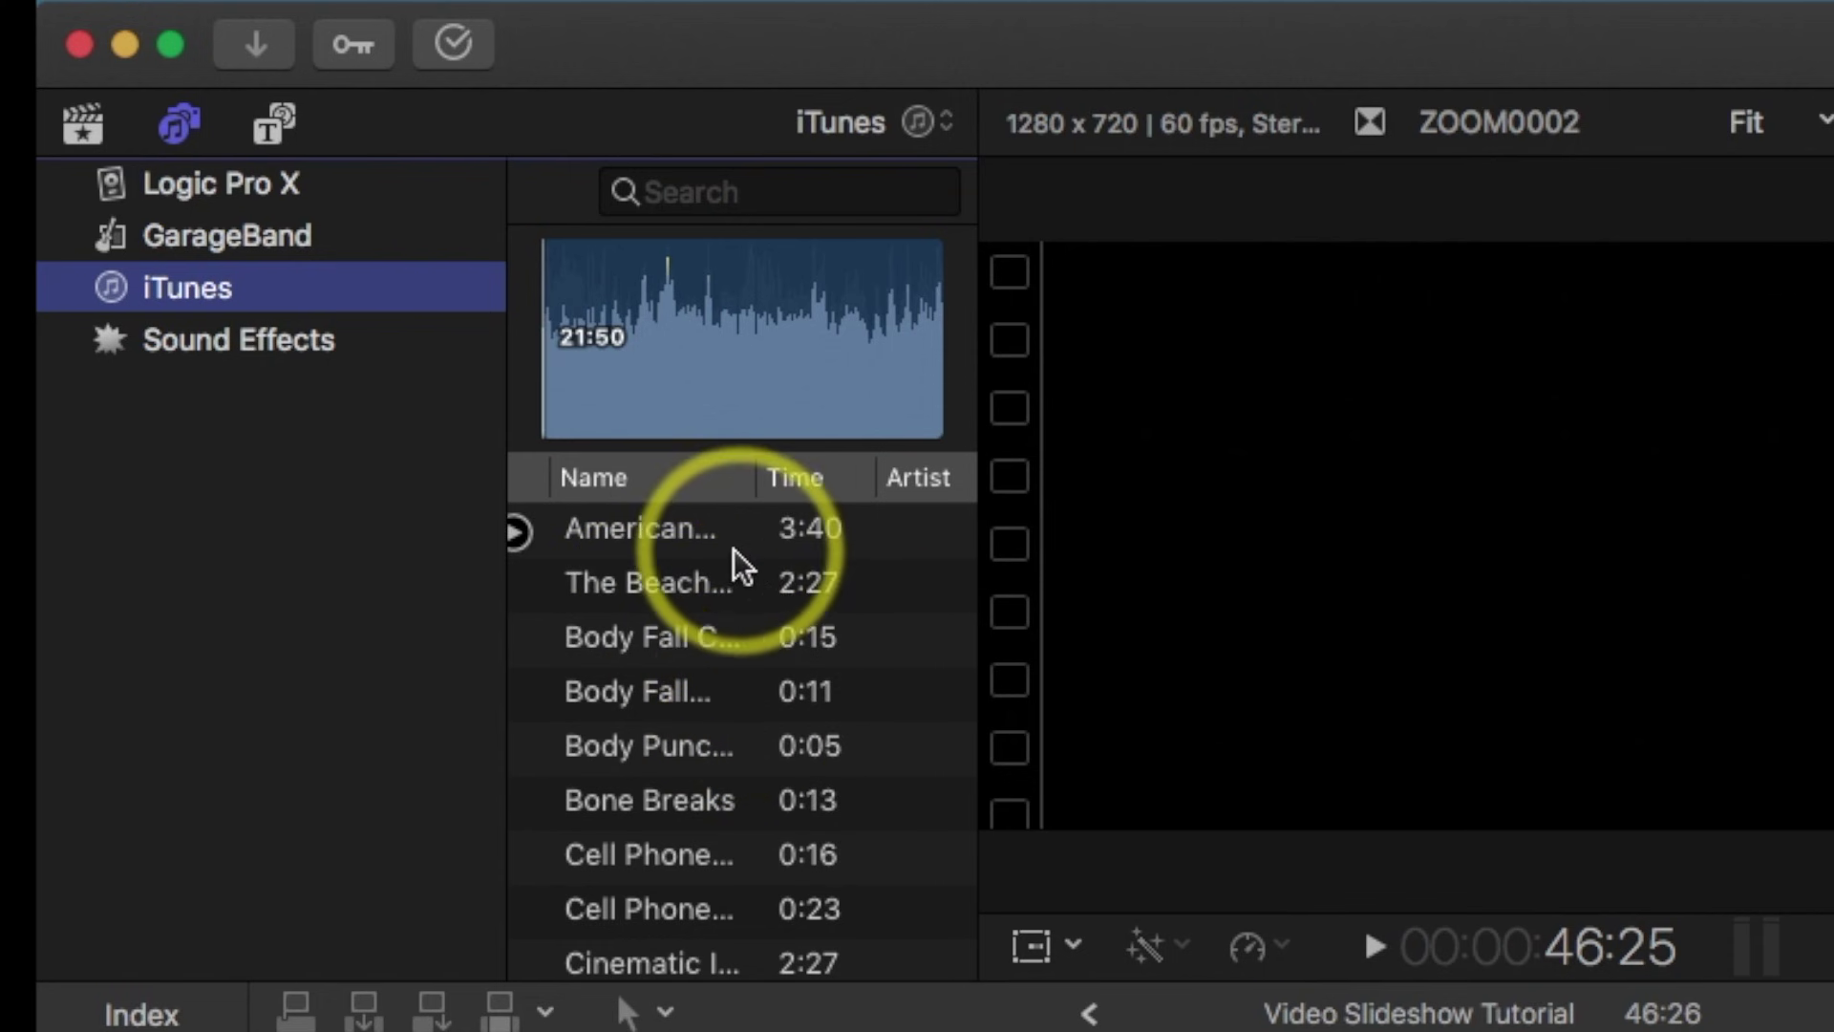
pyautogui.click(663, 588)
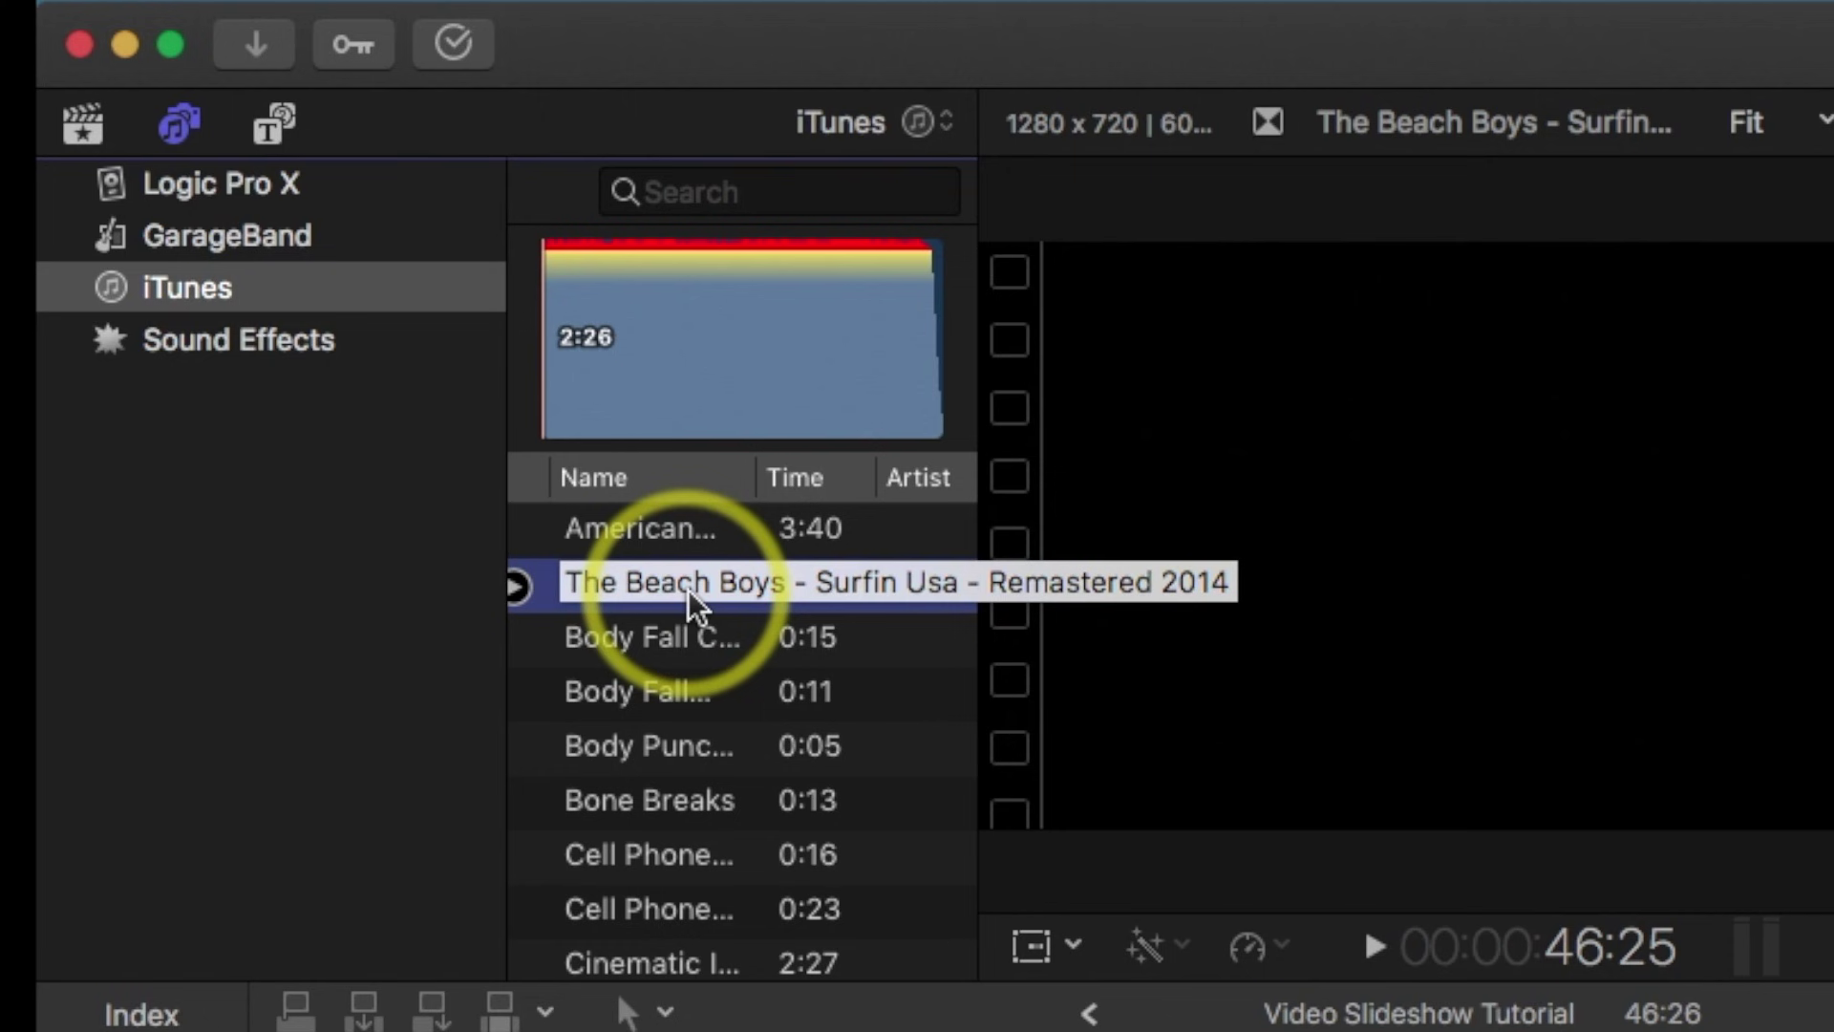
pyautogui.moveTo(688, 588); pyautogui.dragTo(367, 1031)
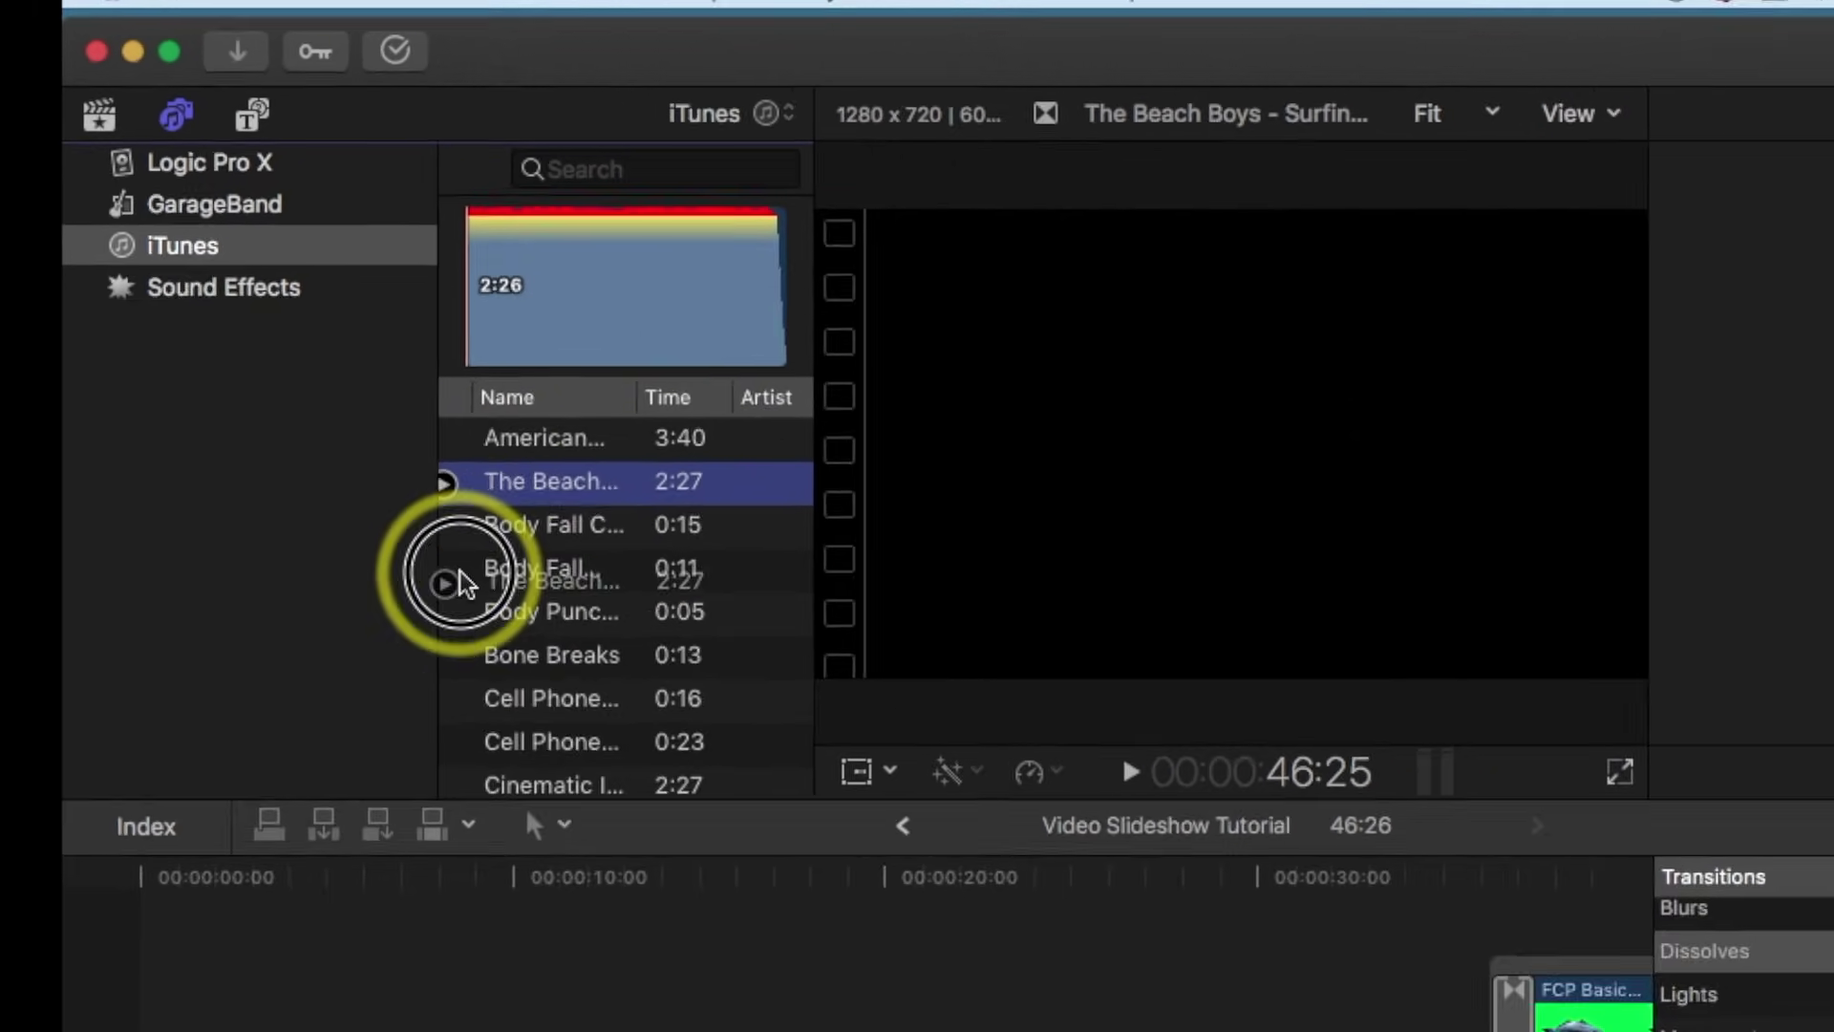
pyautogui.moveTo(268, 662); pyautogui.dragTo(153, 931)
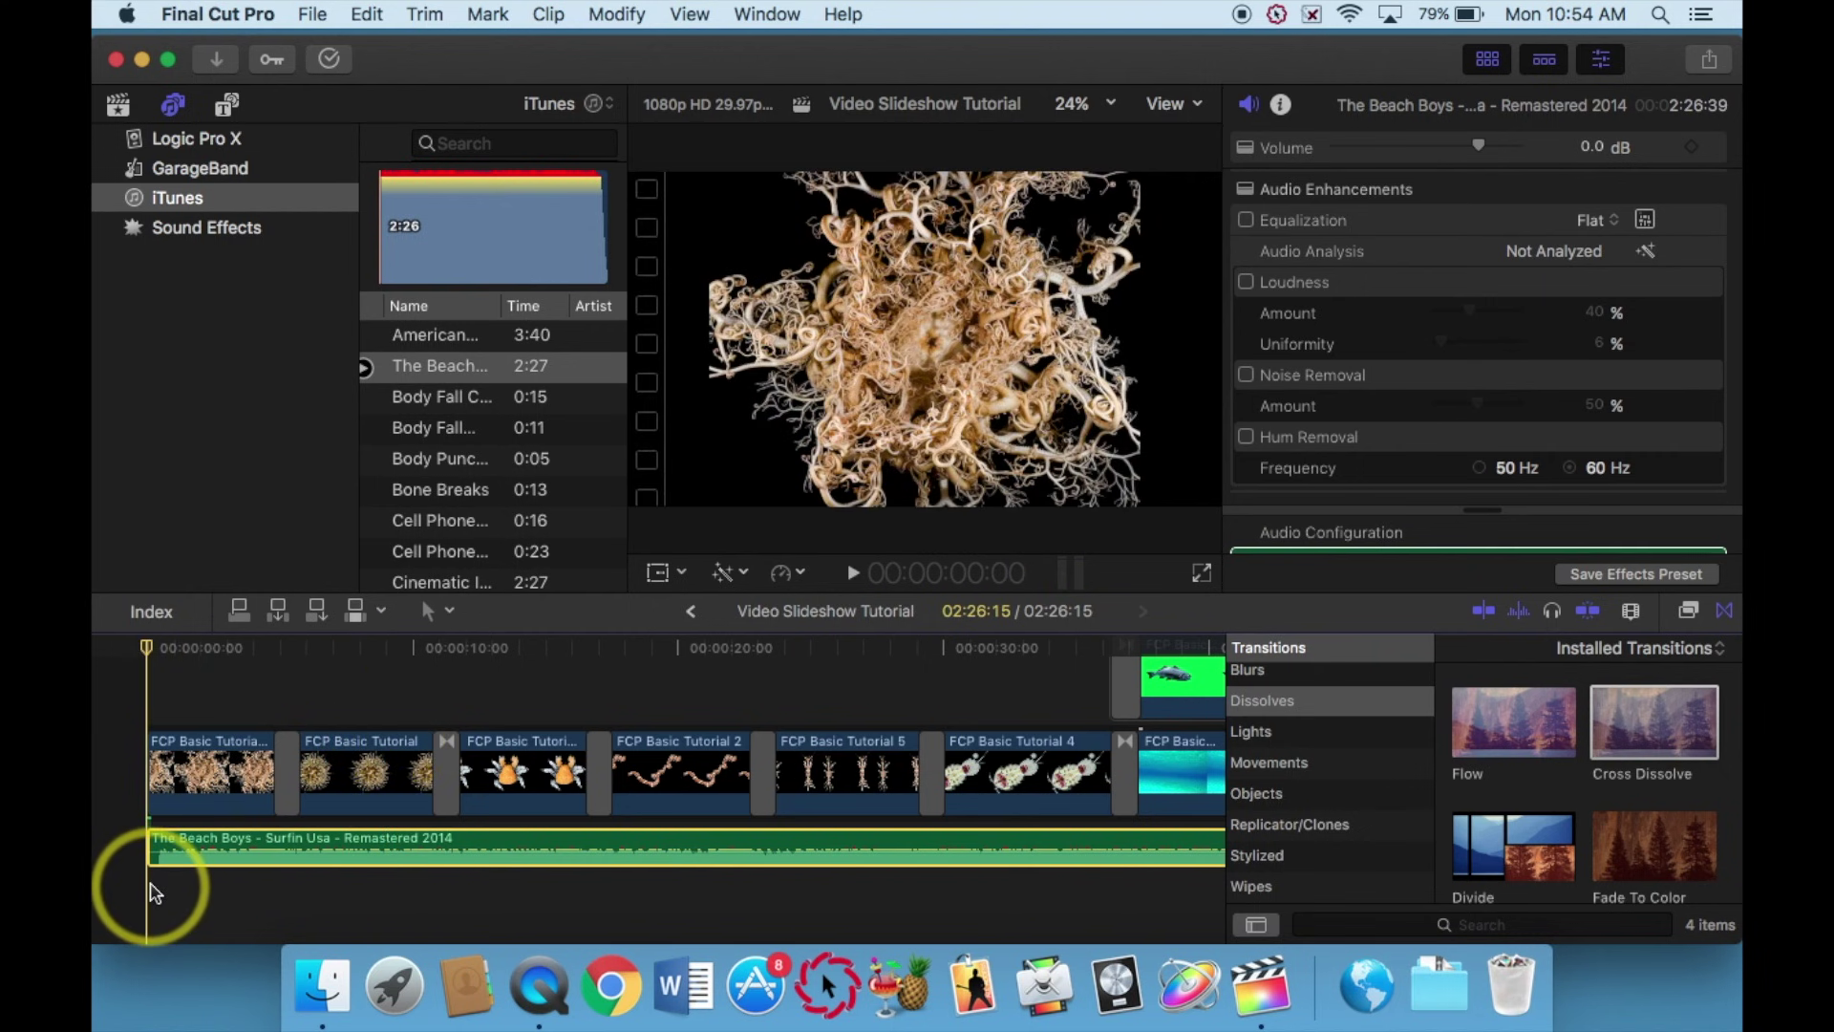
# Play the slideshow from the beginning to check the music, adjusting the system volume during playback.
pyautogui.press('XF86AudioRaiseVolume')
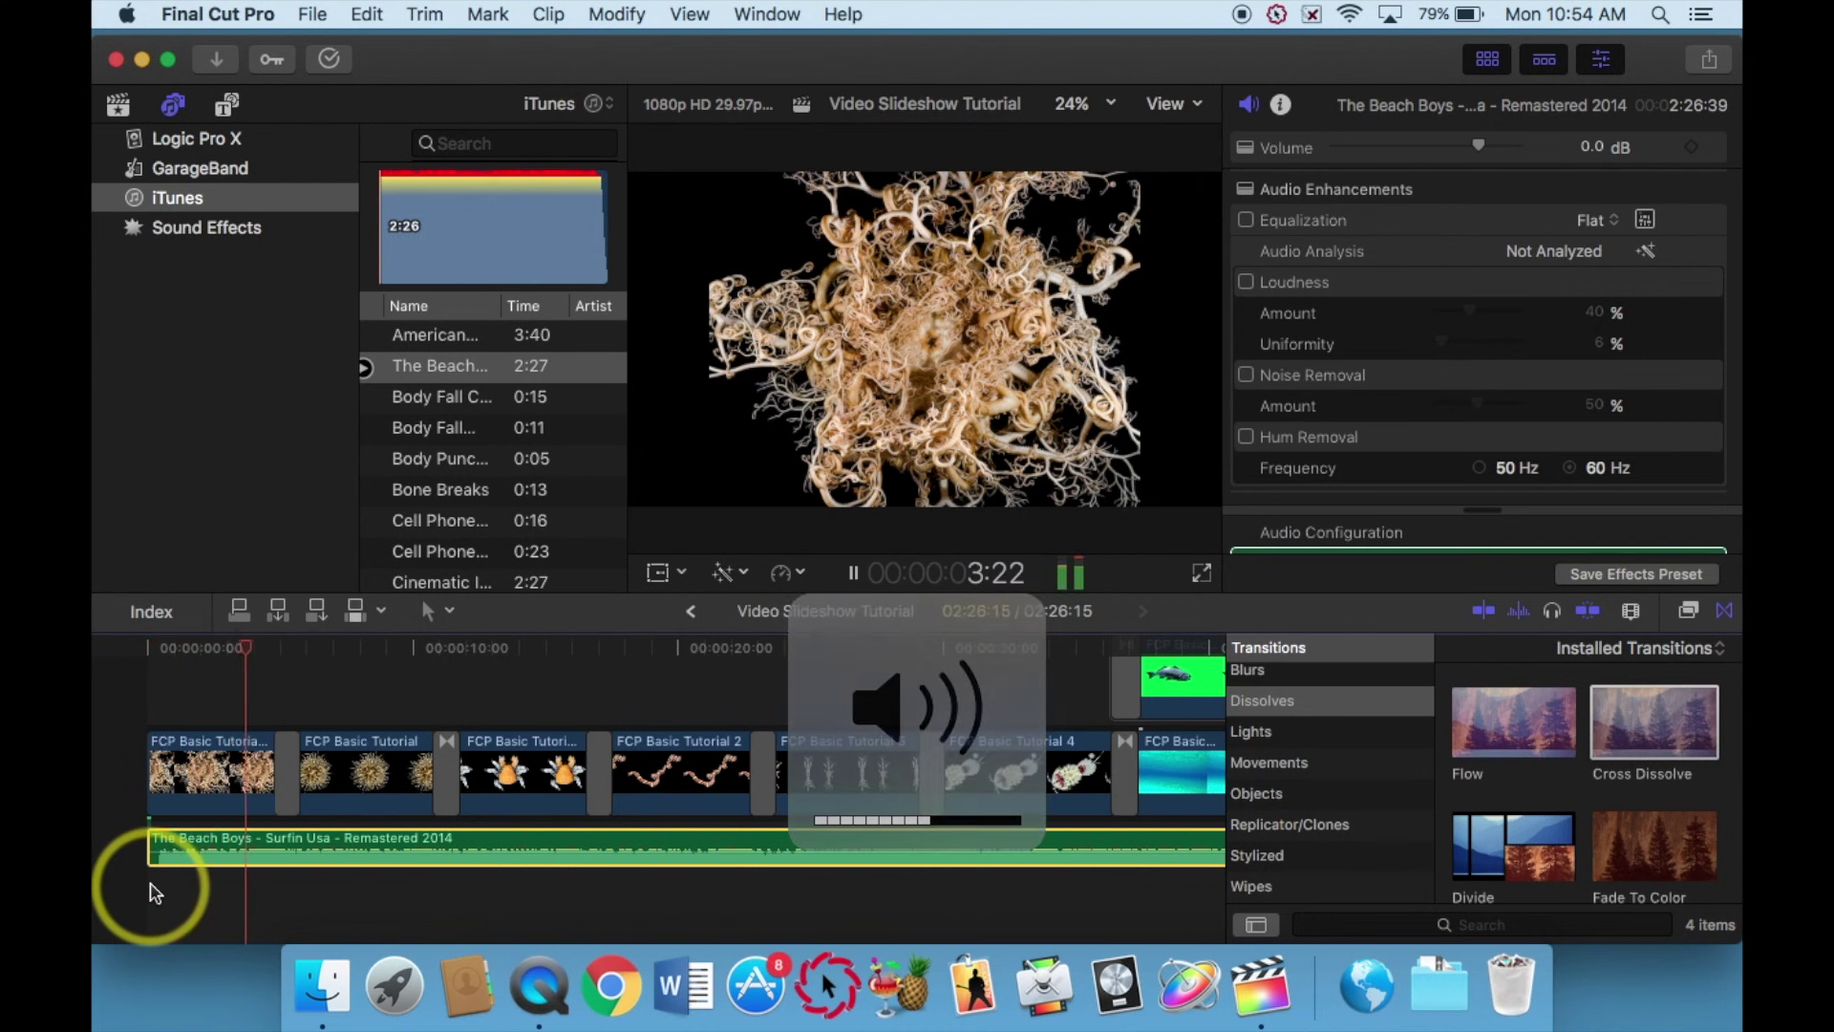
pyautogui.press('XF86AudioLowerVolume')
pyautogui.press('XF86AudioLowerVolume')
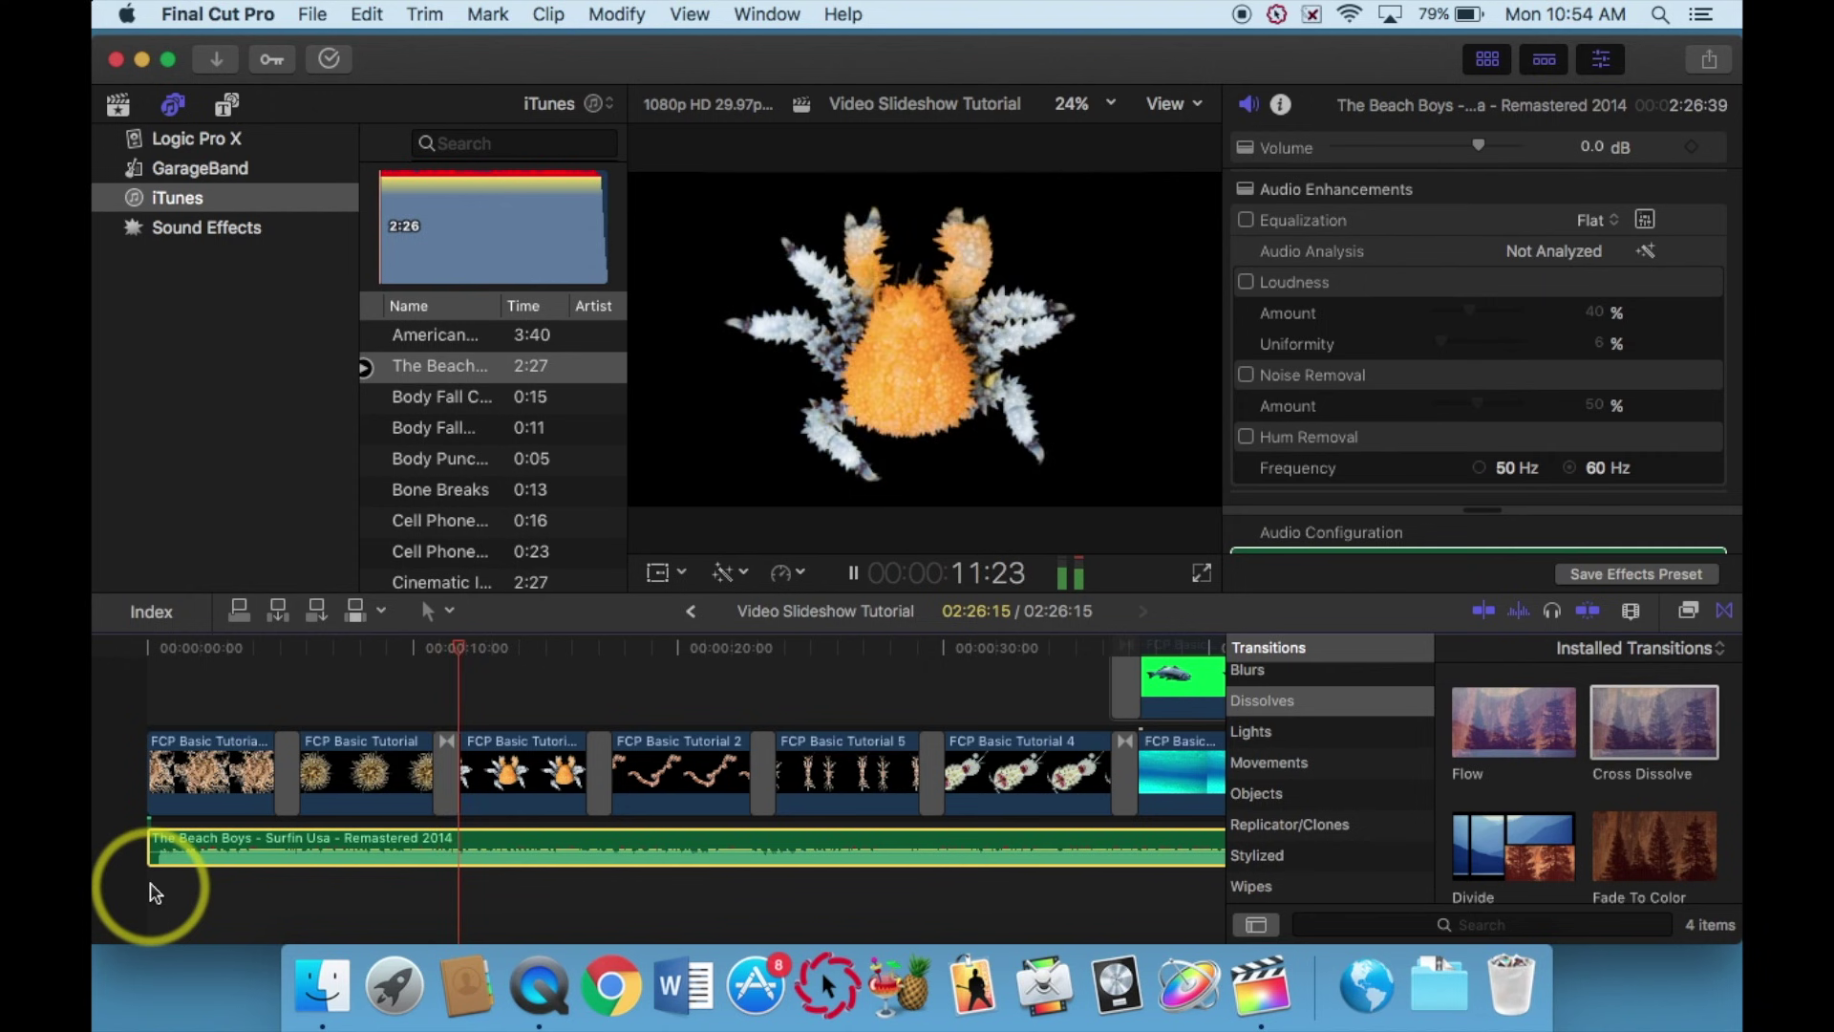
pyautogui.press('space')
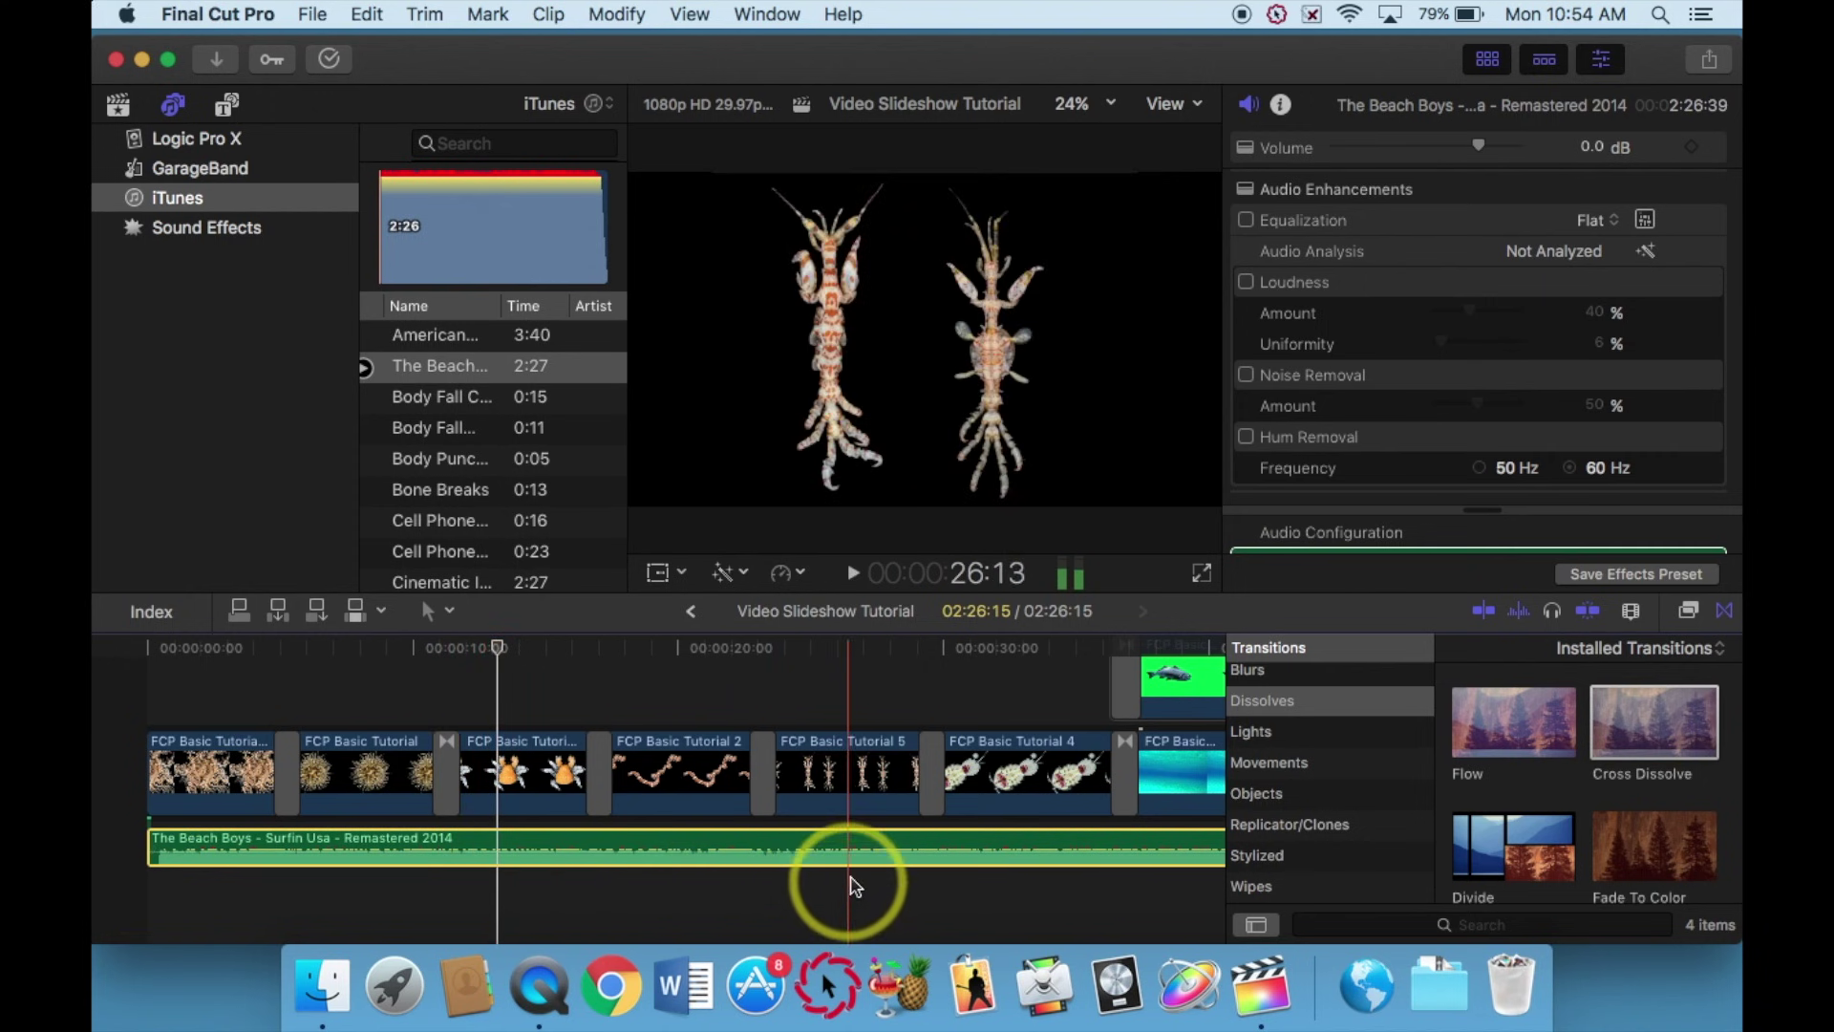
# Try the song's volume at -8.0 dB and -9.5 dB, and reset it to 0.0 dB.
pyautogui.moveTo(858, 852)
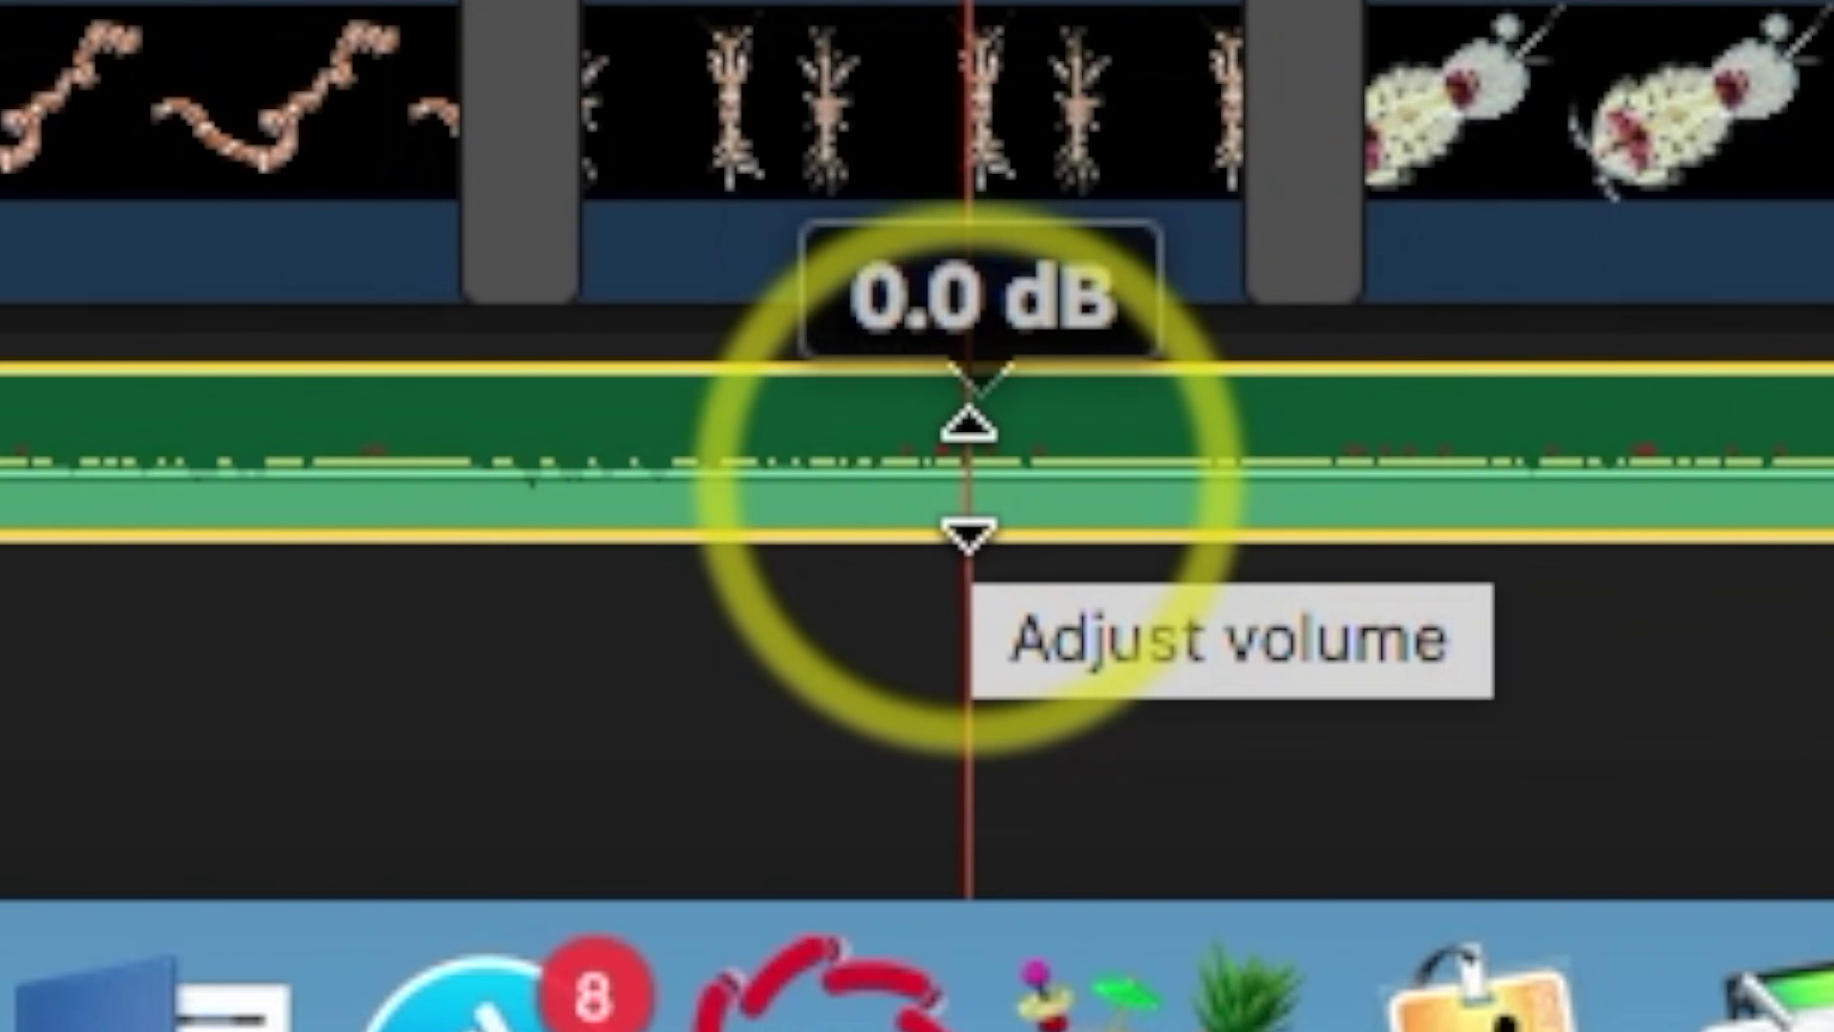
pyautogui.moveTo(968, 478)
pyautogui.mouseDown()
pyautogui.moveTo(984, 426)
pyautogui.moveTo(989, 490)
pyautogui.moveTo(975, 479)
pyautogui.mouseUp()
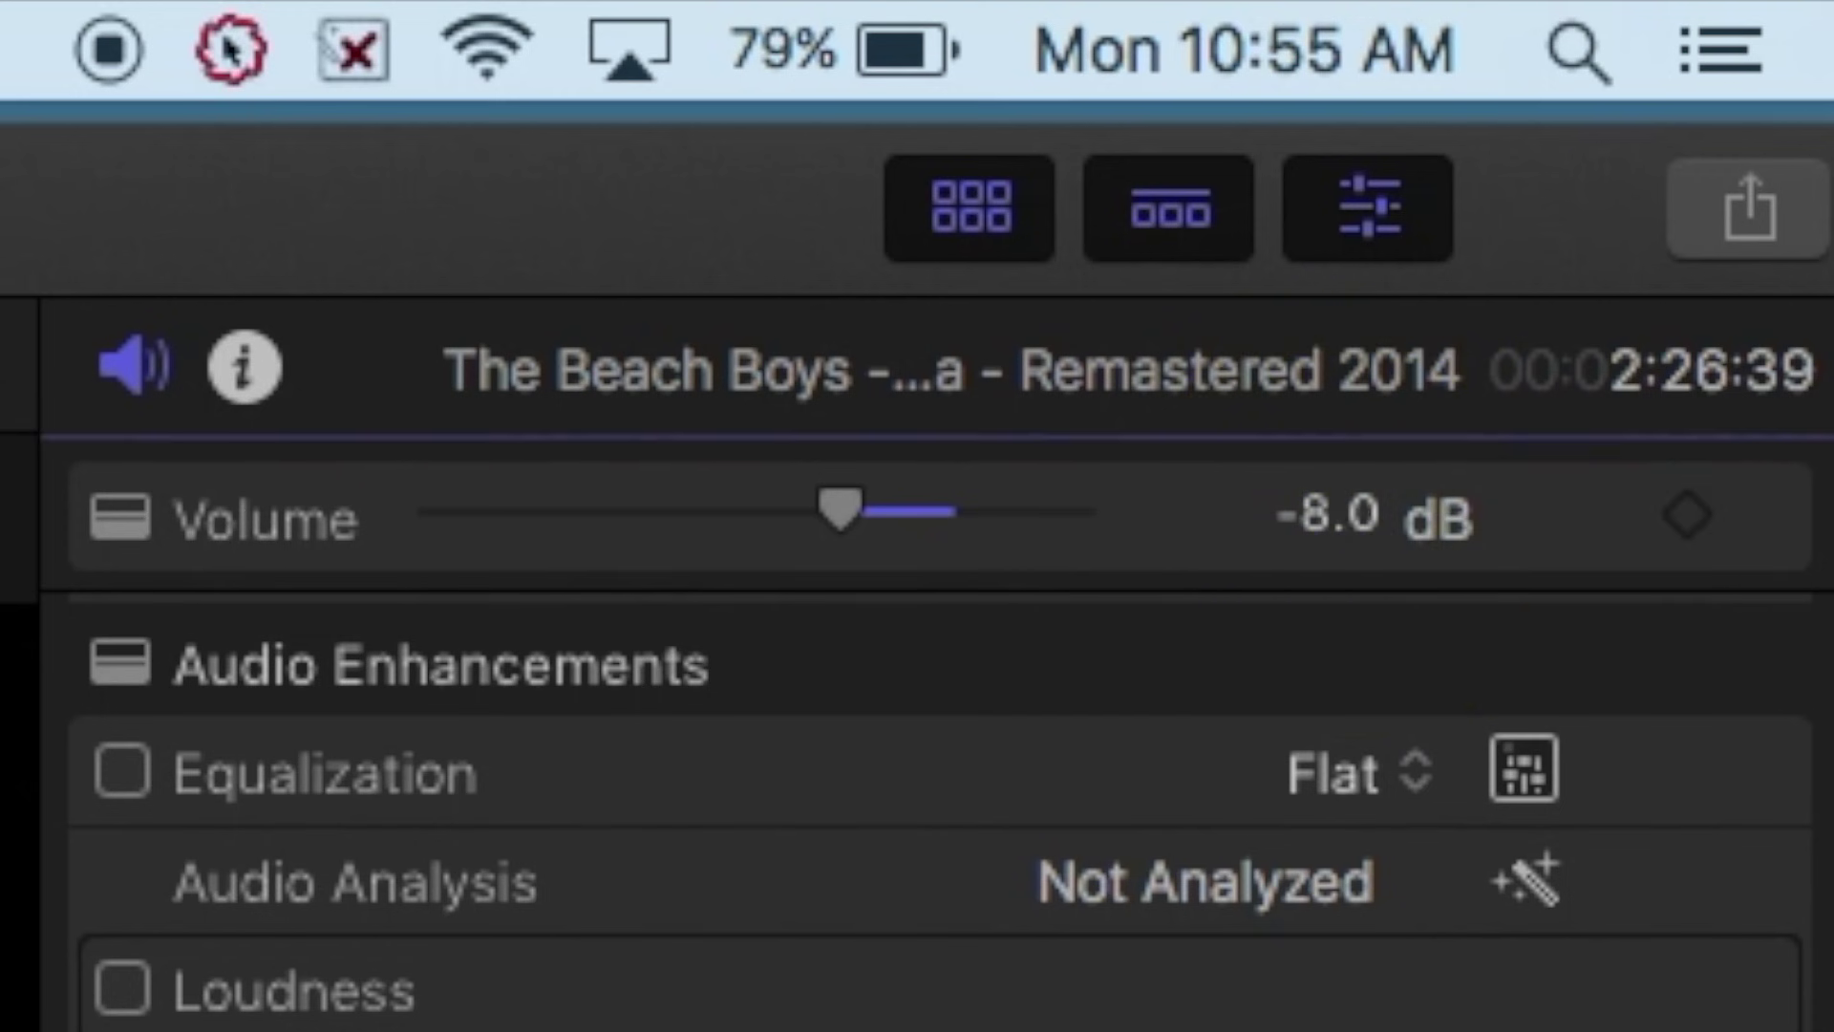
pyautogui.click(850, 507)
pyautogui.moveTo(853, 507)
pyautogui.mouseDown()
pyautogui.moveTo(868, 500)
pyautogui.moveTo(829, 514)
pyautogui.mouseUp()
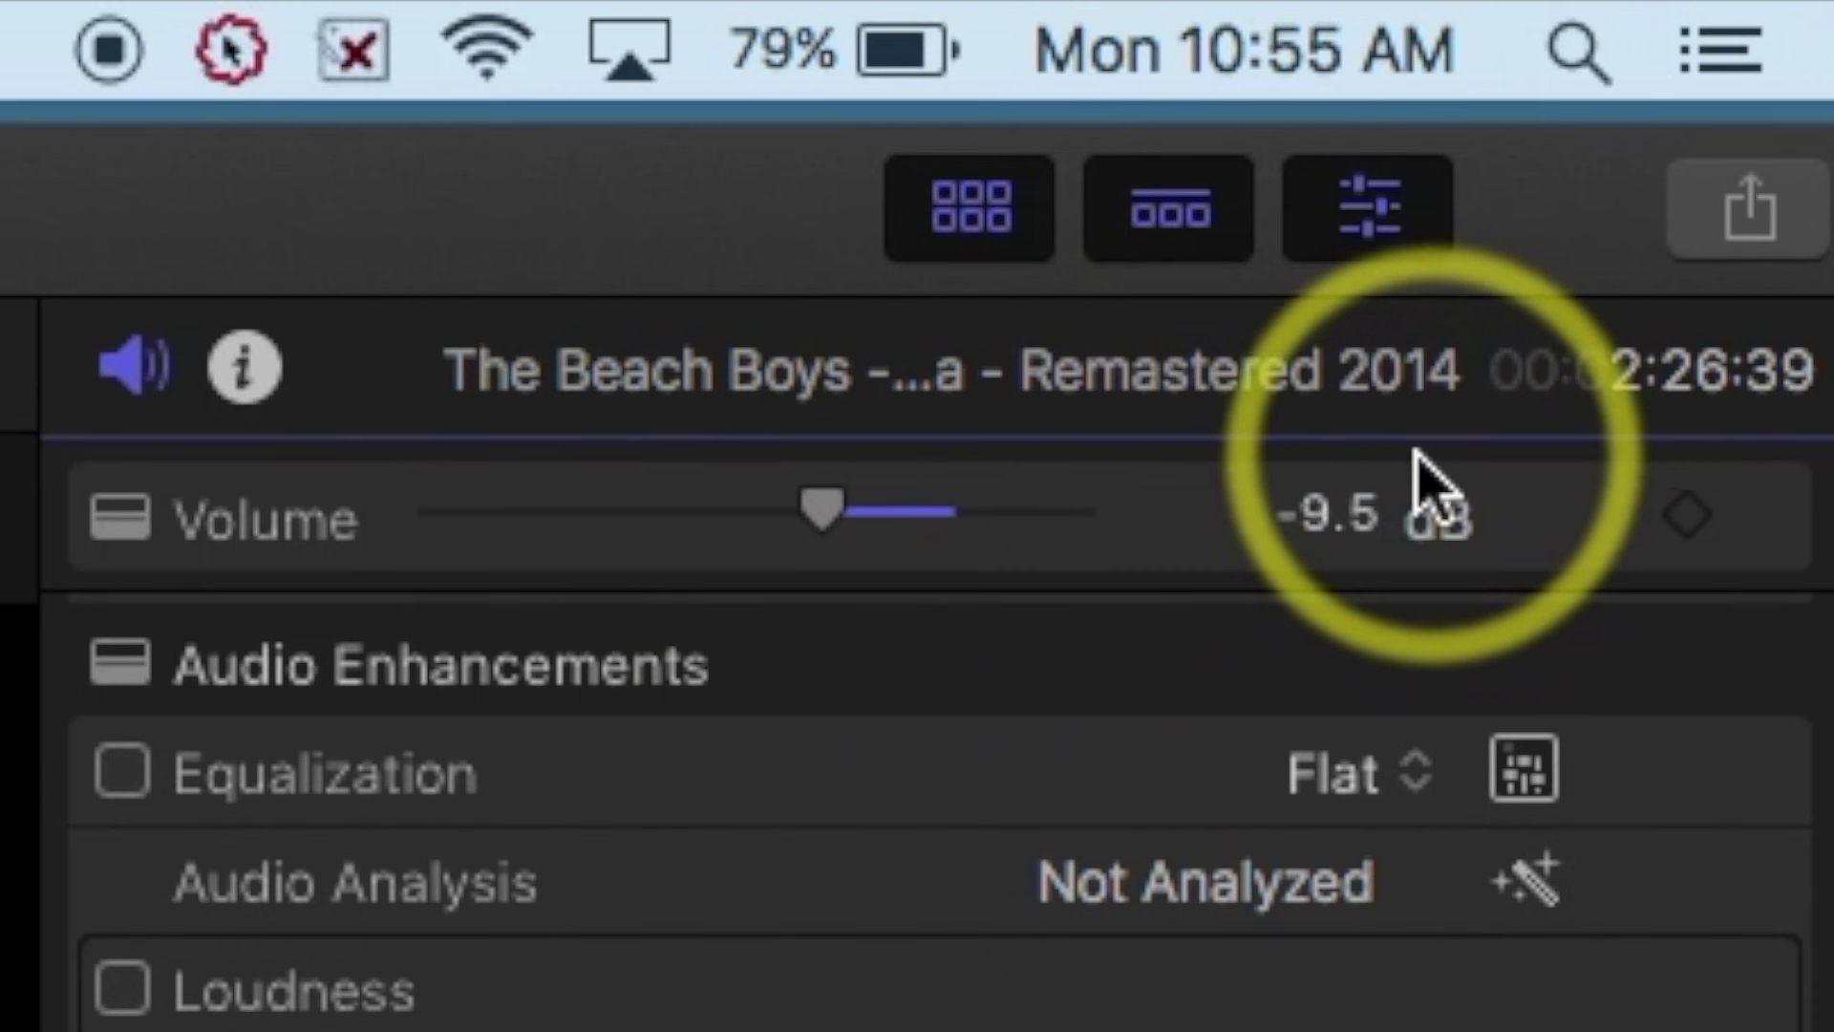
pyautogui.click(1362, 506)
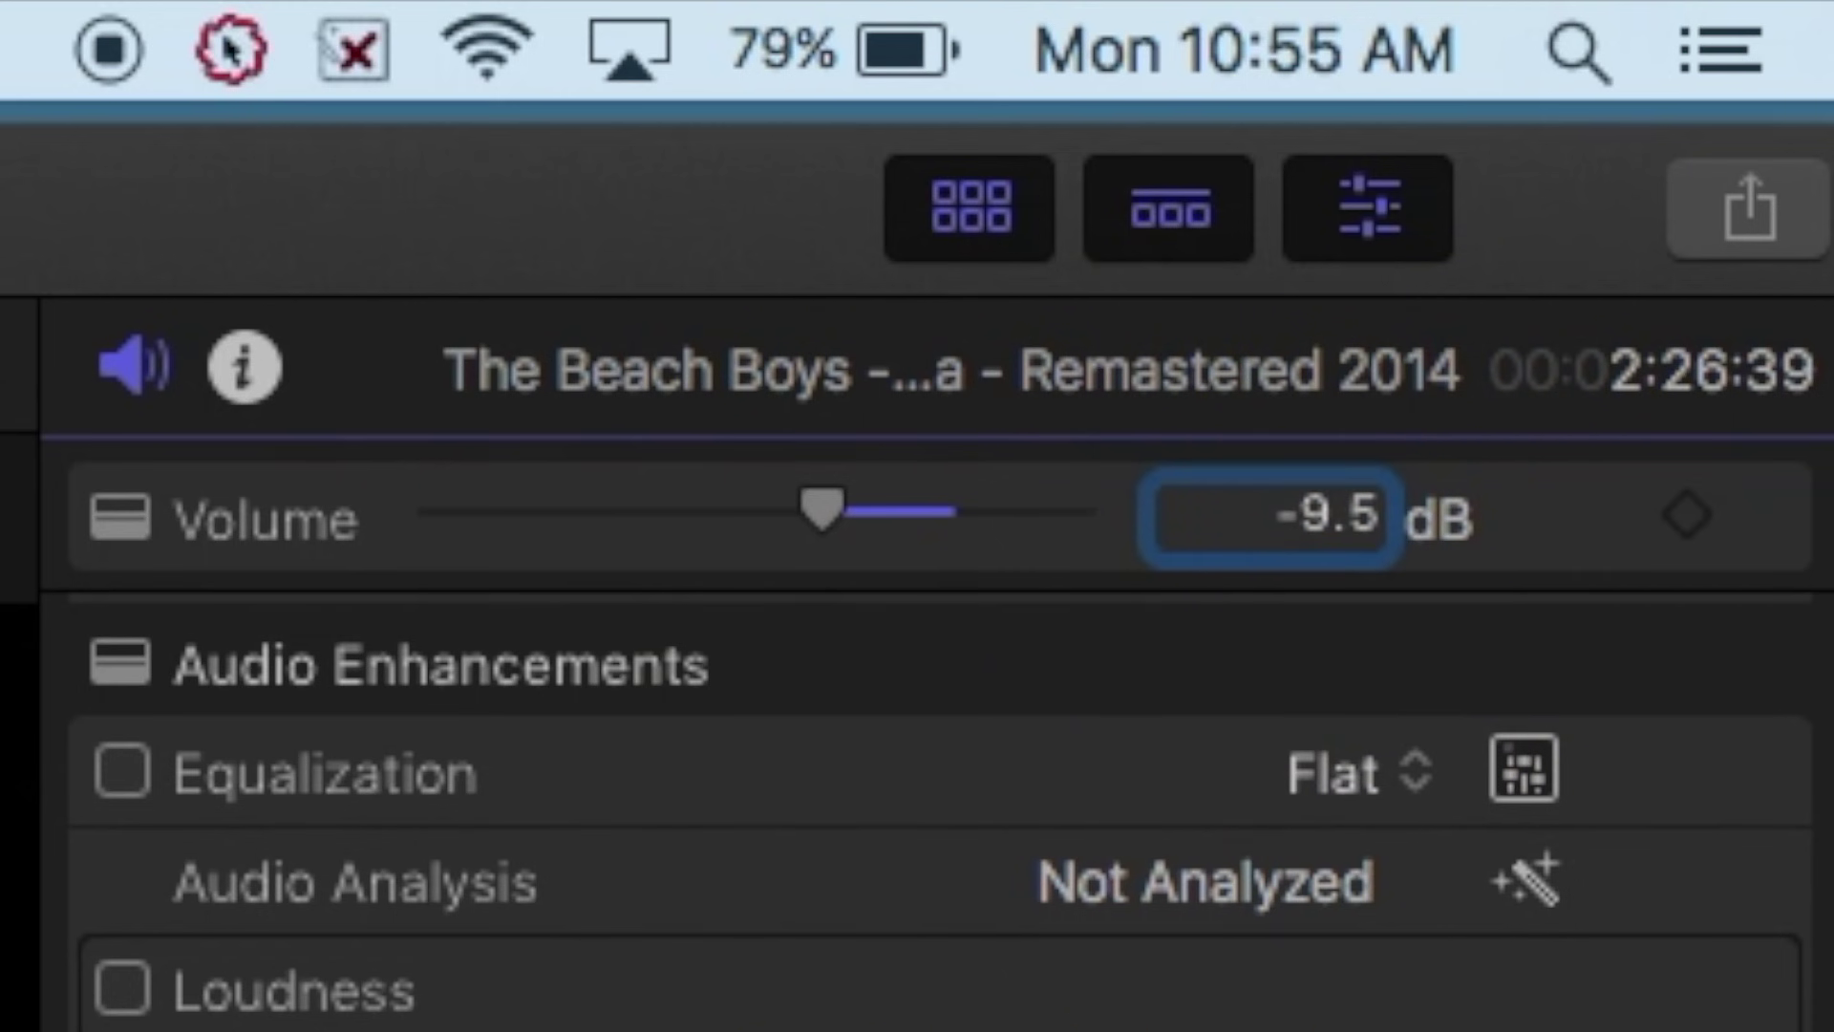
pyautogui.click(1378, 513)
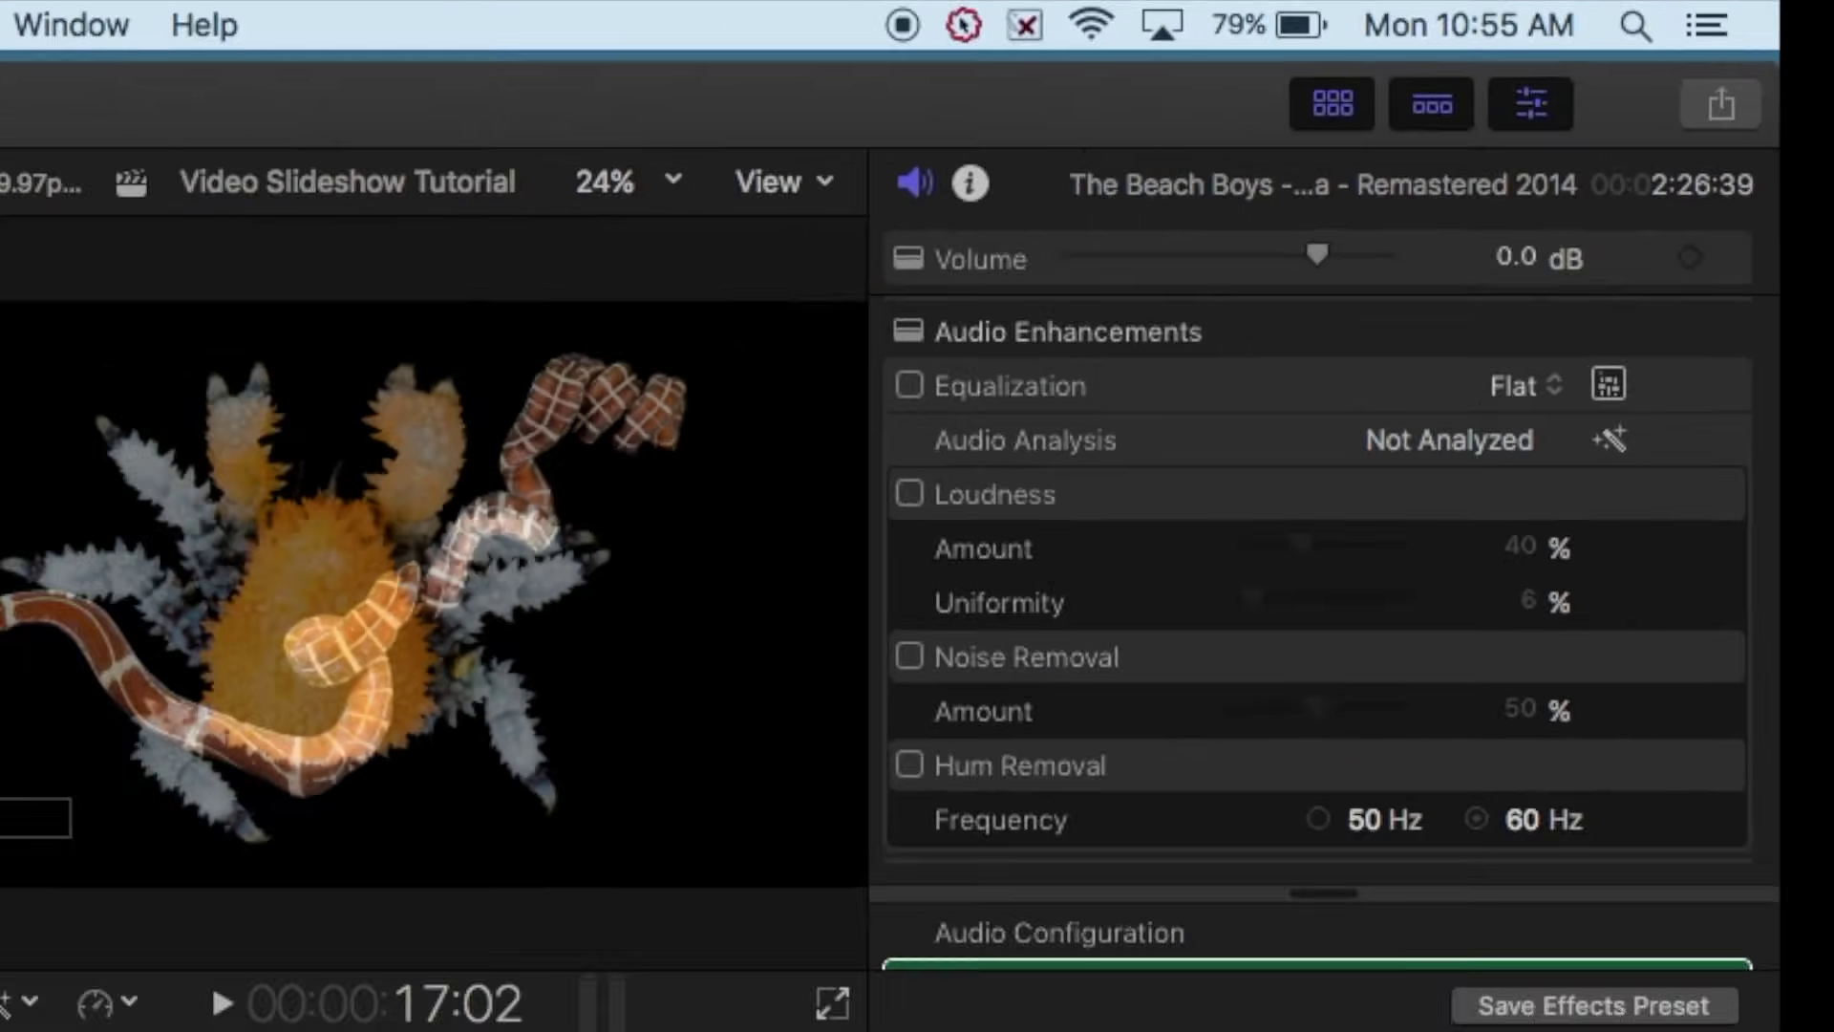
# Trim the song's end back to about 50 seconds, slightly past the end of the fish and background clips.
pyautogui.hscroll(10, 601, 664)
pyautogui.hscroll(5, 602, 664)
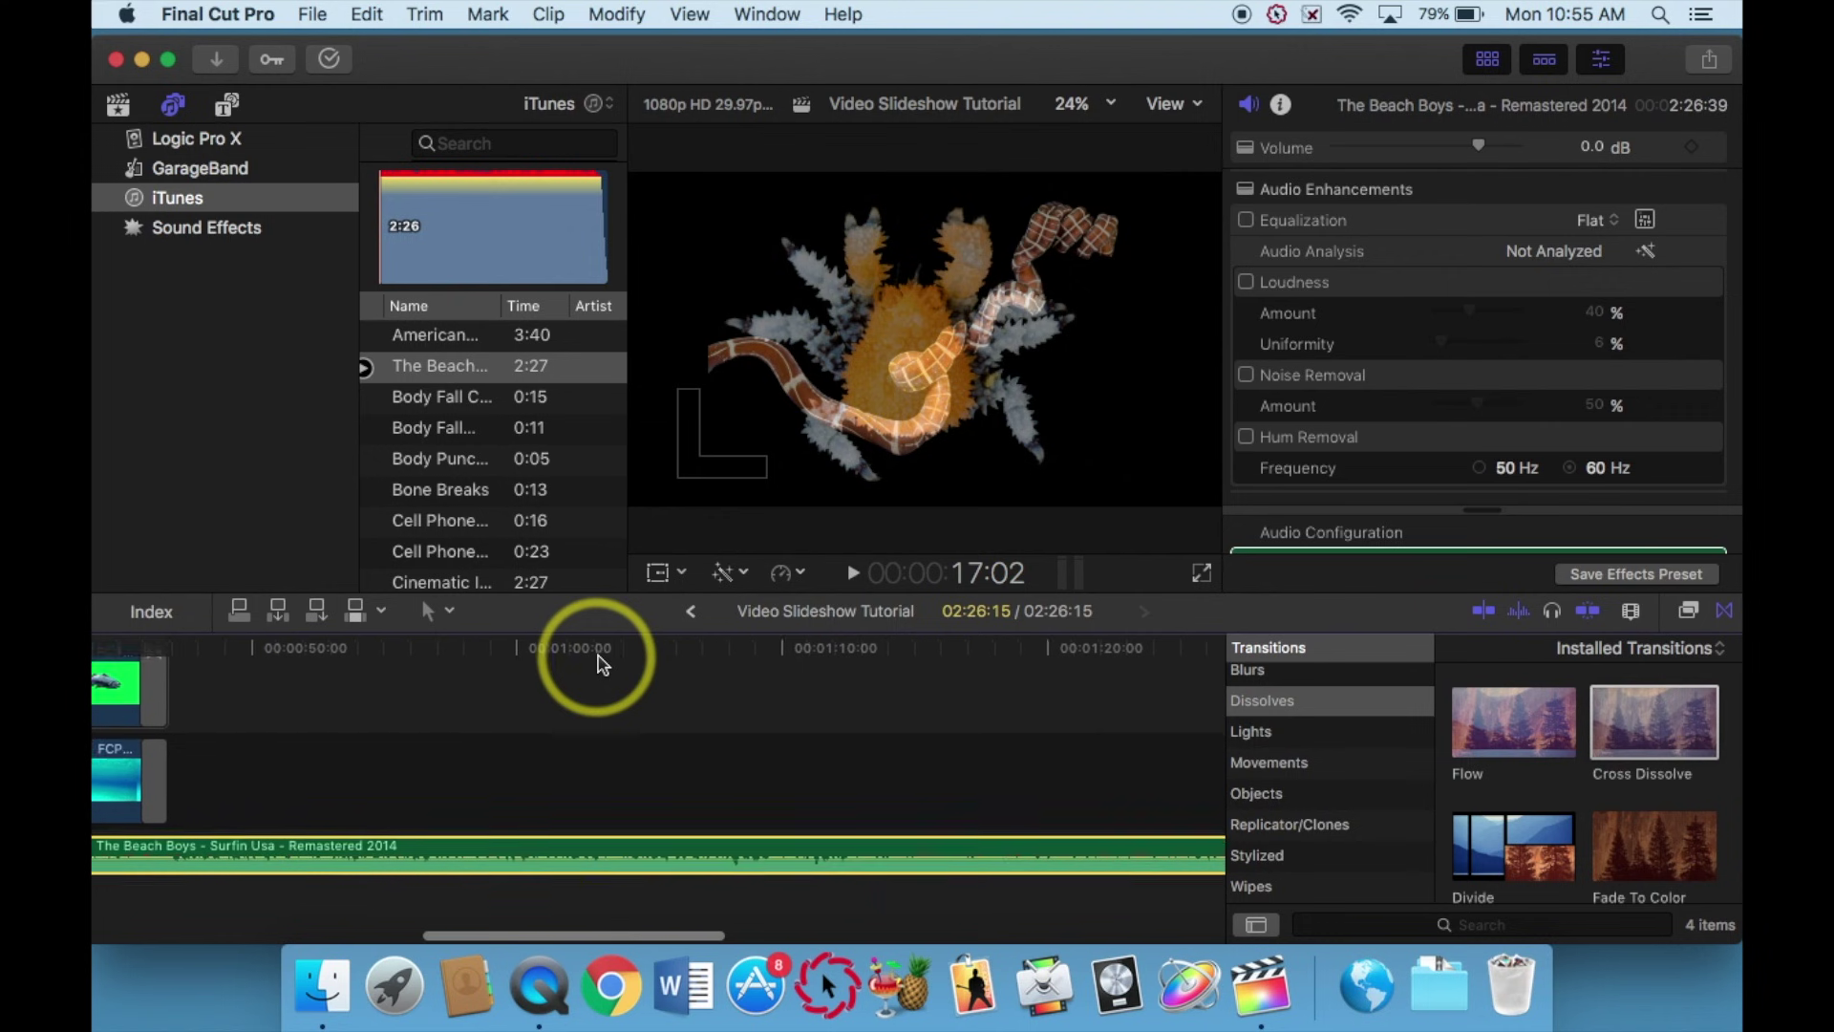
pyautogui.hscroll(-10, 602, 663)
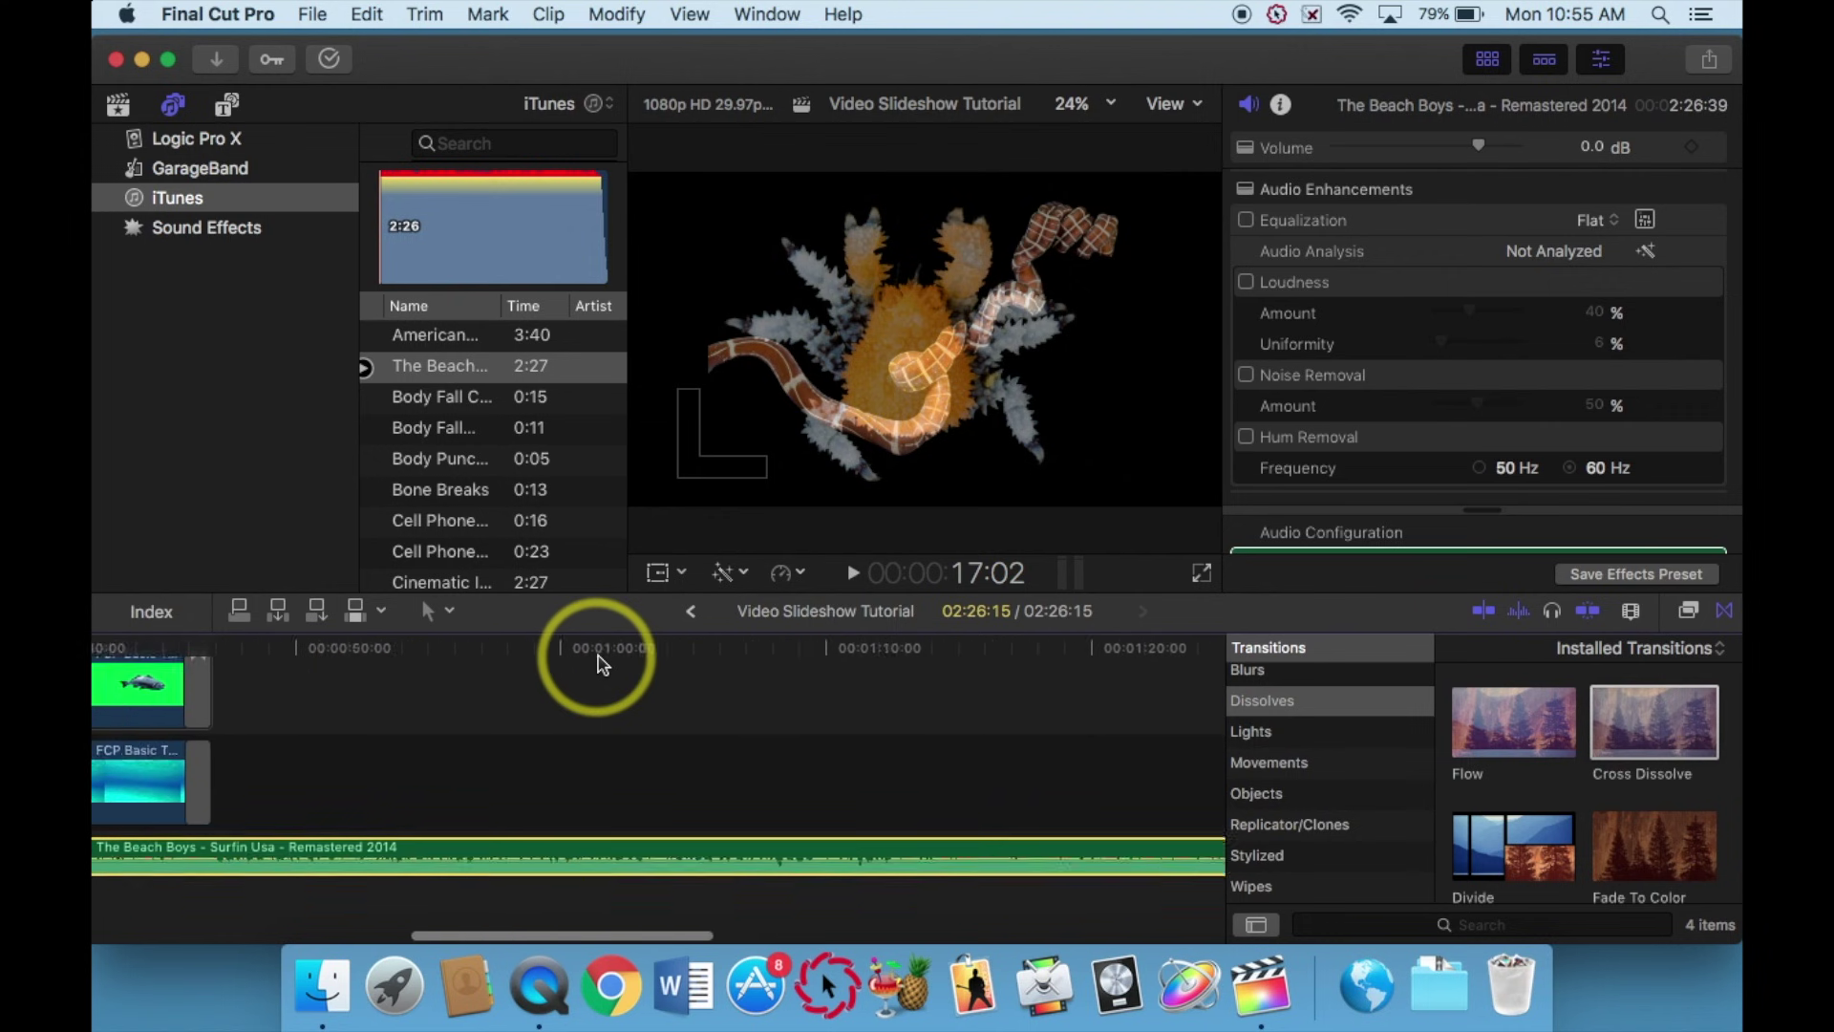
pyautogui.press('super+minus')
pyautogui.press('super+minus')
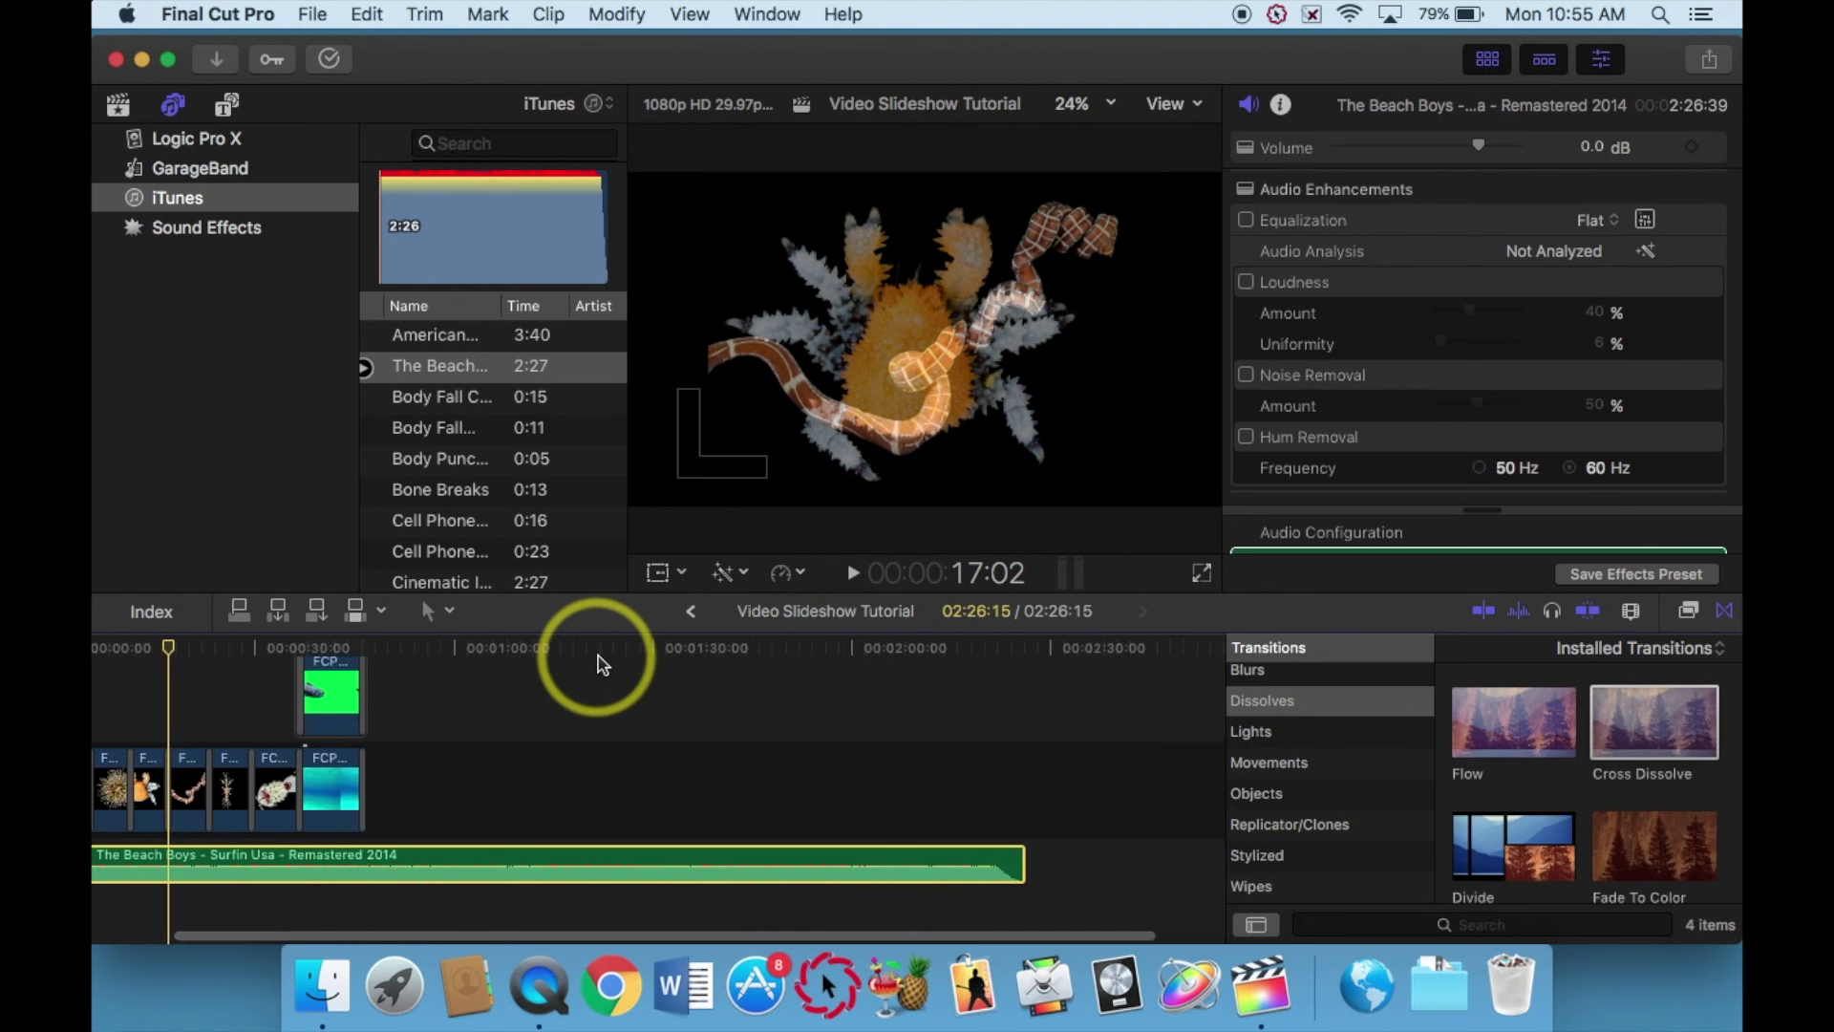
pyautogui.moveTo(750, 803); pyautogui.dragTo(383, 862)
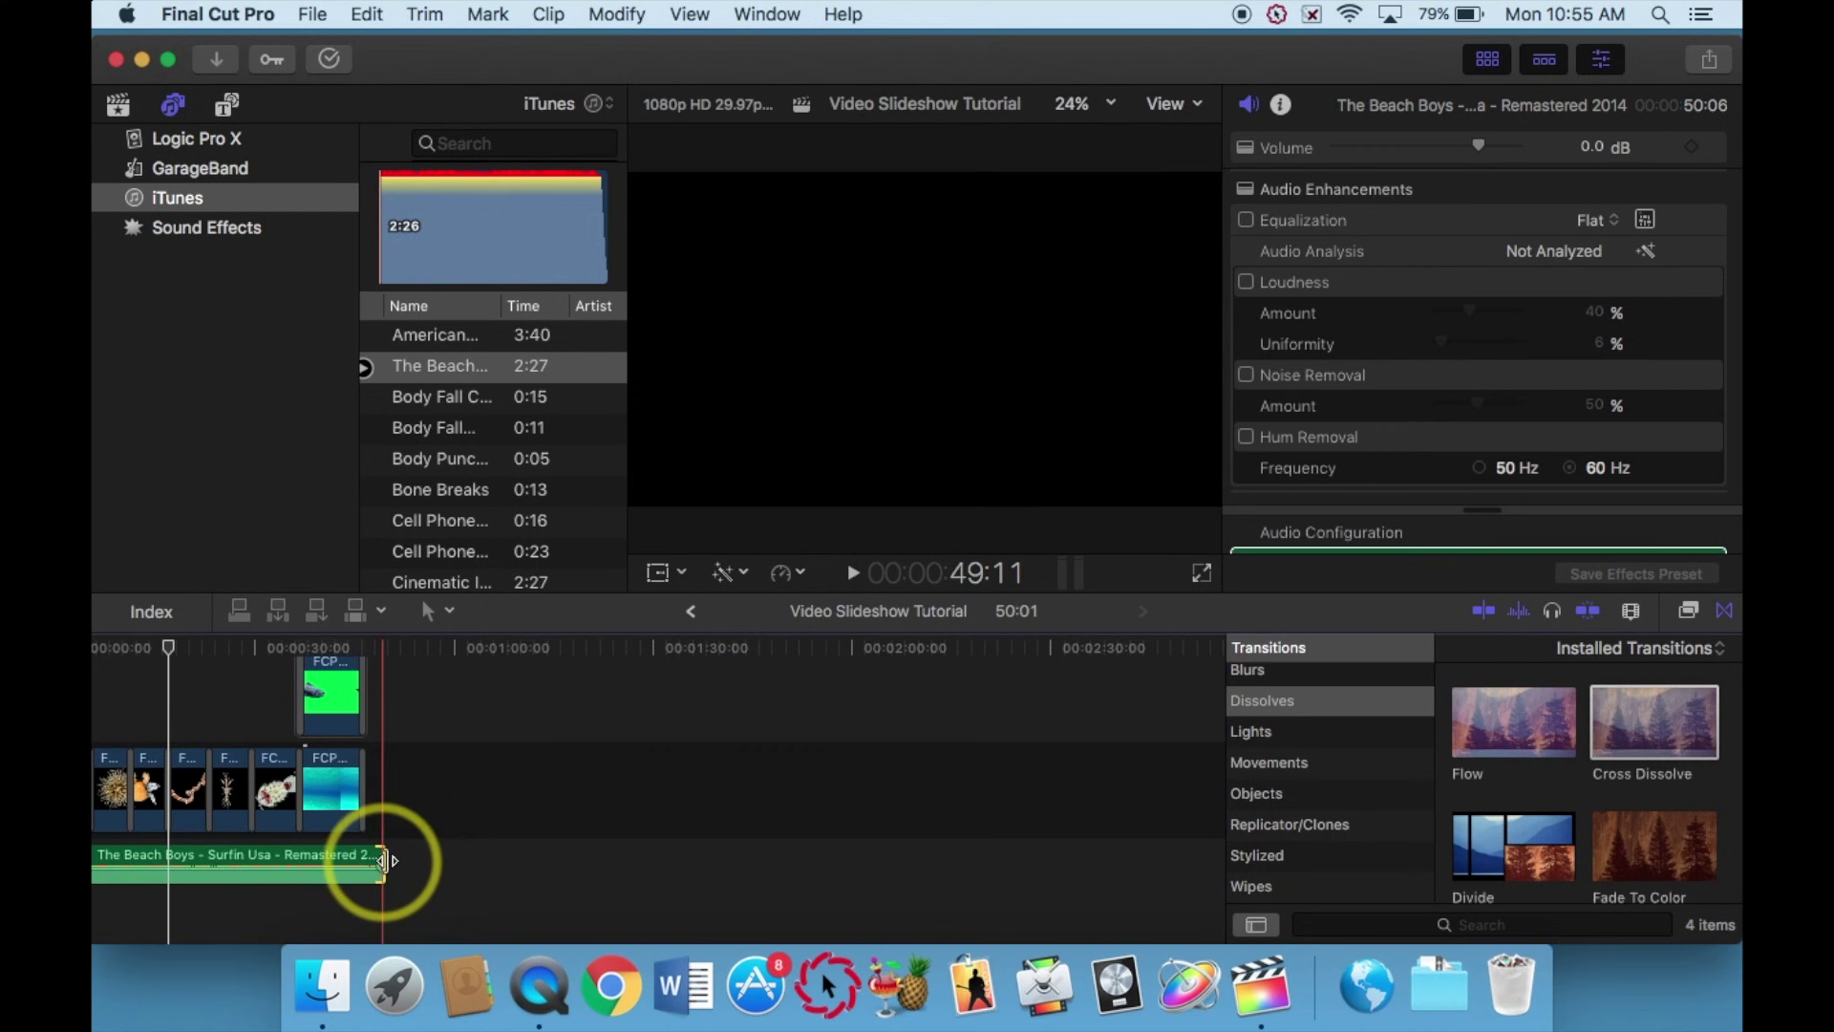
# Place the playhead at the end of the slideshow clips and add an audio fade-out of about one second to the song's end.
pyautogui.moveTo(169, 646); pyautogui.dragTo(368, 622)
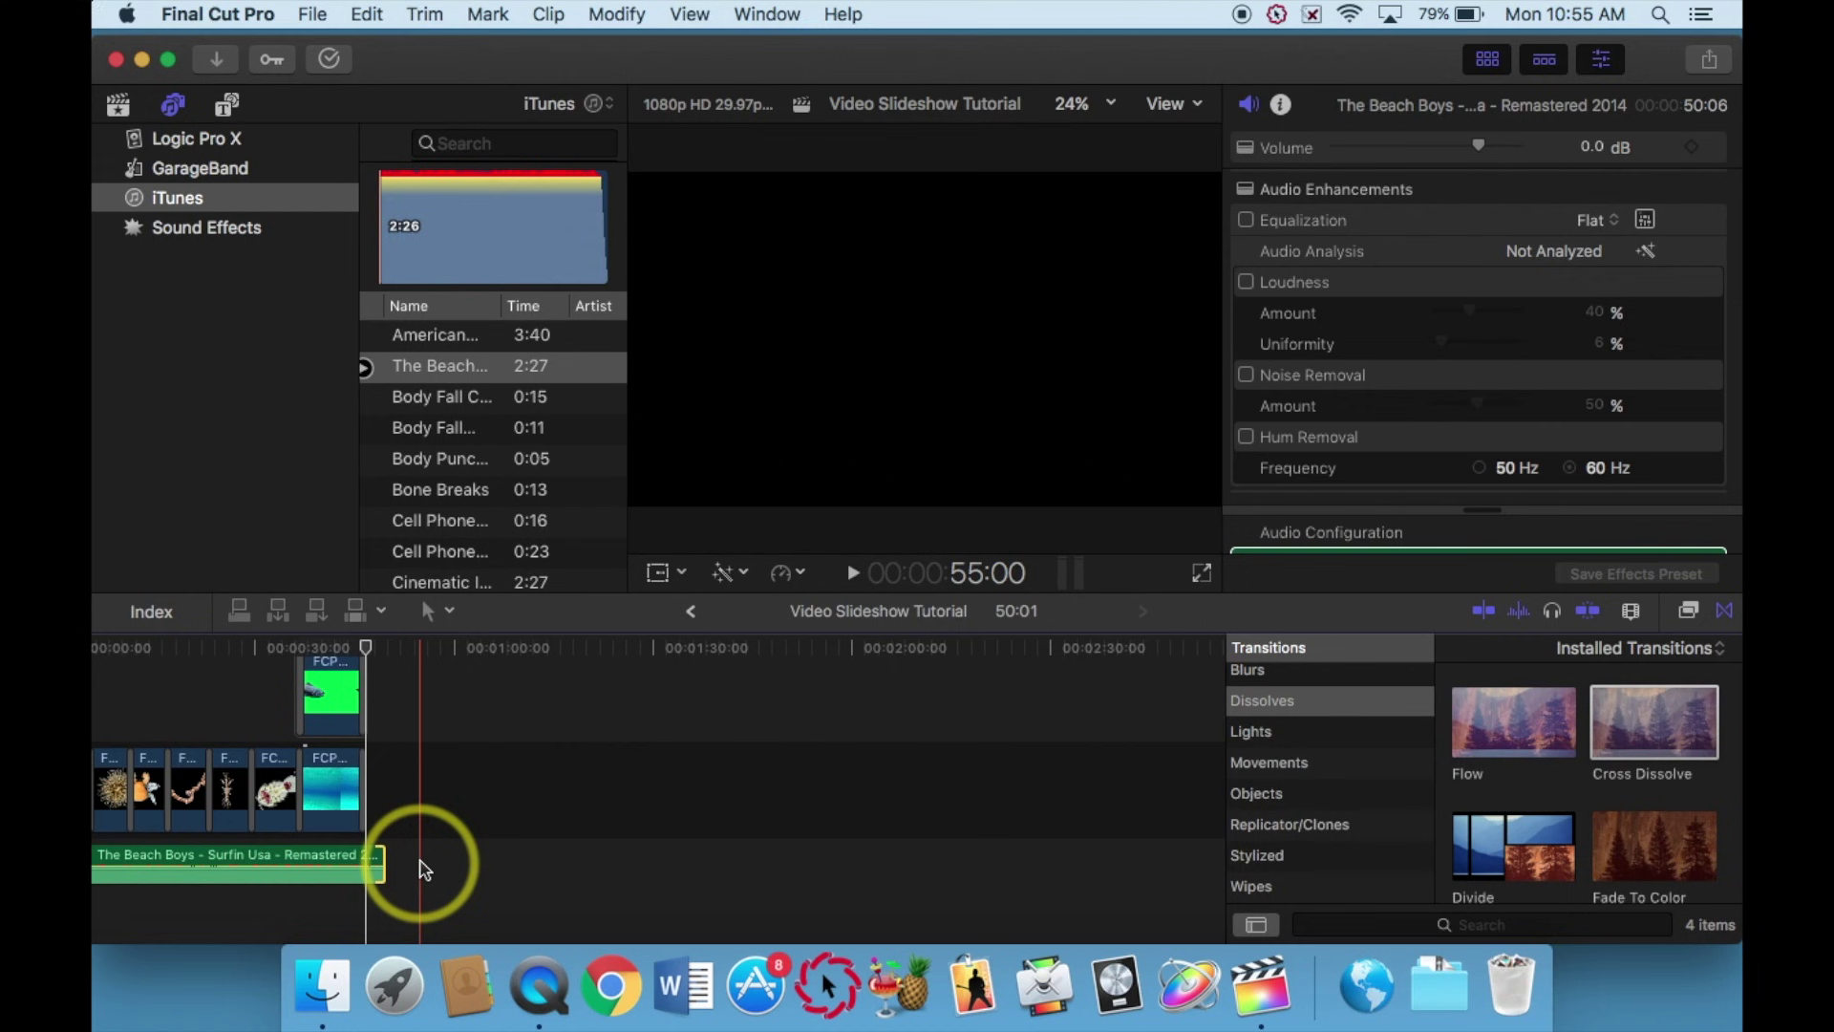
pyautogui.press('super+equal')
pyautogui.press('super+equal')
pyautogui.press('super+equal')
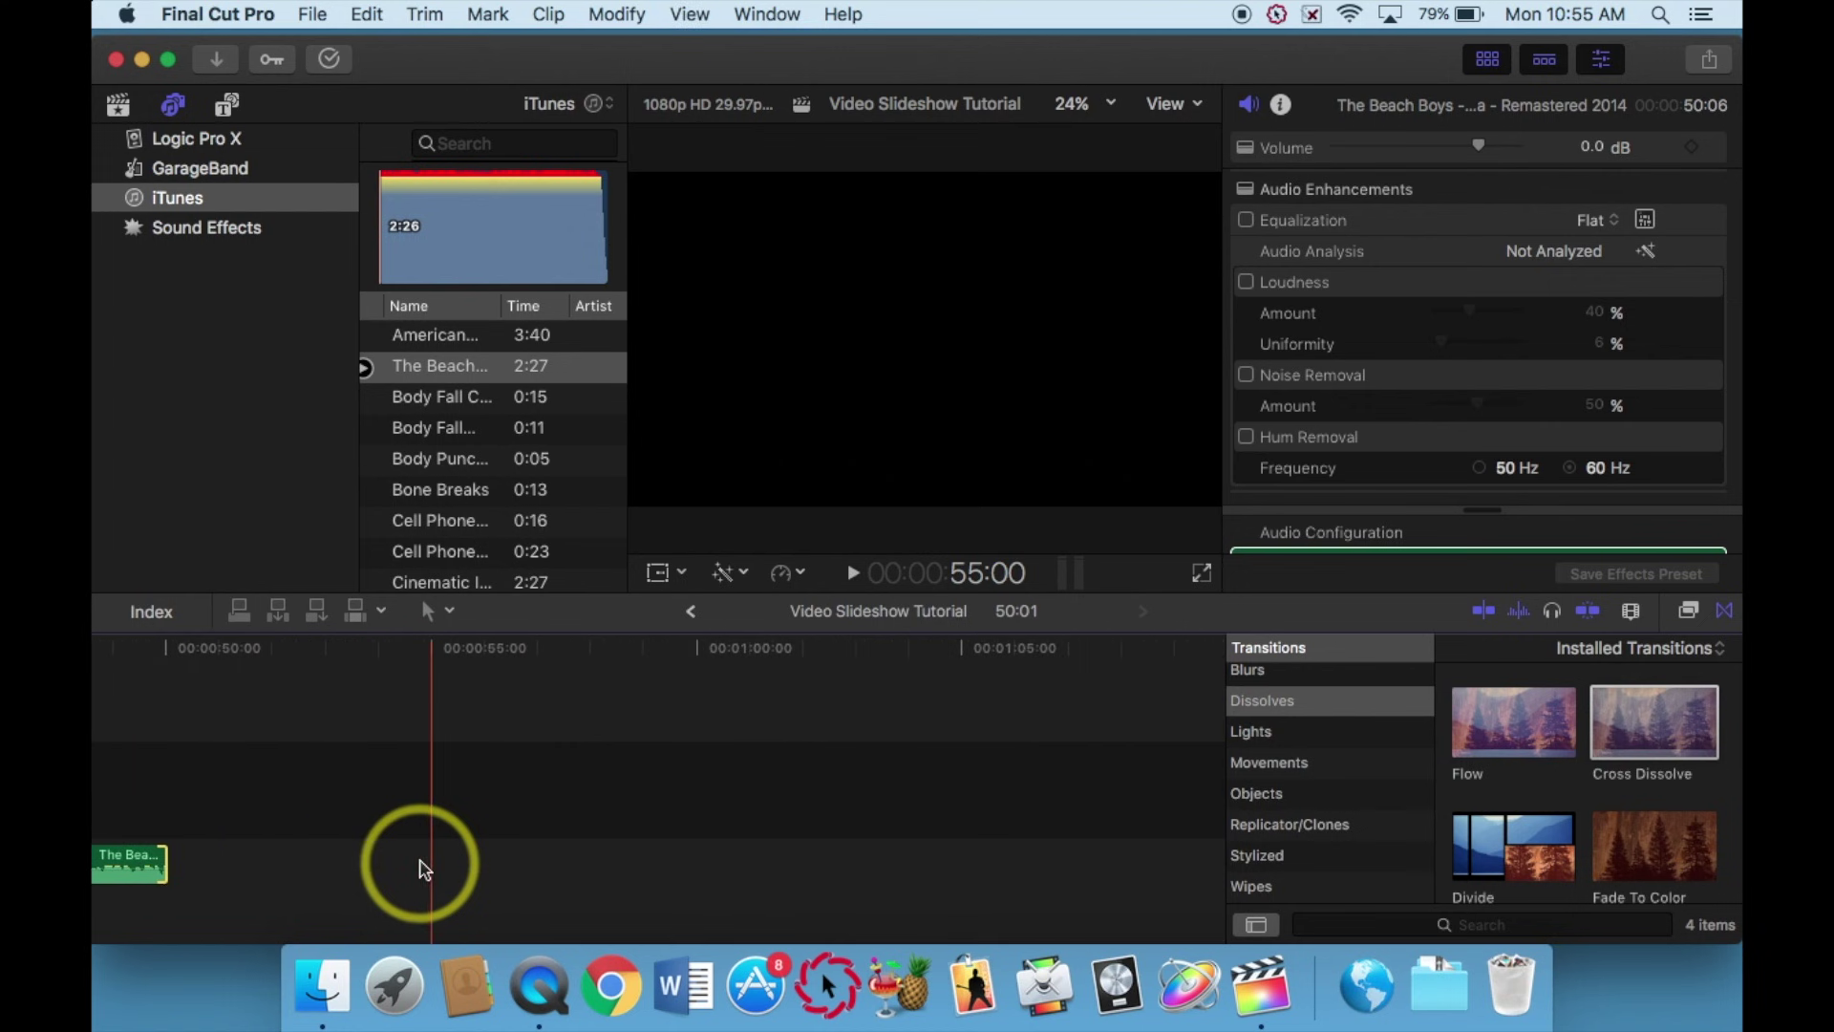
pyautogui.hscroll(-8, 425, 869)
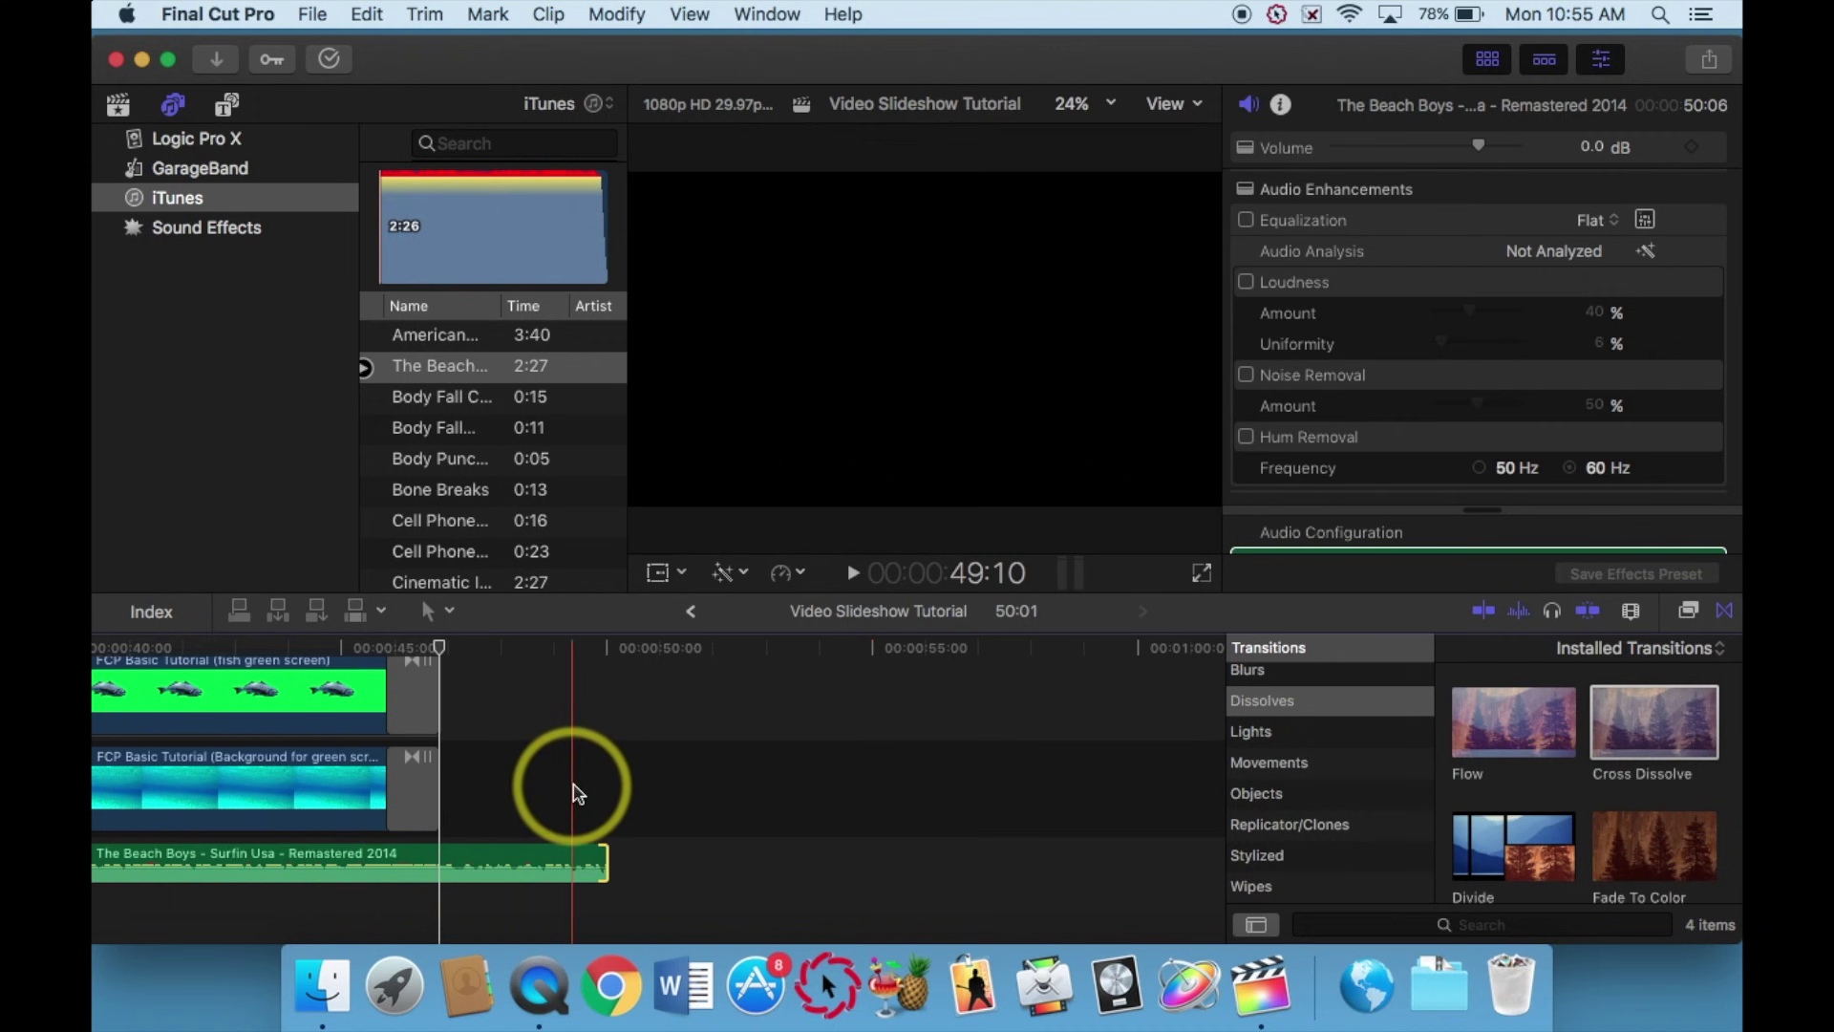
pyautogui.press('super+equal')
pyautogui.press('super+equal')
pyautogui.press('super+equal')
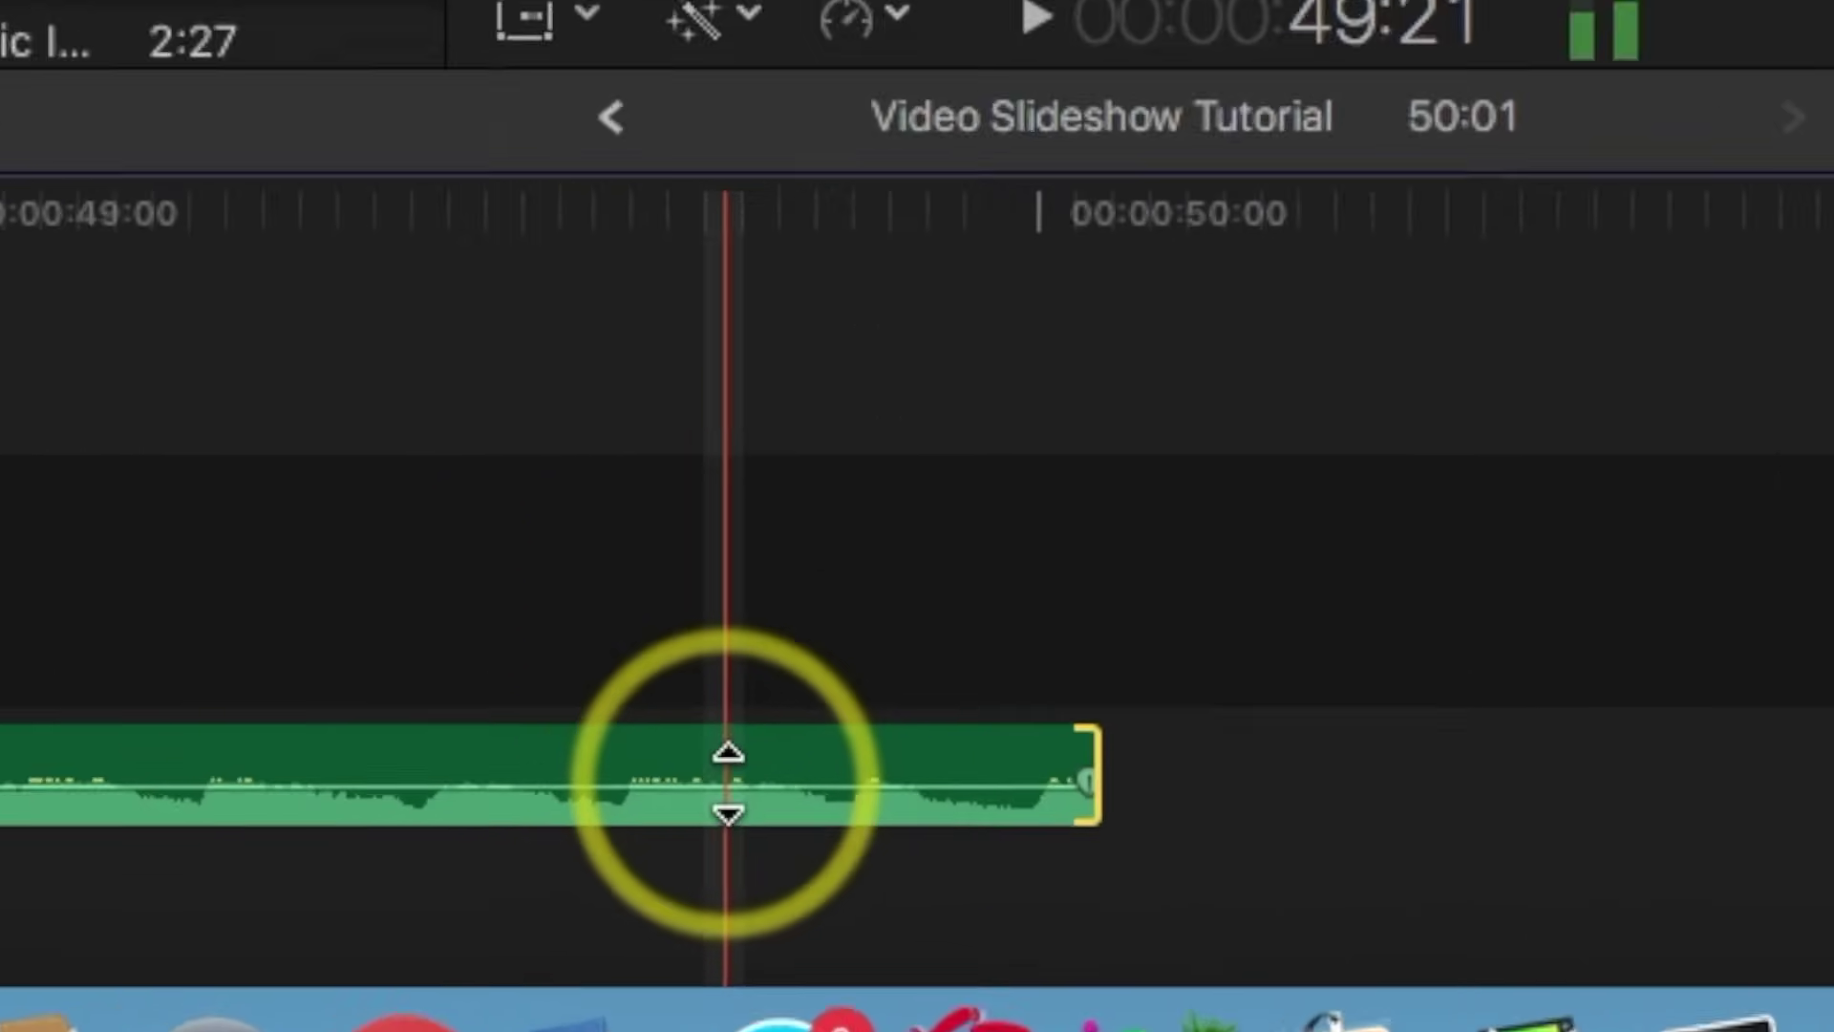
pyautogui.moveTo(734, 867)
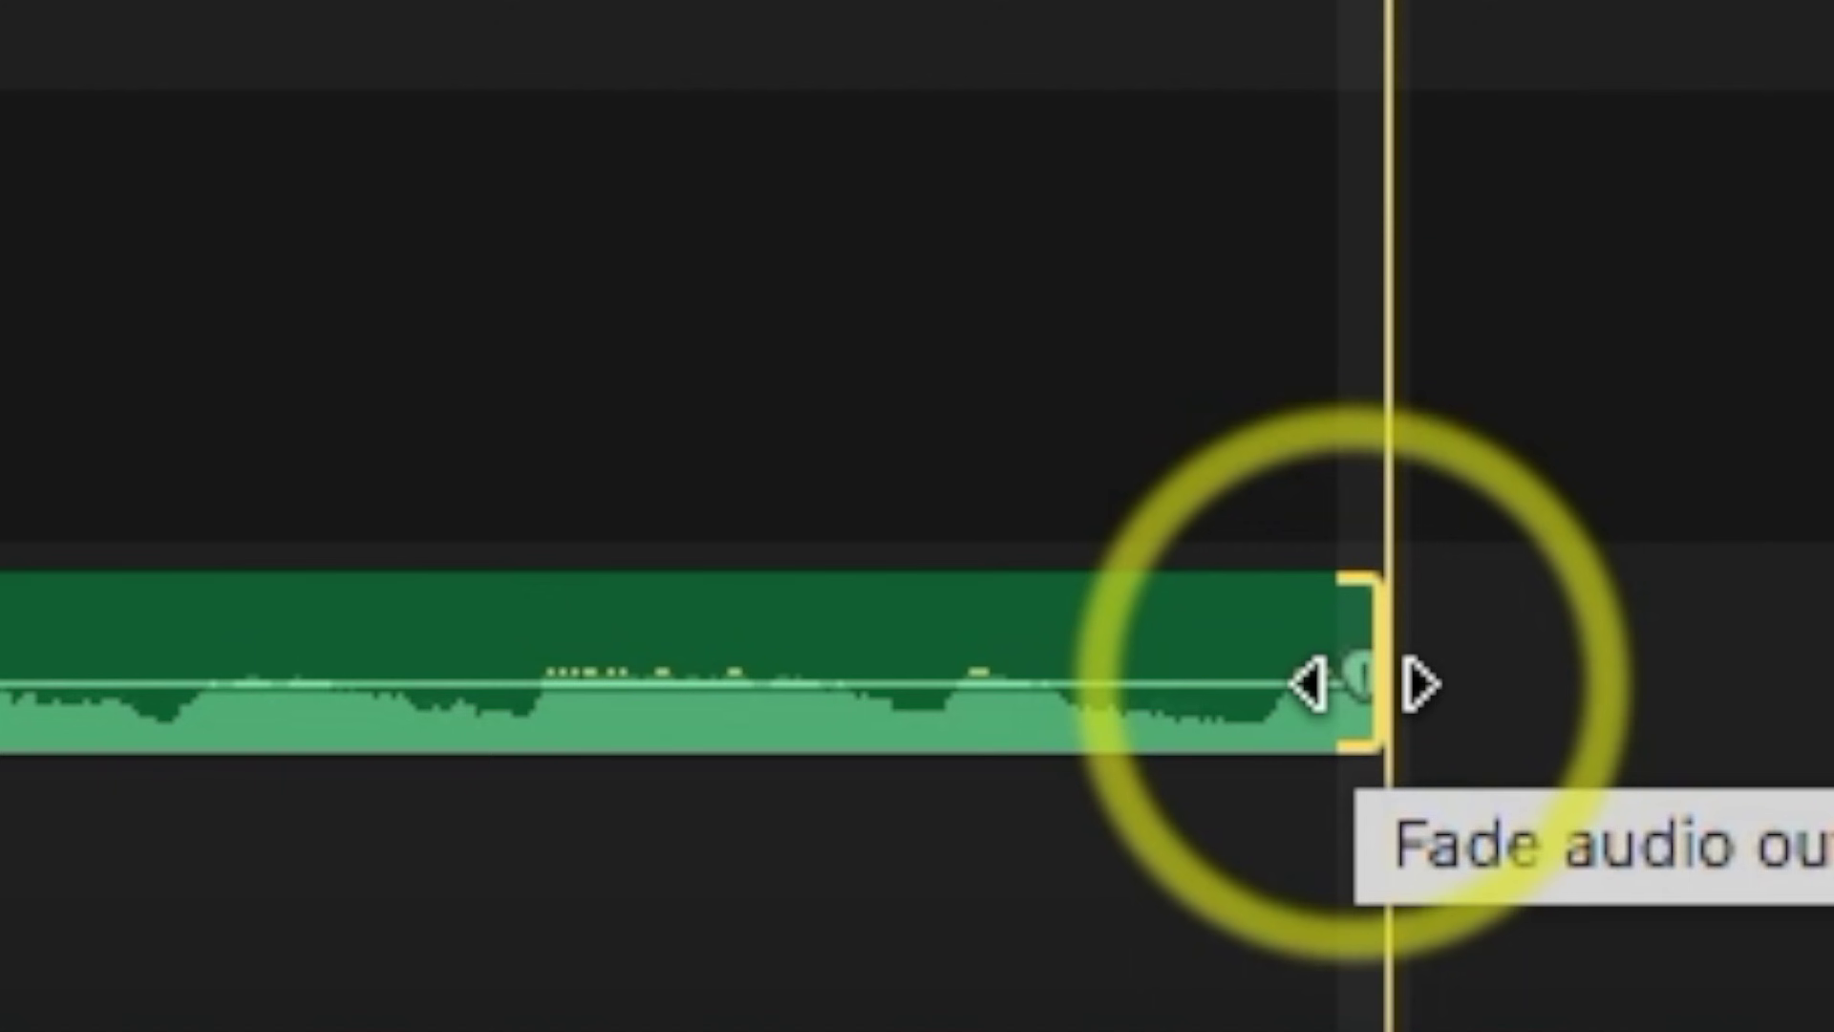
pyautogui.moveTo(1361, 680); pyautogui.dragTo(458, 686)
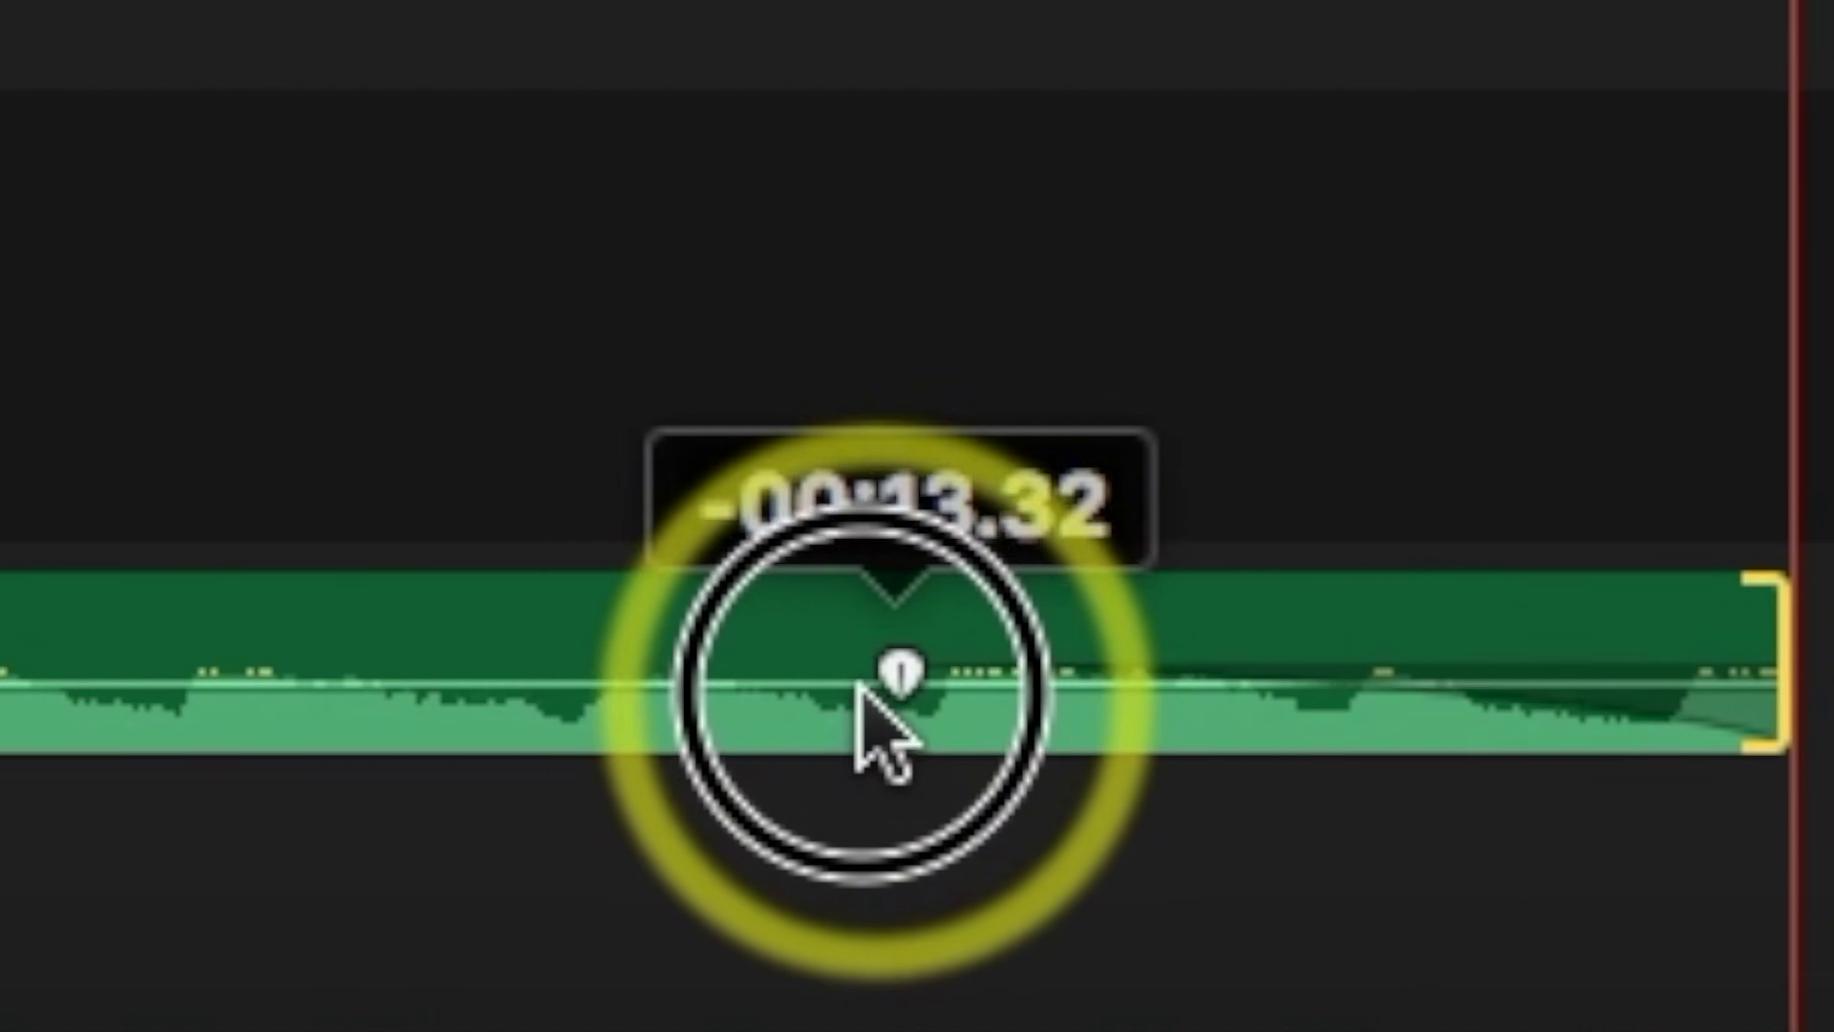
pyautogui.moveTo(857, 686); pyautogui.dragTo(244, 790)
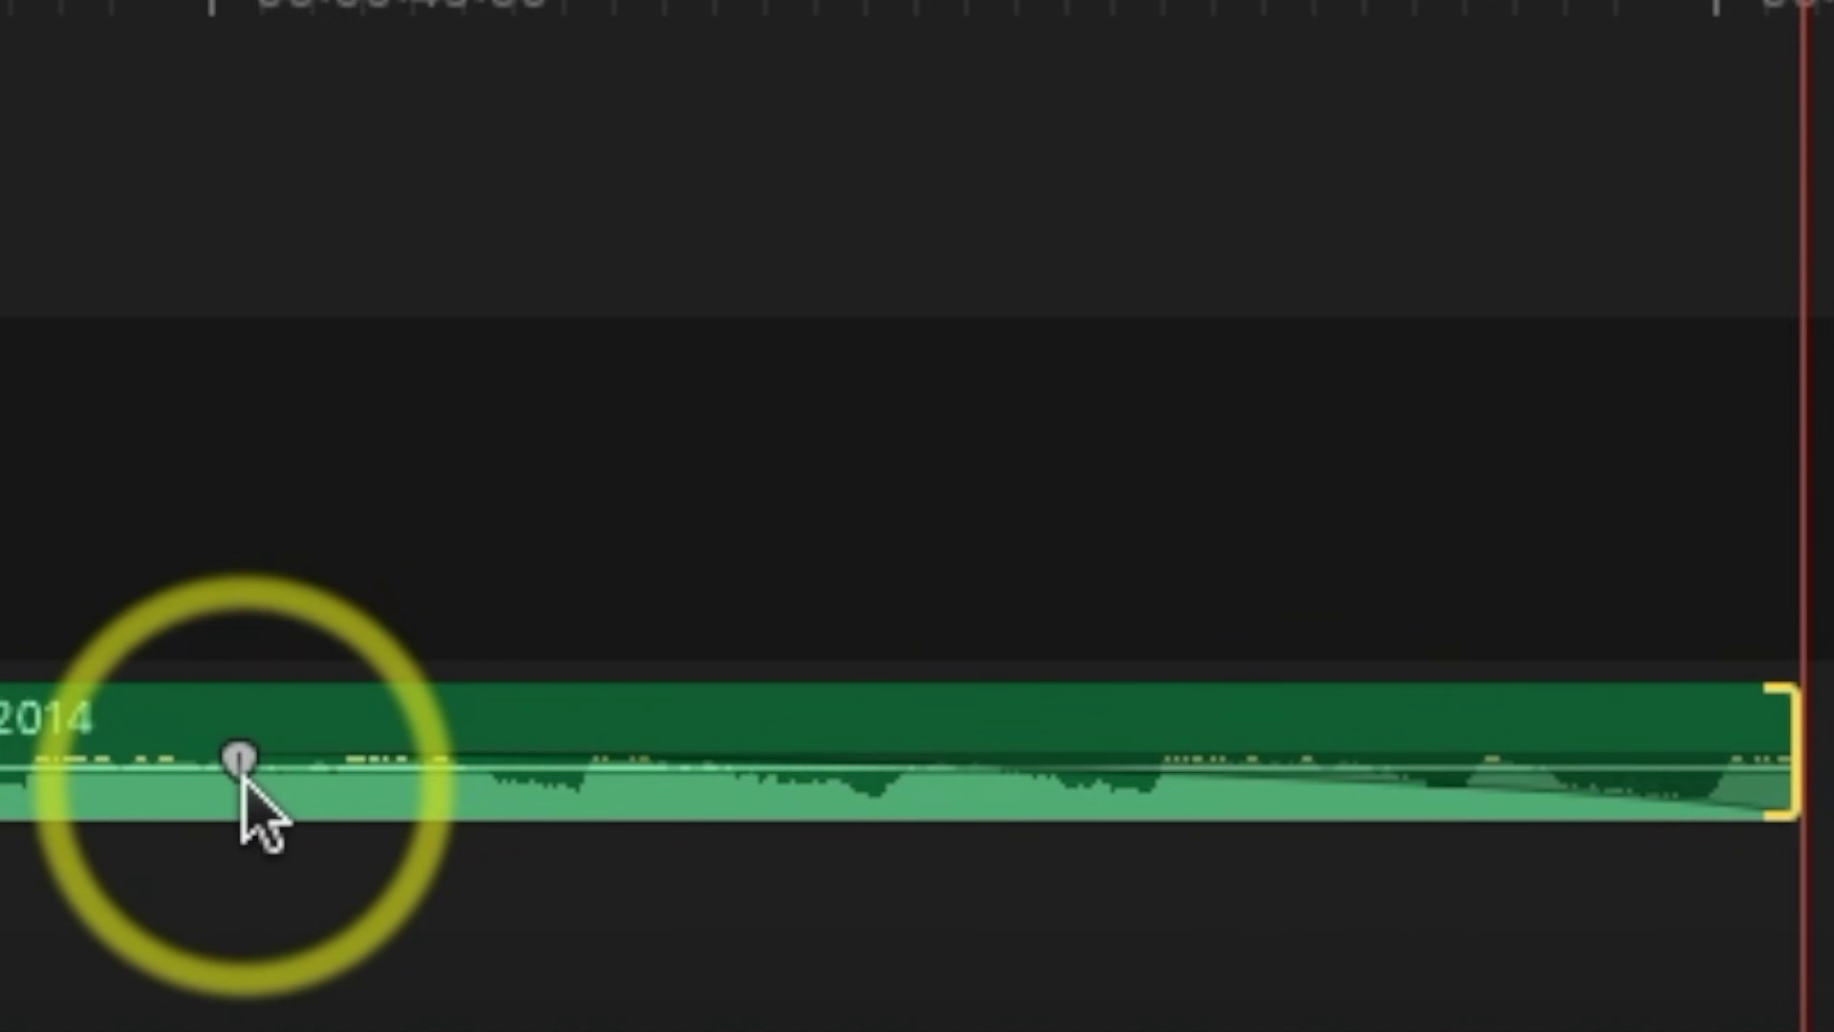
# Trim the end of the song to the end of the fish and background clips, at 46:26.
pyautogui.press('super+minus')
pyautogui.press('super+minus')
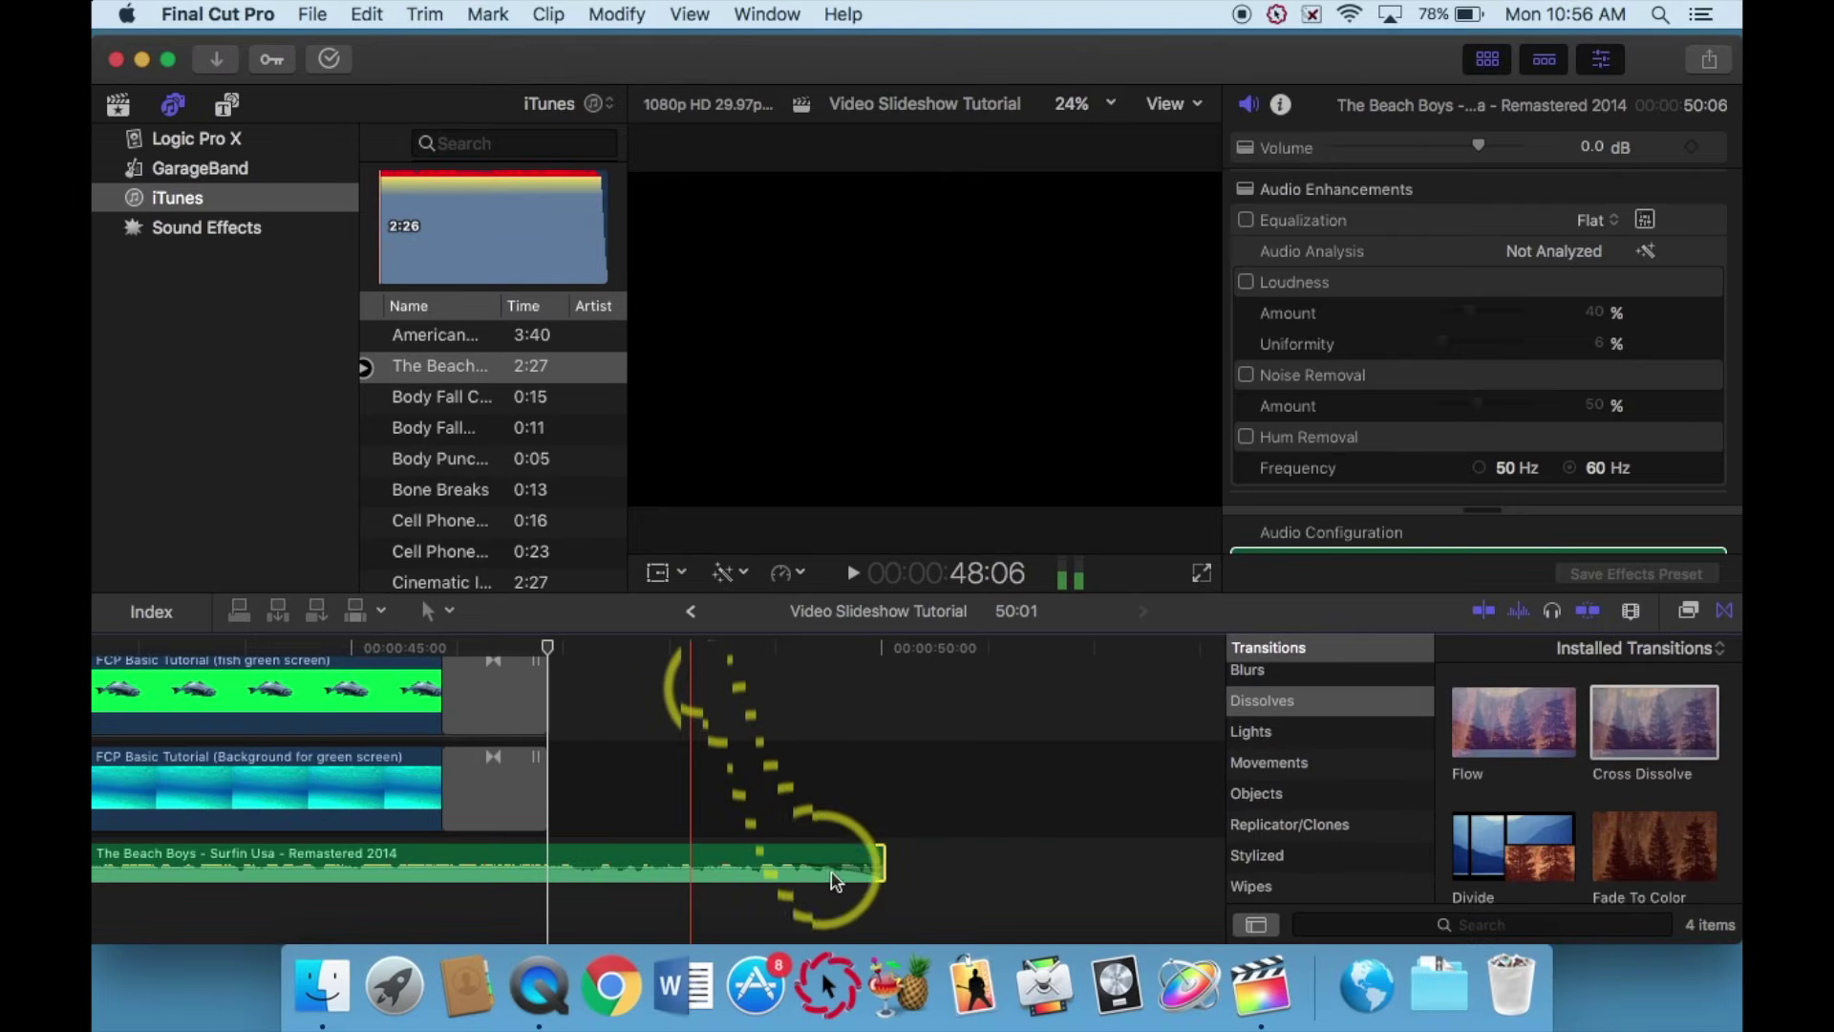
pyautogui.moveTo(1242, 800); pyautogui.dragTo(1078, 794)
pyautogui.moveTo(800, 854); pyautogui.dragTo(547, 859)
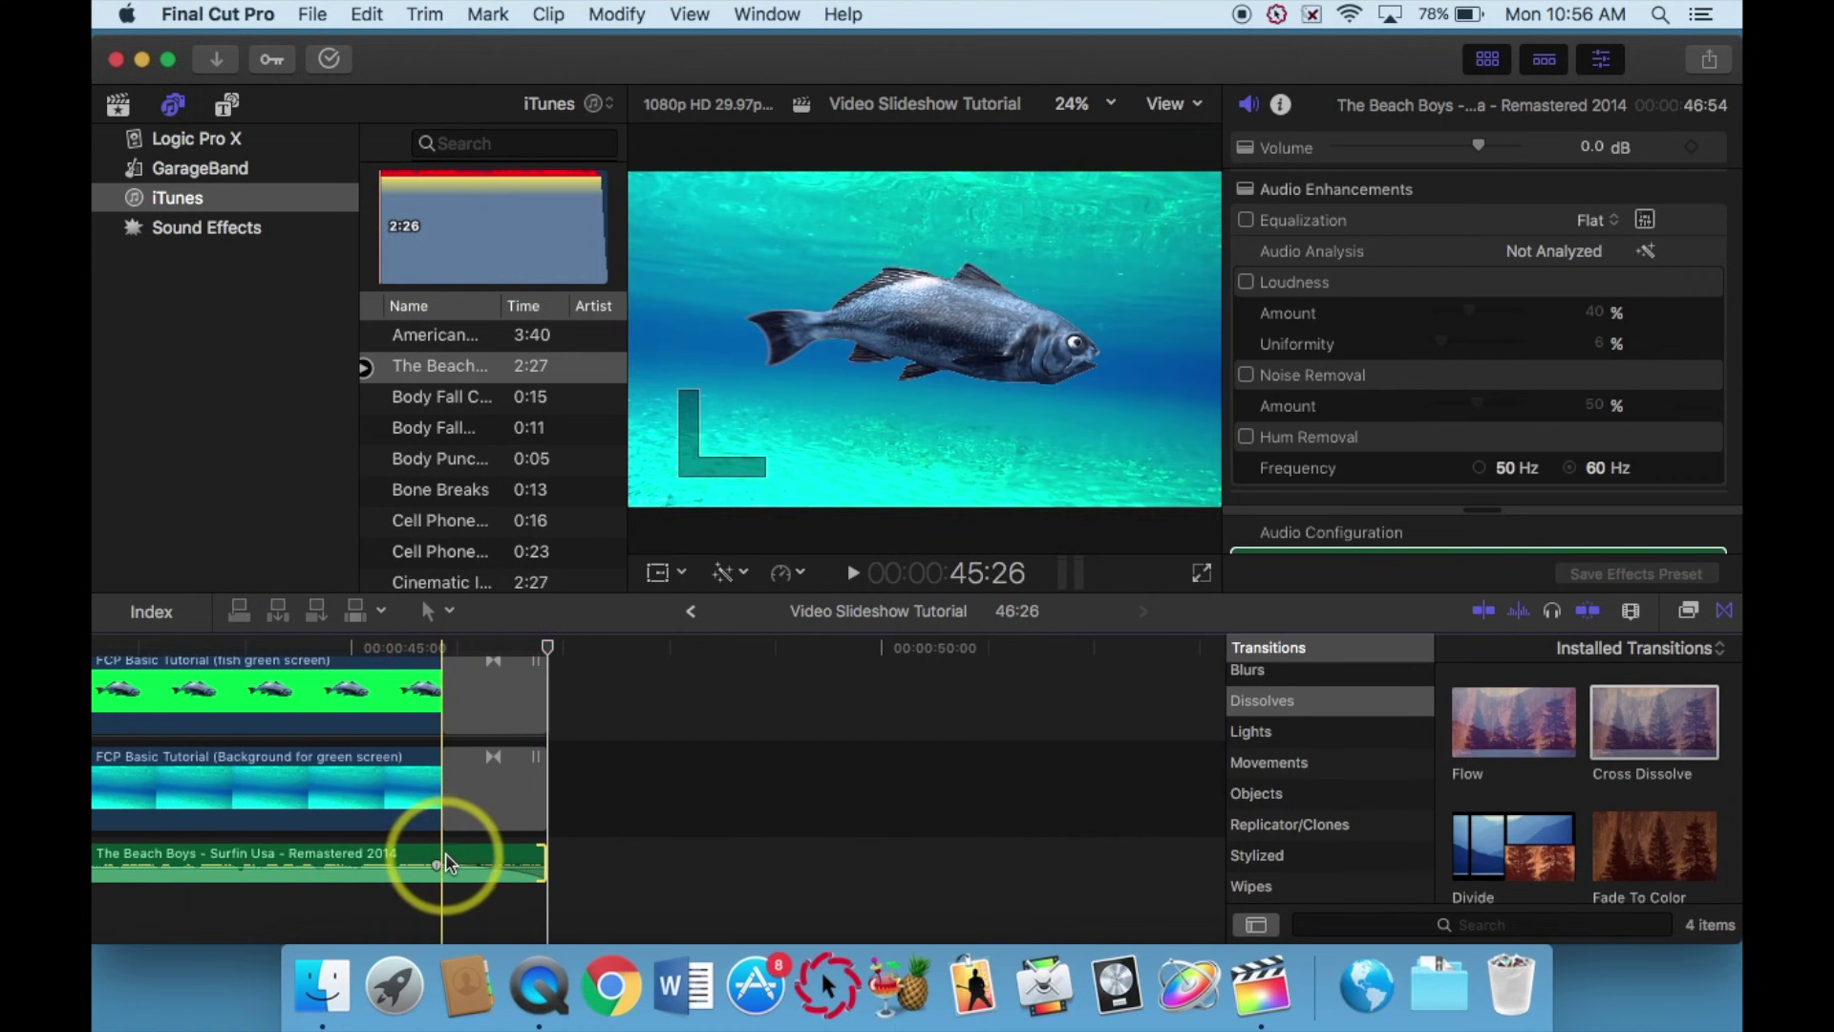
# Extend the song's end to 50:14 and lengthen its fade-out back under the fish and background clips.
pyautogui.moveTo(544, 859); pyautogui.dragTo(926, 848)
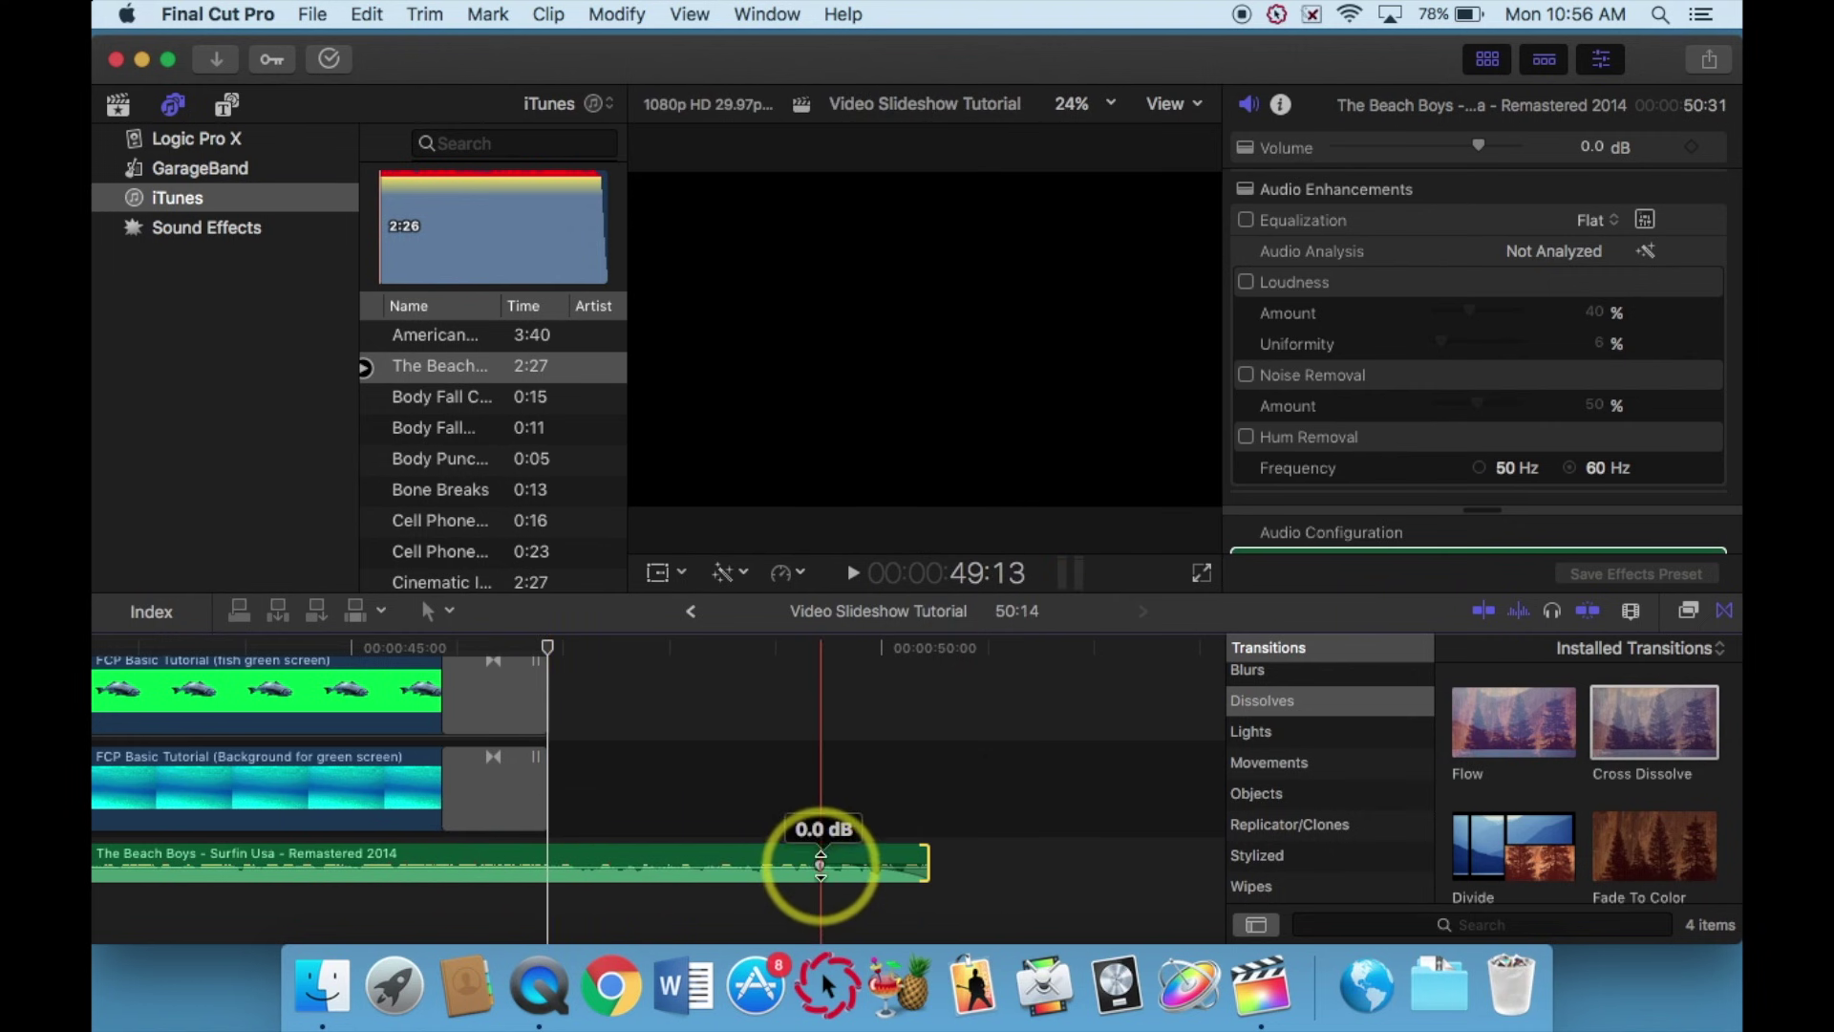
pyautogui.moveTo(822, 870); pyautogui.dragTo(247, 877)
pyautogui.moveTo(346, 648); pyautogui.dragTo(245, 654)
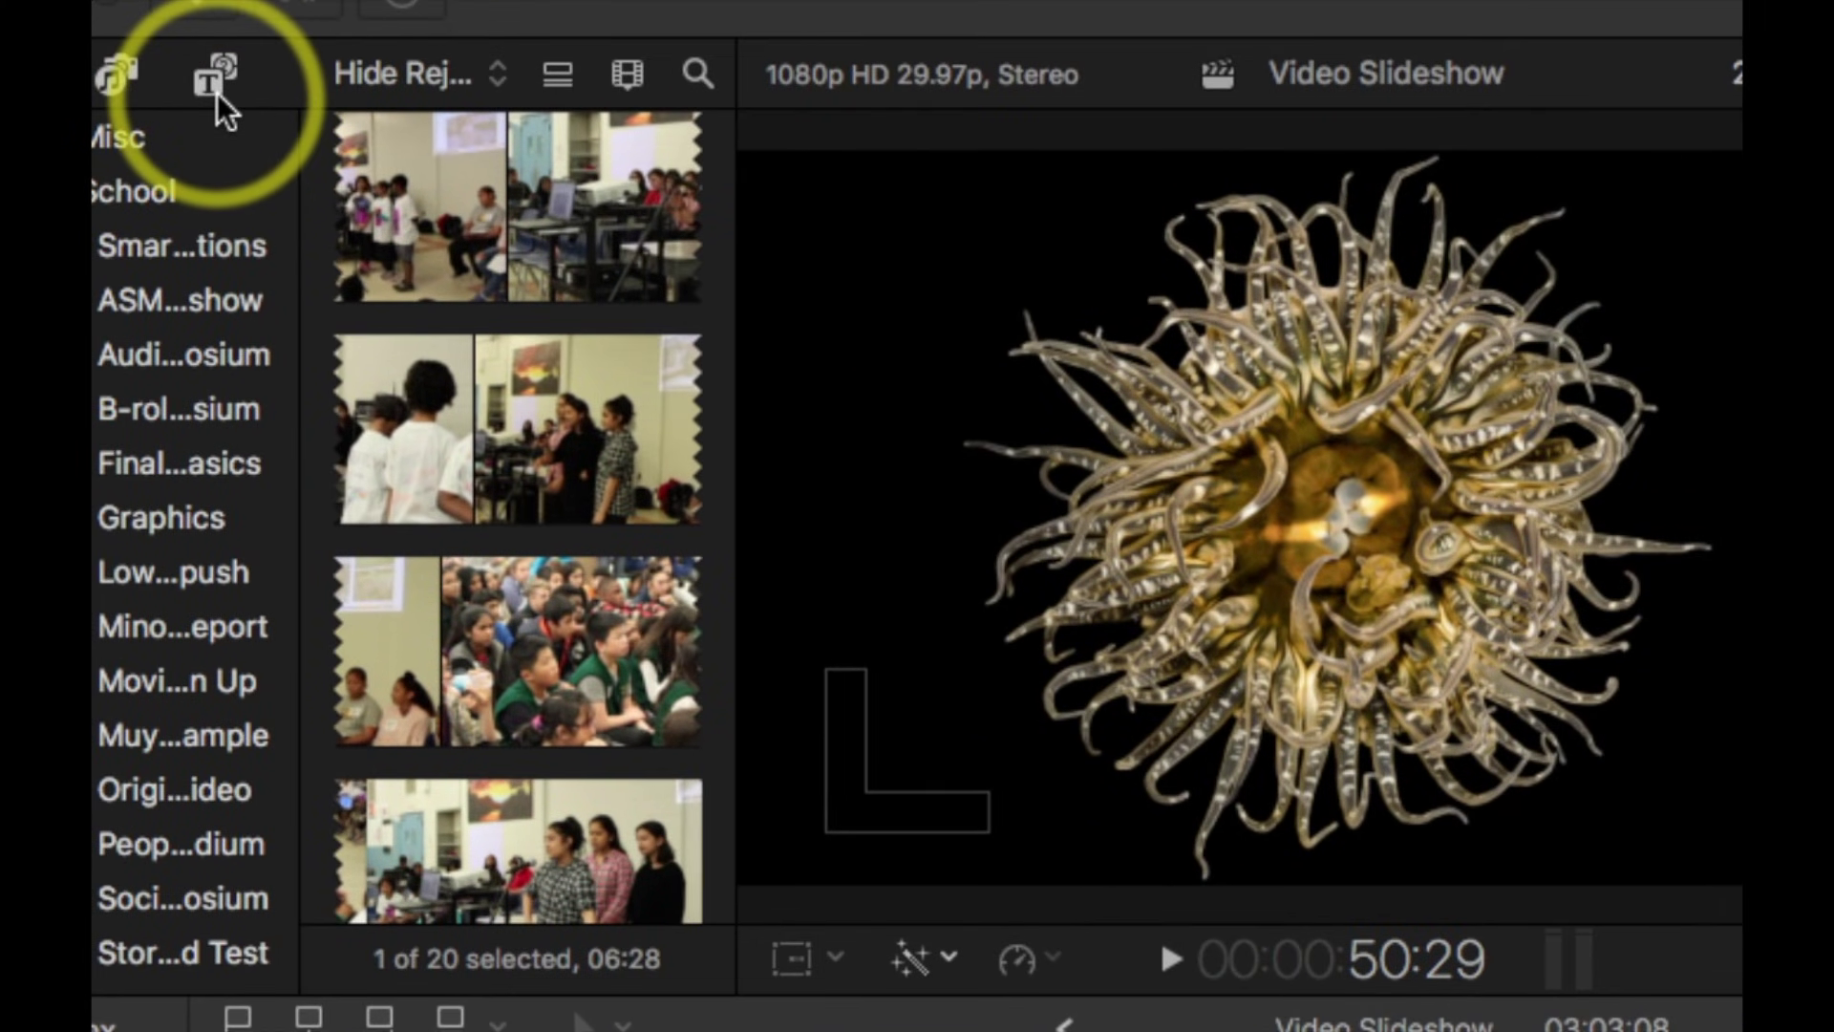
# Look through the installed titles and generators in a widened browser, and expand the Titles categories.
pyautogui.click(215, 74)
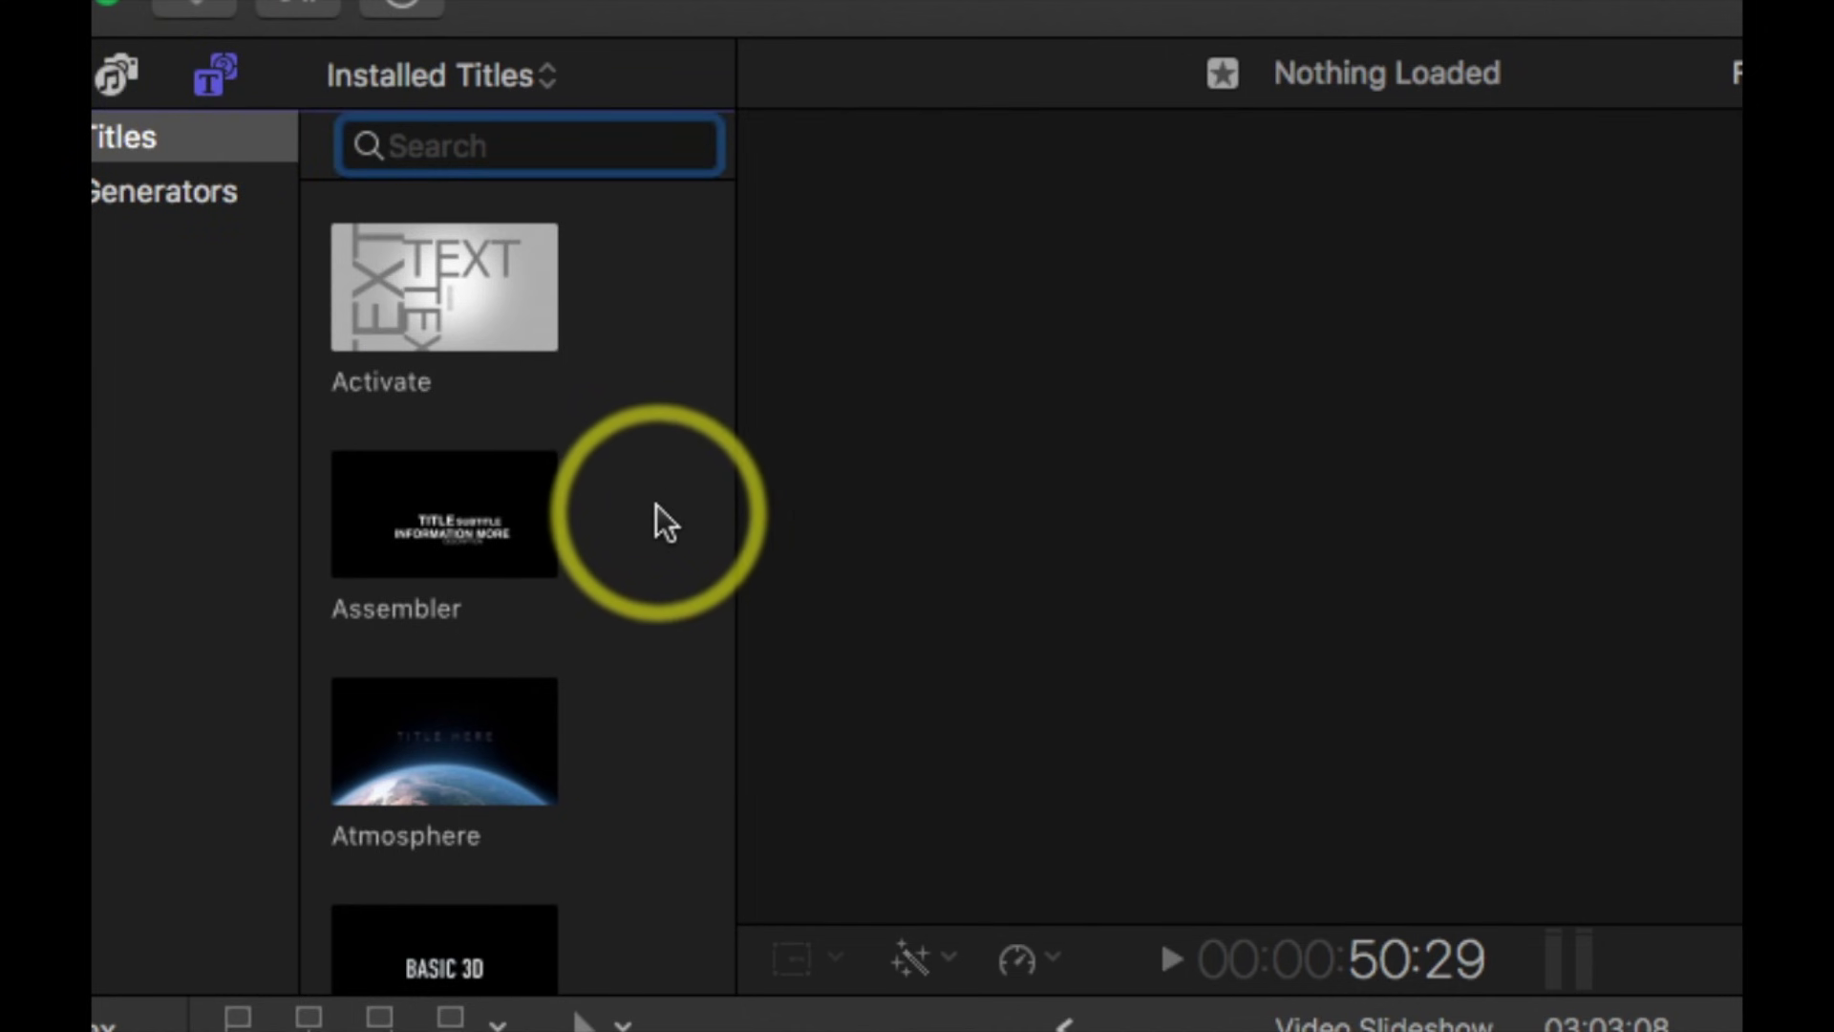
pyautogui.moveTo(733, 491); pyautogui.dragTo(938, 493)
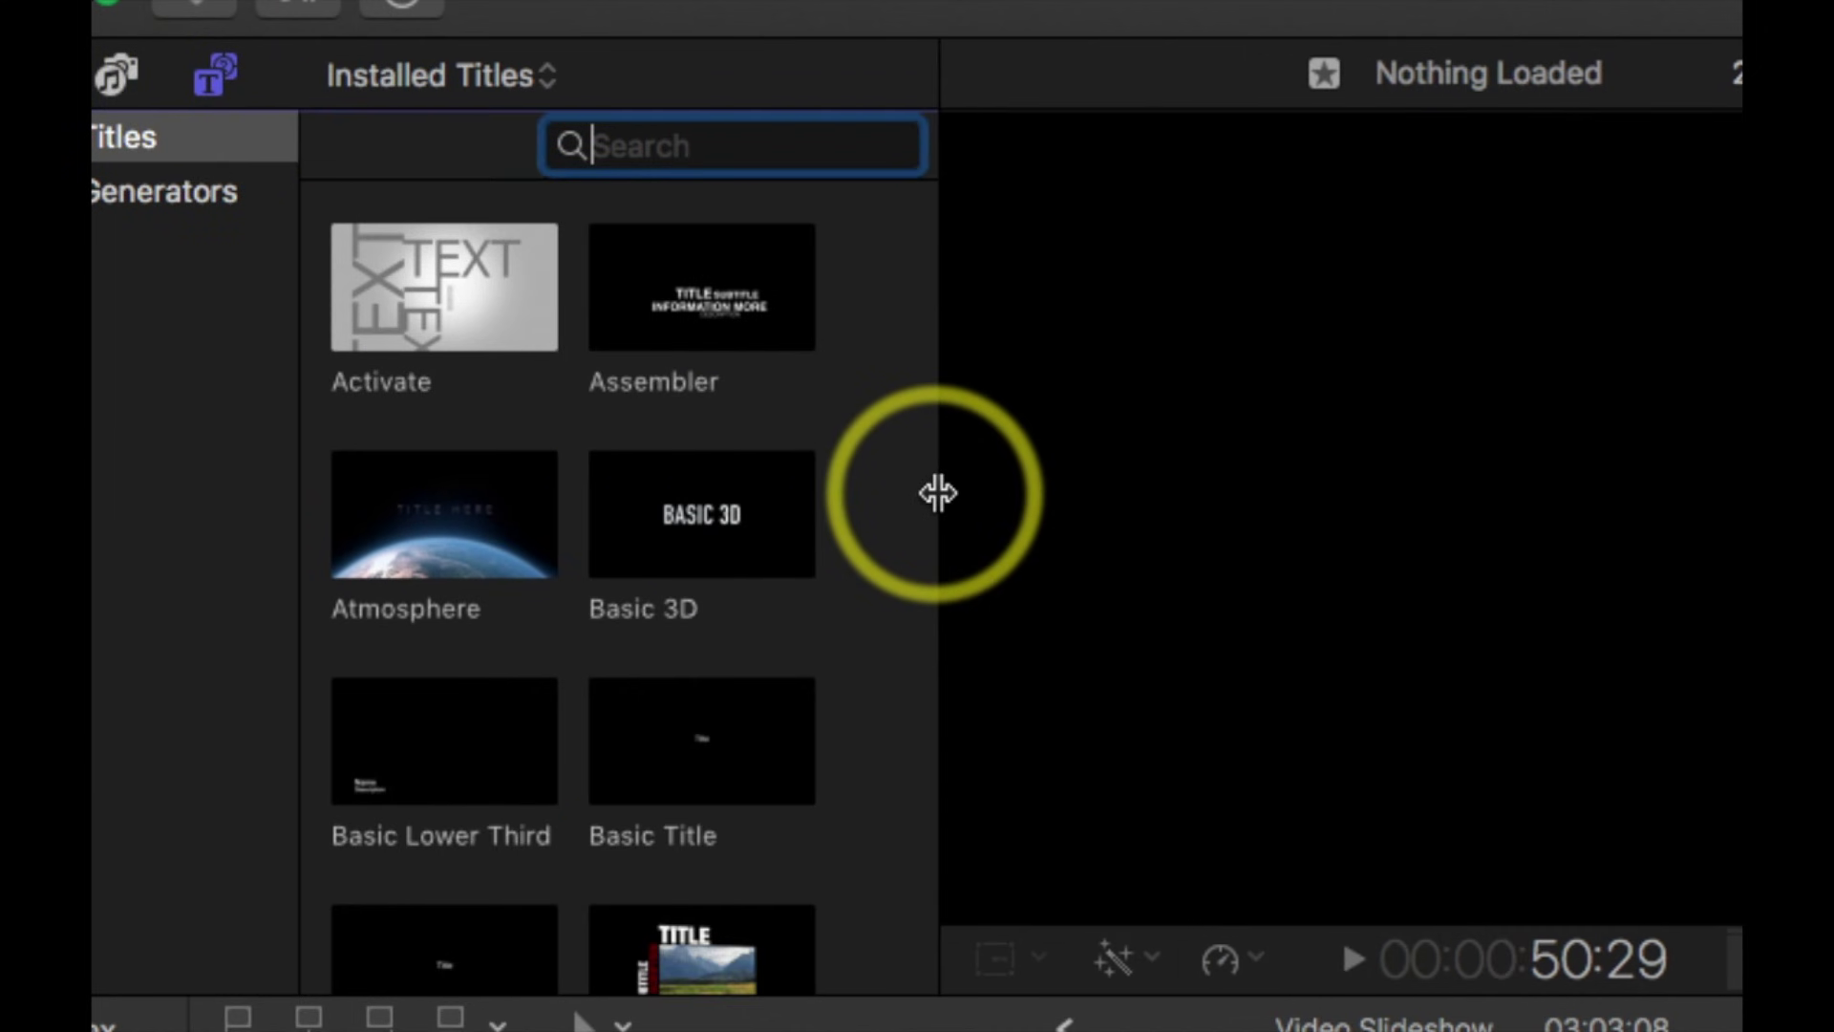
pyautogui.click(191, 199)
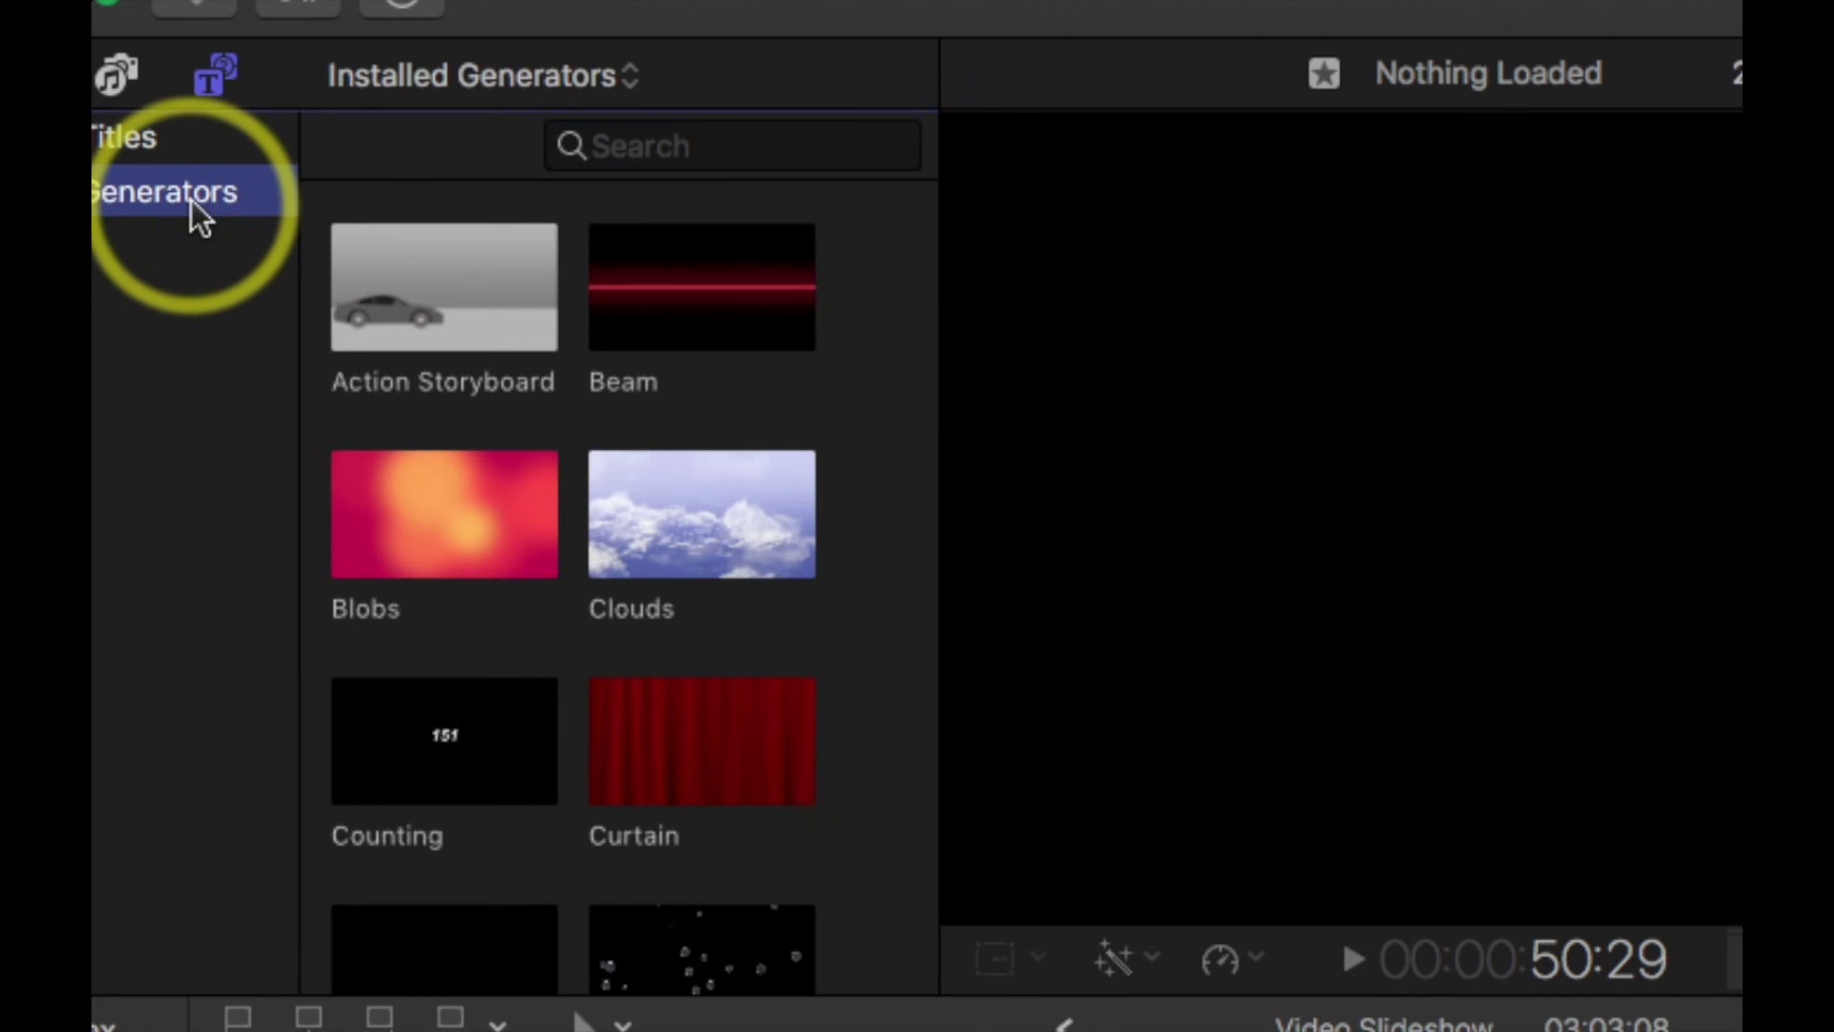
pyautogui.click(143, 145)
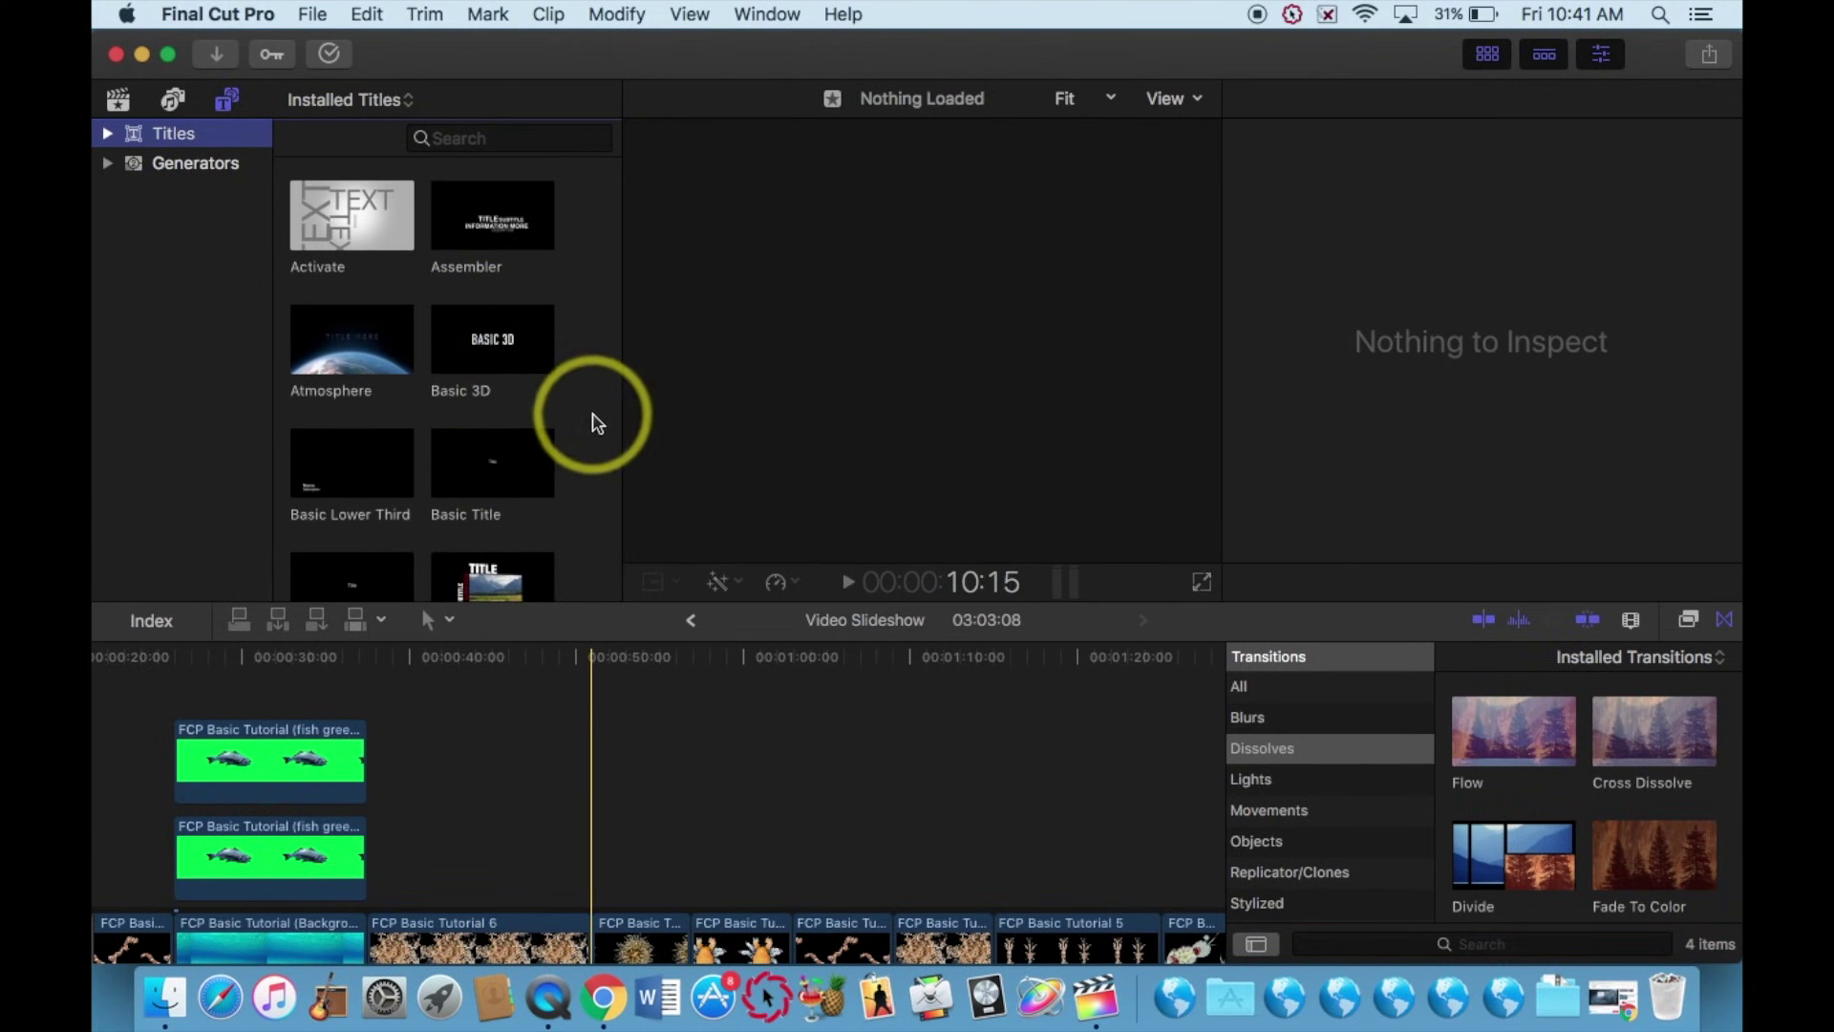
pyautogui.click(108, 133)
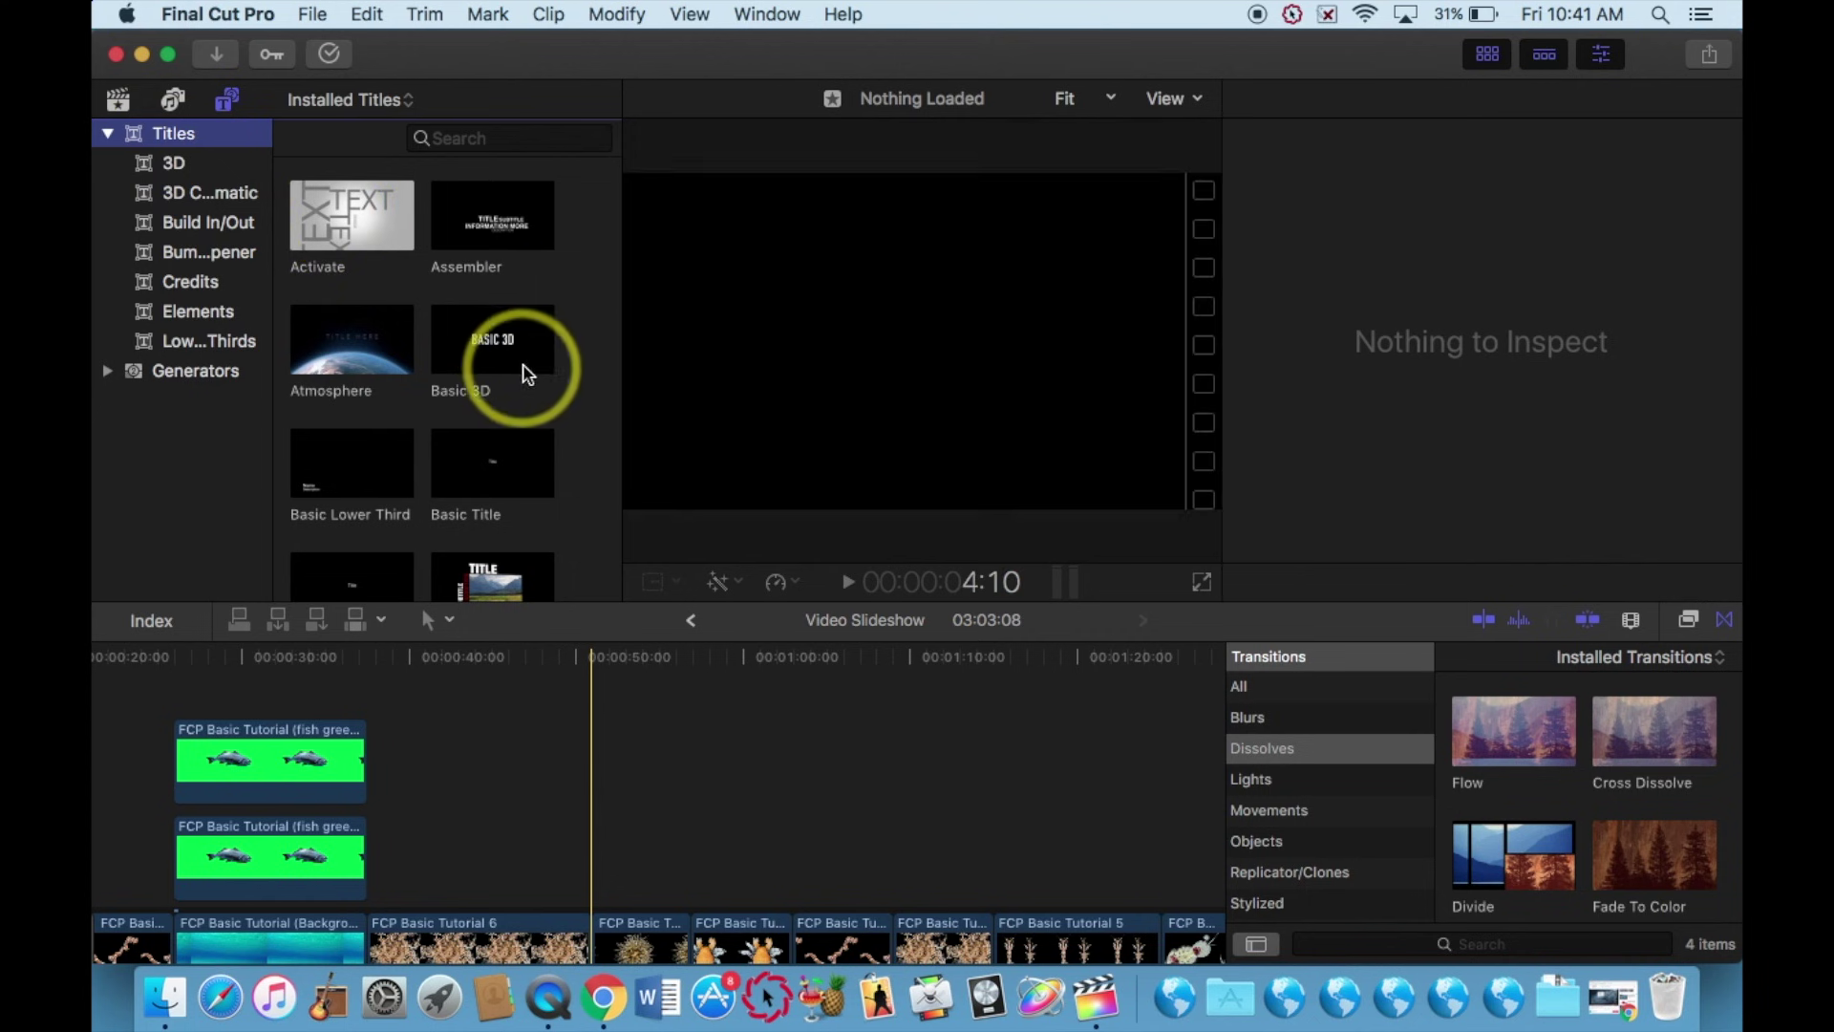
# Mute the system sound and bring the beginning of the Video Slideshow timeline into view.
pyautogui.click(564, 713)
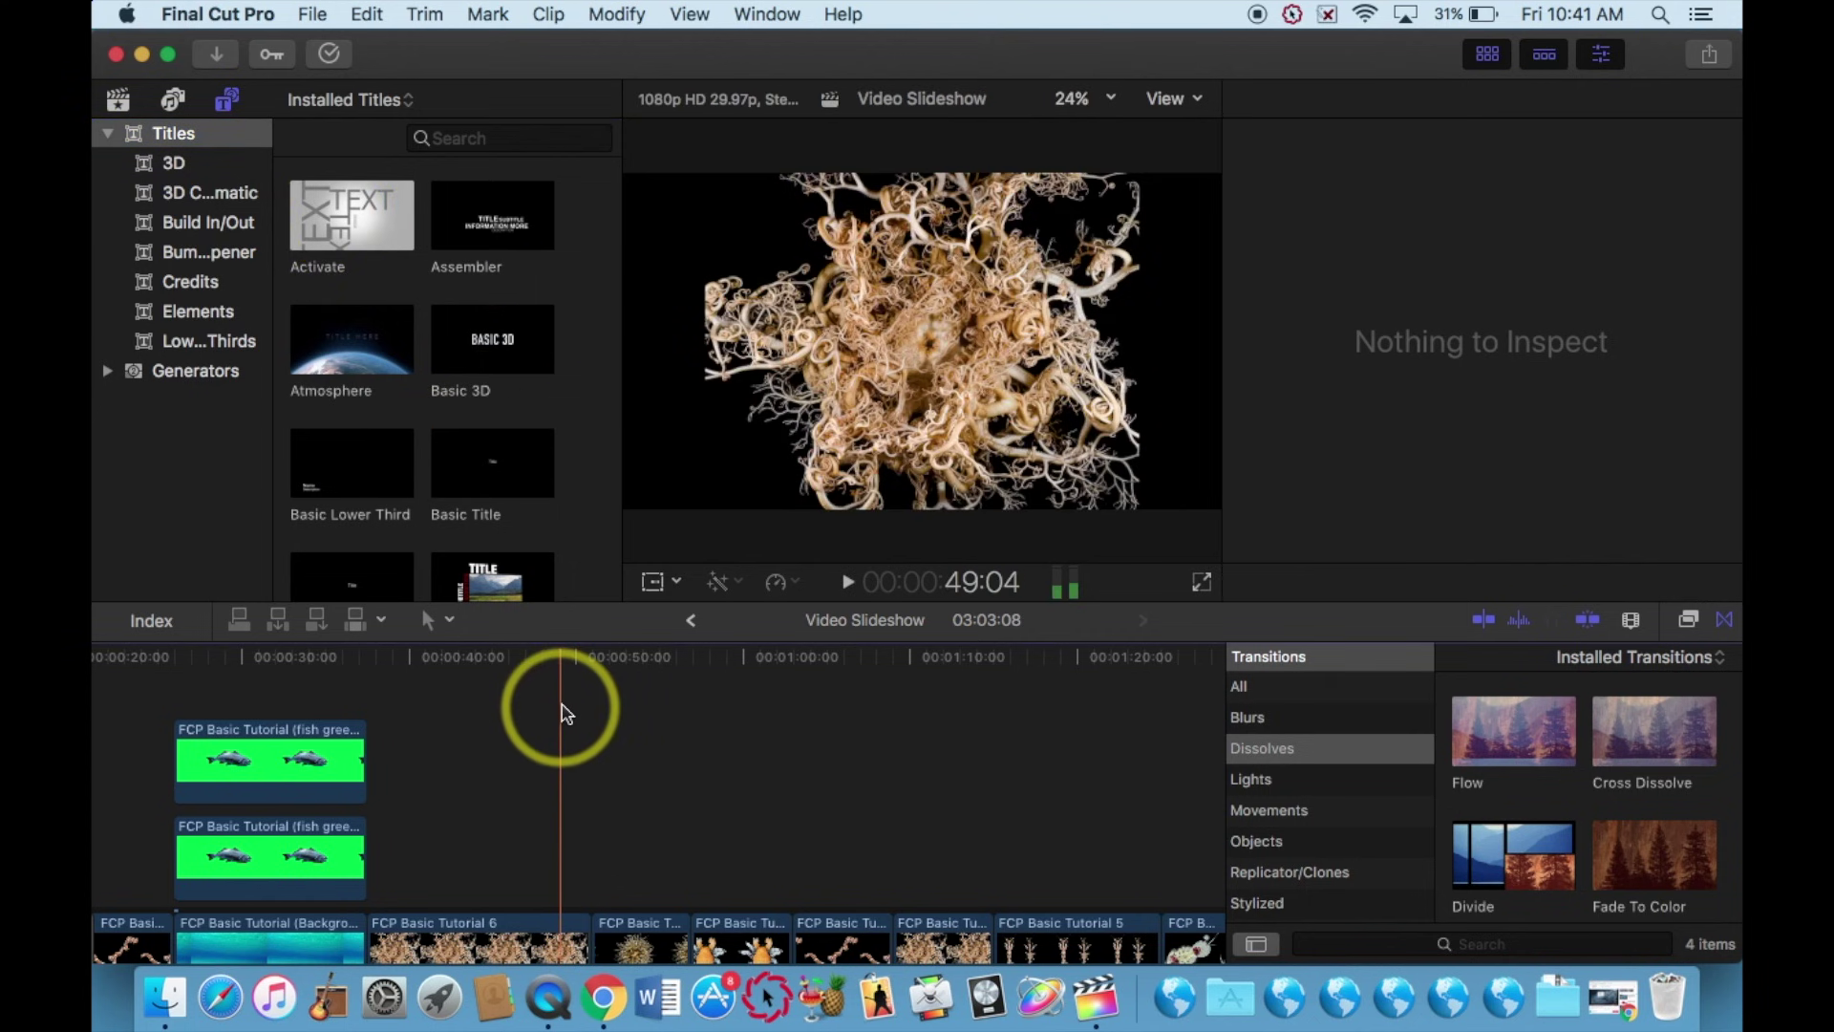
pyautogui.press('XF86AudioMute')
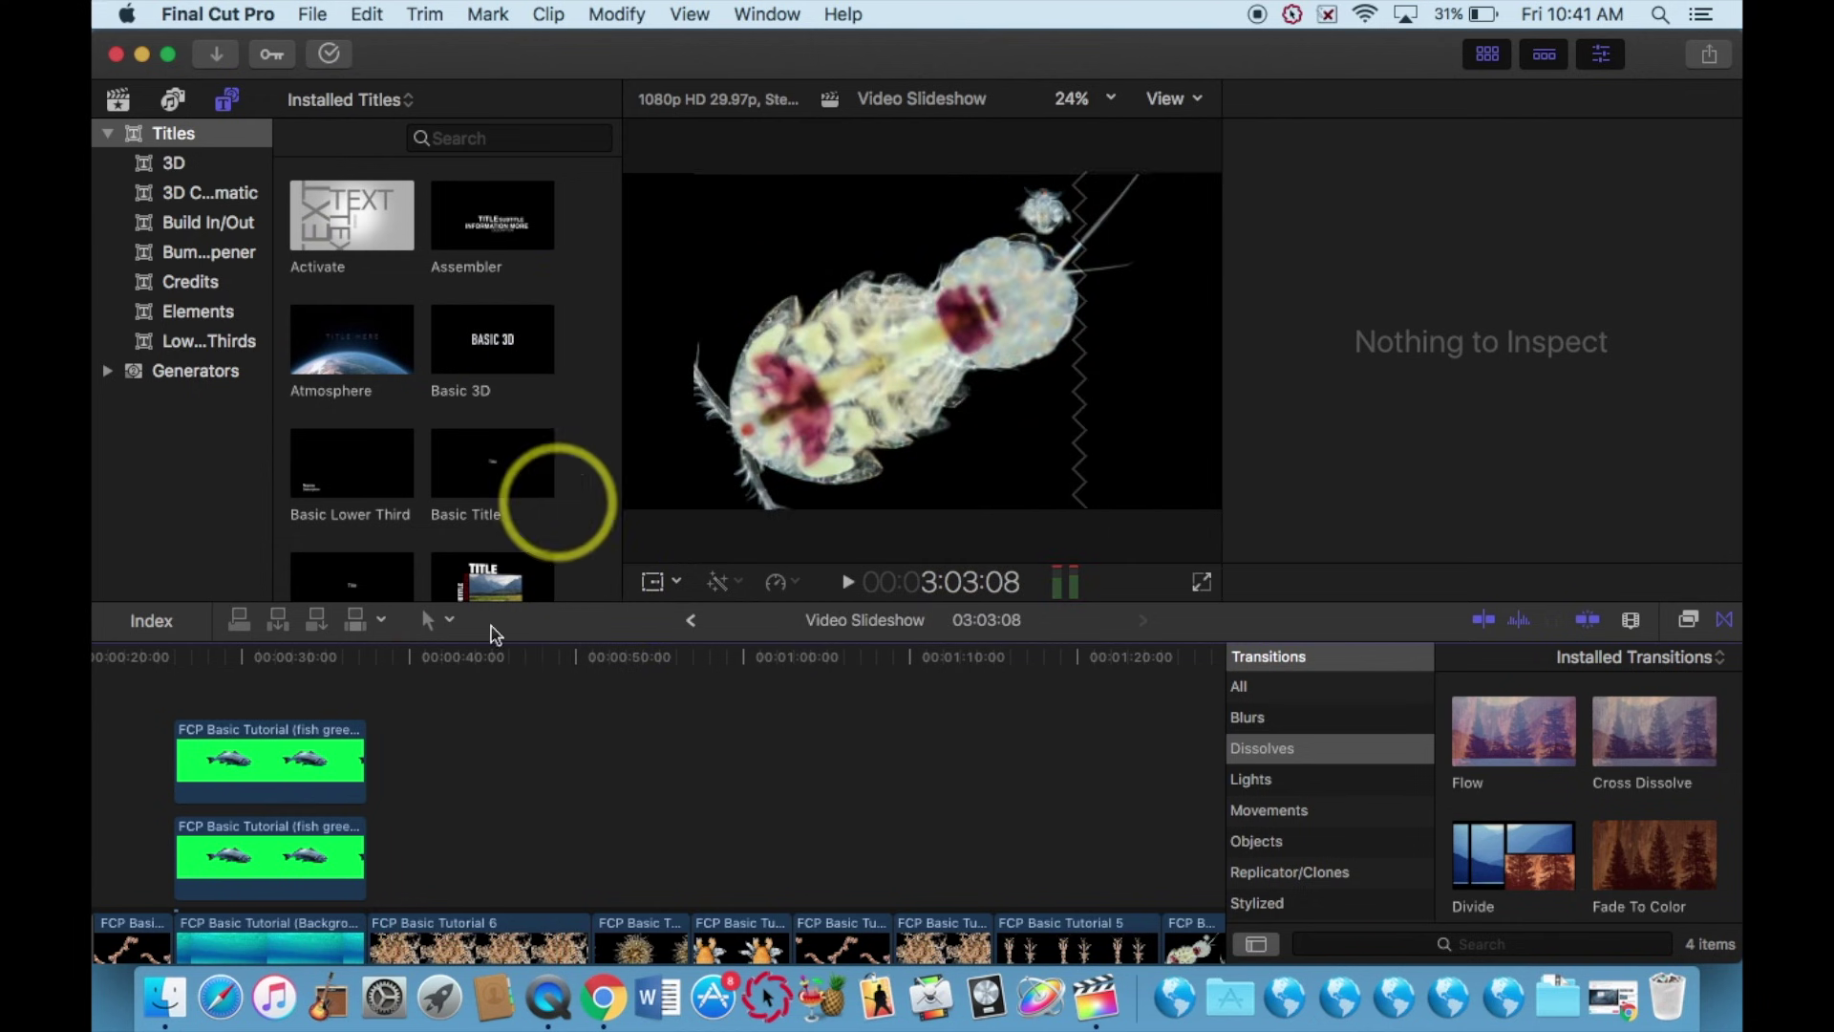
pyautogui.hscroll(-10, 339, 860)
pyautogui.scroll(-4, 339, 859)
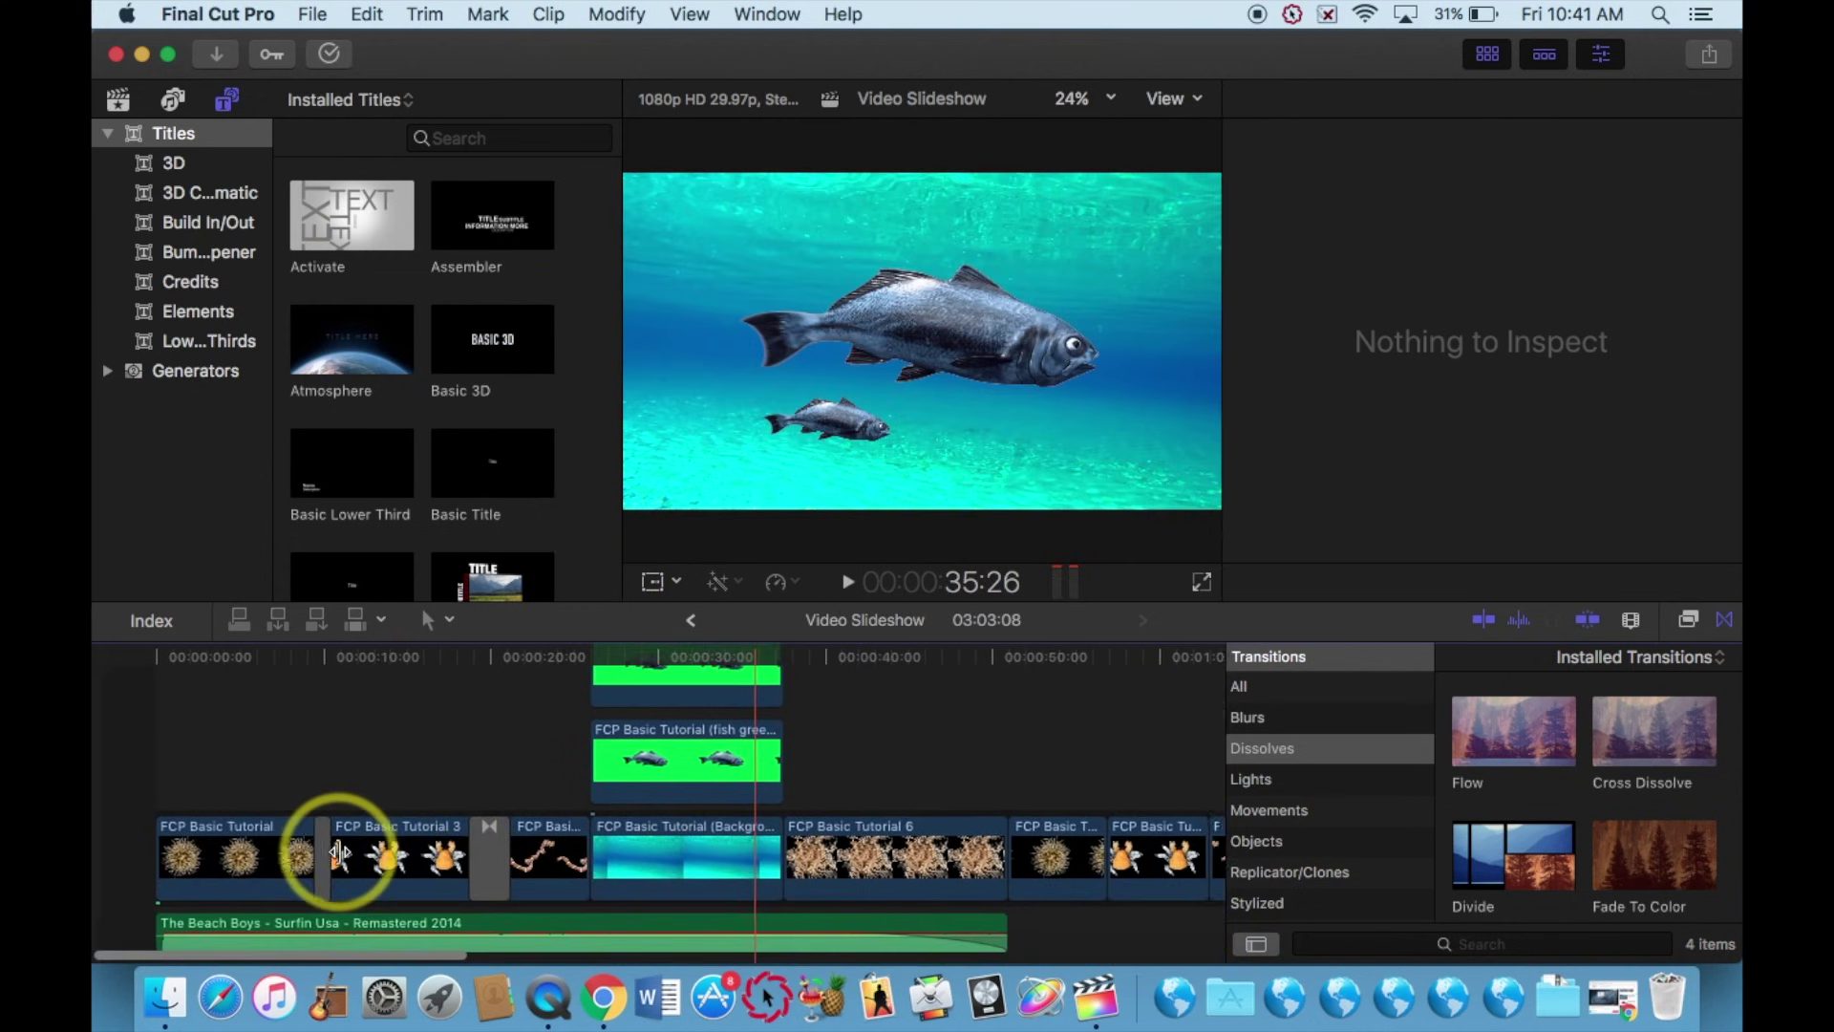
# Make the window full screen and add a Basic Title above the start of the FCP Basic Tutorial 3 clip.
pyautogui.click(172, 57)
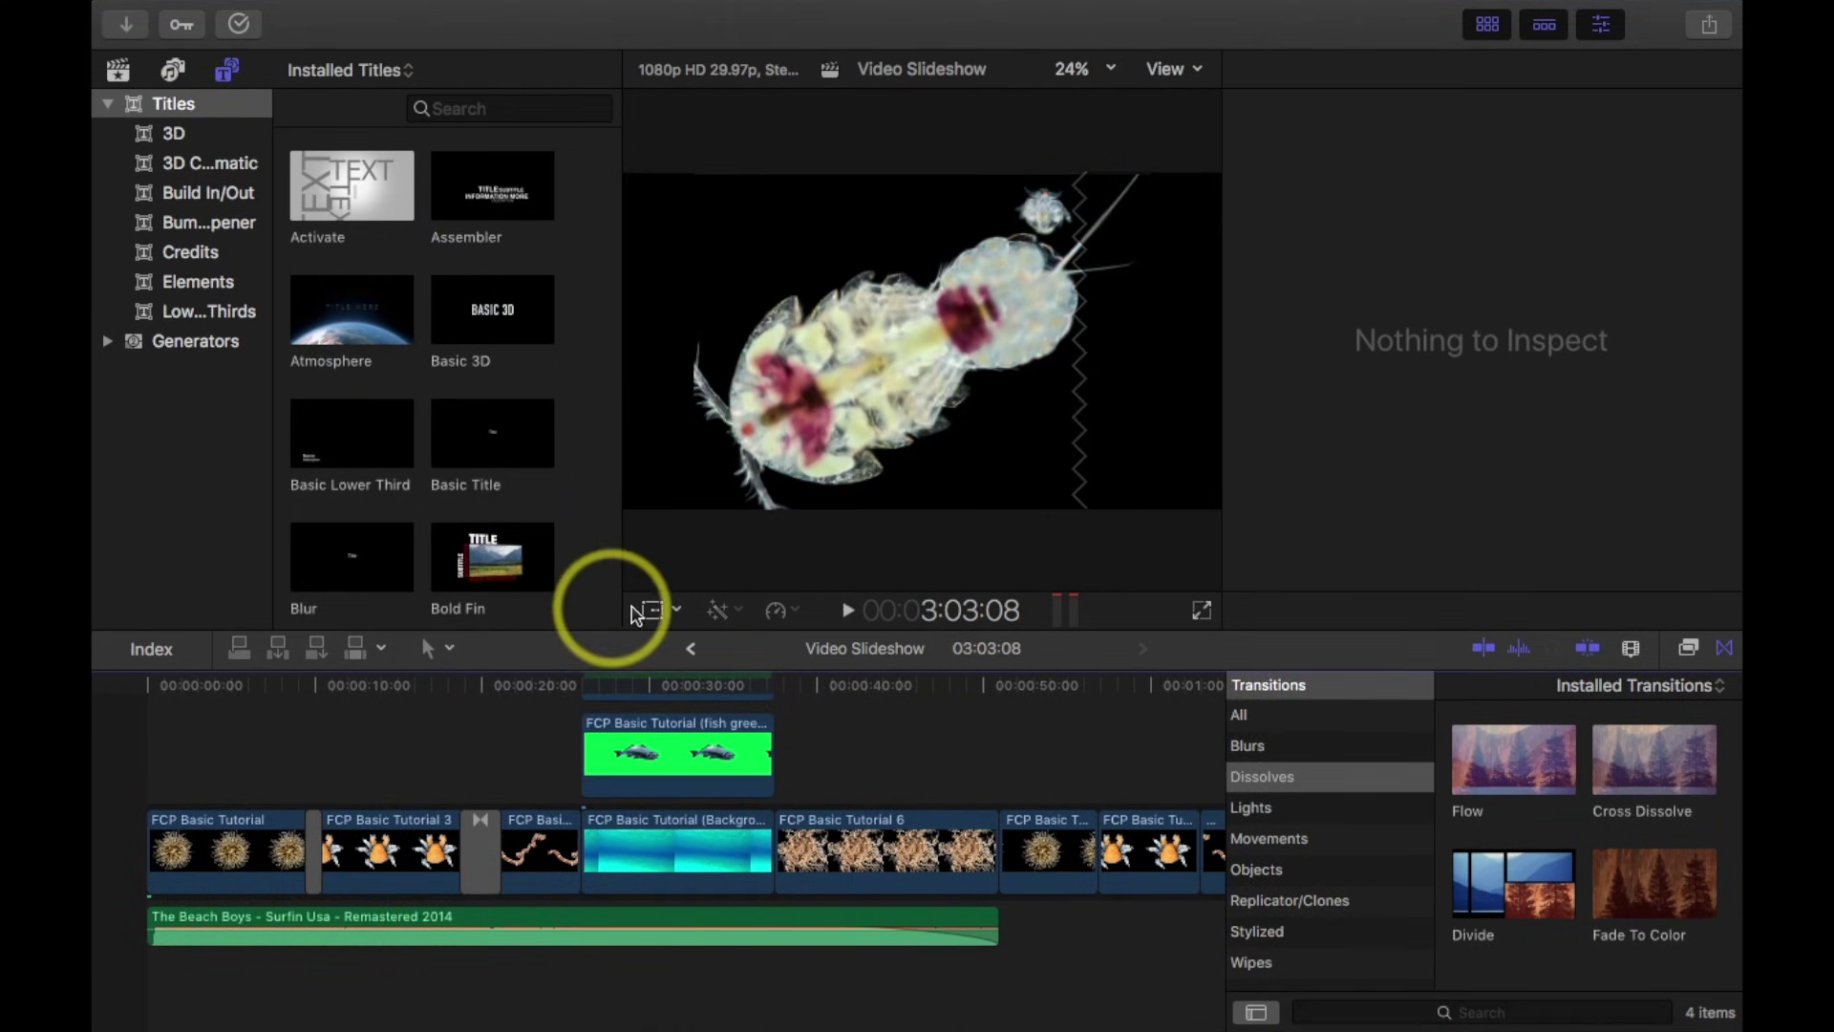
pyautogui.click(480, 802)
pyautogui.scroll(3, 487, 805)
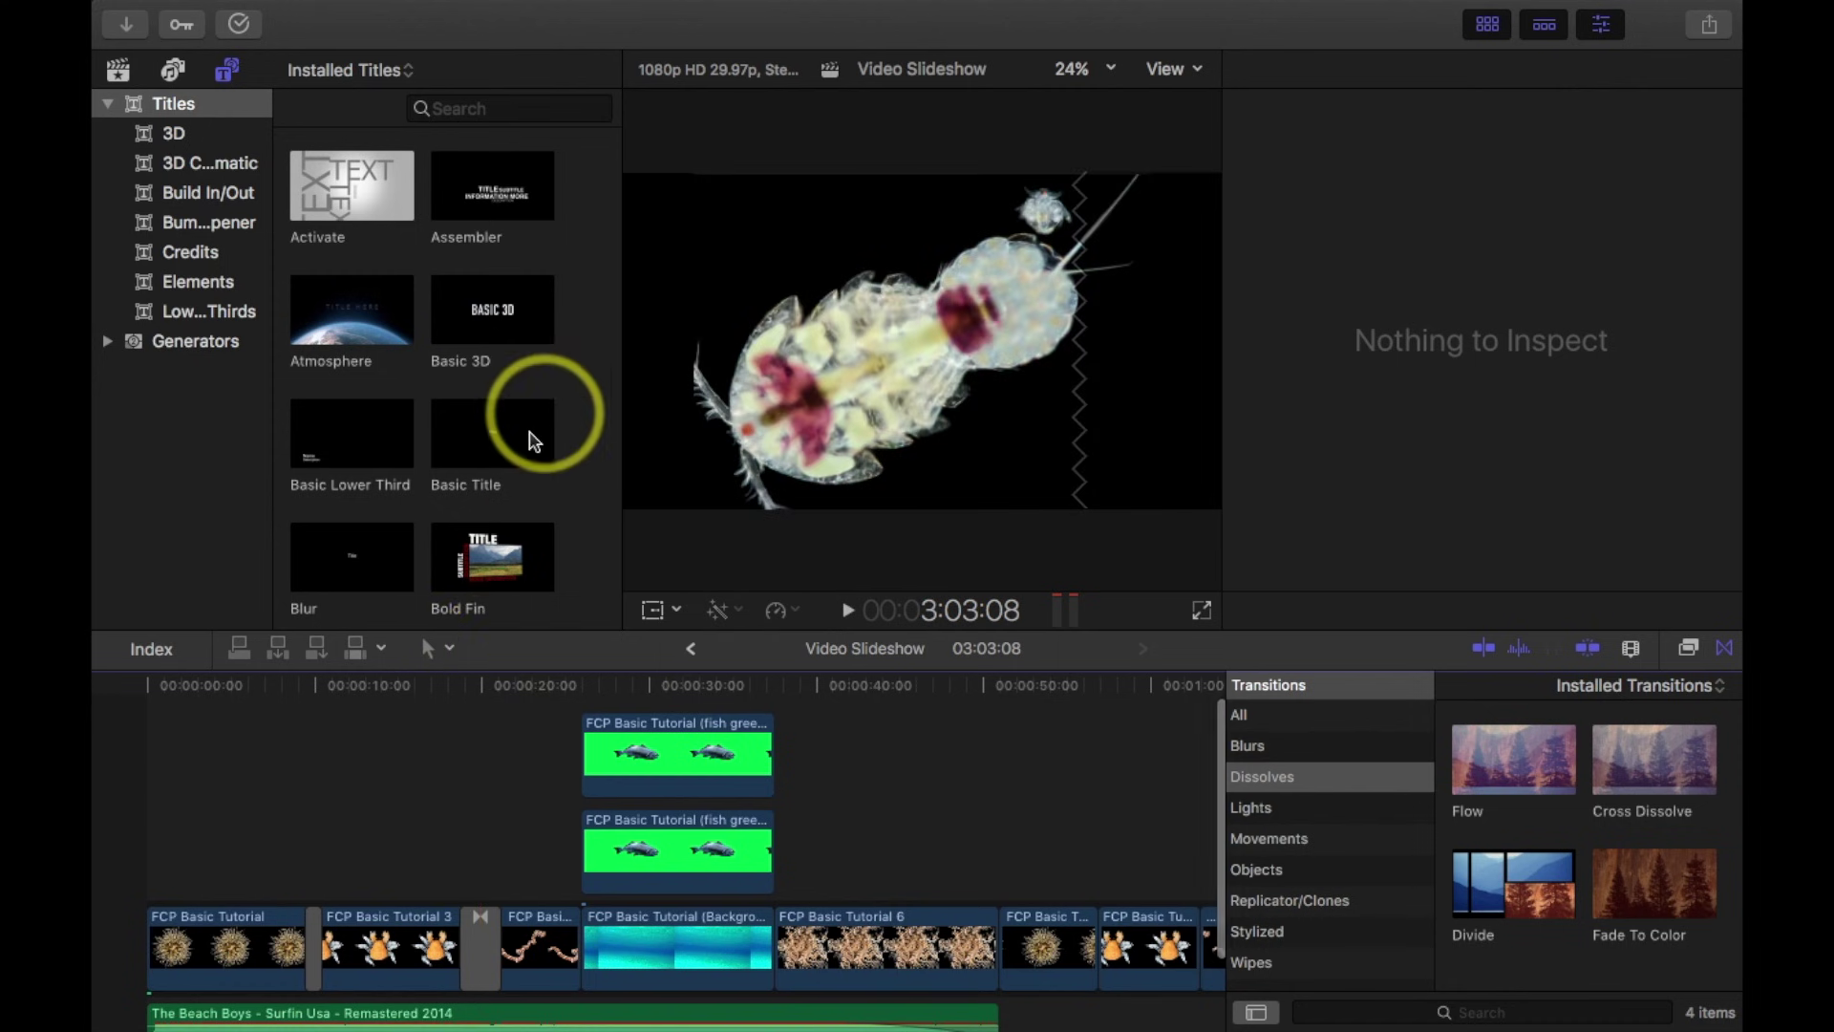
pyautogui.moveTo(492, 439); pyautogui.dragTo(322, 896)
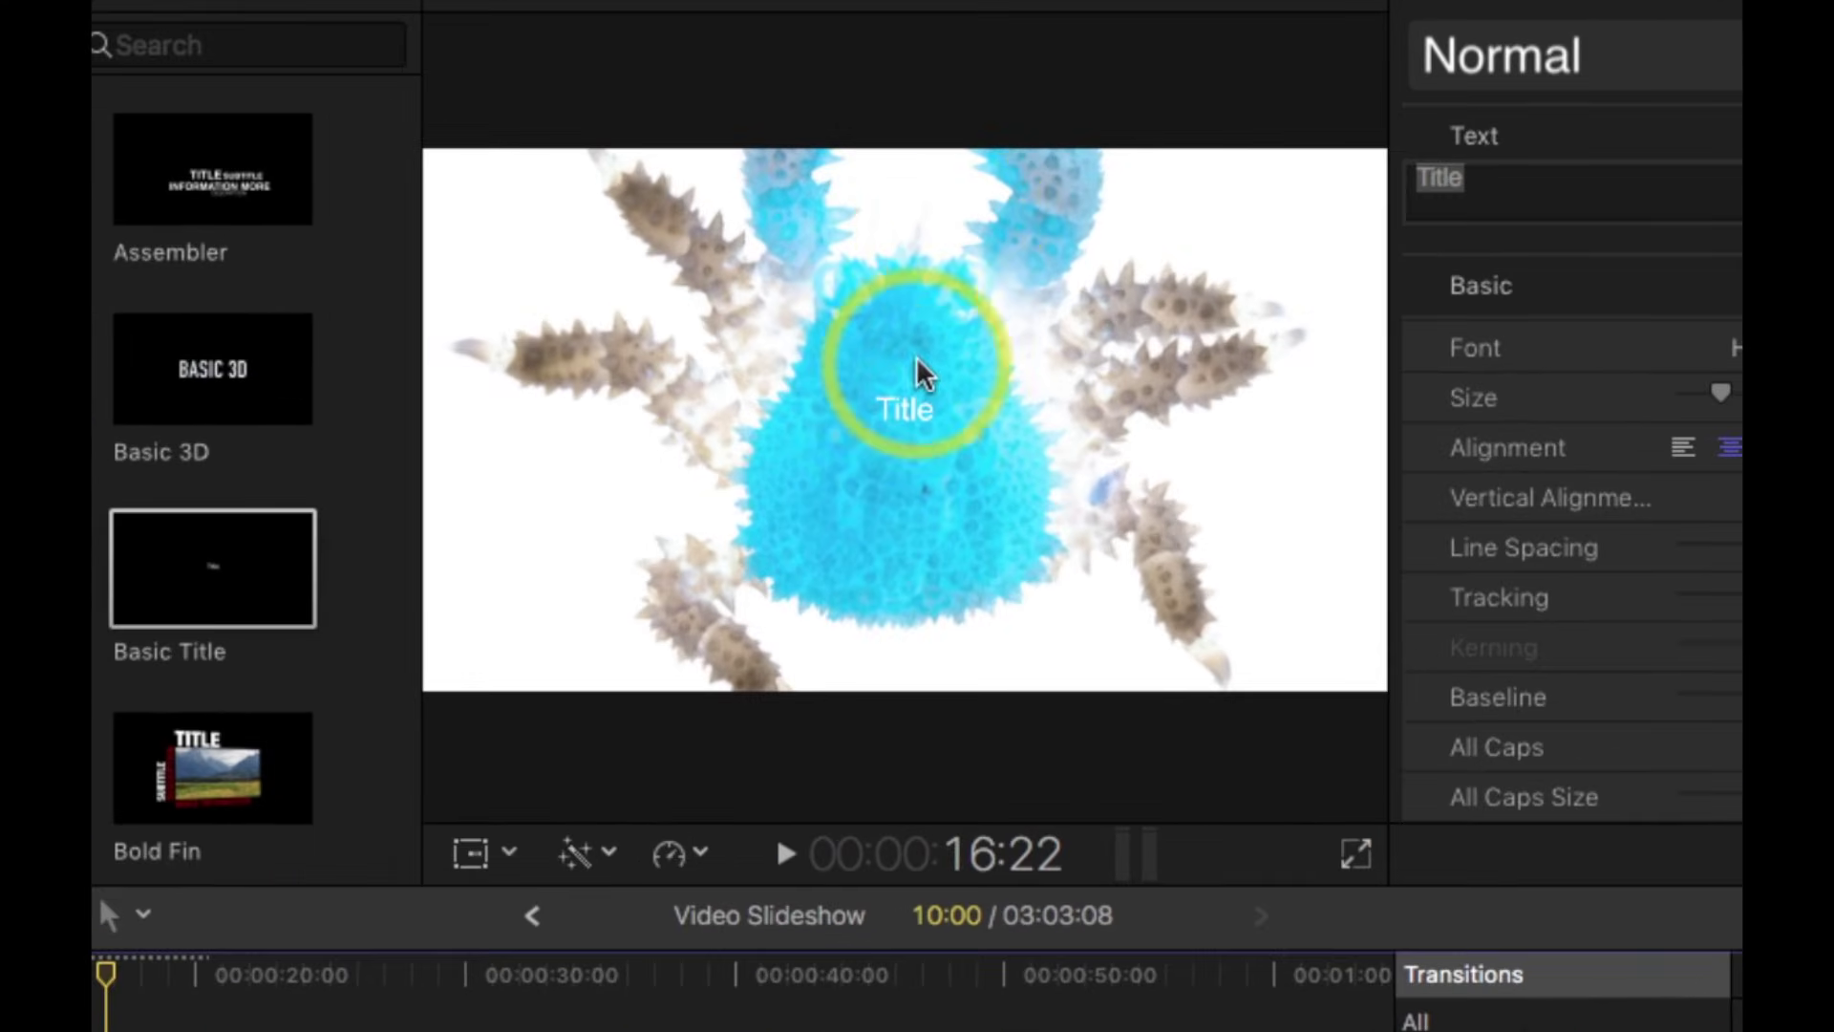
# Replace the Basic Title's placeholder text with THE END.
pyautogui.click(906, 413)
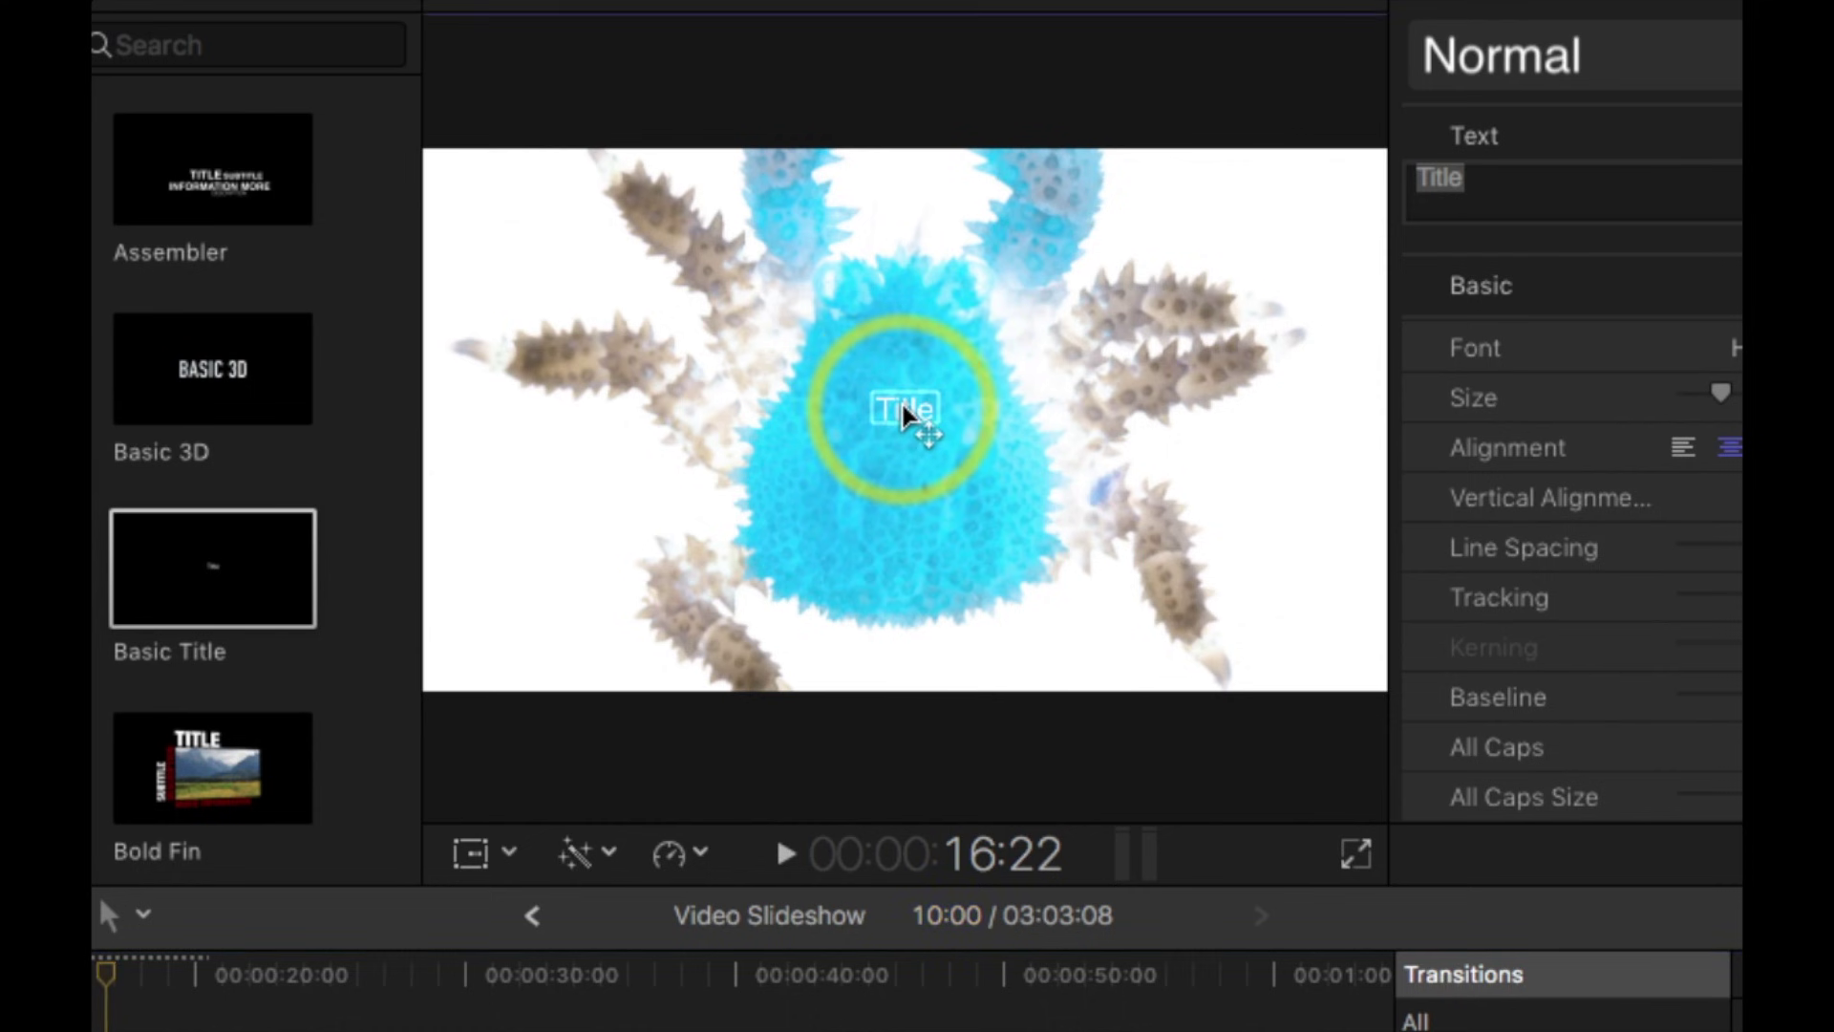
pyautogui.doubleClick(923, 412)
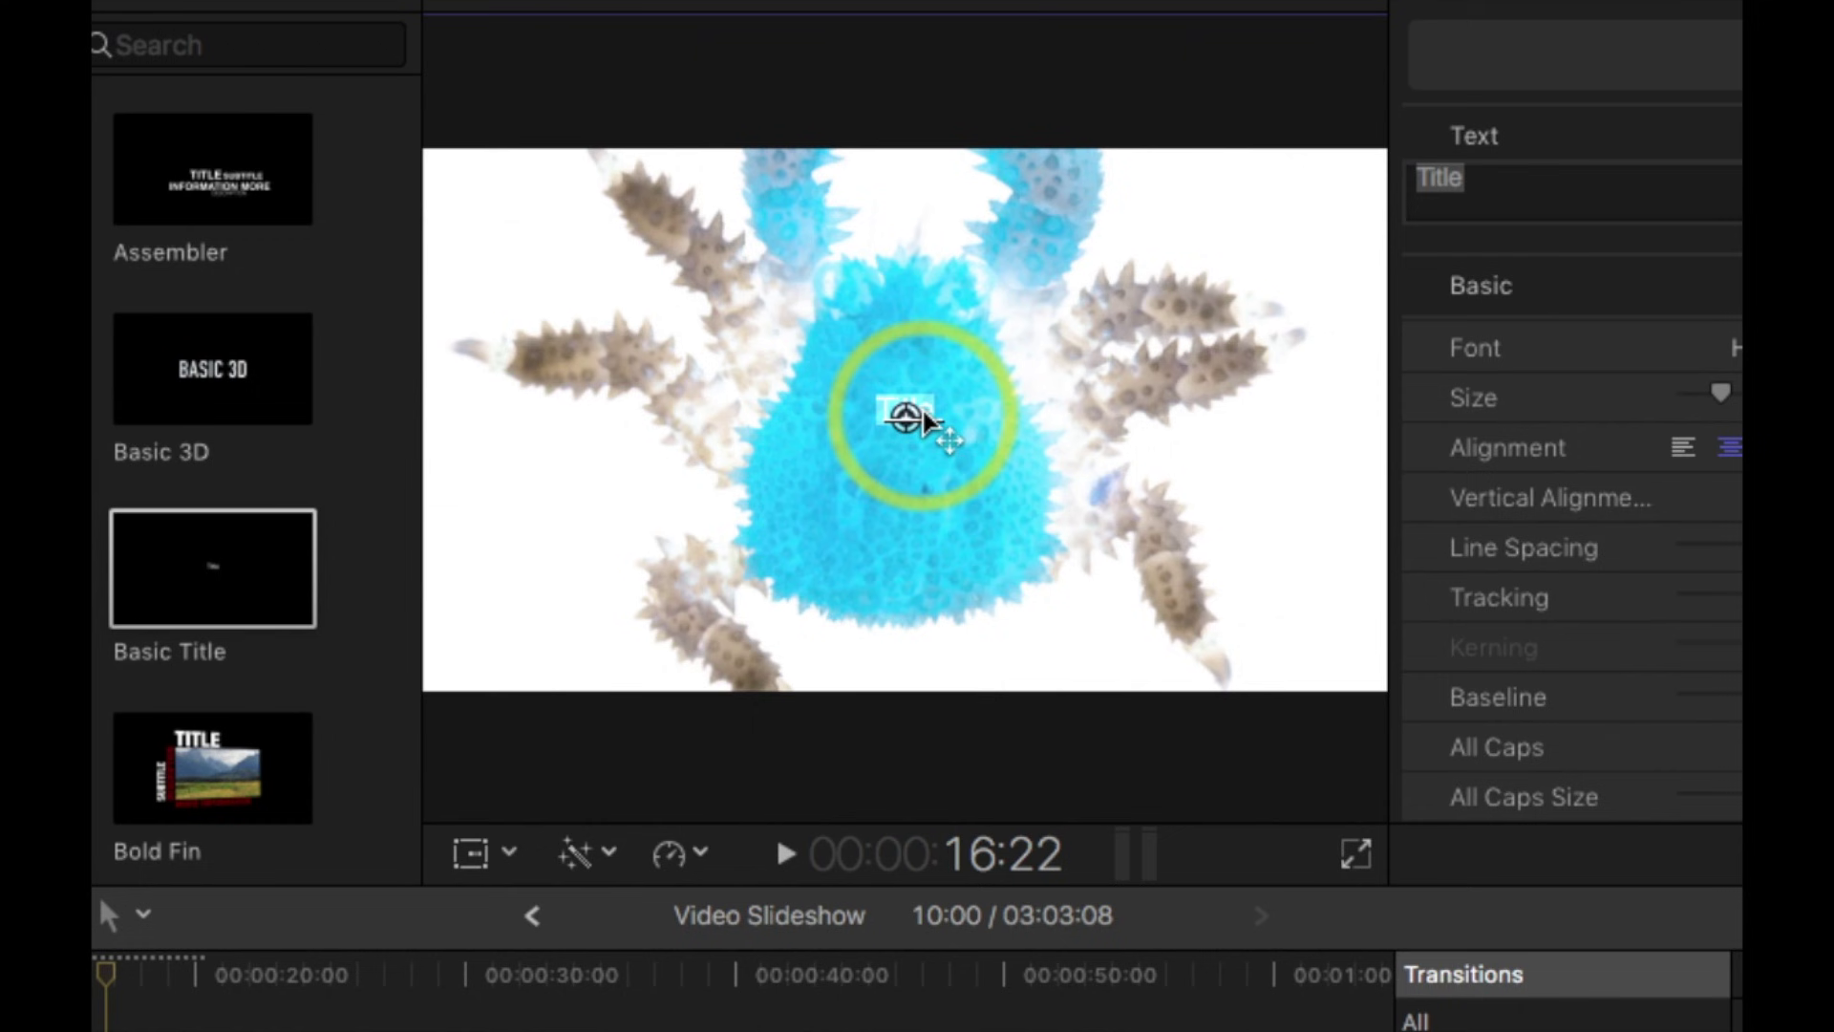
pyautogui.write('THE END')
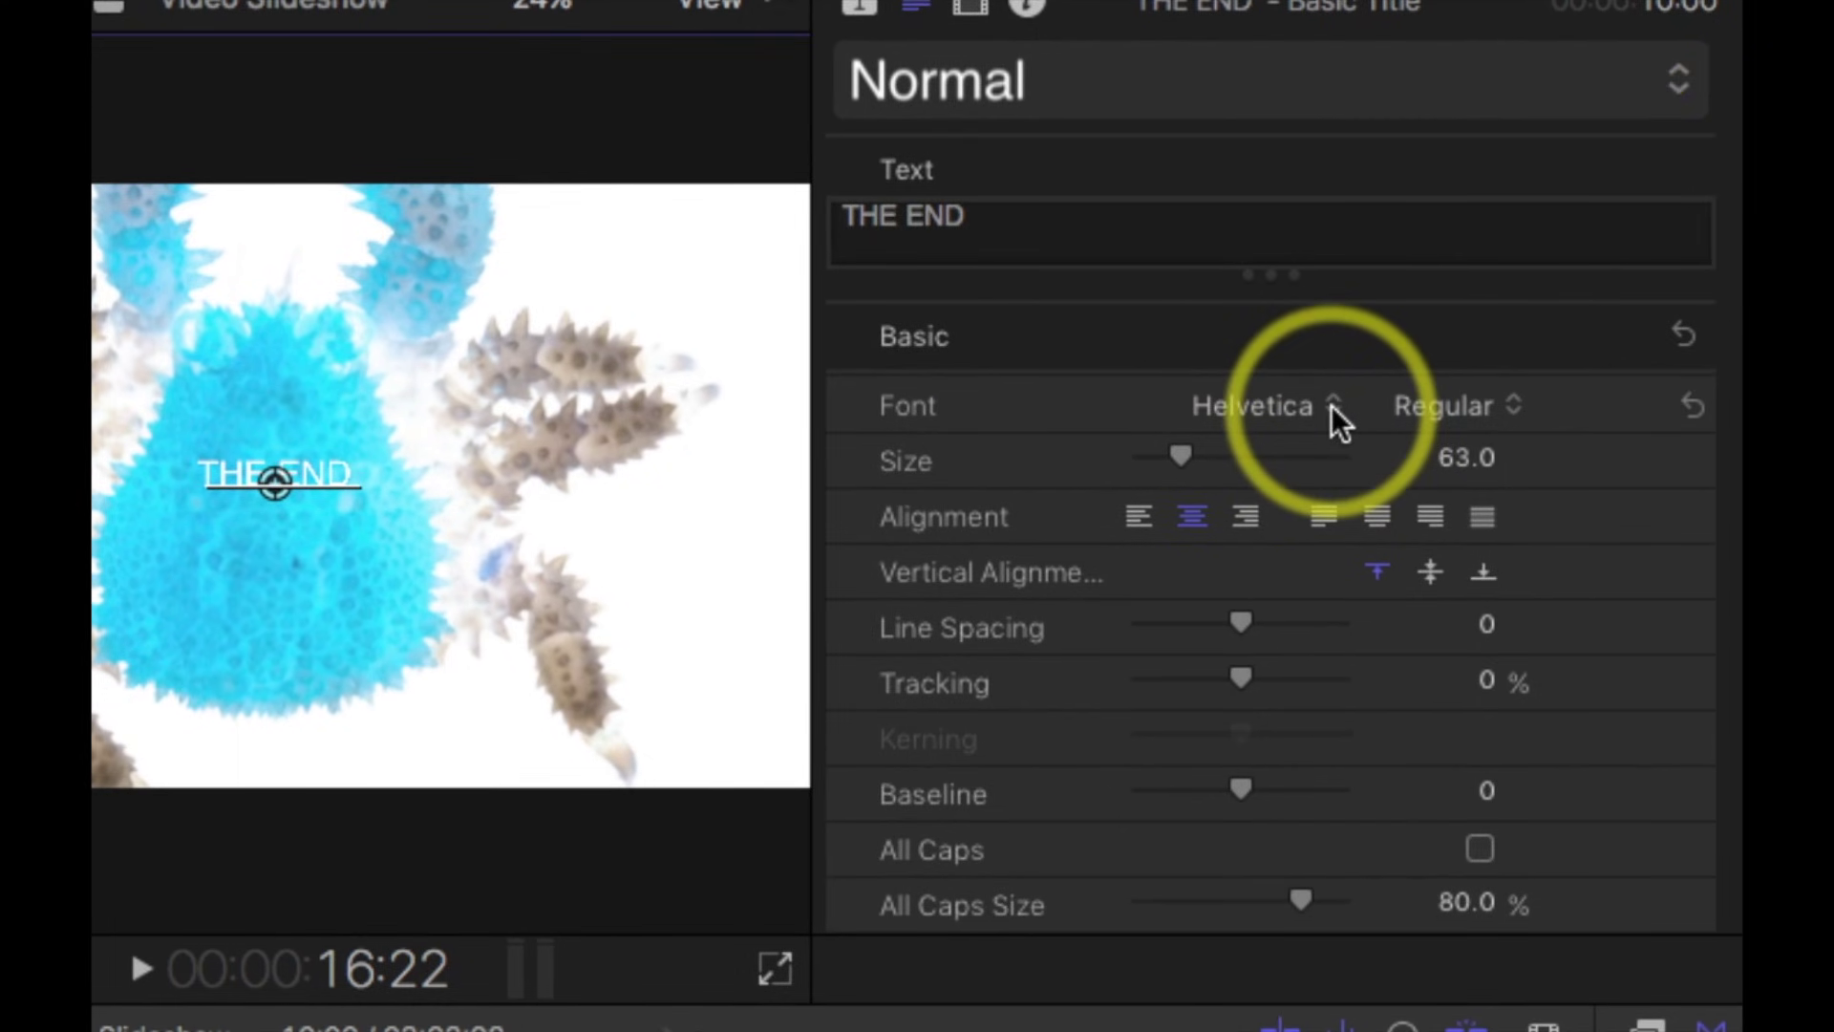
# Set the THE END title's font to Gill Sans Ultra Bold Condensed and its size to 101.
pyautogui.click(1331, 405)
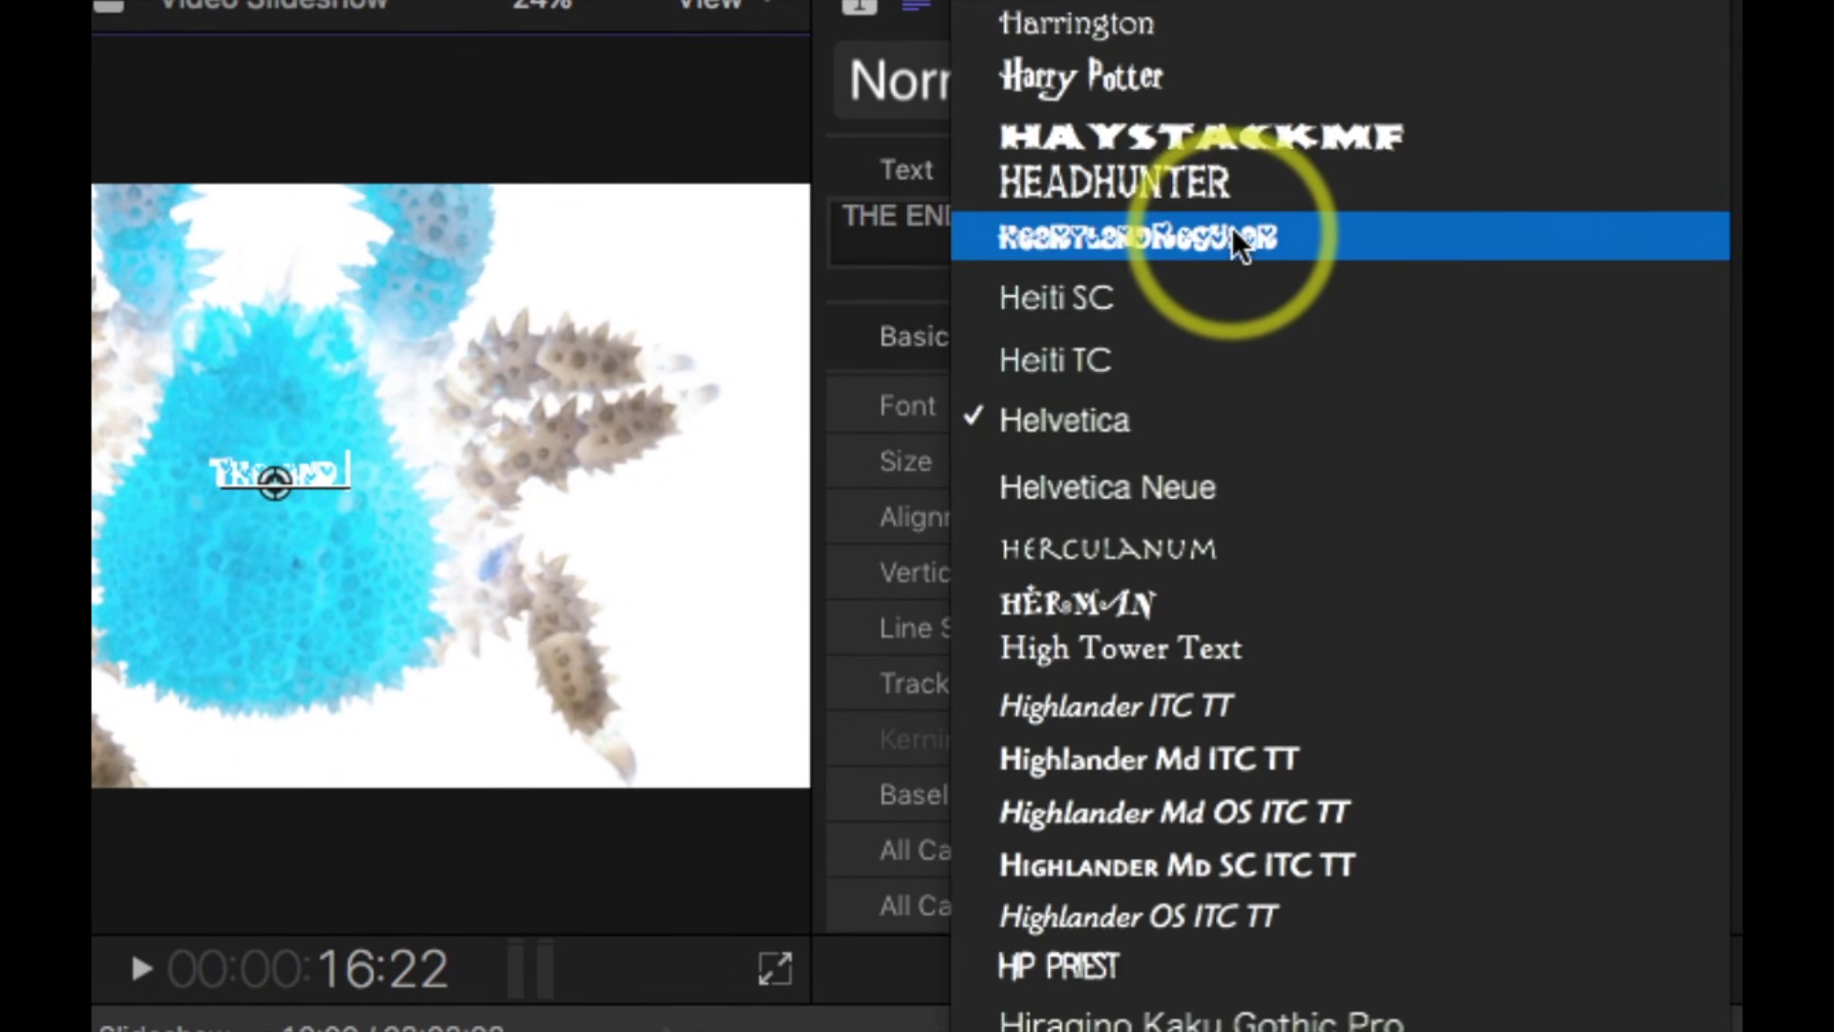
pyautogui.scroll(15, 1229, 174)
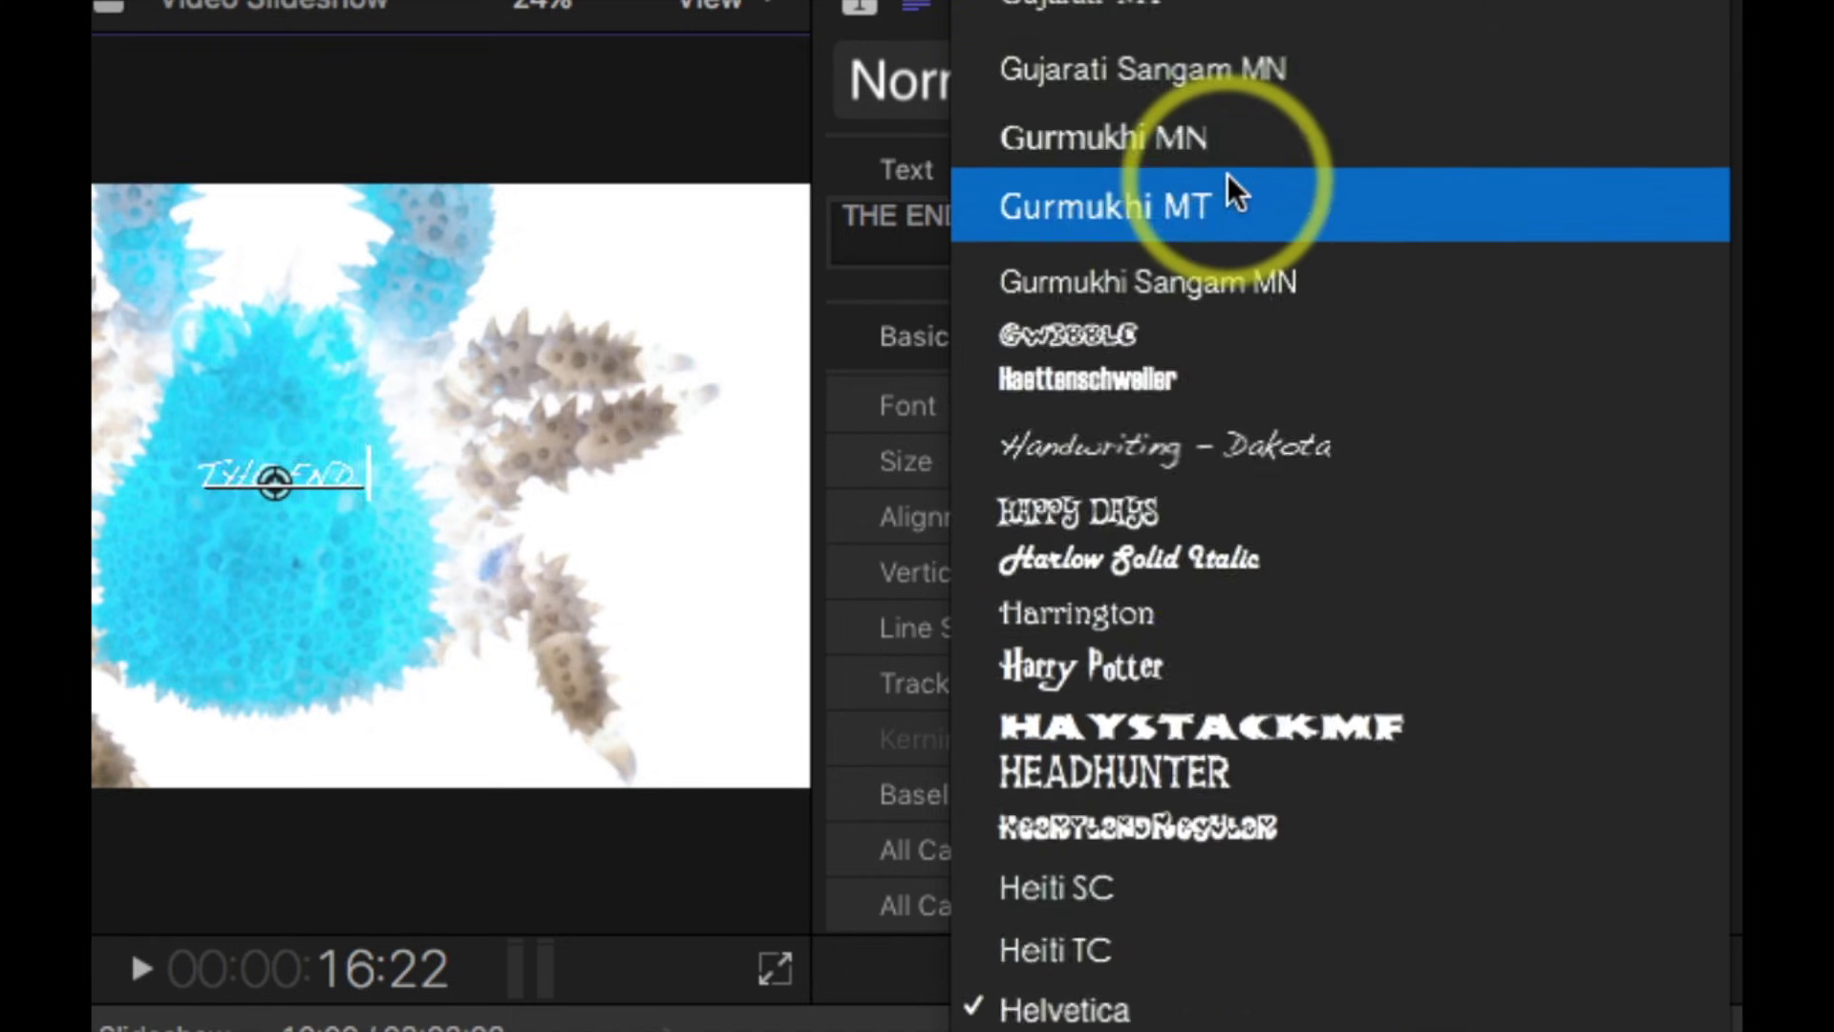
pyautogui.scroll(-5, 1229, 174)
pyautogui.scroll(-6, 1228, 174)
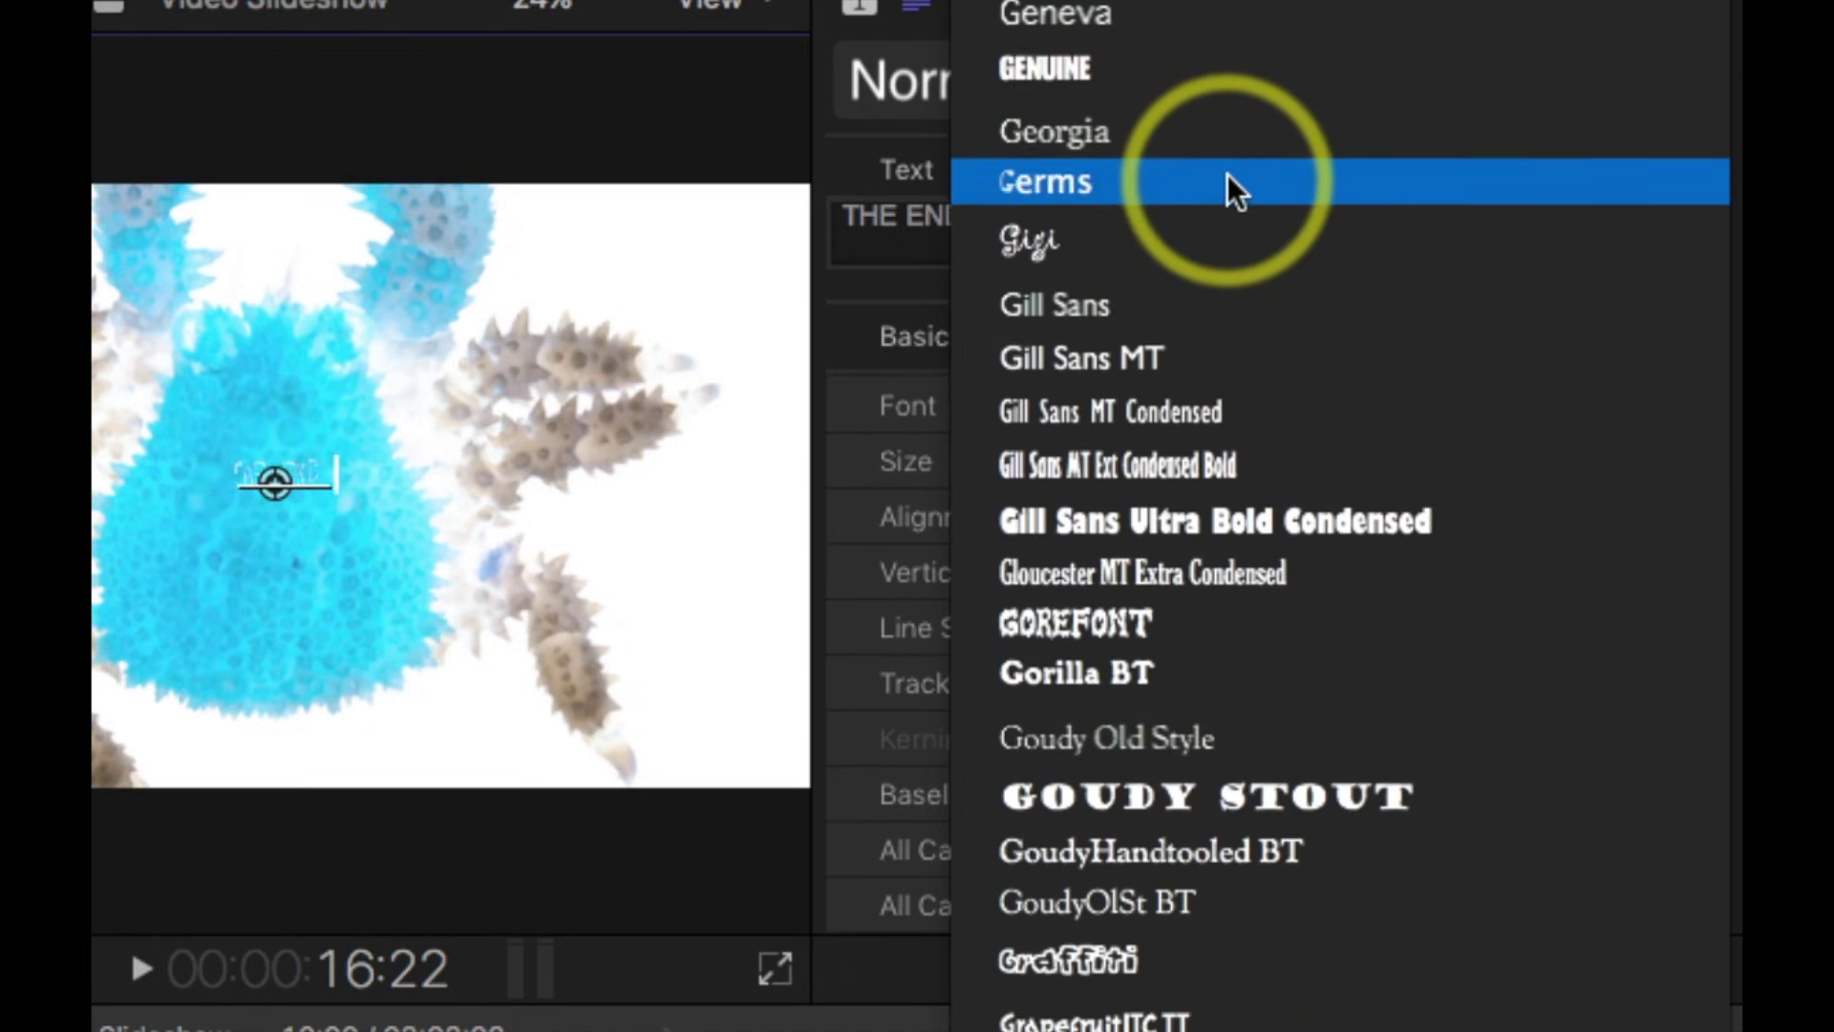
pyautogui.click(1233, 472)
pyautogui.moveTo(1184, 447); pyautogui.dragTo(1207, 444)
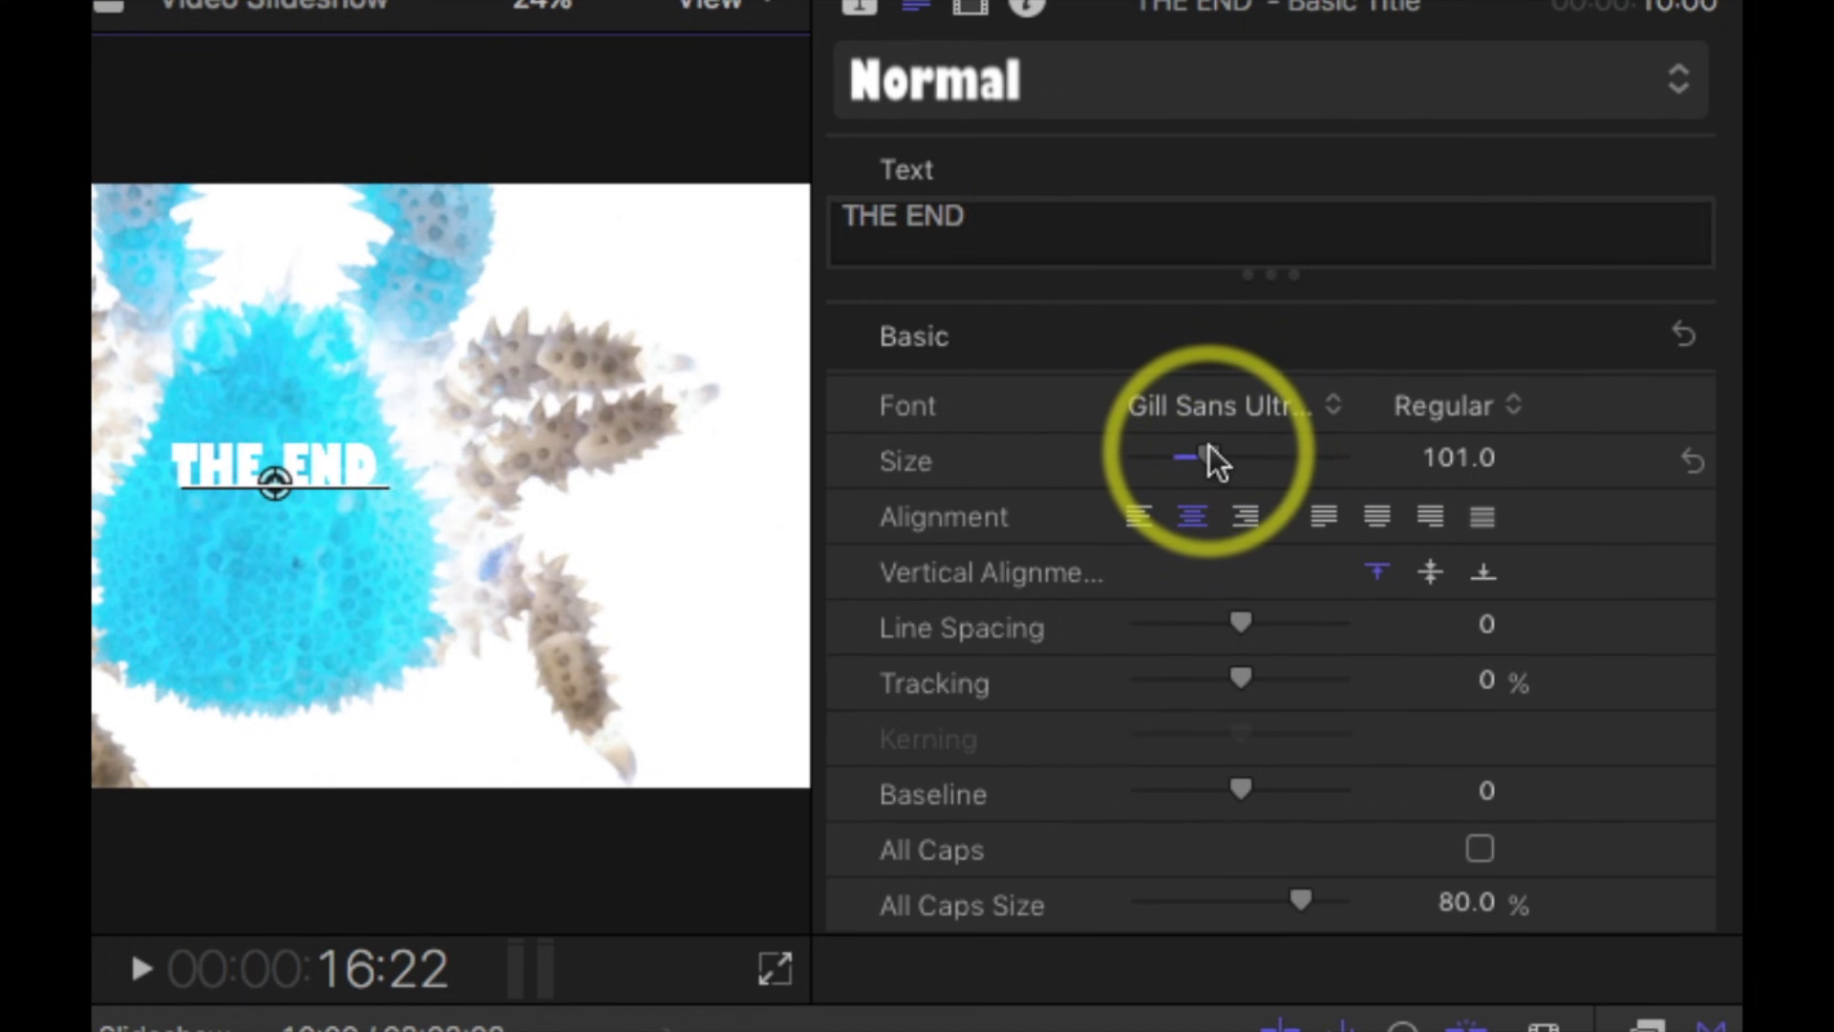
# Change the THE END title's face color to black.
pyautogui.scroll(-2, 1317, 535)
pyautogui.scroll(-6, 1316, 537)
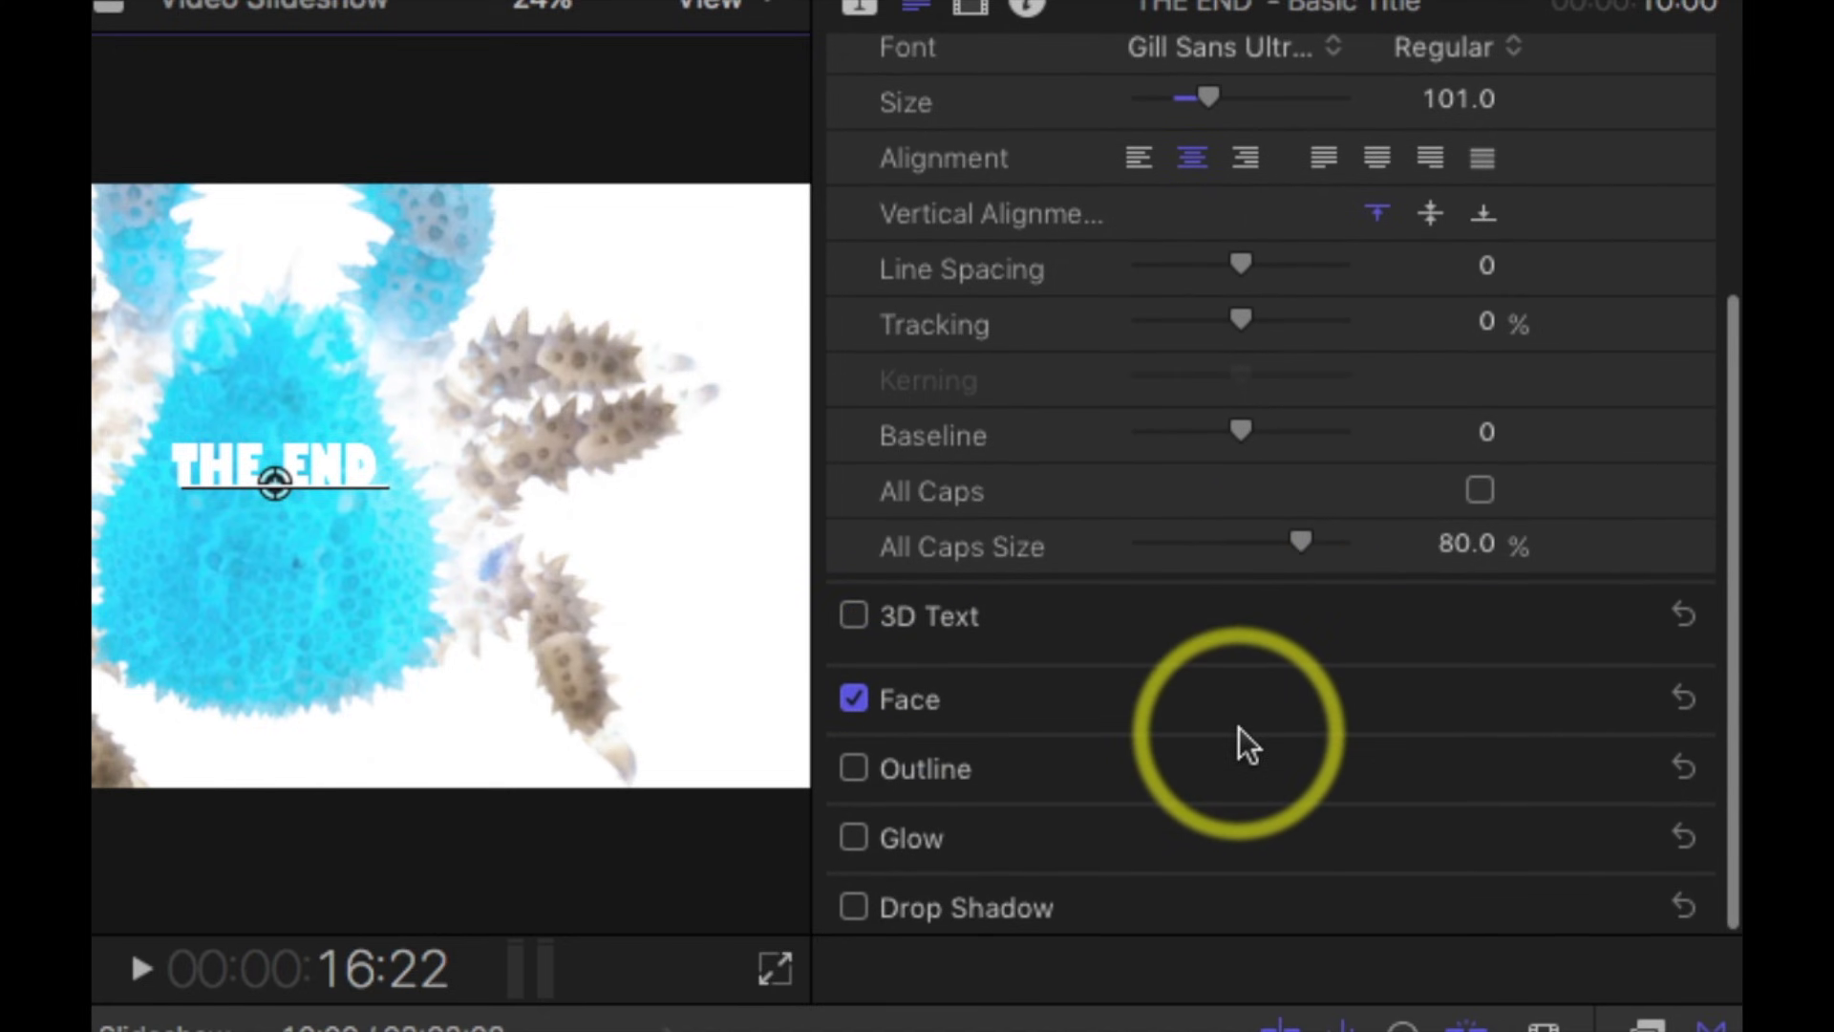
pyautogui.click(853, 698)
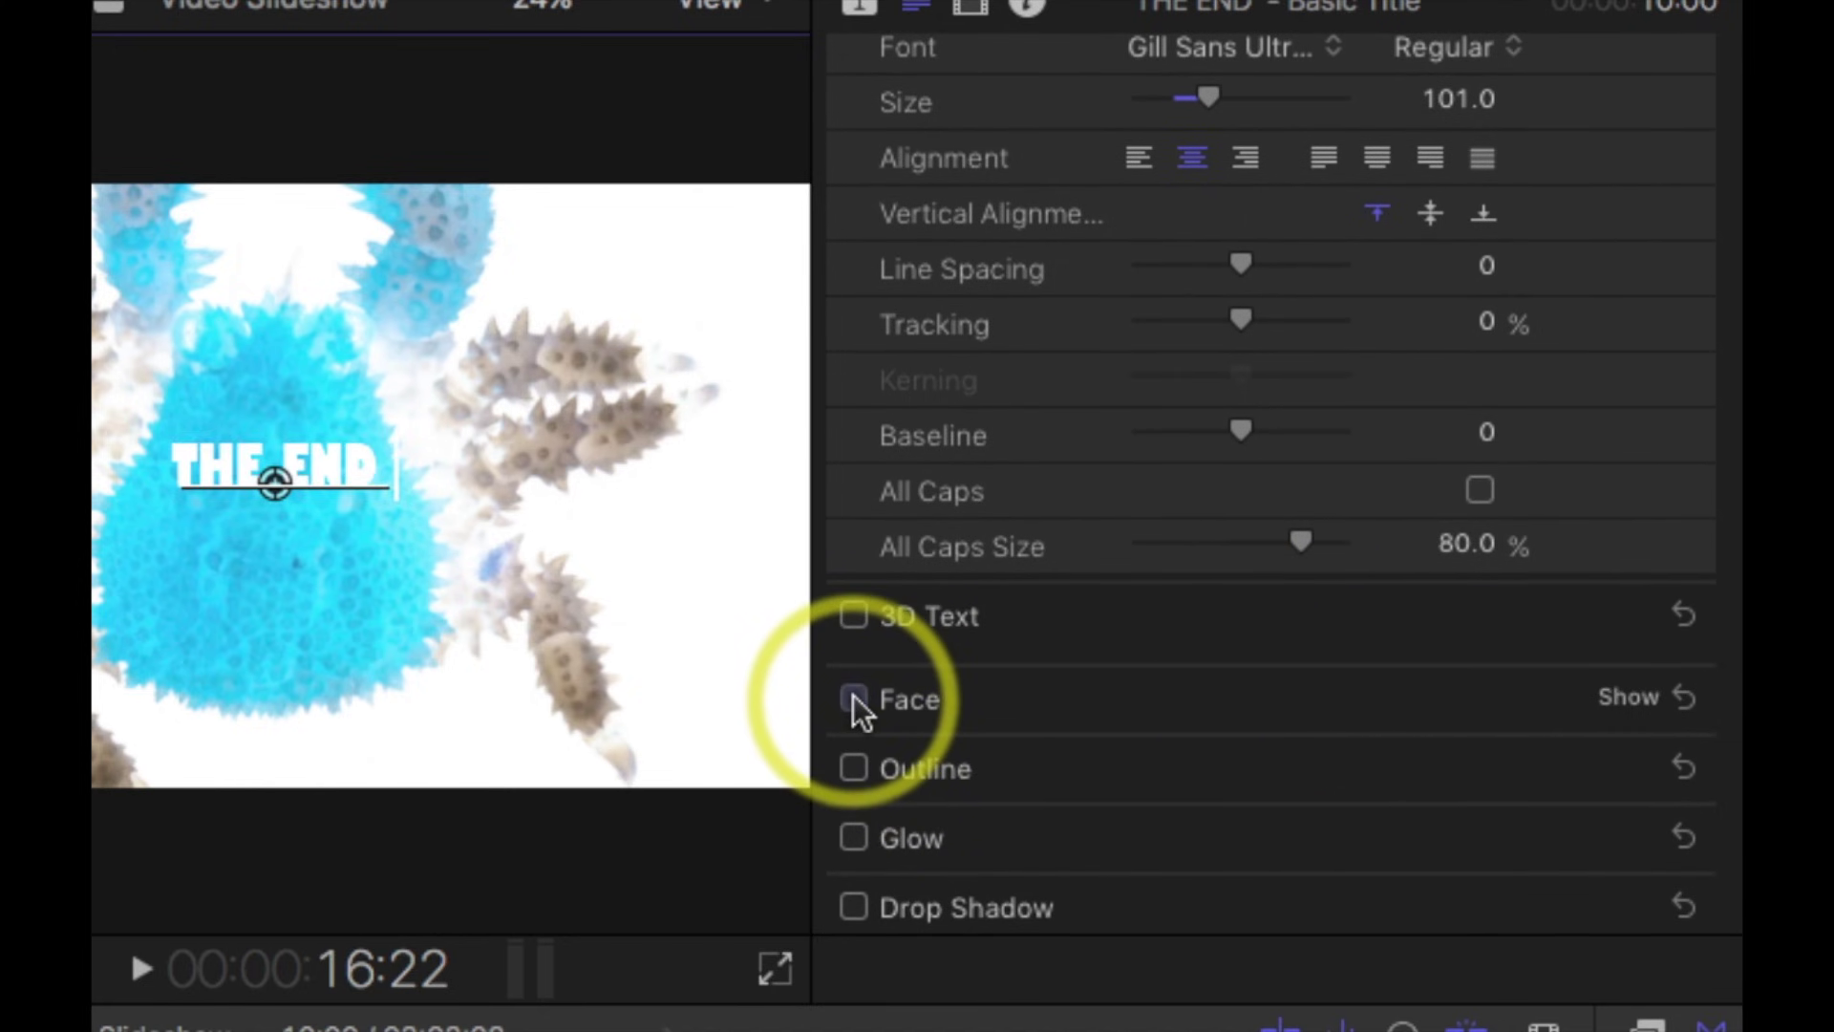
pyautogui.doubleClick(938, 711)
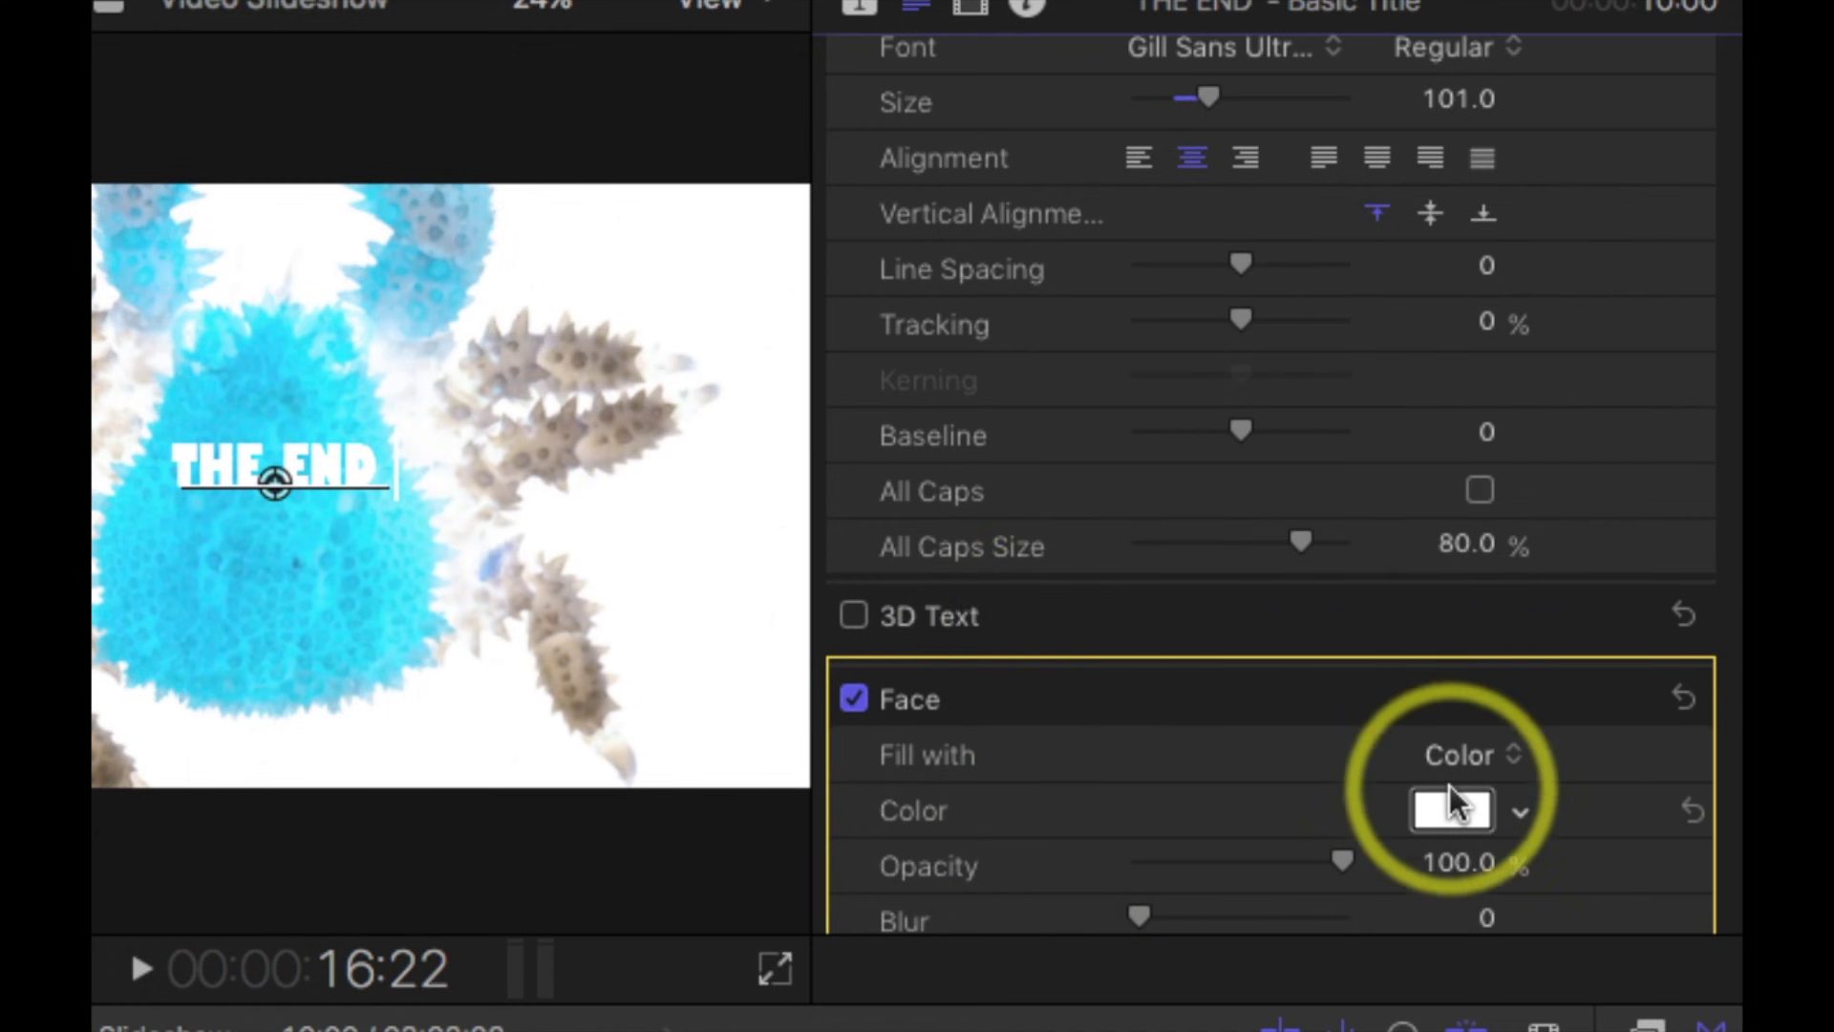
pyautogui.click(1452, 810)
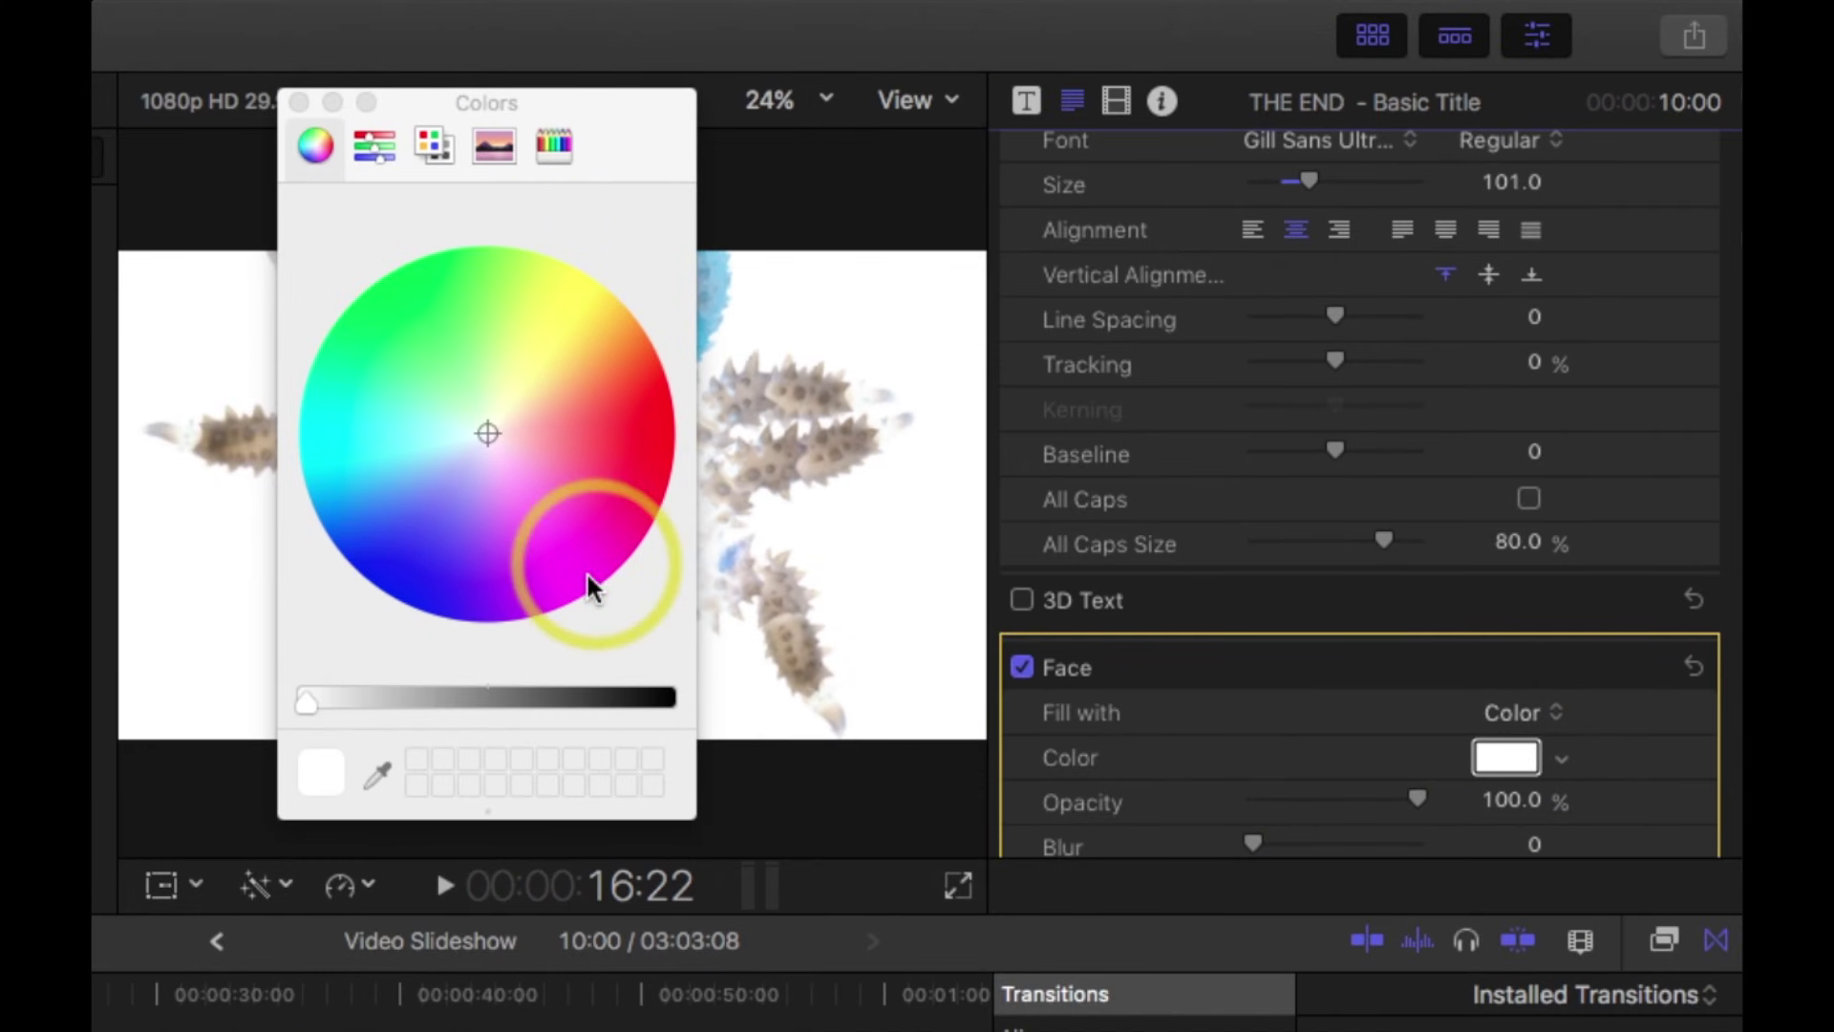
pyautogui.click(671, 697)
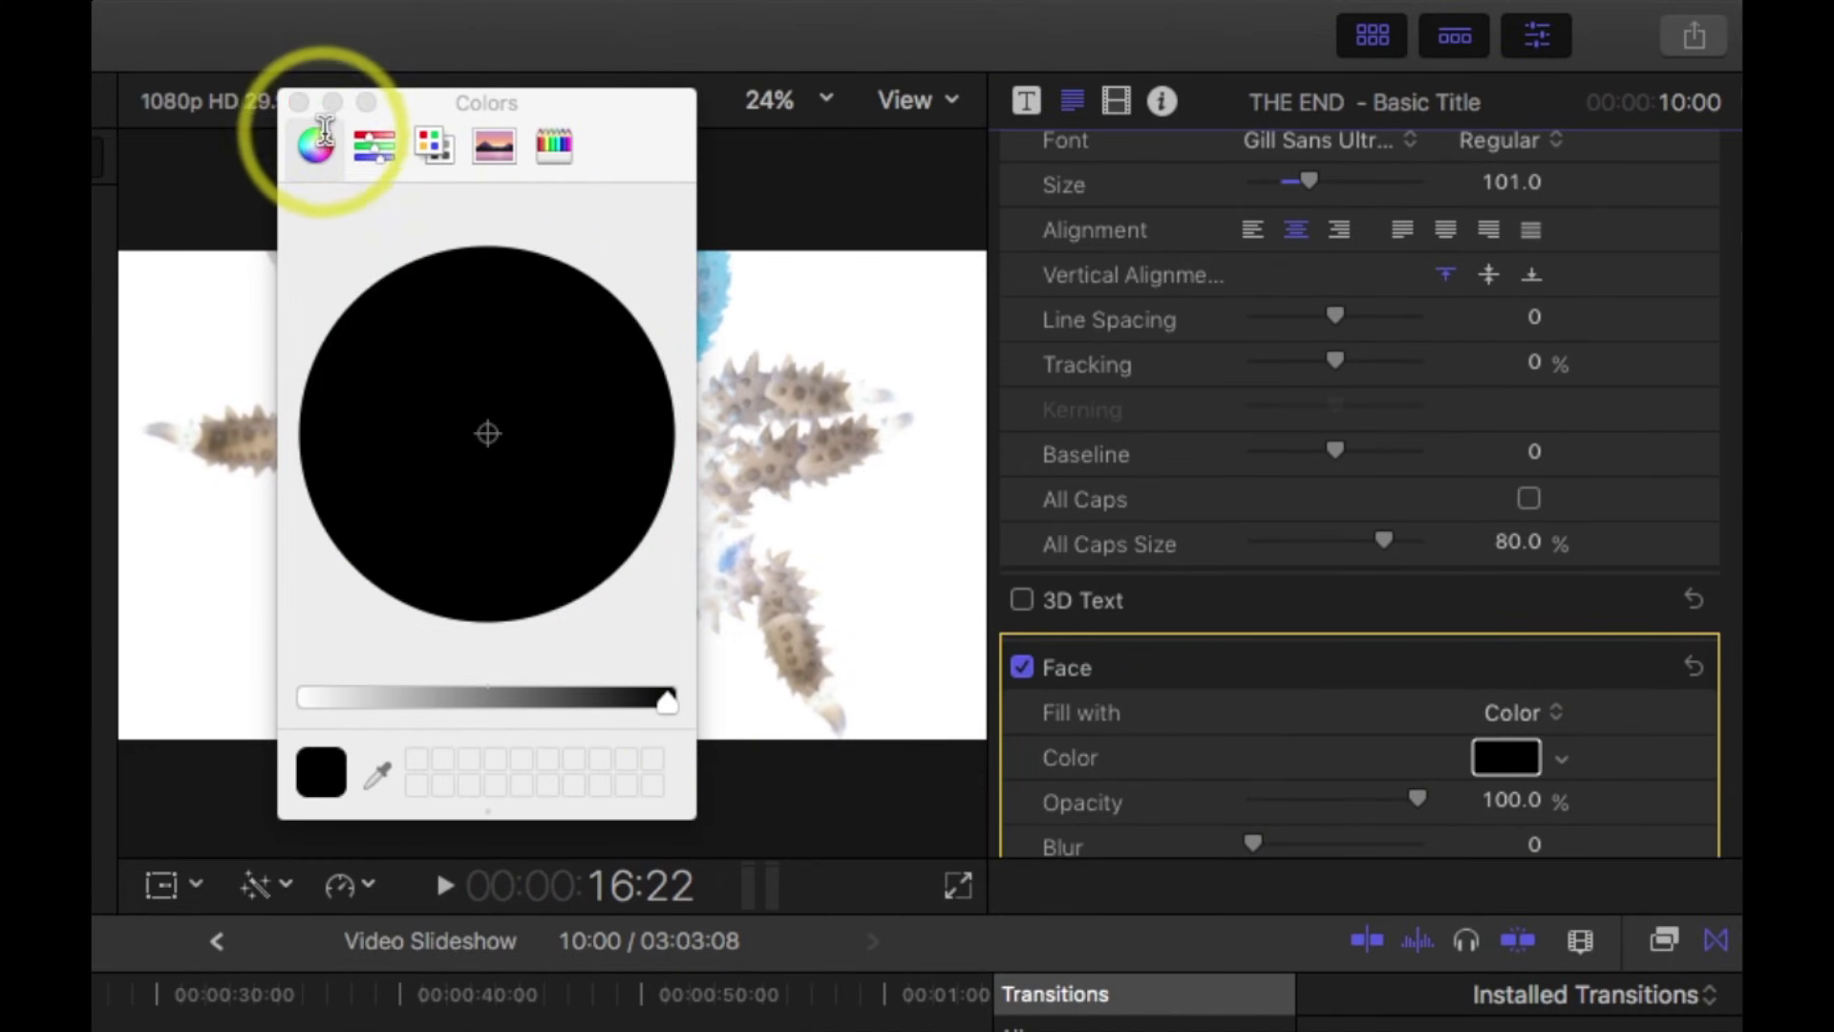
pyautogui.click(299, 102)
# Enlarge the THE END title to size 150.
pyautogui.moveTo(570, 491); pyautogui.dragTo(516, 565)
pyautogui.moveTo(552, 513); pyautogui.dragTo(547, 516)
pyautogui.click(1327, 331)
pyautogui.scroll(3, 1328, 331)
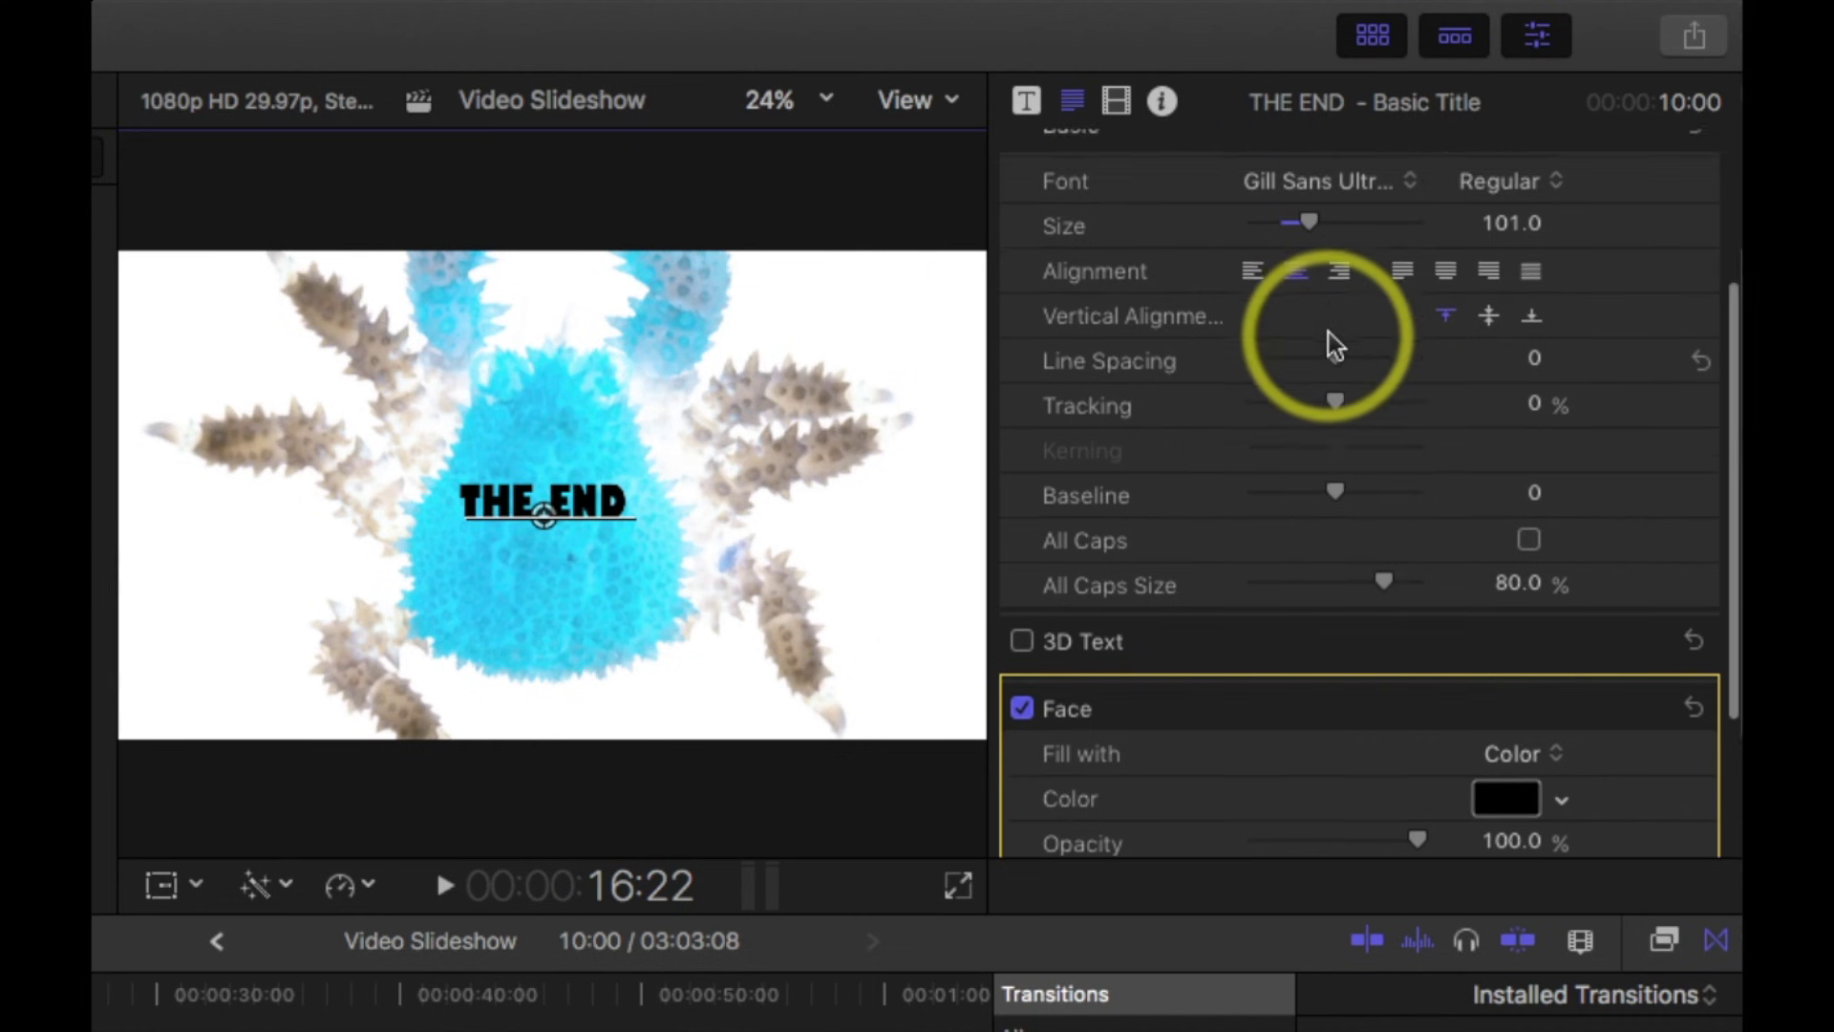
pyautogui.moveTo(1309, 244)
pyautogui.mouseDown()
pyautogui.moveTo(1368, 245)
pyautogui.moveTo(1338, 243)
pyautogui.mouseUp()
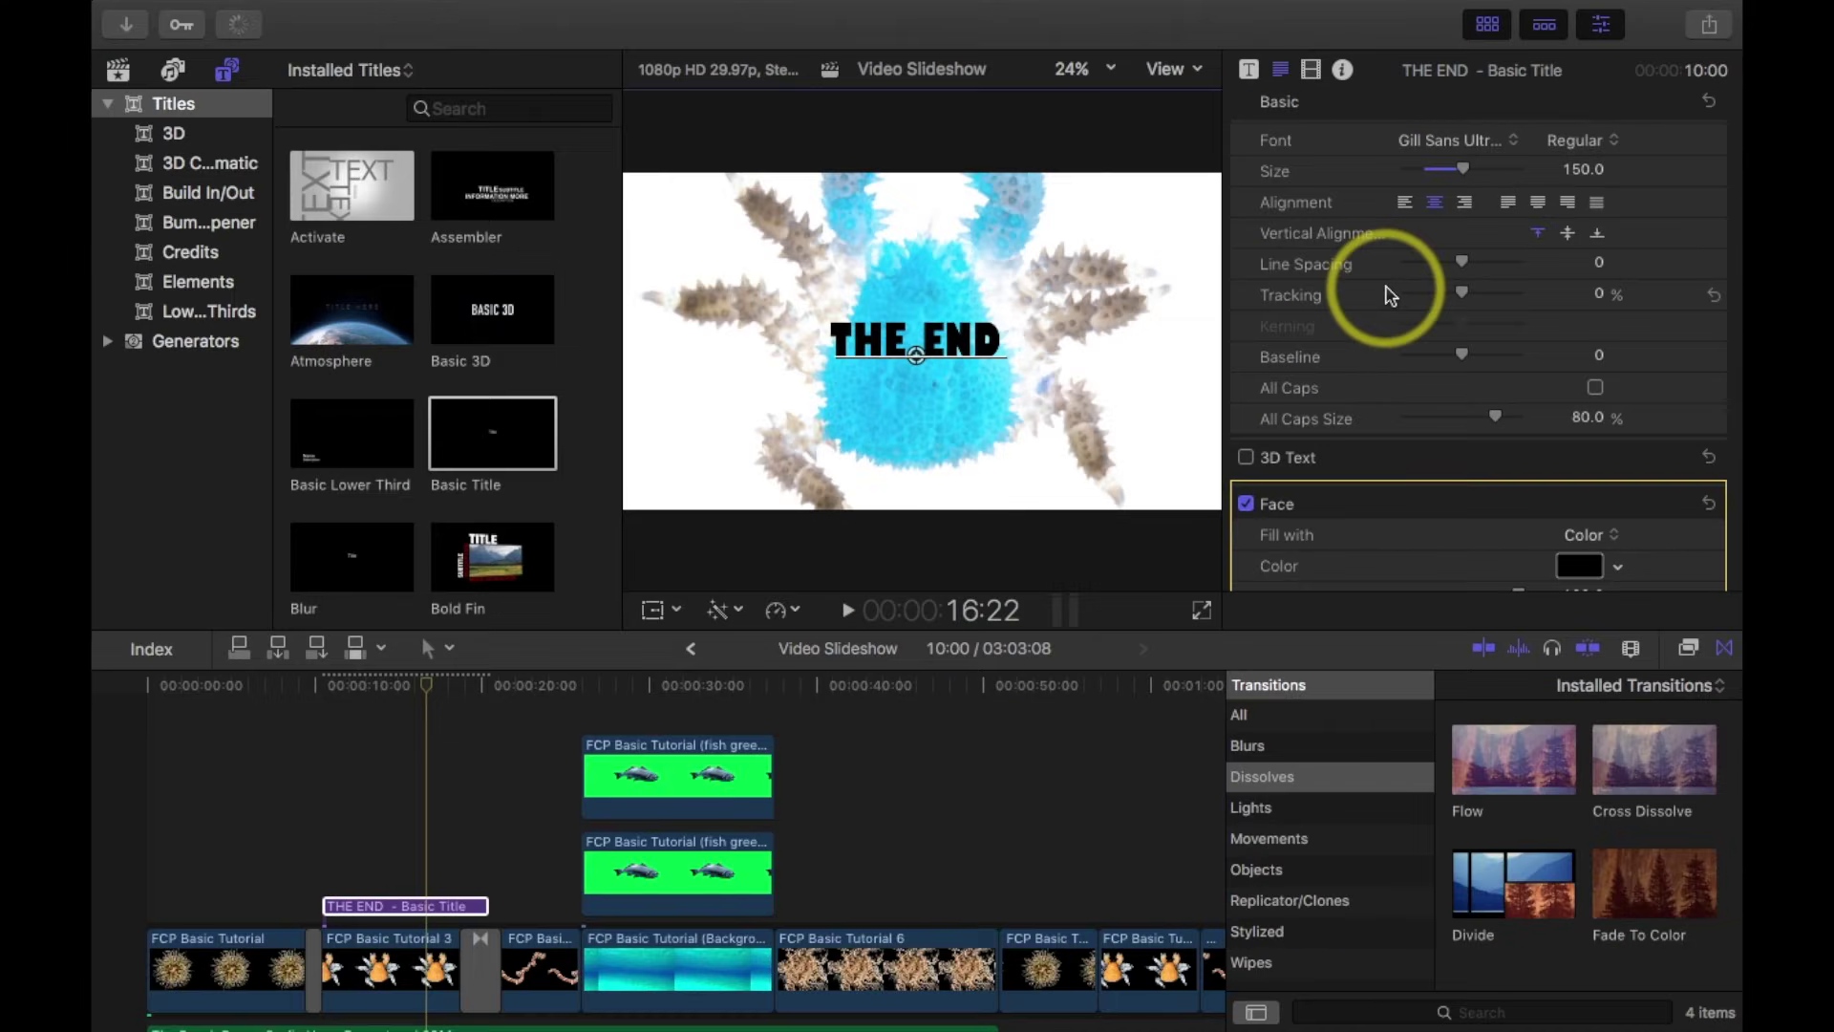
pyautogui.scroll(3, 1389, 294)
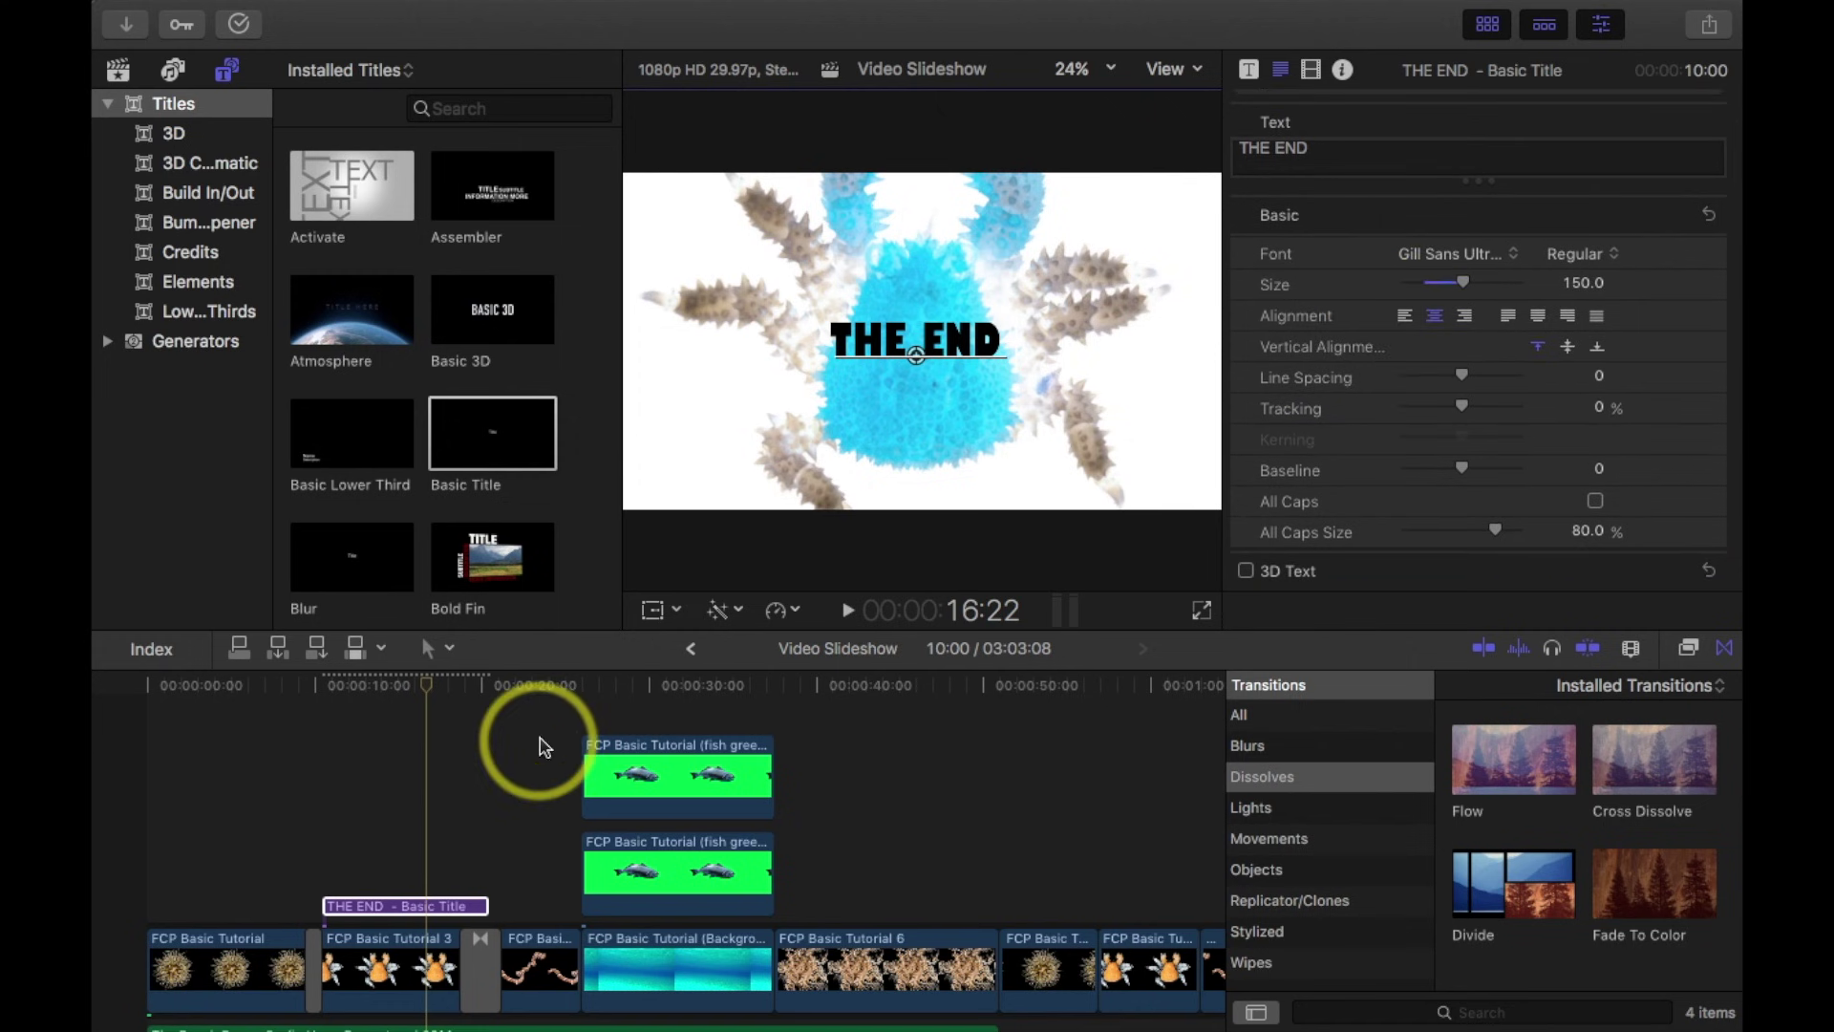
# Change the THE END title's duration to 6 seconds.
pyautogui.click(426, 906)
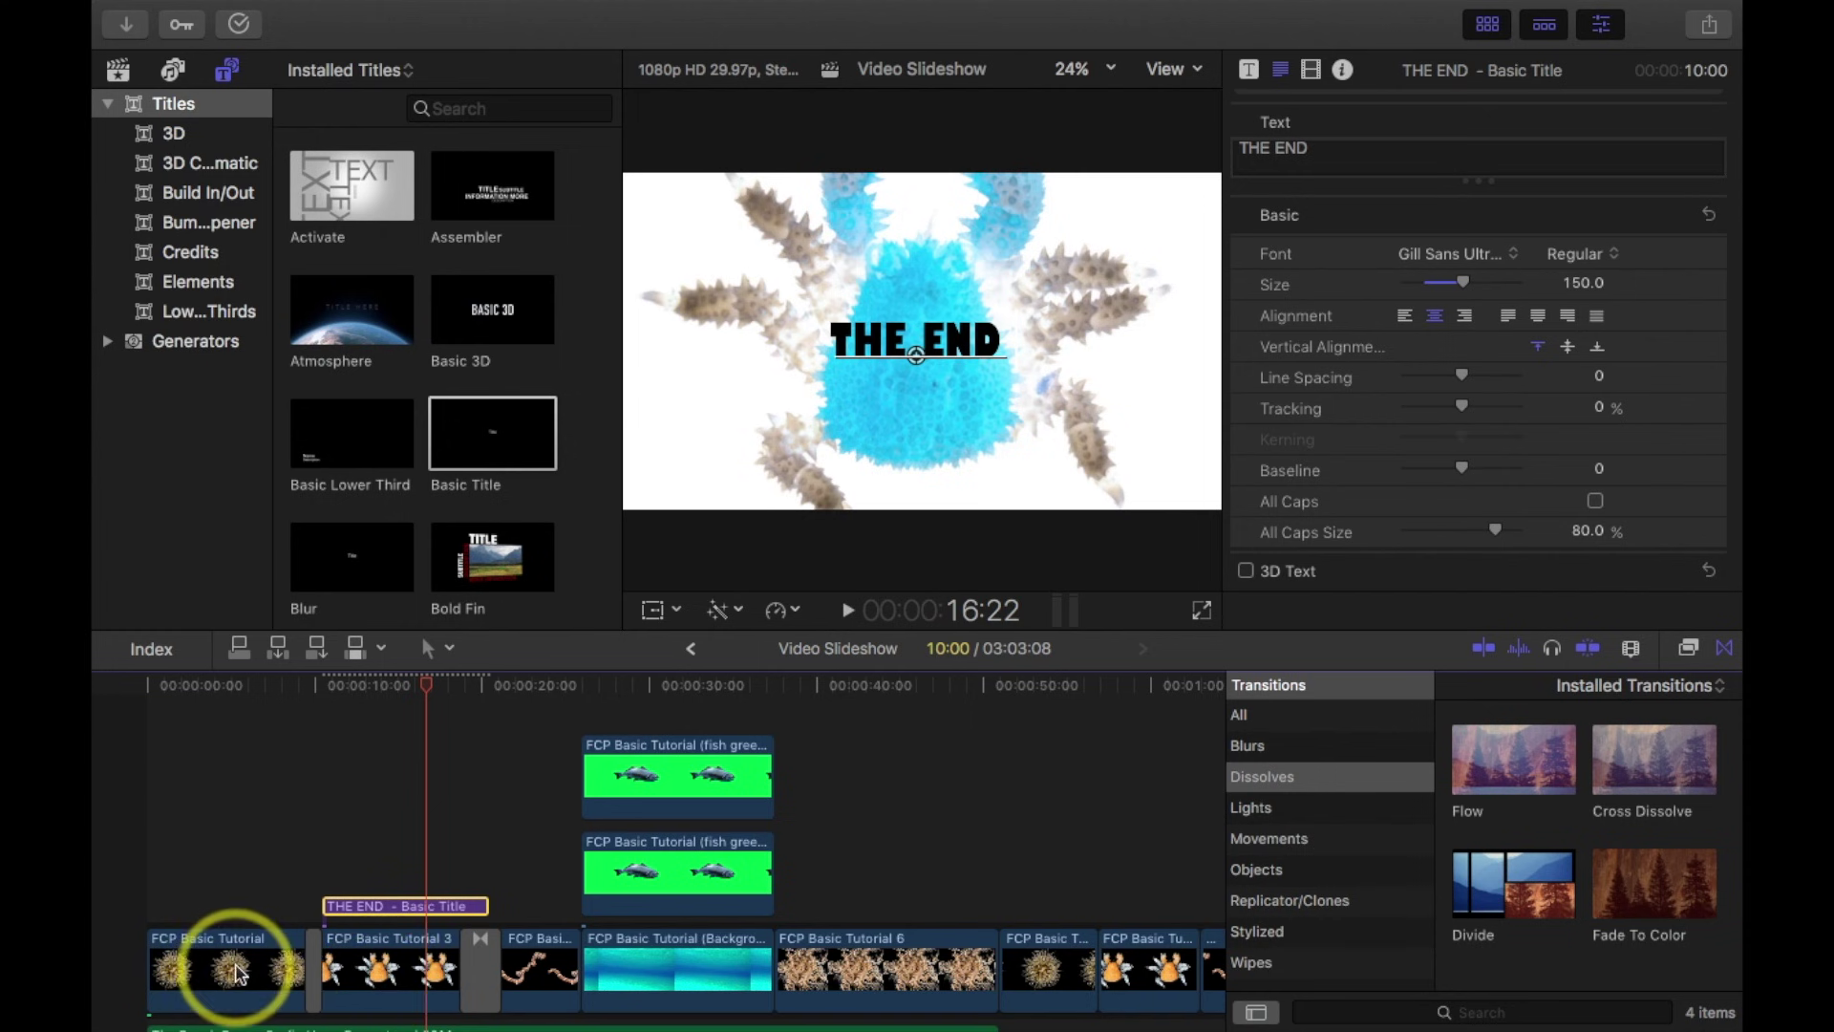
pyautogui.rightClick(418, 907)
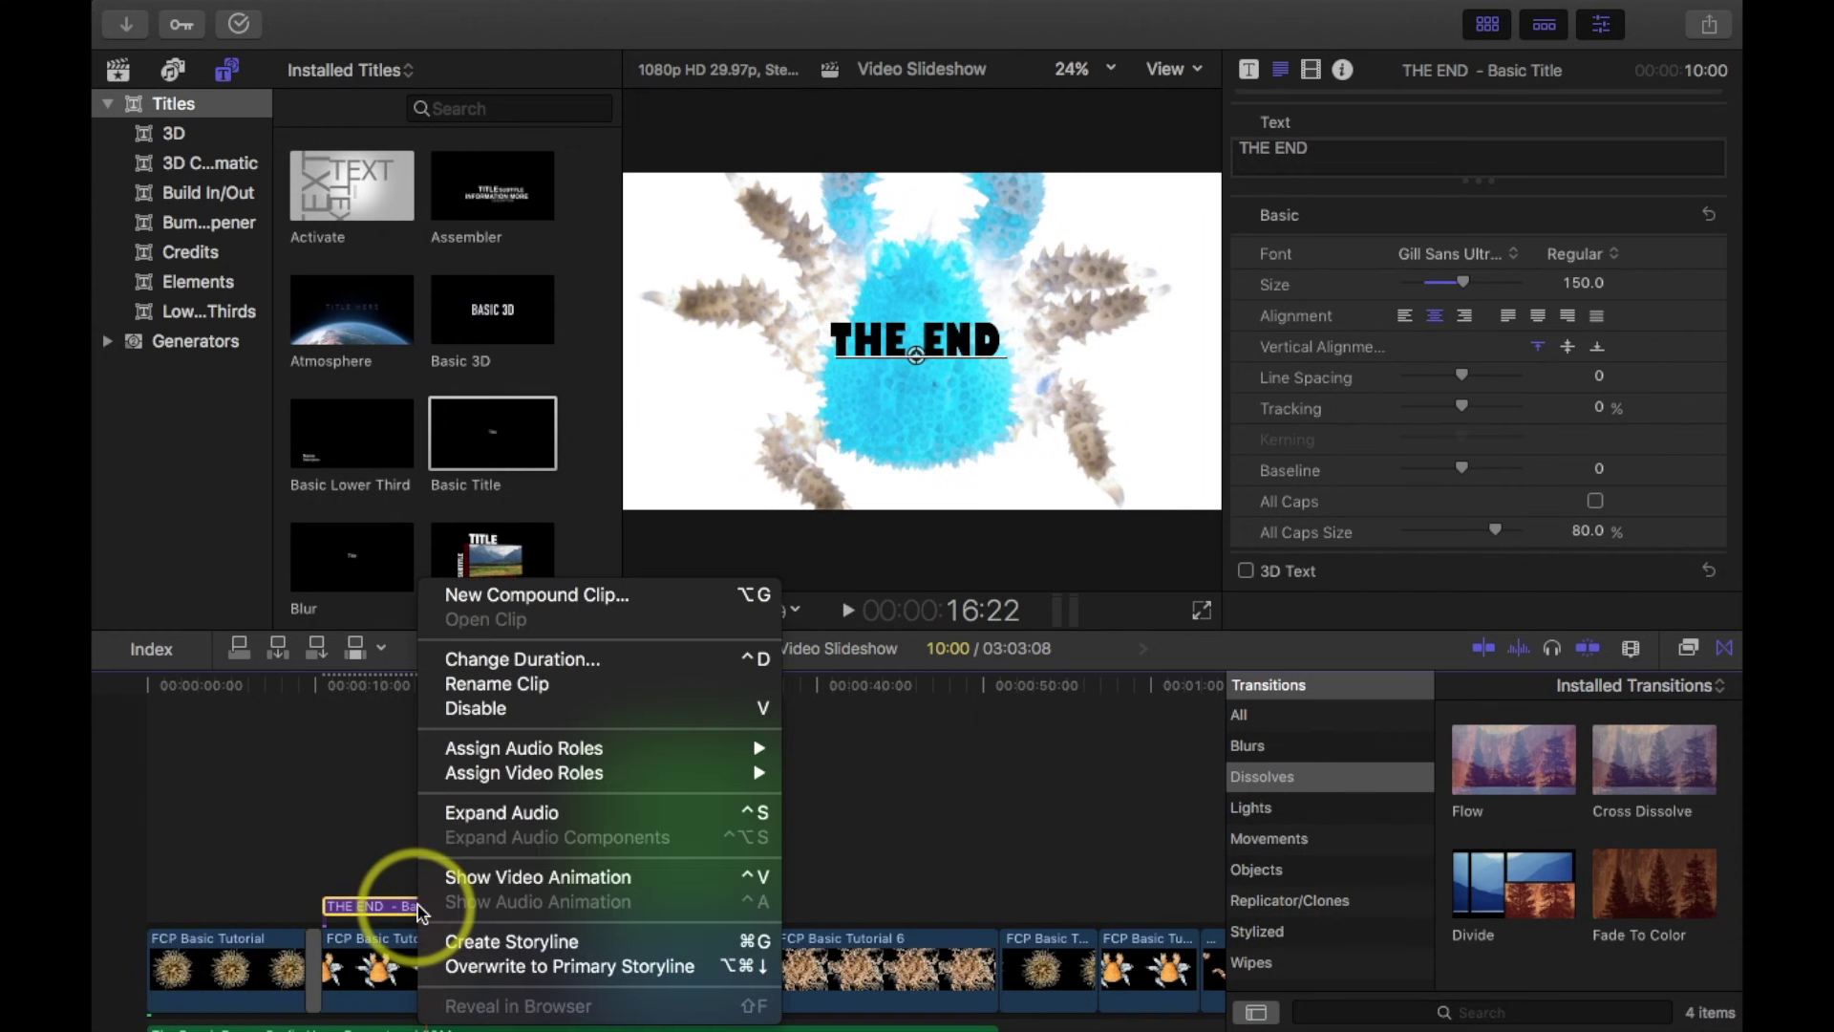
pyautogui.click(539, 657)
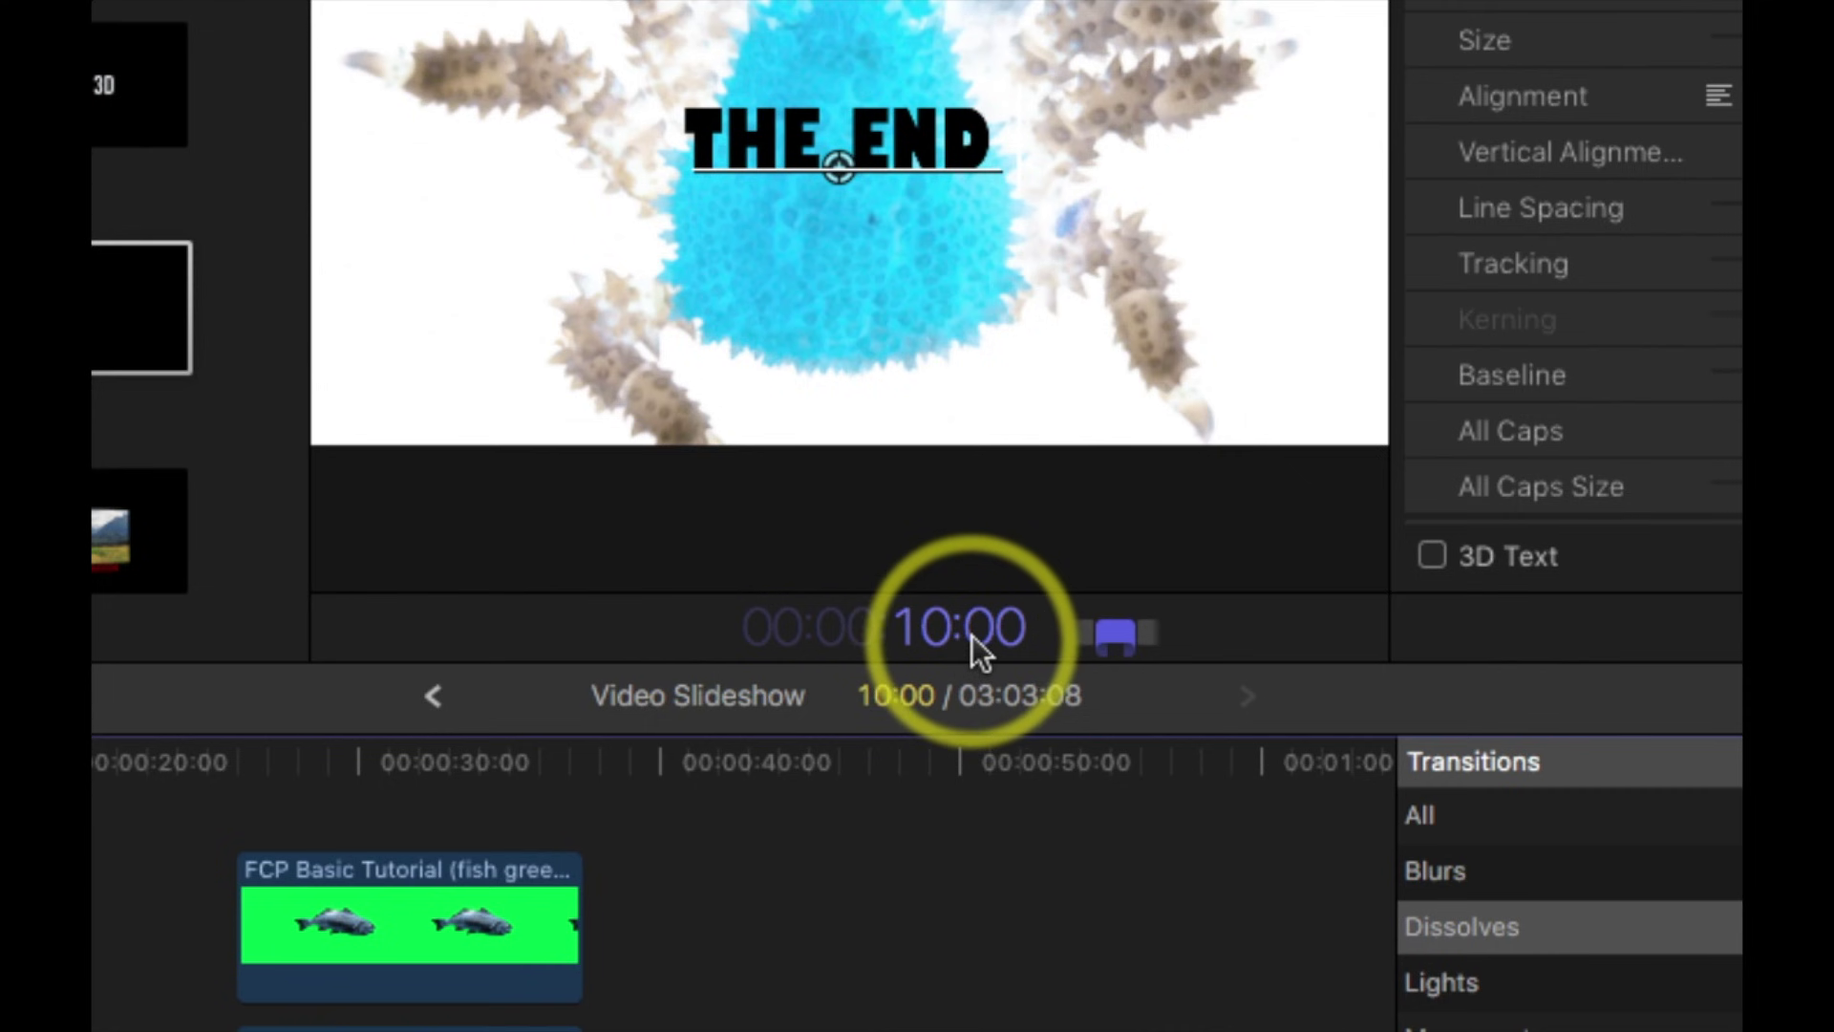
pyautogui.write('6')
pyautogui.press('Return')
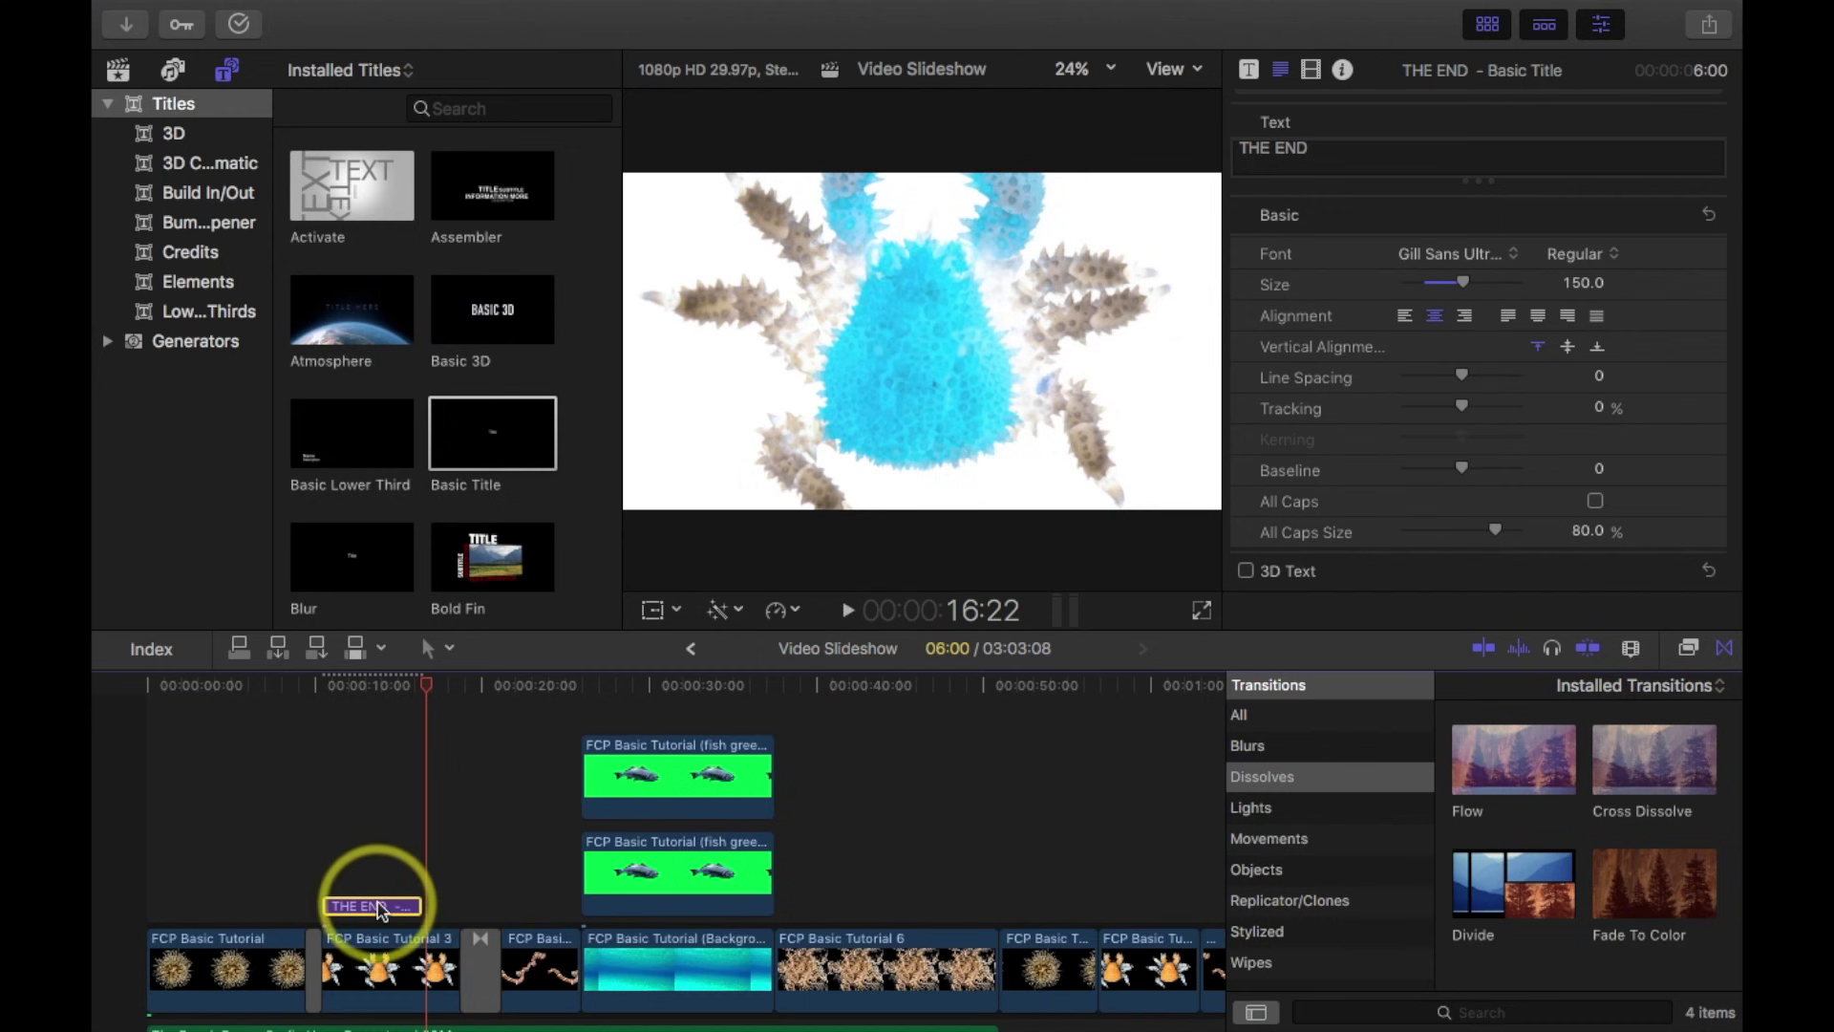
# Extend the THE END title to 9:15 and move it to the end of the timeline, directly after the last clip.
pyautogui.moveTo(421, 905)
pyautogui.mouseDown()
pyautogui.moveTo(547, 905)
pyautogui.moveTo(270, 884)
pyautogui.moveTo(432, 898)
pyautogui.mouseUp()
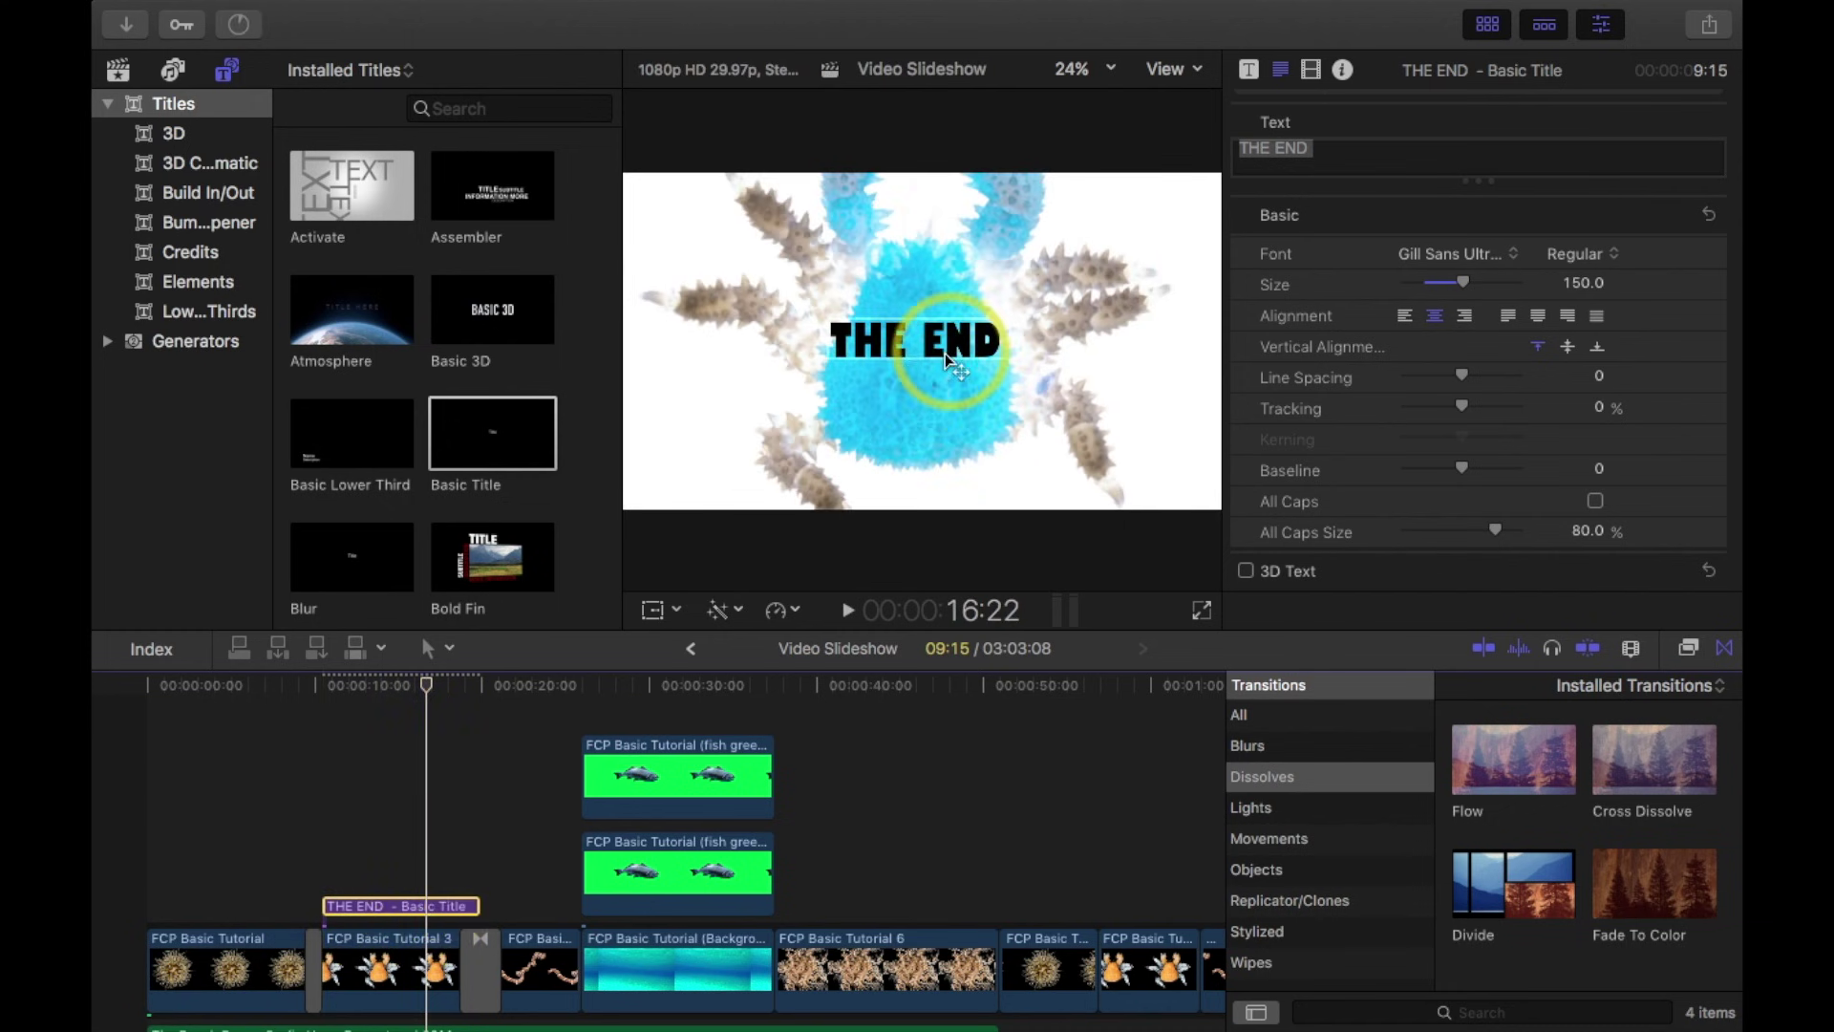
pyautogui.hscroll(3, 485, 822)
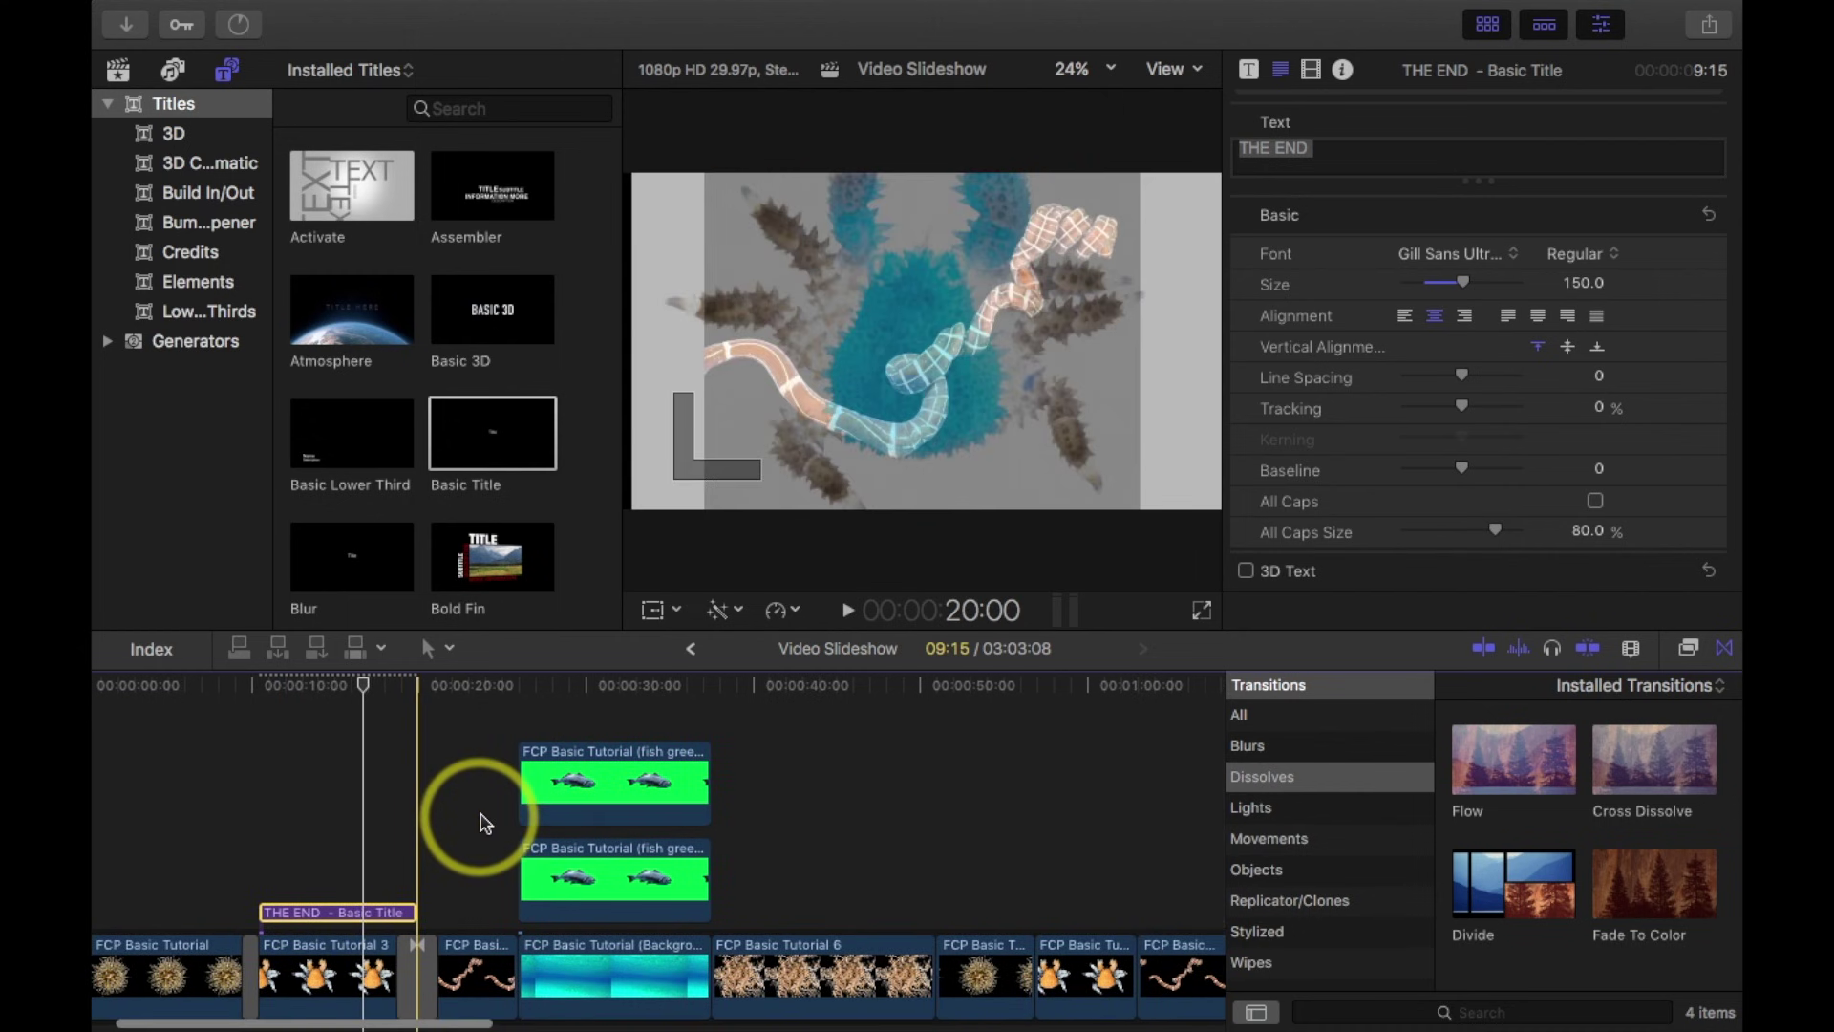
pyautogui.moveTo(349, 917); pyautogui.dragTo(821, 974)
# Bring the playhead over the THE END title and lighten its face color against the black background.
pyautogui.click(761, 685)
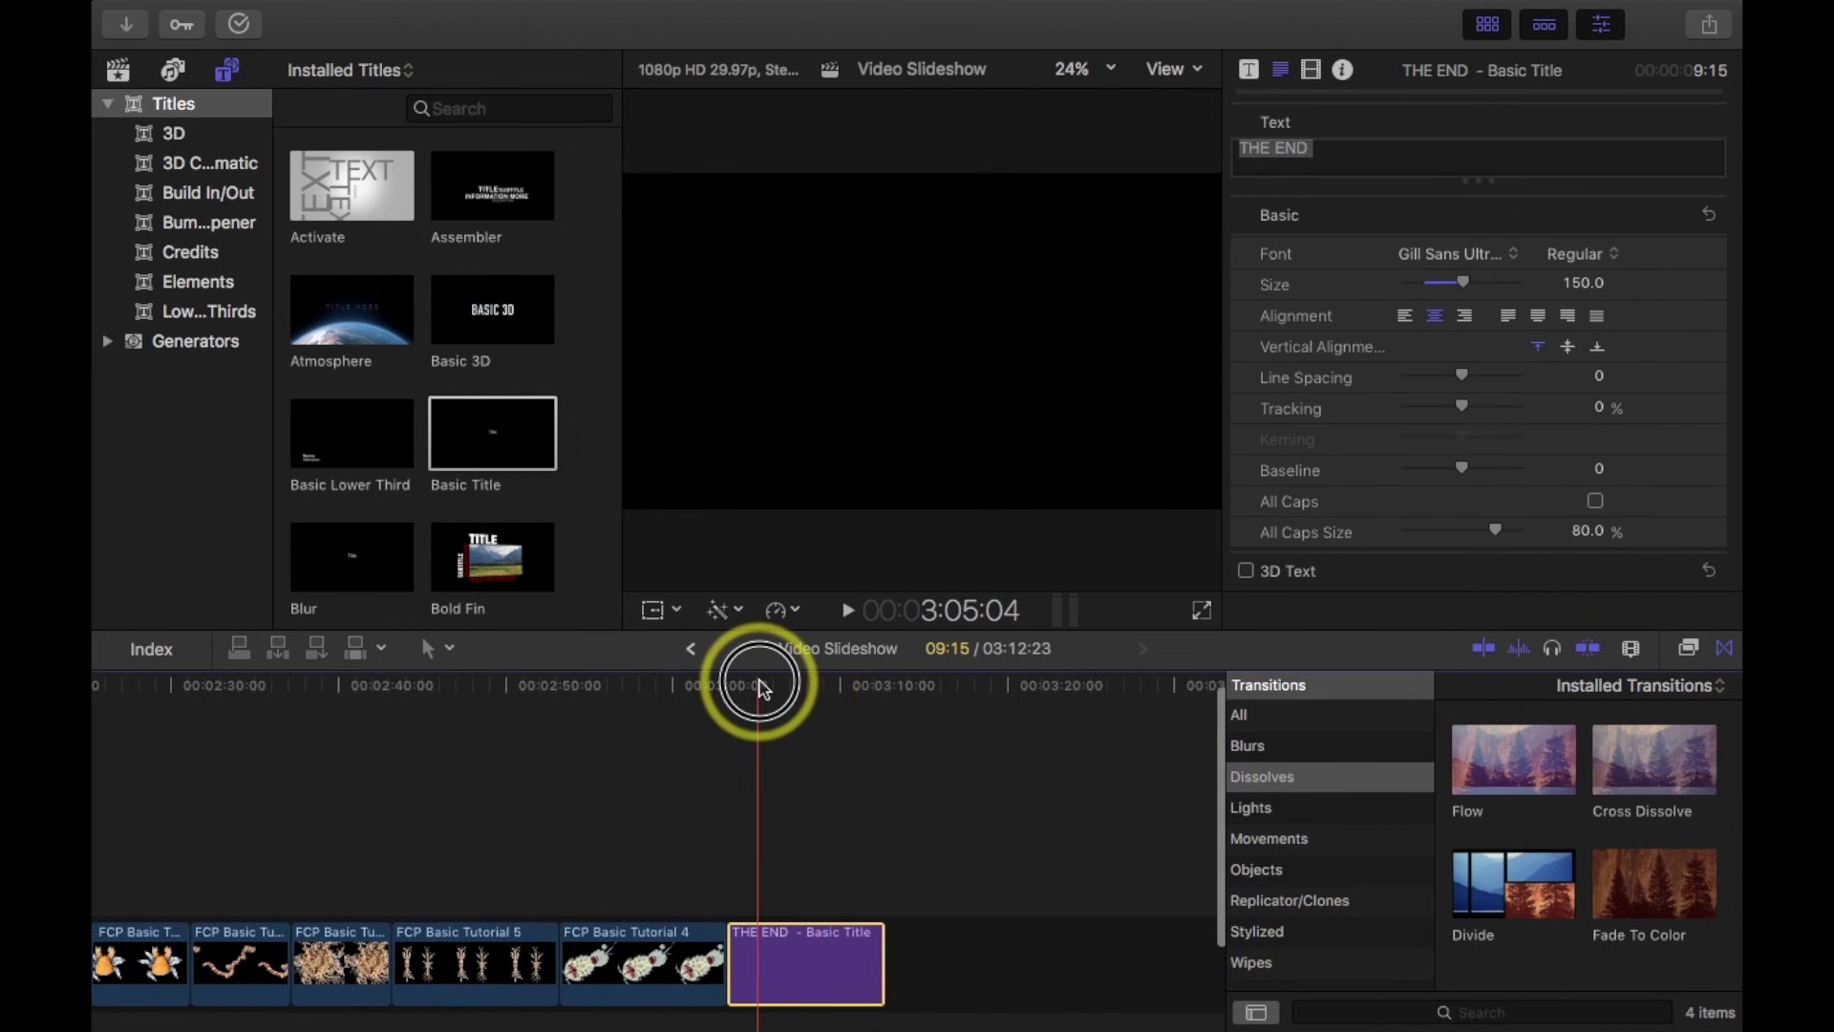
pyautogui.moveTo(761, 685); pyautogui.dragTo(783, 686)
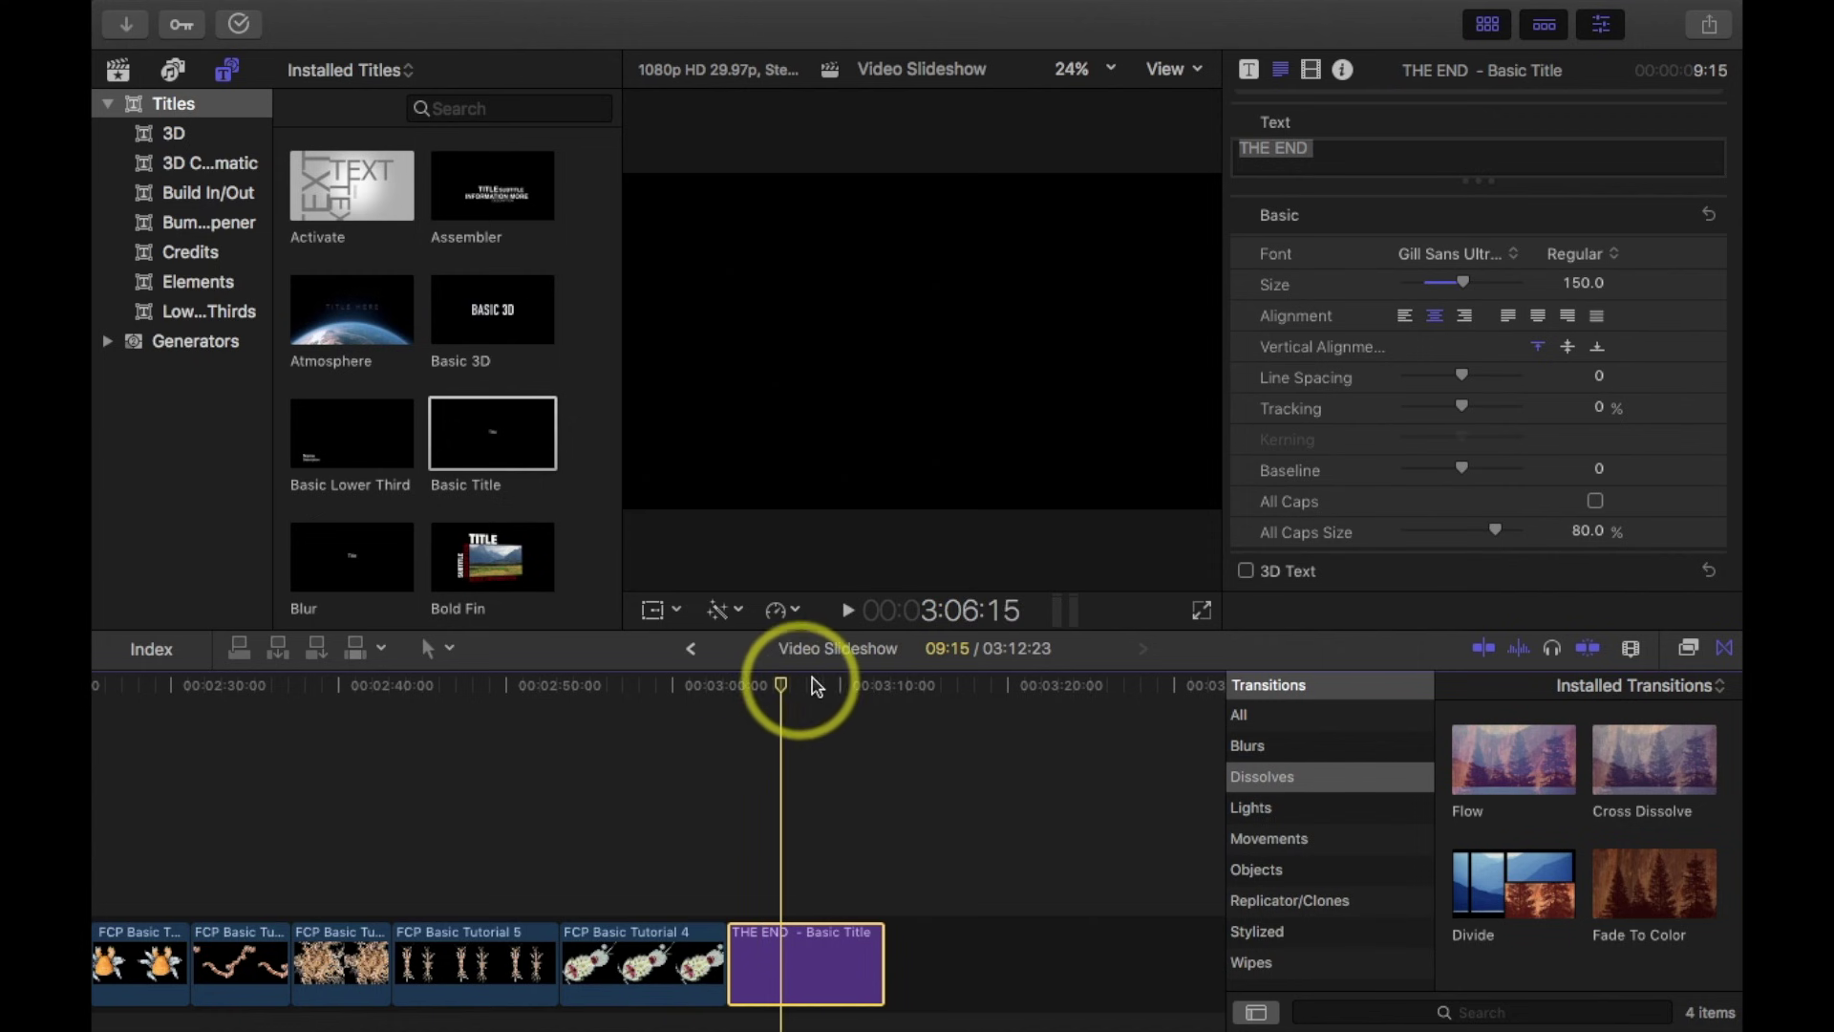
pyautogui.scroll(-5, 1609, 495)
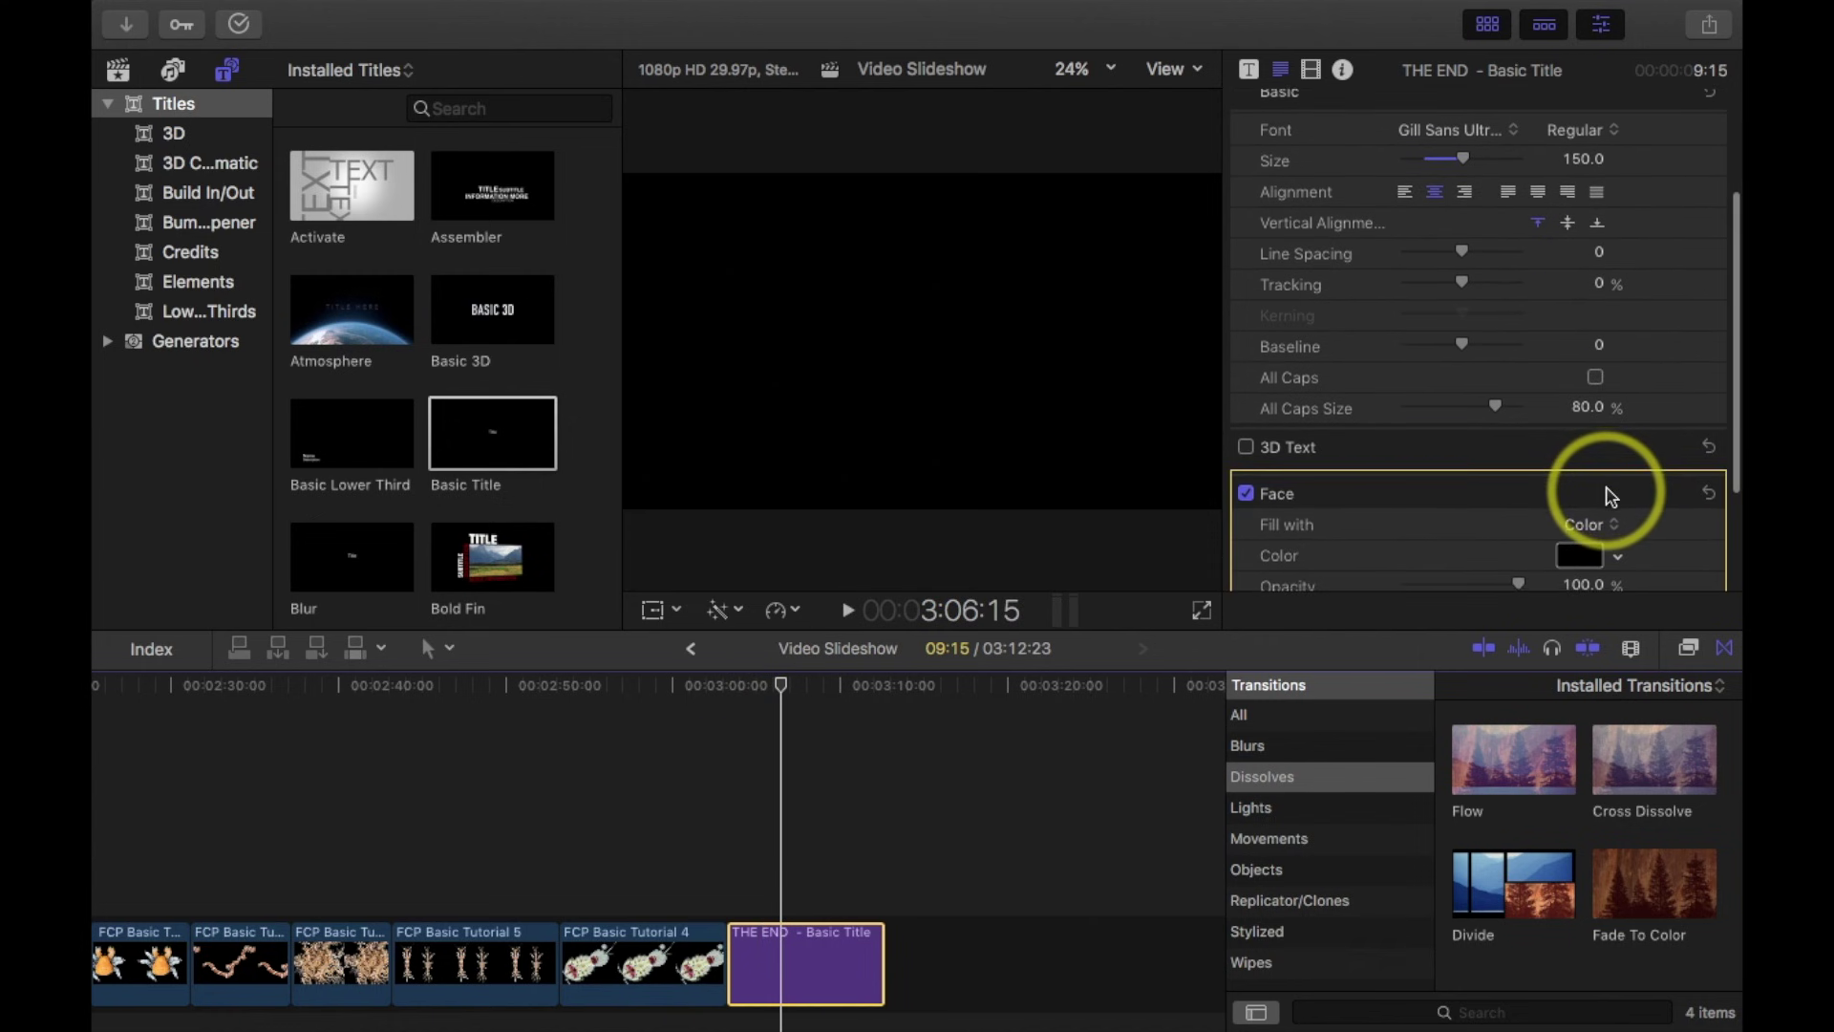
pyautogui.click(1616, 503)
pyautogui.moveTo(1568, 533); pyautogui.dragTo(1413, 528)
pyautogui.click(1460, 444)
pyautogui.moveTo(777, 687)
pyautogui.mouseDown()
pyautogui.moveTo(831, 684)
pyautogui.moveTo(789, 684)
pyautogui.mouseUp()
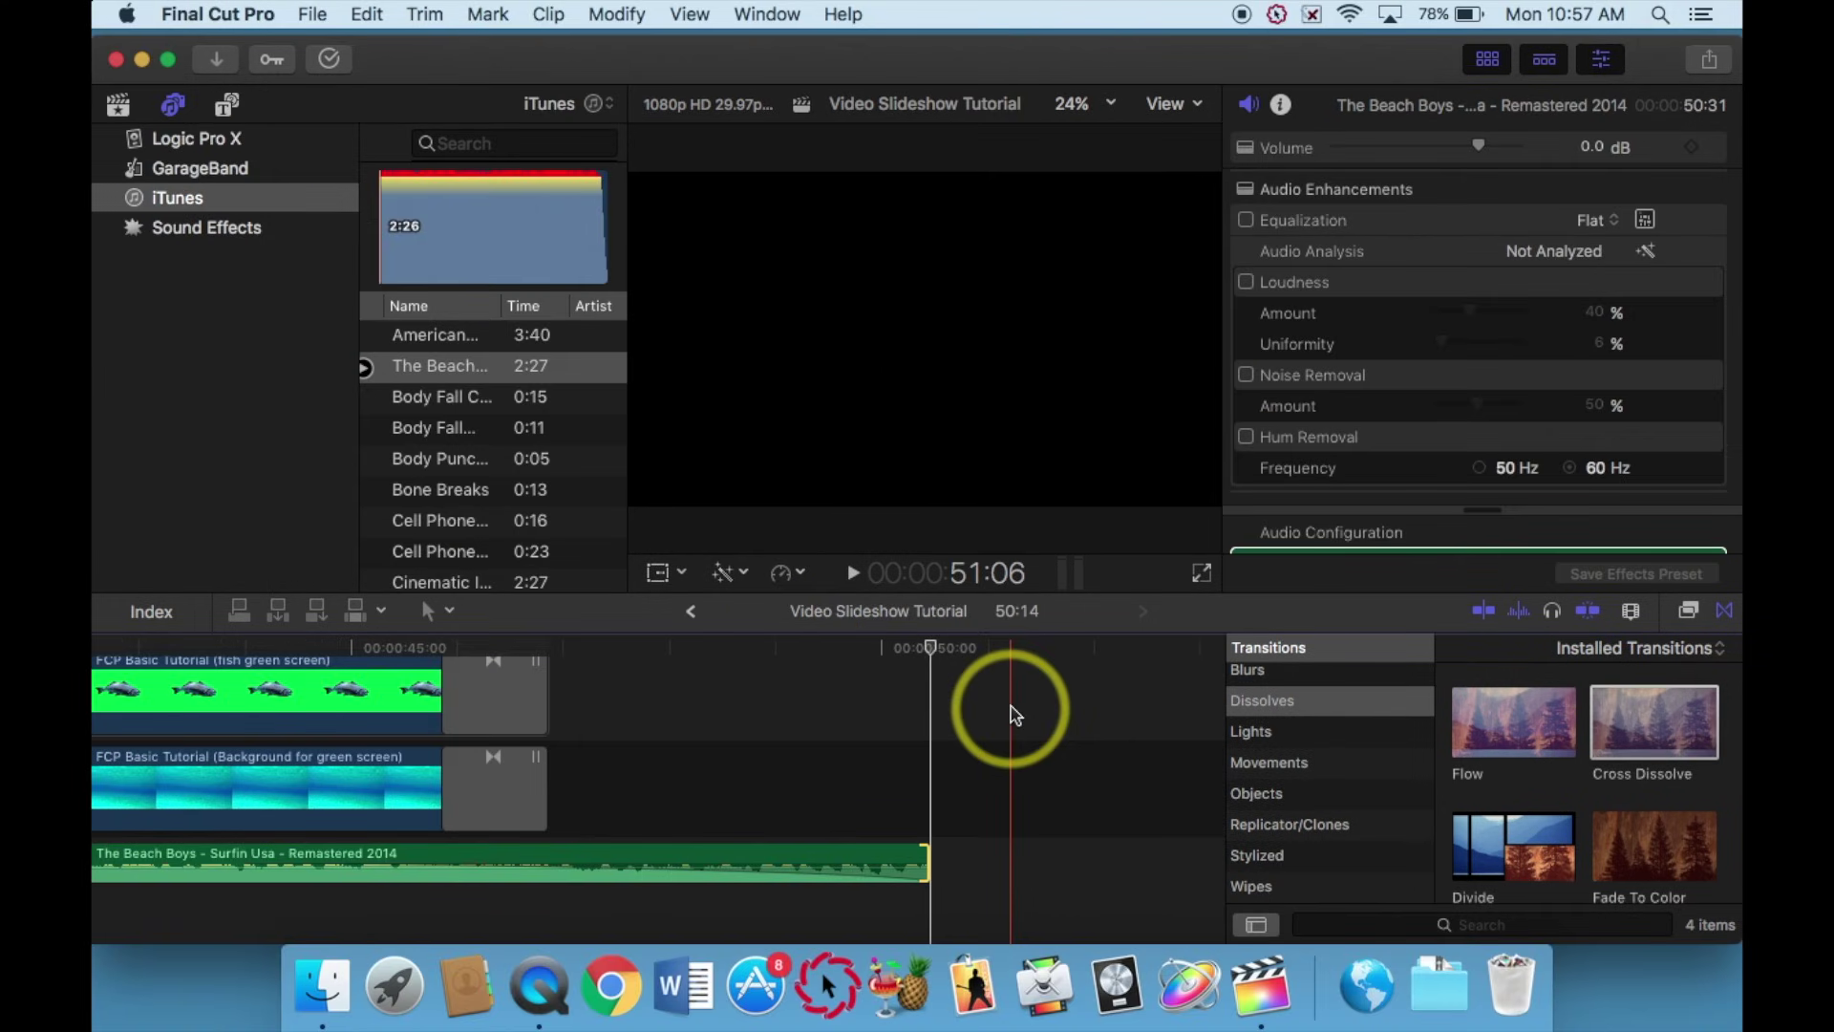
# Return to the start of the Video Slideshow Tutorial timeline and look at the Share destinations, including Master File.
pyautogui.hscroll(-10, 704, 745)
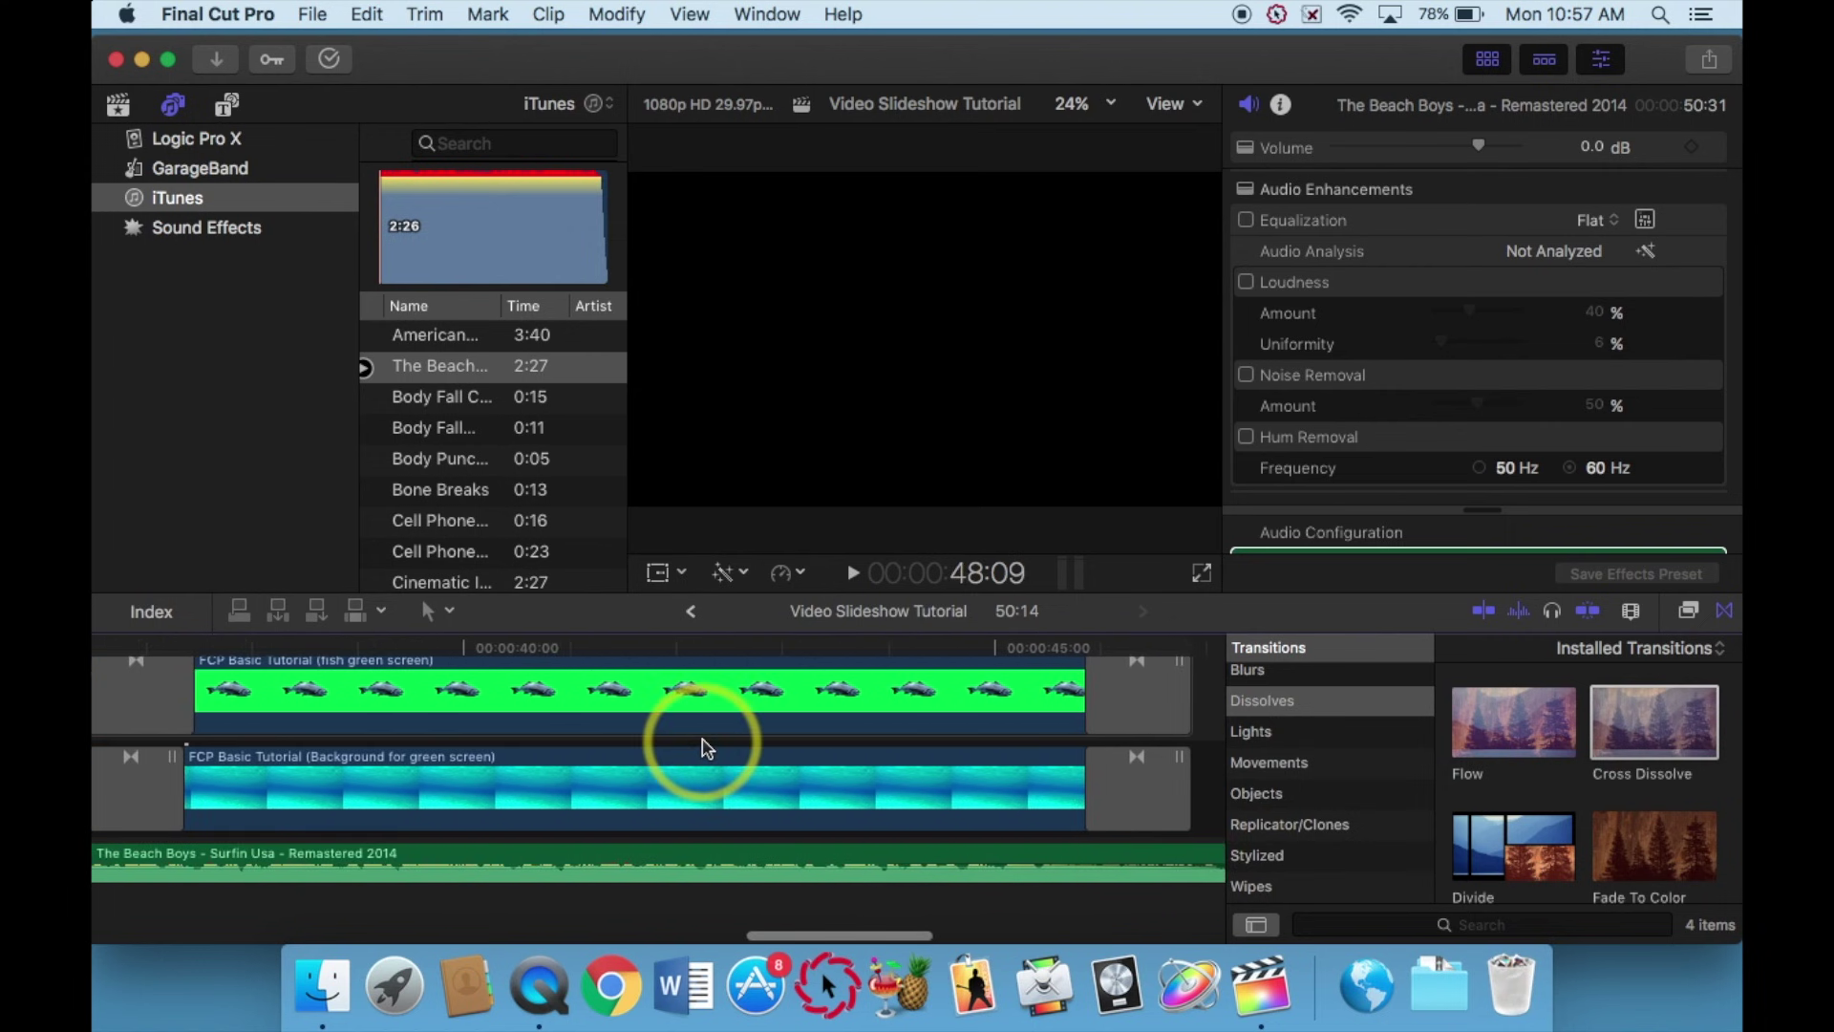
pyautogui.press('Home')
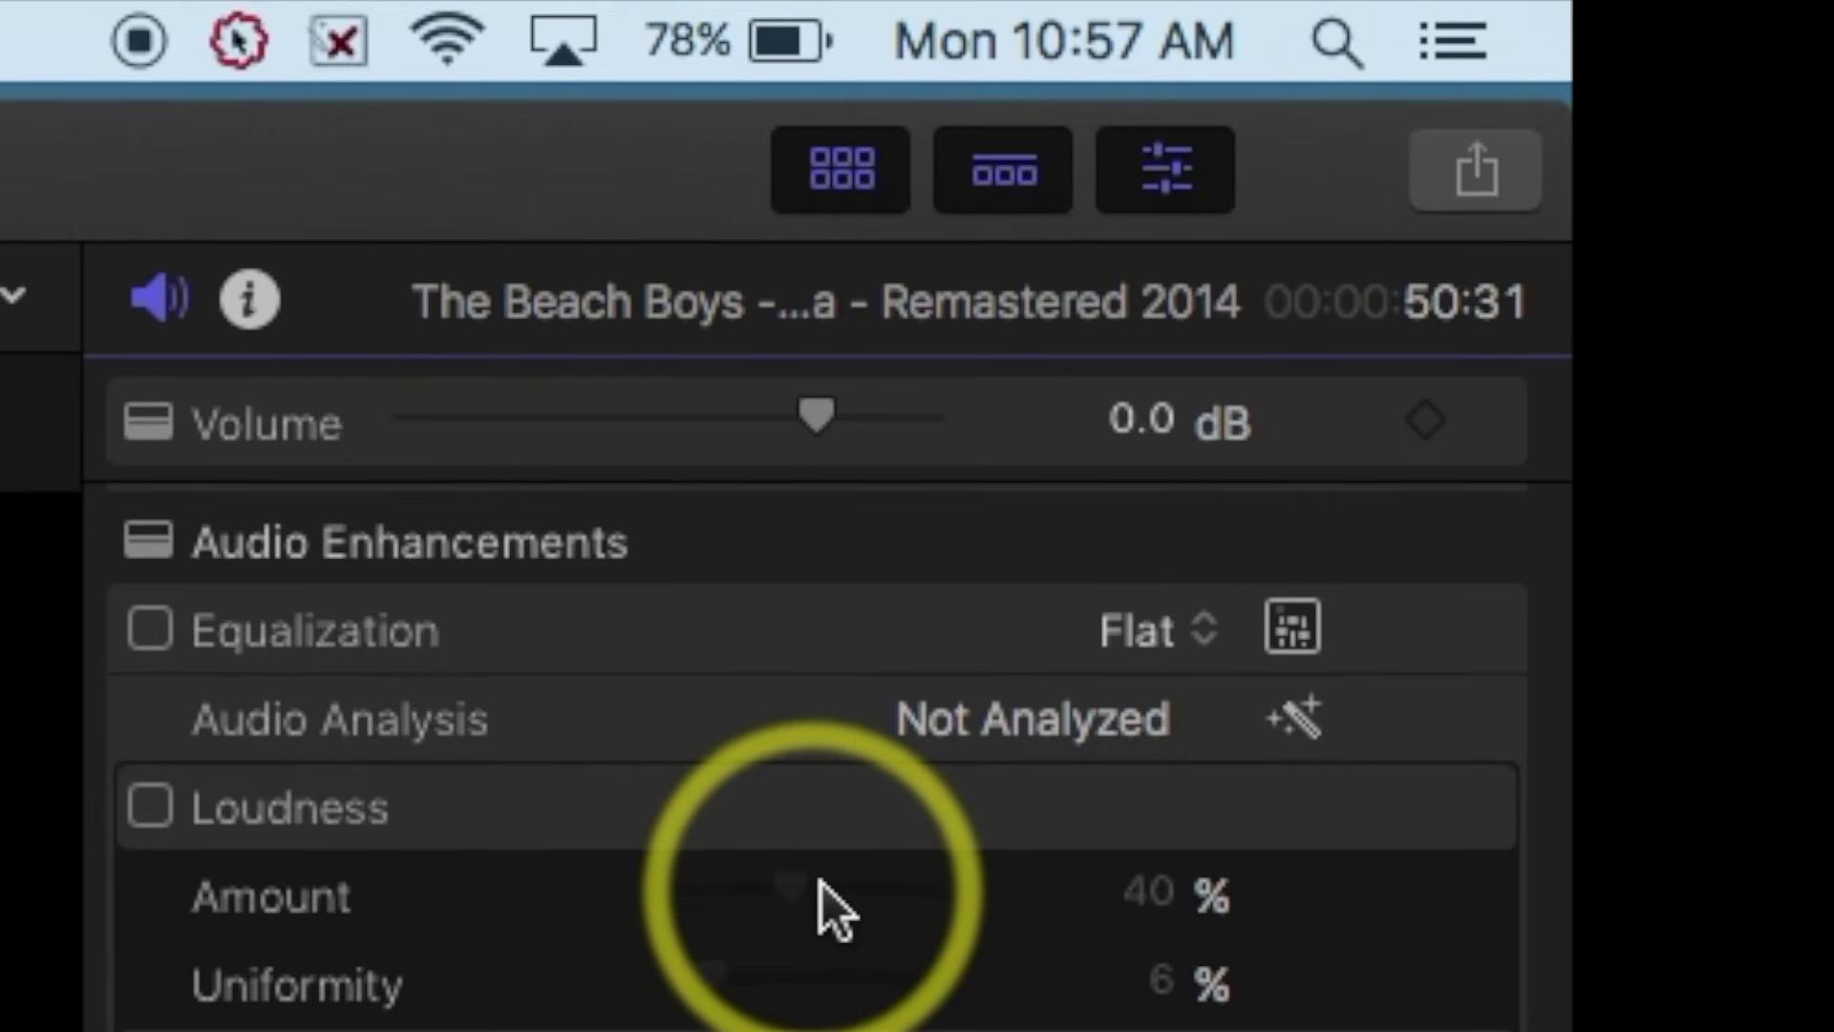
pyautogui.click(1493, 182)
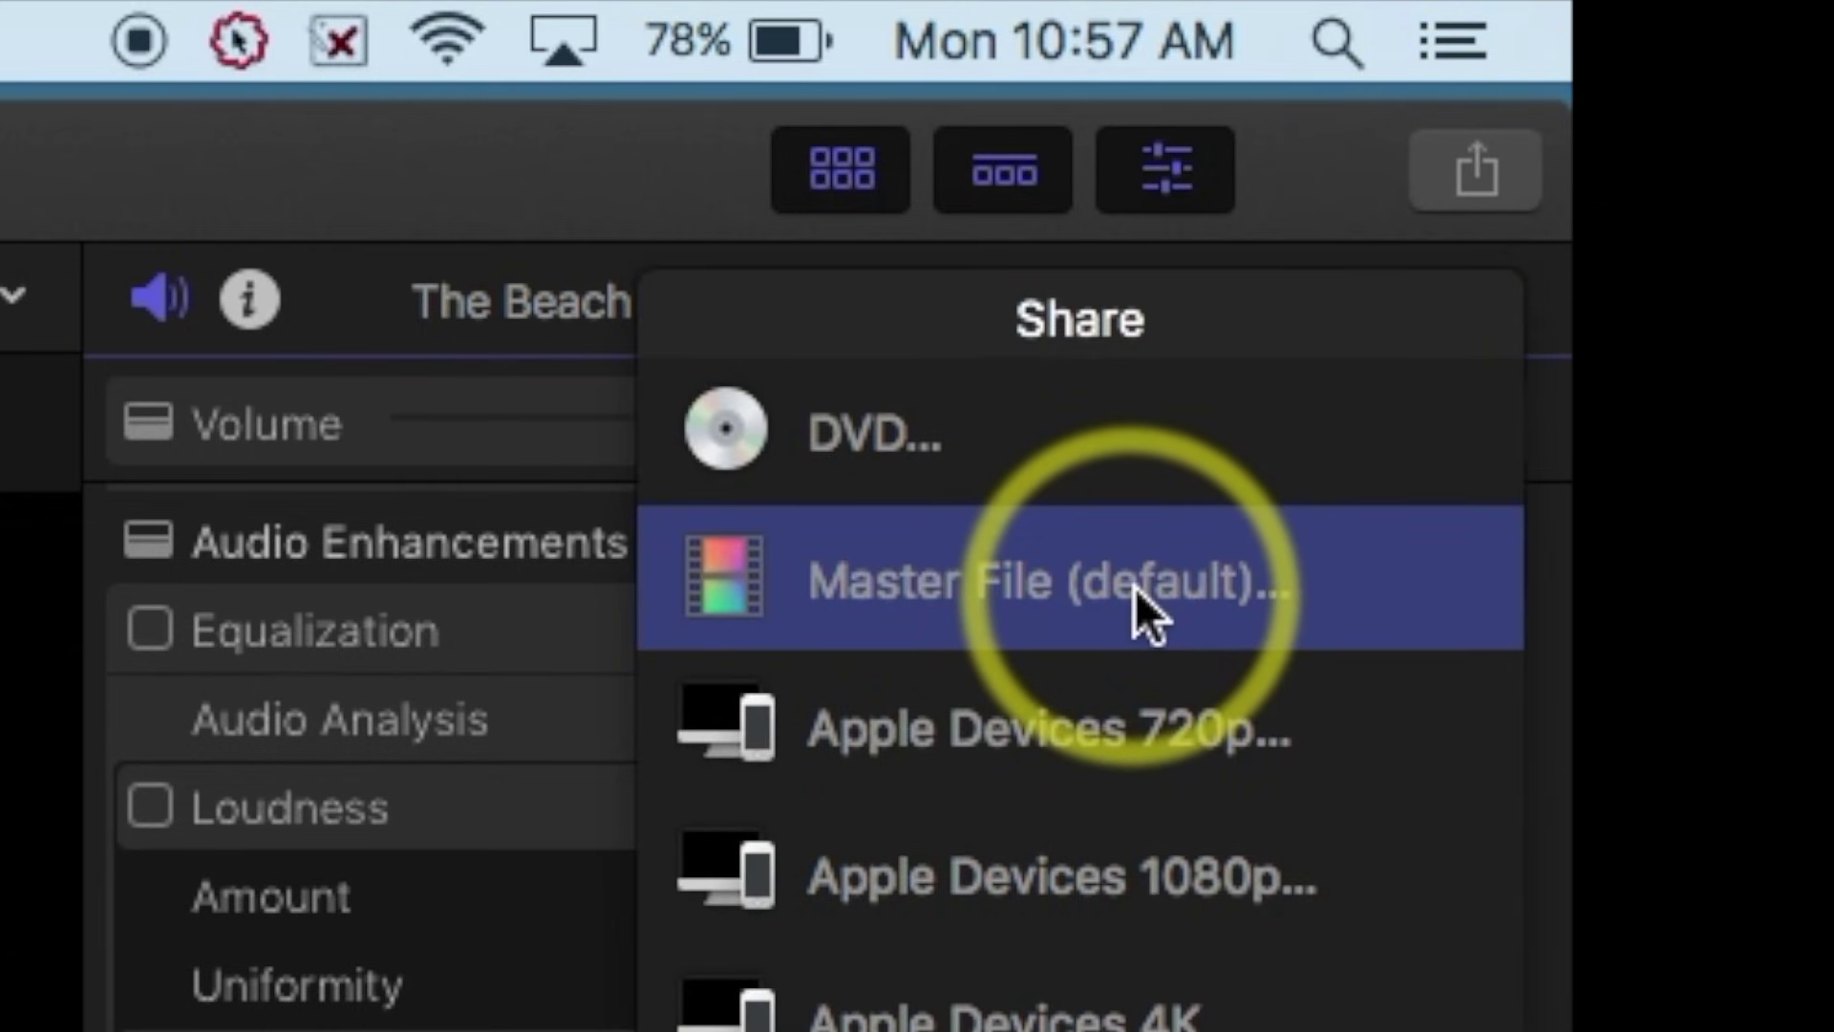
pyautogui.click(1480, 177)
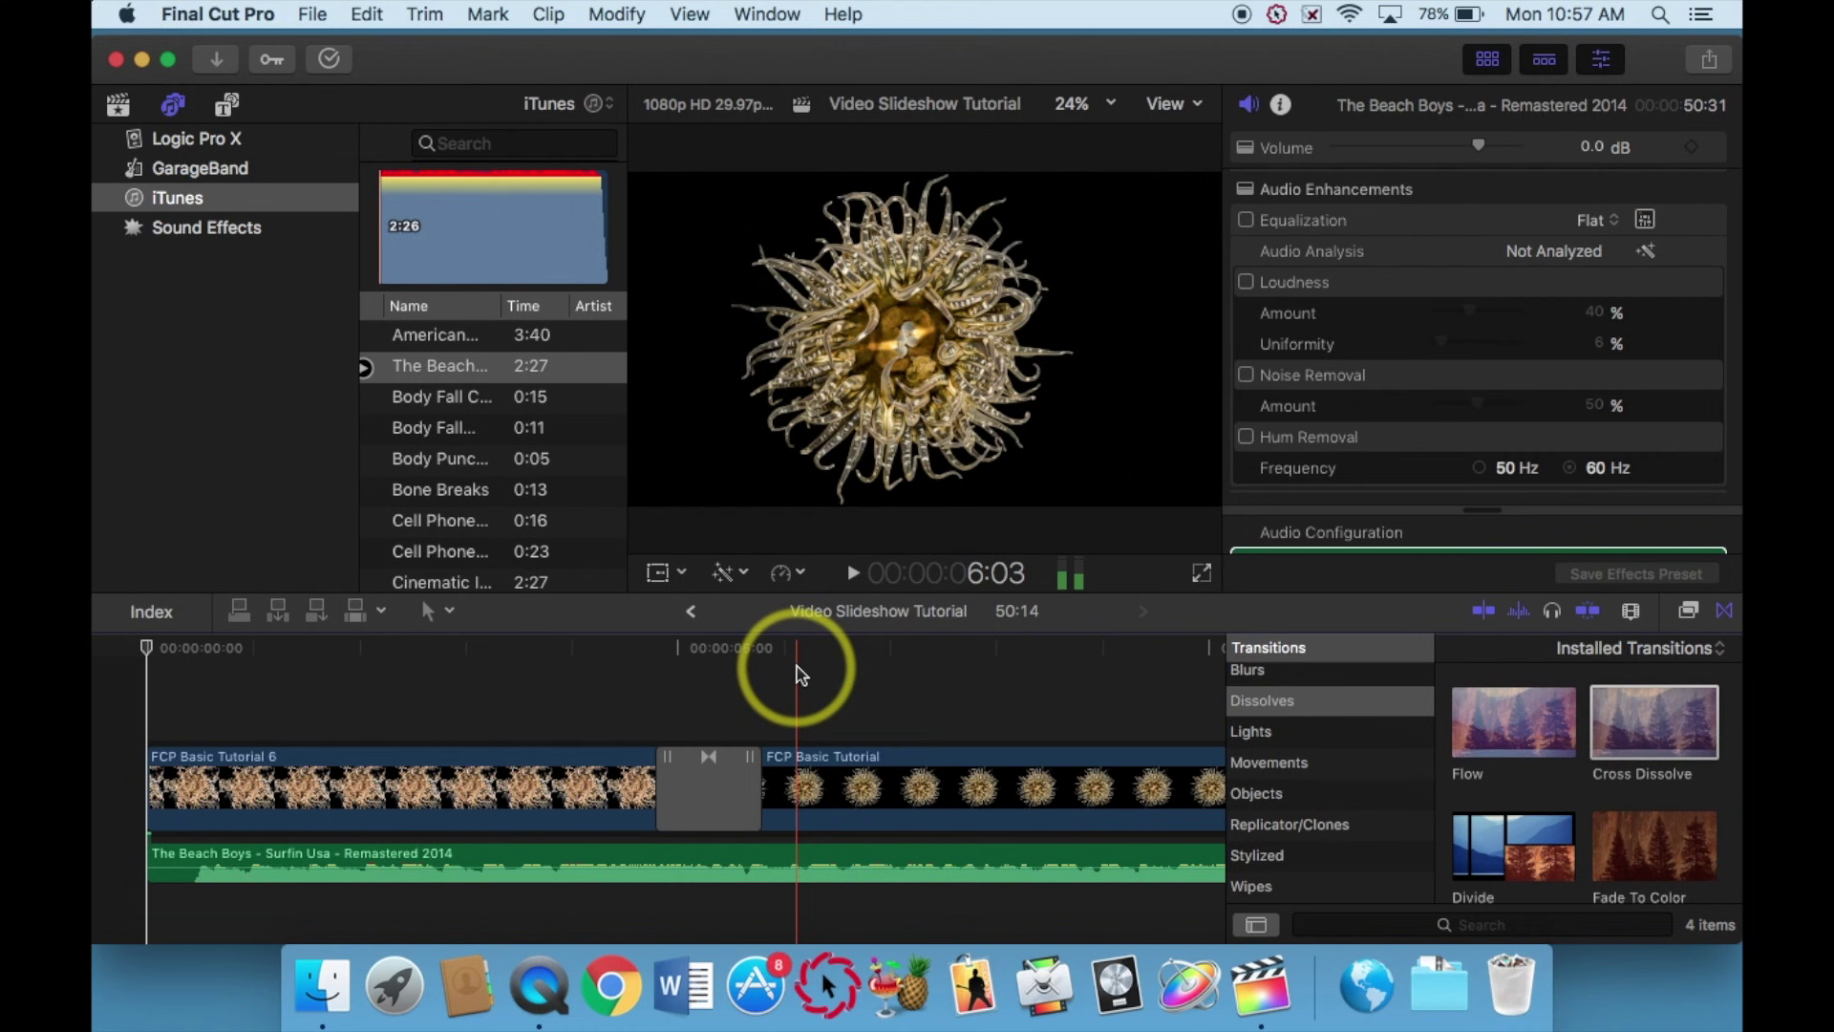
# Select the first clip, FCP Basic Tutorial 6, and skim through the beginning of the timeline.
pyautogui.moveTo(800, 674); pyautogui.dragTo(643, 697)
pyautogui.click(493, 785)
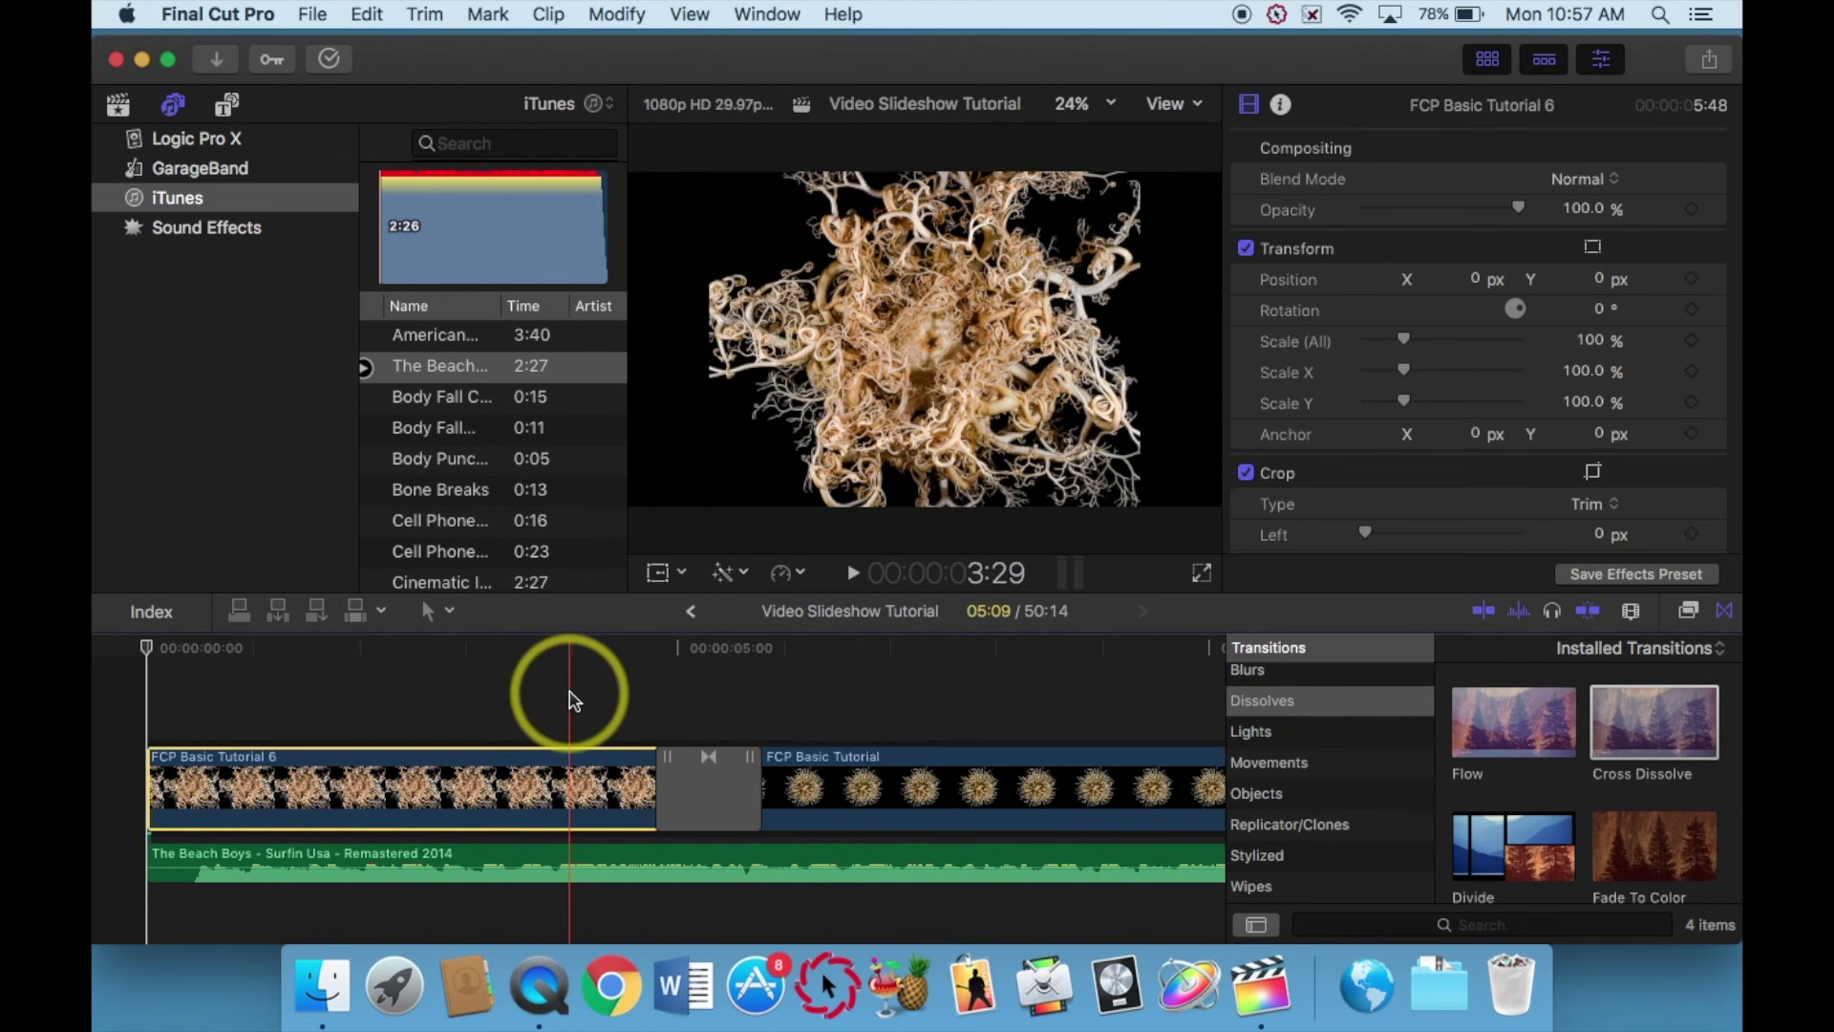
pyautogui.moveTo(578, 700); pyautogui.dragTo(361, 697)
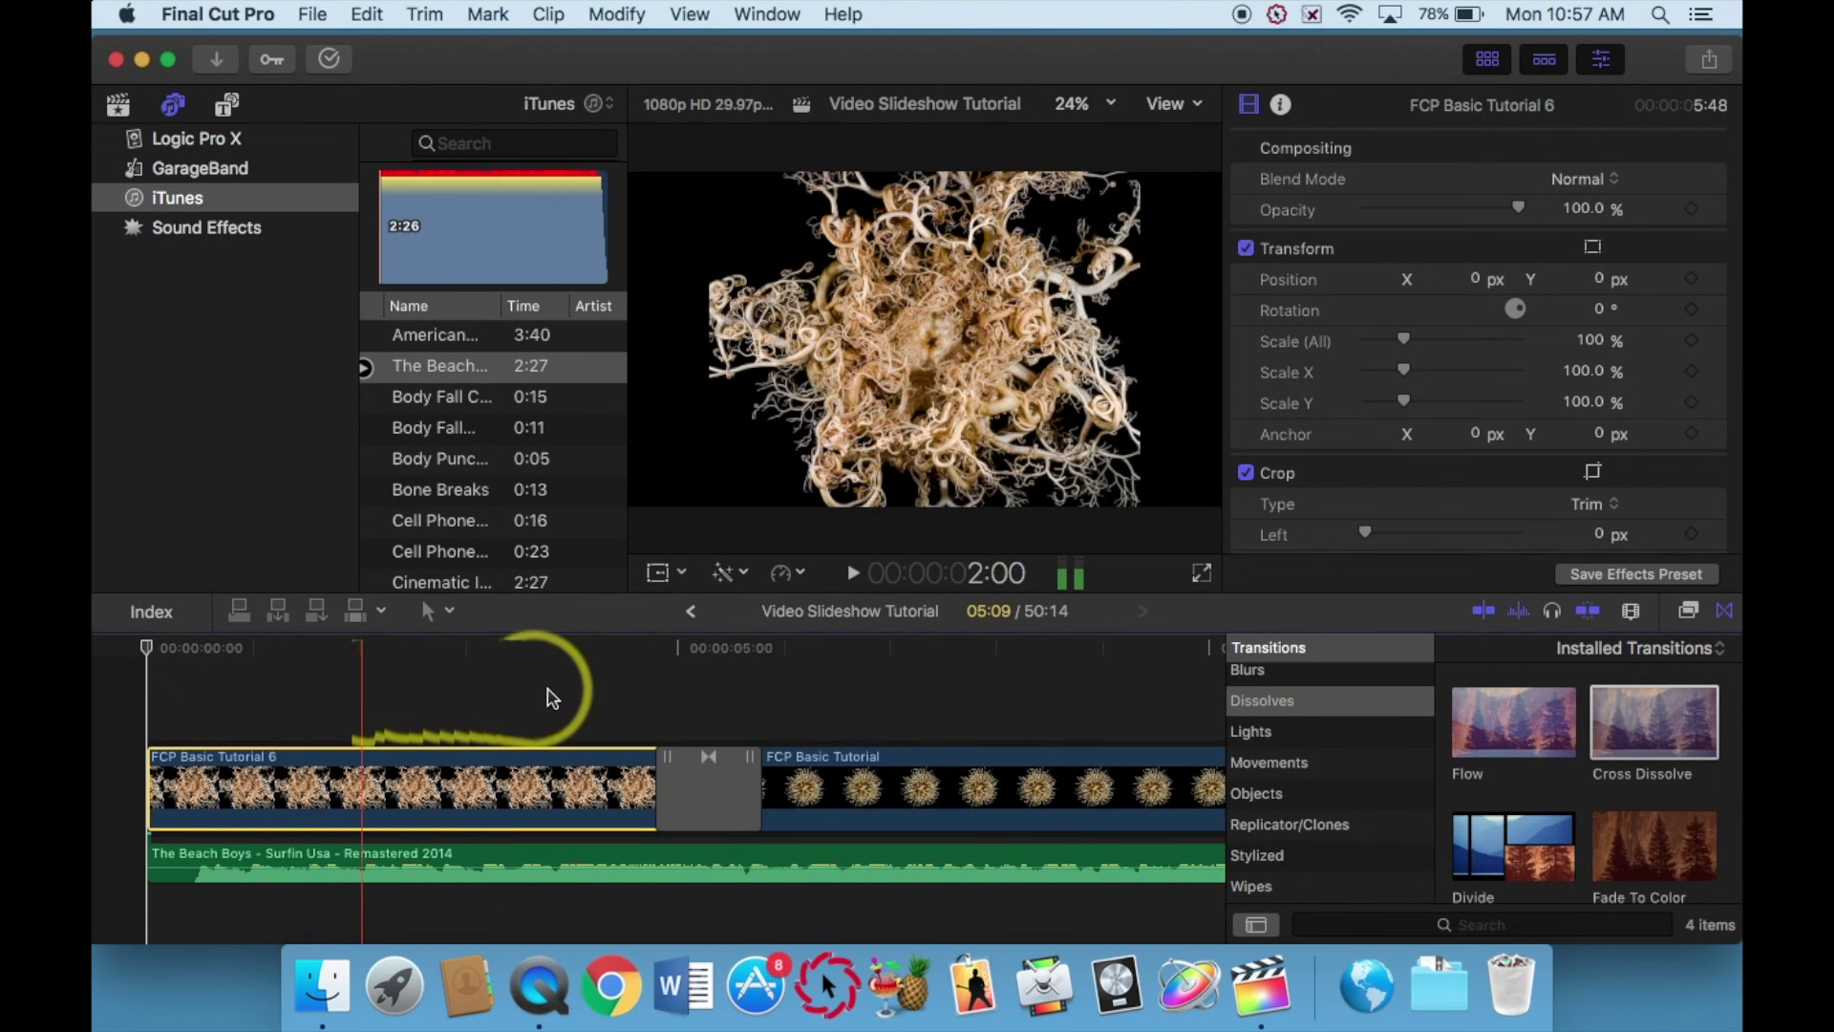
pyautogui.click(878, 704)
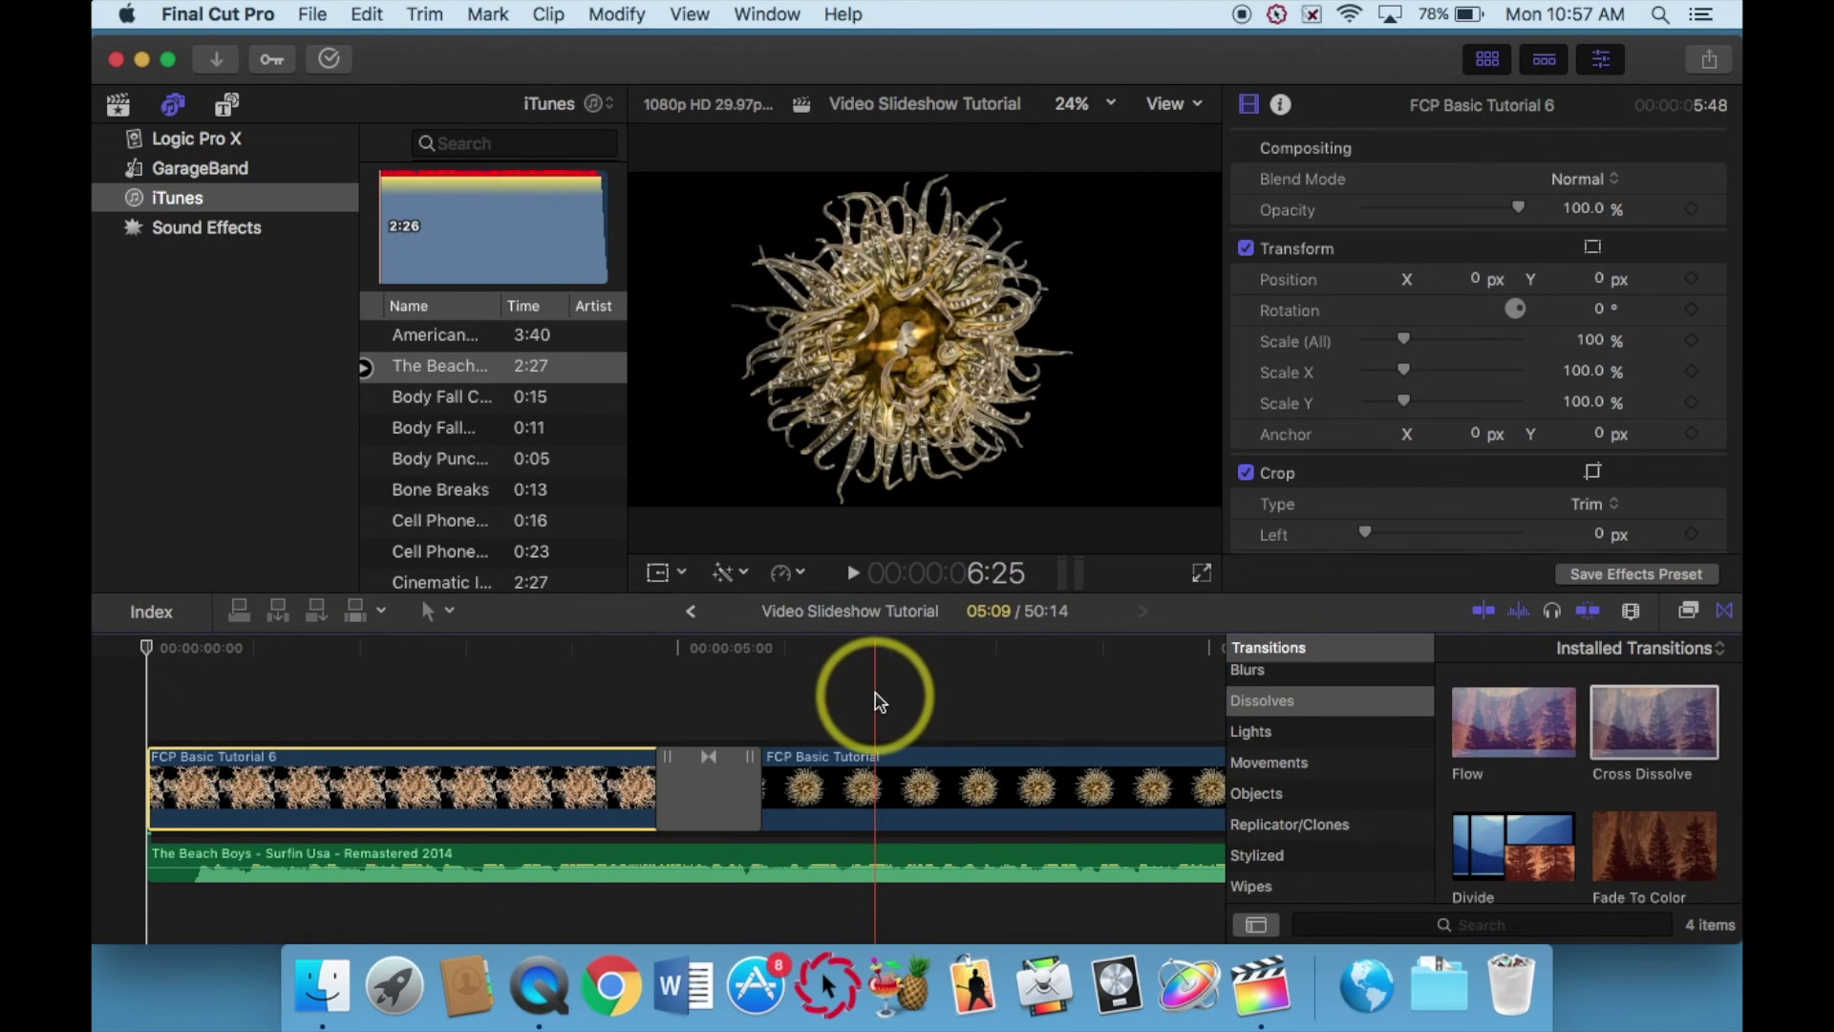
# Start a Master File export of the Video Slideshow Tutorial project and display its export settings.
pyautogui.click(879, 702)
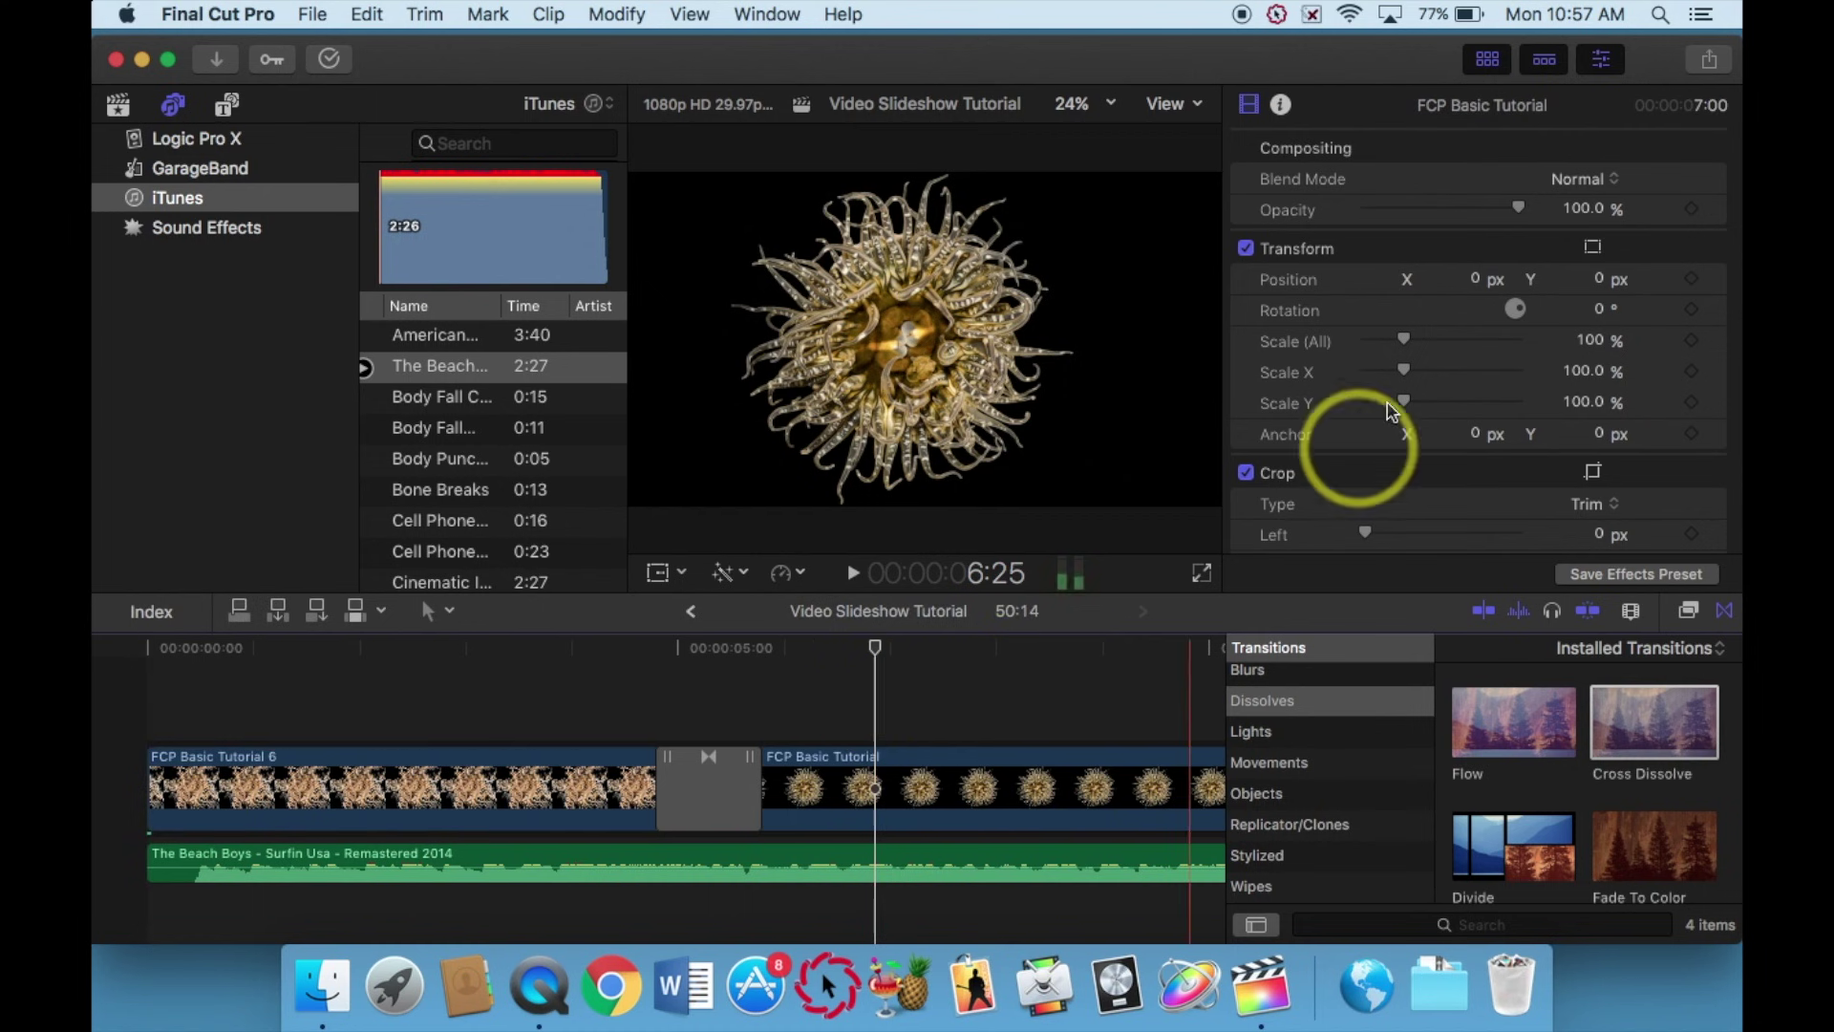
pyautogui.click(1710, 62)
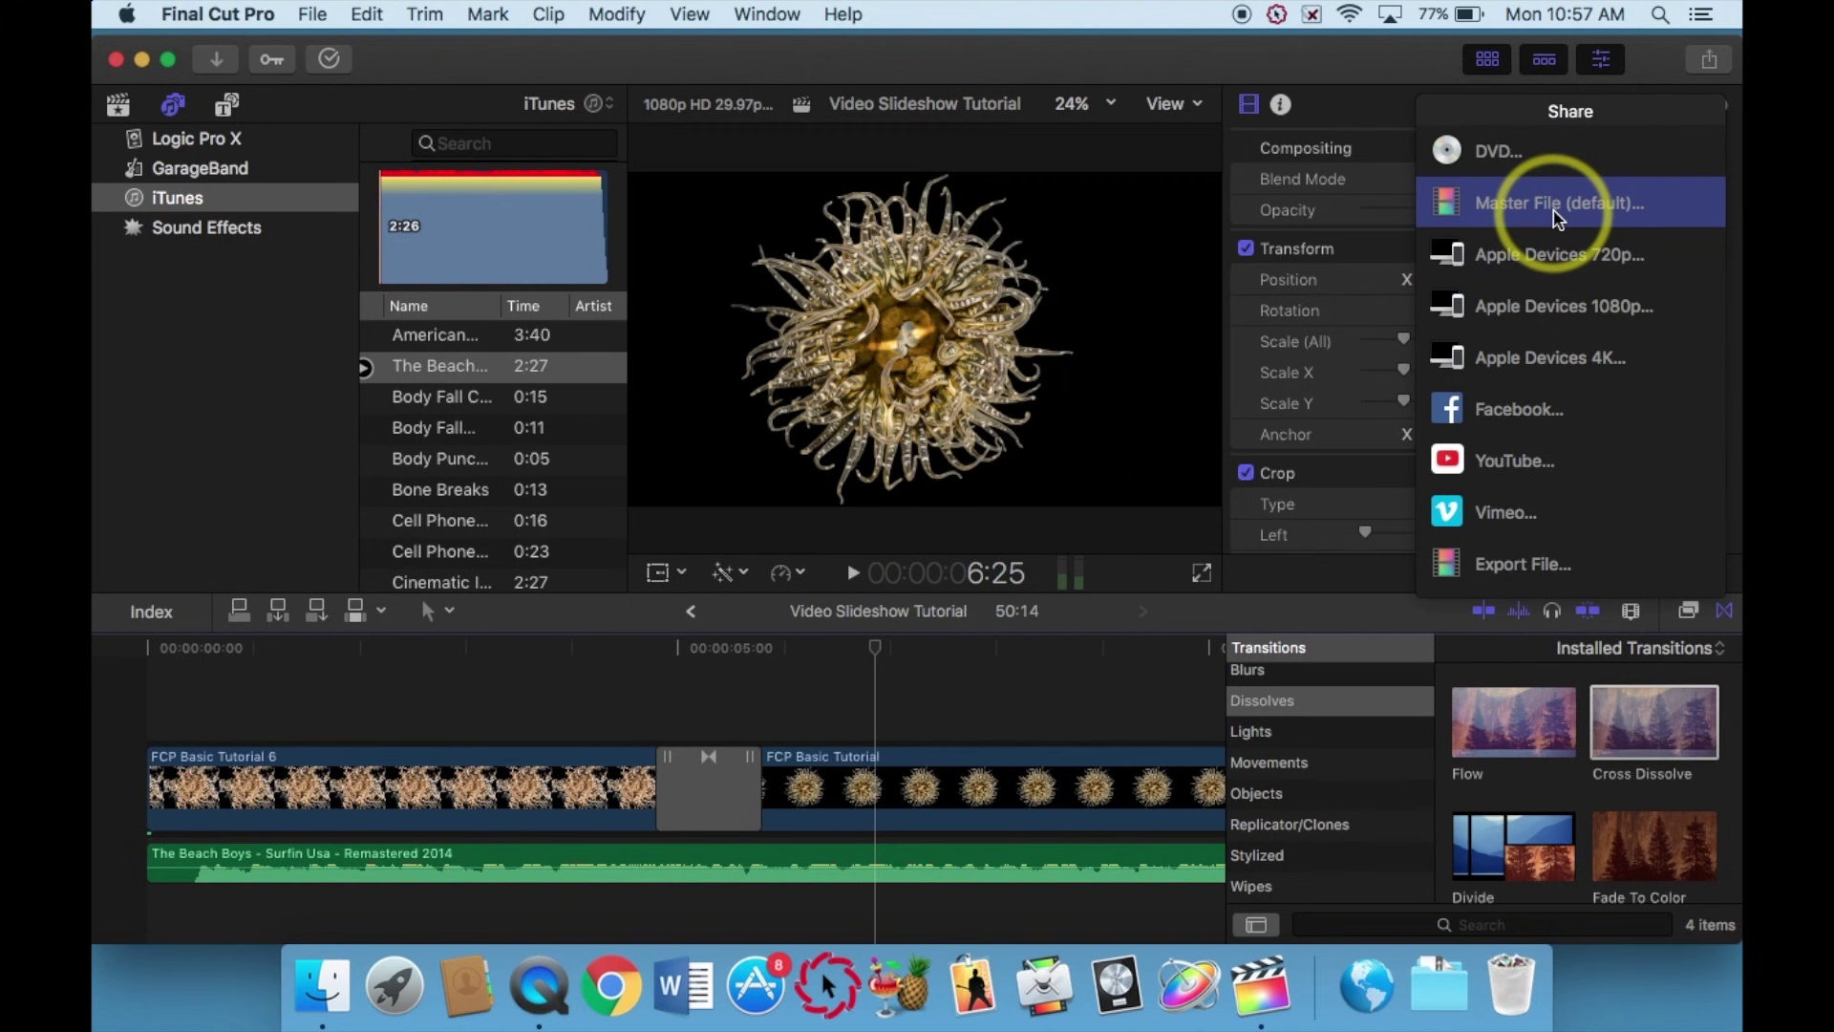
pyautogui.click(1554, 218)
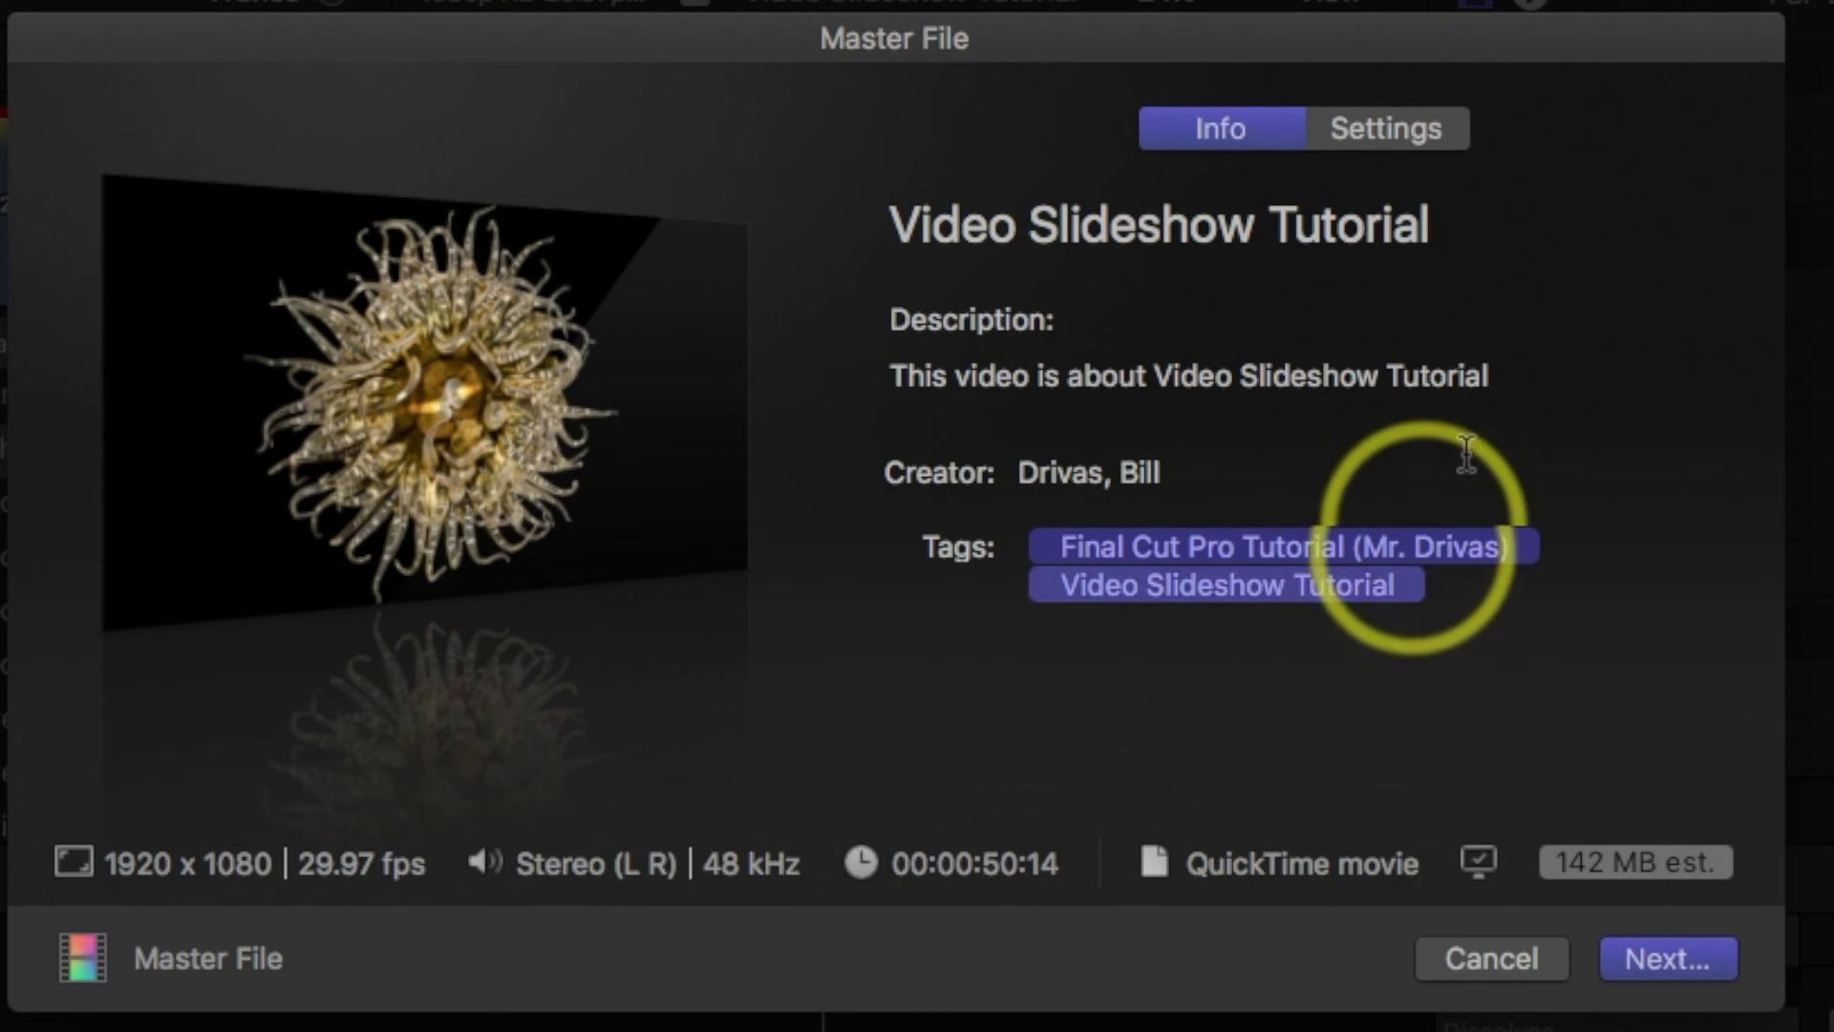
pyautogui.click(1391, 127)
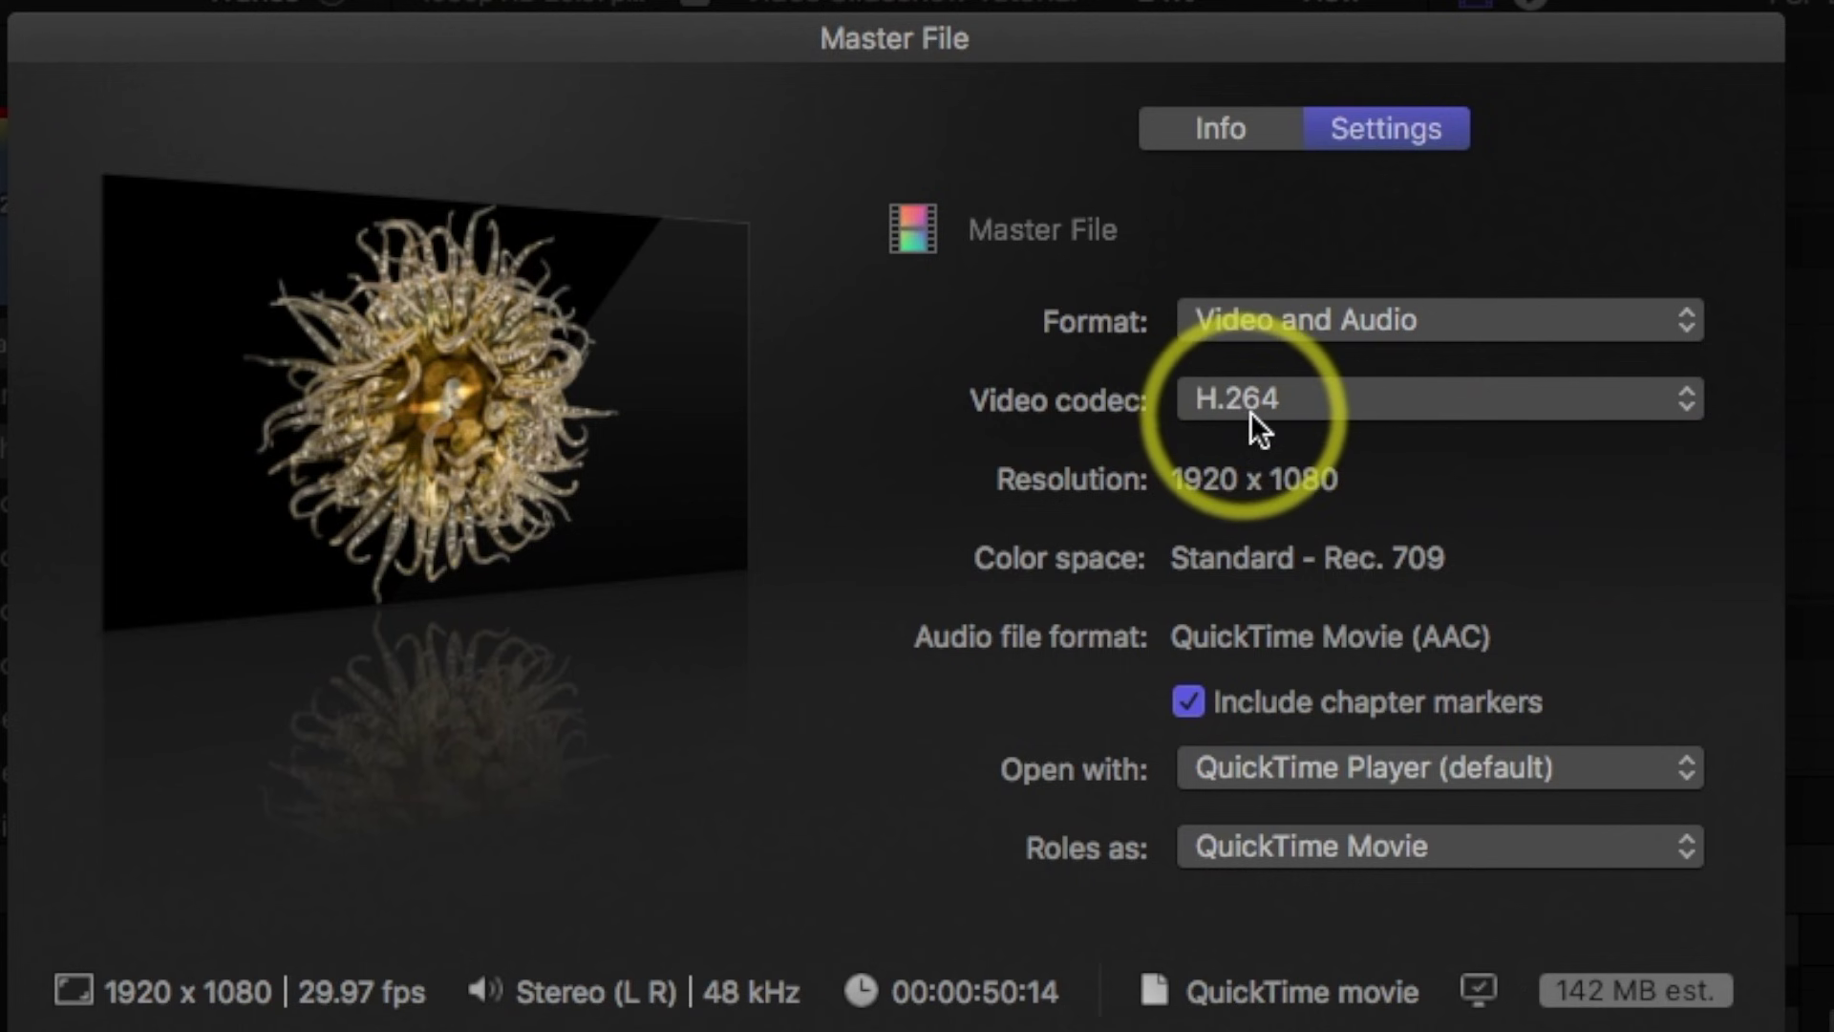
# Try Apple ProRes 422 as the export's video codec and return it to H.264.
pyautogui.click(1688, 397)
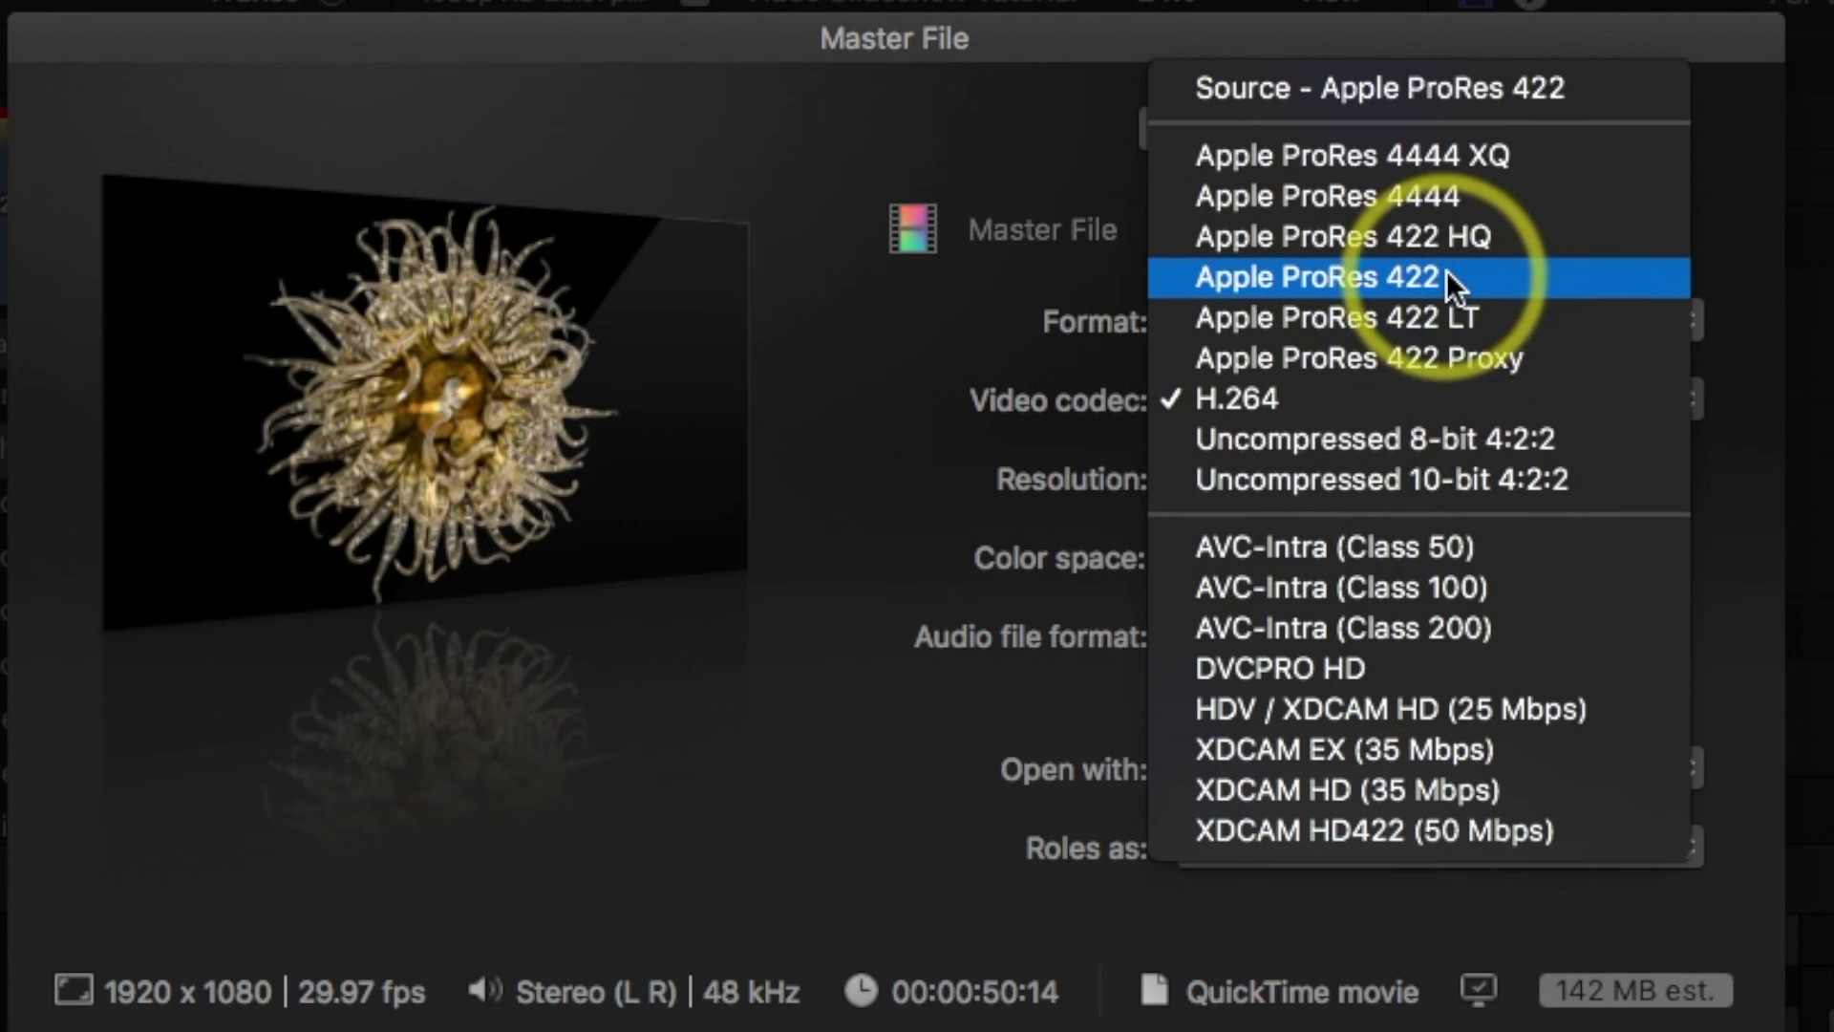
pyautogui.click(1360, 273)
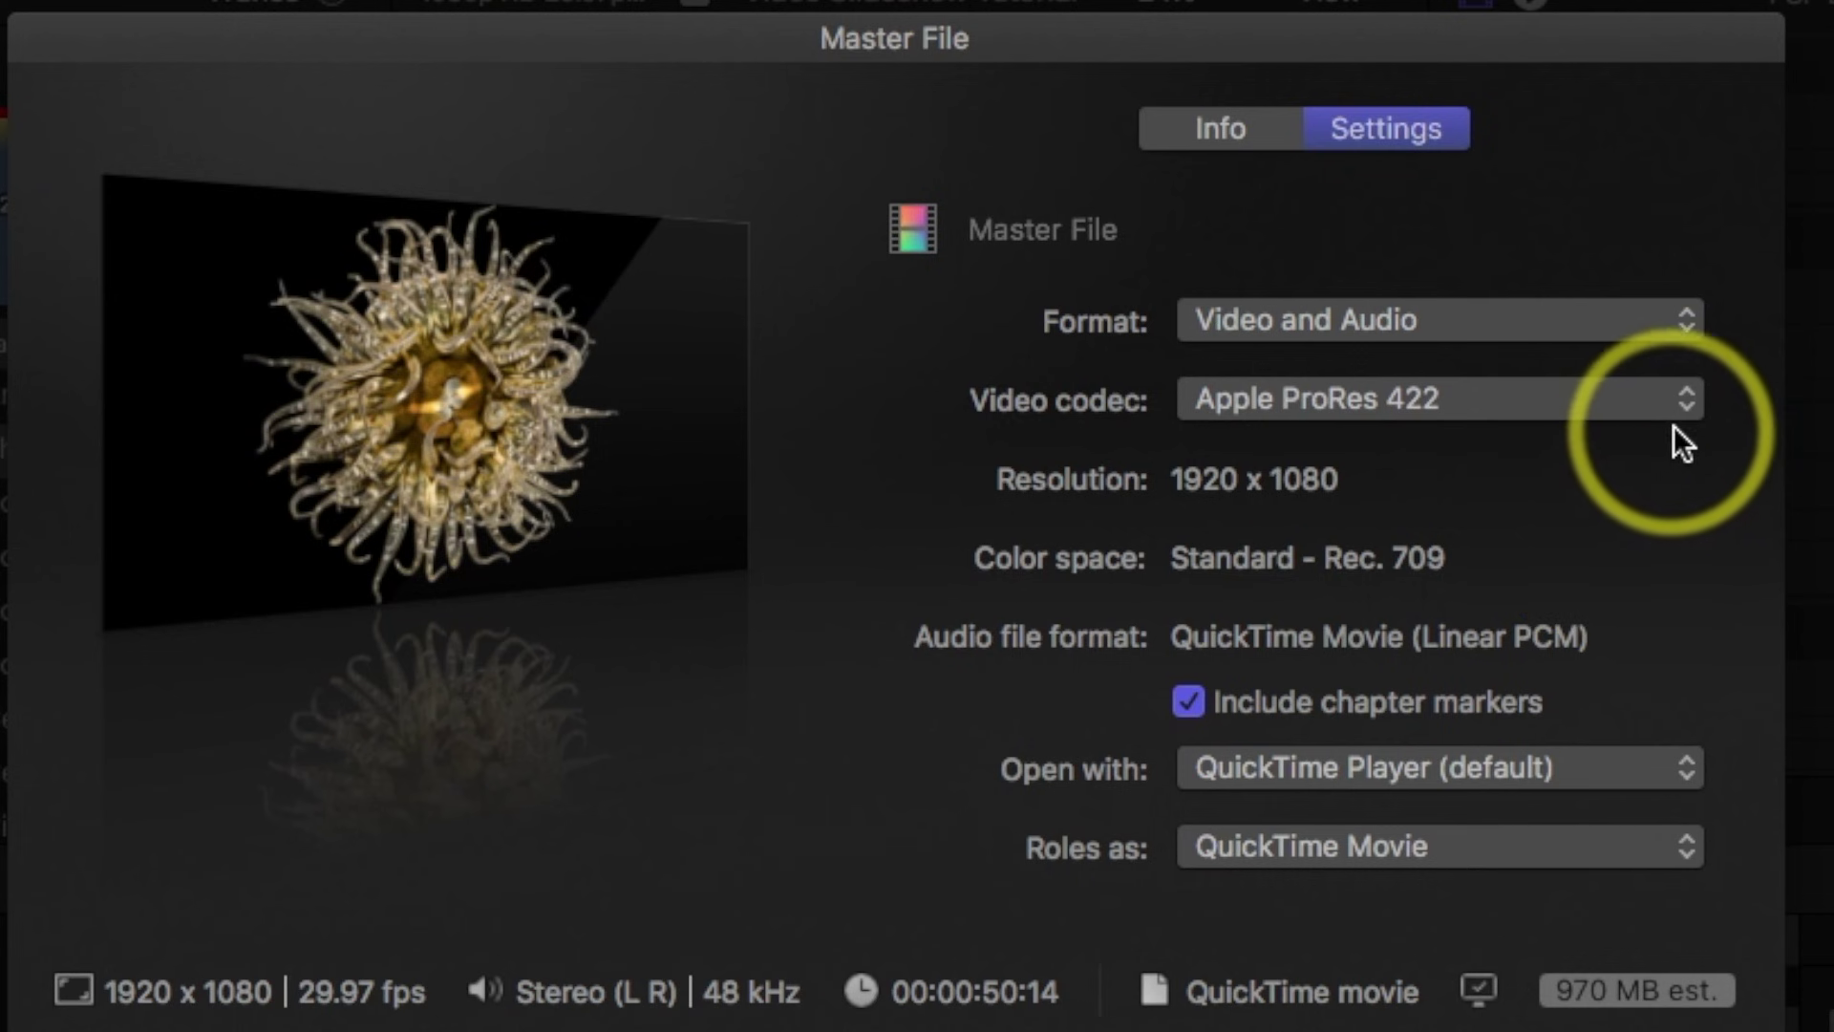
pyautogui.click(1687, 400)
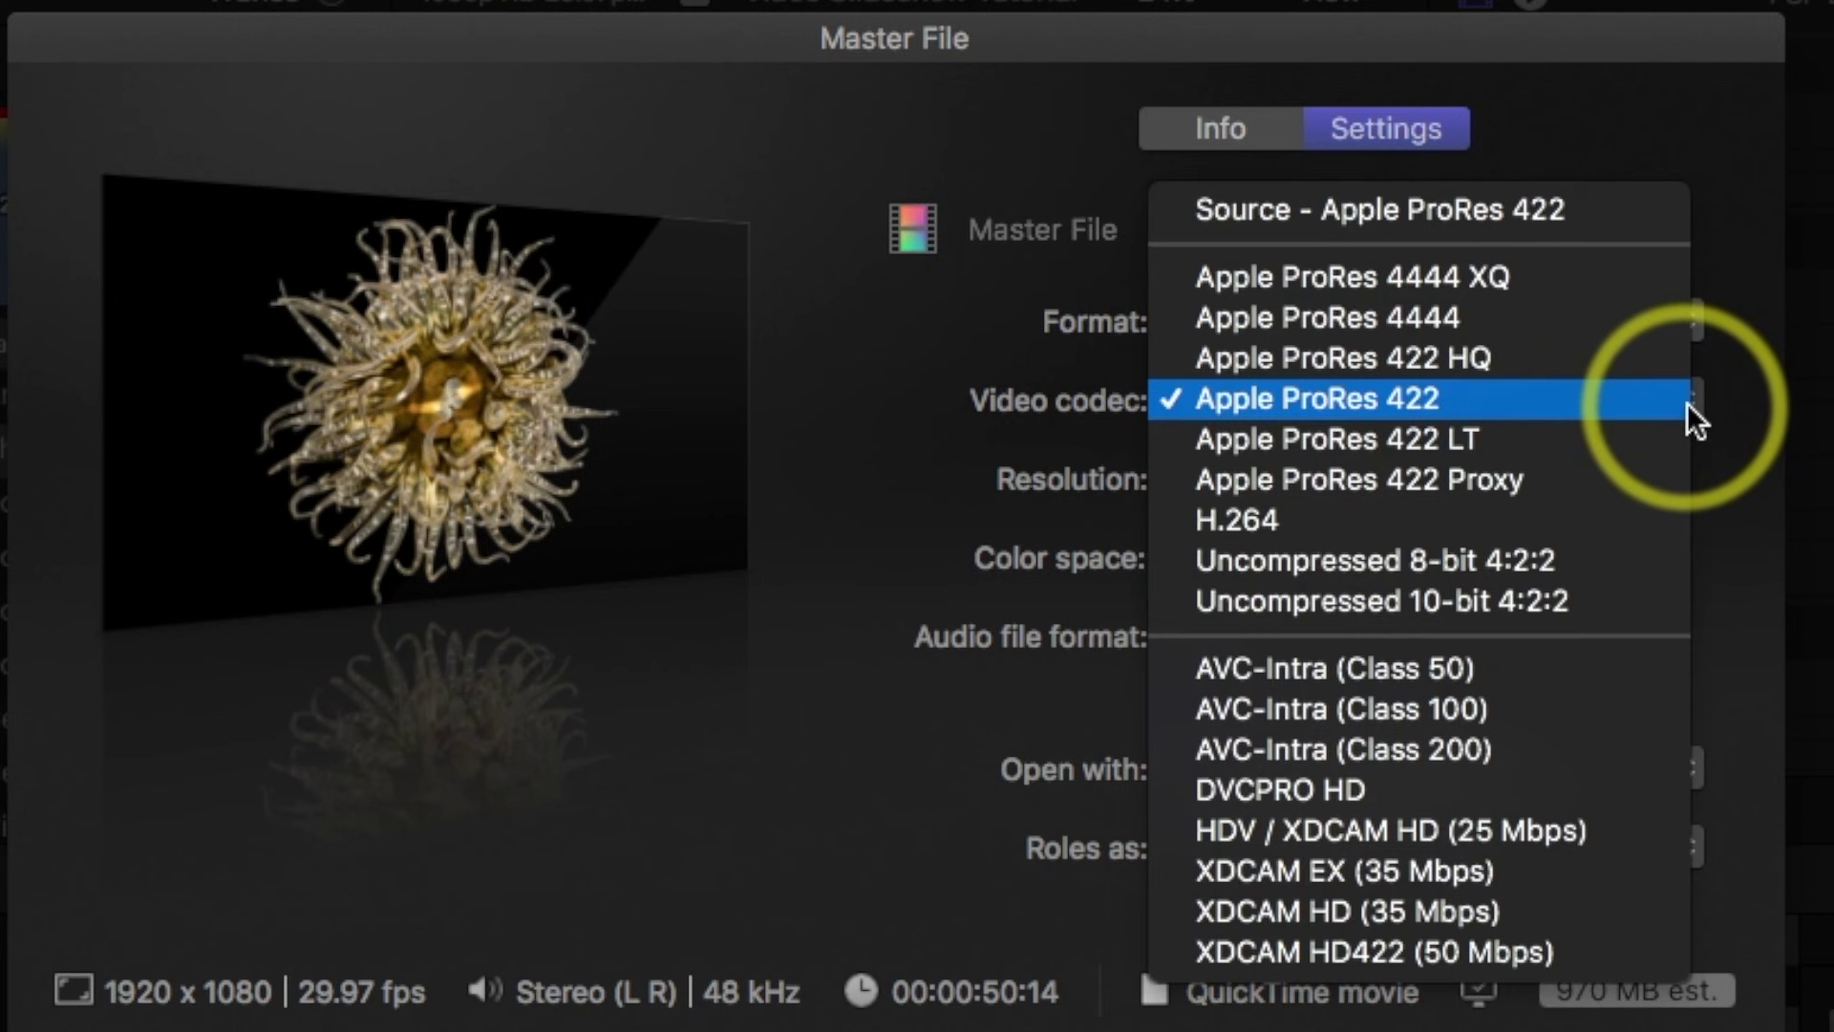
pyautogui.click(1585, 506)
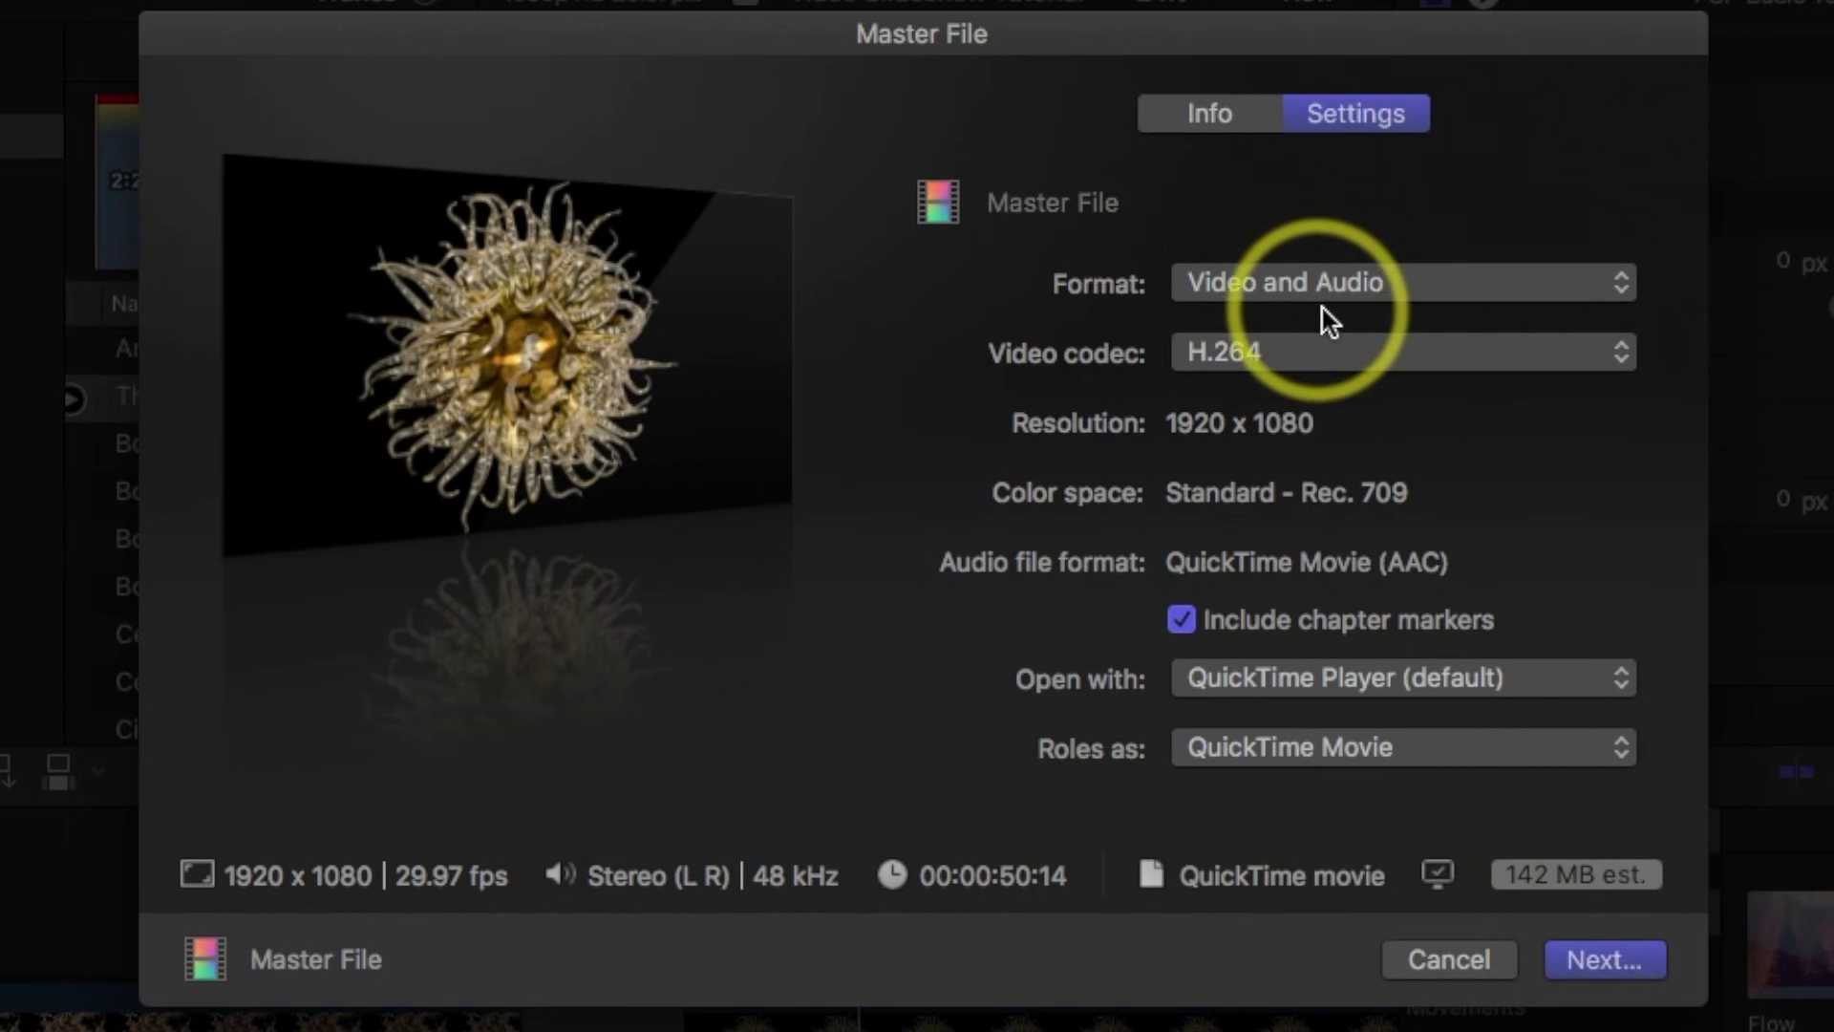
# Review the export format choices and select Video and Audio.
pyautogui.click(1624, 282)
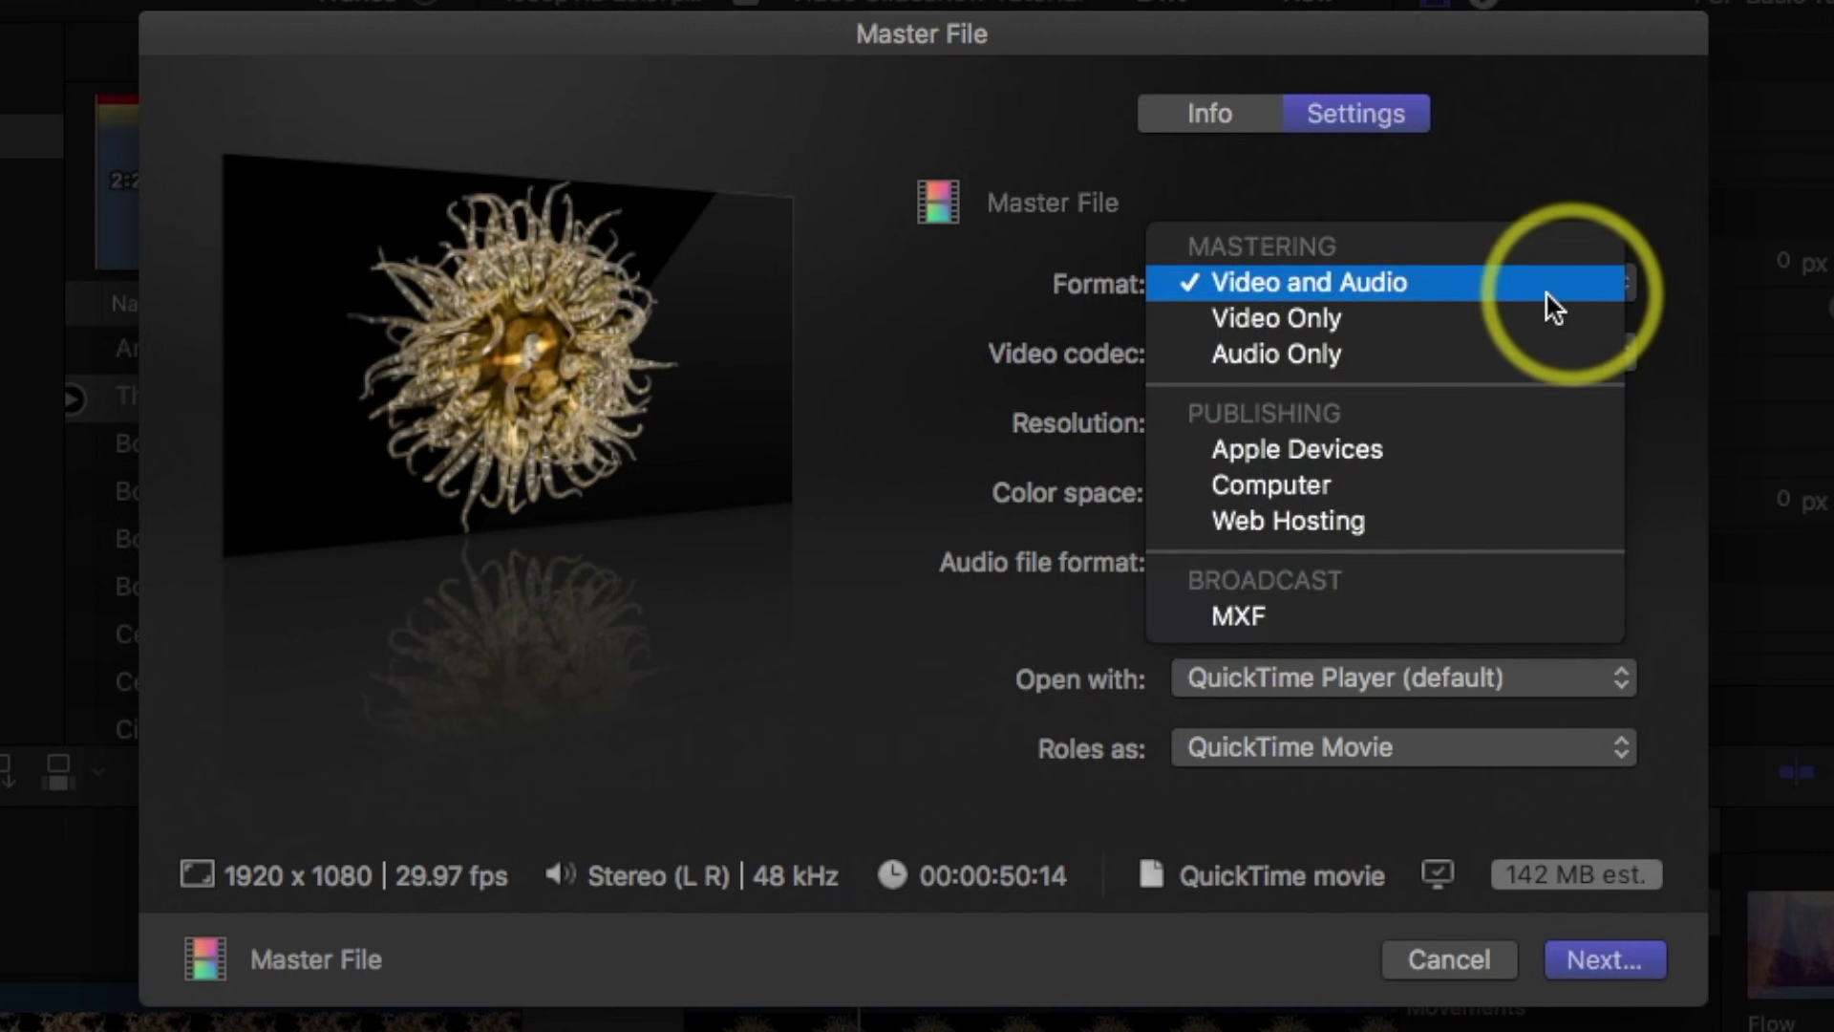
pyautogui.click(1373, 282)
pyautogui.click(1366, 291)
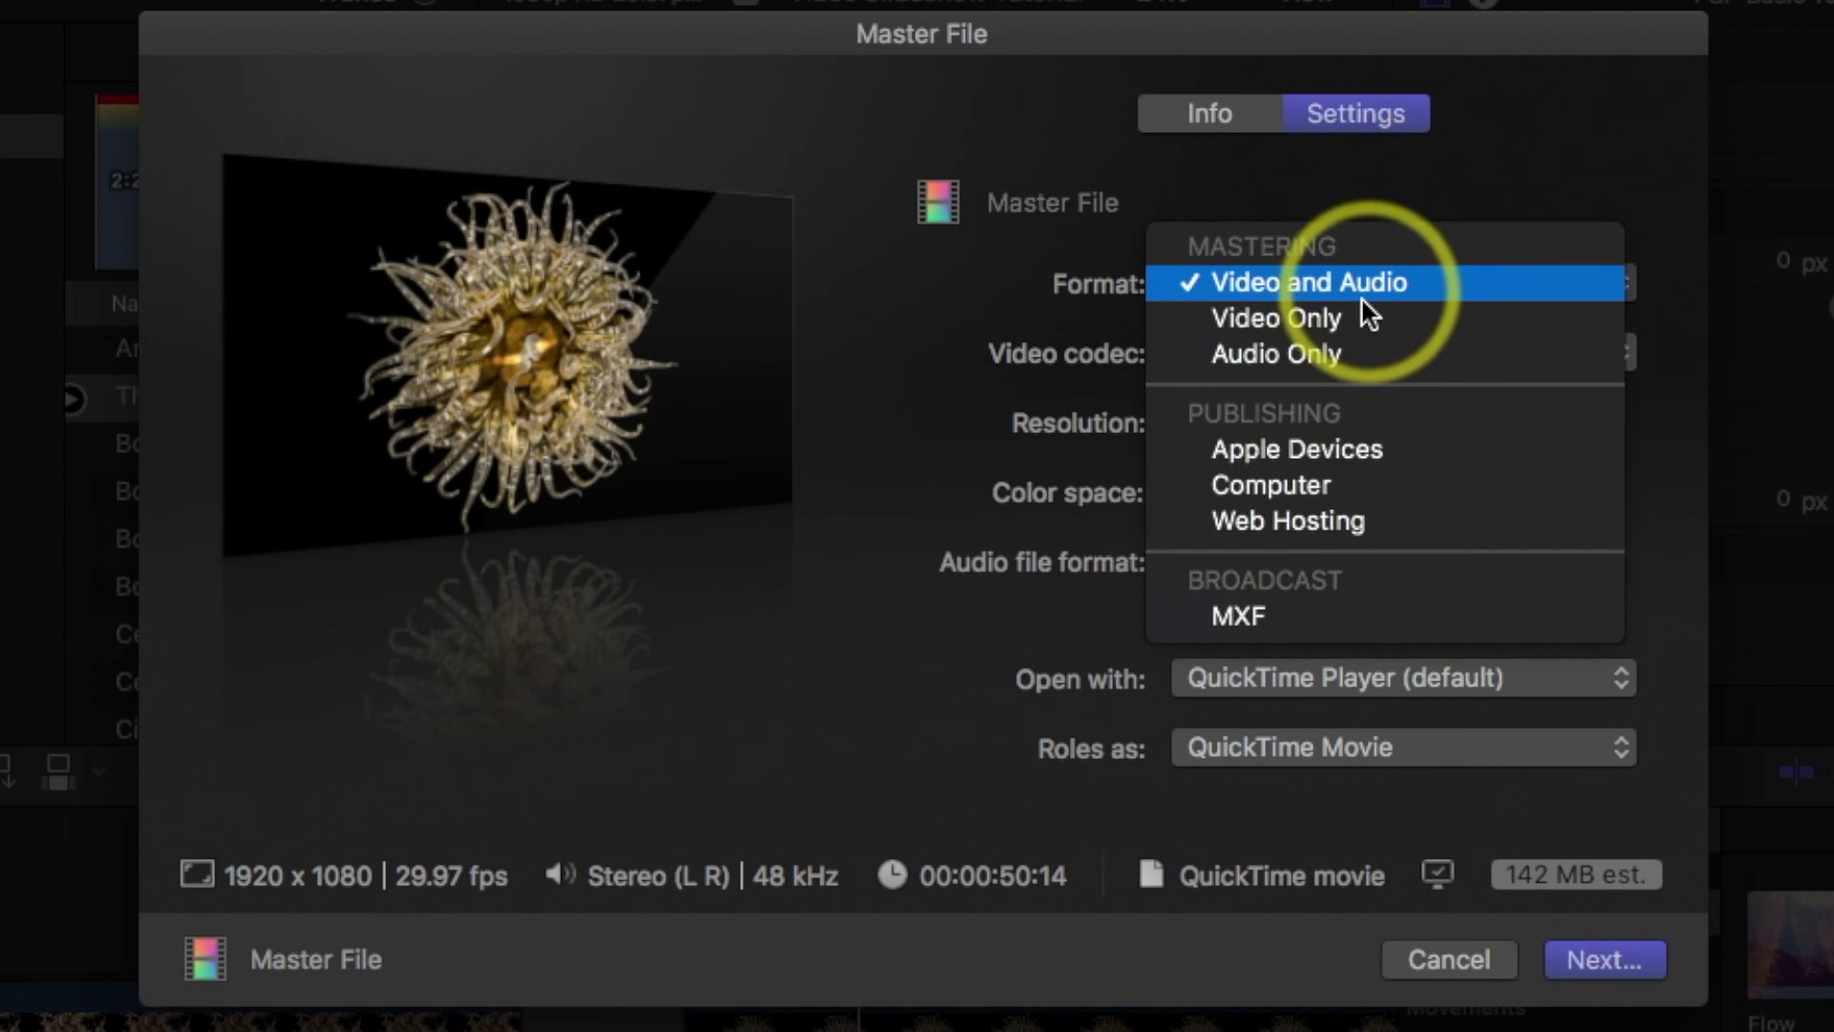
pyautogui.click(1353, 284)
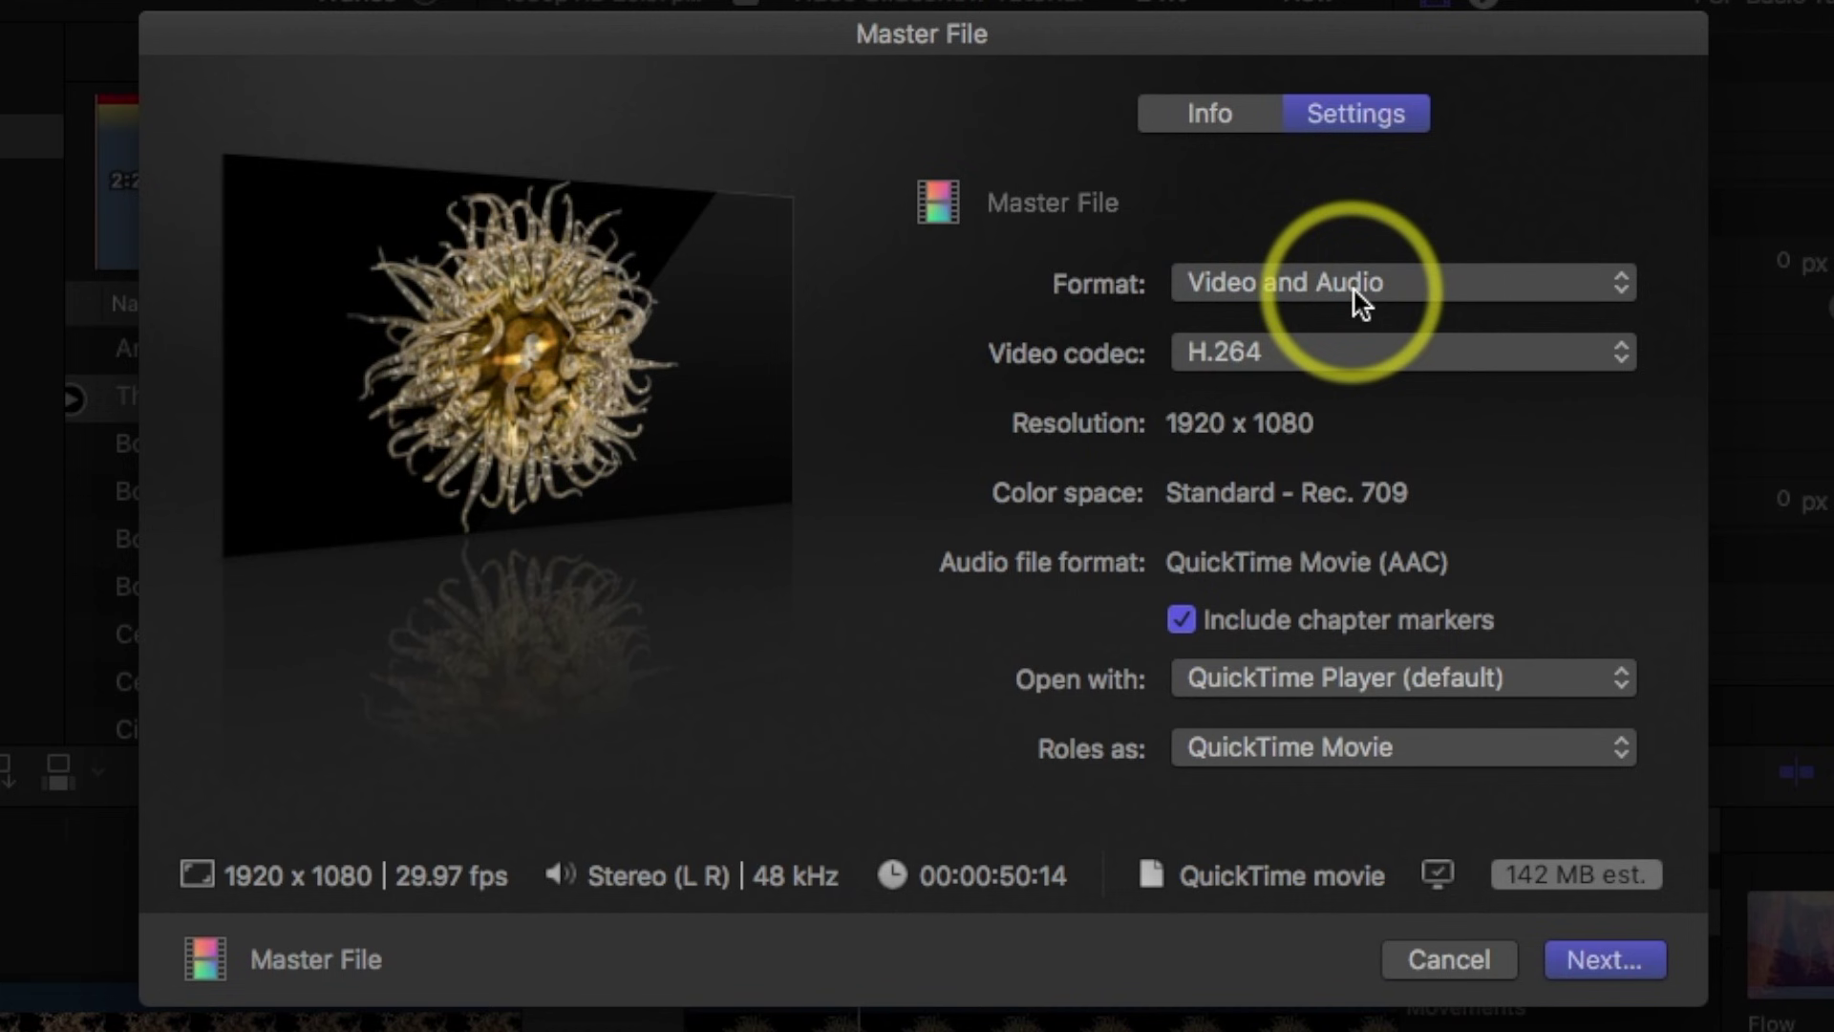
# Save the master file to the Desktop under the name Video Slideshow Tutorial.
pyautogui.click(1609, 959)
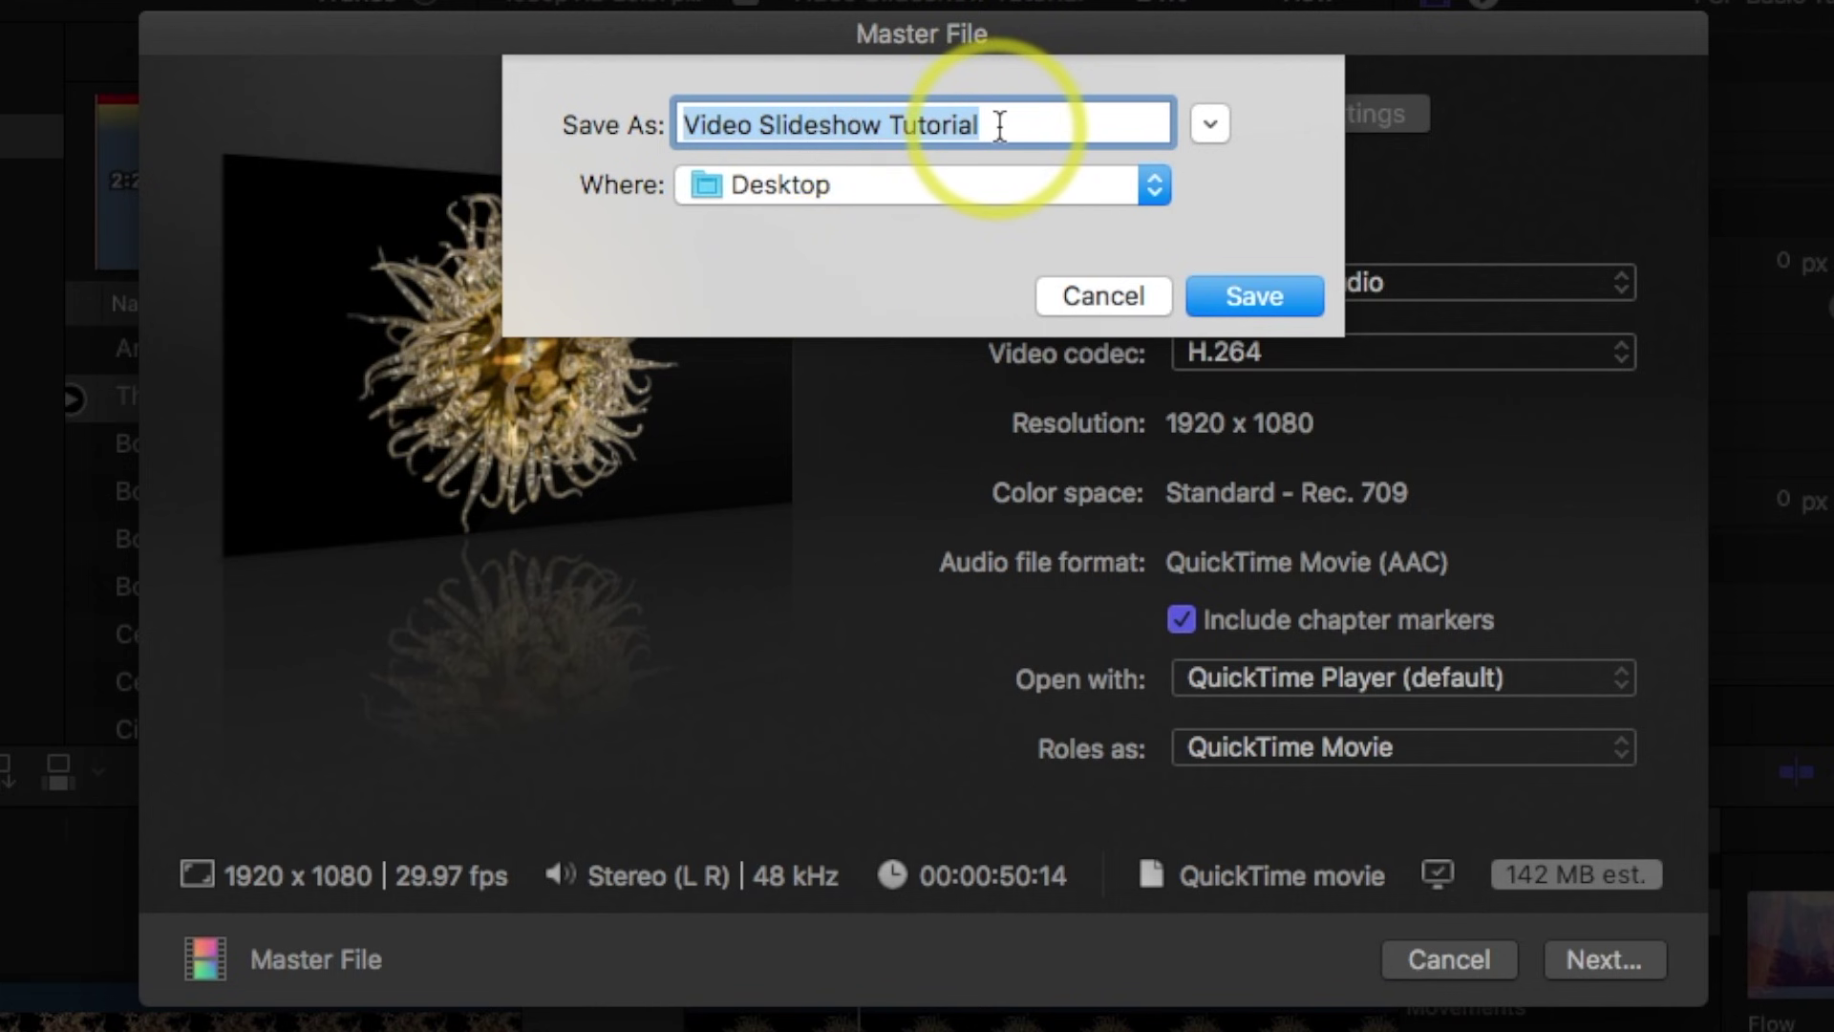
pyautogui.click(1155, 191)
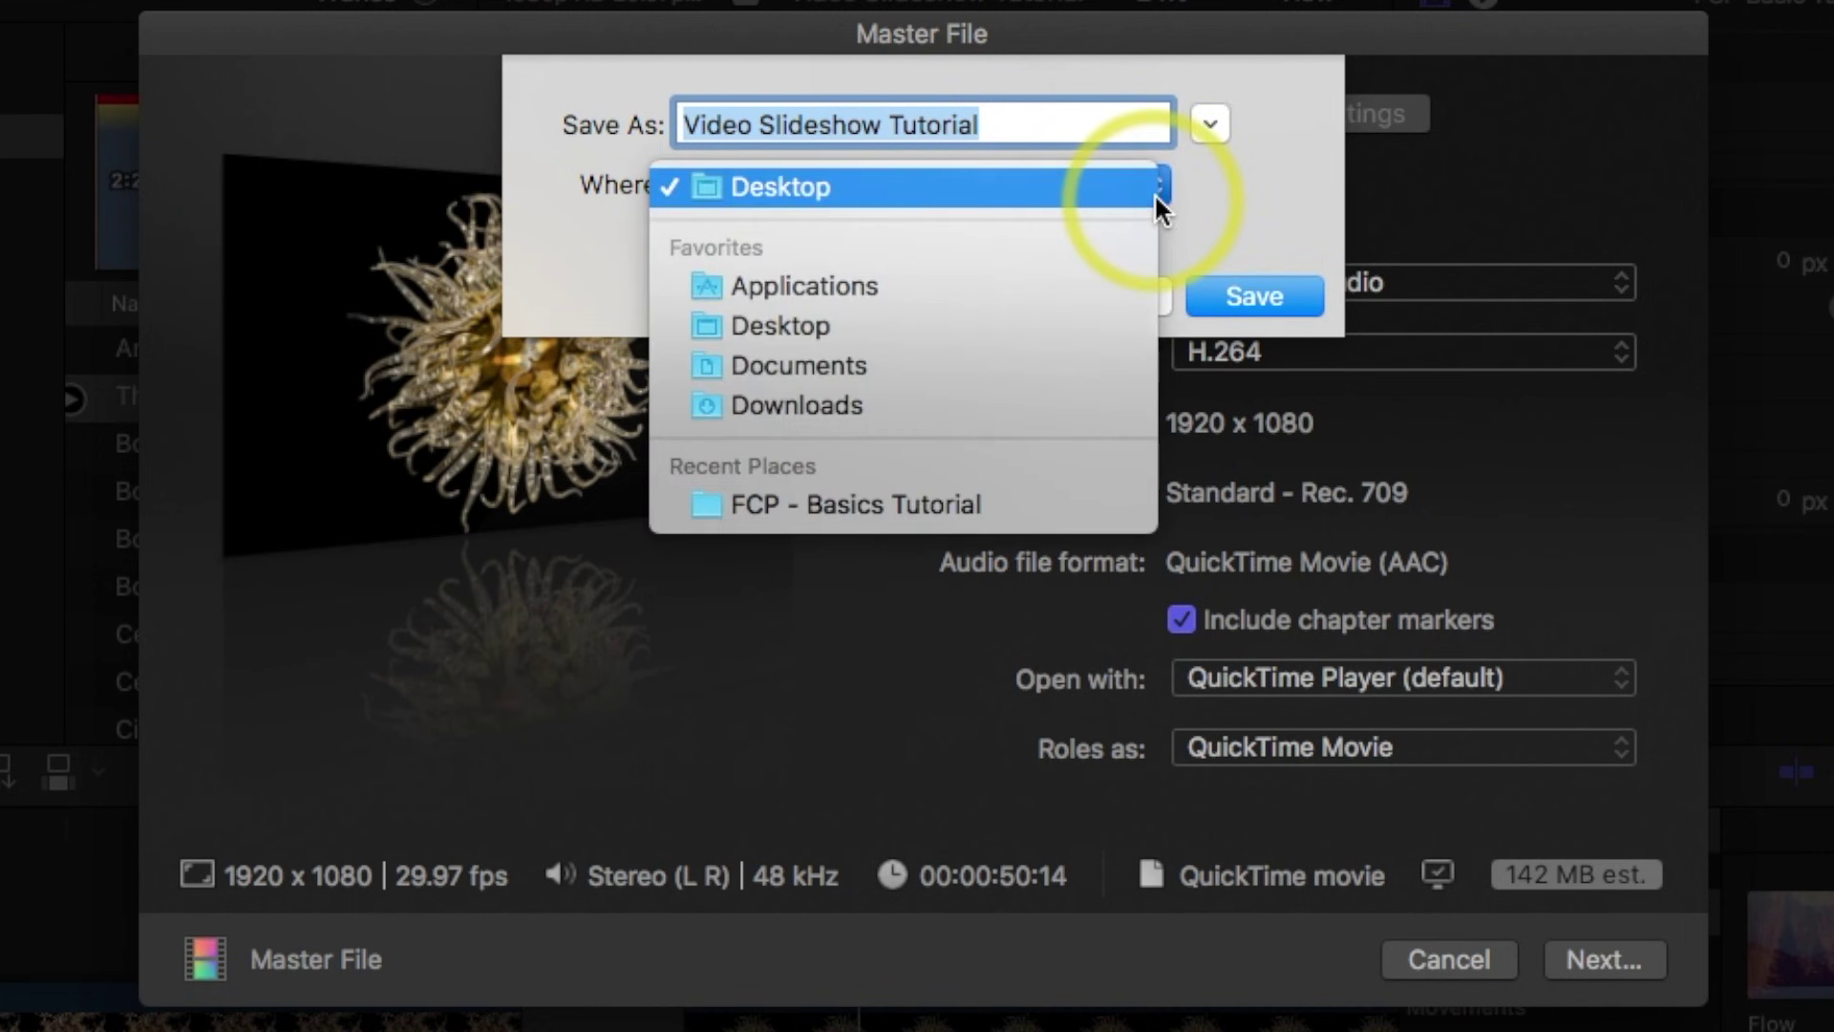
pyautogui.click(817, 181)
pyautogui.click(1258, 292)
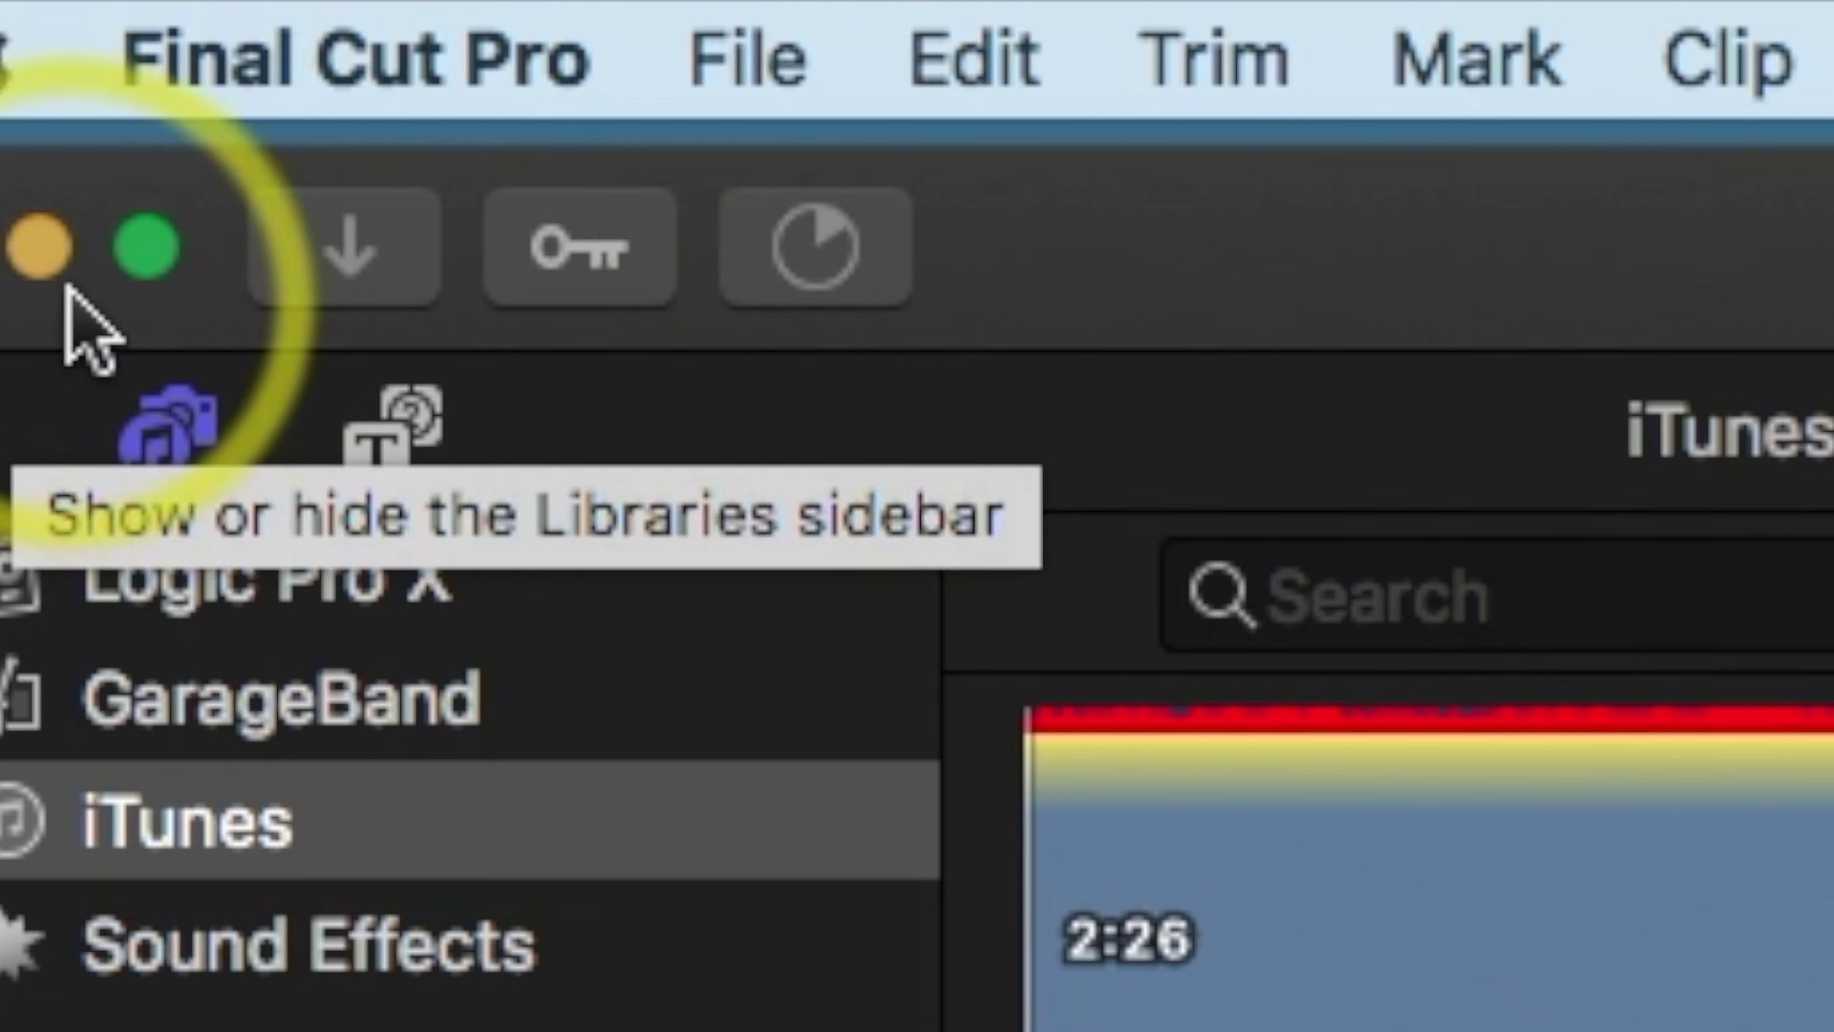
# Lower the editing window to look at the exported MOV file on the desktop.
pyautogui.click(38, 246)
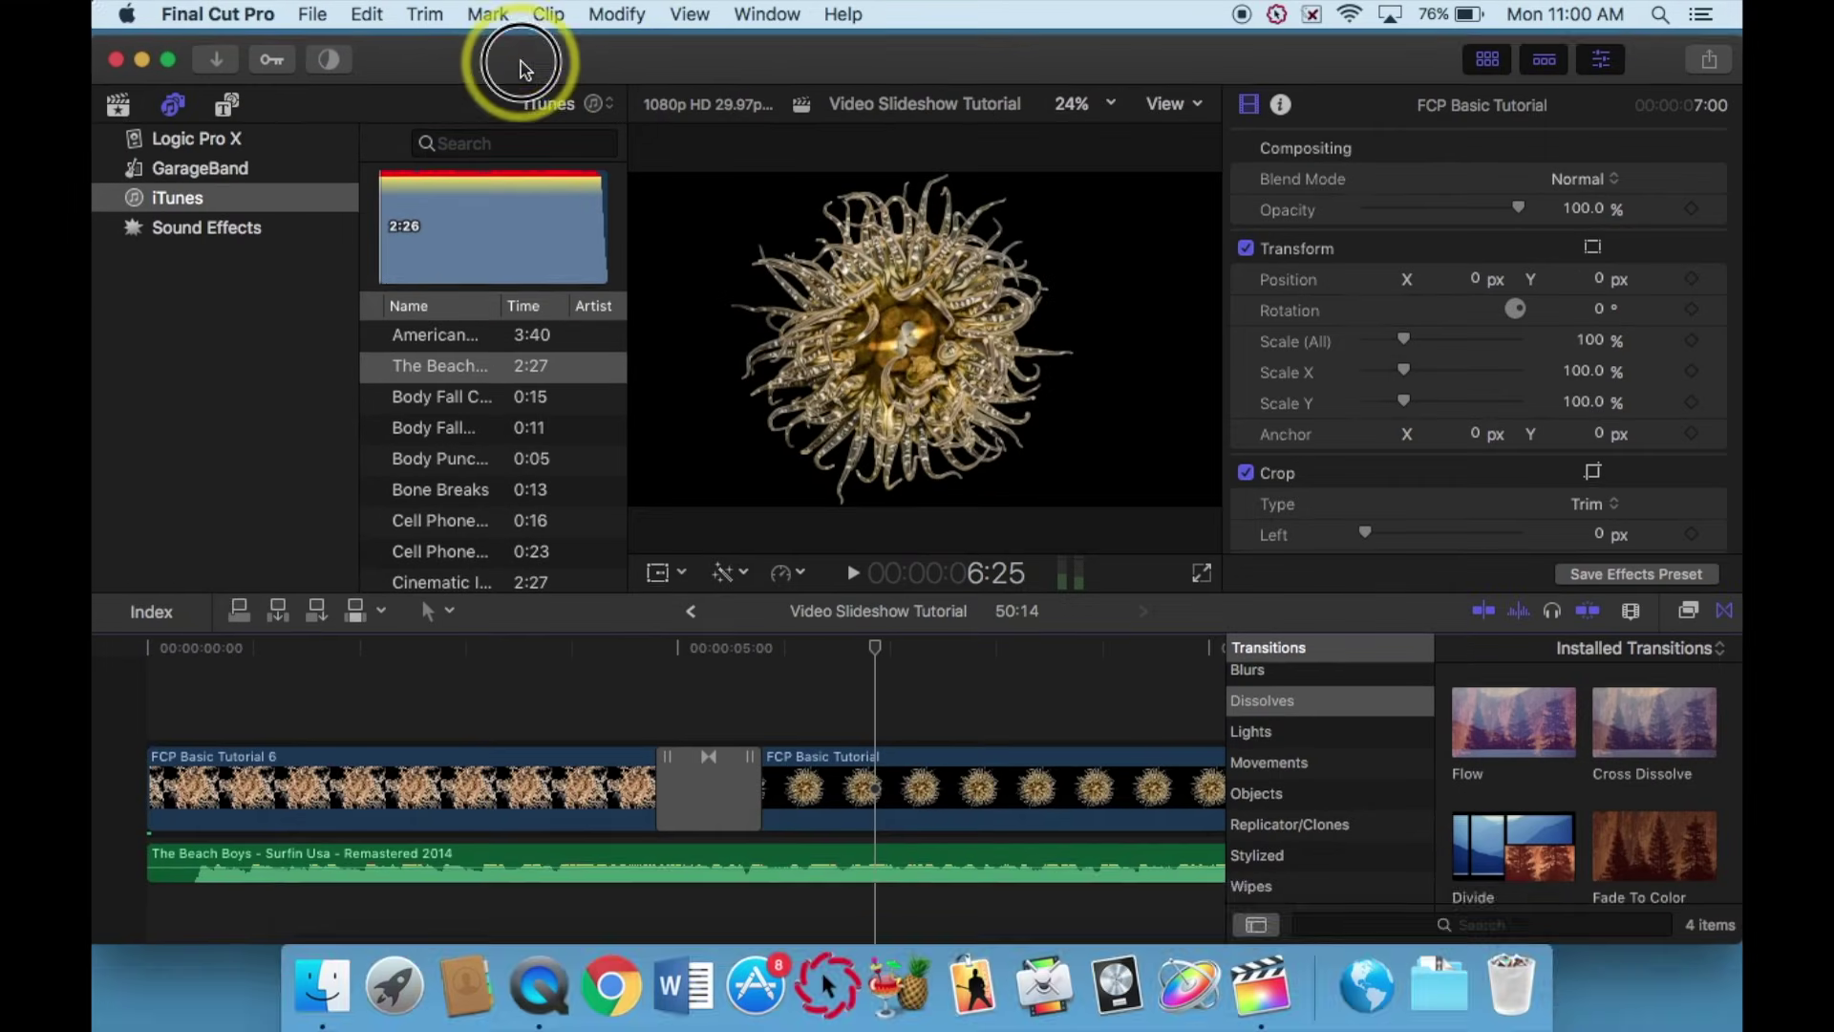
pyautogui.moveTo(1674, 217); pyautogui.dragTo(1377, 1025)
pyautogui.moveTo(444, 250); pyautogui.dragTo(460, 158)
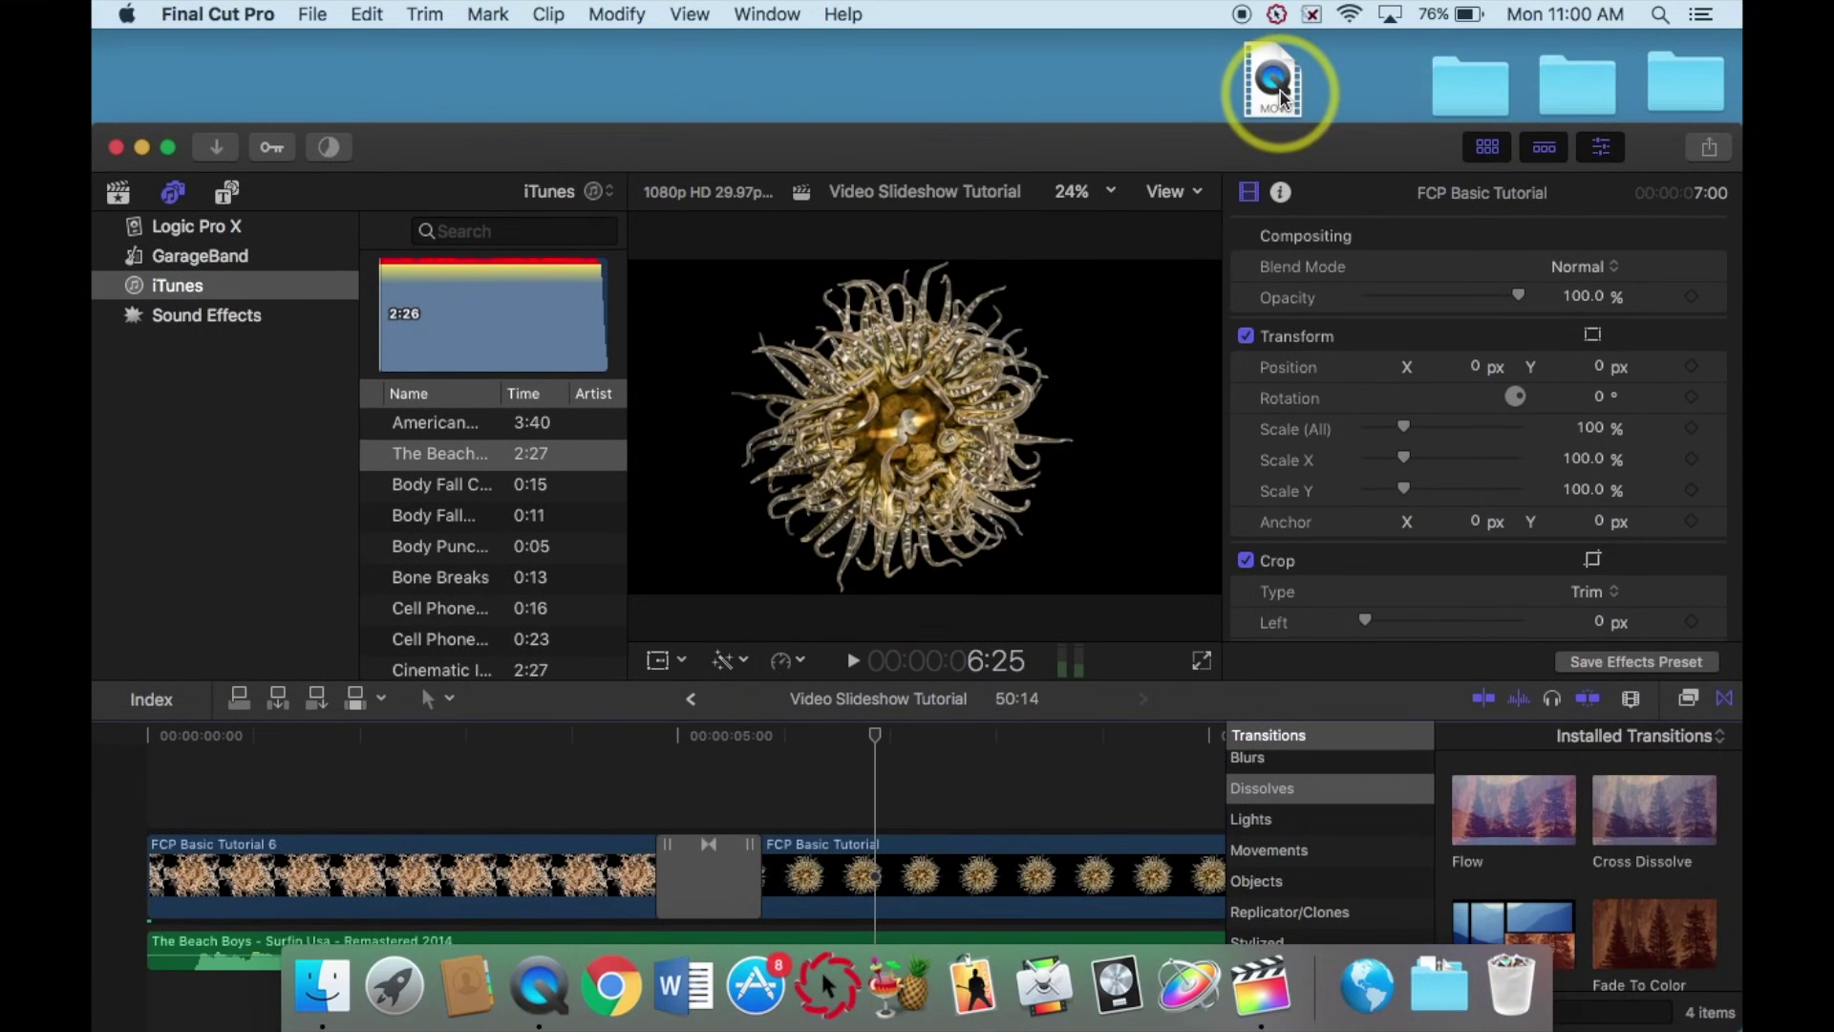
pyautogui.moveTo(1173, 156); pyautogui.dragTo(1169, 74)
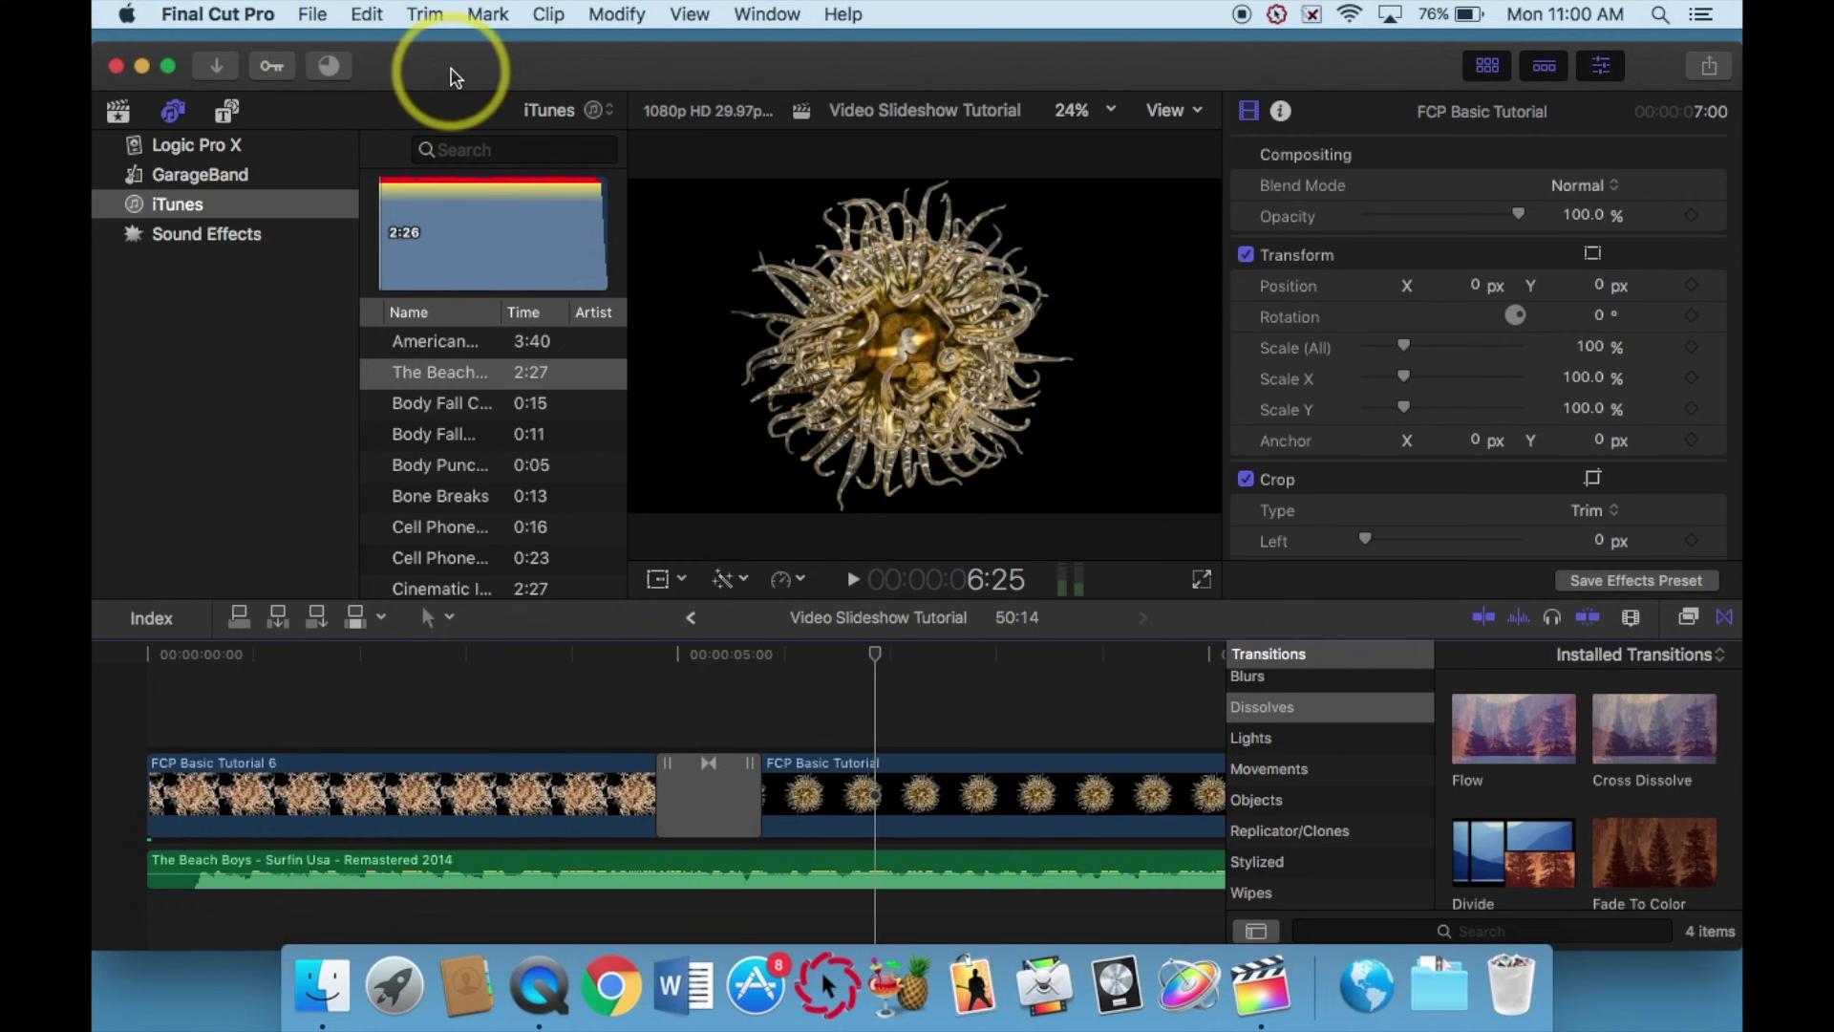
pyautogui.moveTo(604, 100); pyautogui.dragTo(601, 181)
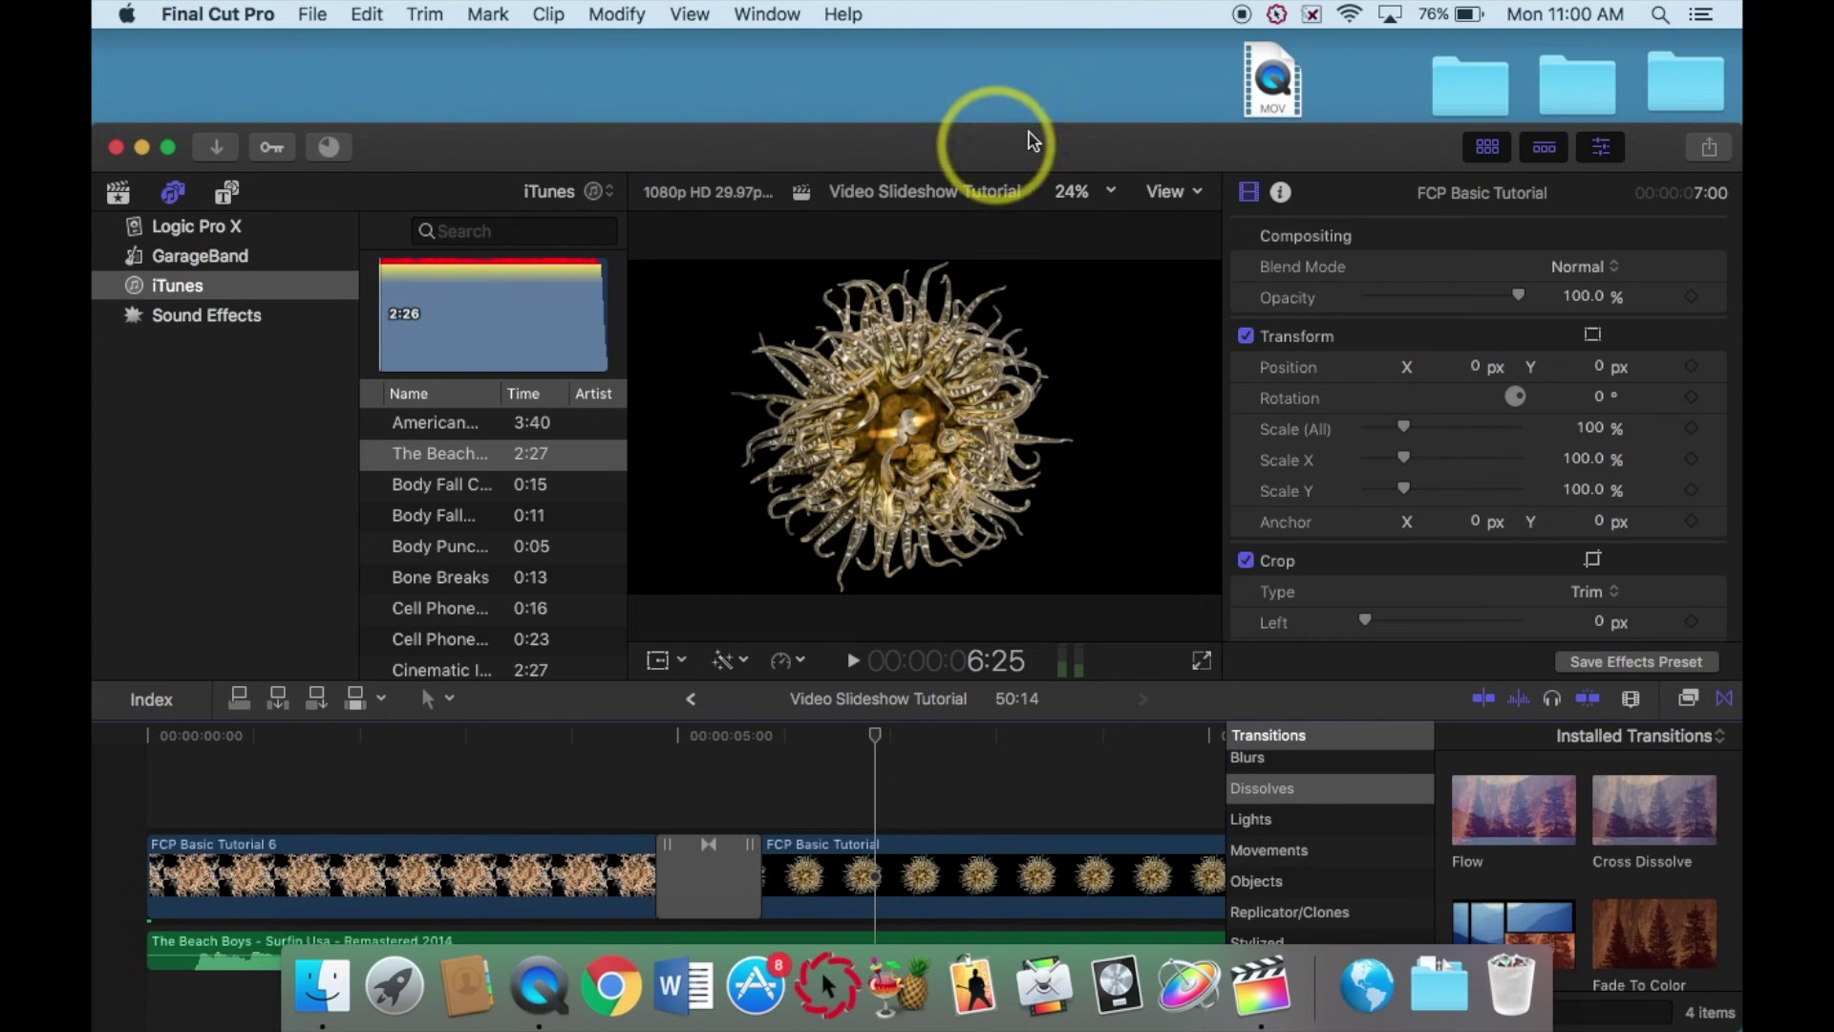
pyautogui.click(1156, 152)
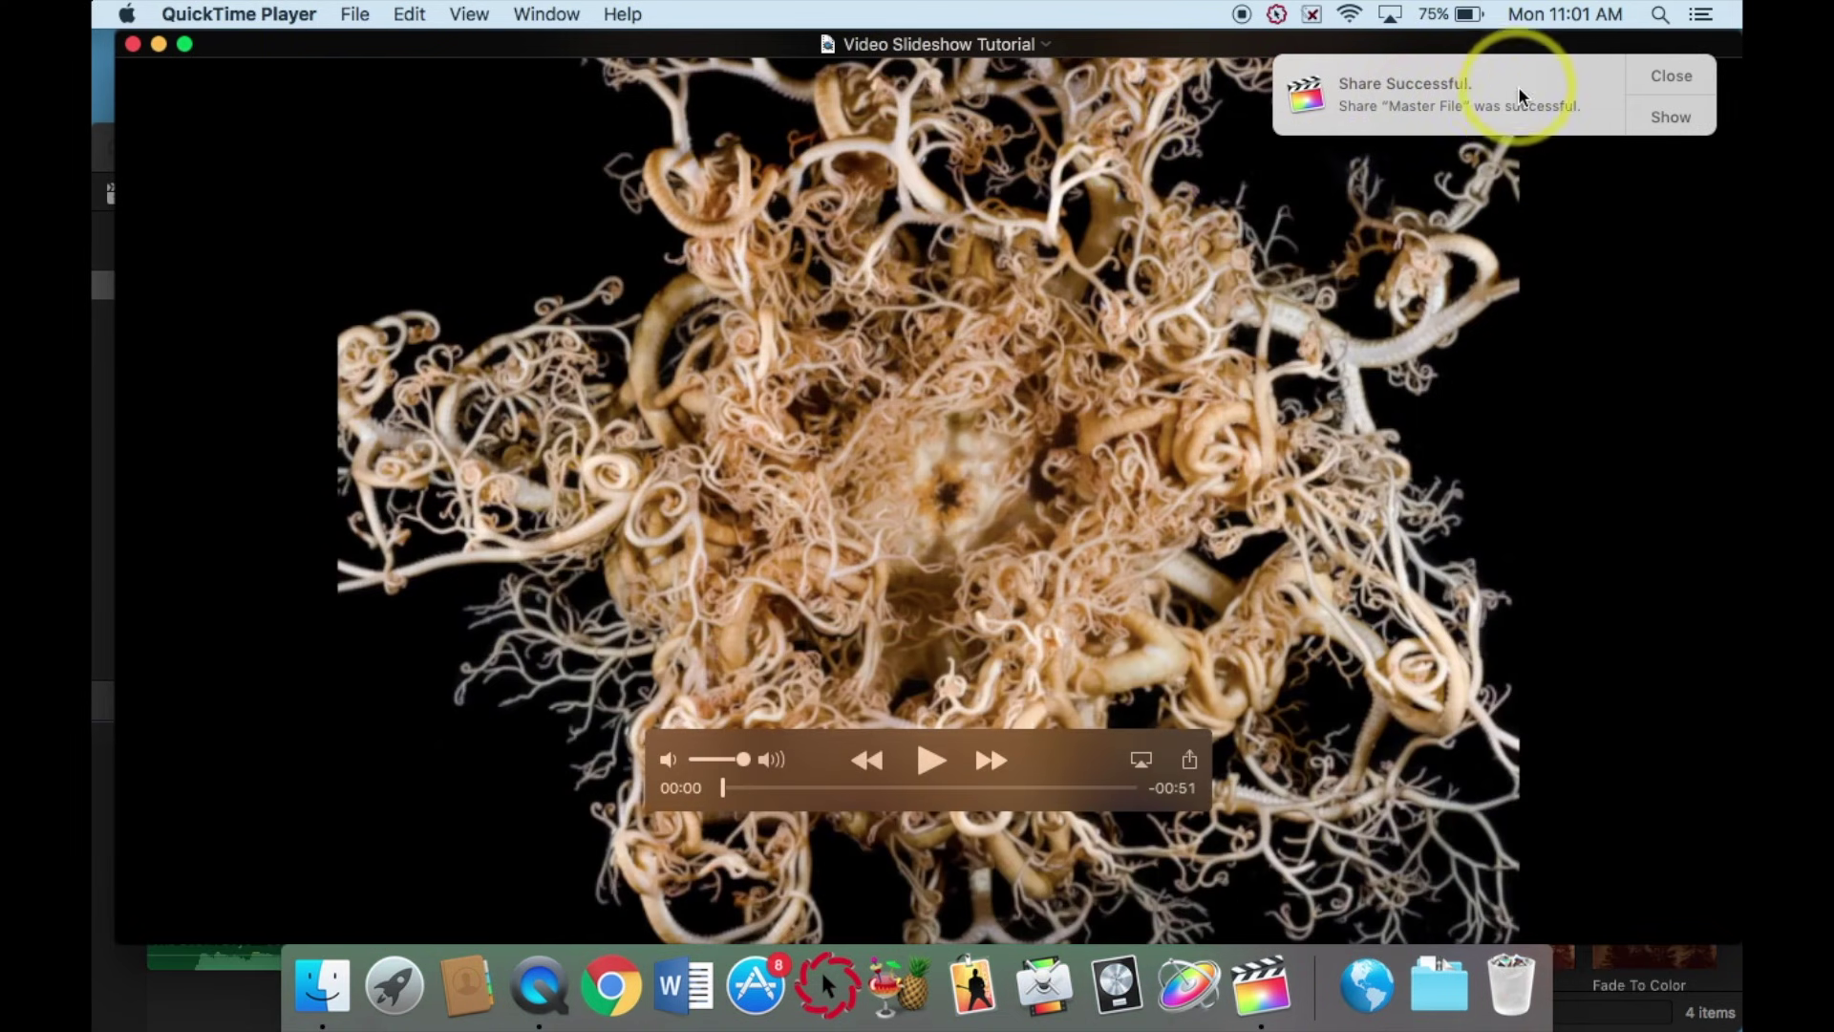
# Dismiss the share notification, and play about seven seconds of the exported movie in QuickTime Player before closing it.
pyautogui.click(1678, 77)
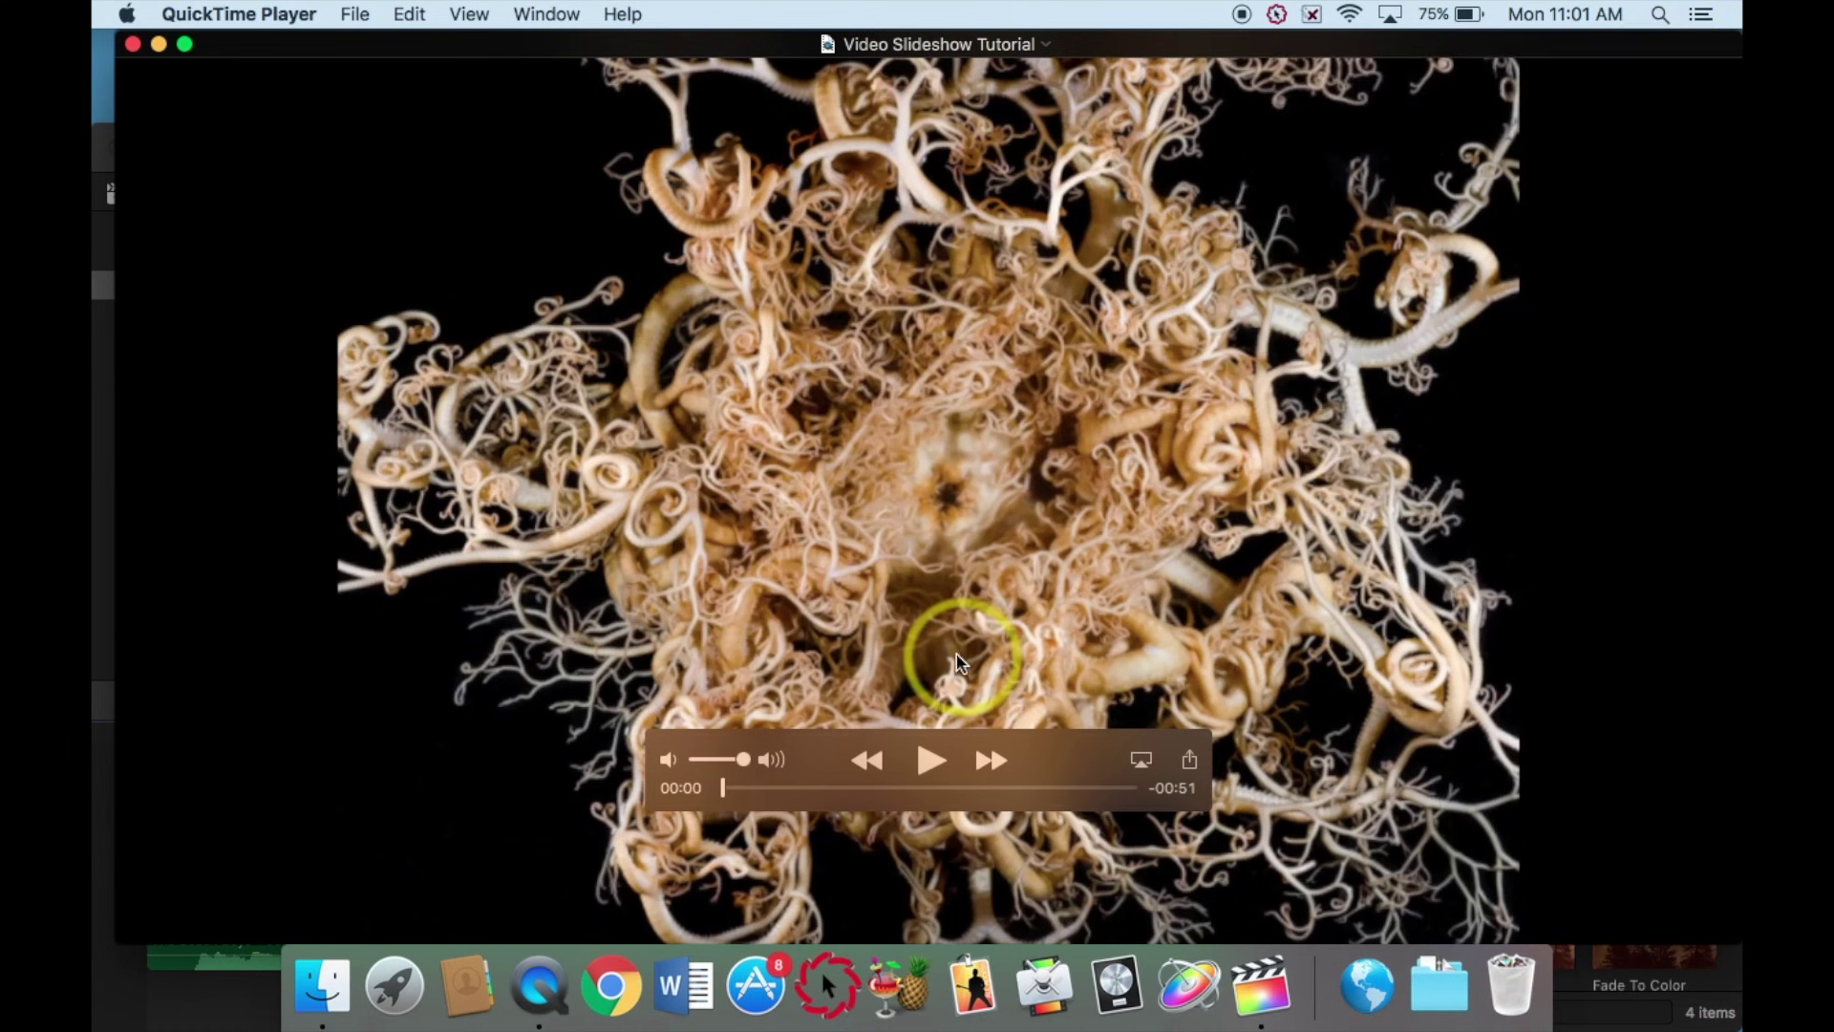
pyautogui.click(929, 761)
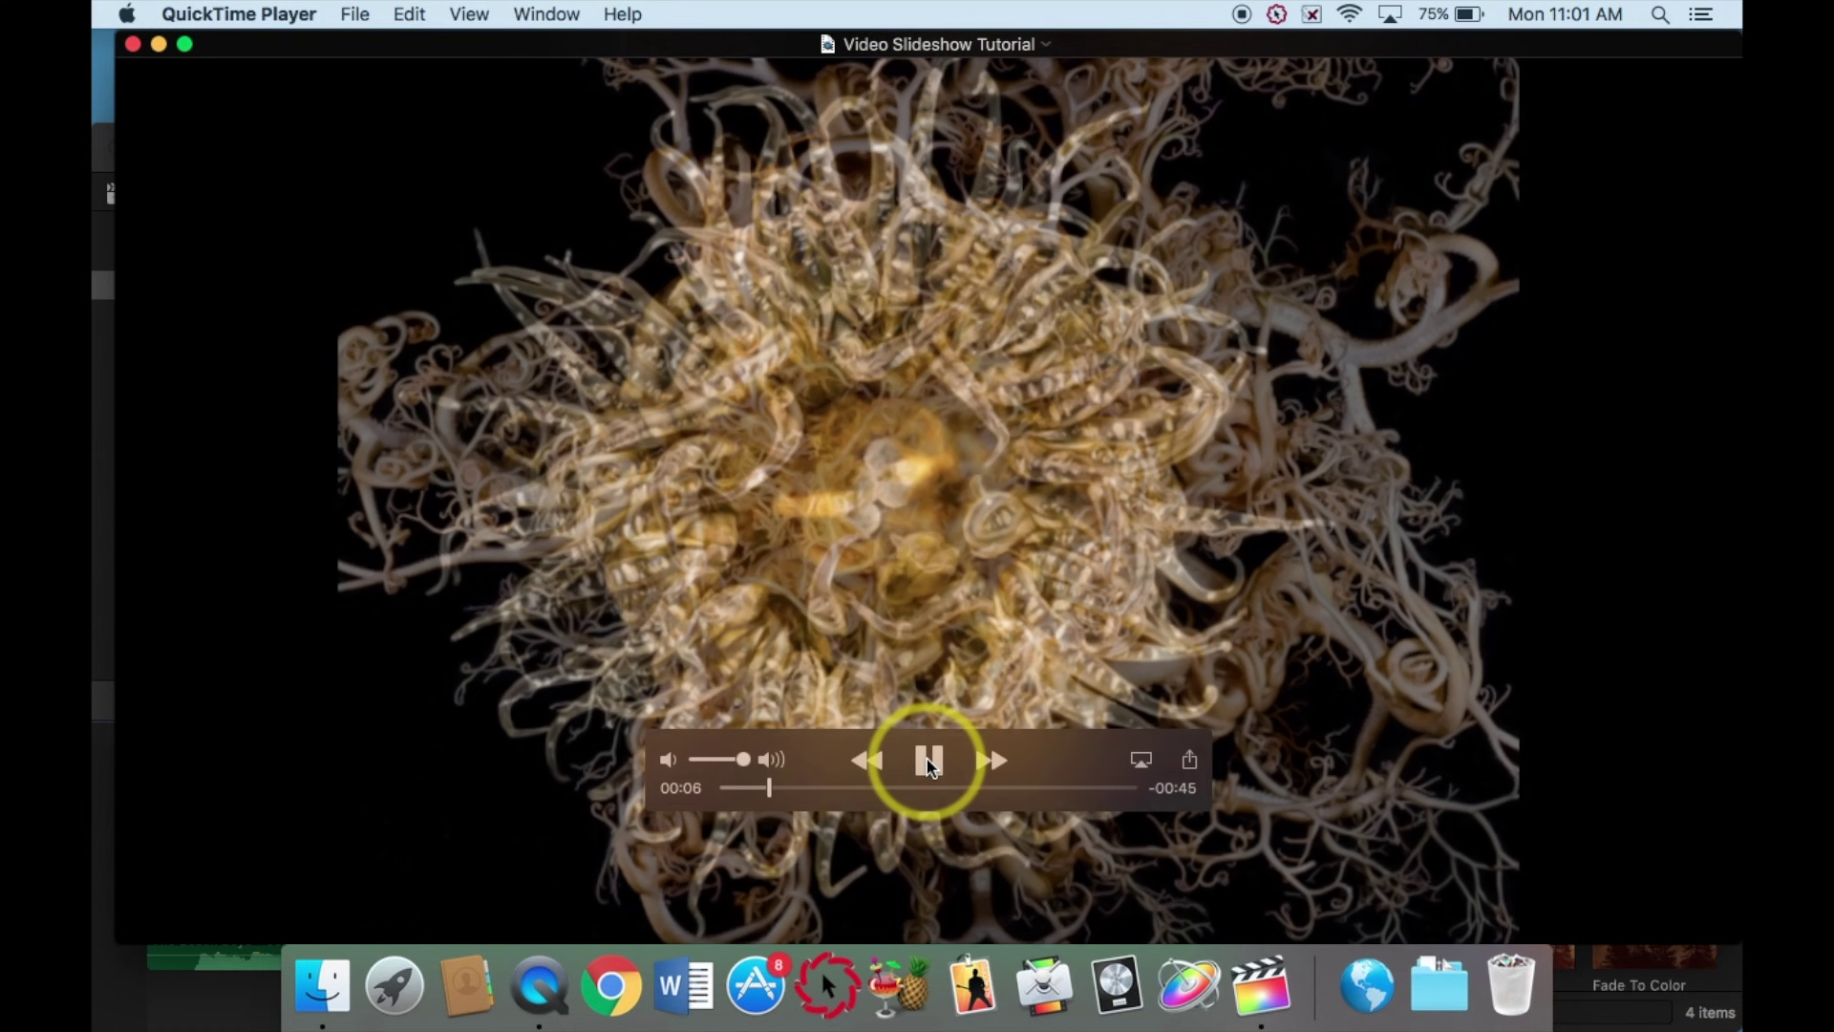
pyautogui.click(928, 761)
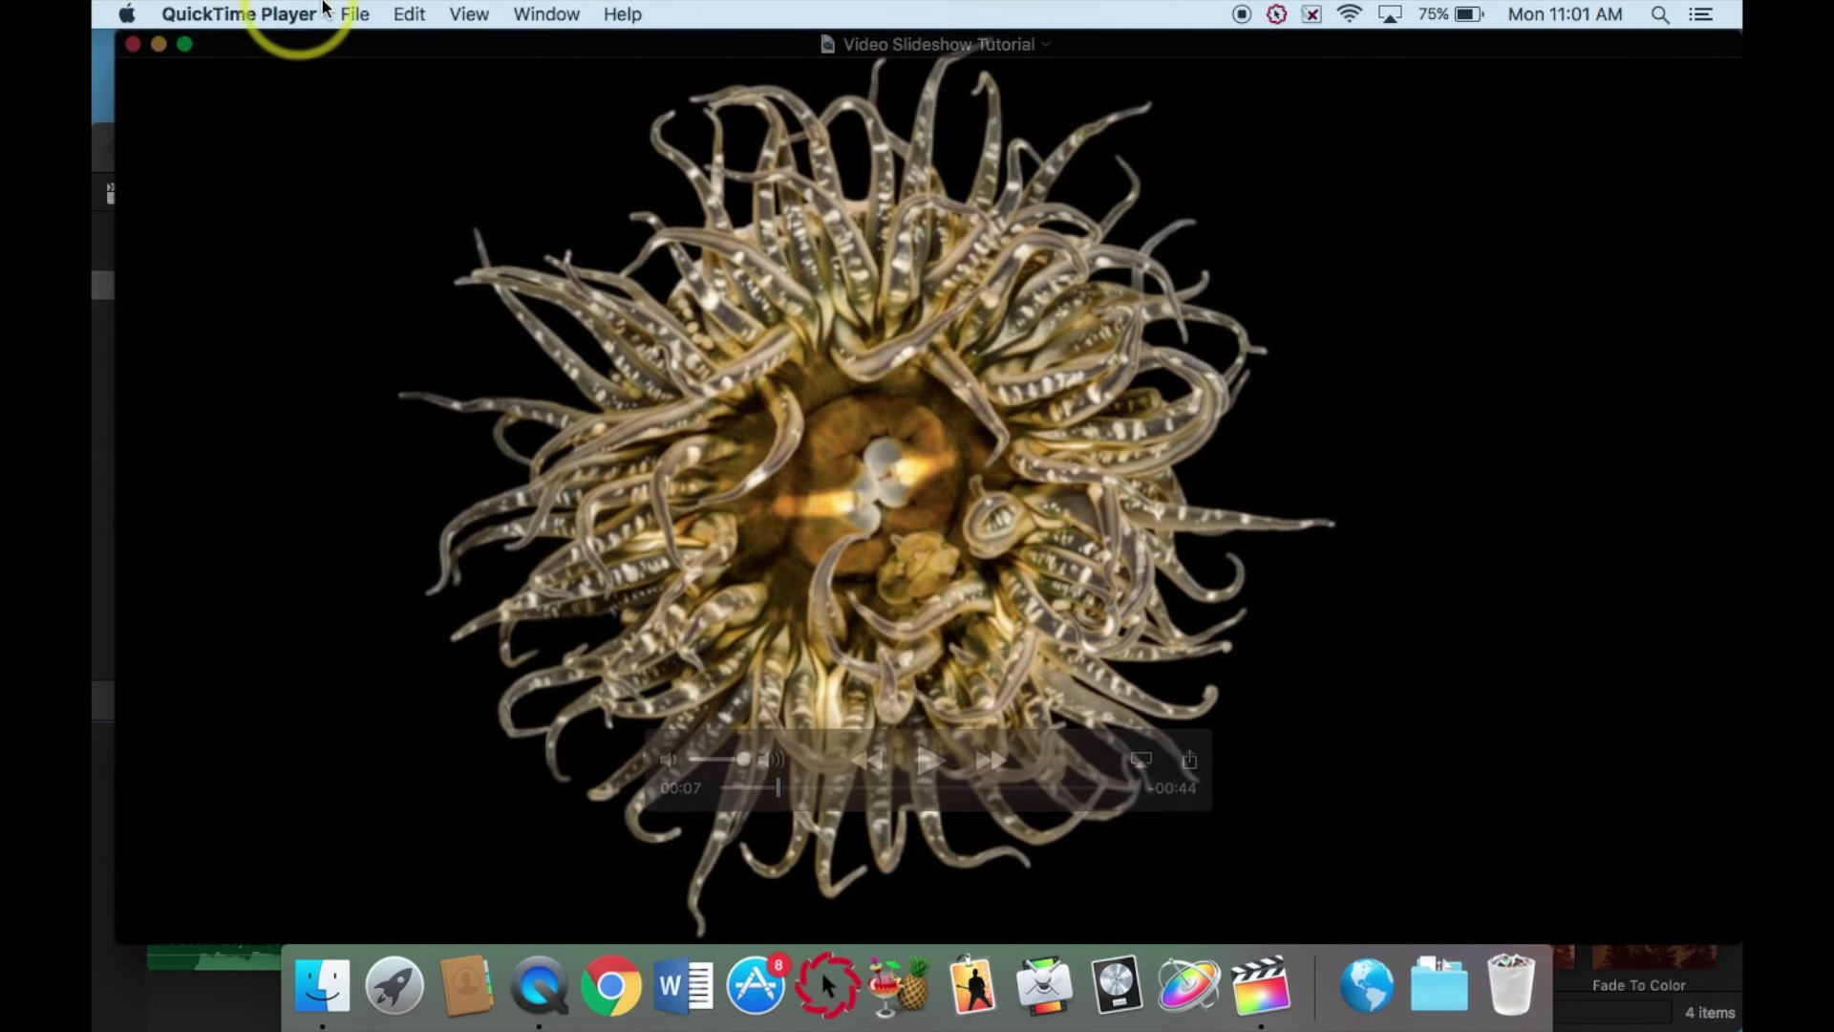
pyautogui.click(134, 44)
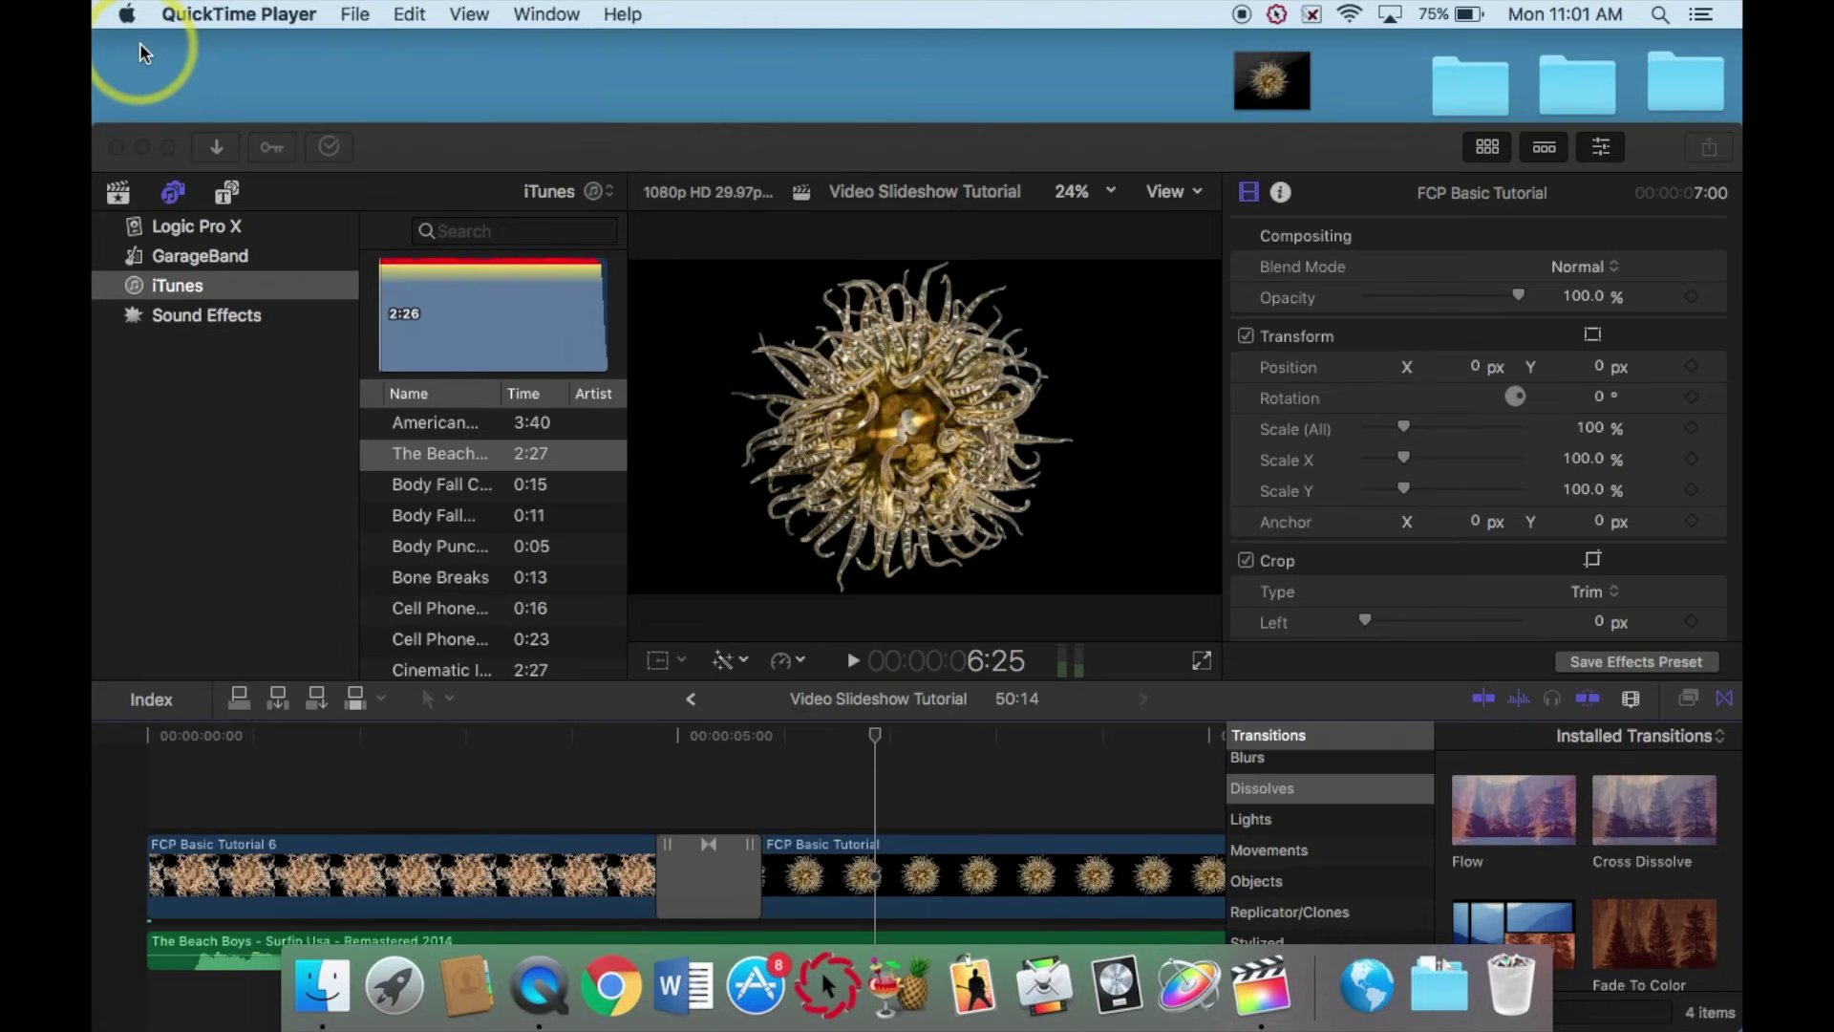
# Uncover and select the exported movie file on the desktop, and move the editing window back up.
pyautogui.moveTo(1179, 147); pyautogui.dragTo(1167, 226)
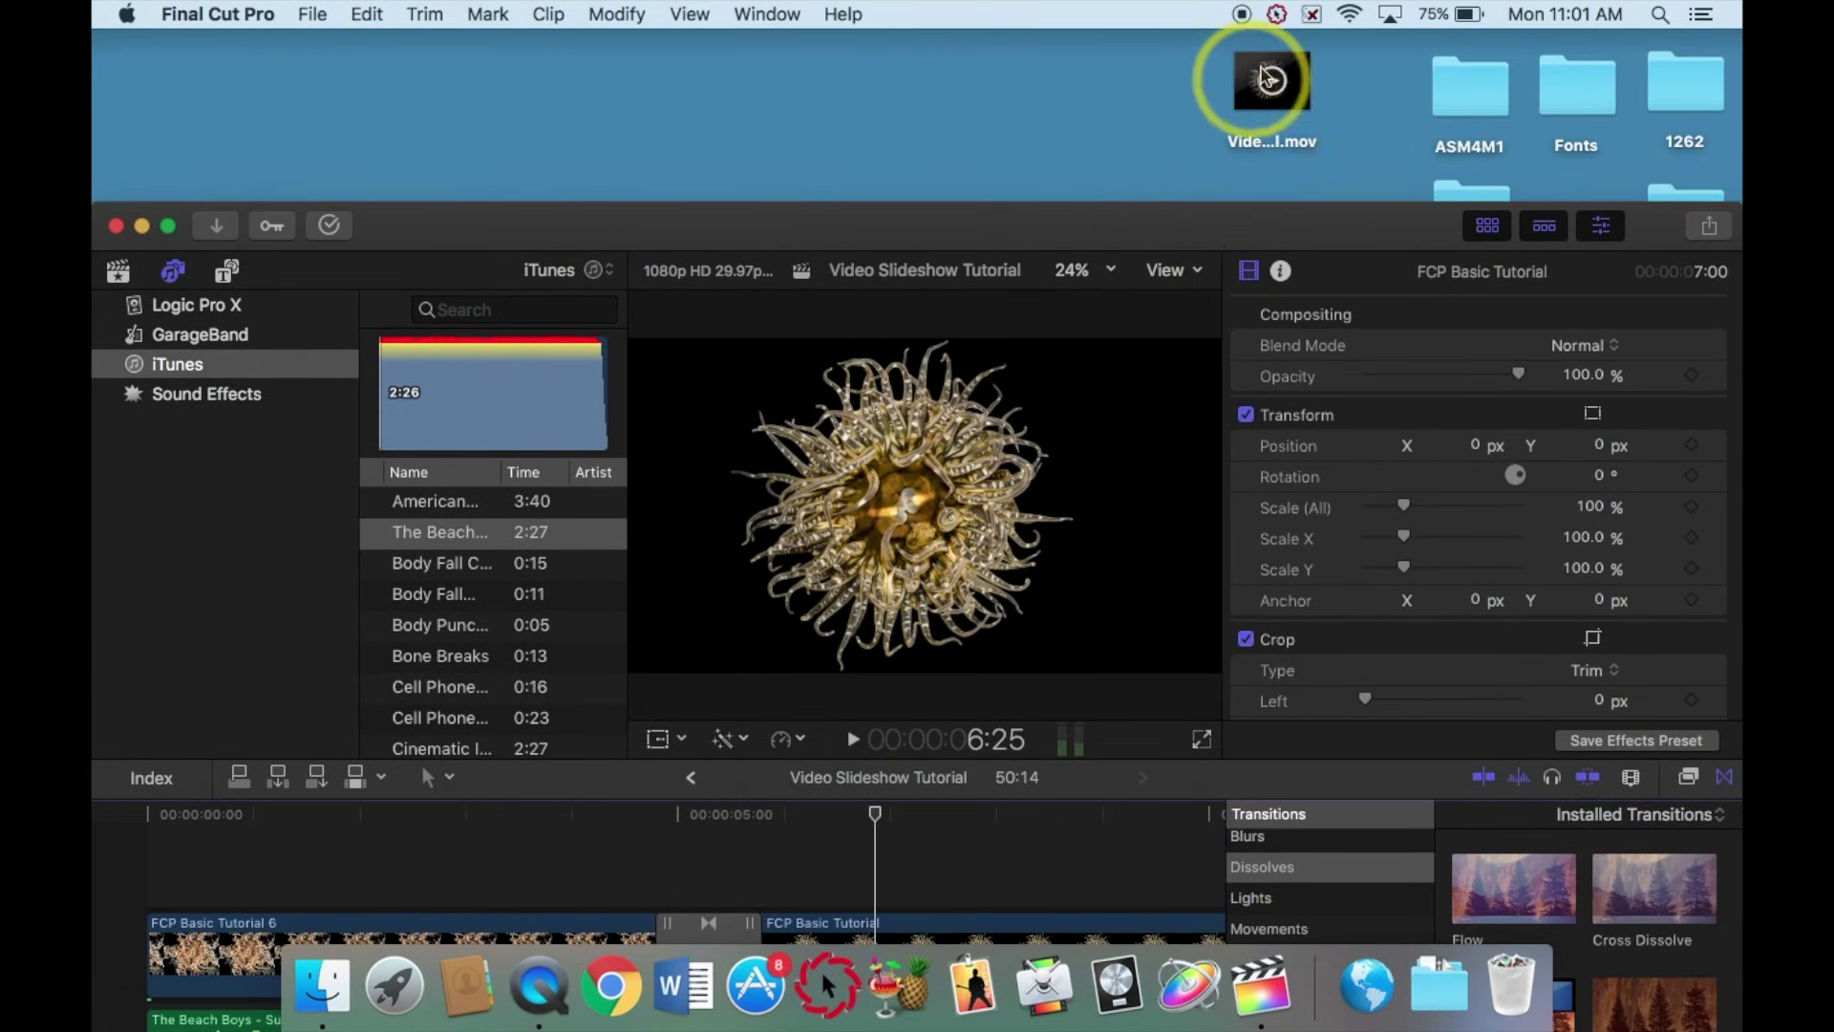
pyautogui.click(1274, 80)
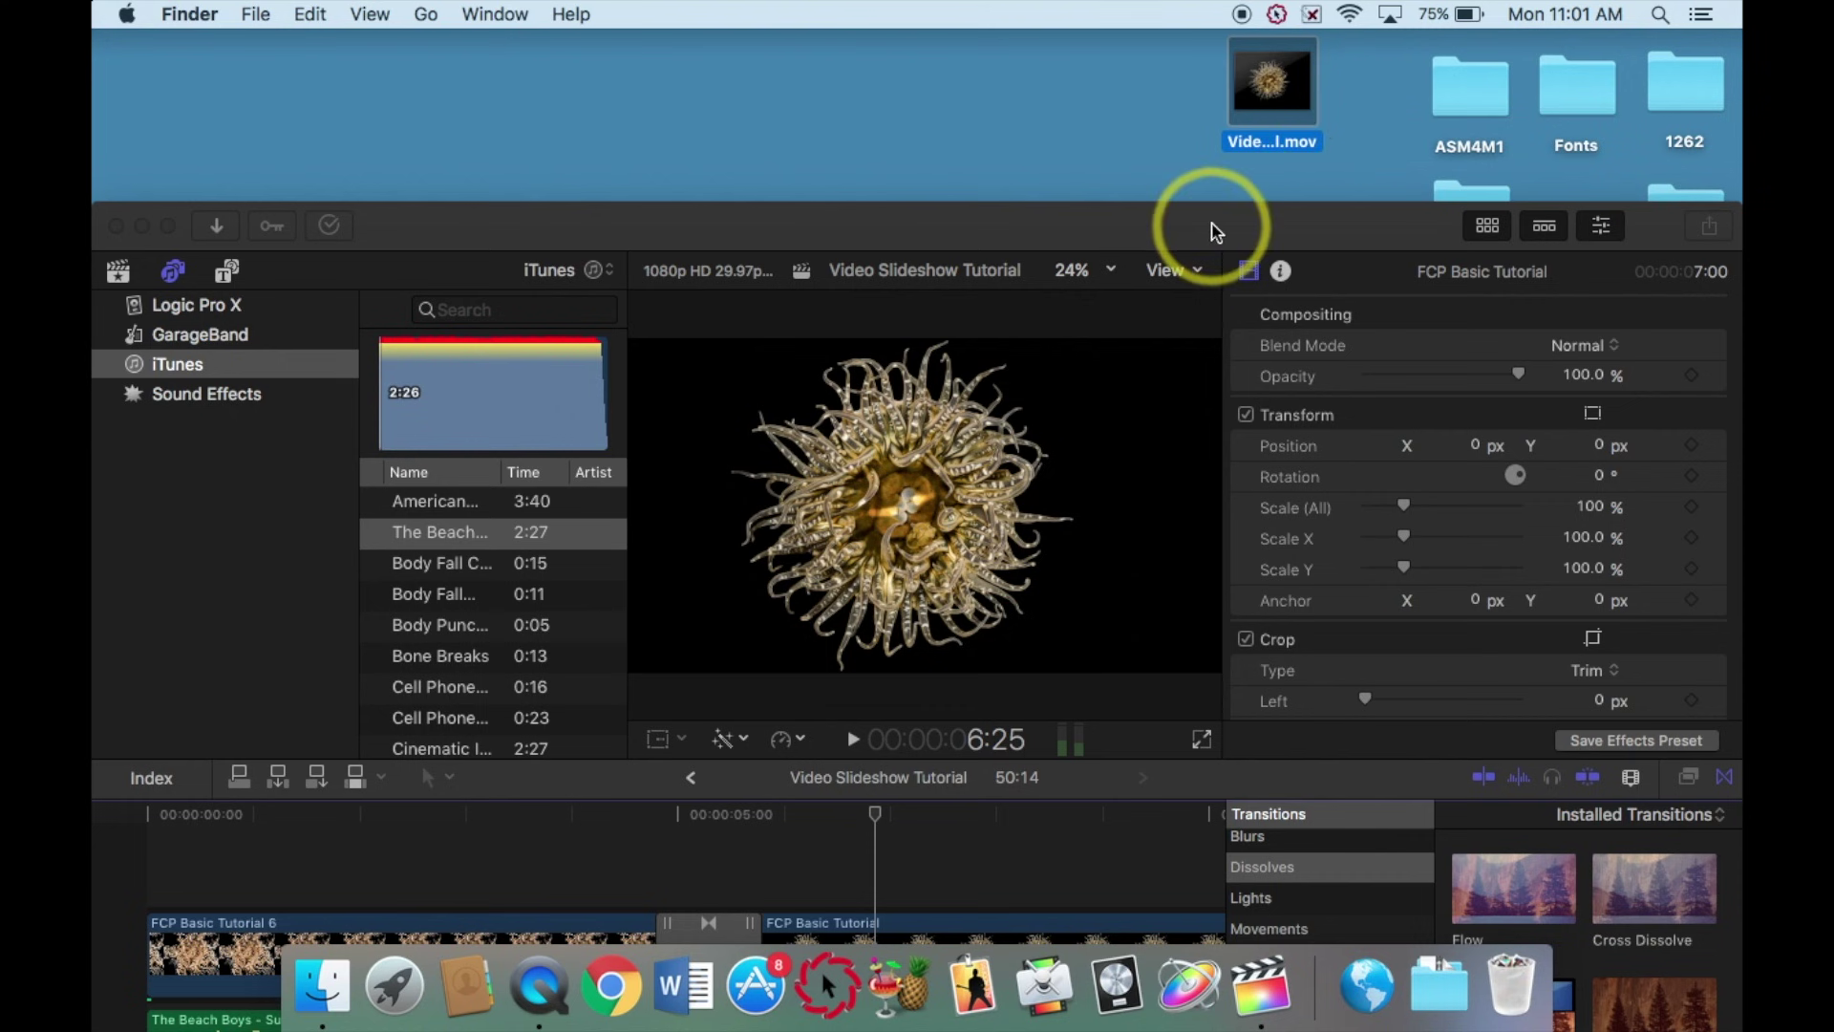
pyautogui.moveTo(1214, 230); pyautogui.dragTo(1229, 140)
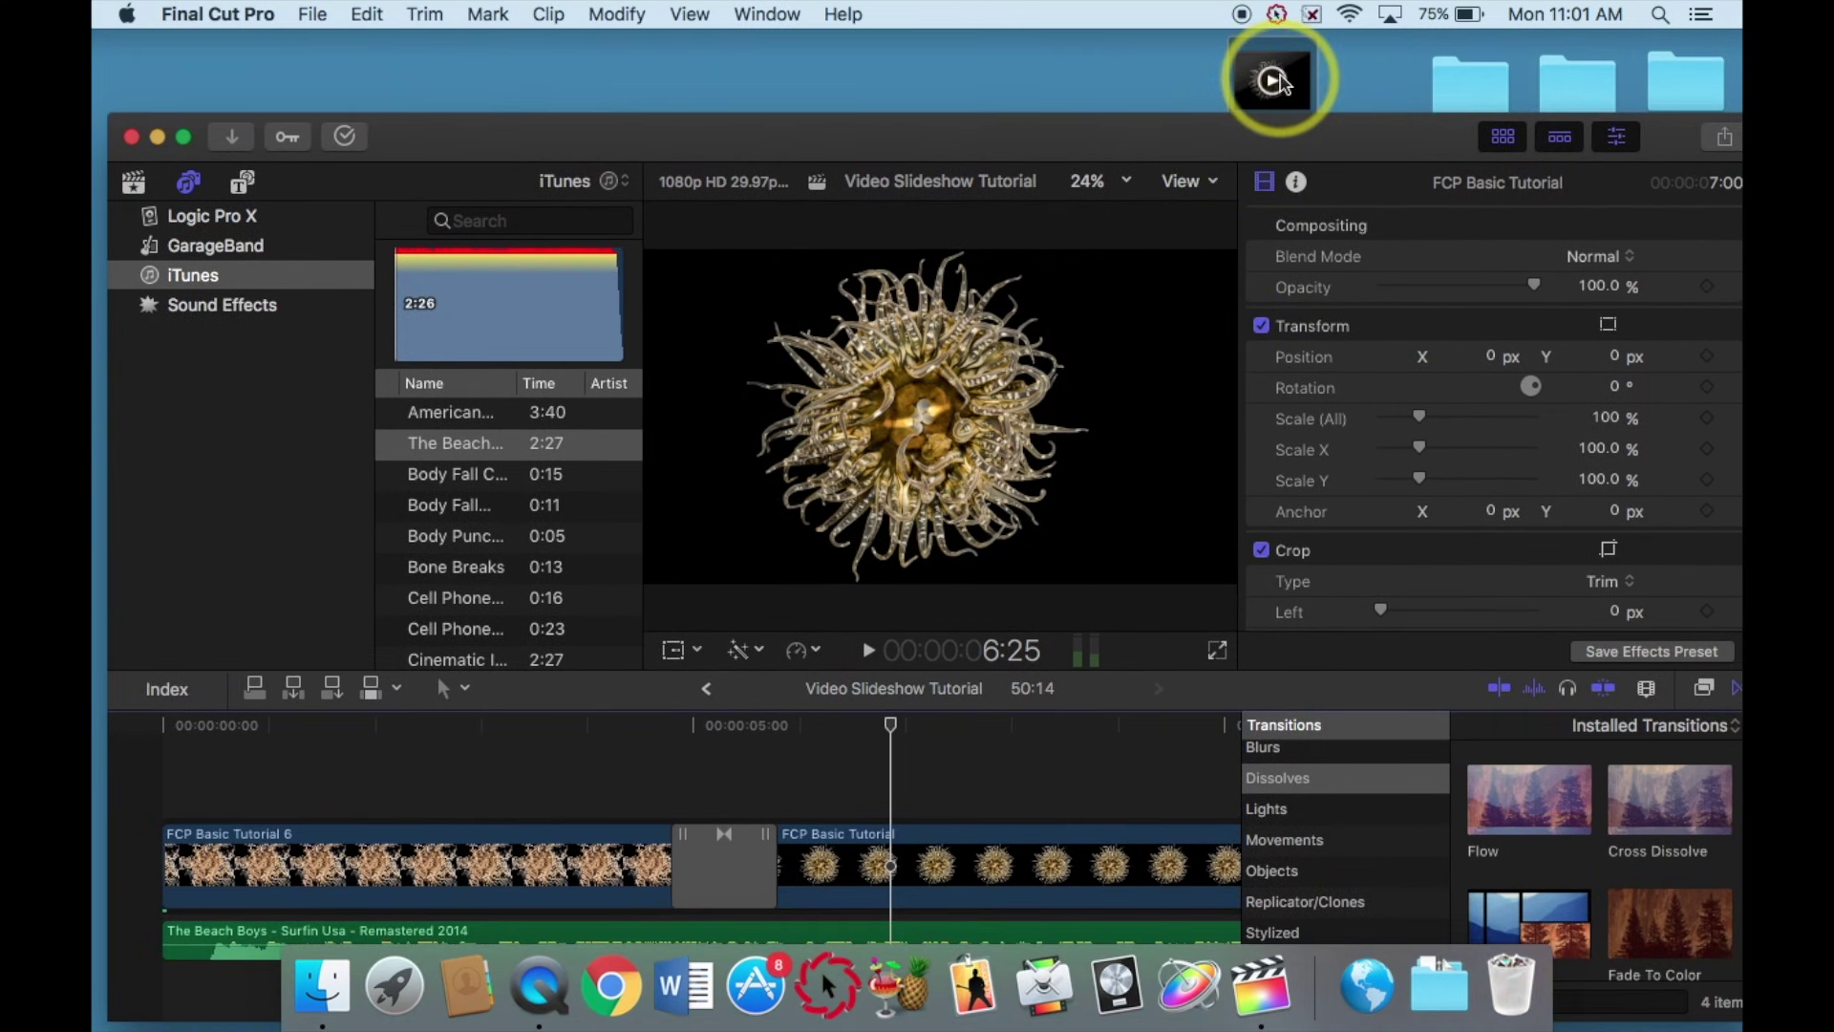
pyautogui.moveTo(969, 151); pyautogui.dragTo(955, 89)
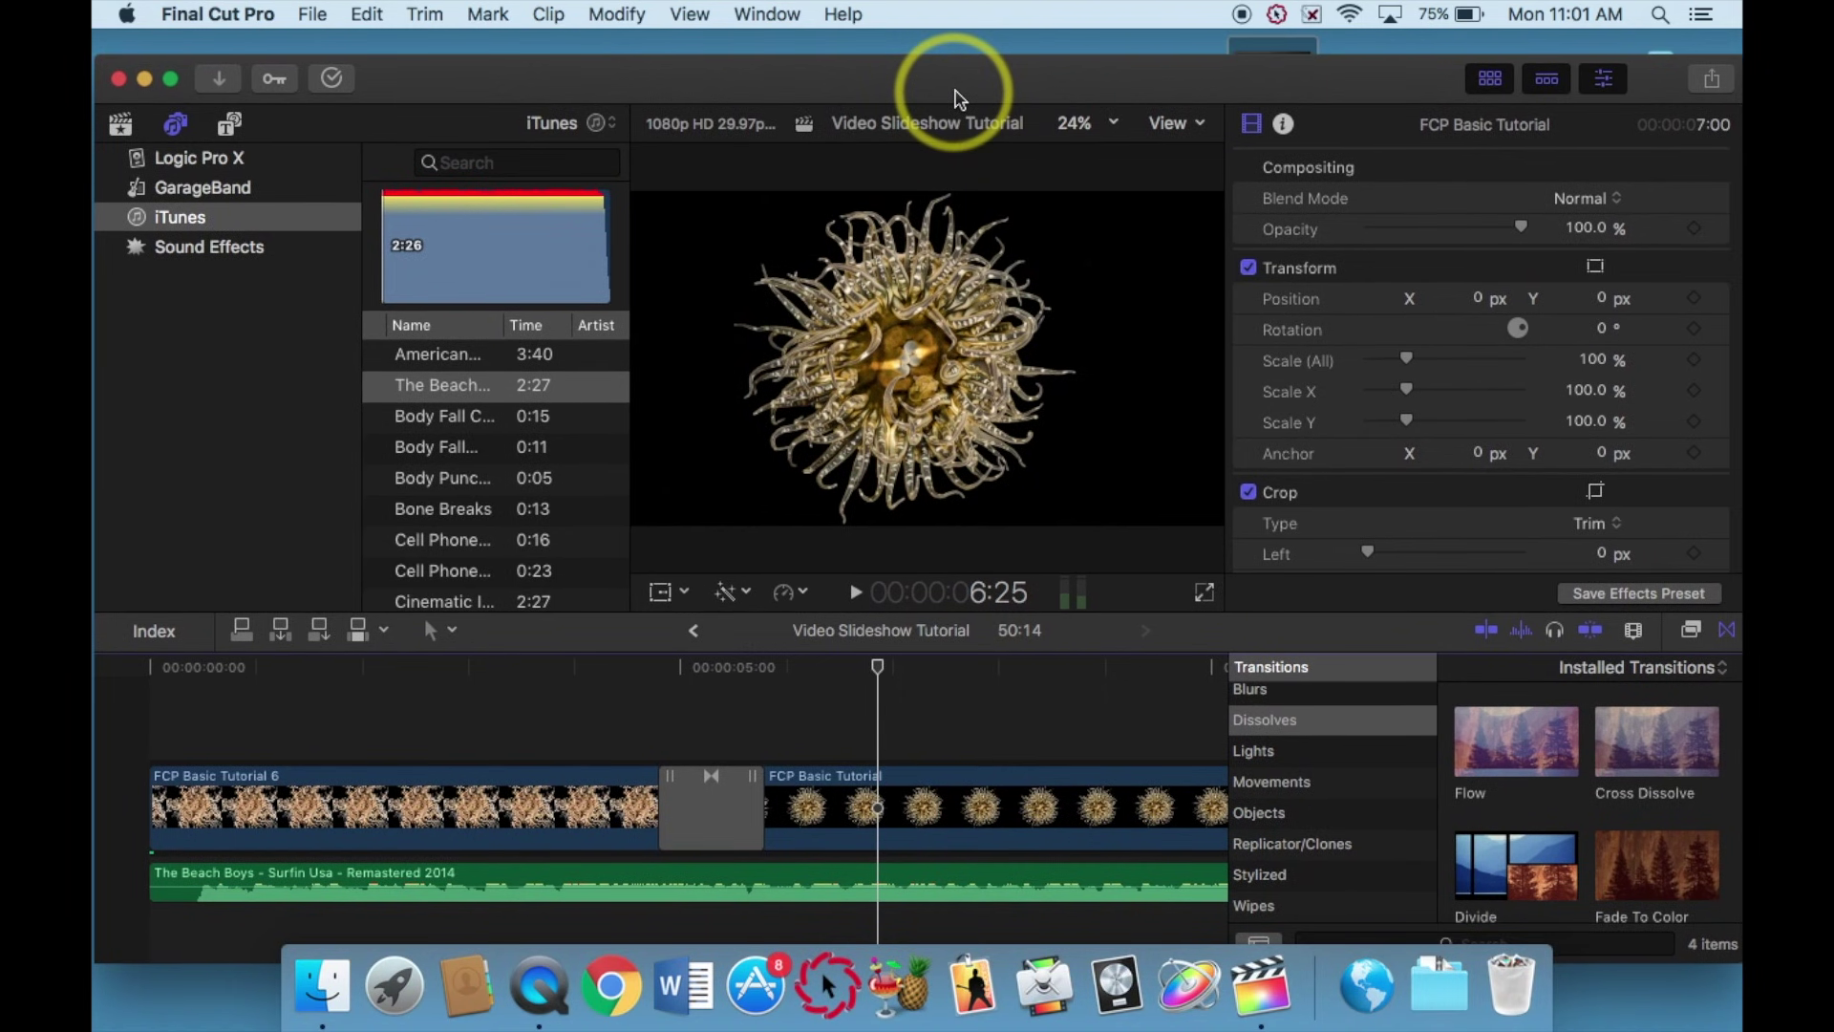